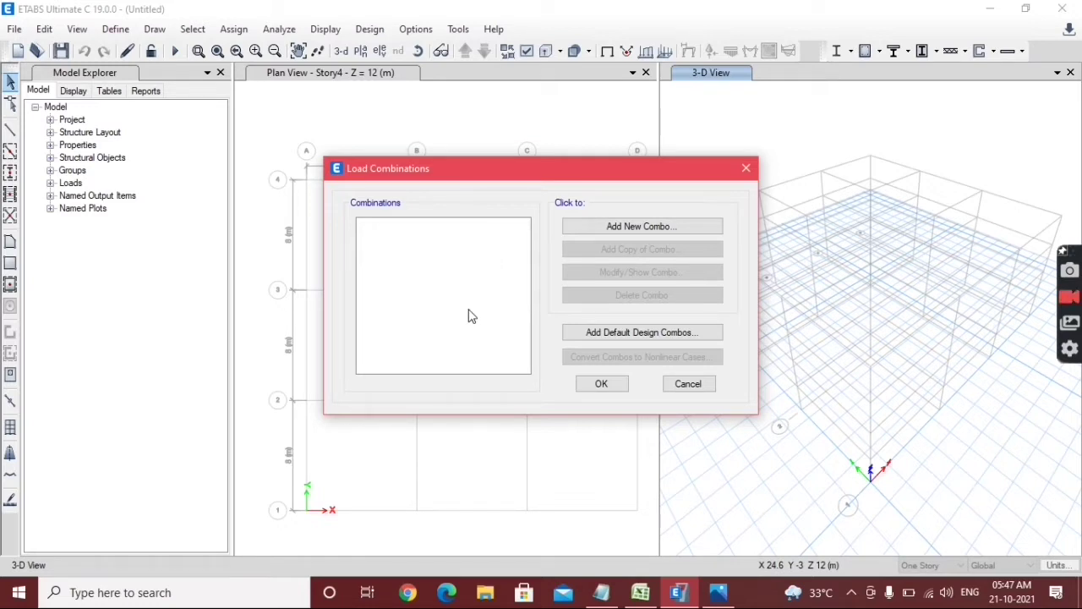
Step: Add the default design load combinations for Concrete Frame Design, converted to editable user combinations
left_click(586, 334)
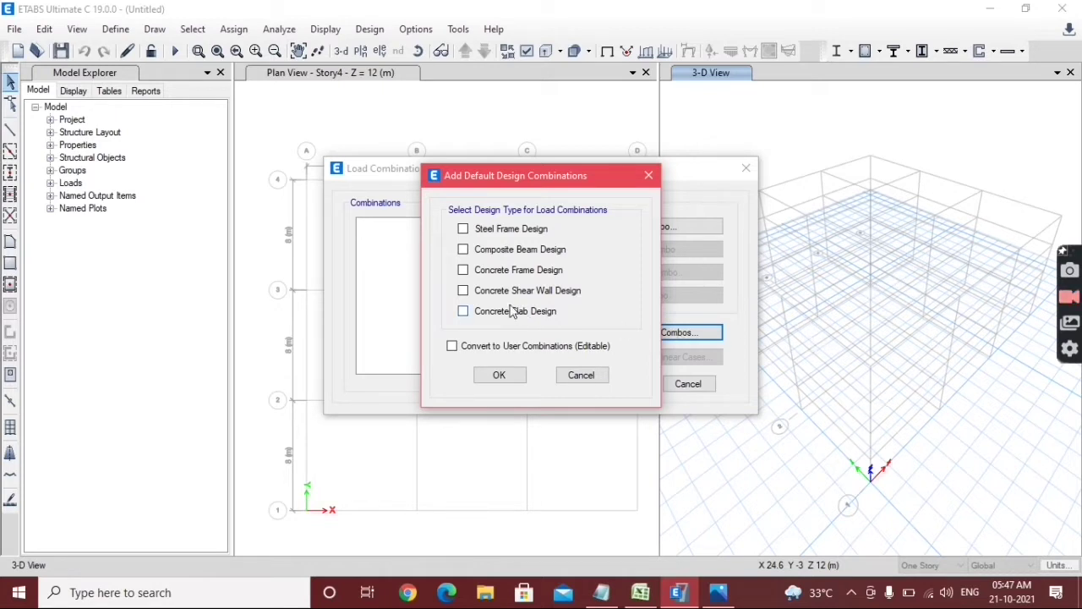
left_click(462, 270)
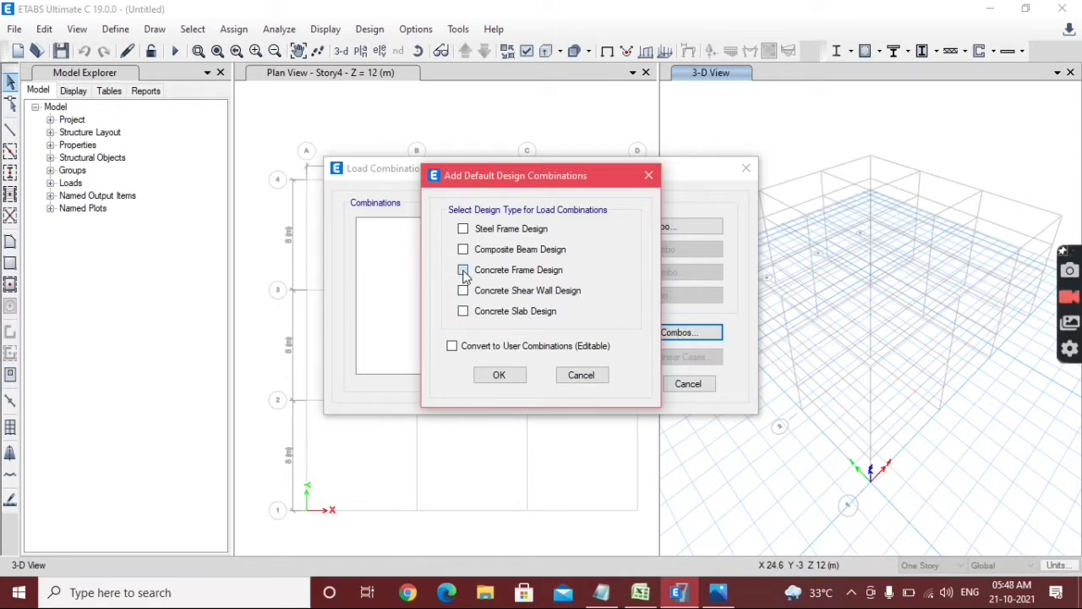
left_click(453, 346)
left_click(499, 376)
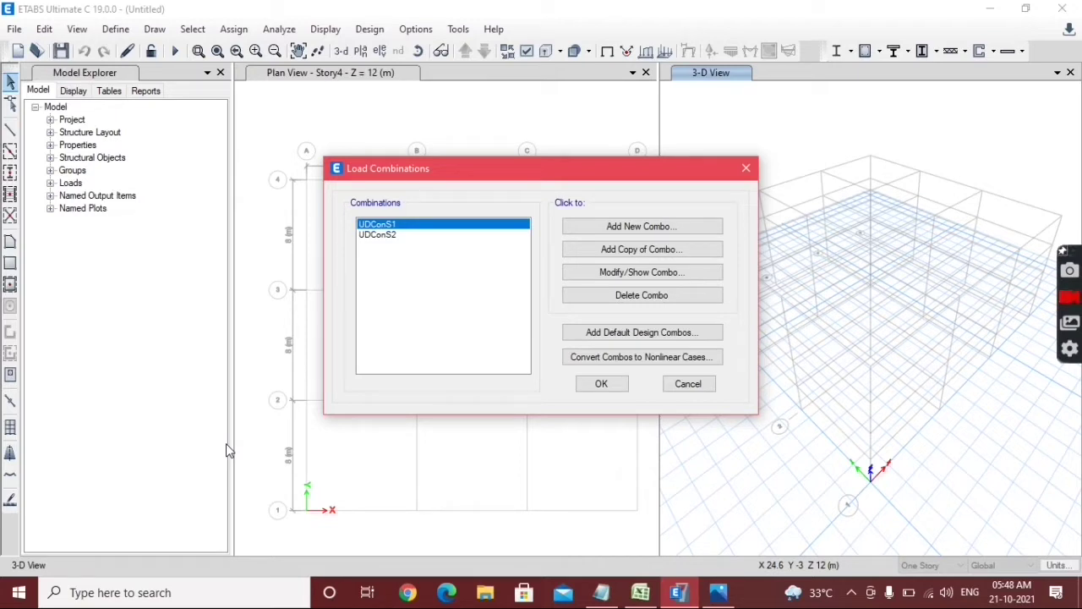
Step: Inspect the load cases and scale factors of the combinations UDConS1 and UDConS2, closing each without changes
double_click(383, 229)
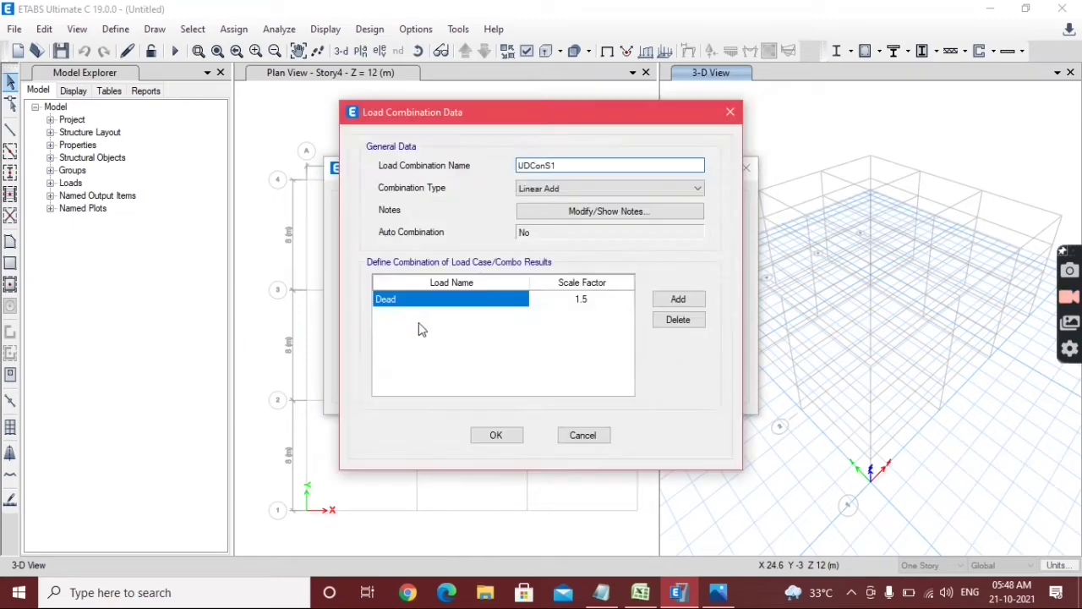
left_click(730, 111)
double_click(385, 234)
left_click(731, 112)
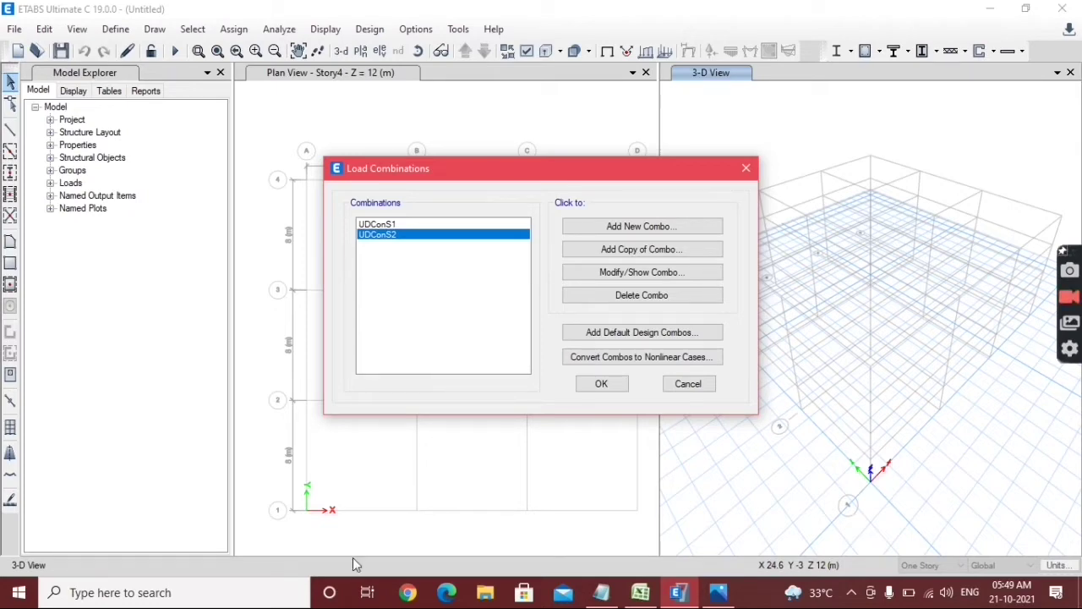
Step: Switch to Capture.PNG in Photos and compare the column's Combo ID with the combinations listed in ETABS
left_click(721, 595)
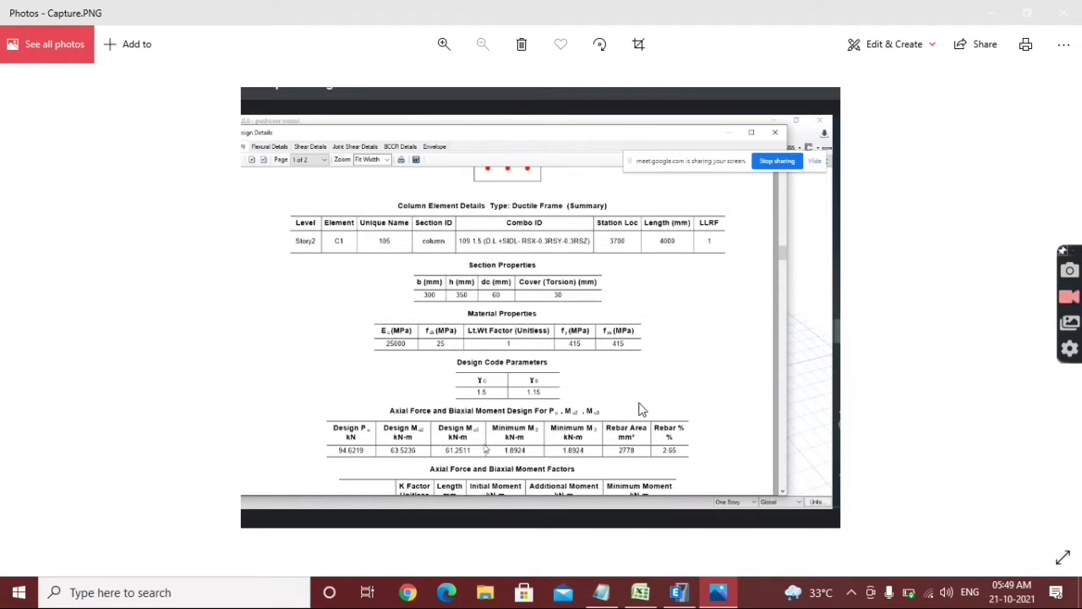
left_click(682, 595)
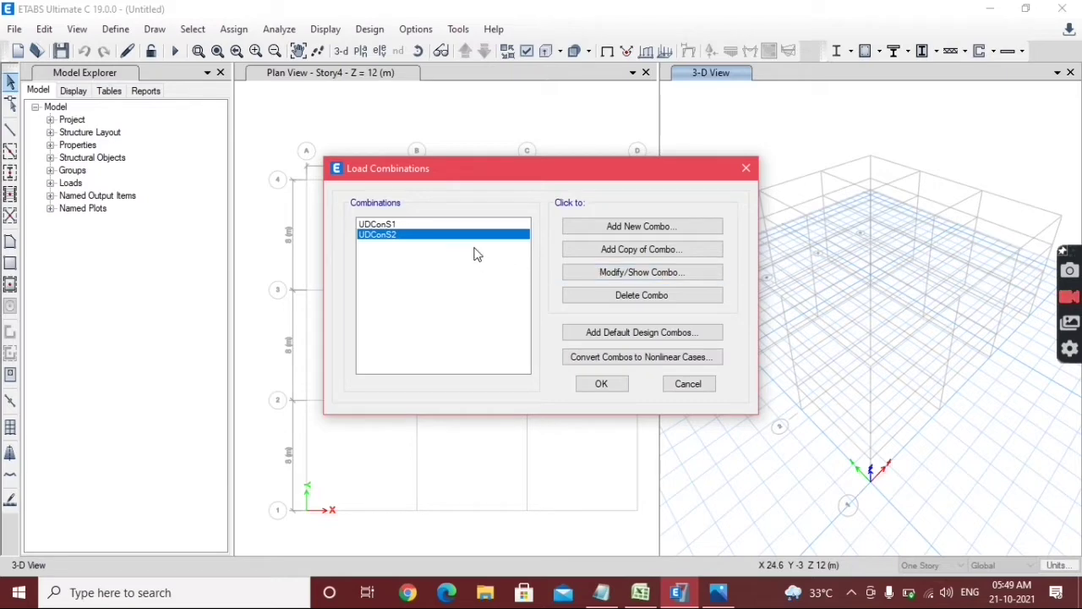
key("Up")
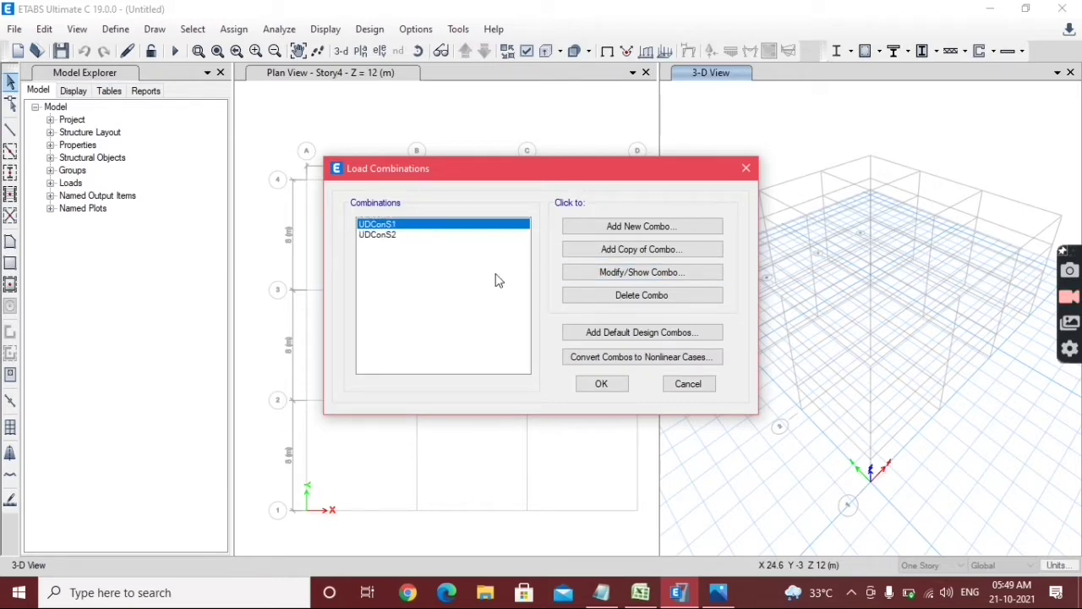
left_click(725, 596)
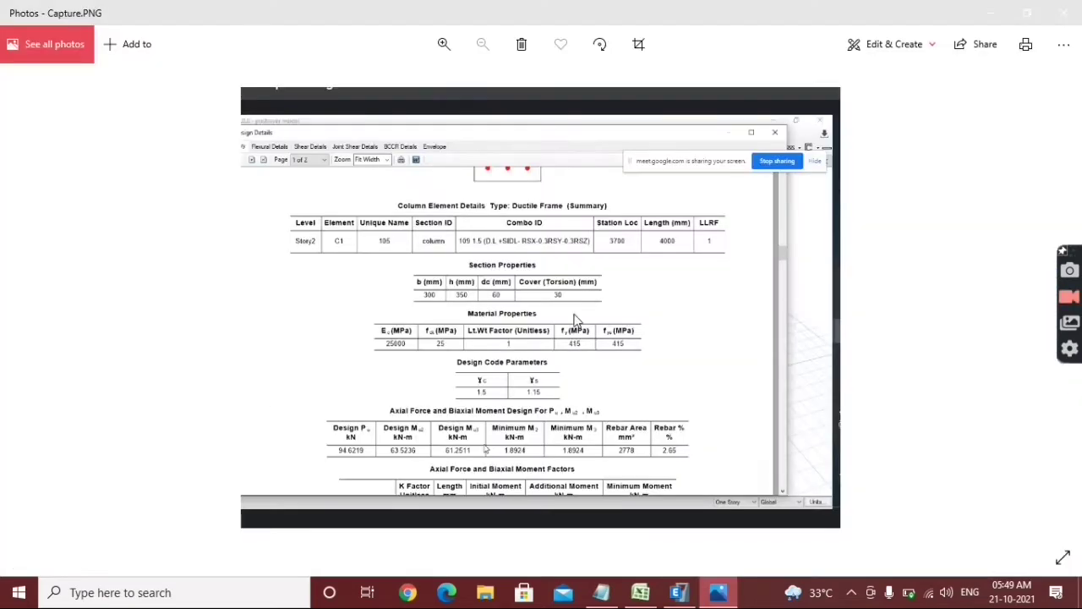
right_click(718, 592)
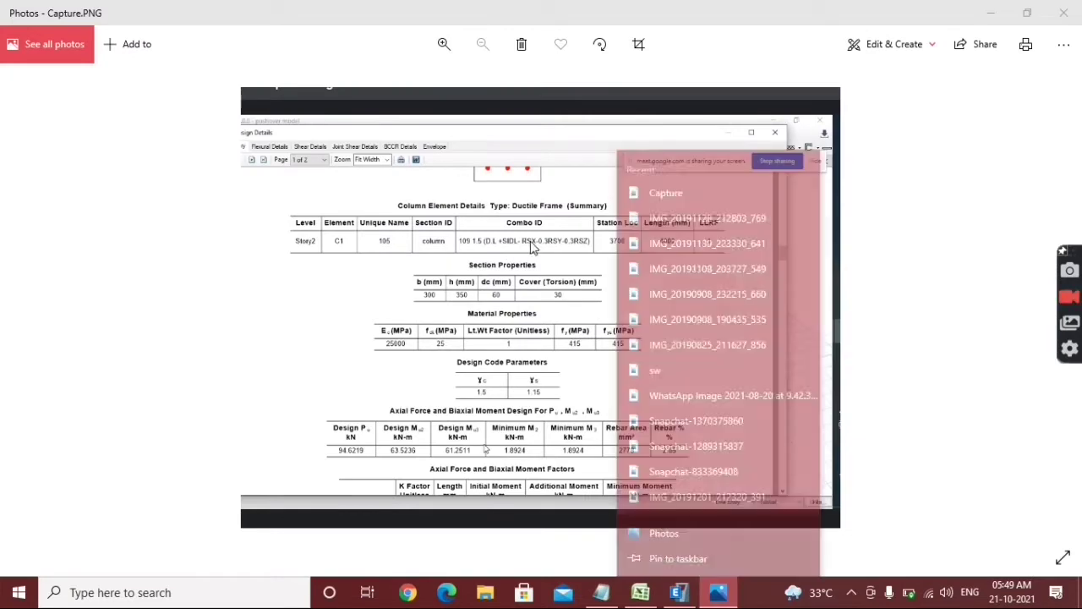
left_click(532, 245)
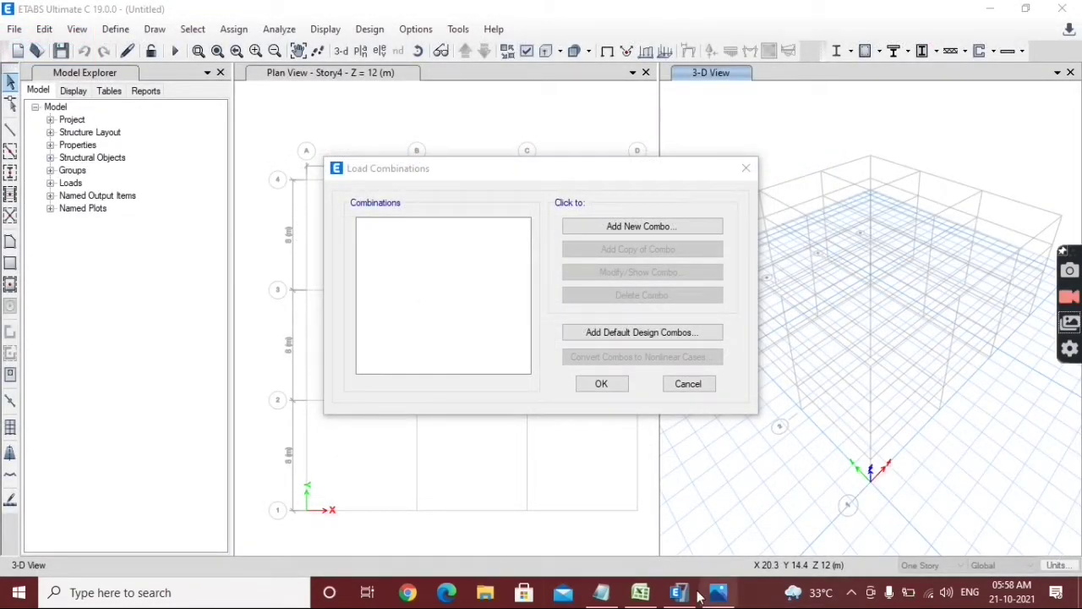
Step: Switch to the High Rise Buildings Design Basis workbook in Excel and review its load list alongside the Notepad topic outline
left_click(651, 596)
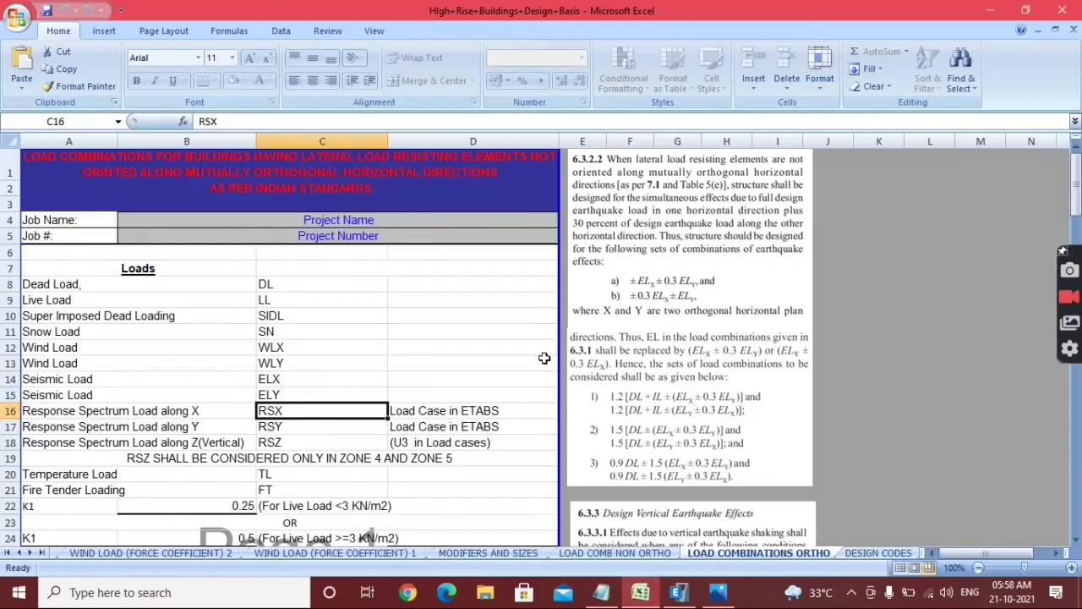
left_click(372, 350)
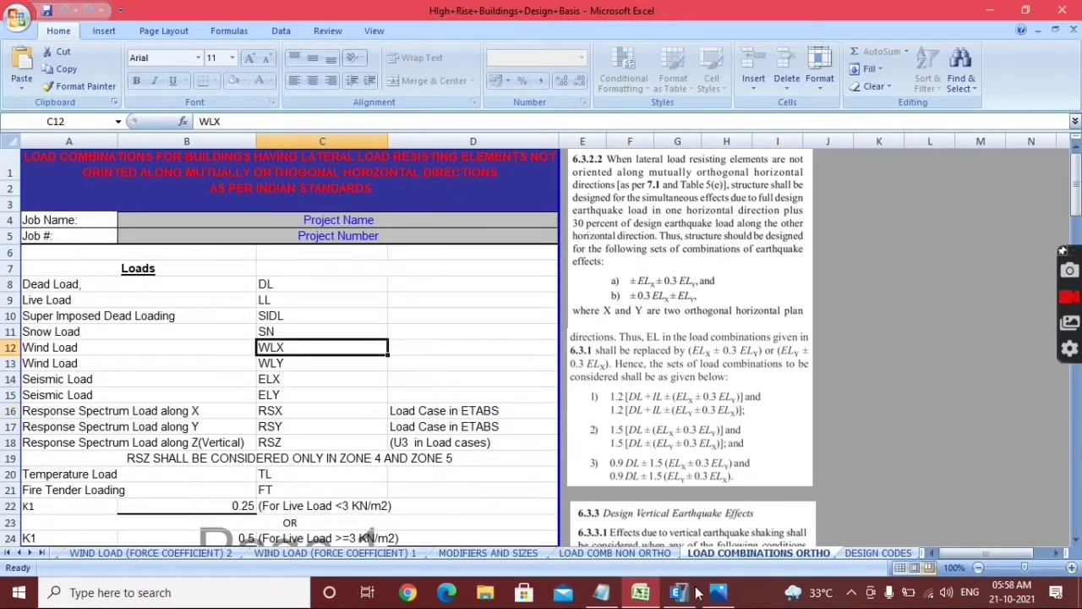
left_click(602, 592)
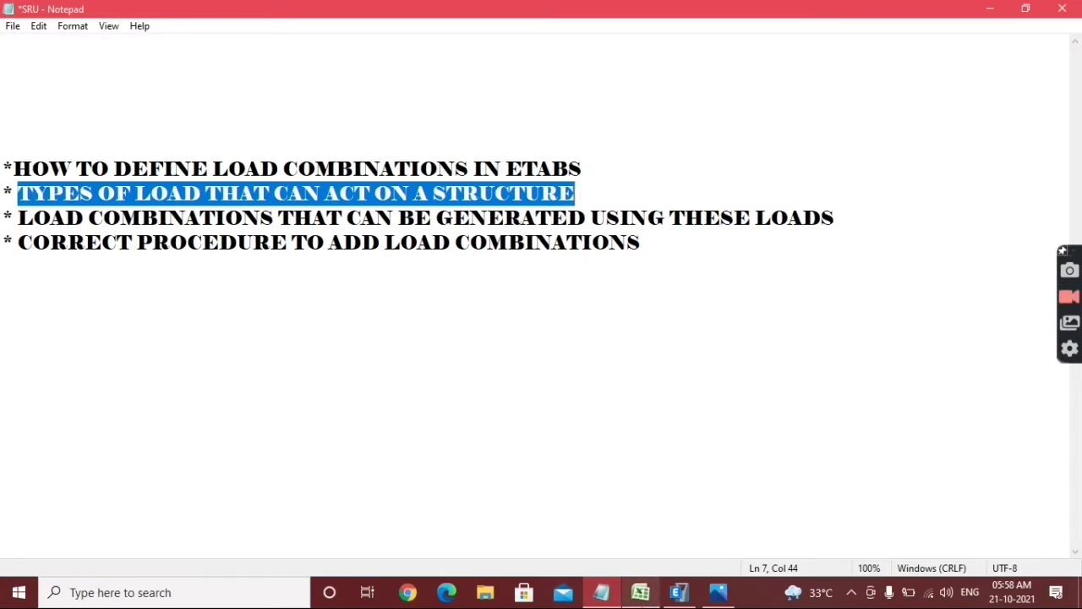
left_click(641, 594)
left_click(330, 433)
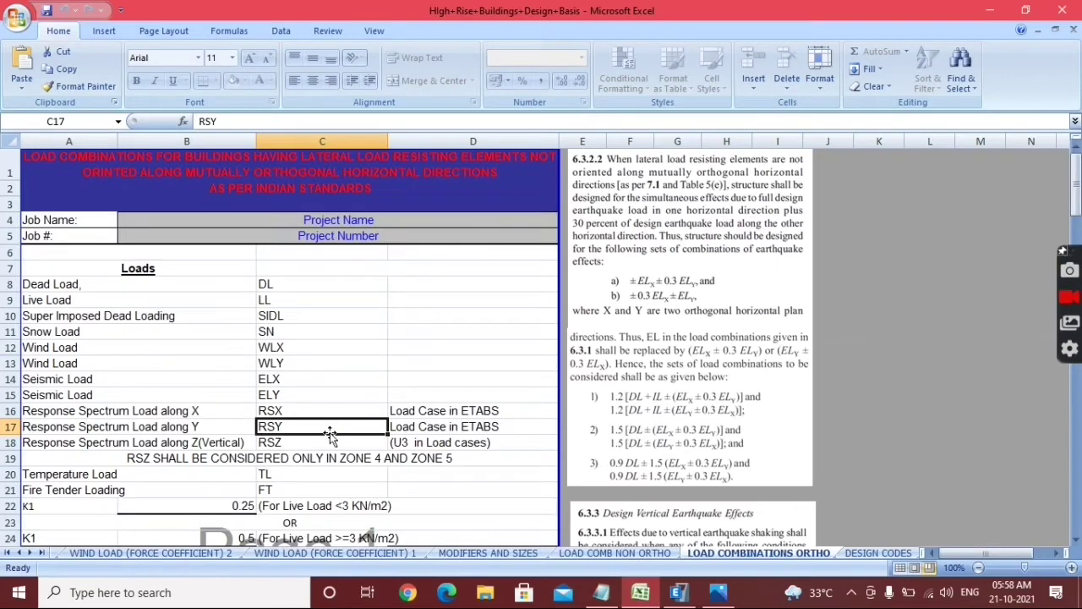
left_click_drag(304, 288, 323, 523)
left_click(313, 384)
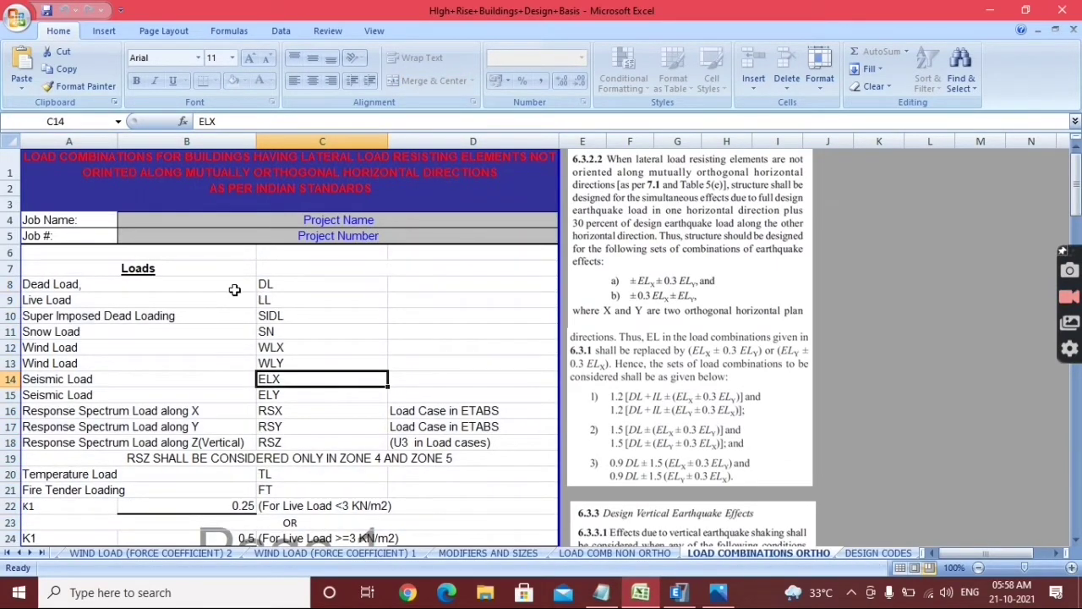
Step: Examine the dead, live, superimposed dead, snow, wind and seismic load rows and their abbreviations on the LOAD COMBINATIONS ORTHO sheet
left_click(304, 288)
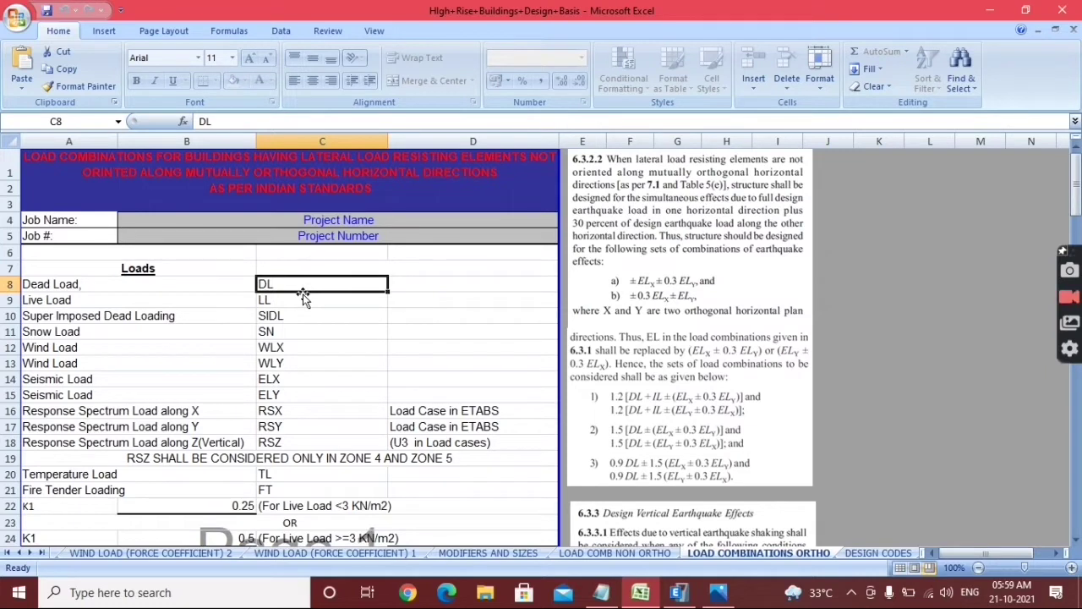
left_click(285, 334)
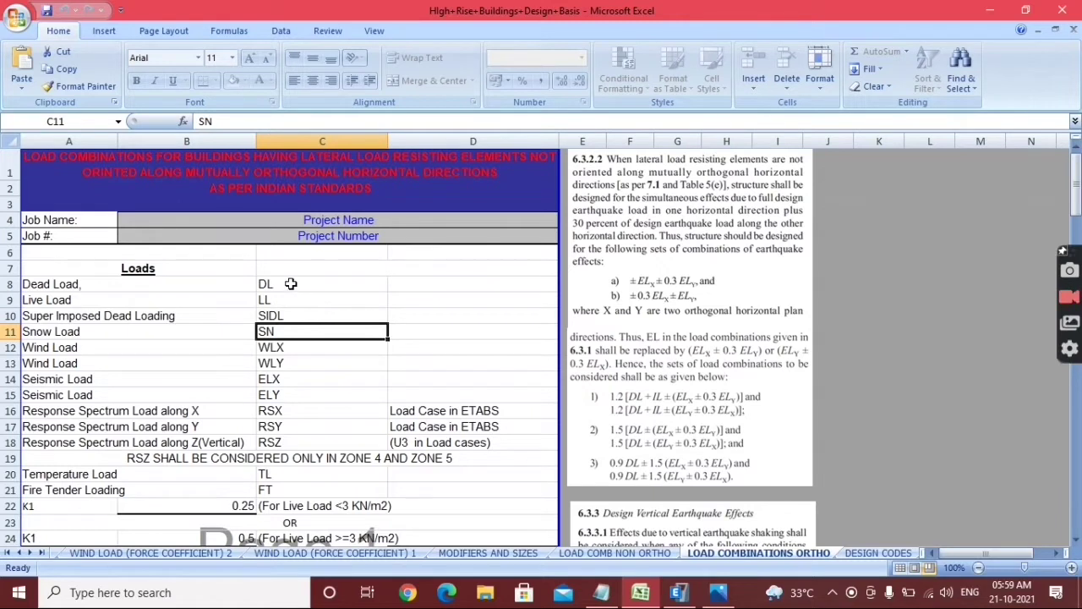
left_click_drag(289, 285, 292, 326)
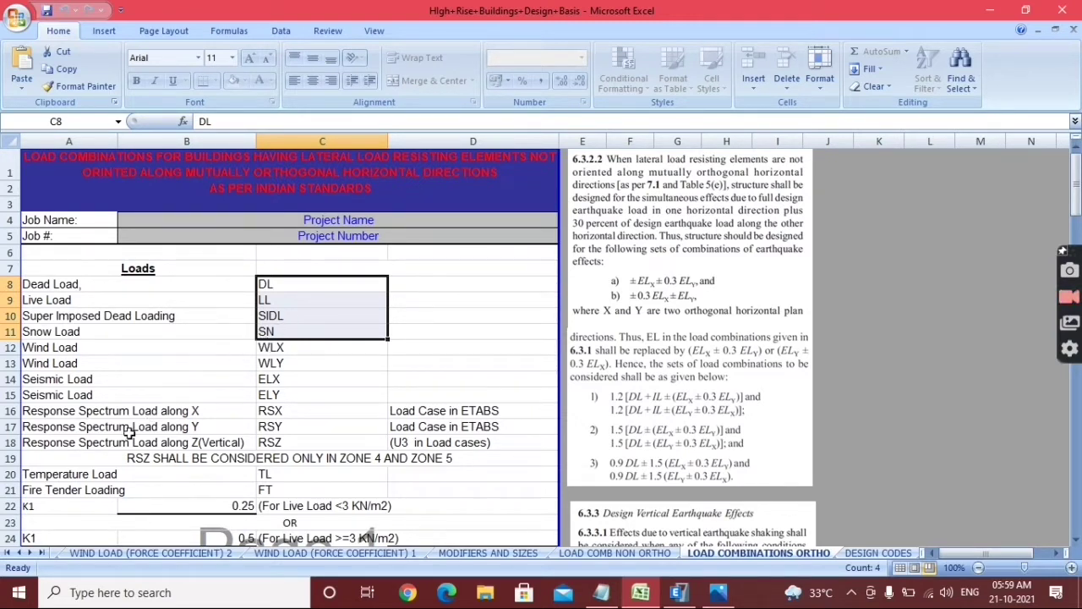
left_click_drag(262, 395, 228, 389)
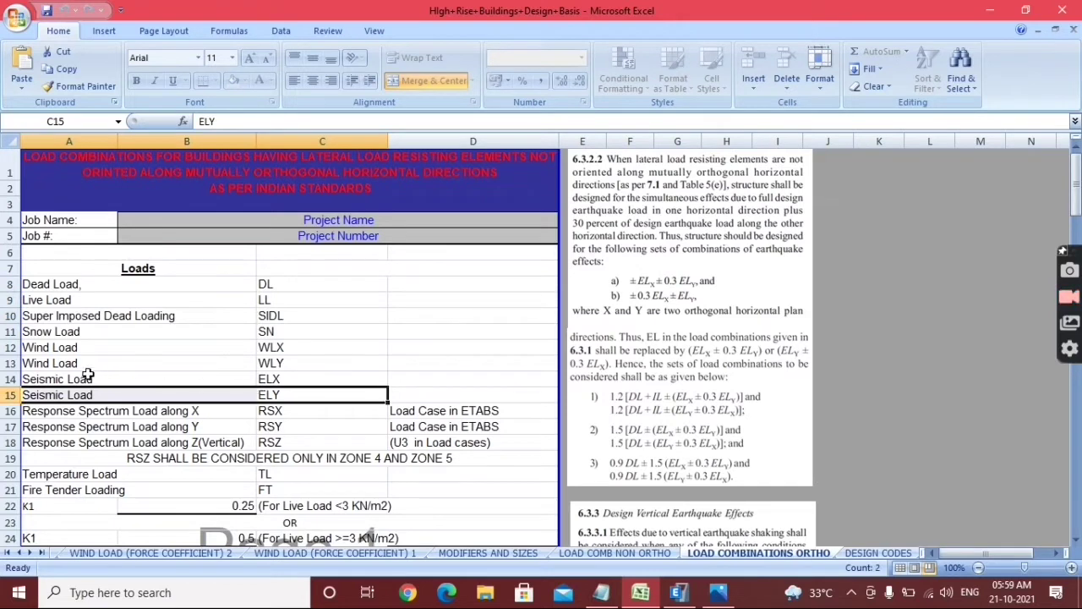
left_click(72, 349)
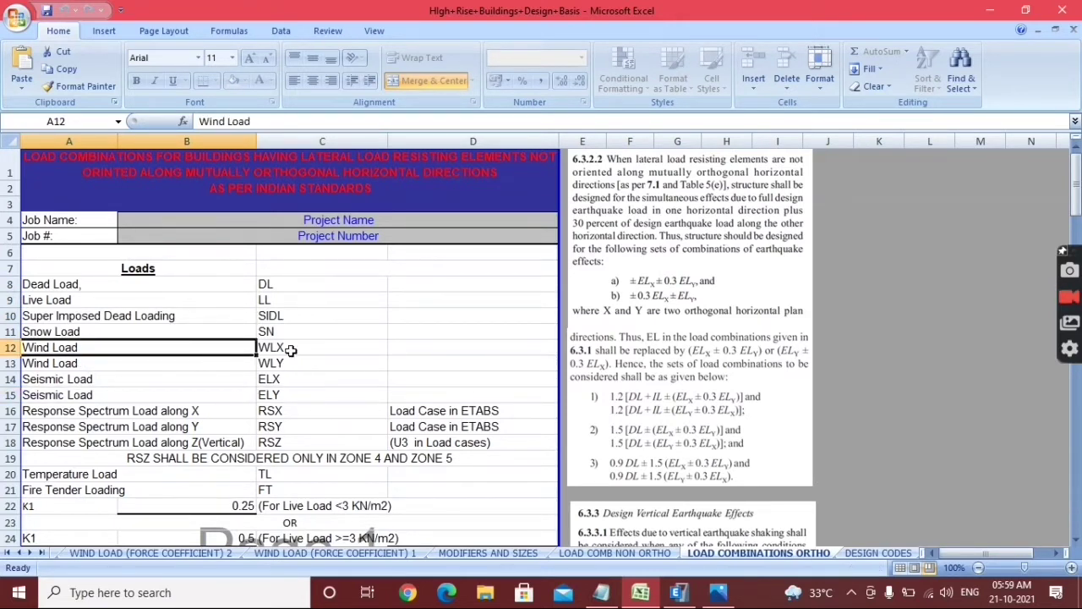
left_click_drag(290, 346, 288, 363)
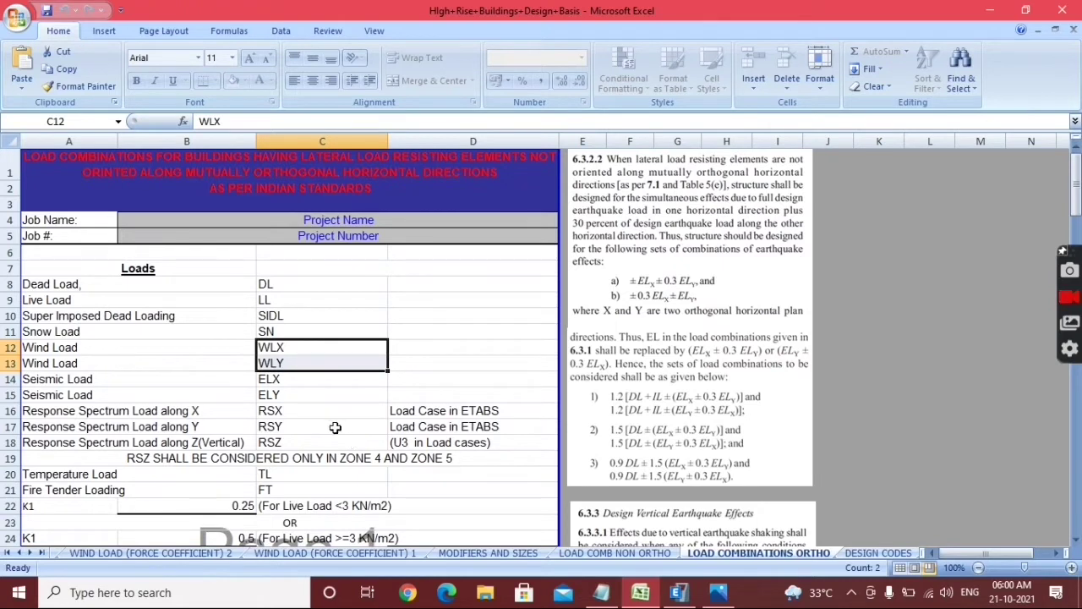
left_click(93, 398)
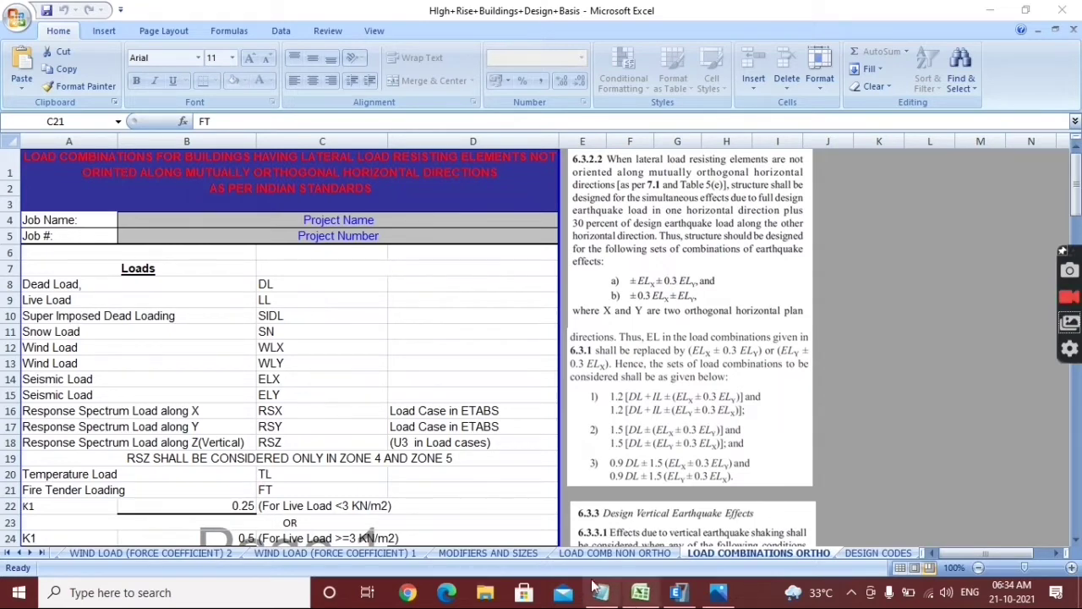
Step: Examine the temperature load, fire tender load and live load factor rows below the response spectrum loads
scroll(723, 382, "down", 2)
scroll(724, 383, "down", 1)
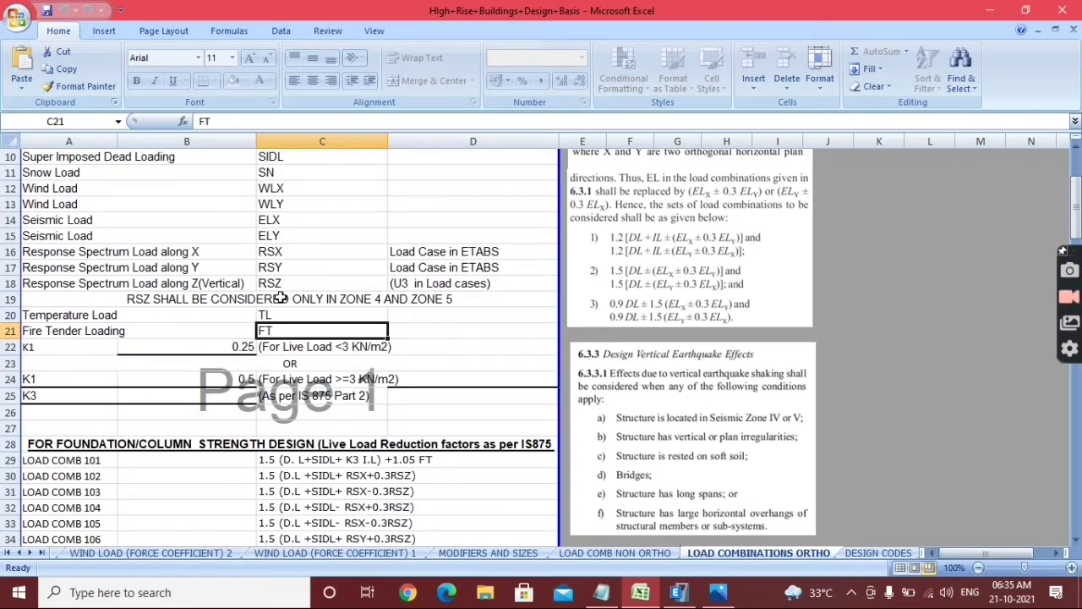
scroll(279, 298, "up", 3)
scroll(275, 291, "down", 5)
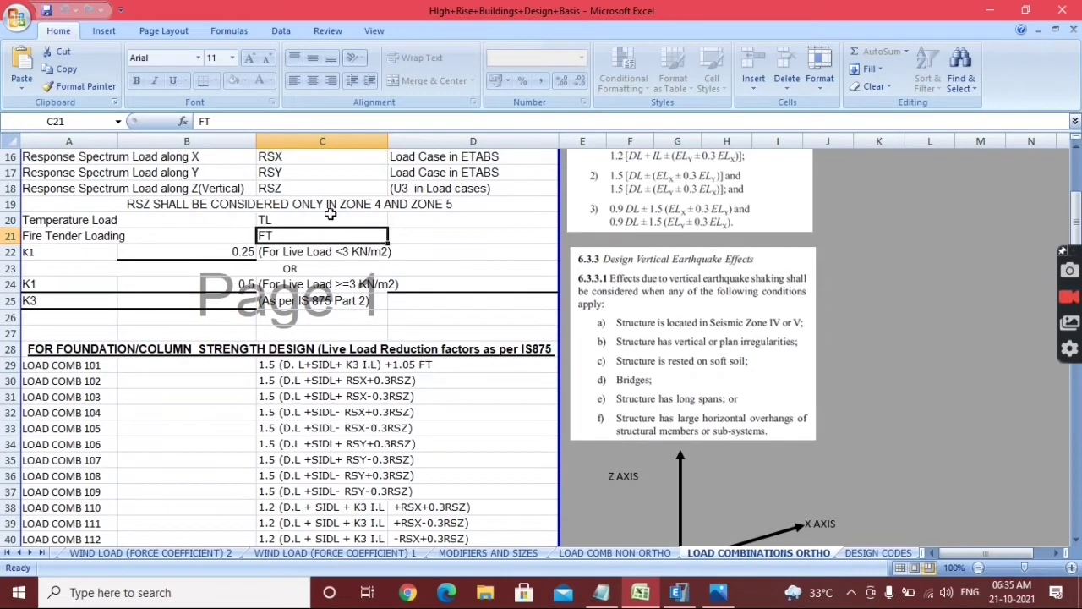
left_click(294, 222)
left_click(286, 248)
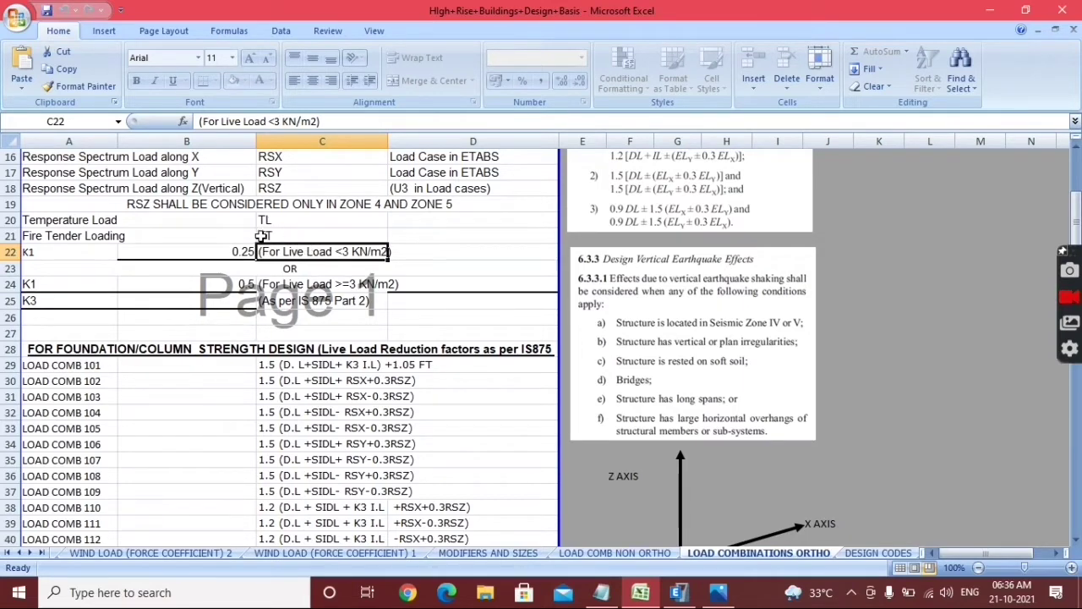
left_click(276, 236)
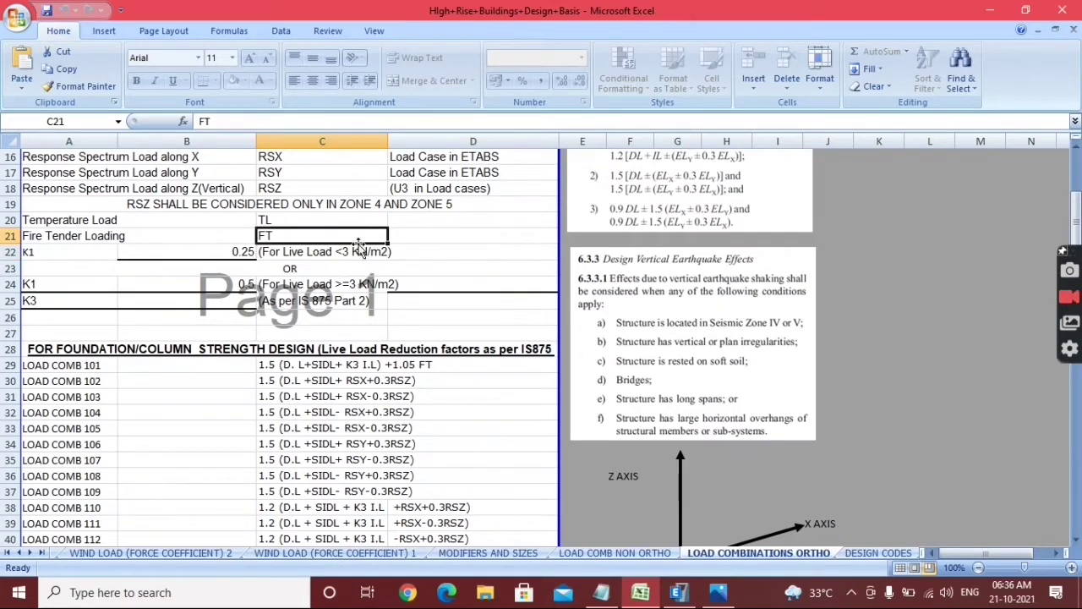
Step: Highlight the whole load list from dead load to fire tender loading, and check the topic outline in Notepad
scroll(455, 268, "up", 2)
scroll(455, 268, "up", 3)
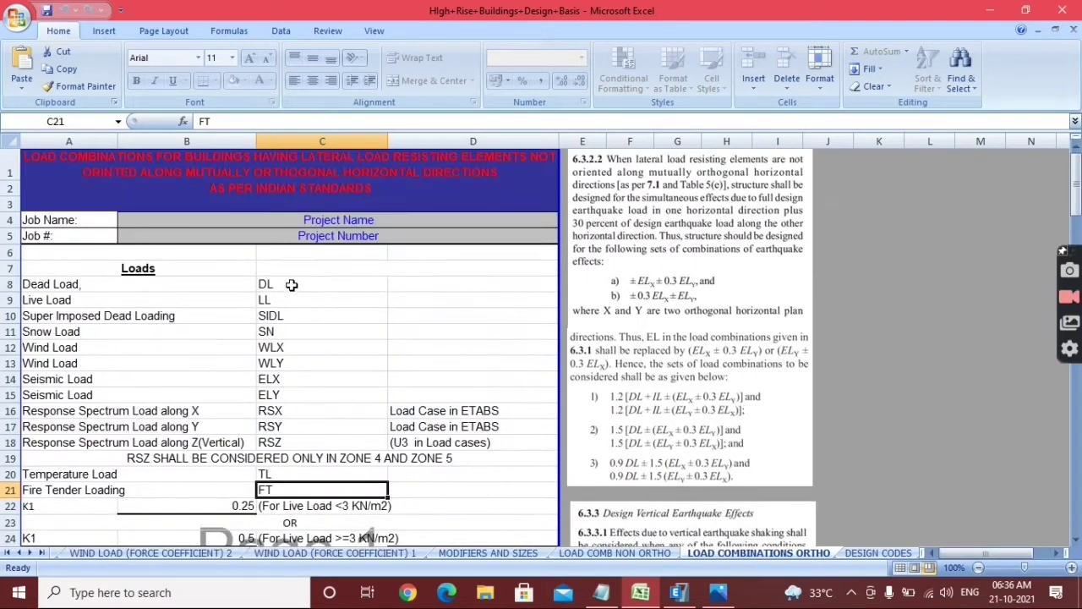
left_click_drag(291, 286, 301, 490)
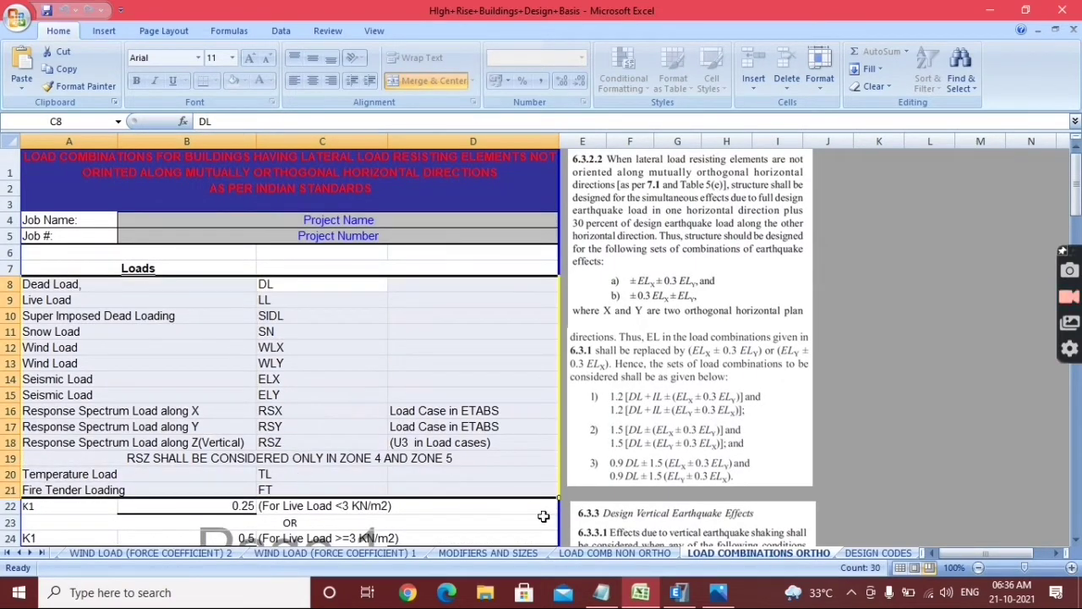
left_click(601, 592)
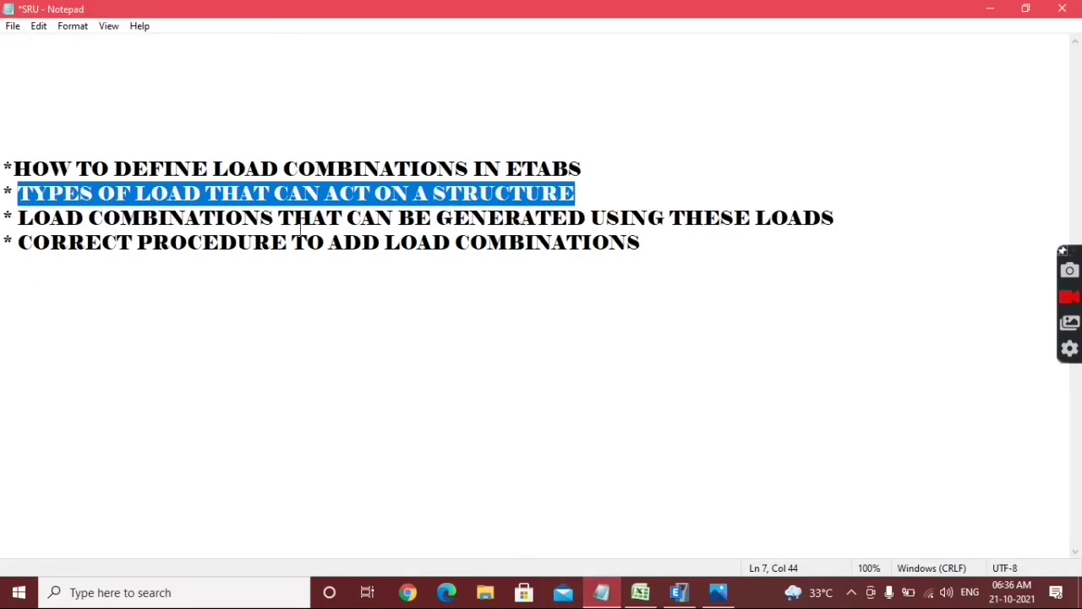
left_click(990, 10)
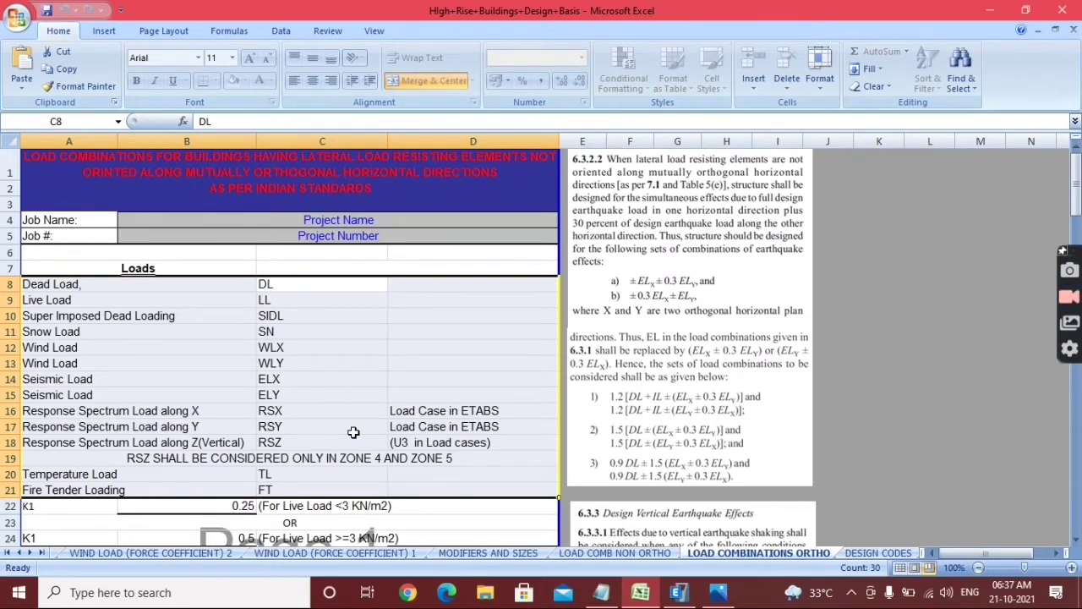
Step: Highlight the load list again, compare it with the code clauses beside it, and find the foundation/column strength design combinations
left_click_drag(307, 299, 306, 484)
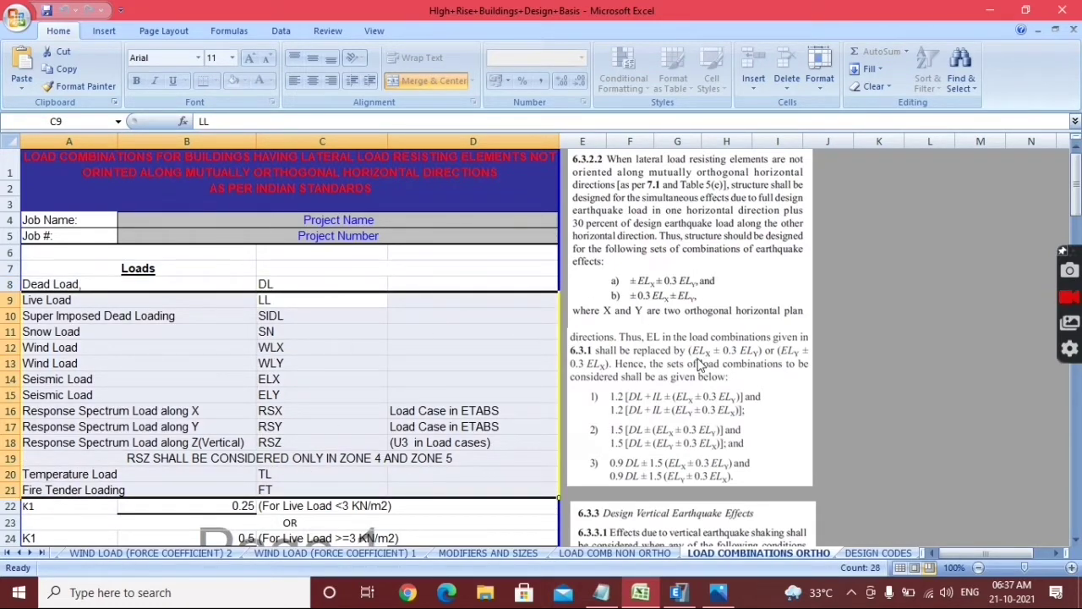
left_click(414, 397)
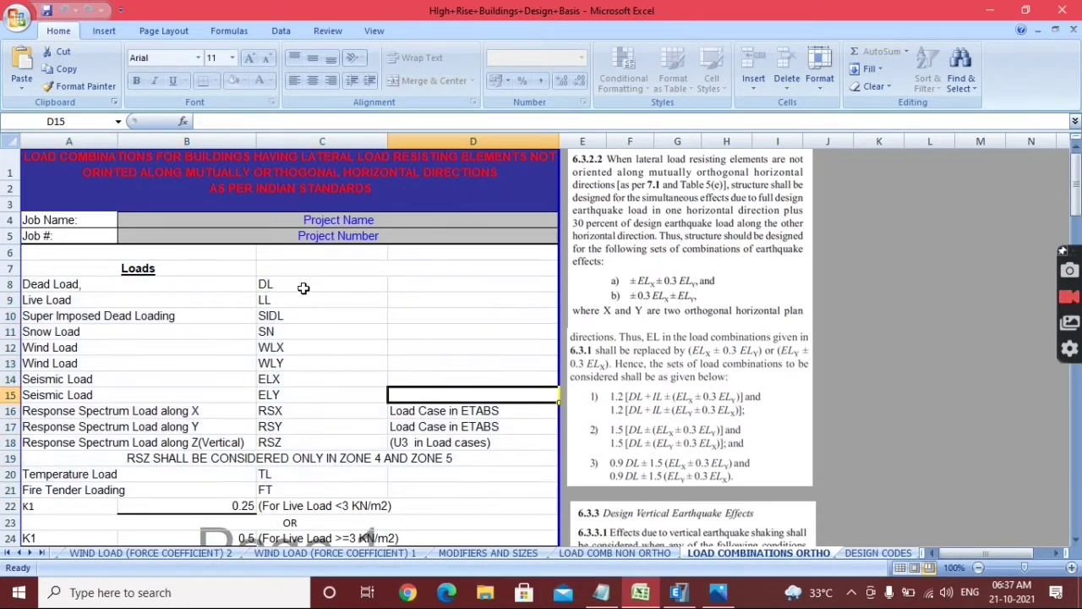
left_click_drag(303, 286, 291, 491)
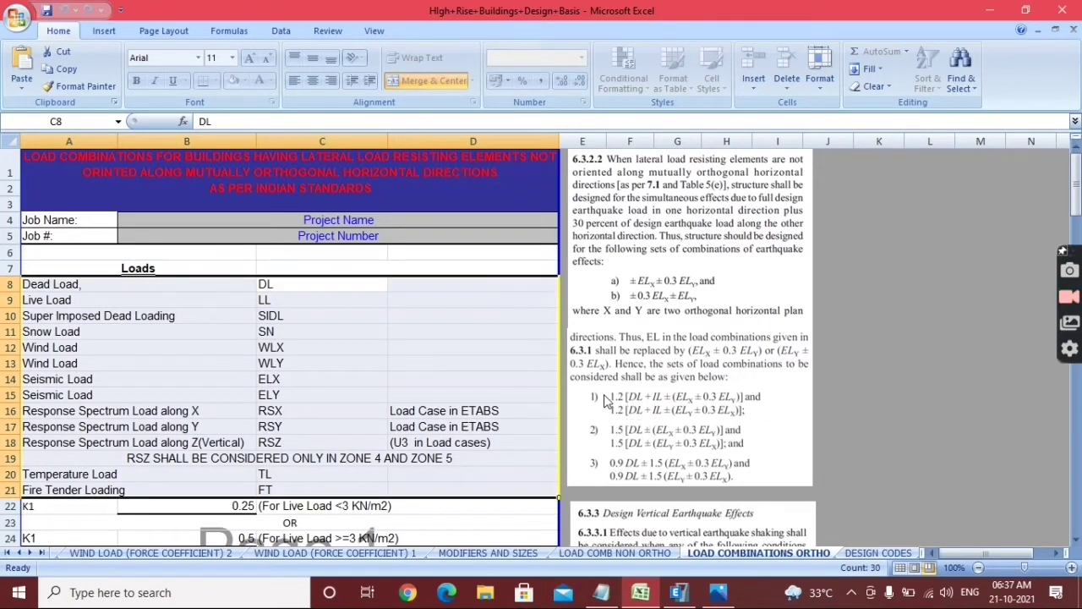
scroll(604, 401, "down", 2)
scroll(603, 401, "up", 2)
scroll(485, 432, "down", 2)
scroll(485, 432, "up", 2)
scroll(423, 354, "down", 8)
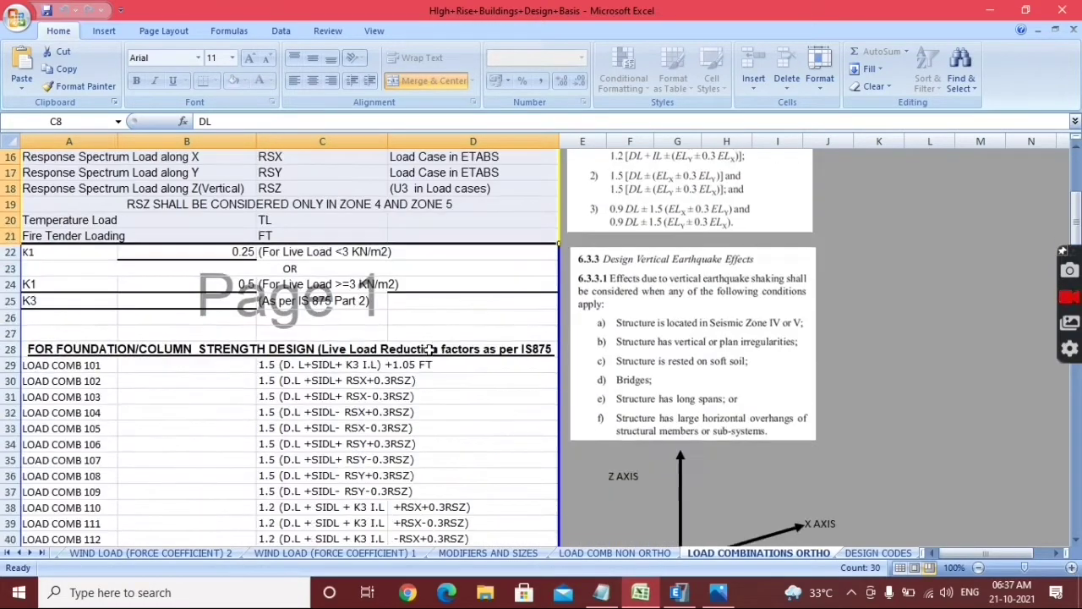
Step: Check the K3 and K1 live load factor rows above the foundation/column strength design combinations
scroll(422, 362, "up", 2)
scroll(326, 408, "down", 1)
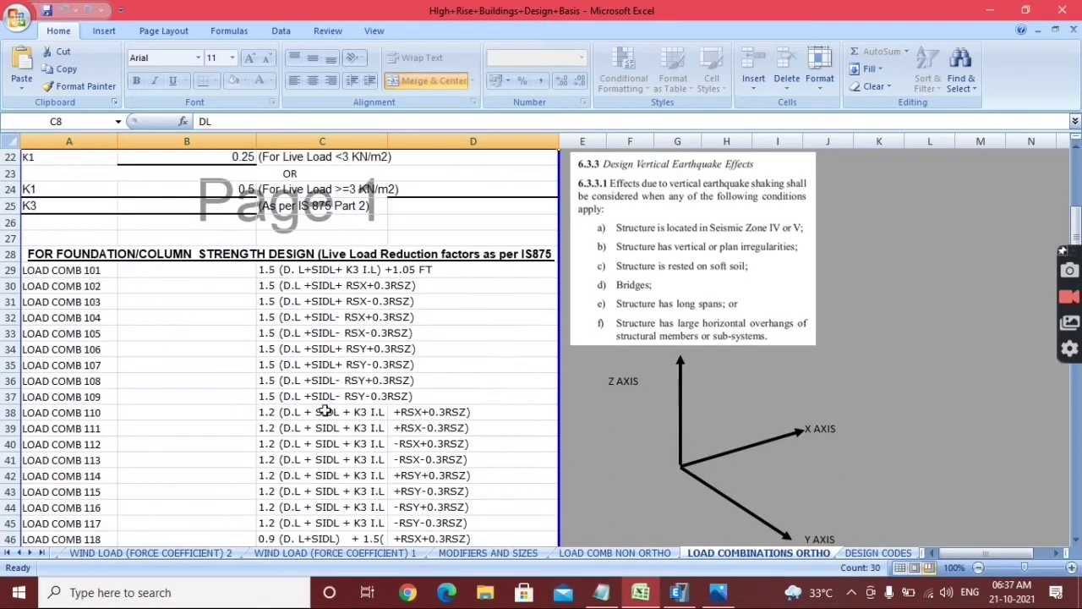
scroll(368, 373, "up", 3)
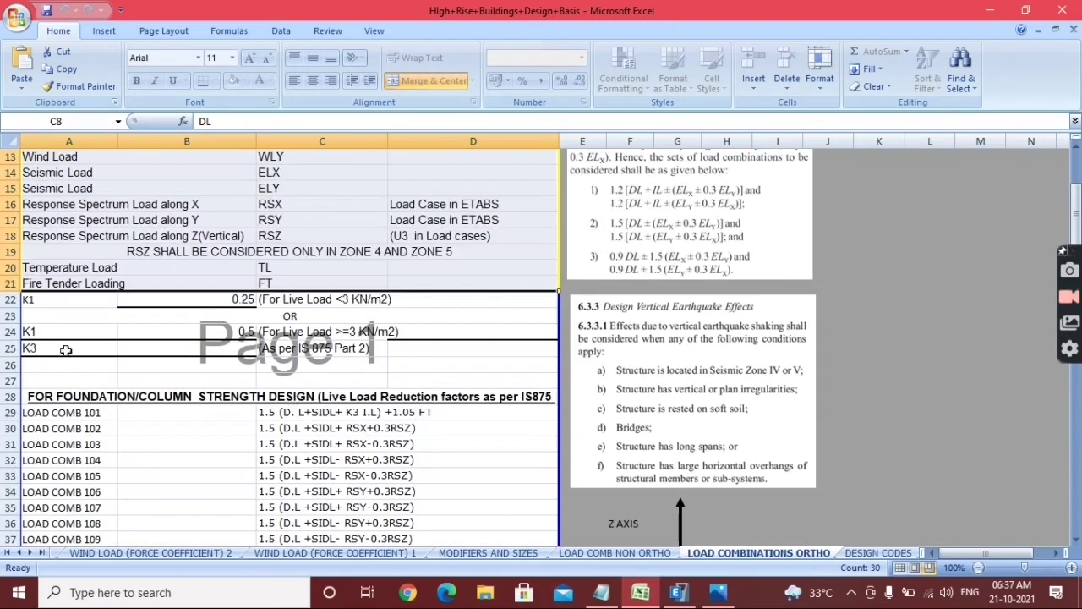
left_click(34, 349)
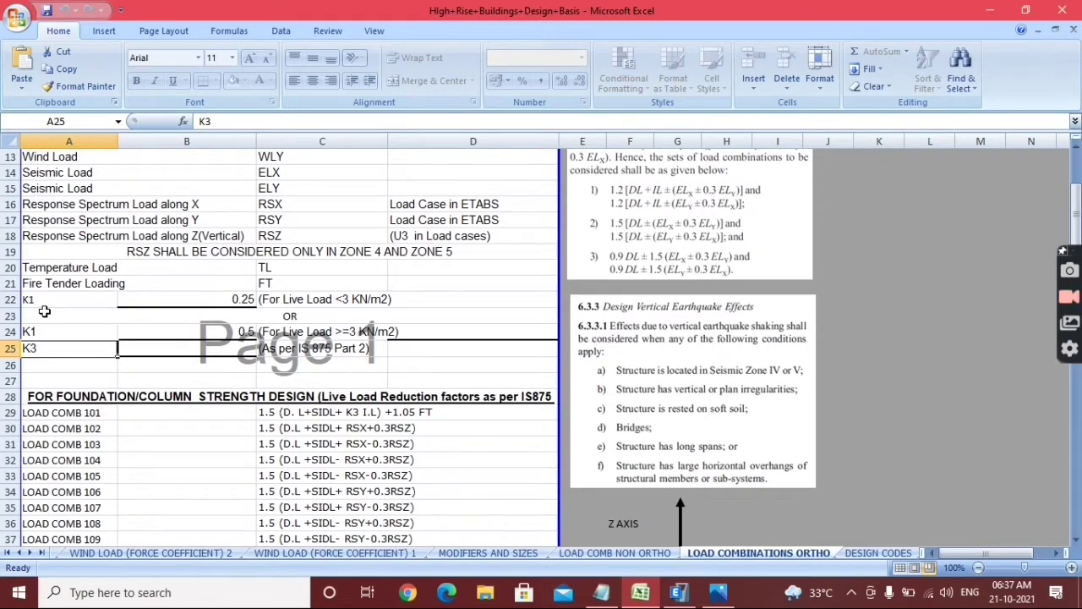
scroll(44, 312, "down", 2)
left_click(40, 239)
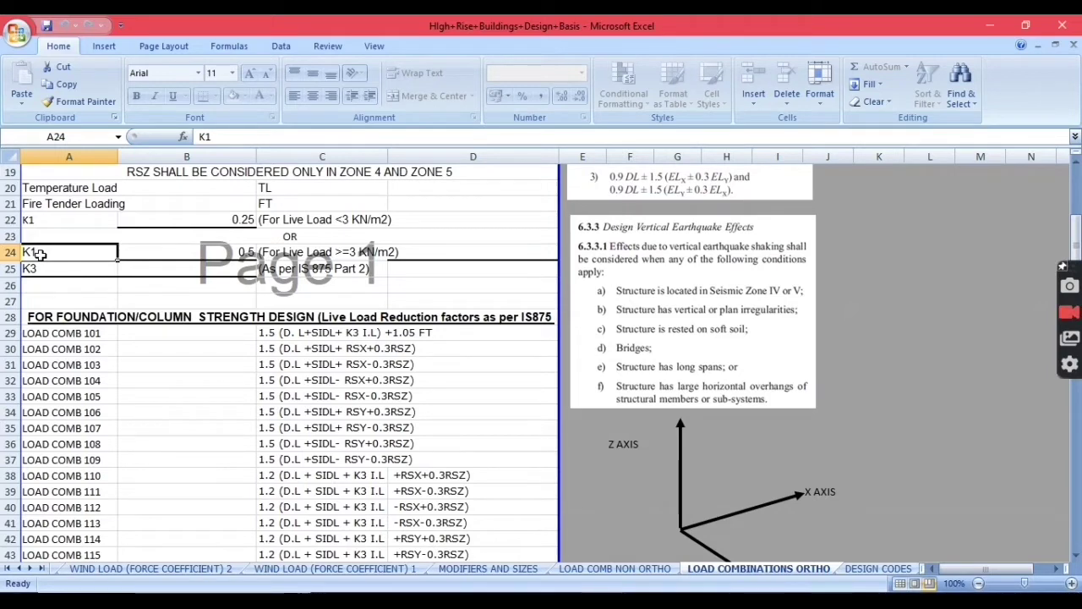
Step: Look through the foundation/column strength combinations with response spectrum and wind loads, up to LOAD COMB 130
scroll(271, 361, "down", 3)
scroll(326, 344, "down", 3)
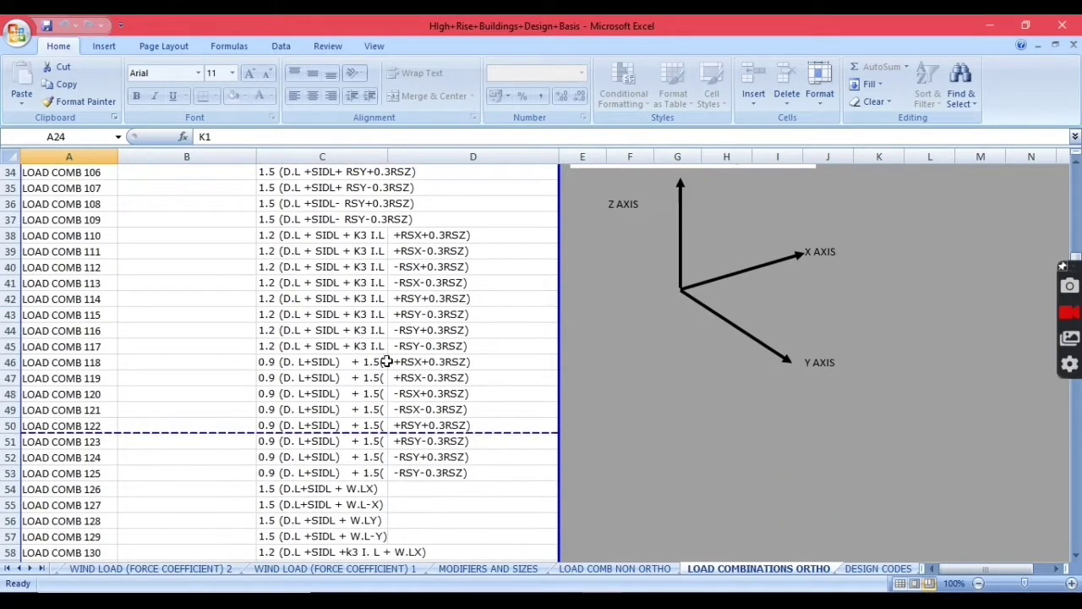
scroll(352, 230, "up", 2)
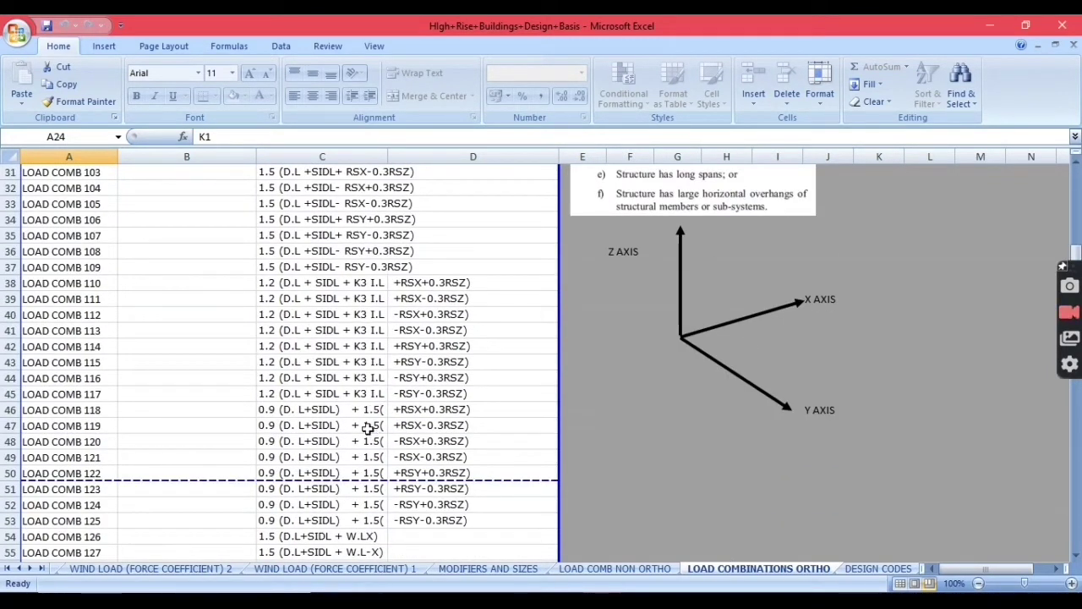
scroll(332, 455, "down", 2)
scroll(423, 338, "up", 8)
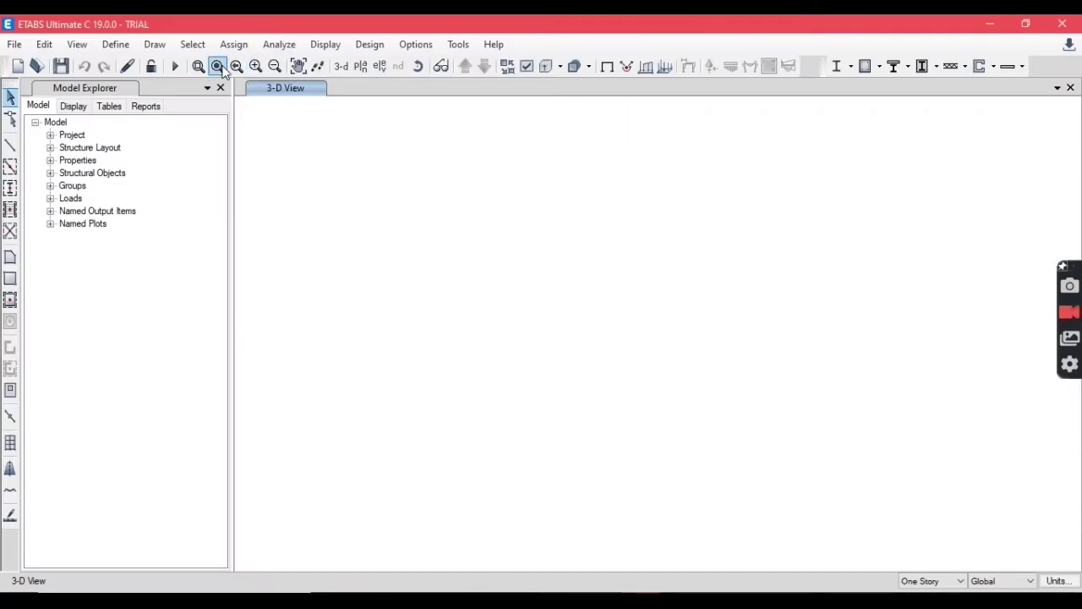
Step: Switch to ETABS, inspect the live load reduction factor settings and available design codes, and return to the Excel sheet without changes
left_click(331, 48)
left_click(370, 44)
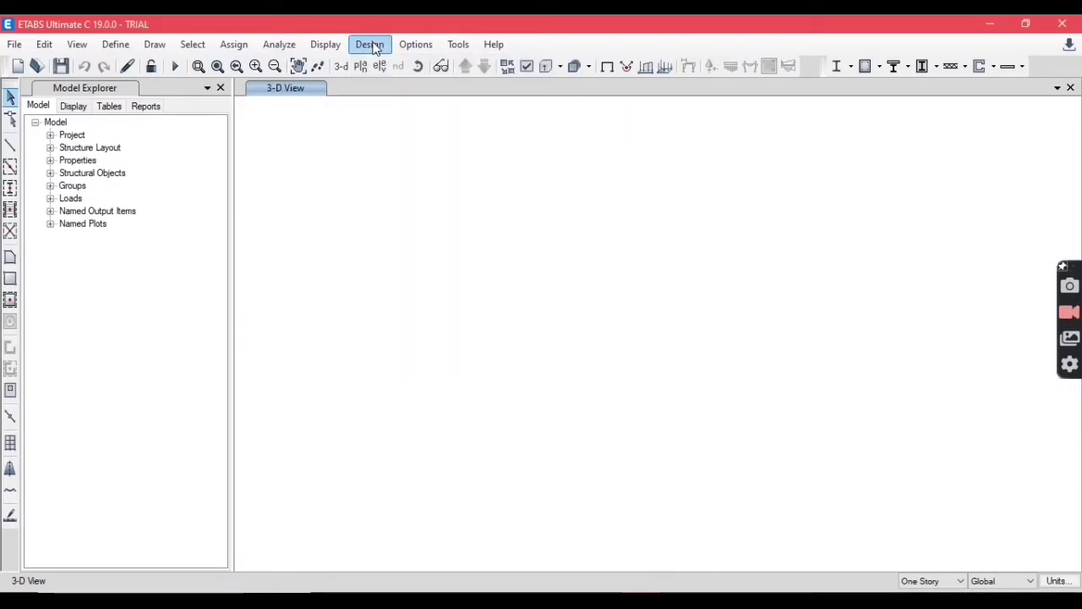
left_click(370, 44)
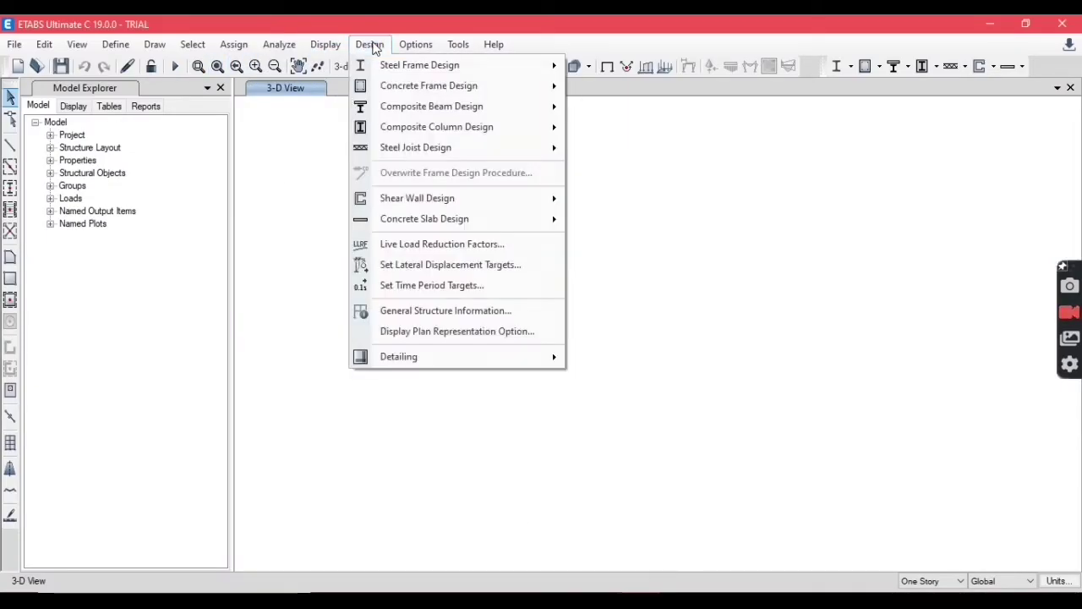
left_click(457, 252)
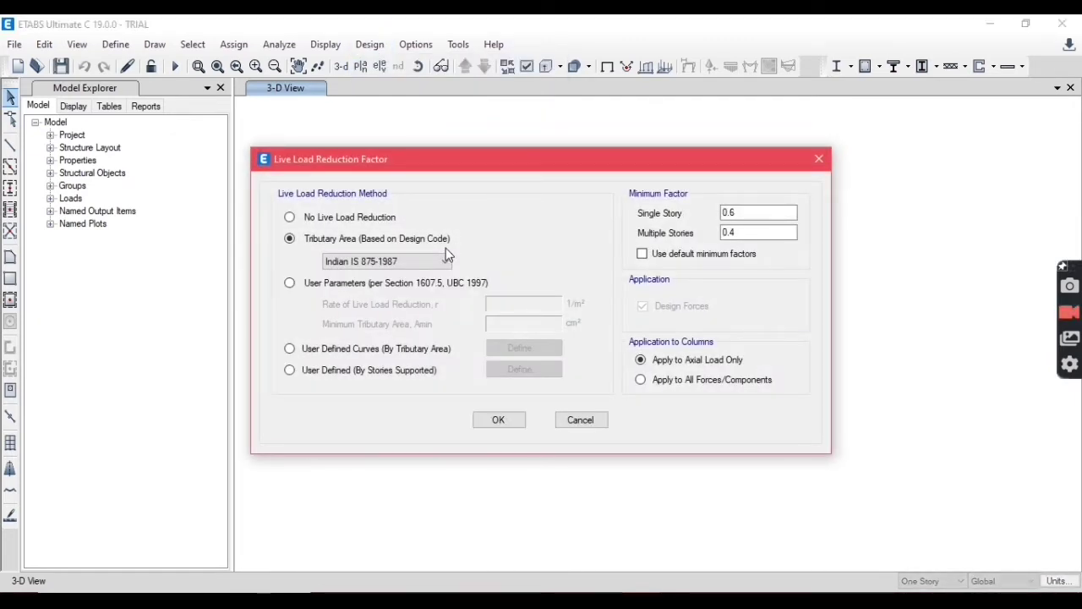
left_click(427, 262)
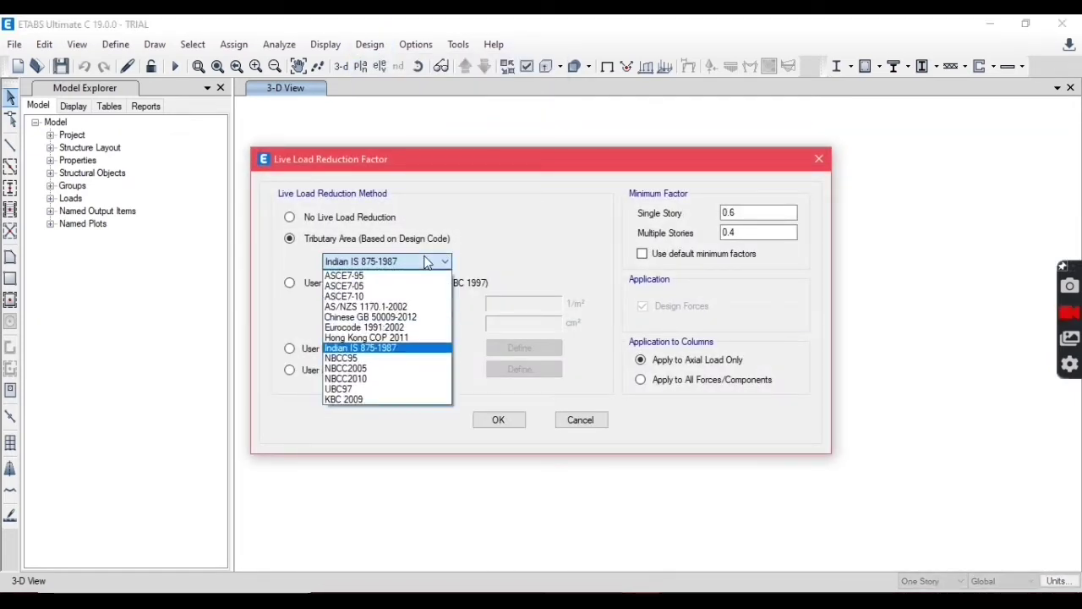
left_click(427, 262)
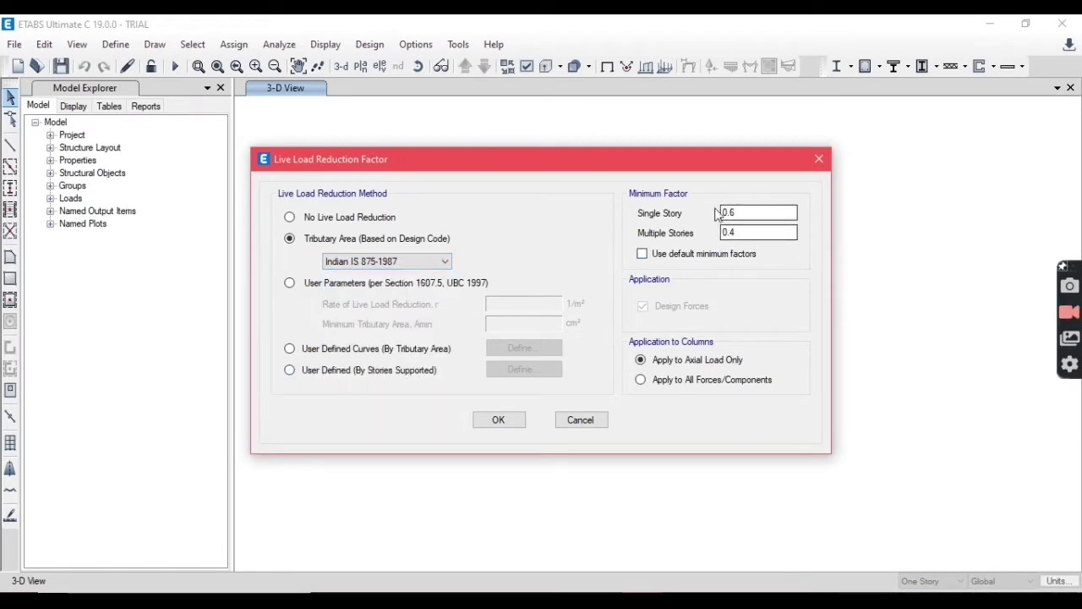
left_click(819, 159)
key("alt+Tab")
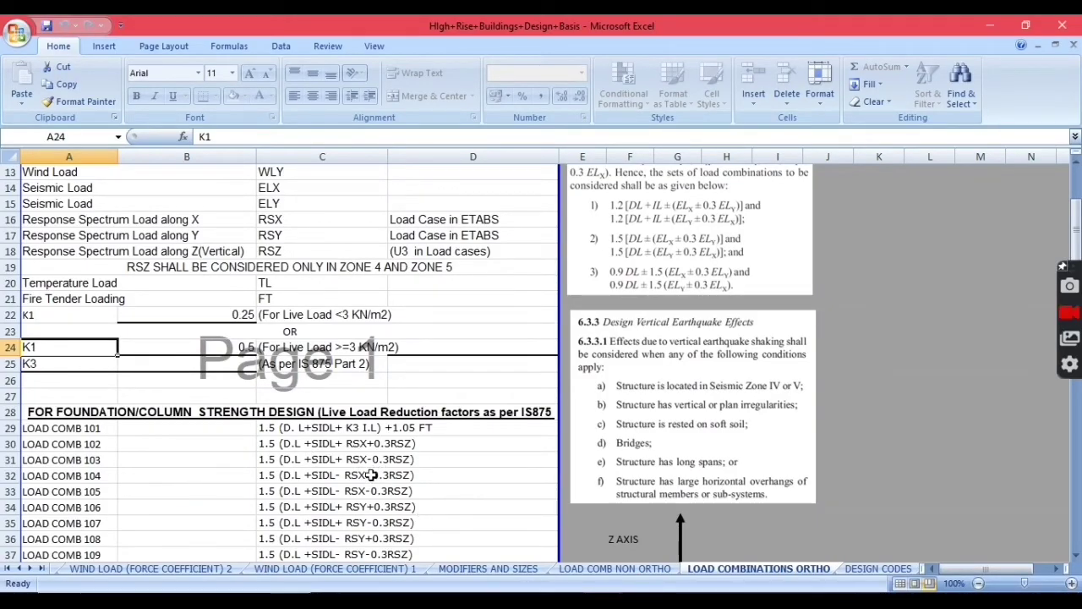
Step: Select the K3 factor and compare the load list and code clauses 6.3.2.2 and 6.3.3 with the foundation/column combinations
left_click(87, 366)
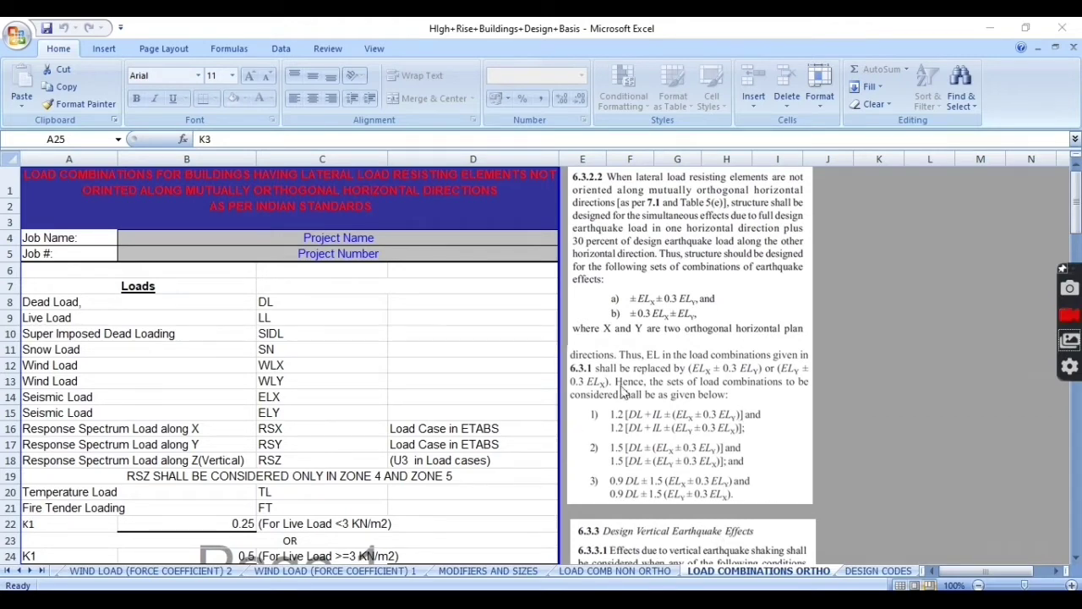
scroll(208, 354, "down", 7)
scroll(208, 354, "down", 6)
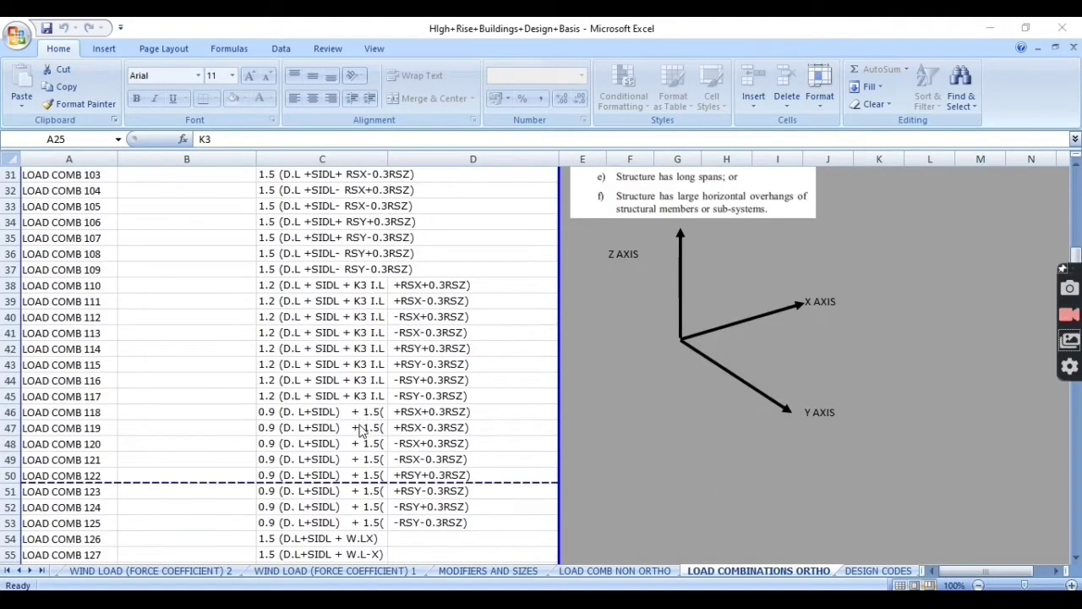
scroll(357, 414, "up", 12)
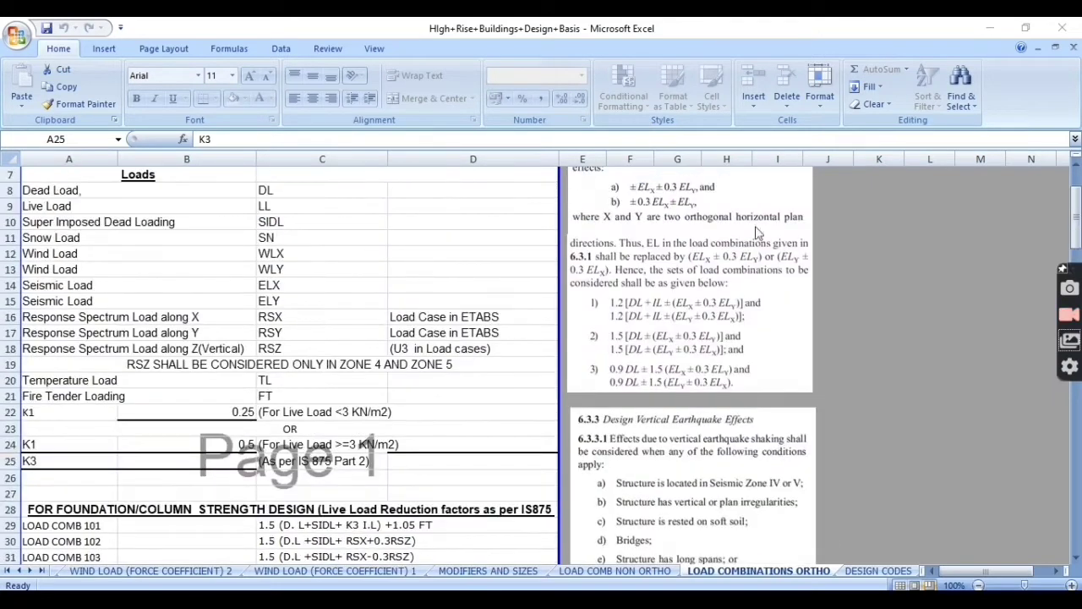
scroll(225, 445, "down", 4)
scroll(225, 445, "down", 1)
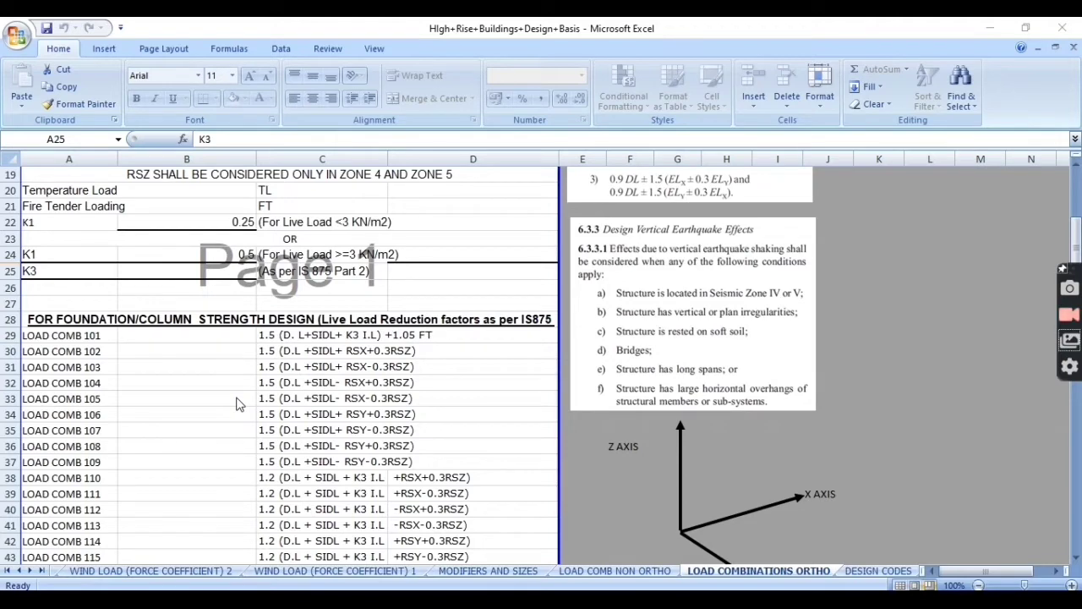
scroll(469, 423, "up", 6)
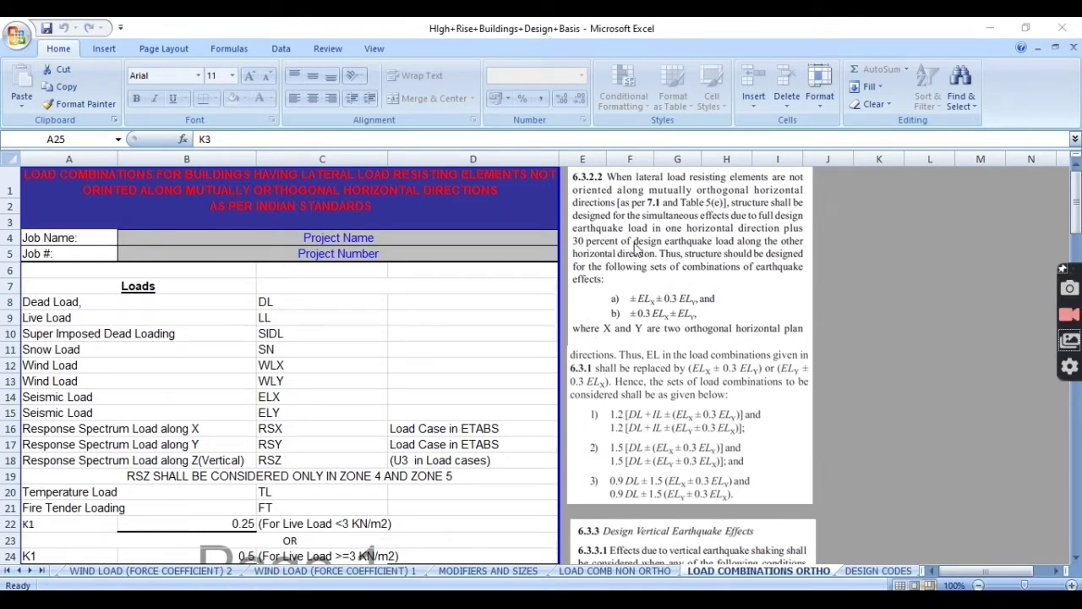
scroll(640, 251, "down", 9)
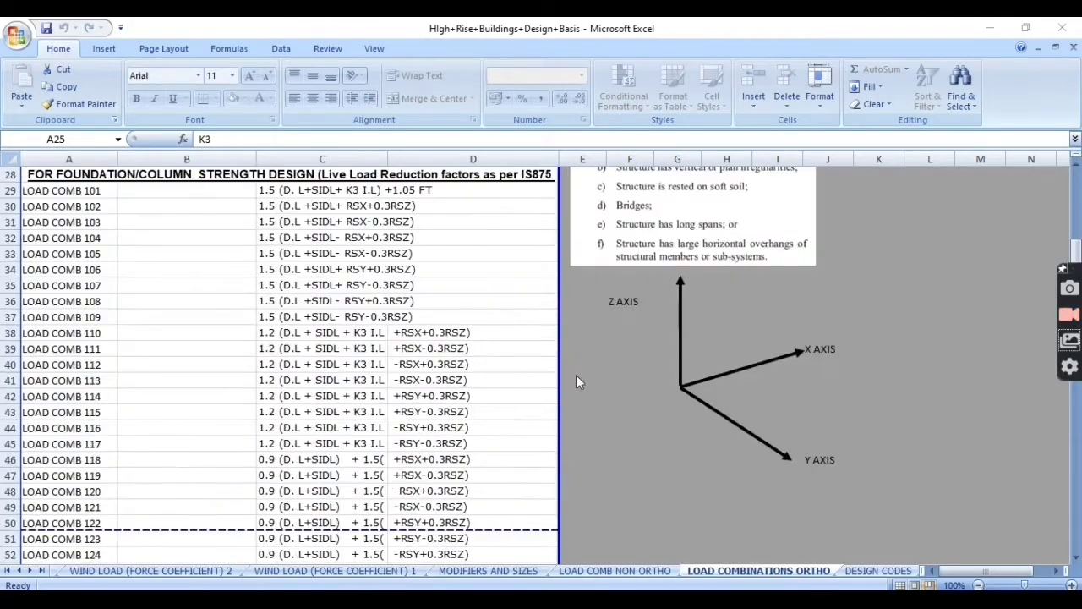
Step: Switch to Notepad, highlight the topic on the correct procedure to add load combinations, and minimize the outline
key("alt+Tab")
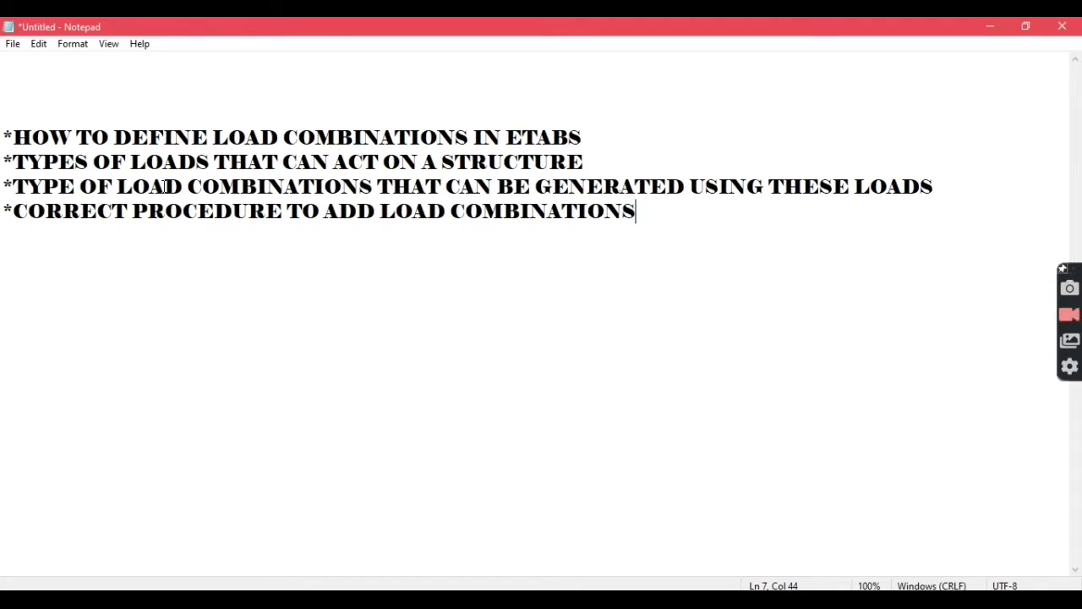
left_click_drag(5, 210, 614, 302)
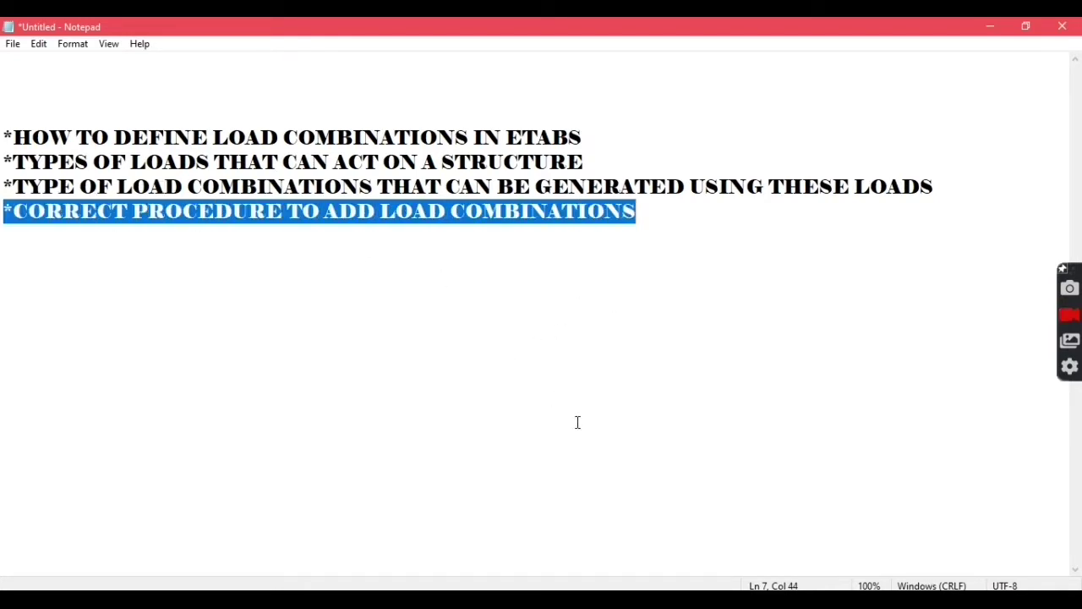
left_click(990, 27)
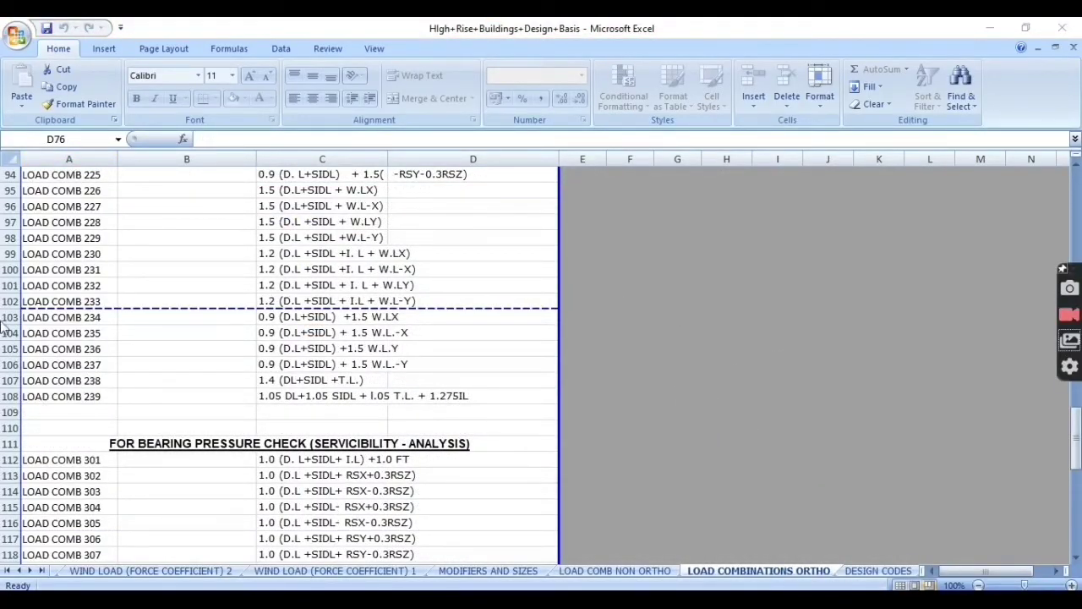
Step: Compare the foundation/column strength combinations LOAD COMB 101 to 139 with the beam design set starting at LOAD COMB 201
scroll(429, 411, "up", 16)
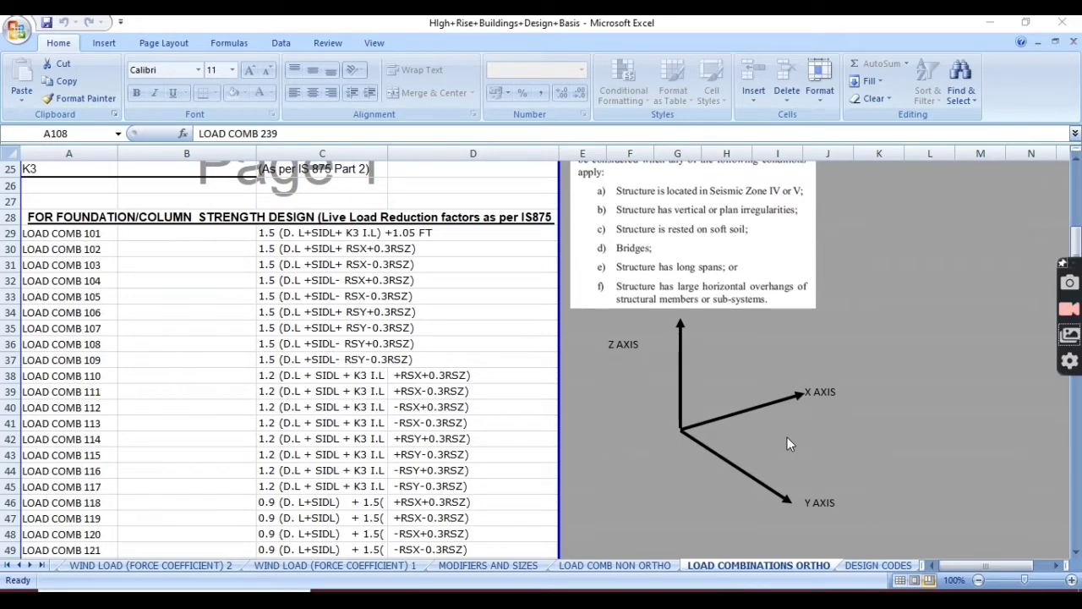
scroll(284, 313, "down", 9)
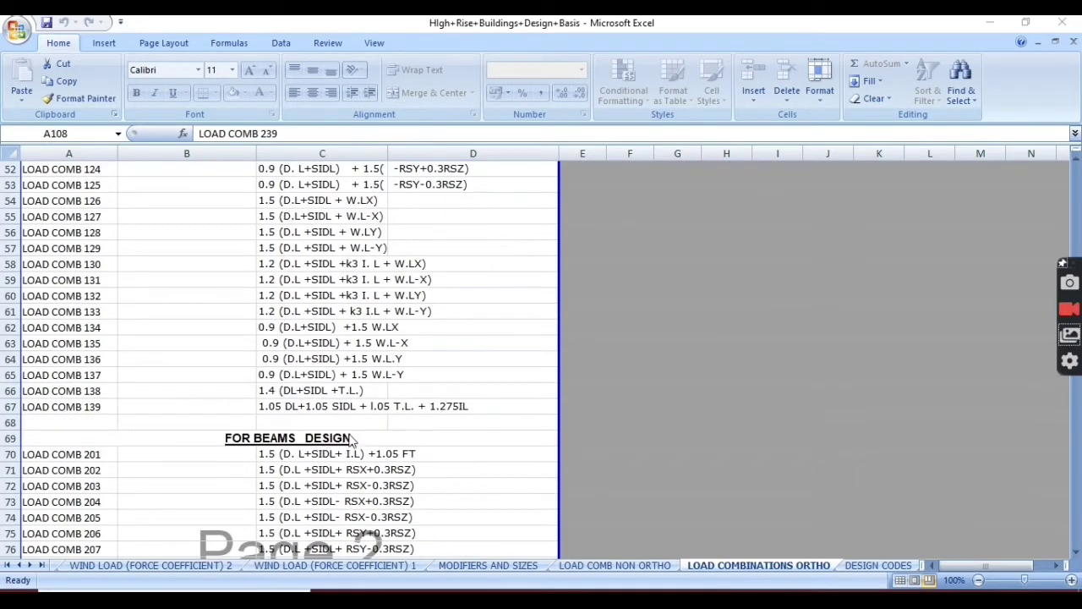
scroll(351, 439, "up", 13)
scroll(260, 313, "down", 14)
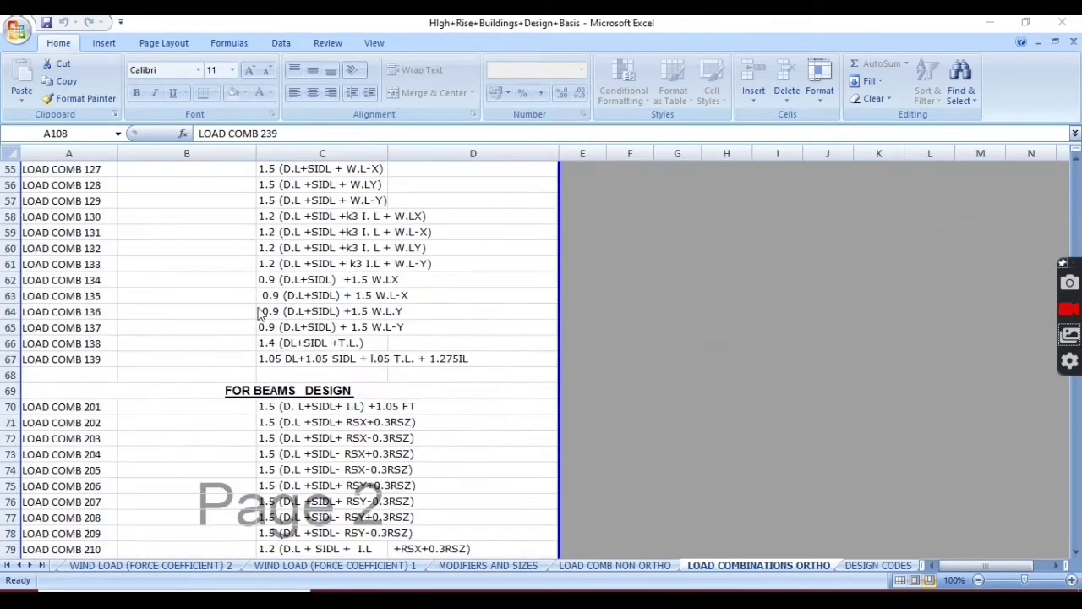
scroll(260, 313, "up", 10)
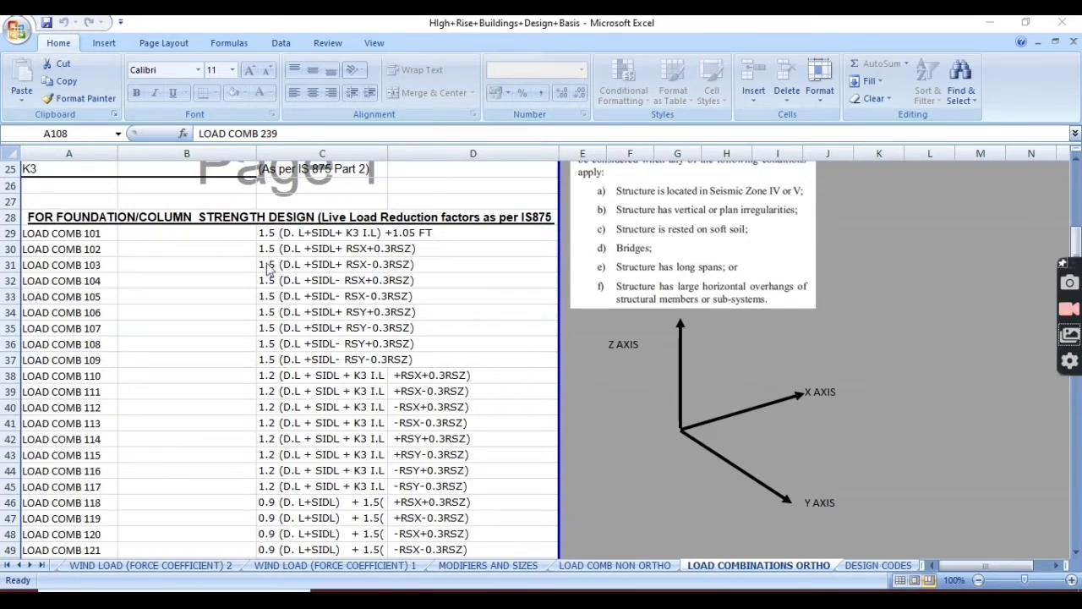
scroll(309, 347, "down", 3)
scroll(309, 347, "down", 10)
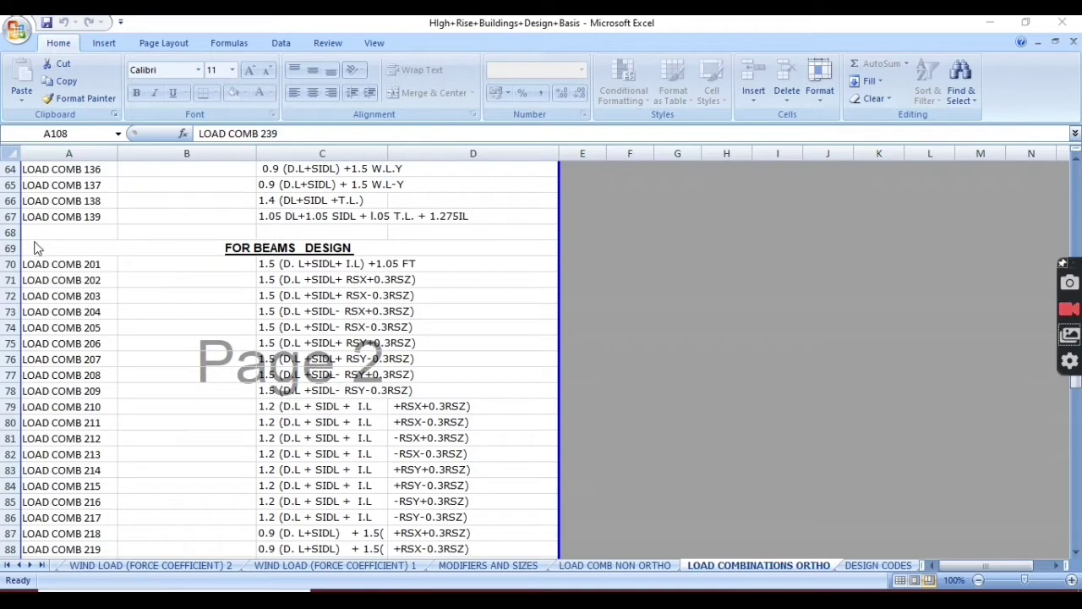
Step: Examine the bearing pressure check combinations starting at LOAD COMB 301 and return to the foundation/column strength heading
scroll(118, 315, "down", 7)
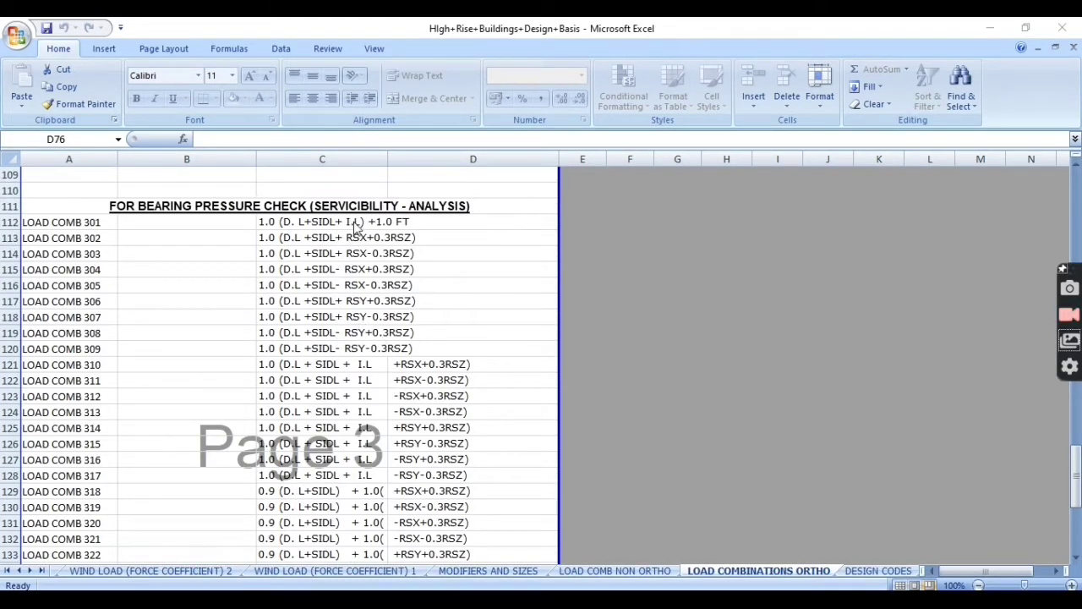
scroll(355, 227, "down", 8)
scroll(385, 350, "up", 20)
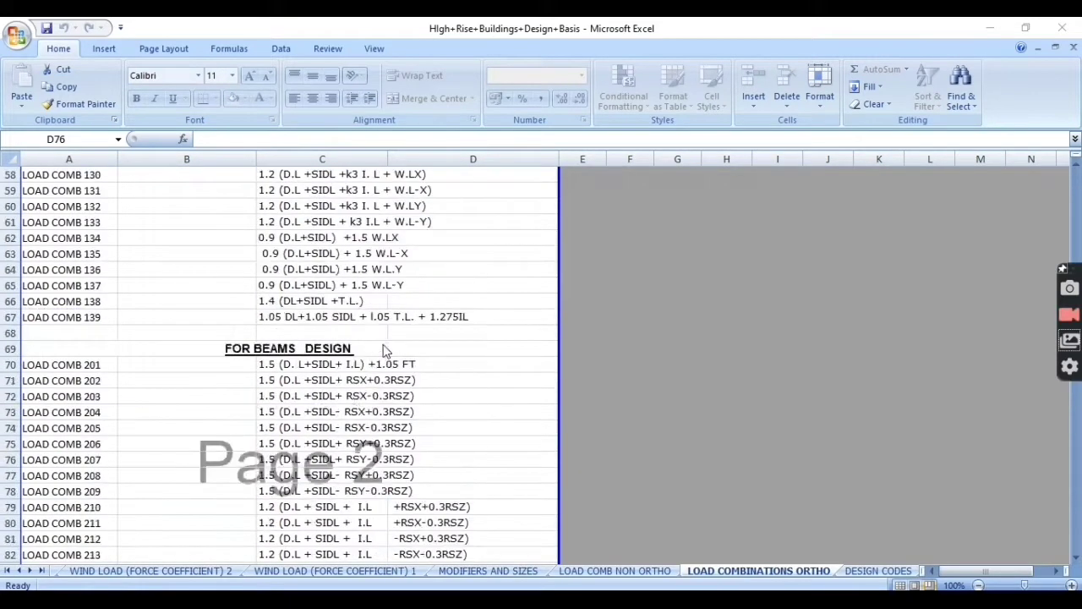
scroll(385, 350, "up", 12)
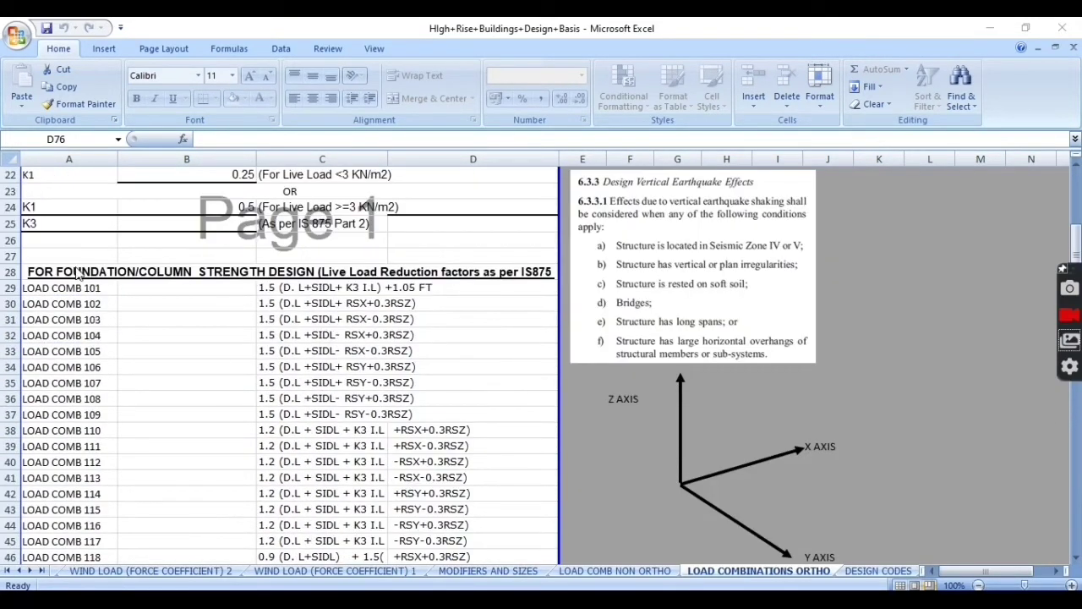
Step: Review the foundation/column wind and temperature combinations, the beam design set and the bearing pressure serviceability set in sequence
scroll(284, 279, "down", 15)
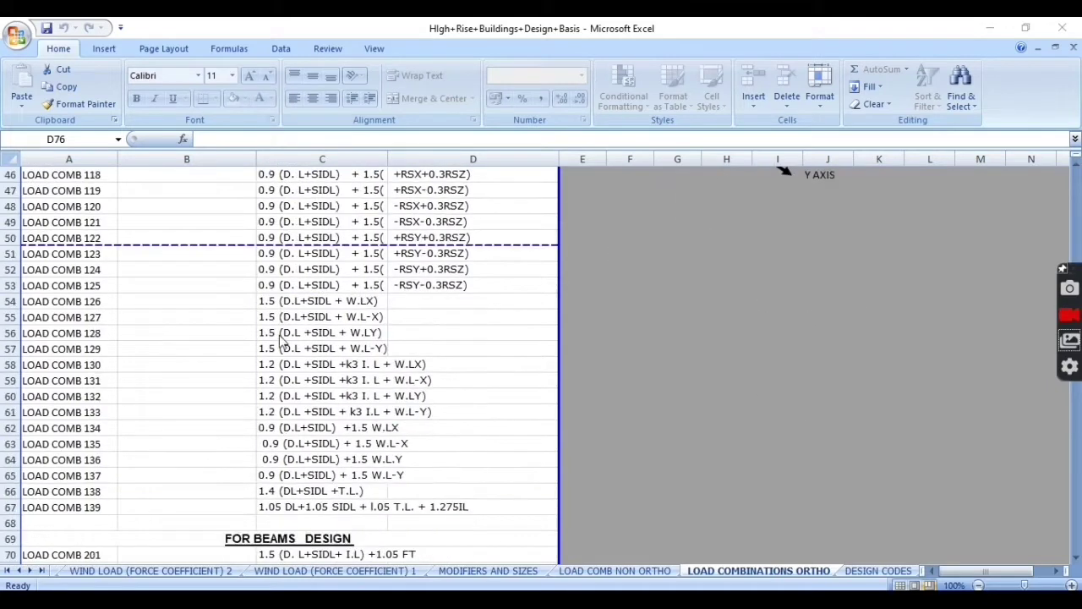
scroll(285, 363, "up", 5)
scroll(287, 393, "down", 3)
scroll(290, 385, "up", 3)
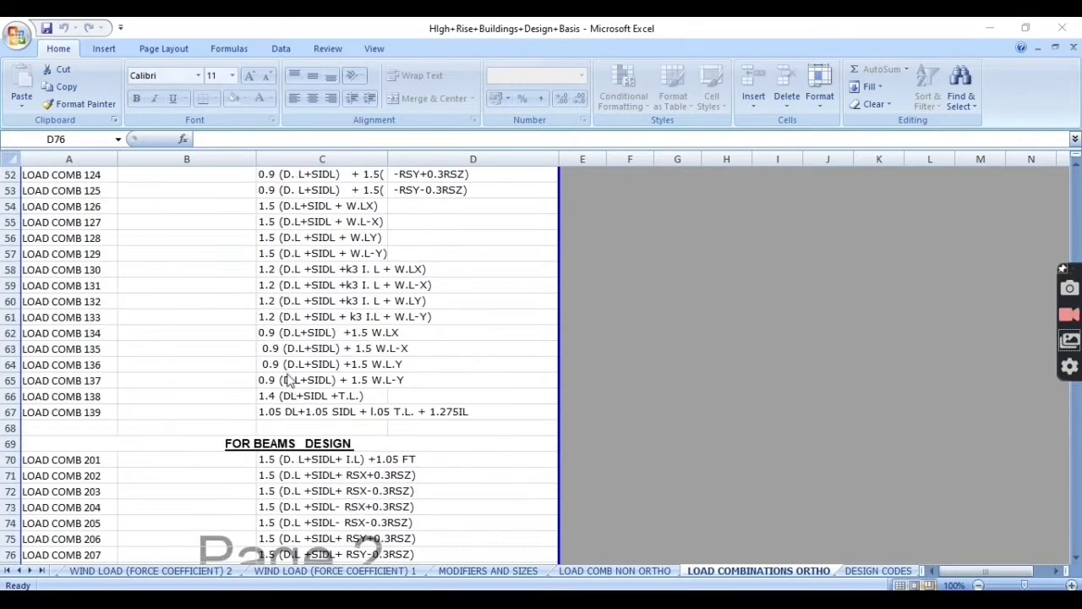
scroll(303, 224, "down", 4)
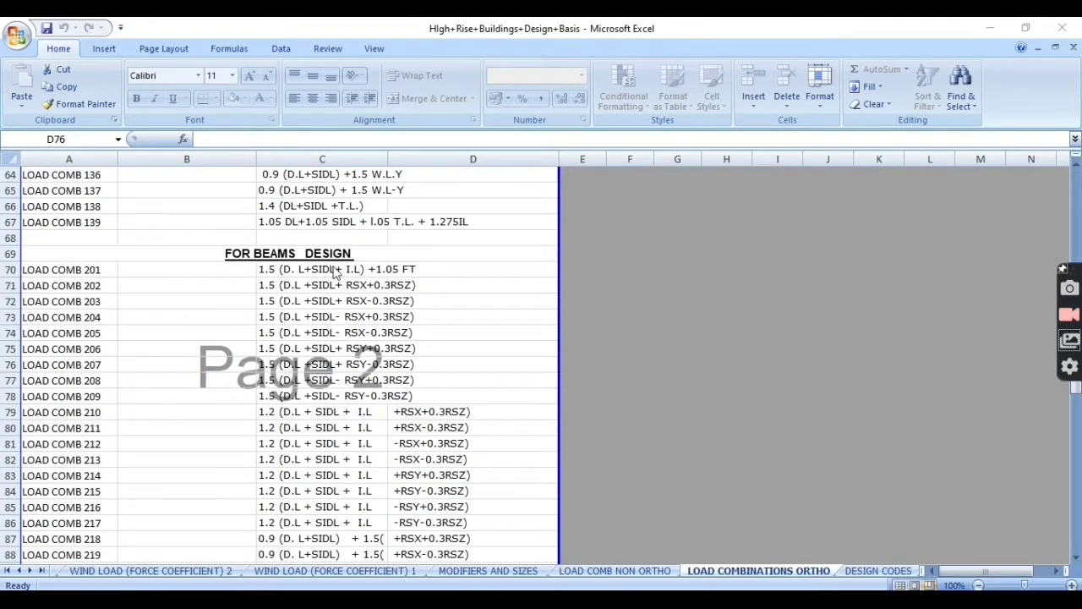
scroll(331, 271, "down", 3)
scroll(333, 277, "down", 13)
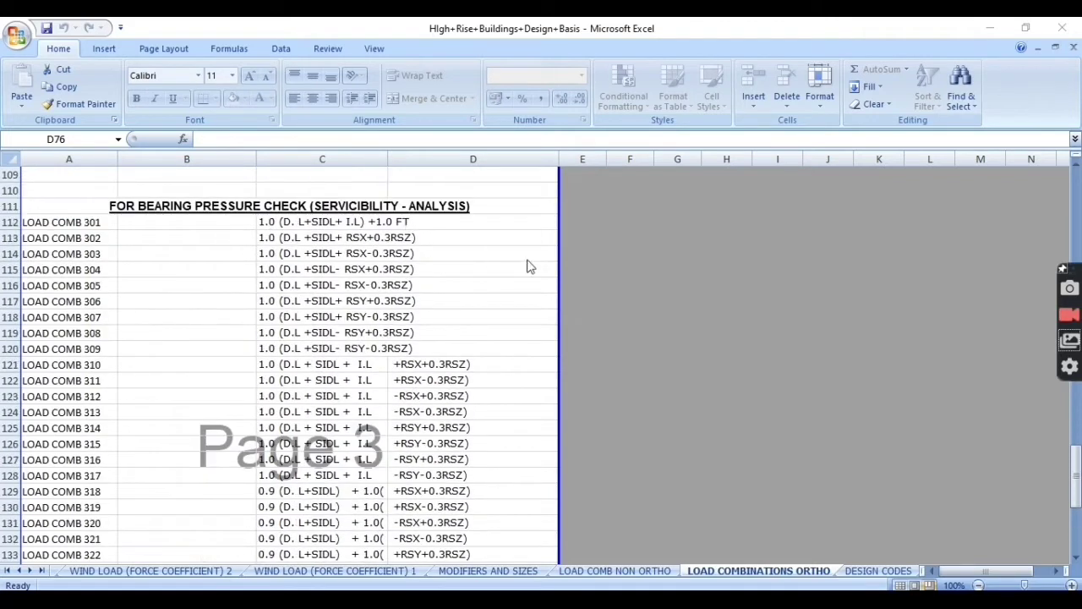
scroll(444, 324, "down", 1)
scroll(406, 318, "up", 2)
scroll(364, 313, "up", 8)
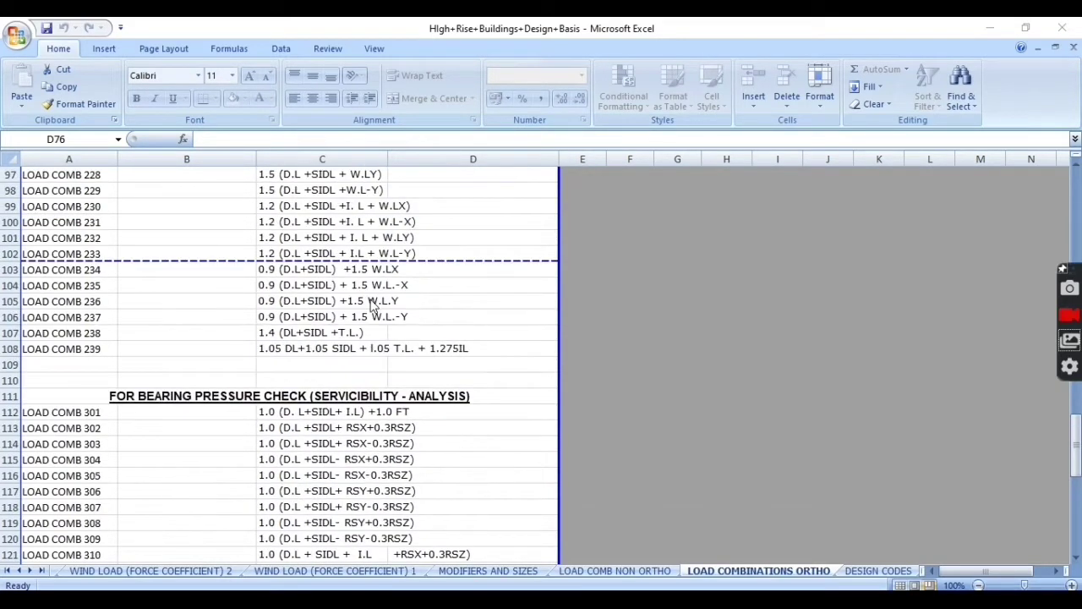
Step: Compare the load combination expressions across the foundation/column strength, beam design and bearing pressure check sets
scroll(372, 311, "up", 6)
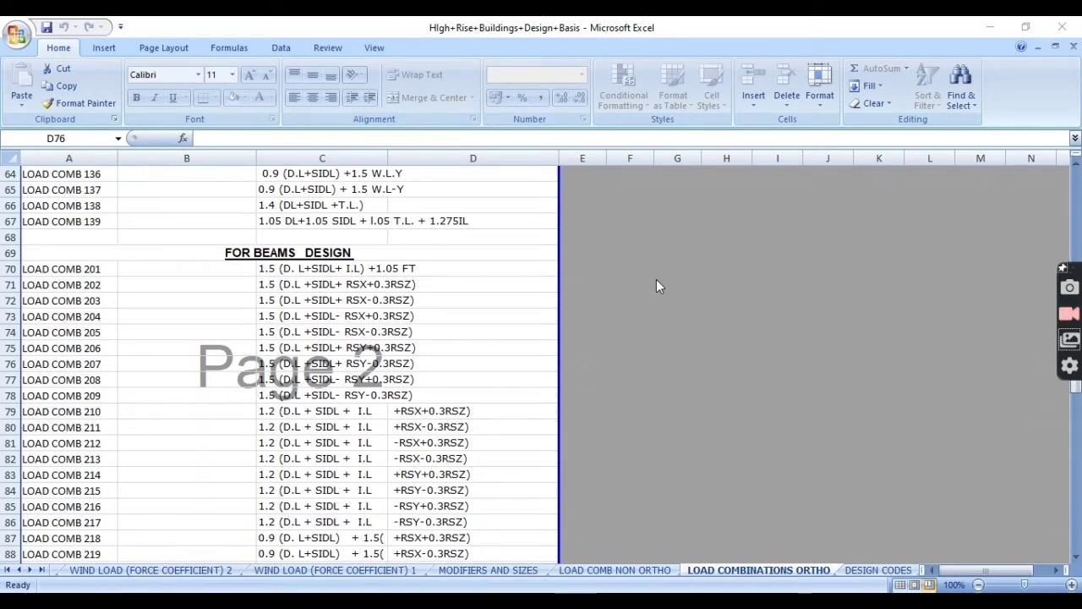
scroll(334, 315, "up", 13)
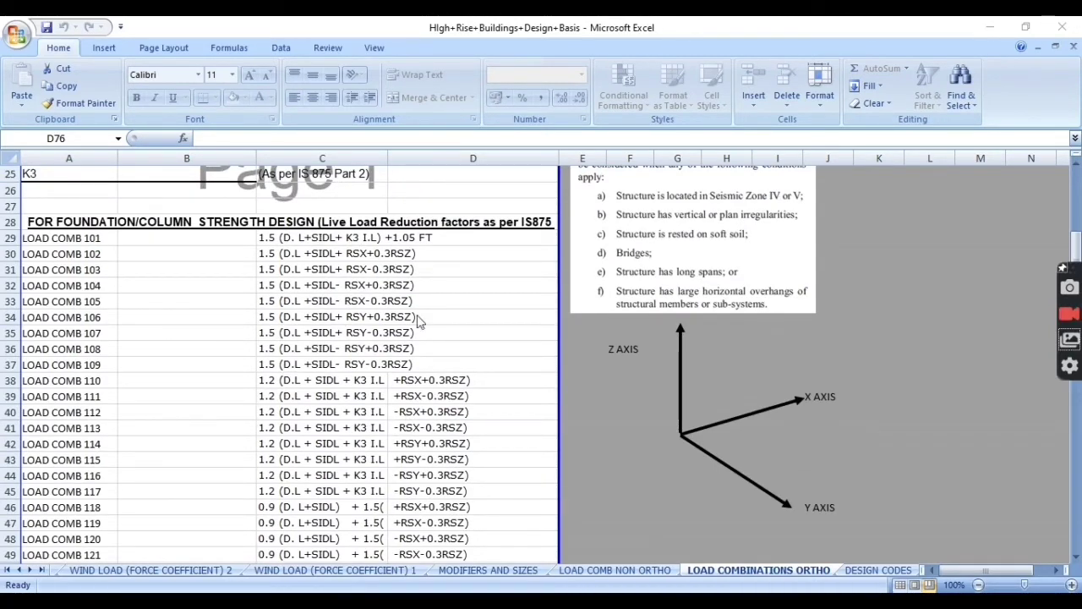
scroll(398, 376, "down", 15)
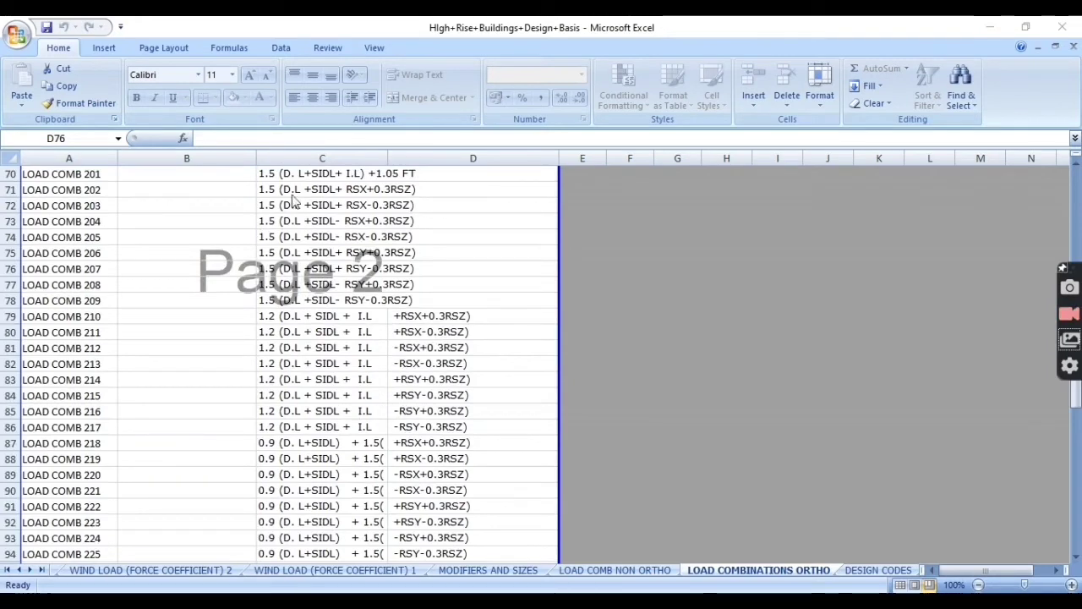
scroll(397, 372, "up", 3)
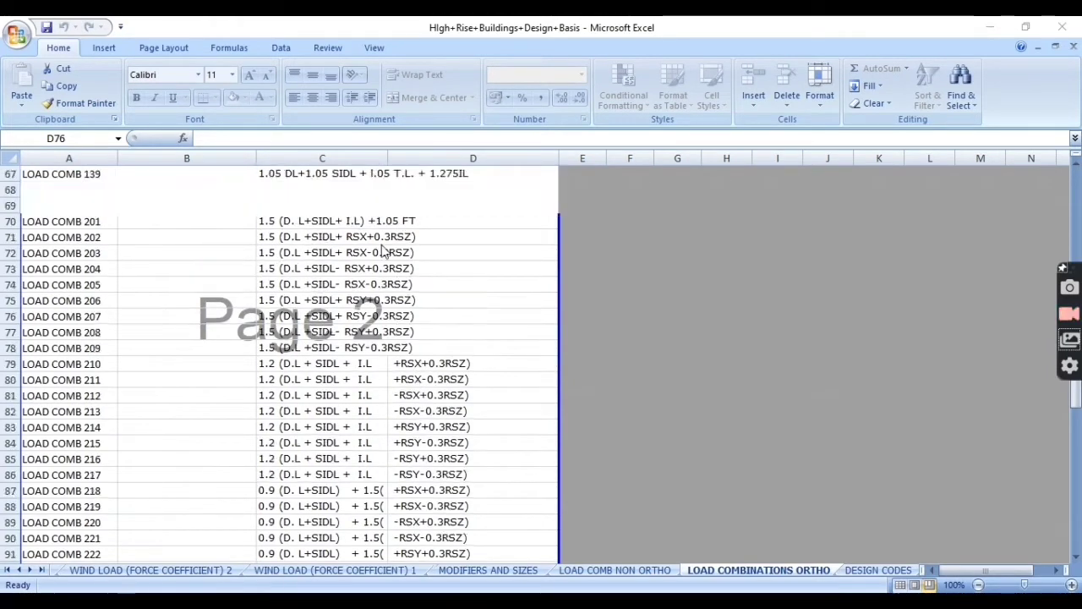
scroll(346, 410, "down", 9)
scroll(346, 409, "down", 8)
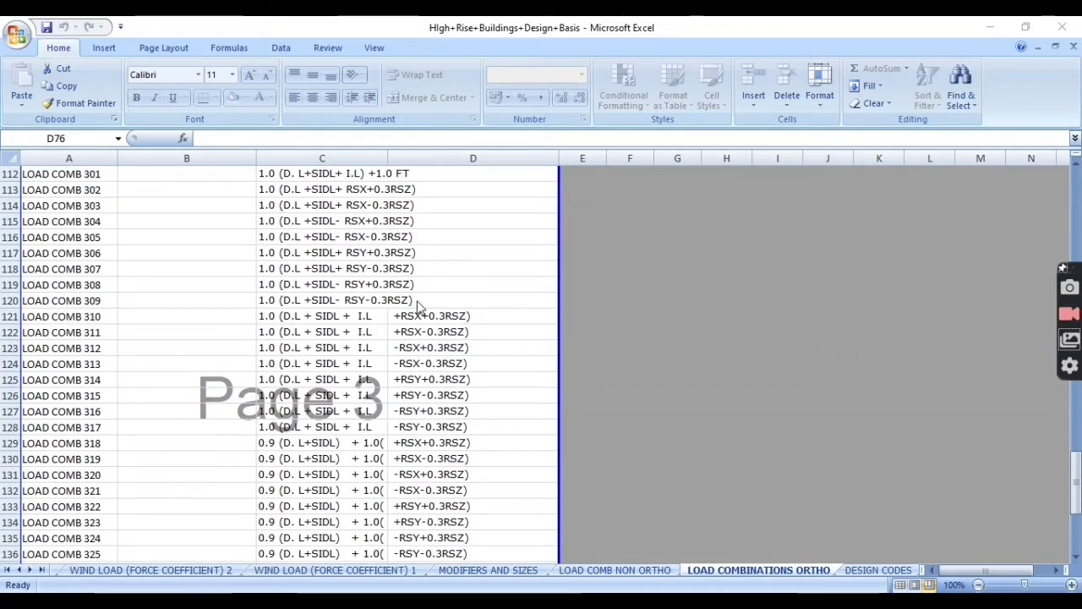
scroll(418, 306, "up", 20)
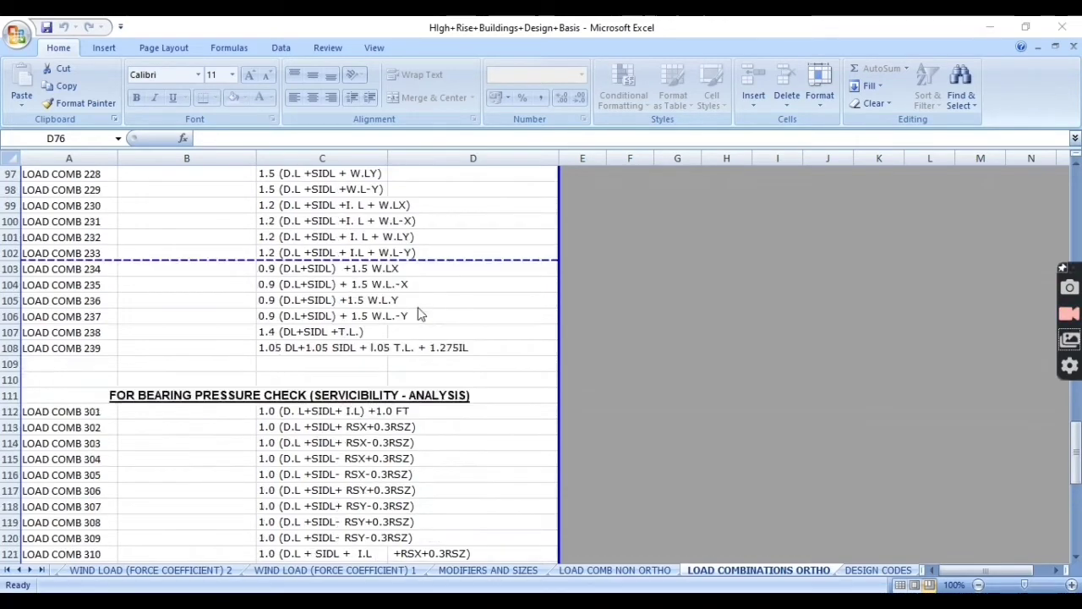
scroll(397, 362, "up", 5)
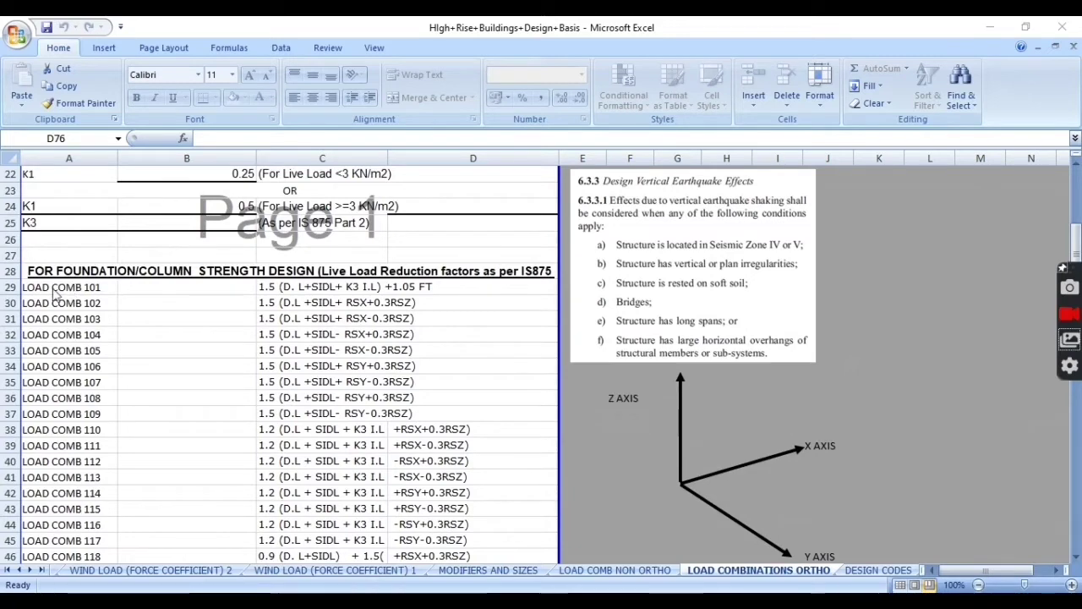
Step: Check the numbering range of the foundation/column set, LOAD COMB 101 to 139, and of the beam design set ending at LOAD COMB 239
left_click(97, 287)
scroll(181, 313, "down", 11)
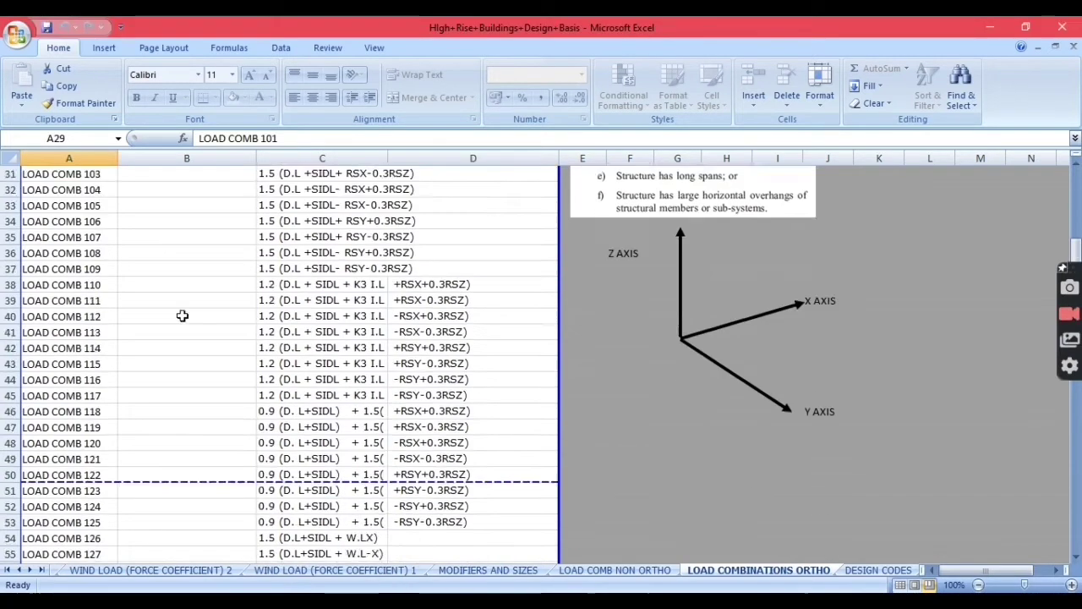
left_click(88, 363)
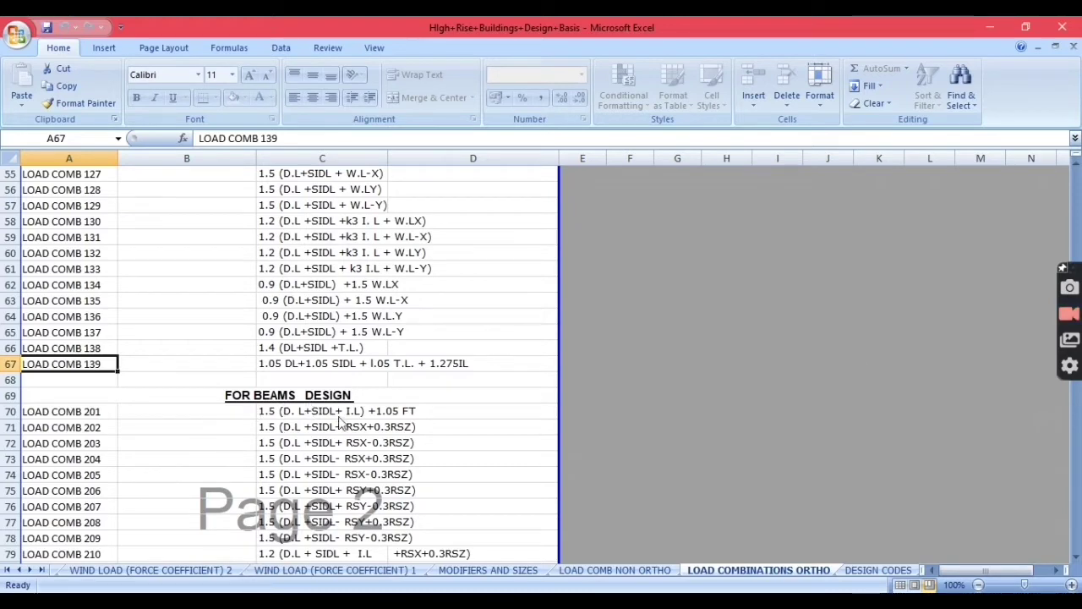
scroll(174, 431, "down", 3)
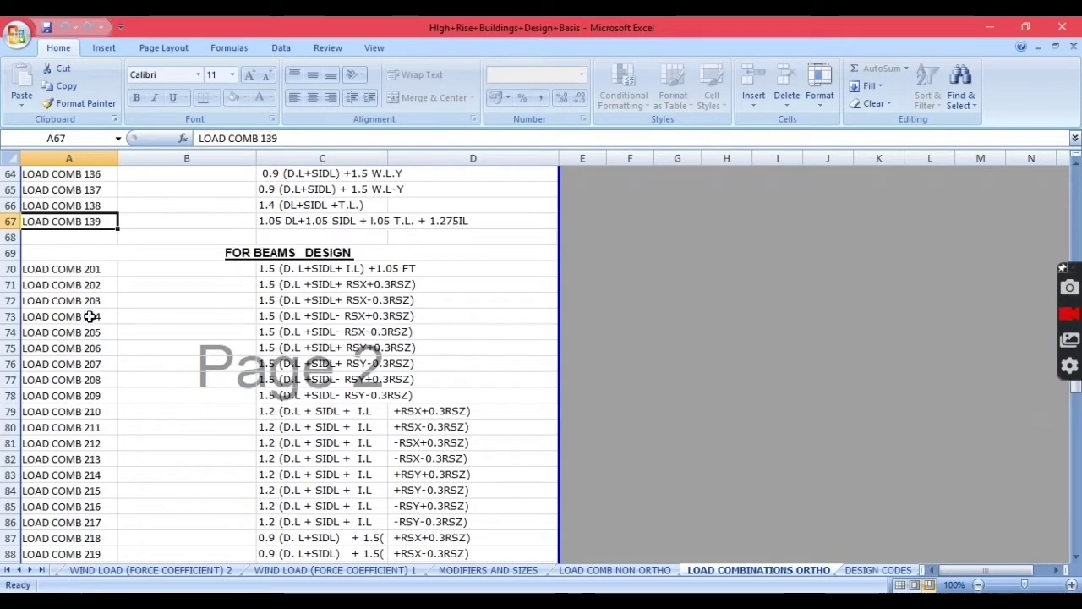
left_click(88, 282)
scroll(144, 381, "down", 8)
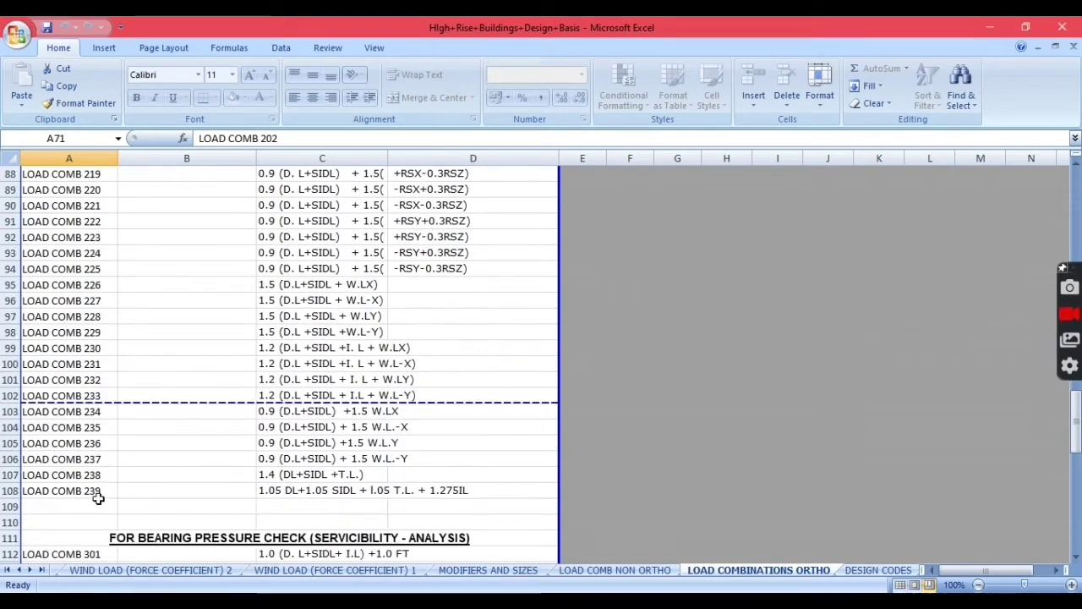
left_click(95, 494)
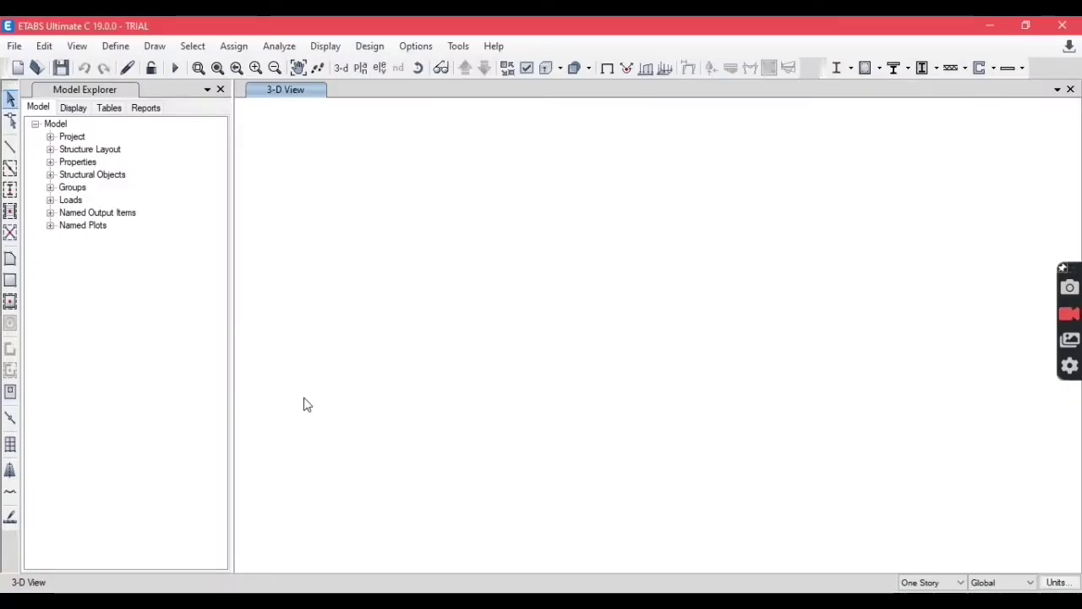
Step: Open the load combination definitions in ETABS and delete all the existing combinations
left_click(113, 48)
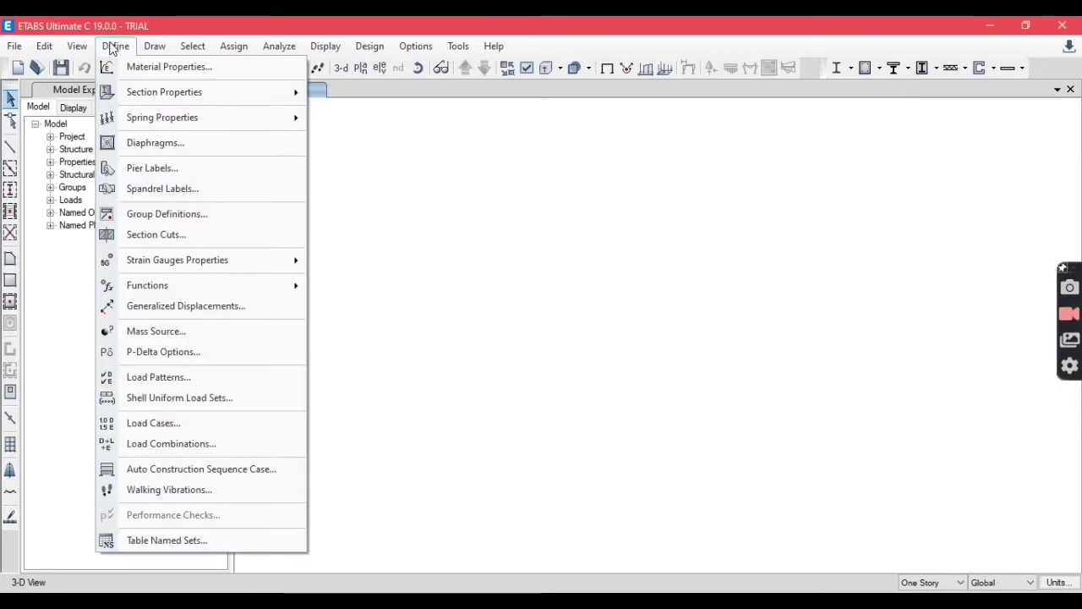
left_click(228, 443)
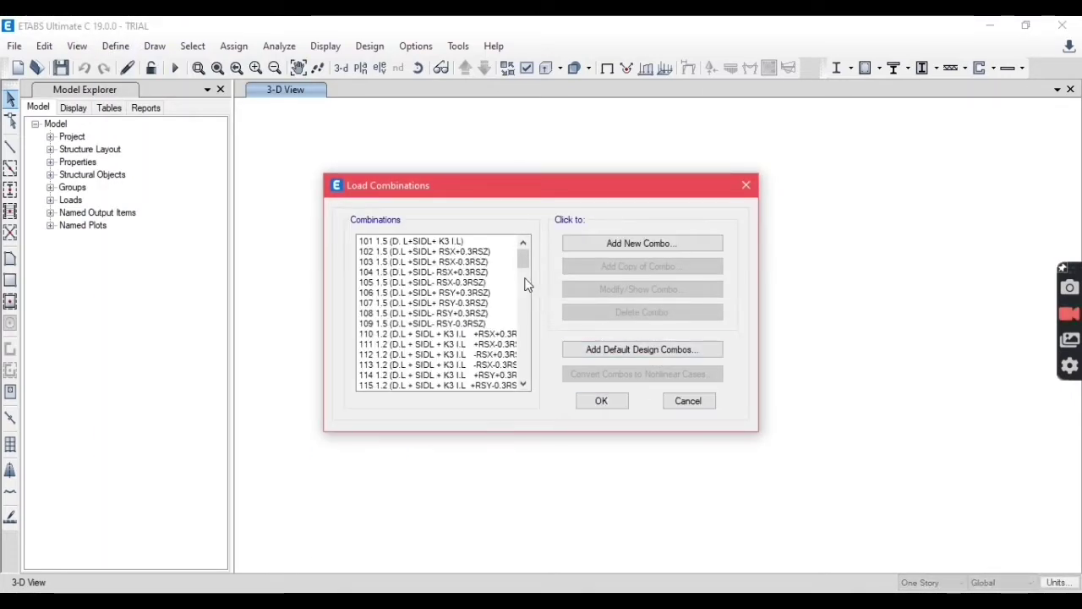
left_click_drag(481, 247, 493, 499)
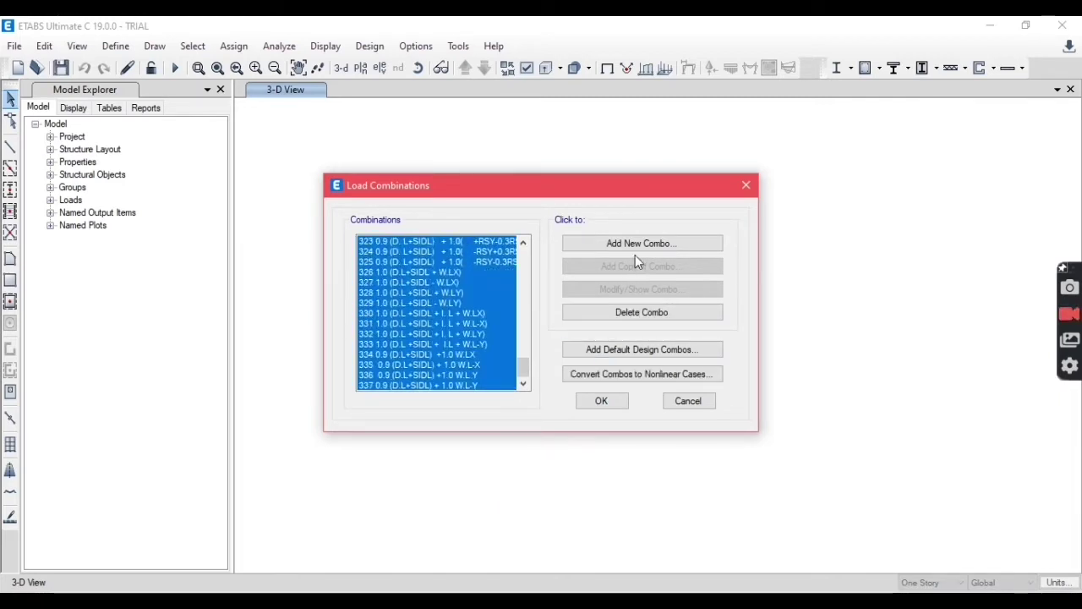
left_click(643, 312)
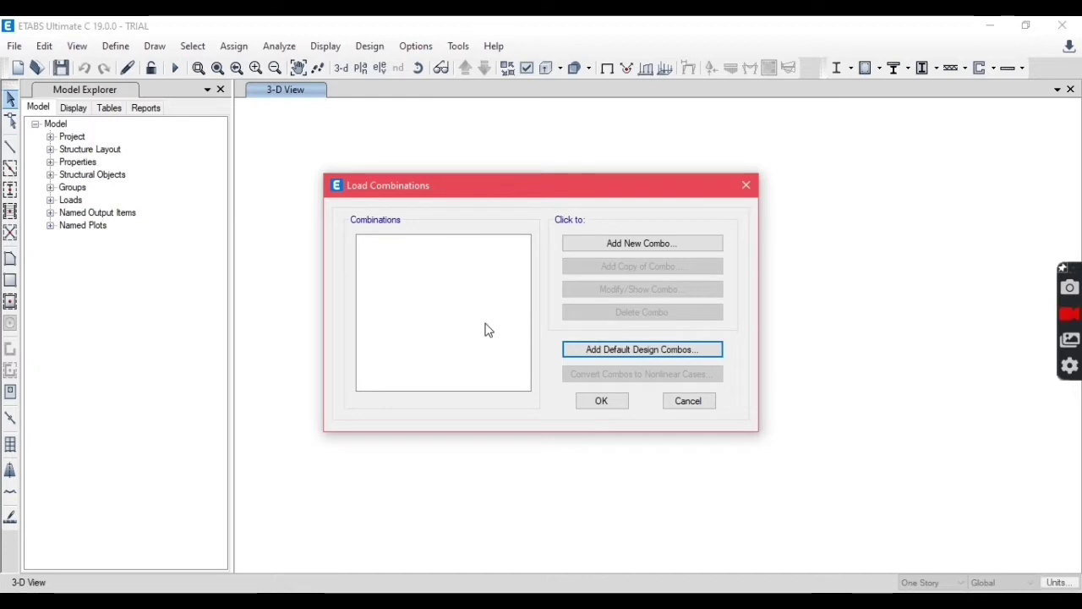
Step: Create a new load combination named "101 1.5 (D. L+SIDL+ K3 I.L) +1.05 FT", copying the expression from the LOAD COMB 101 row in Excel
left_click(618, 245)
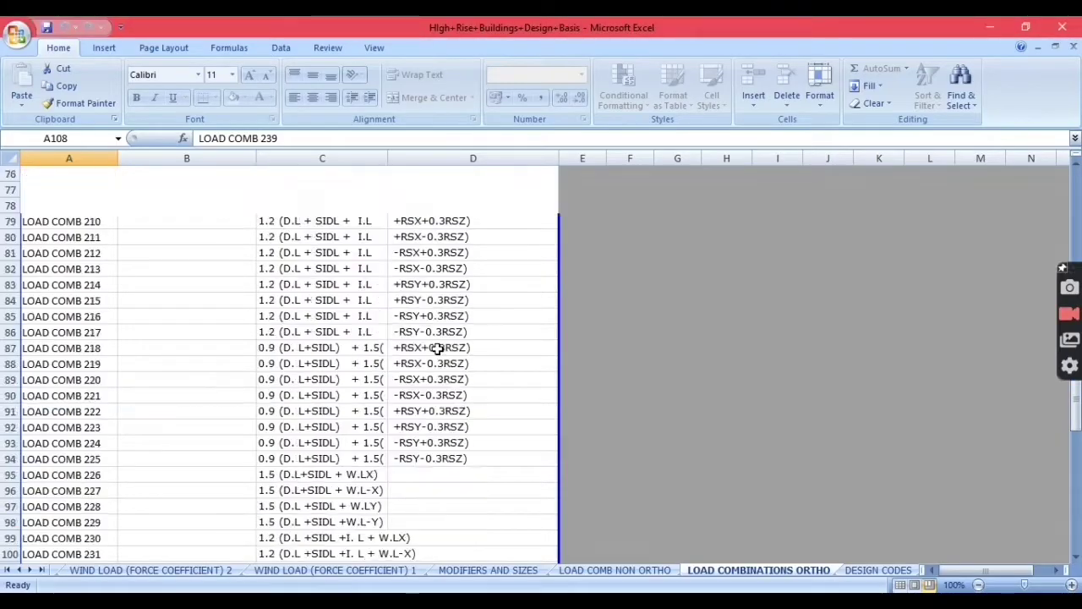
scroll(435, 348, "up", 18)
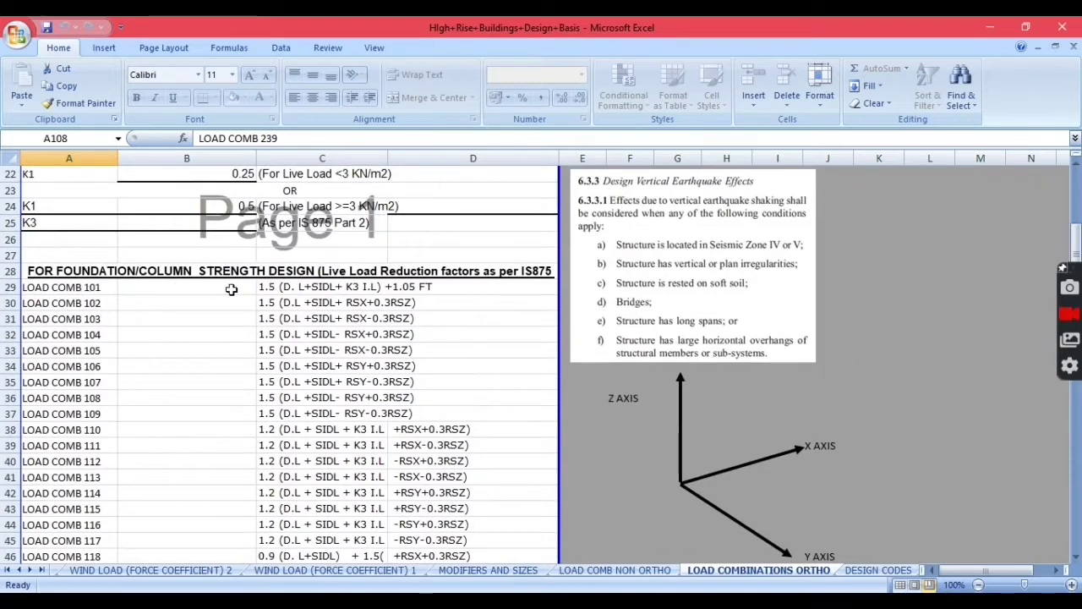
left_click(312, 289)
left_click_drag(324, 291, 431, 285)
key("ctrl+c")
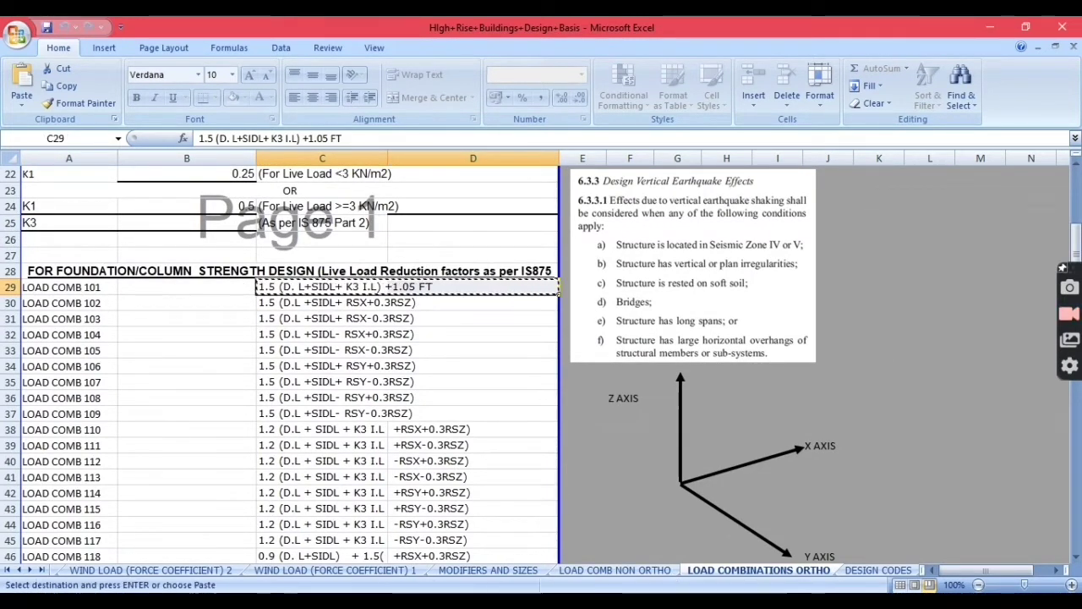
key("alt+Tab")
key("BackSpace")
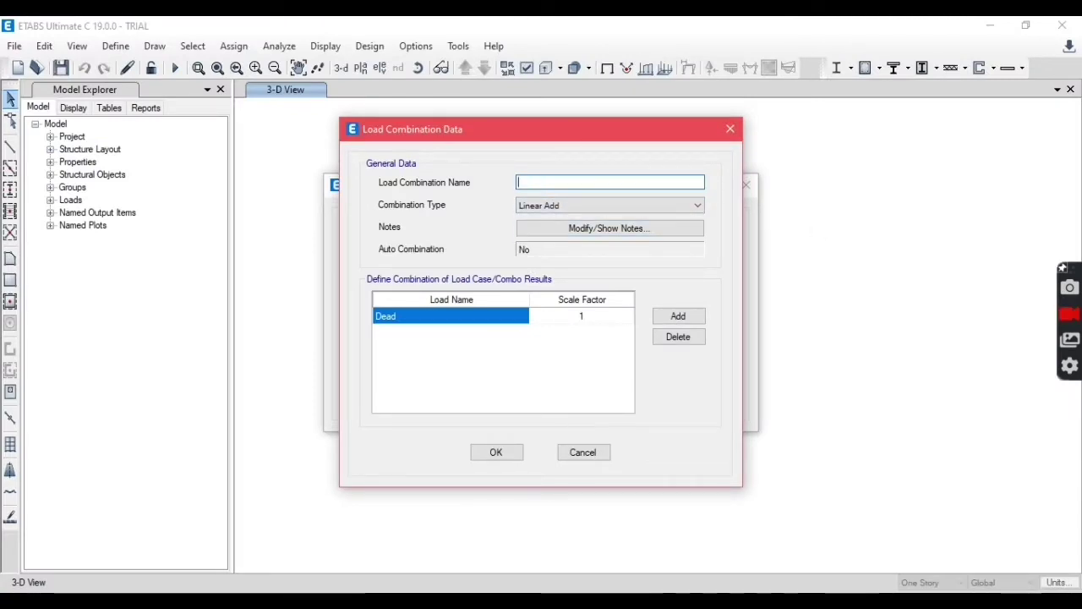
type("101")
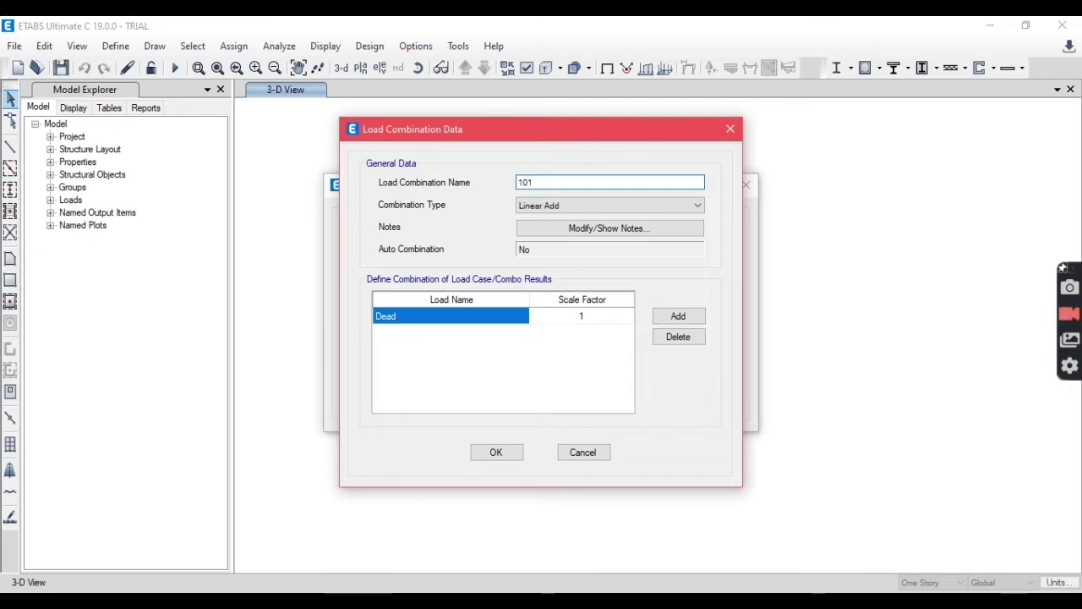
key("ctrl+v")
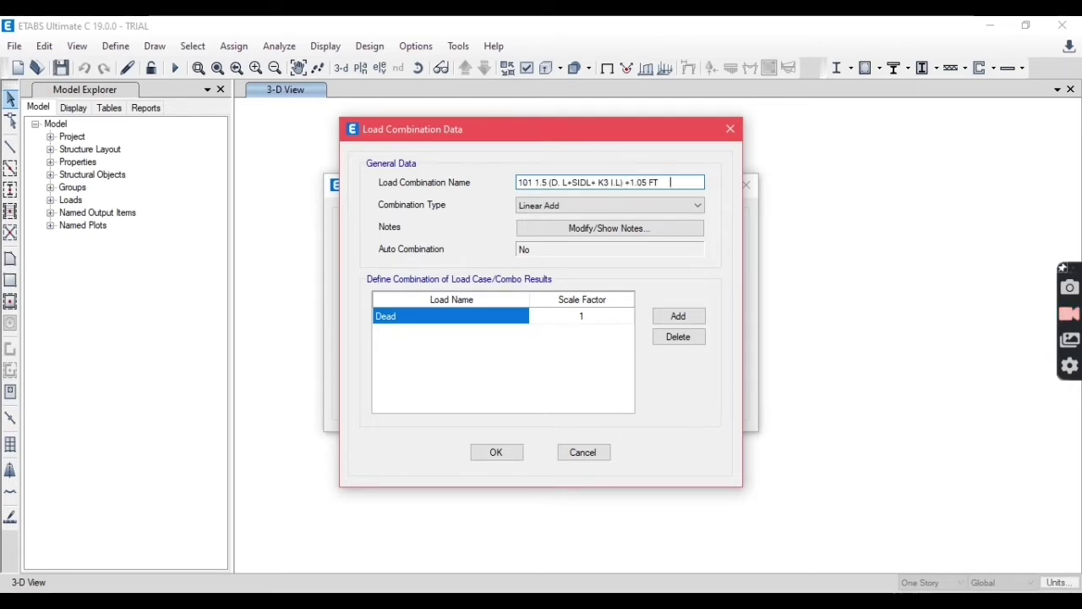
Step: Add two more load rows to the combination and set the first Dead load's scale factor to 1.5
left_click(681, 316)
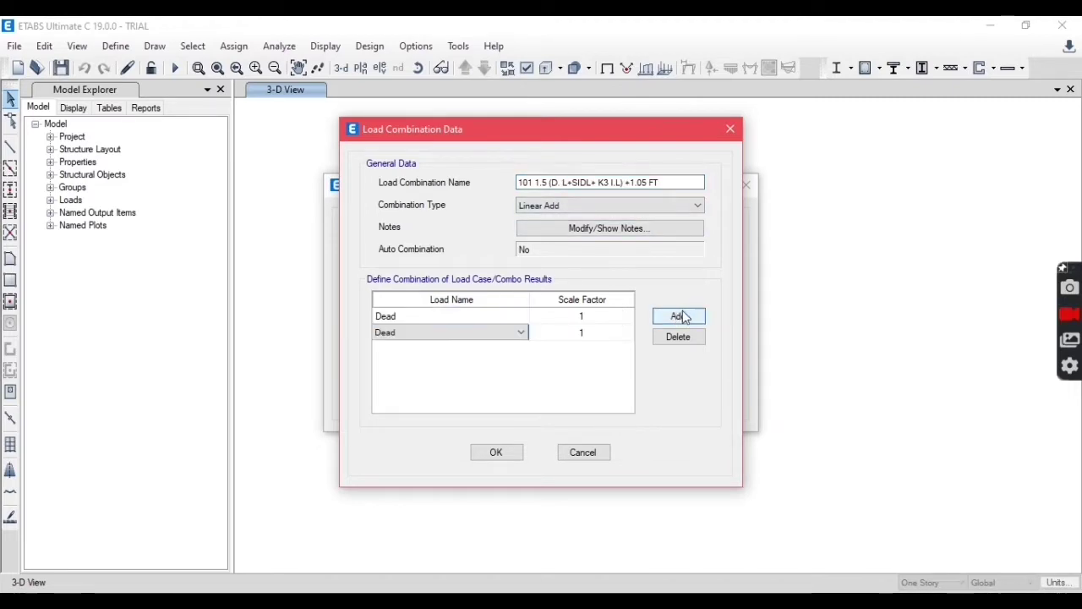
left_click(678, 318)
left_click(401, 324)
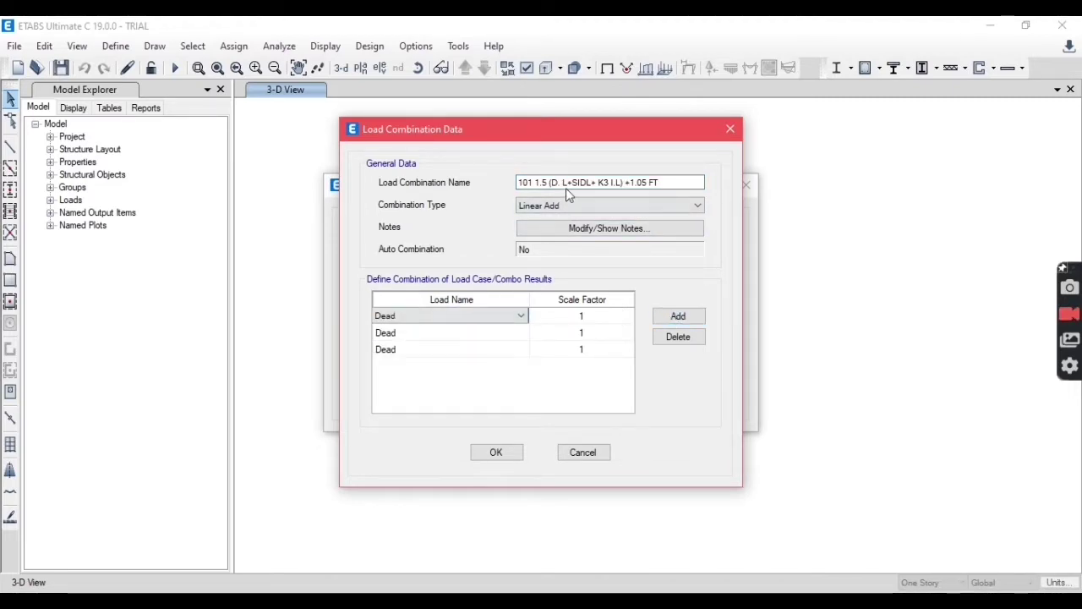
left_click(592, 325)
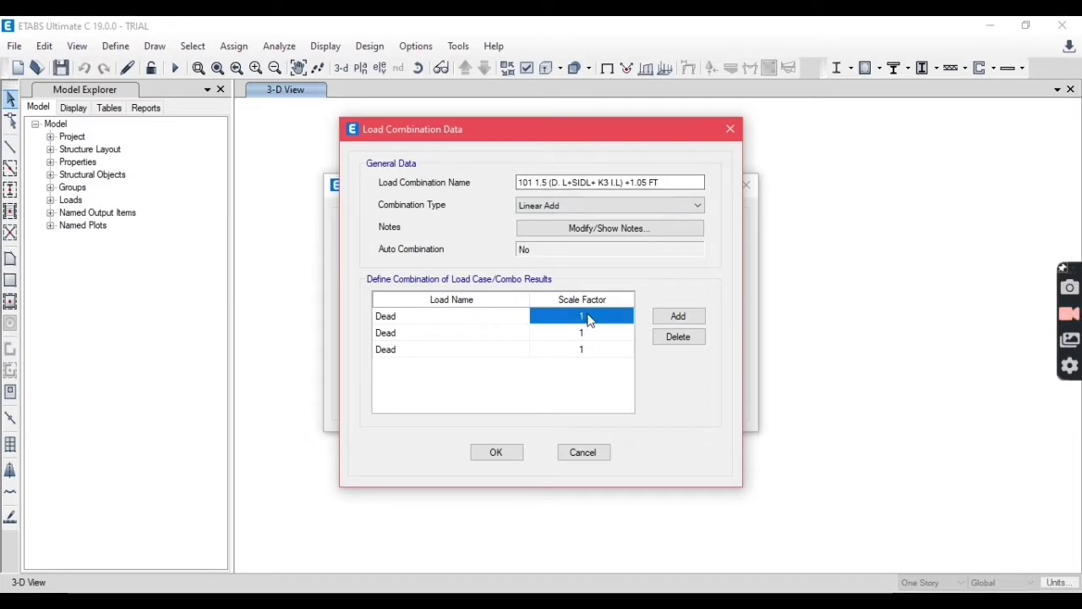
left_click(589, 319)
type("1.5")
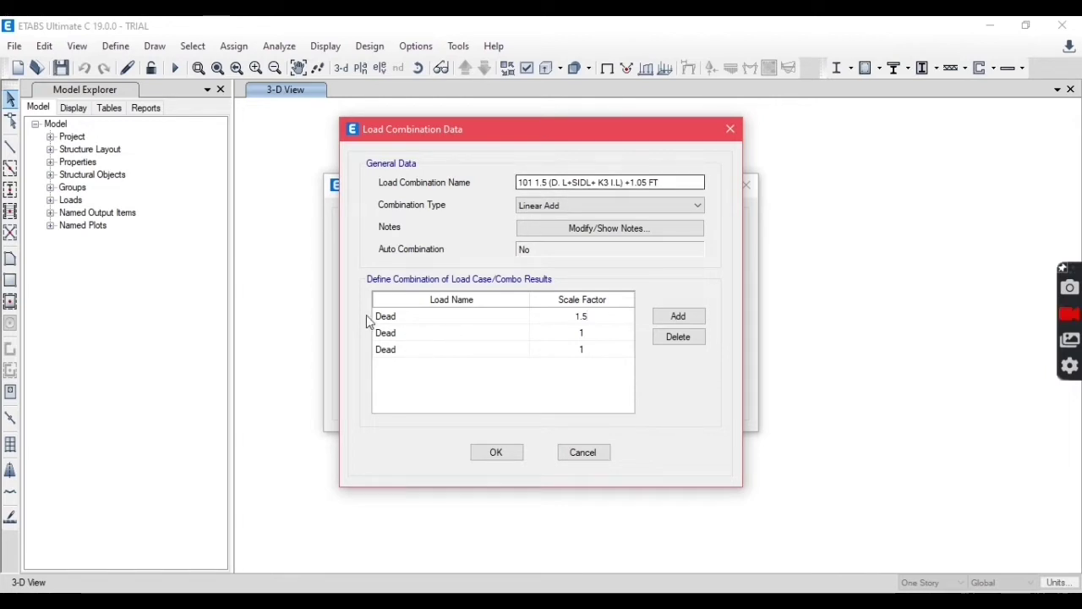
Step: Change the second load in the combination to SIDL with a scale factor of 1.5
left_click(392, 335)
left_click(414, 336)
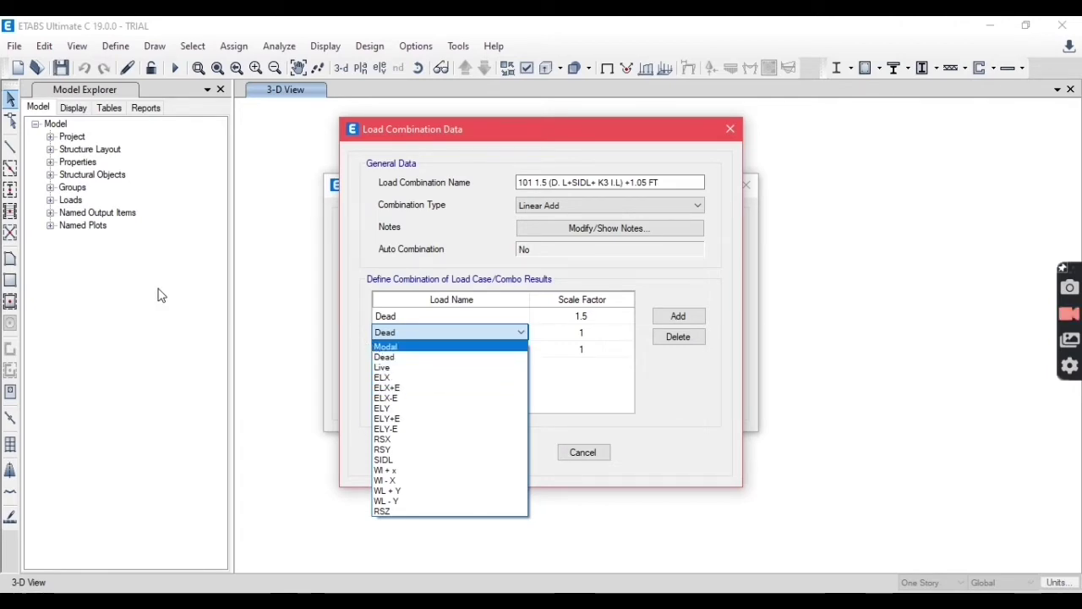
left_click(426, 337)
left_click(425, 337)
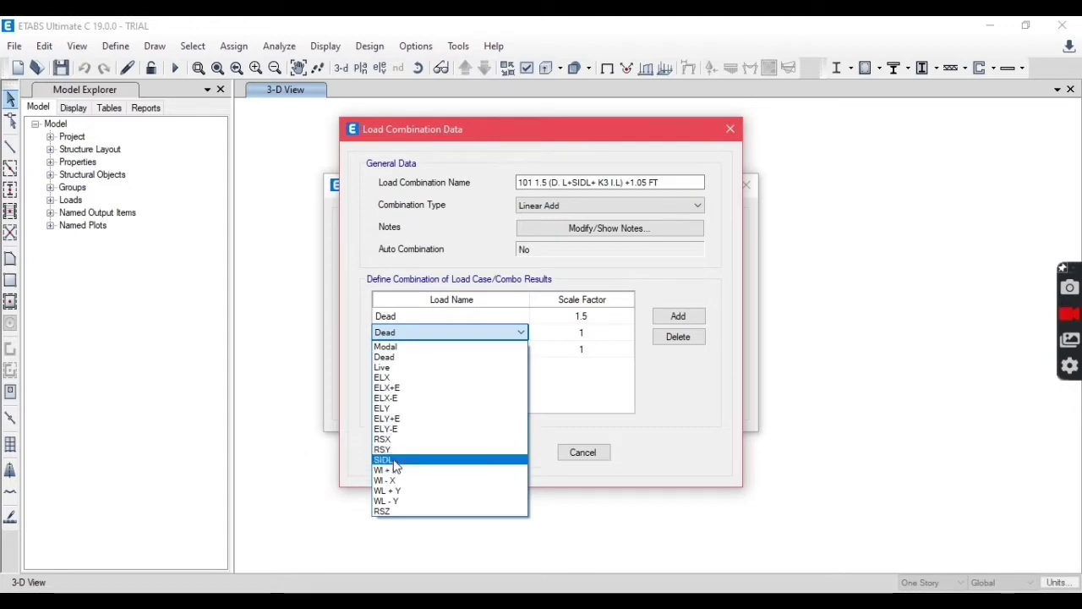
left_click(427, 459)
left_click(578, 337)
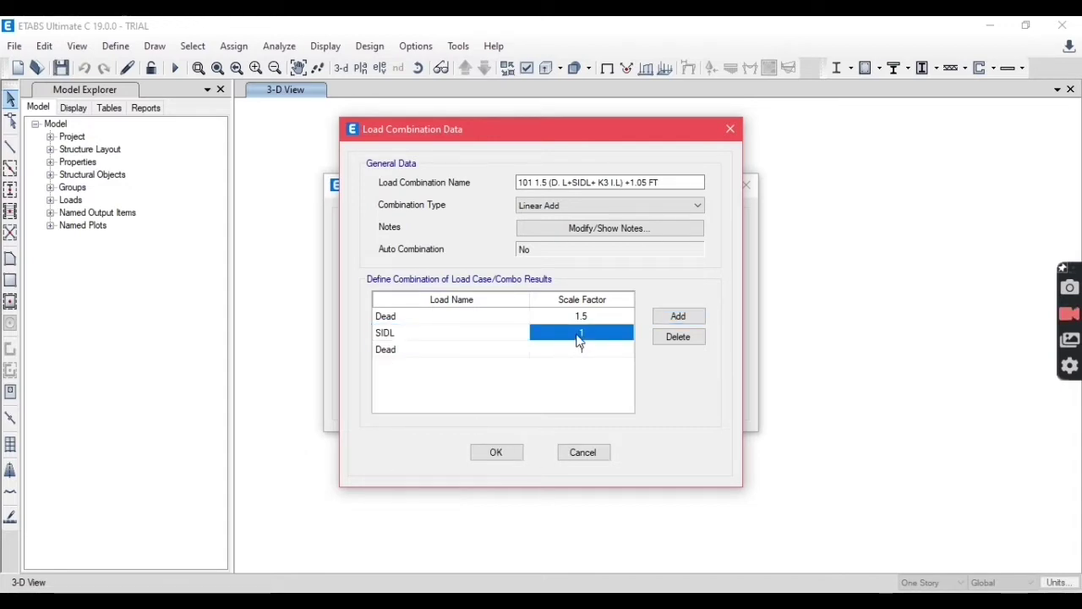
type("1.")
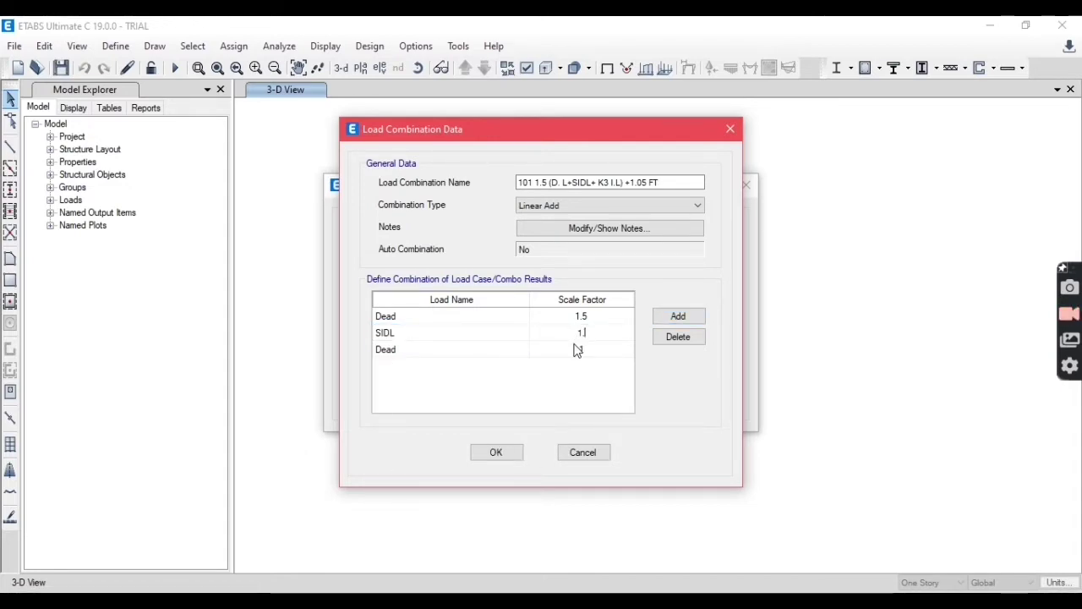
type("5")
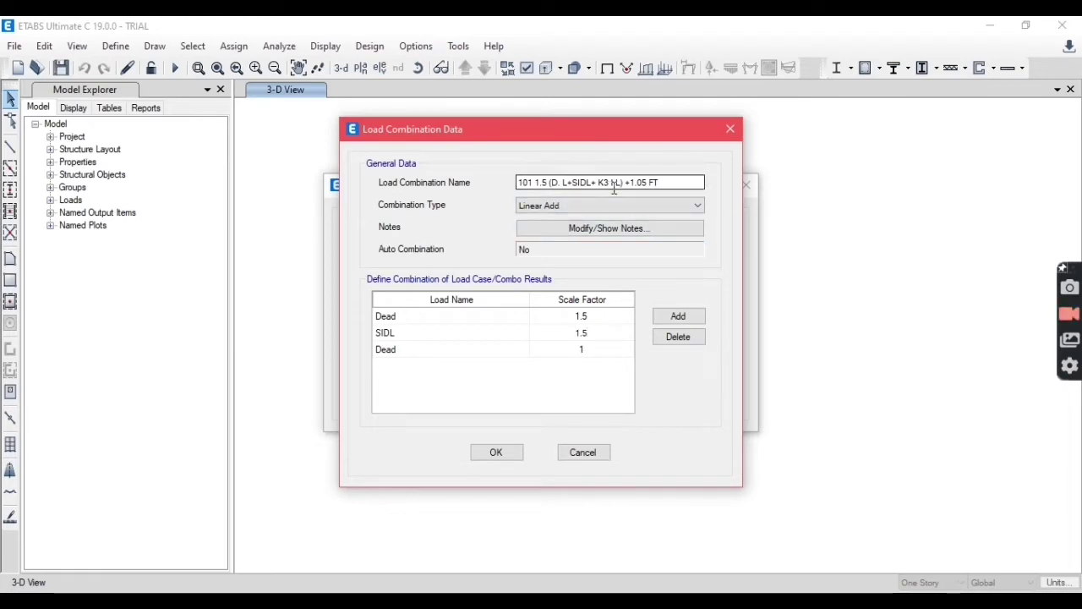
Step: Change the third load in the combination to Live and enter a scale factor of 0.6
left_click(394, 353)
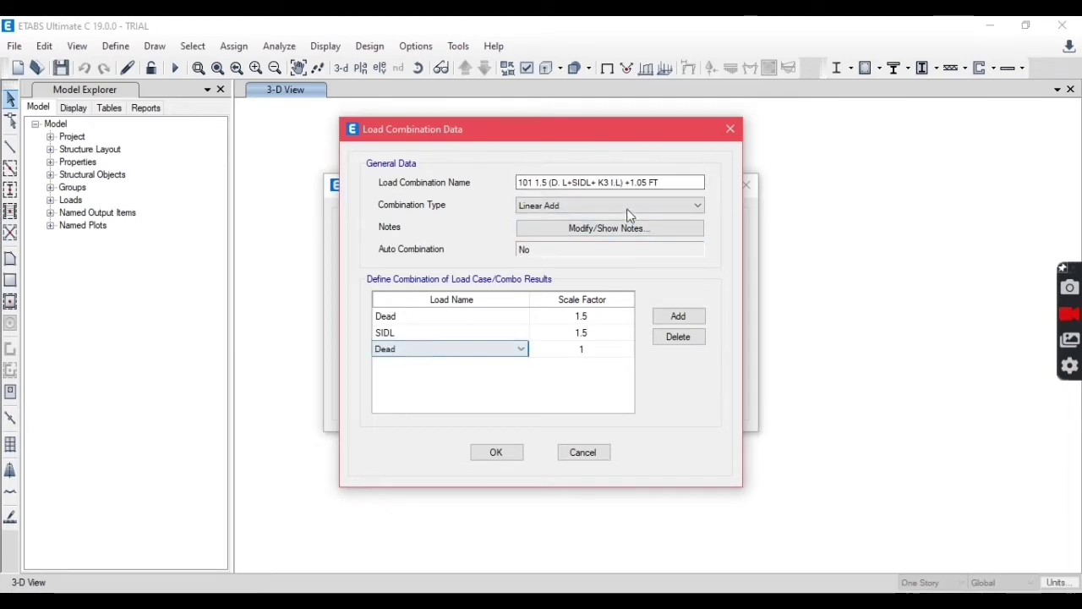
left_click(415, 358)
left_click(404, 379)
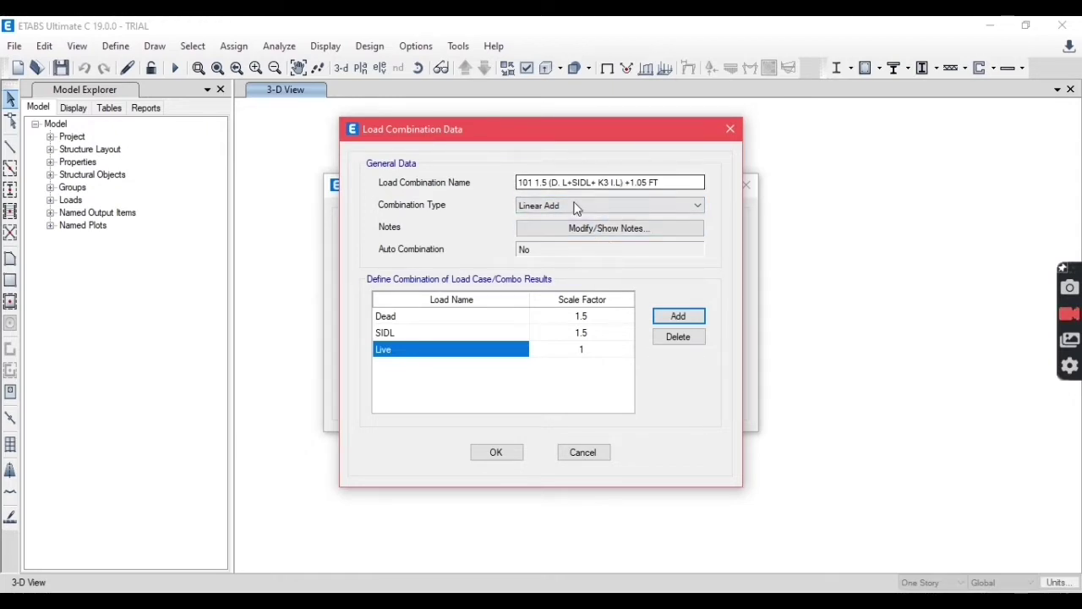
left_click(584, 354)
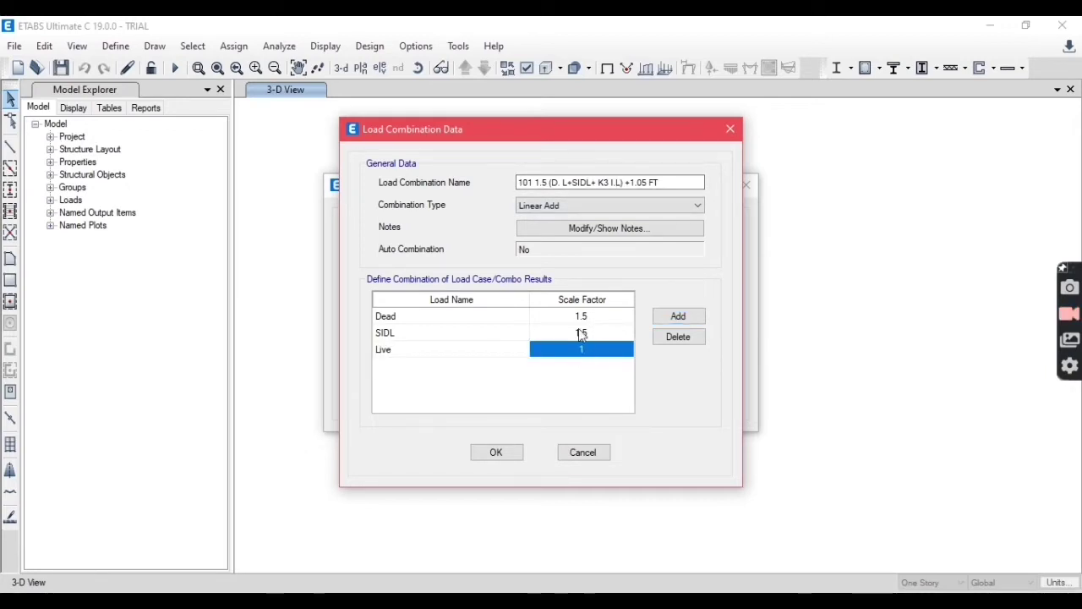
type("0.6")
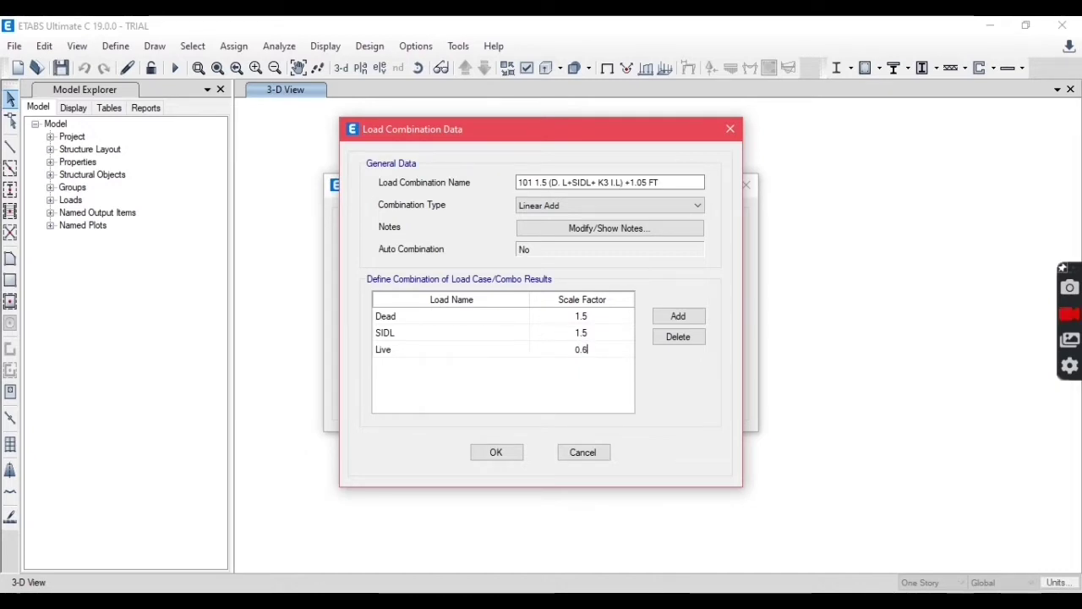
Step: Complete the Live load's scale factor in combination 101 as 0.6*1.5
type("*")
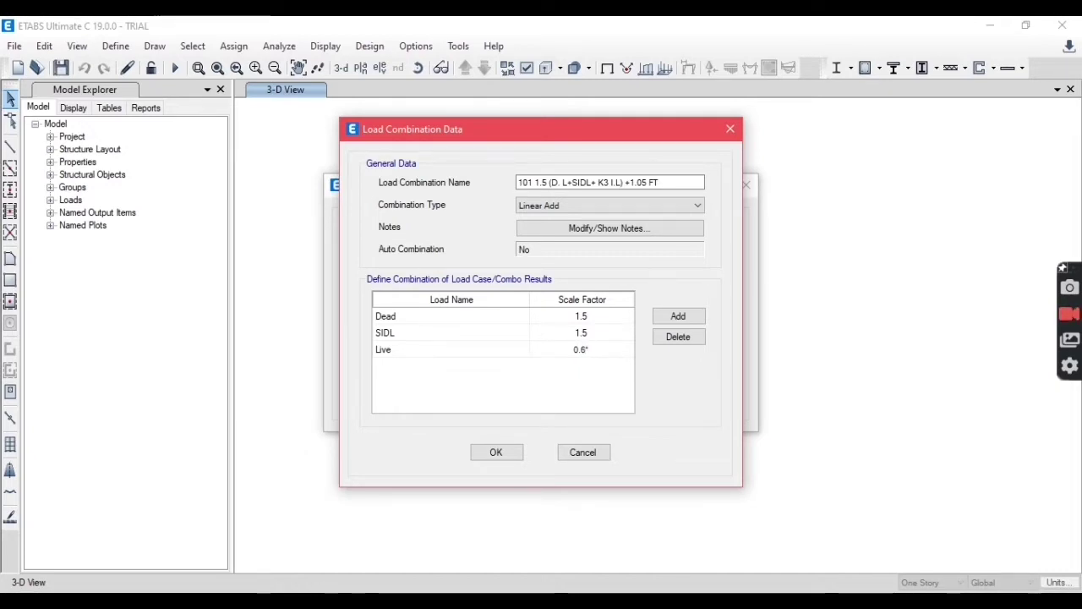
type("1.5")
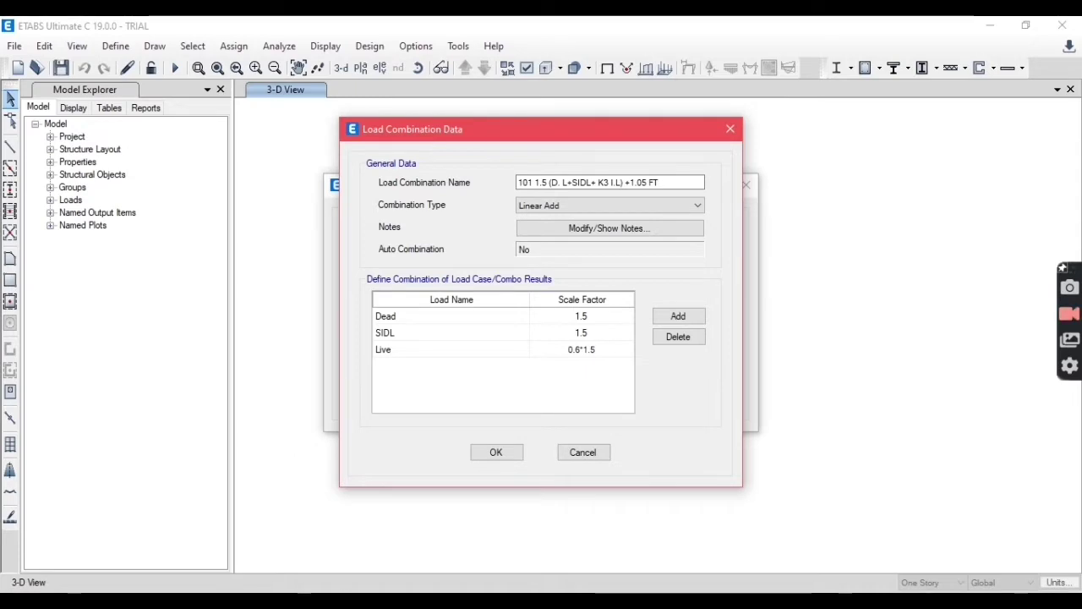
key("Return")
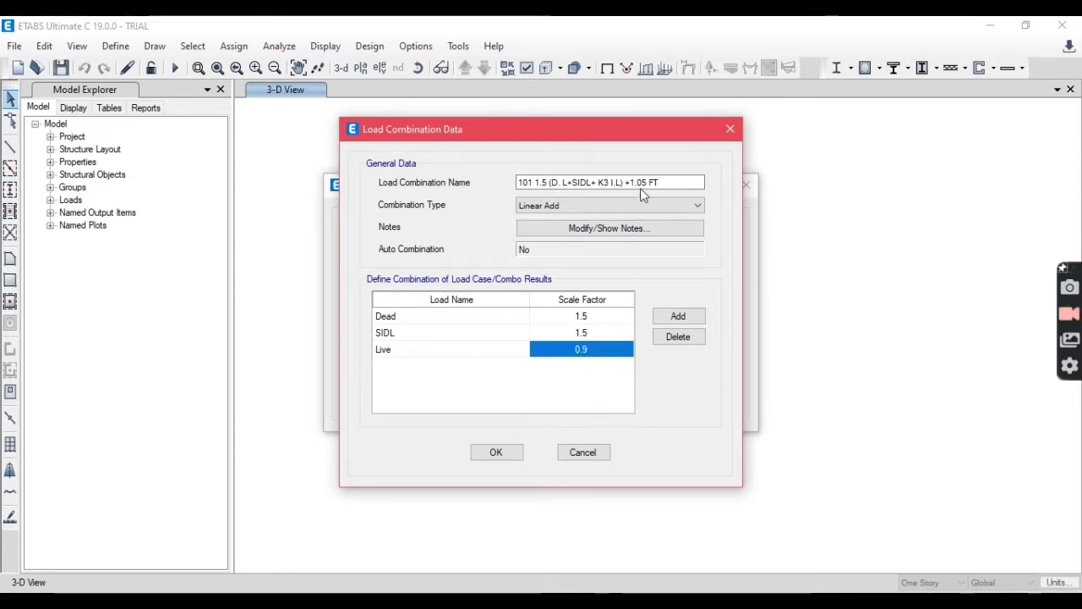
Step: Remove the fire tender term so the combination is named "101 1.5 (D. L+SIDL+ K3 I.L)", and save the combination
triple_click(668, 185)
key("BackSpace")
type("101 1.5 (D. L+SIDL+ K3 I.L) + 1.5 EQ")
key("BackSpace")
key("BackSpace")
key("BackSpace")
key("BackSpace")
key("BackSpace")
key("BackSpace")
key("BackSpace")
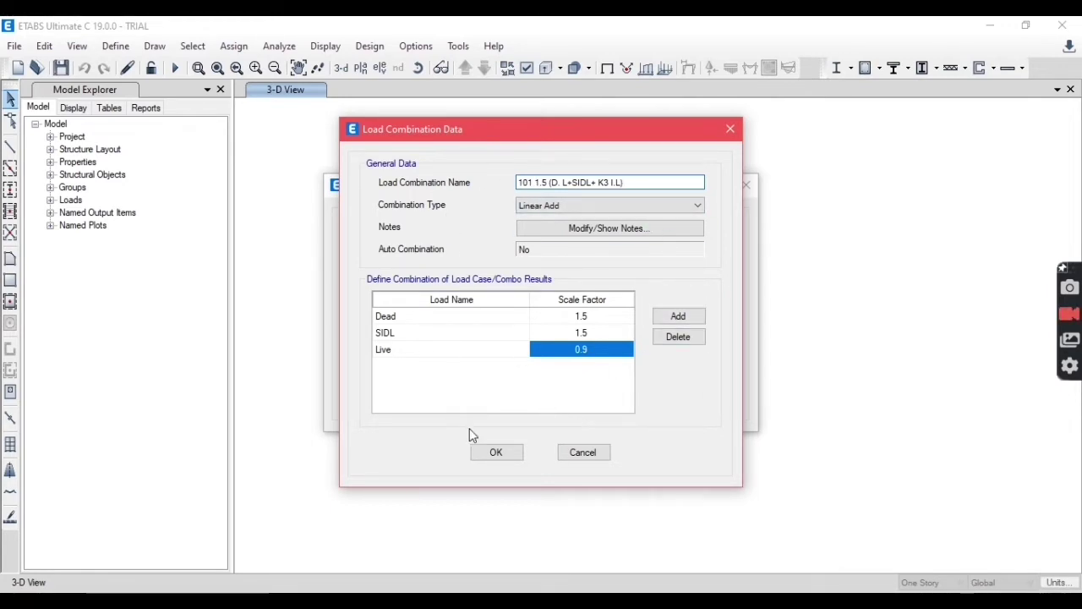
left_click(497, 455)
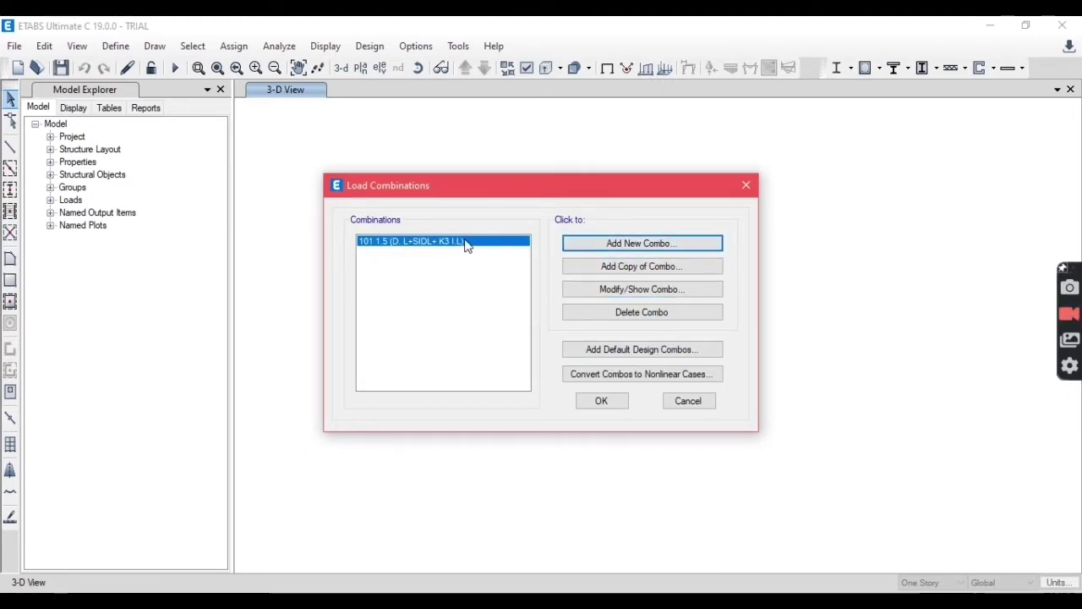
Step: Add a copy of combination 101 and change the number in its name to 102
left_click(634, 268)
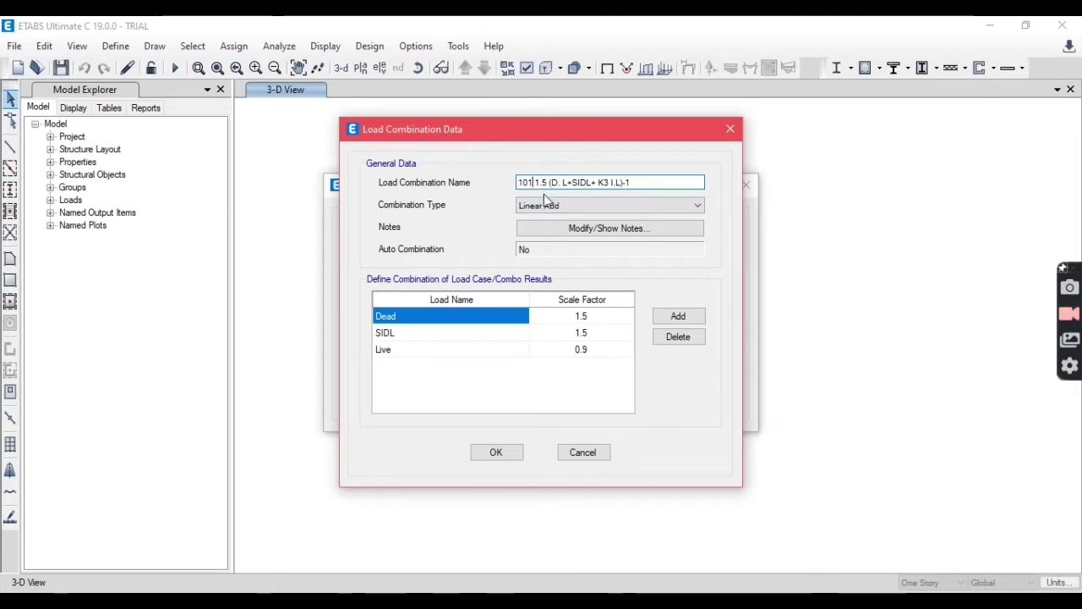
key("BackSpace")
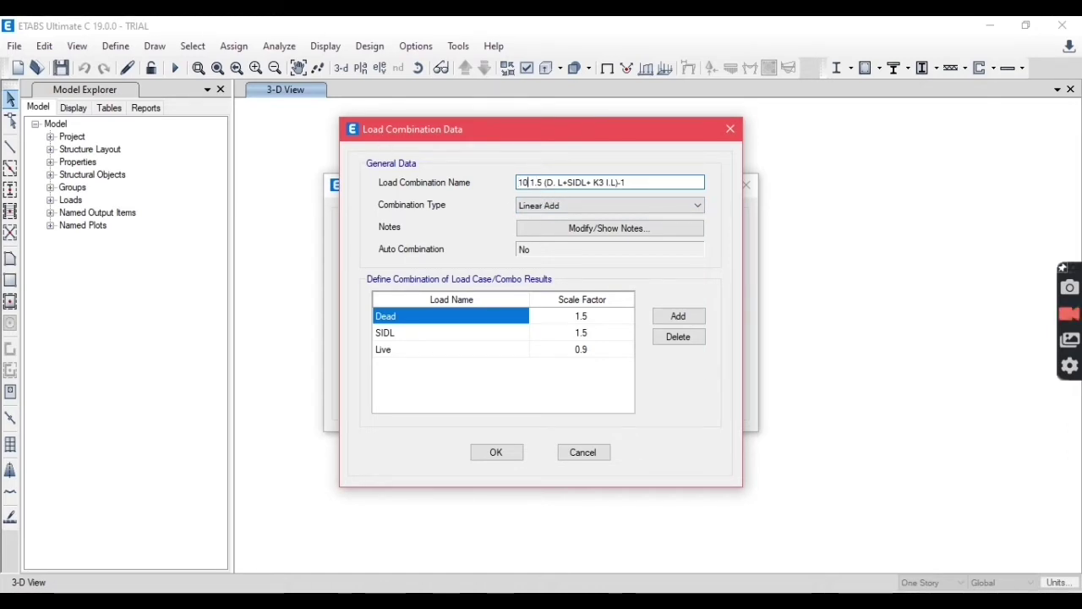
type("2")
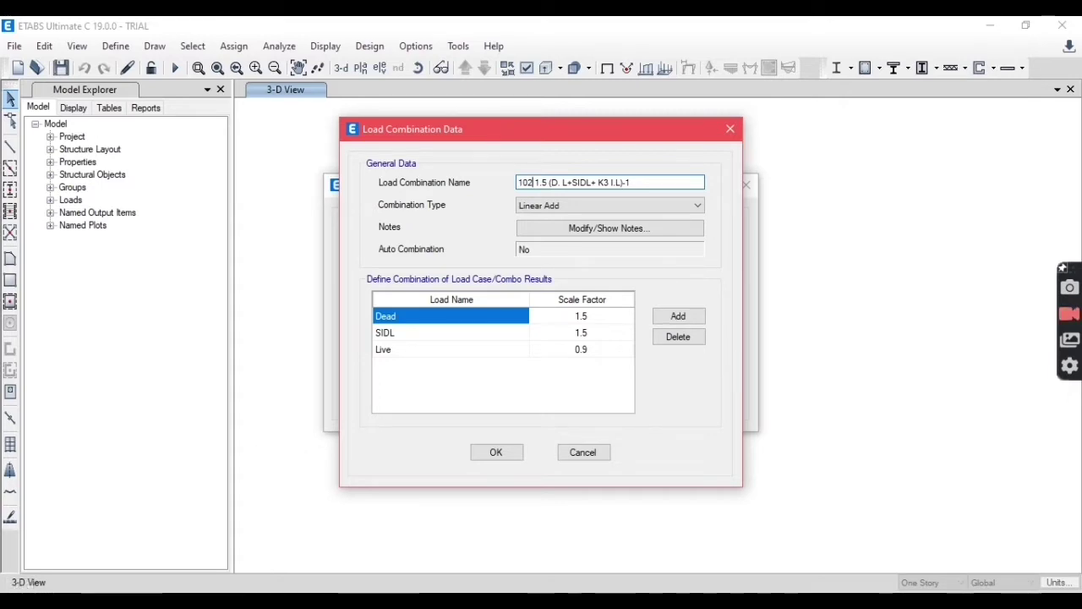
Step: Name the copy "102 1.5 (D.L +SIDL+ RSX+0.3RSZ)", taking the expression from the LOAD COMB 102 row in Excel
key("alt+Tab")
left_click(270, 303)
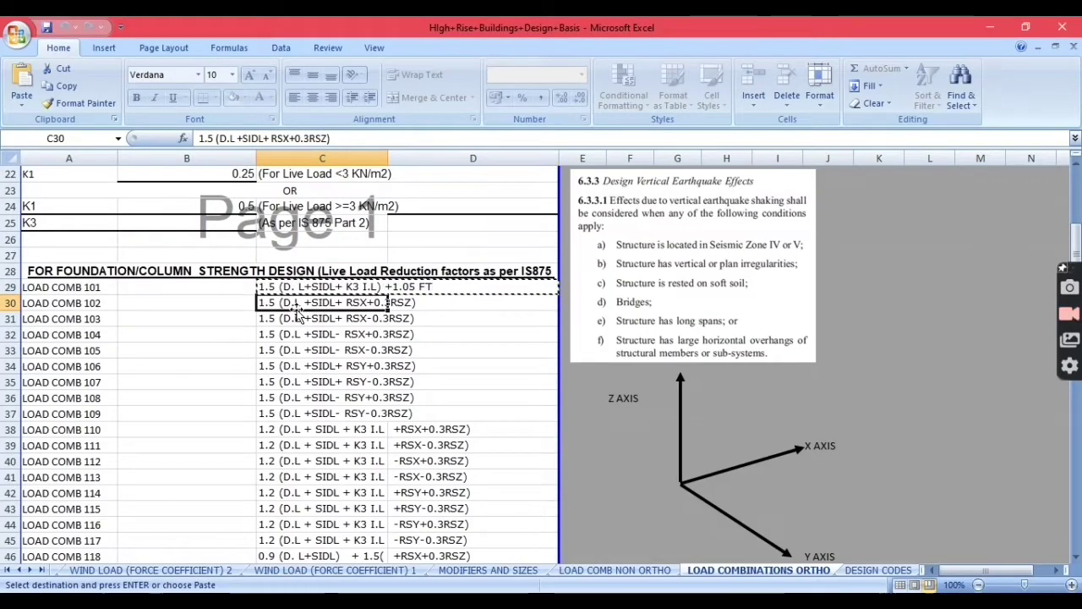
key("ctrl+v")
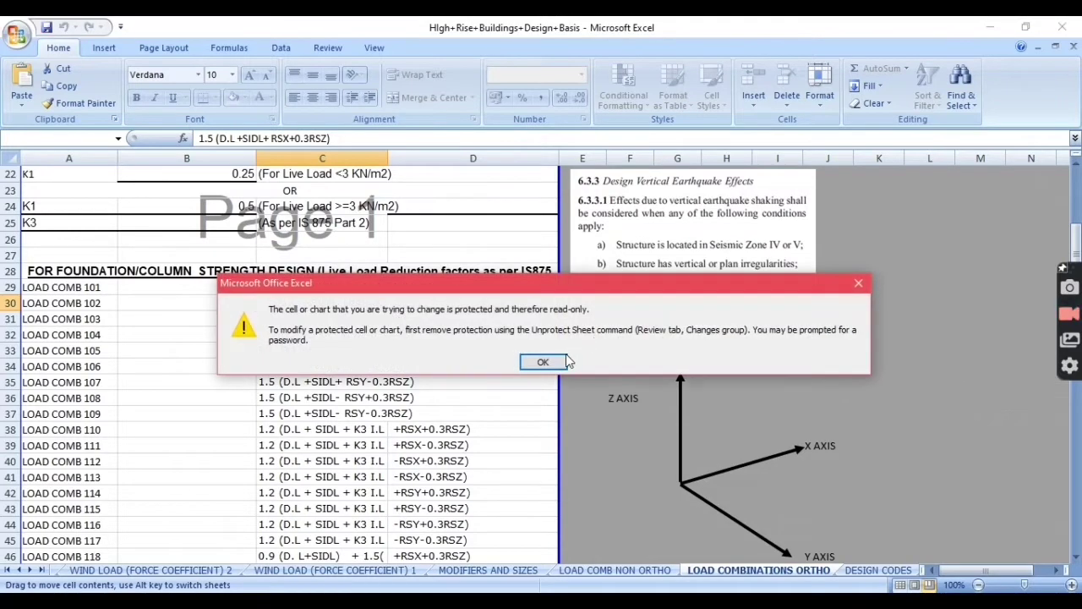
left_click(857, 281)
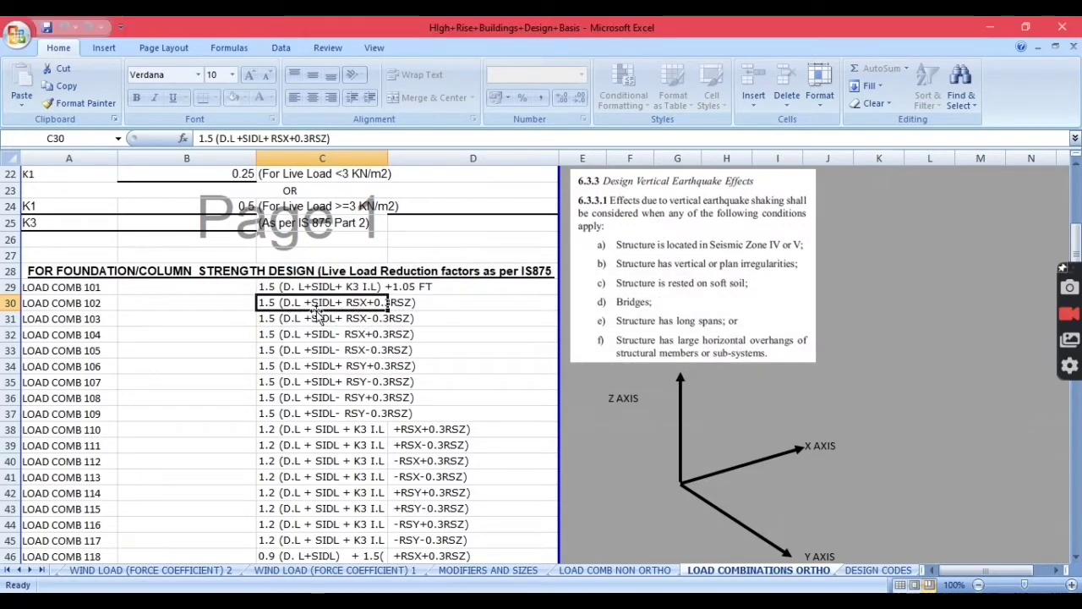
left_click(434, 339)
left_click(271, 305)
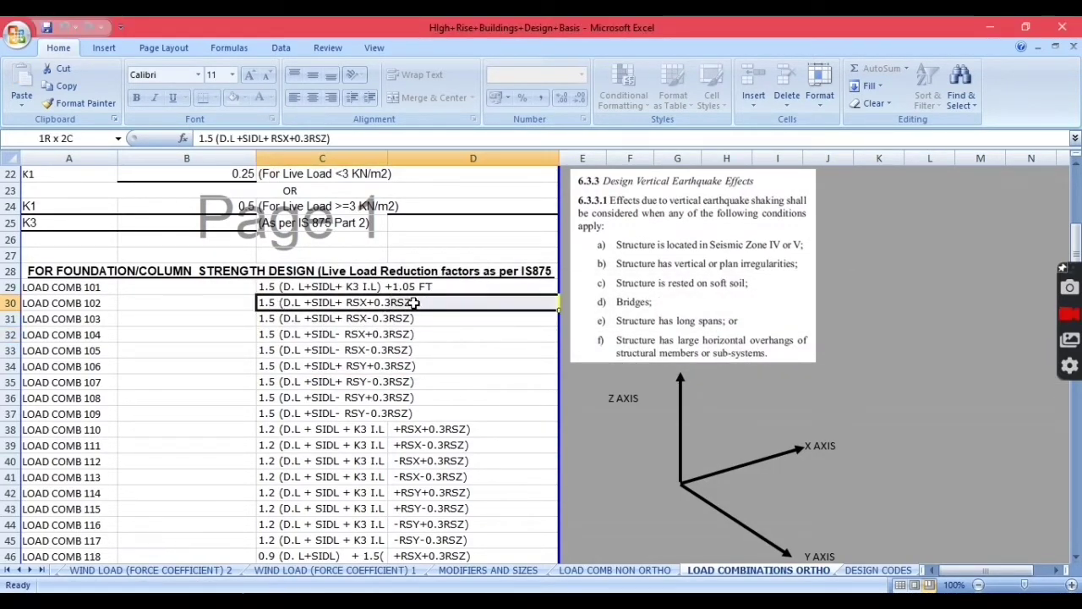
key("ctrl+c")
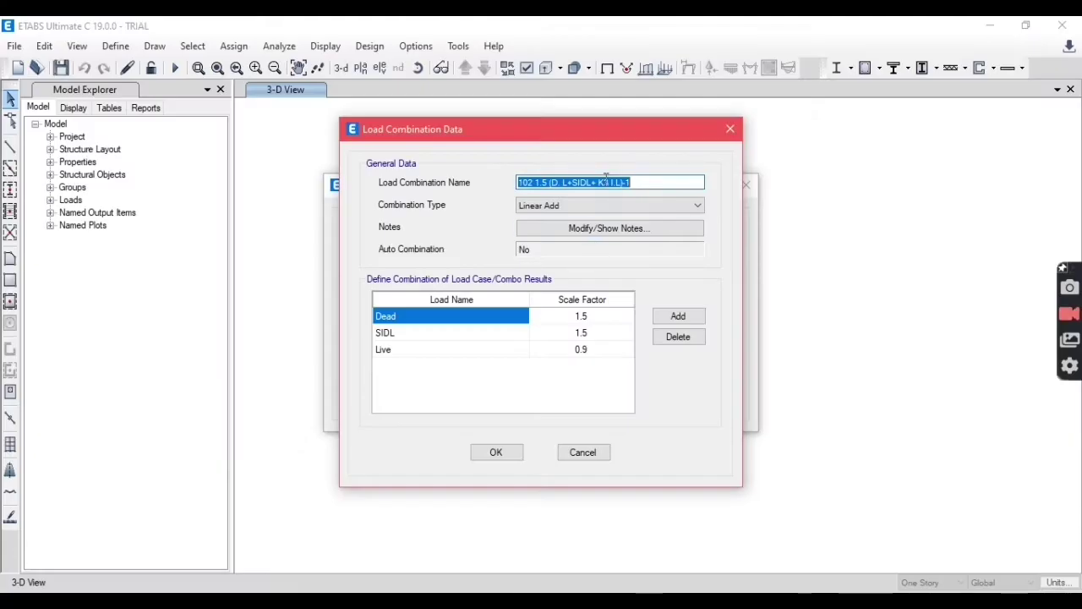
left_click(532, 184)
left_click_drag(536, 183, 652, 178)
key("ctrl+v")
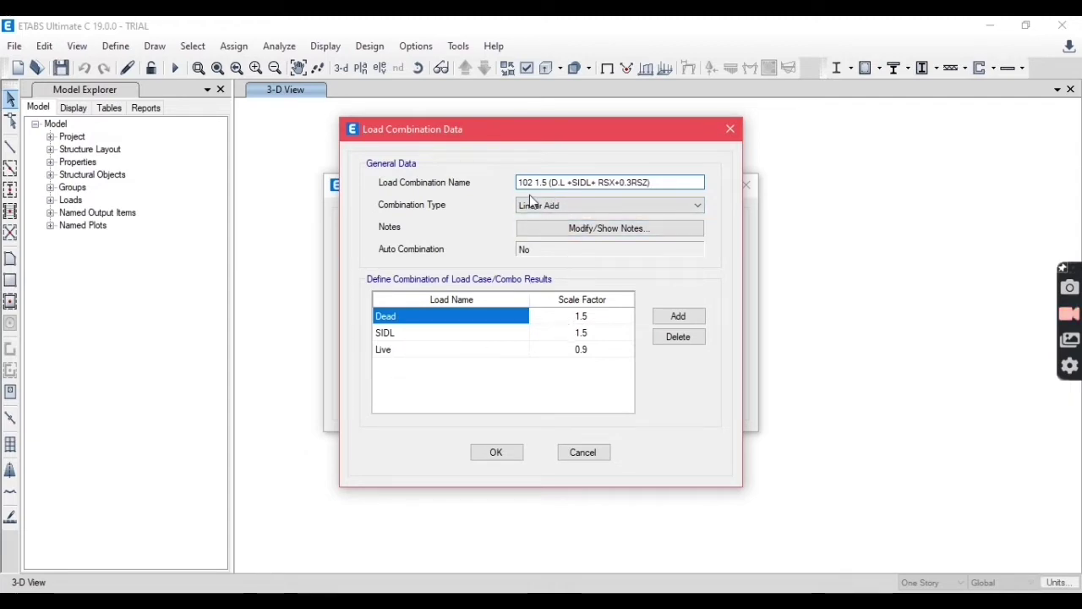
Step: Replace the Live load in combination 102 with RSX at a scale factor of 1.5
left_click(419, 350)
left_click(420, 350)
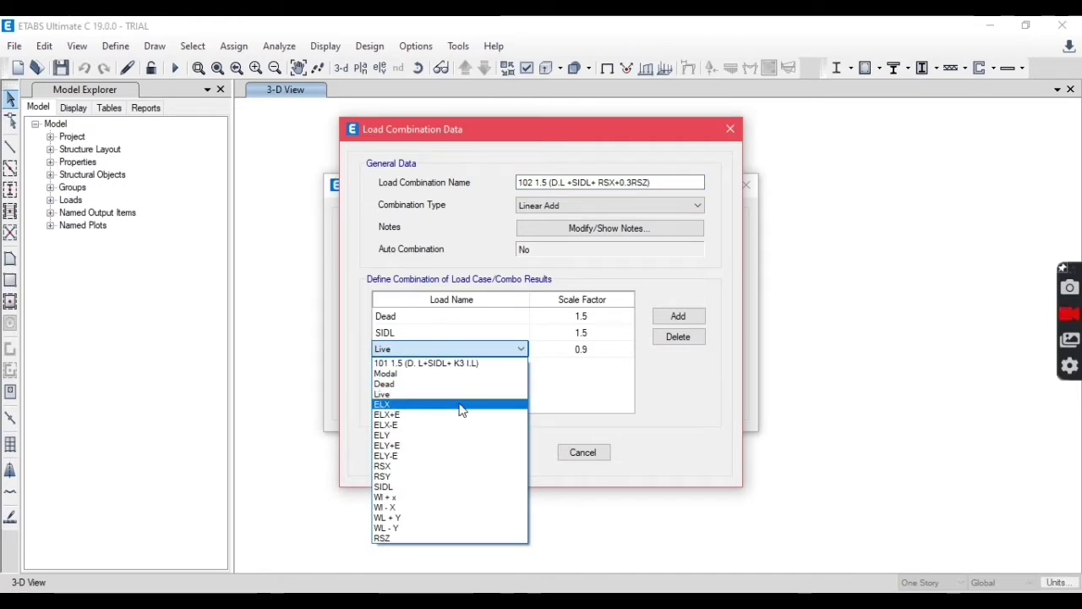
left_click(414, 466)
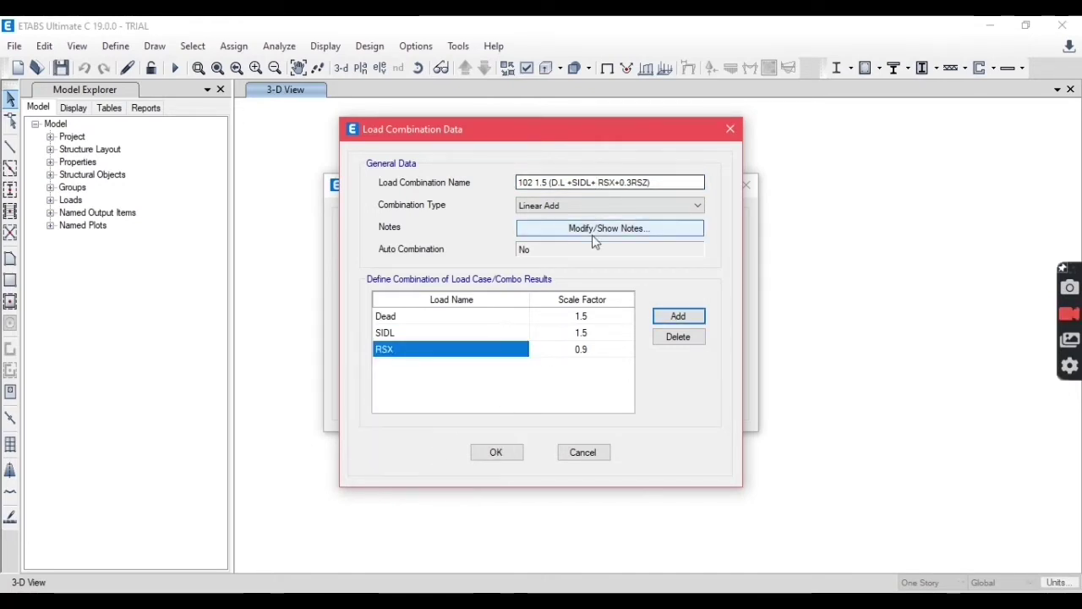
left_click(581, 351)
type("1")
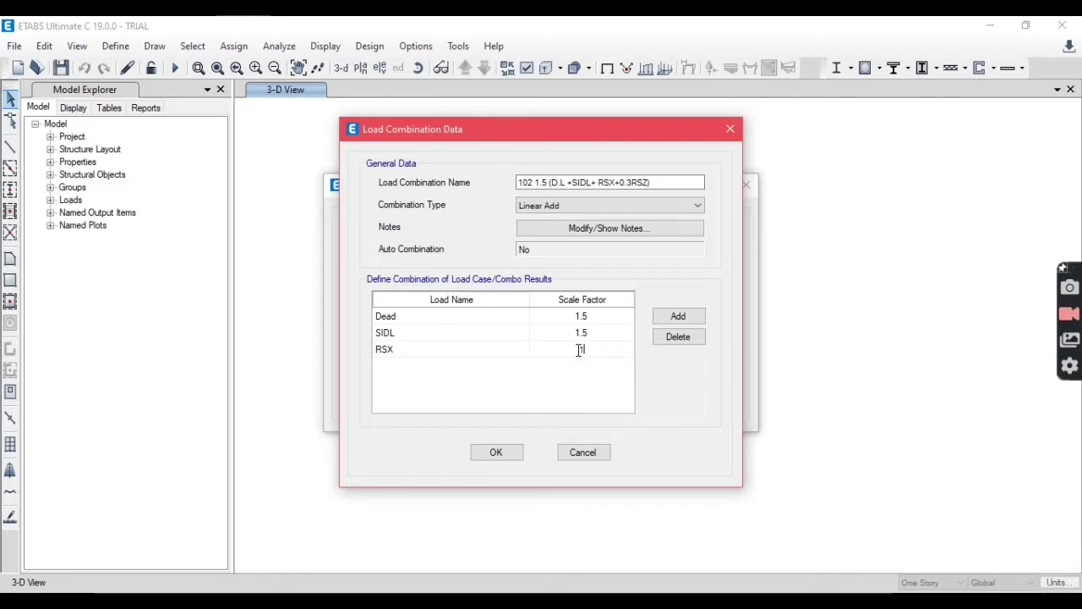
type(".5")
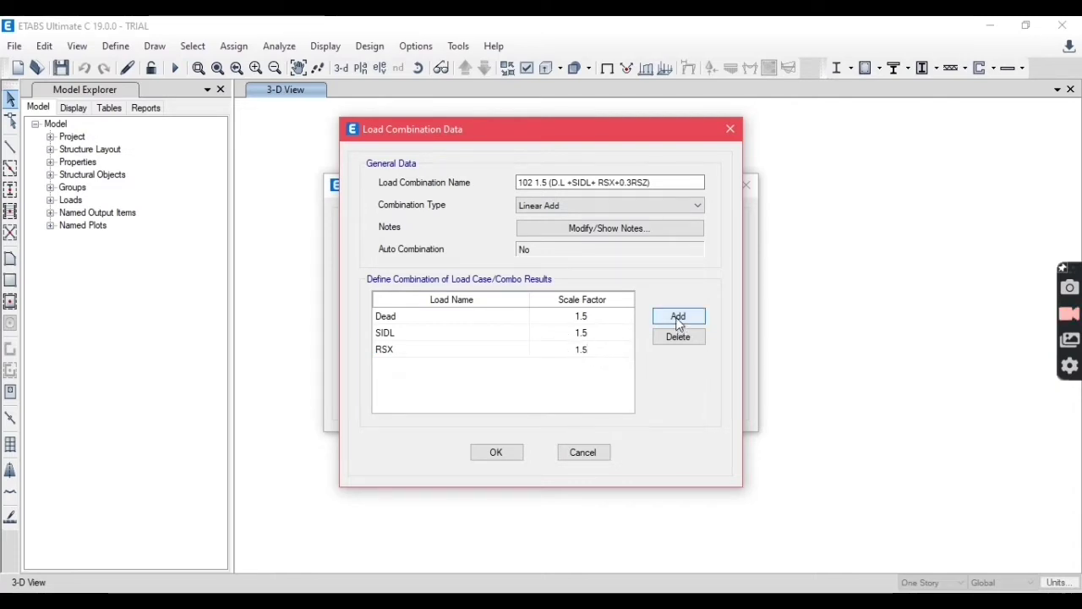
Step: Add an RSZ load with a scale factor of 0.3*1.5 to combination 102 and save the combination
left_click(676, 318)
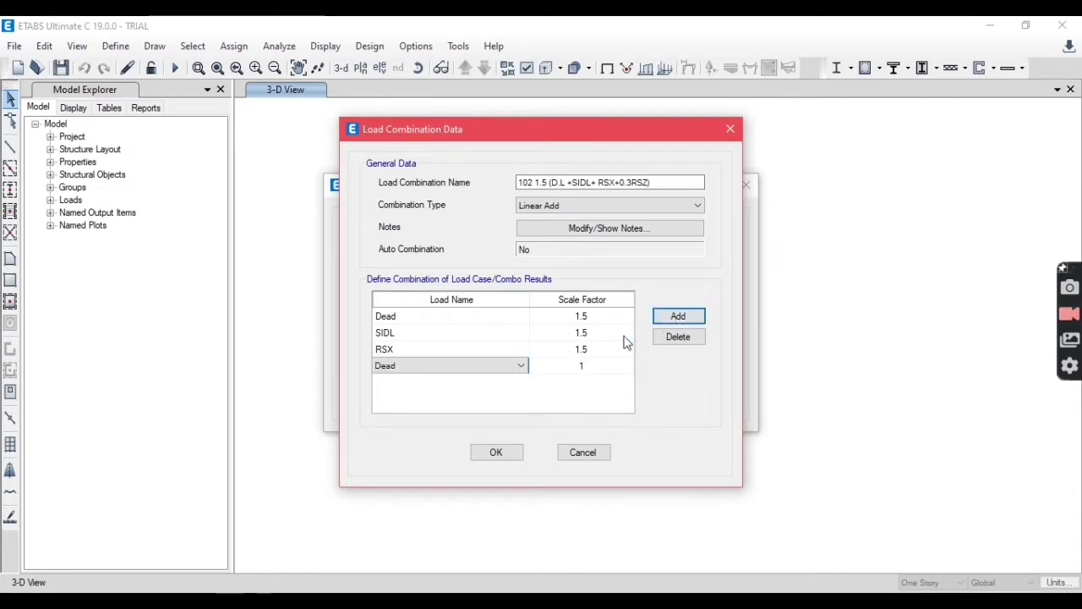
left_click(478, 365)
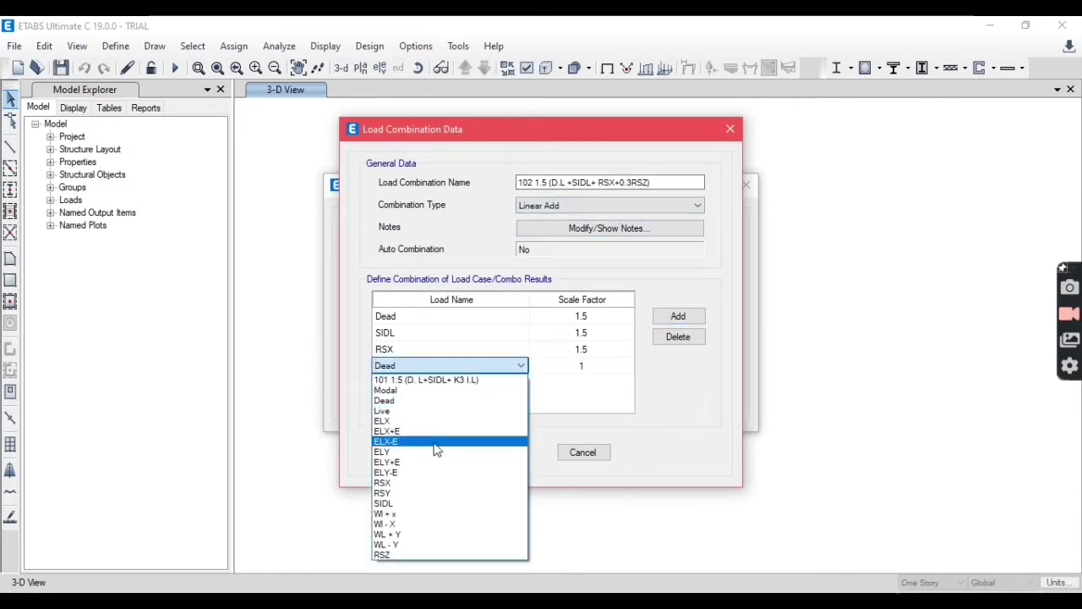
left_click(430, 555)
left_click(597, 369)
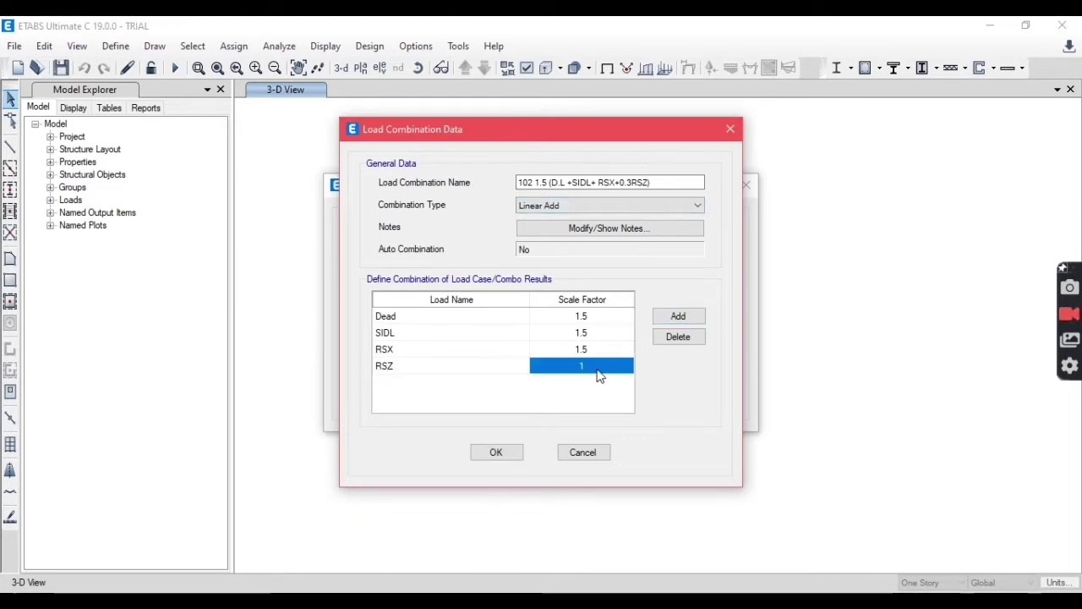
type("0.3")
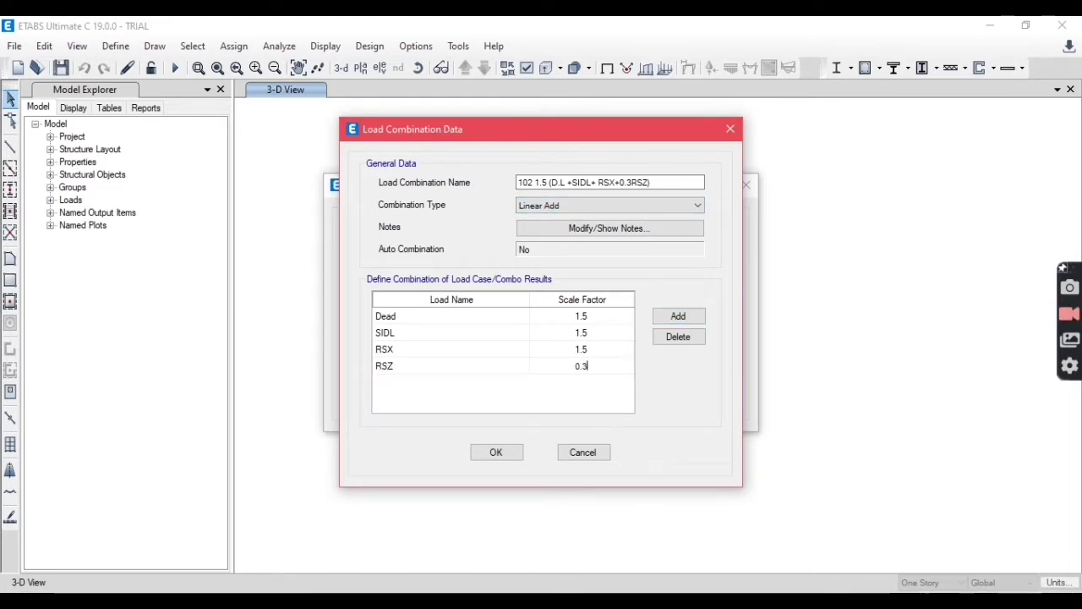
left_click(609, 408)
type("*1.5")
left_click(510, 453)
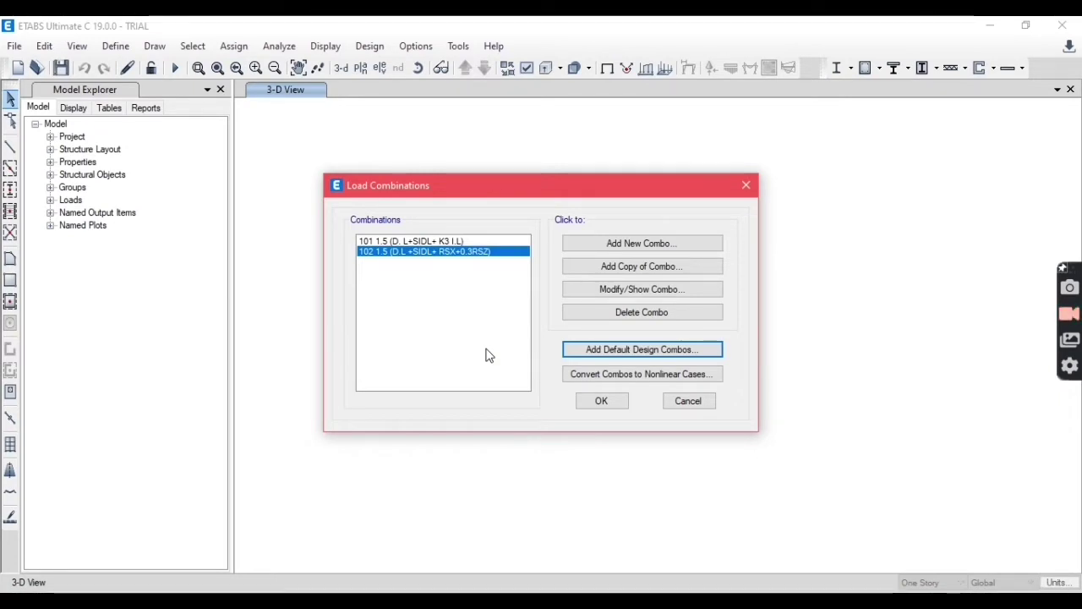
Step: Create combination "103 1.5 (D.L +SIDL+ RSX-0.3RSZ)" from a copy of 102, with the RSZ scale factor set to -0.45
key("alt+Tab")
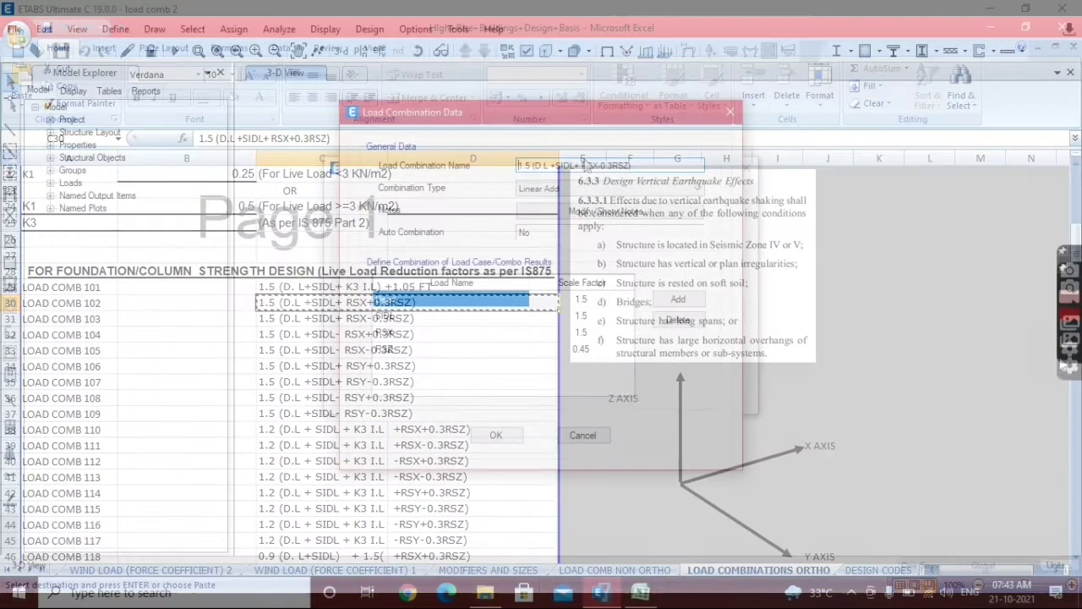
type("103")
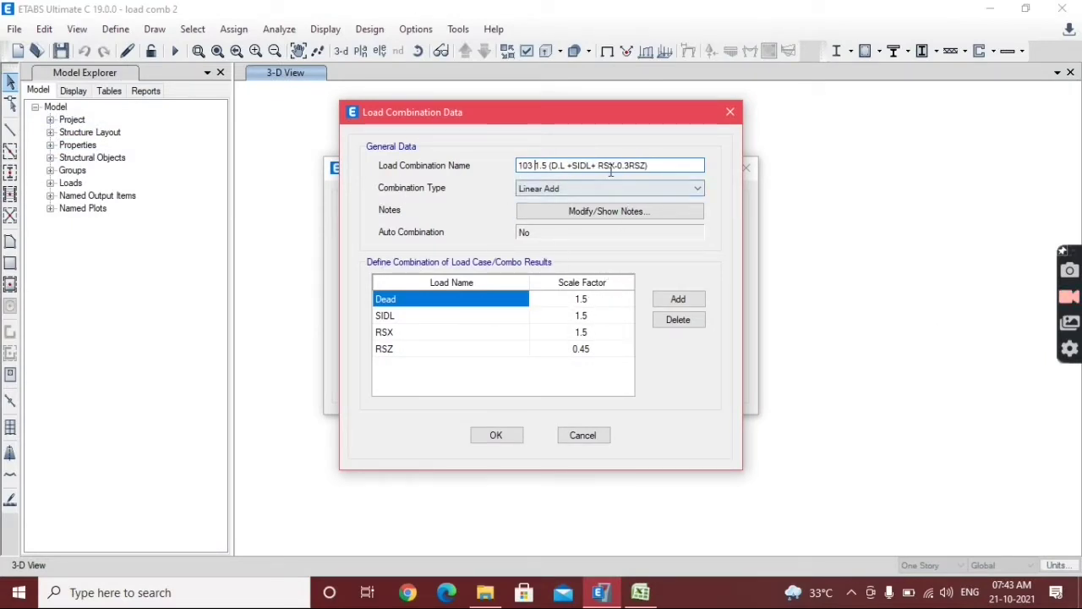
left_click(594, 347)
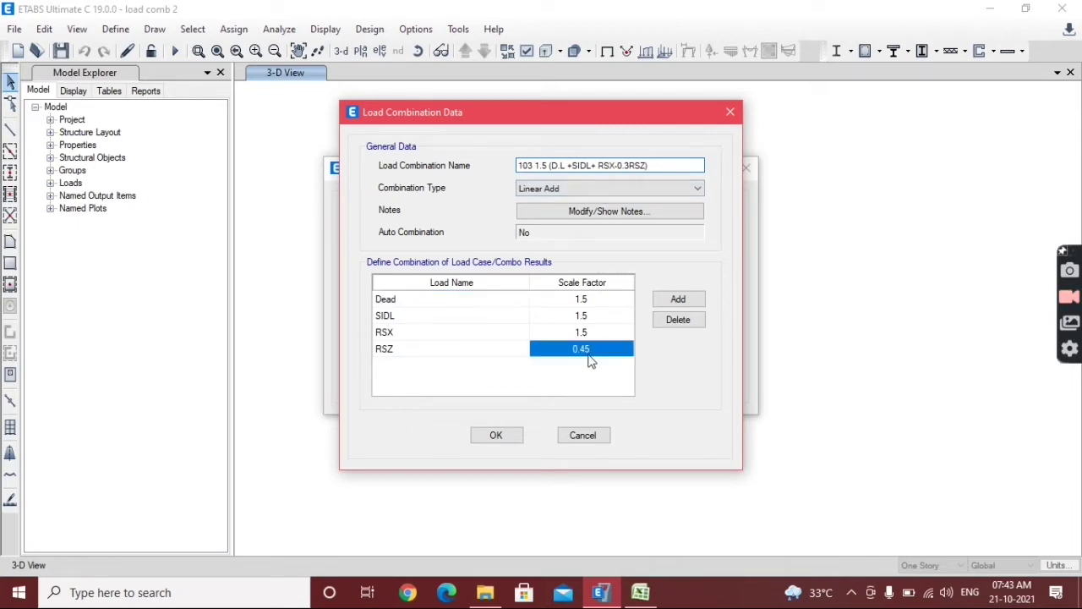
left_click(575, 350)
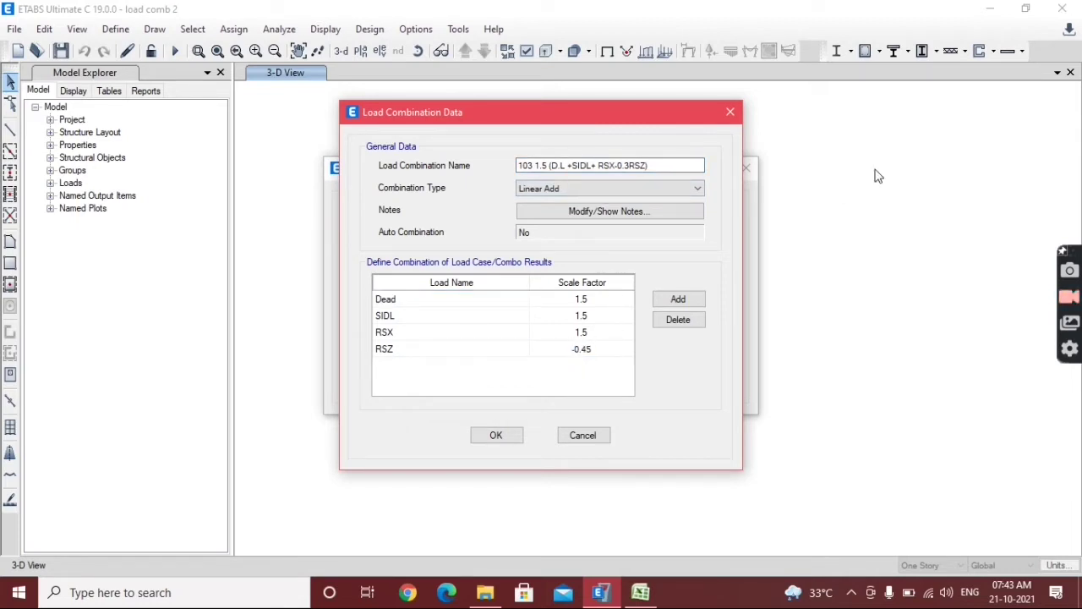
left_click(497, 435)
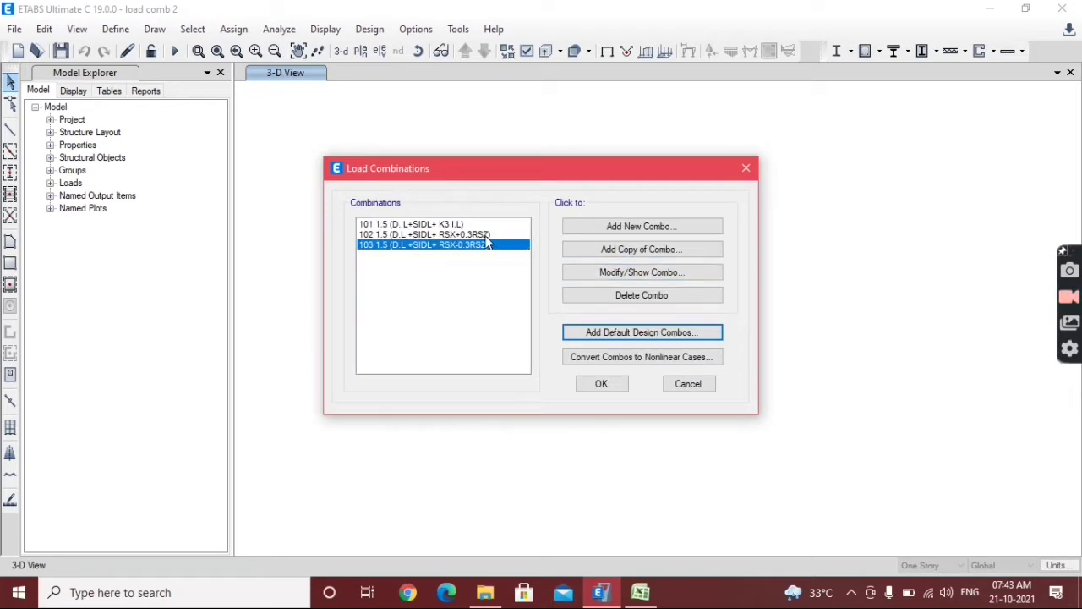
Step: Add a copy of combination 103 and change the number in its name to 104
left_click(664, 251)
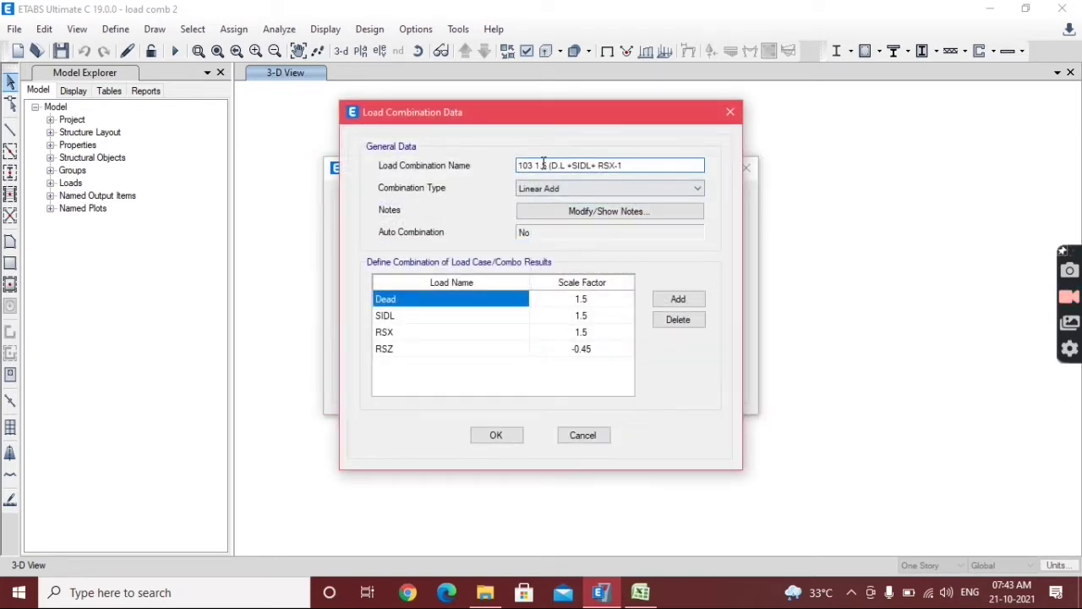
key("BackSpace")
type("5")
key("BackSpace")
type("4")
Step: Name the copy "104 1.5 (D.L +SIDL- RSX+0.3RSZ)", taking the expression from the LOAD COMB 104 row in Excel
left_click(640, 592)
left_click(346, 365)
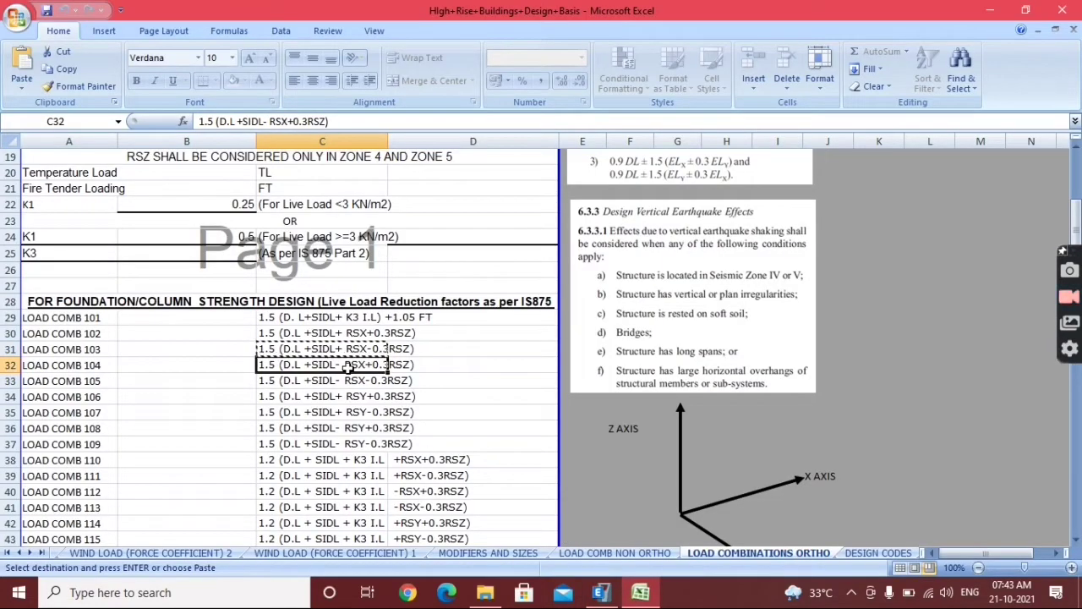
key("ctrl+c")
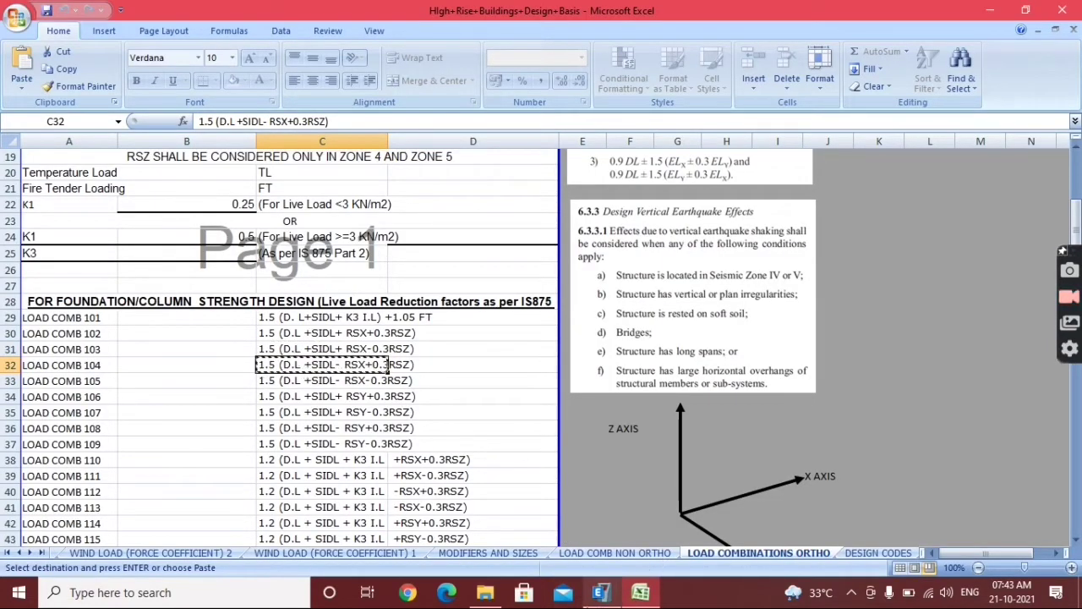
left_click(600, 592)
left_click(559, 165)
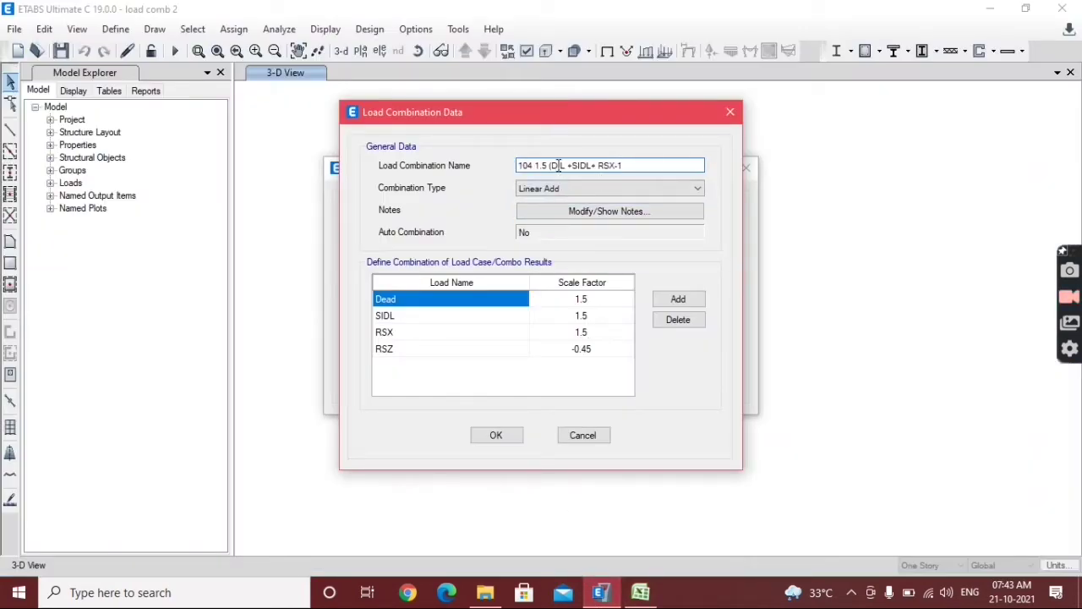
left_click_drag(547, 168, 630, 166)
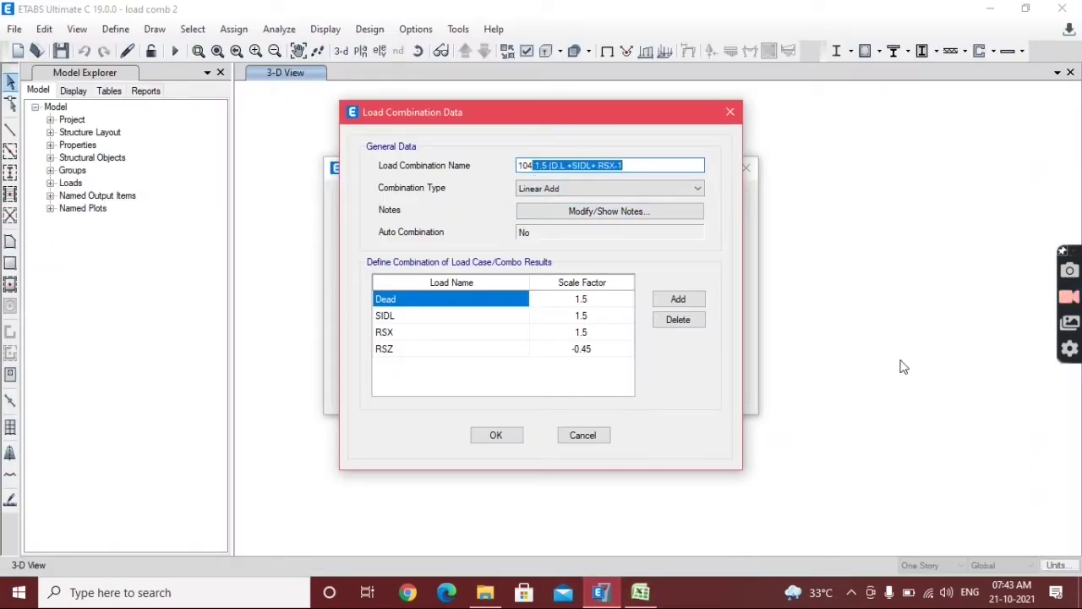
key("ctrl+v")
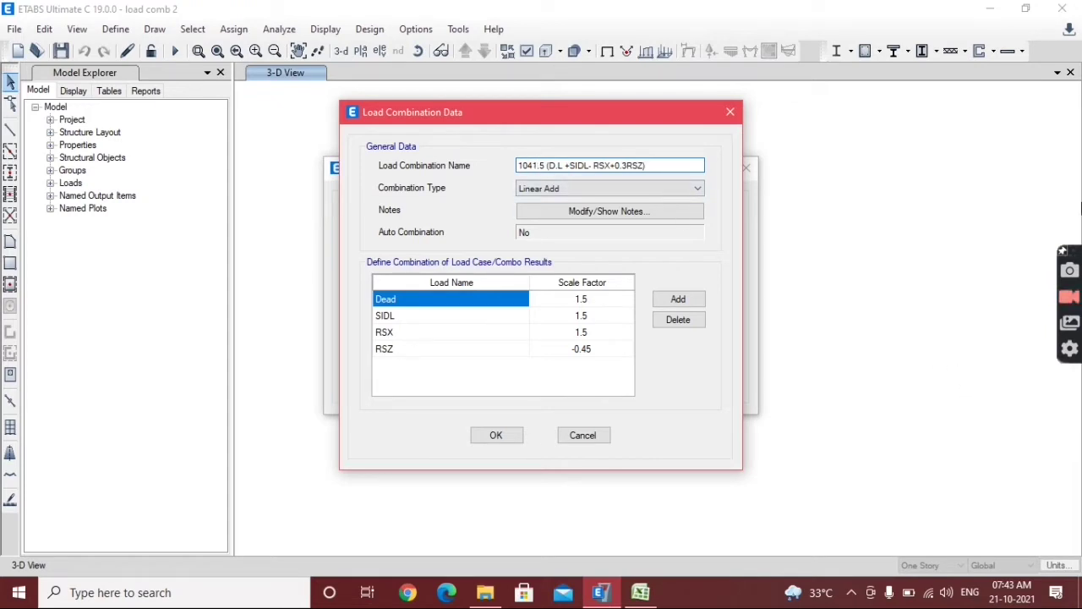
left_click(534, 166)
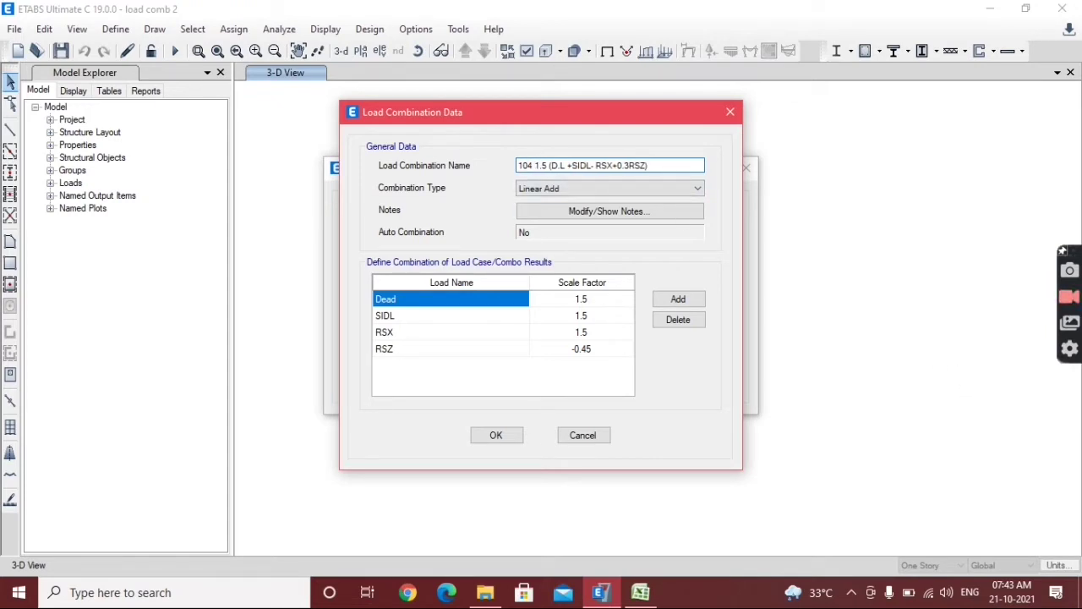
Step: Set the scale factors of combination 104 to -1.5 for RSX and 0.45 for RSZ, and save the combination
left_click(581, 314)
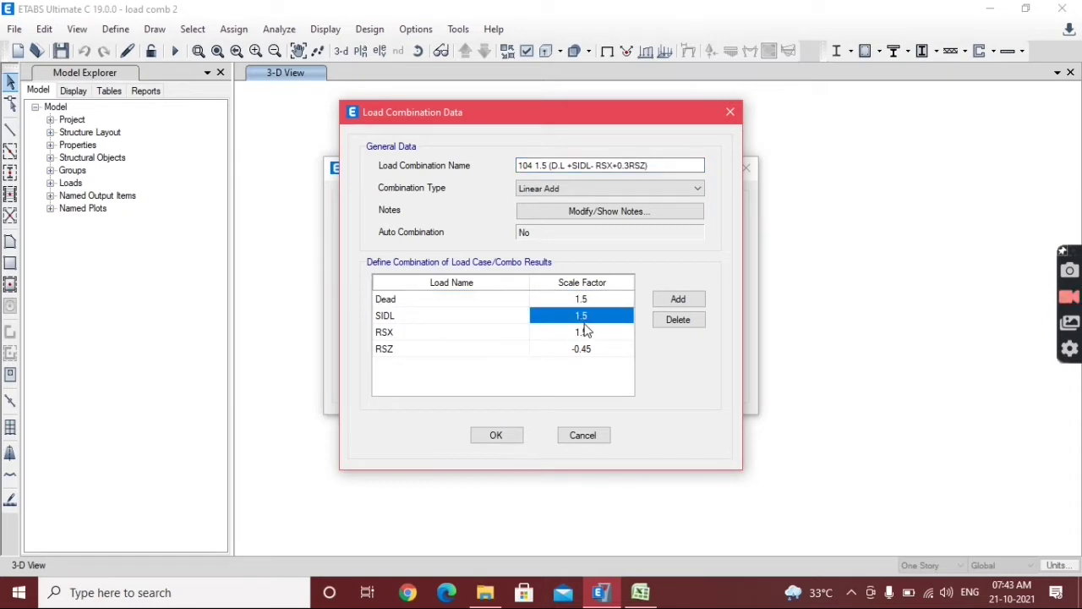
left_click(584, 333)
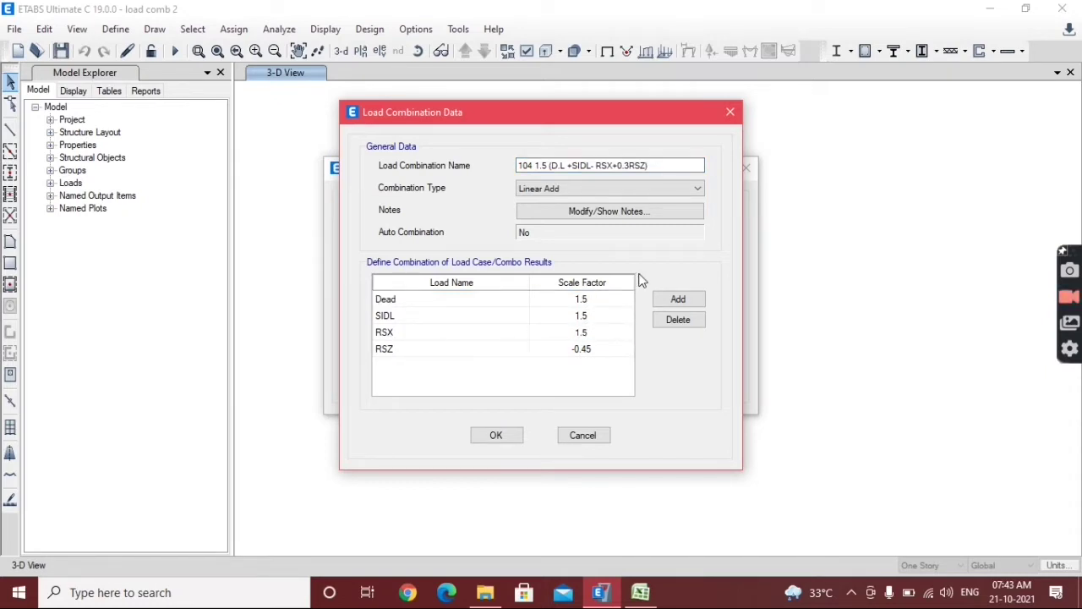
type("-1.5")
left_click(589, 355)
left_click(577, 349)
left_click(507, 434)
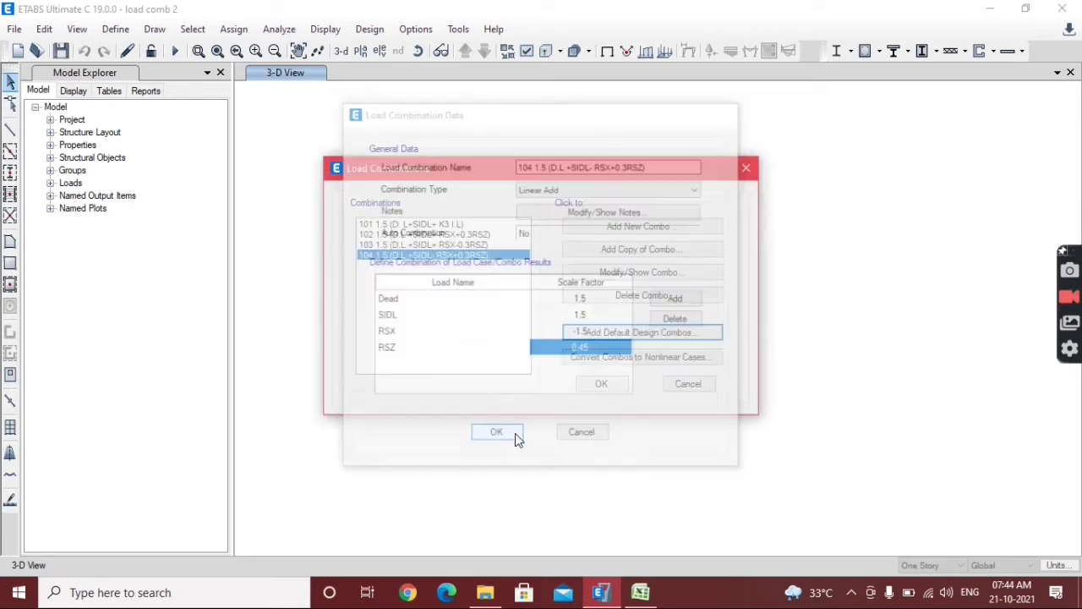
Step: Add a copy of combination 104 and change the number in its name to 105
left_click(651, 253)
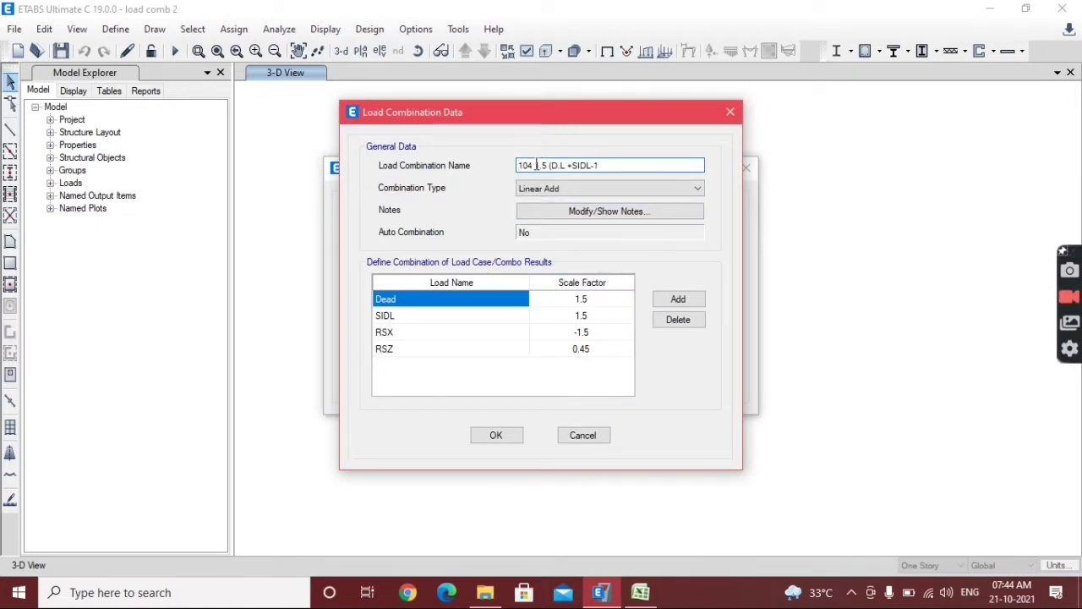
key("BackSpace")
key("BackSpace")
type("5")
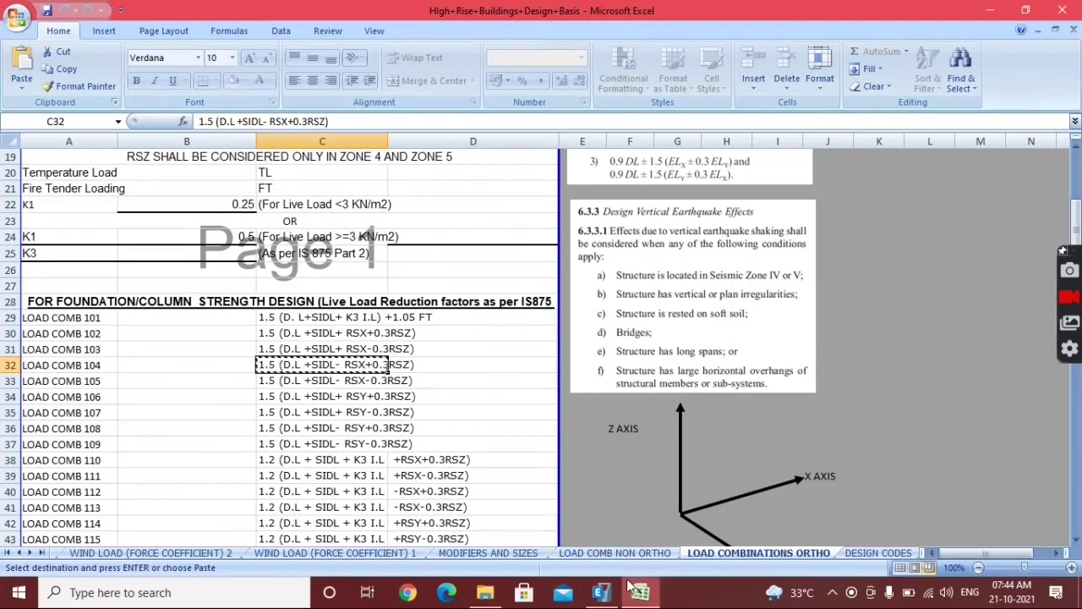
Step: Name the copy "105 1.5 (D.L +SIDL- RSX-0.3RSZ)", taking the expression from the LOAD COMB 105 row in Excel
left_click(640, 591)
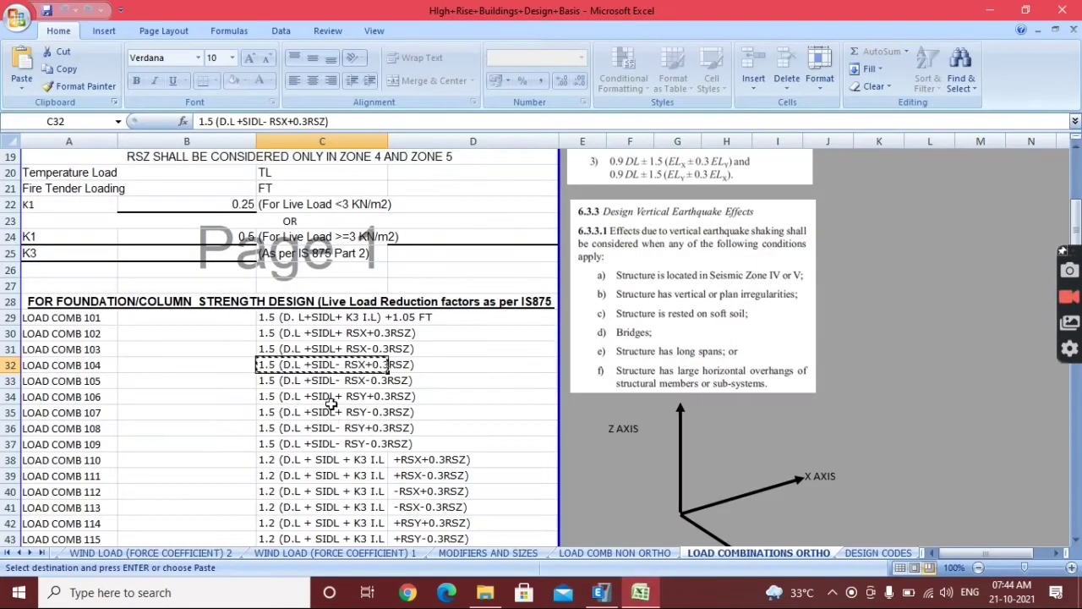
left_click(328, 396)
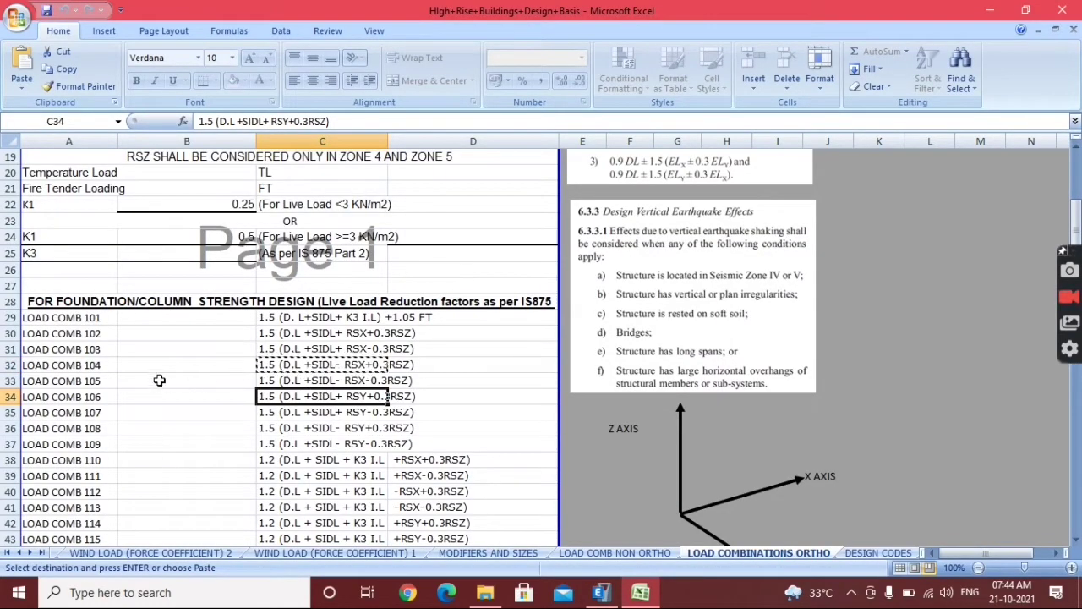
left_click(284, 385)
key("ctrl+c")
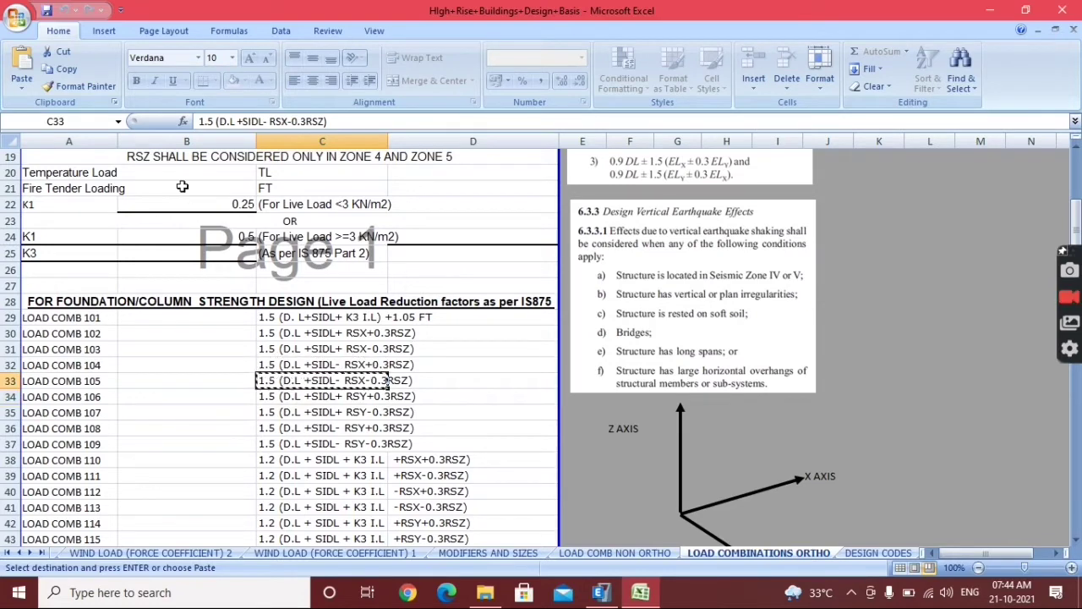
left_click(601, 592)
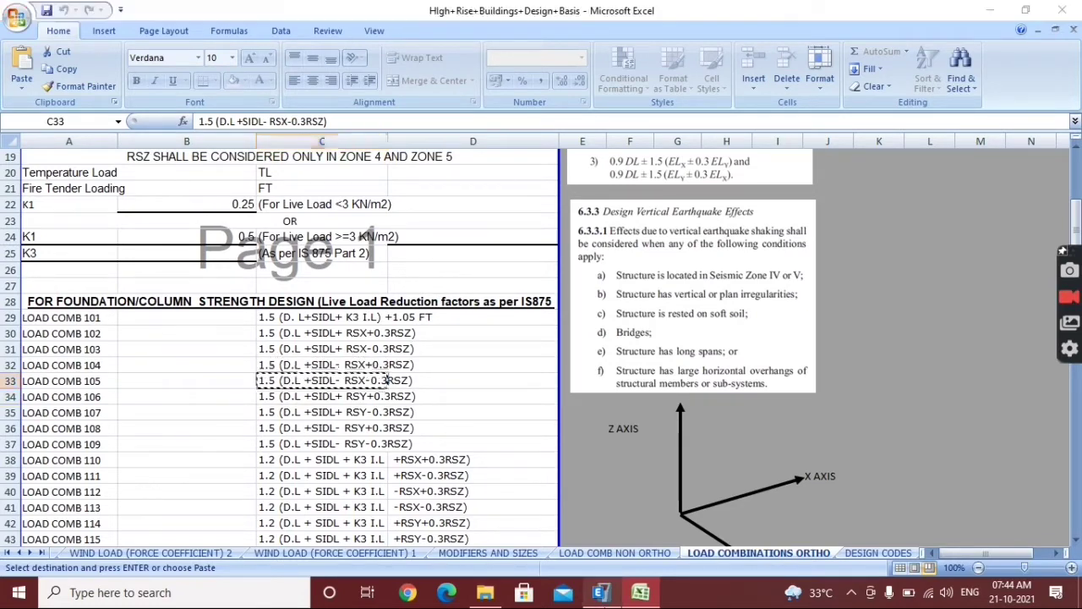
left_click(607, 169)
left_click_drag(608, 167, 537, 165)
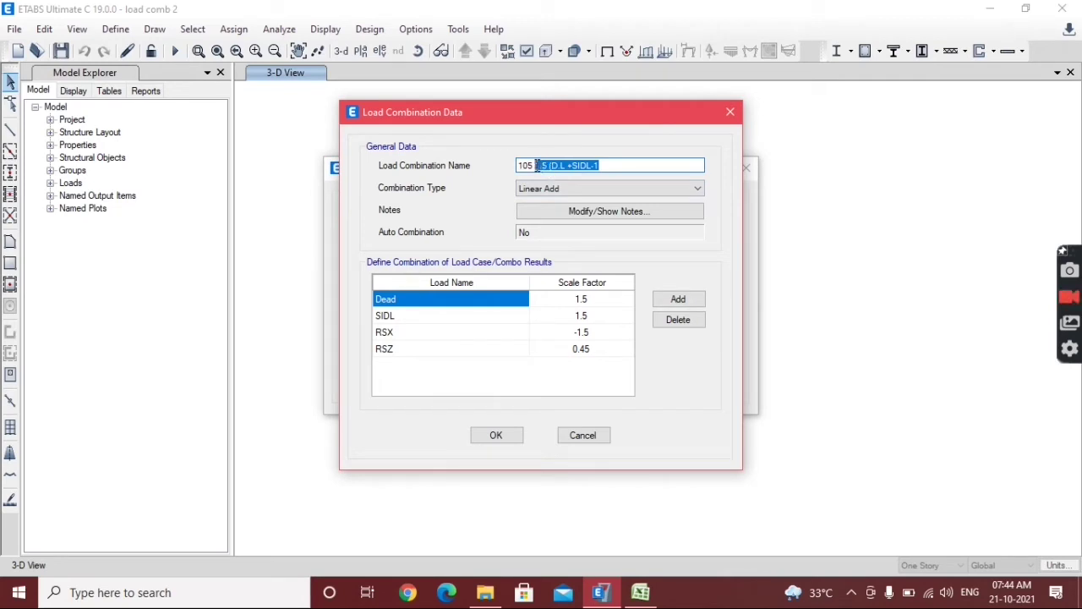
key("ctrl+v")
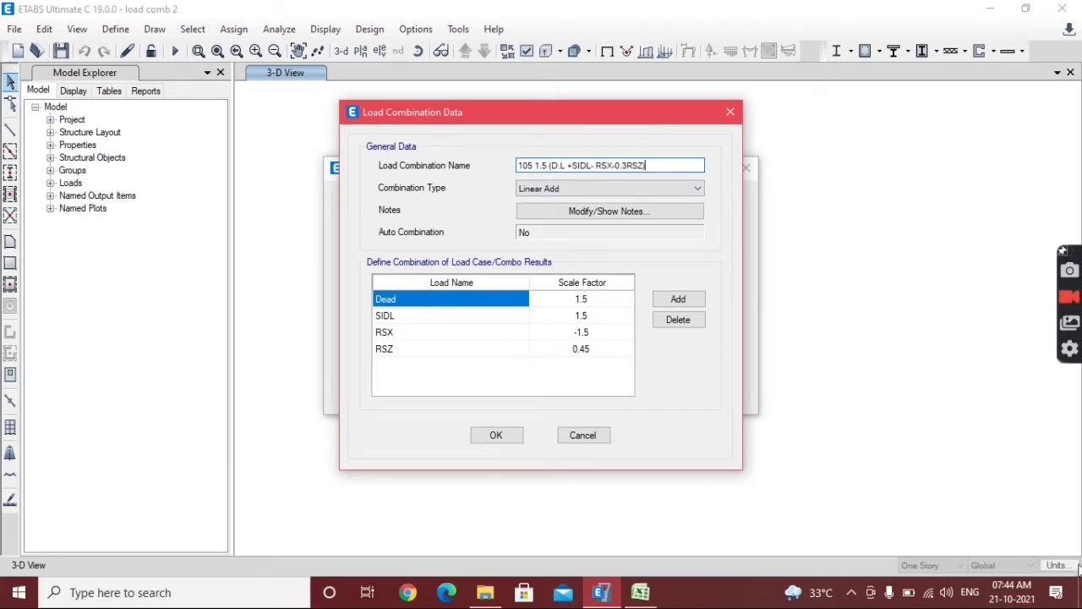
Step: Set the RSZ scale factor of combination 105 to -0.45 and save the combination
left_click(584, 301)
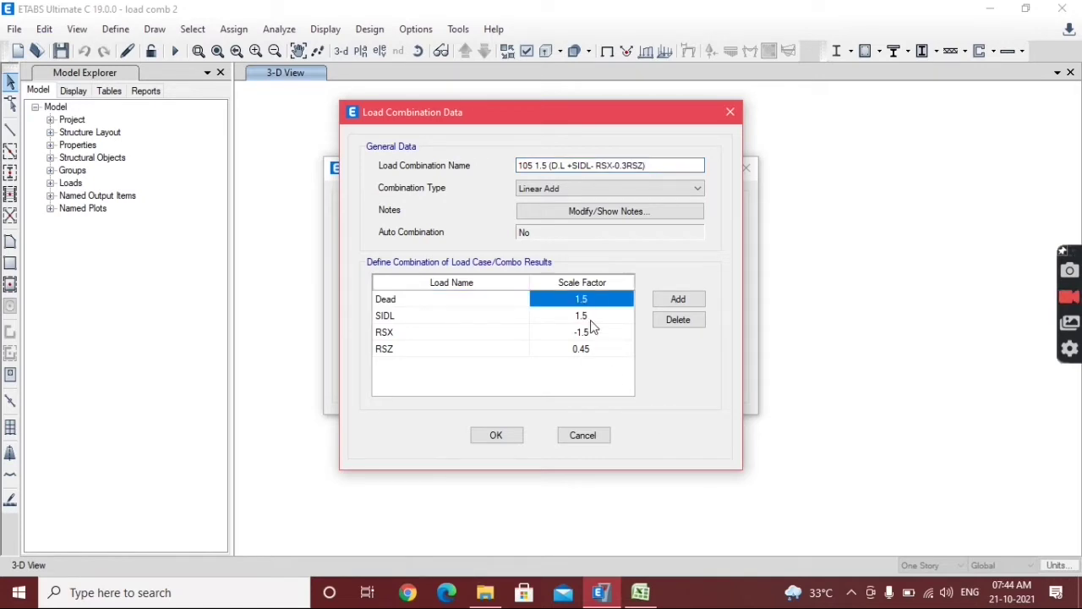
left_click(591, 320)
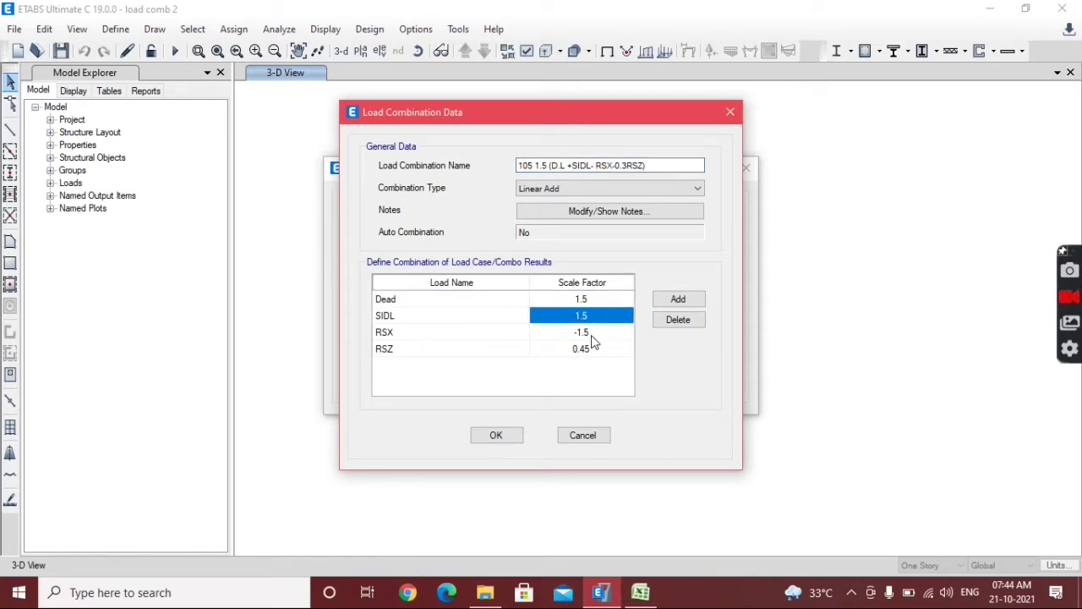
left_click(592, 337)
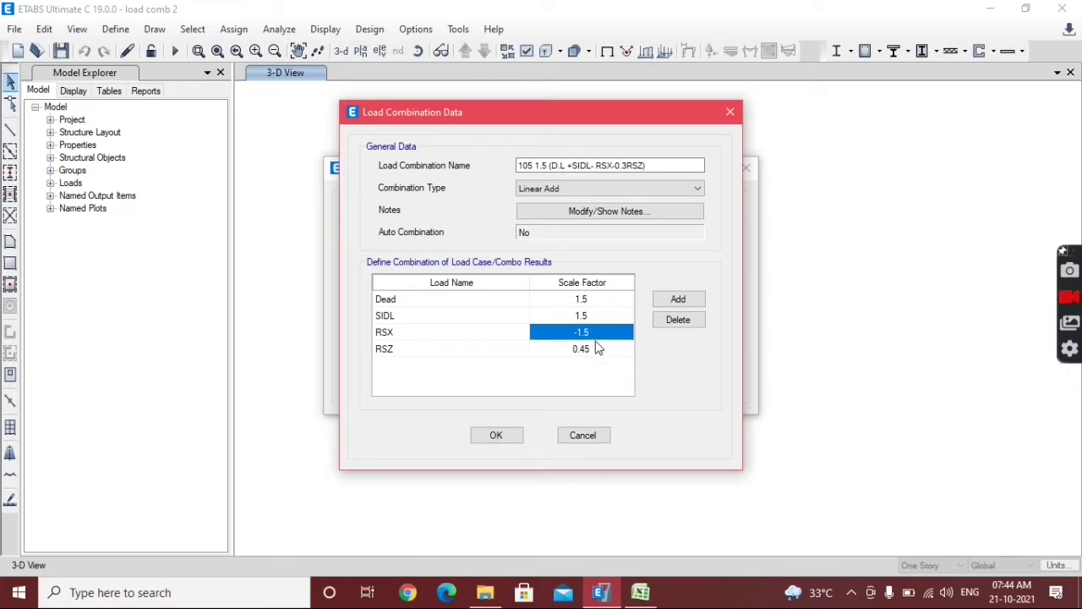
left_click(597, 354)
left_click(578, 348)
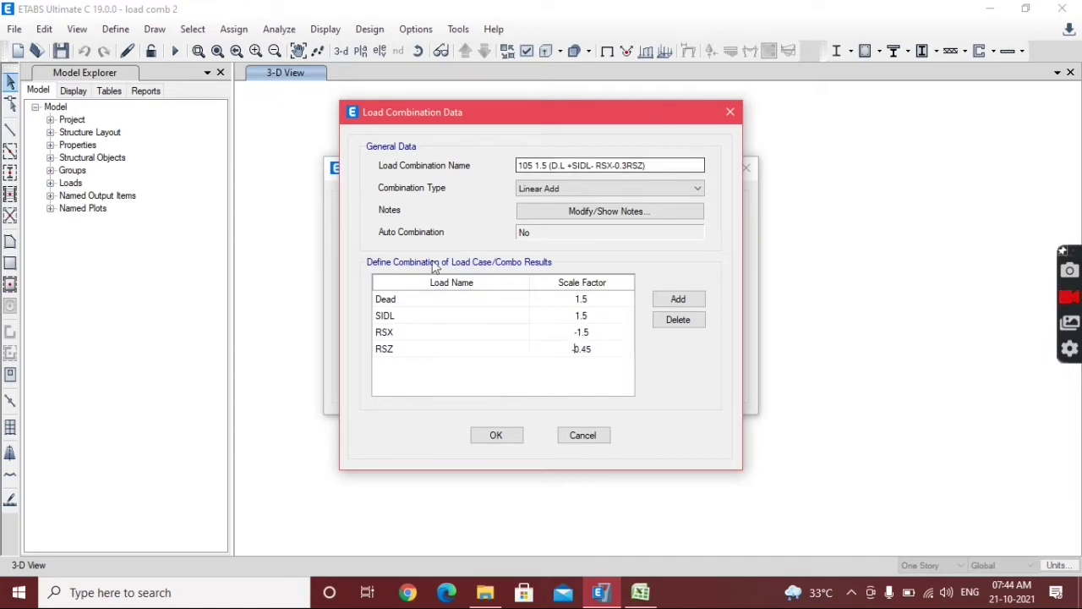
left_click(496, 447)
left_click(496, 436)
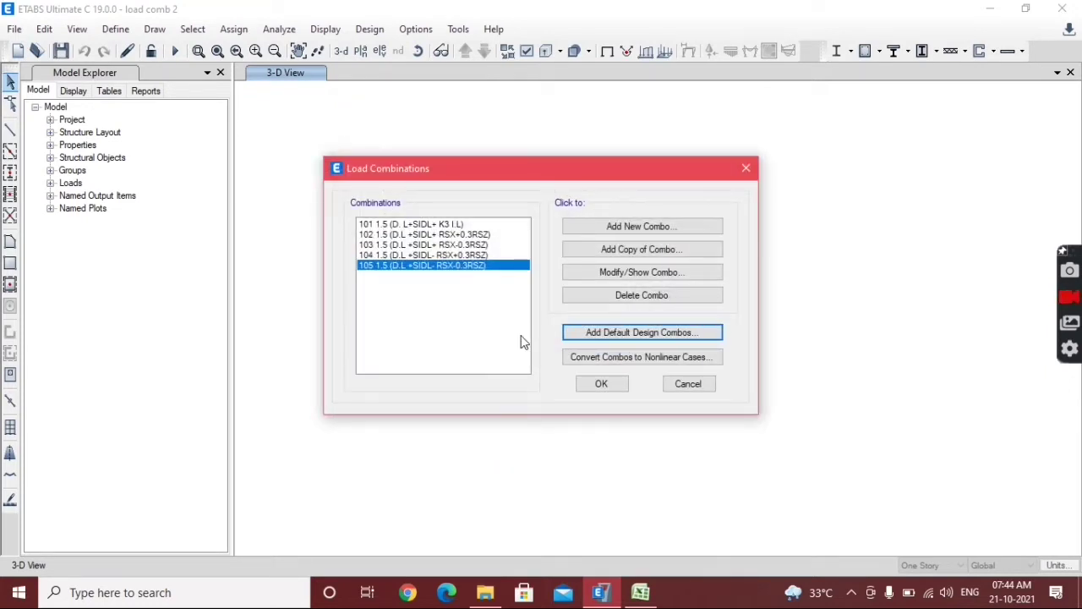
Step: Add a copy of combination 105 and change the number in its name to 106
mouse_move(441, 261)
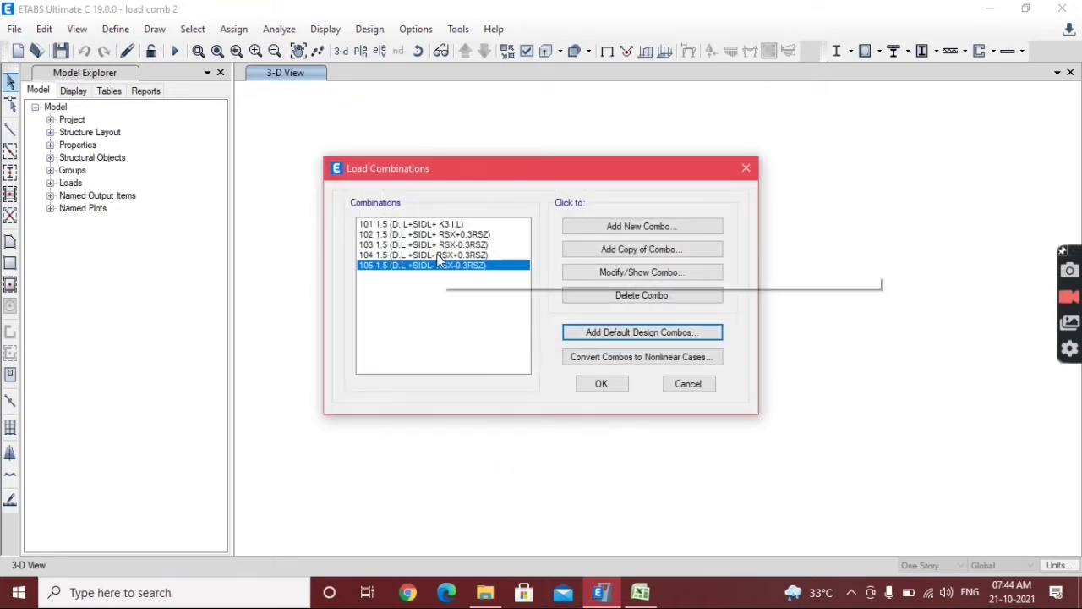
left_click(651, 254)
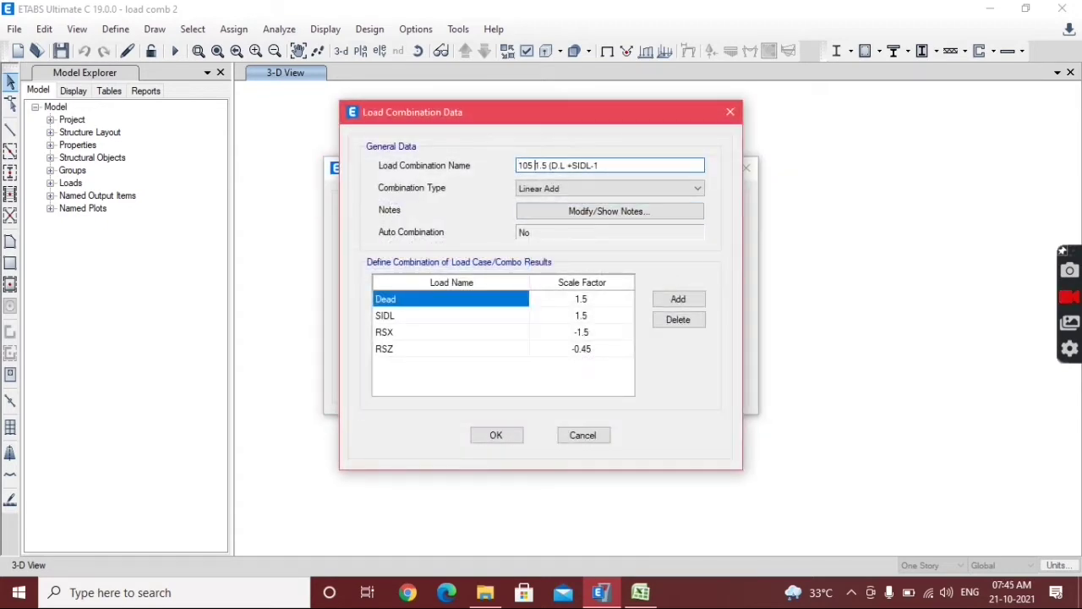
key("BackSpace")
type("6")
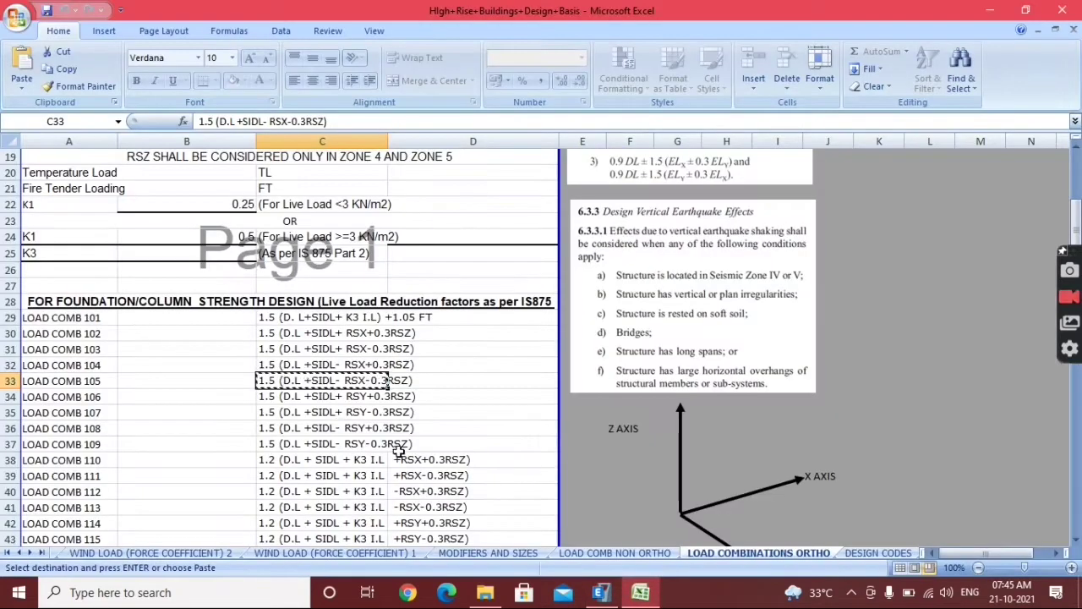
Step: Name the copy "106 1.5 (D.L +SIDL+ RSY+0.3RSZ)", taking the expression from the LOAD COMB 106 row in Excel
left_click(640, 592)
left_click(330, 397)
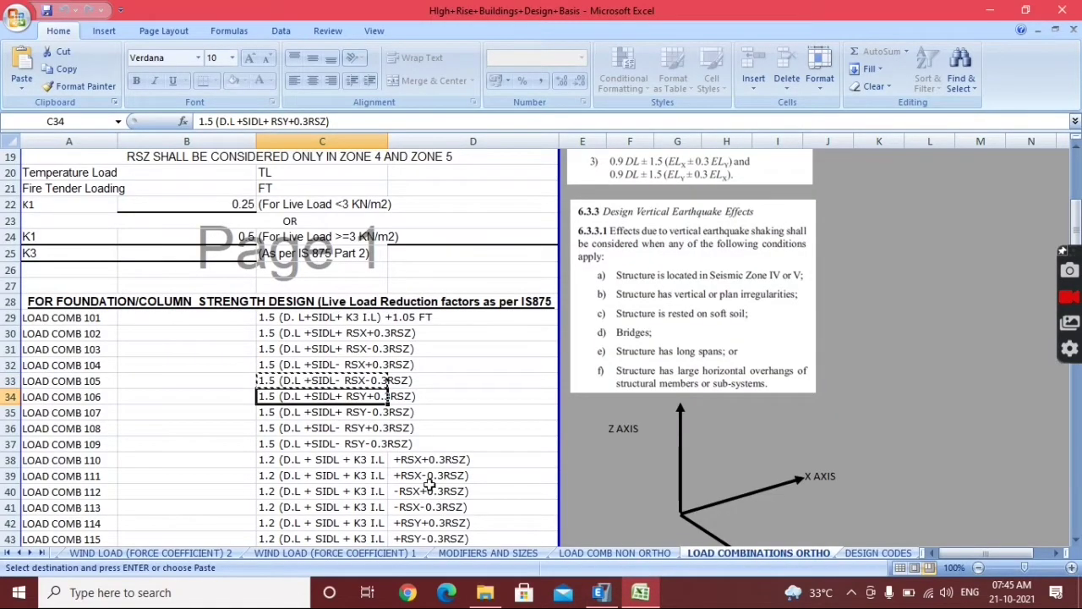
key("ctrl+c")
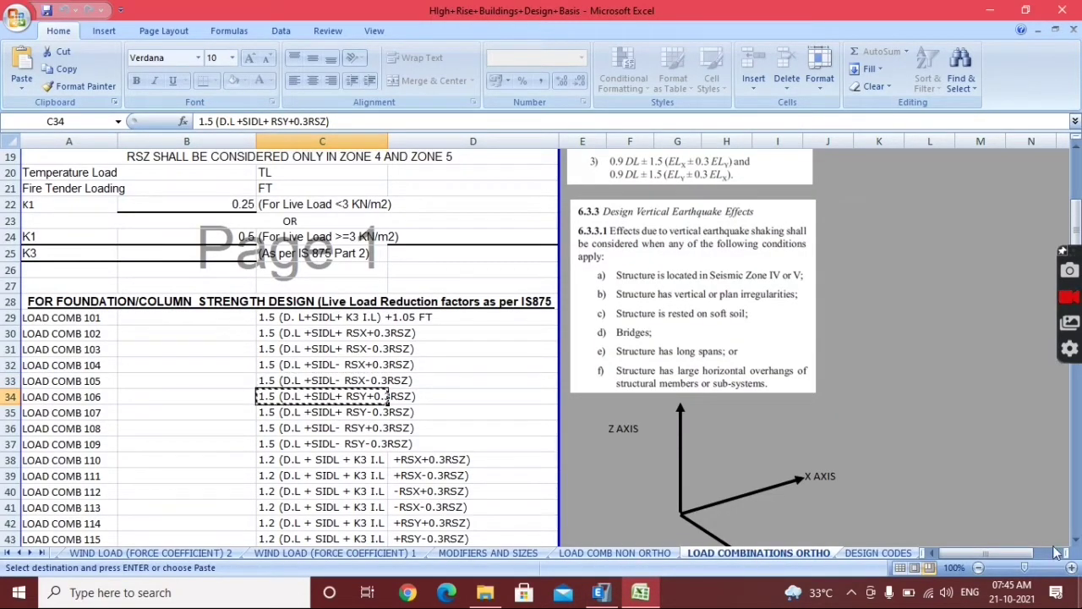
left_click(601, 592)
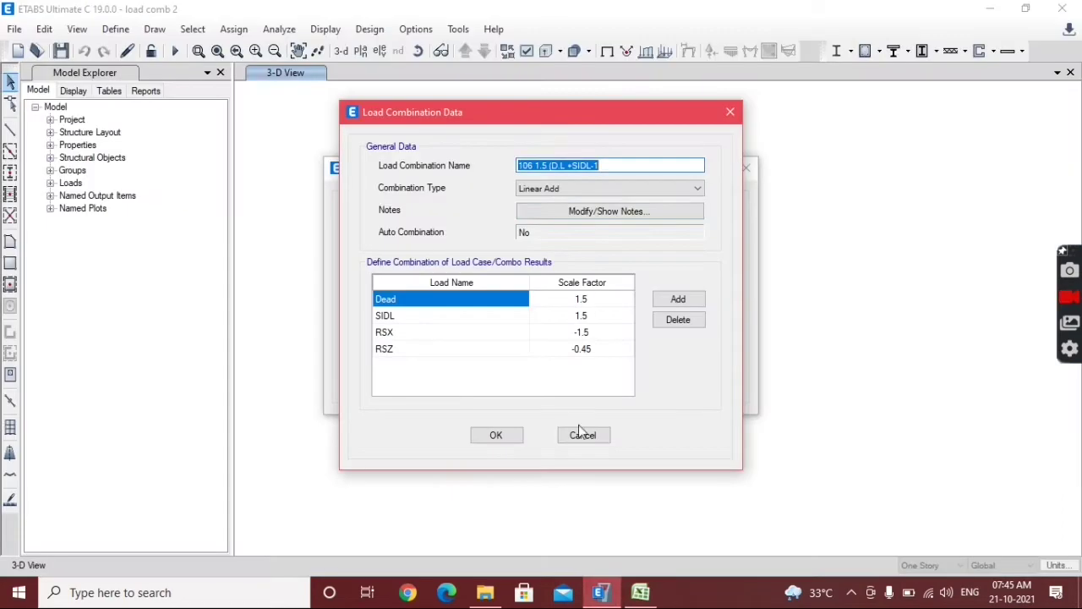
left_click(580, 166)
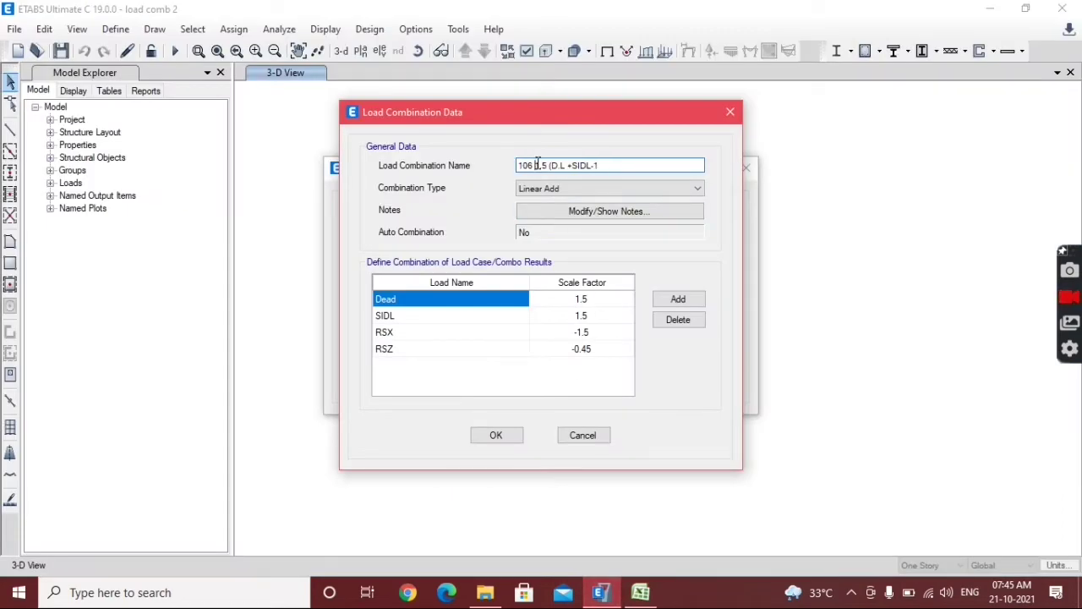
left_click_drag(537, 163, 597, 169)
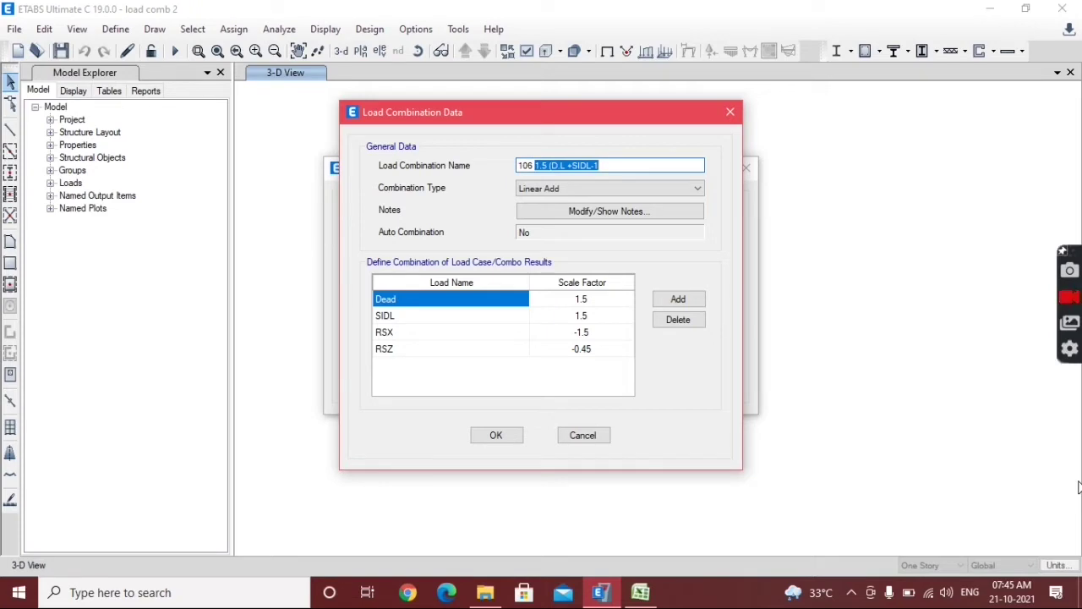
key("ctrl+v")
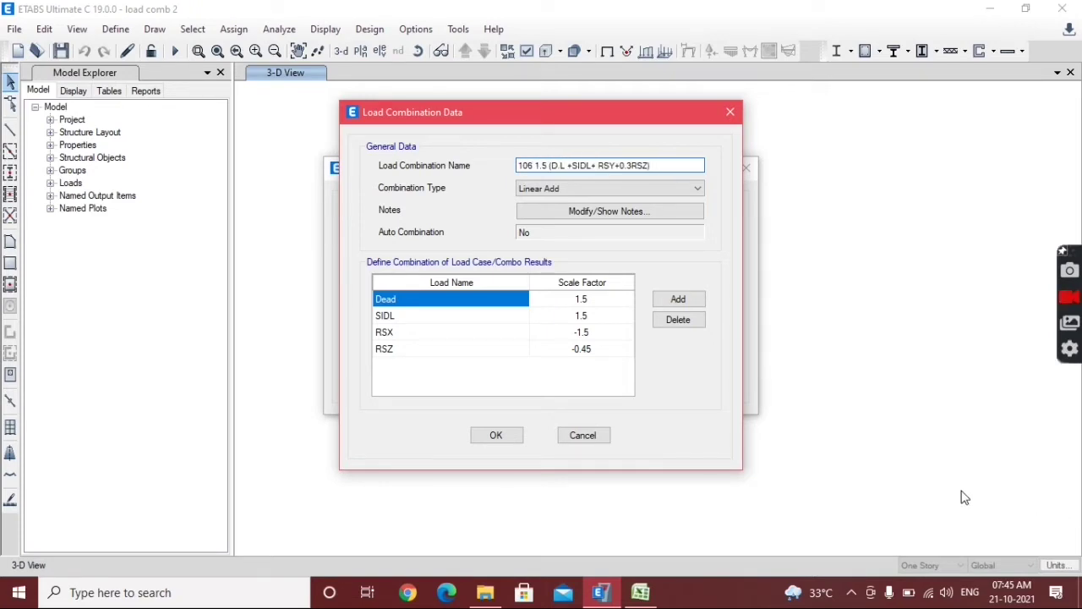
Step: Replace the RSX load in combination 106 with RSY and set its scale factor to 1.5
left_click(595, 318)
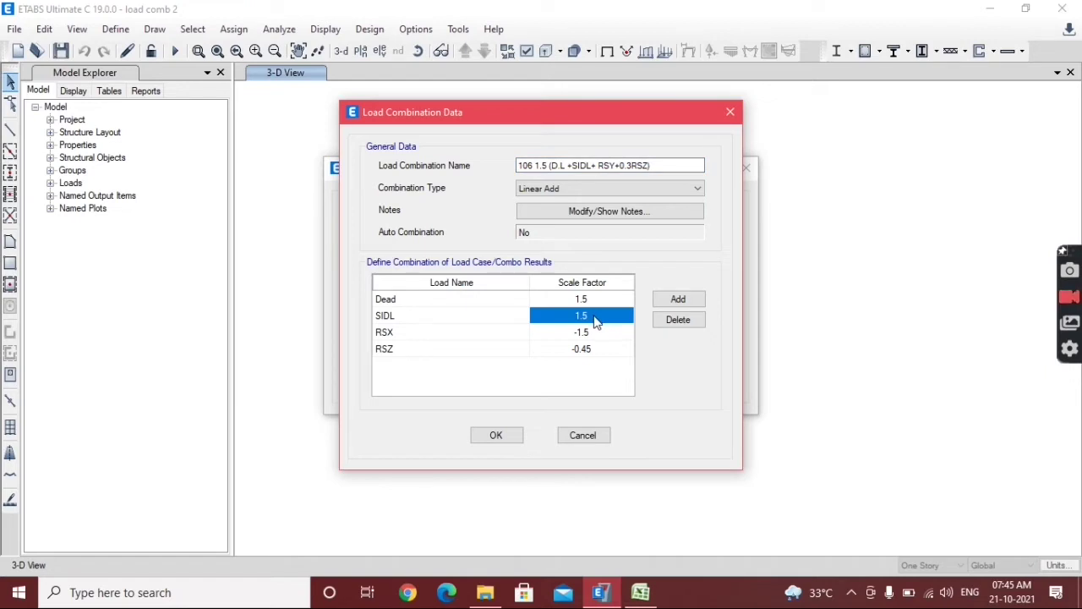
left_click(592, 332)
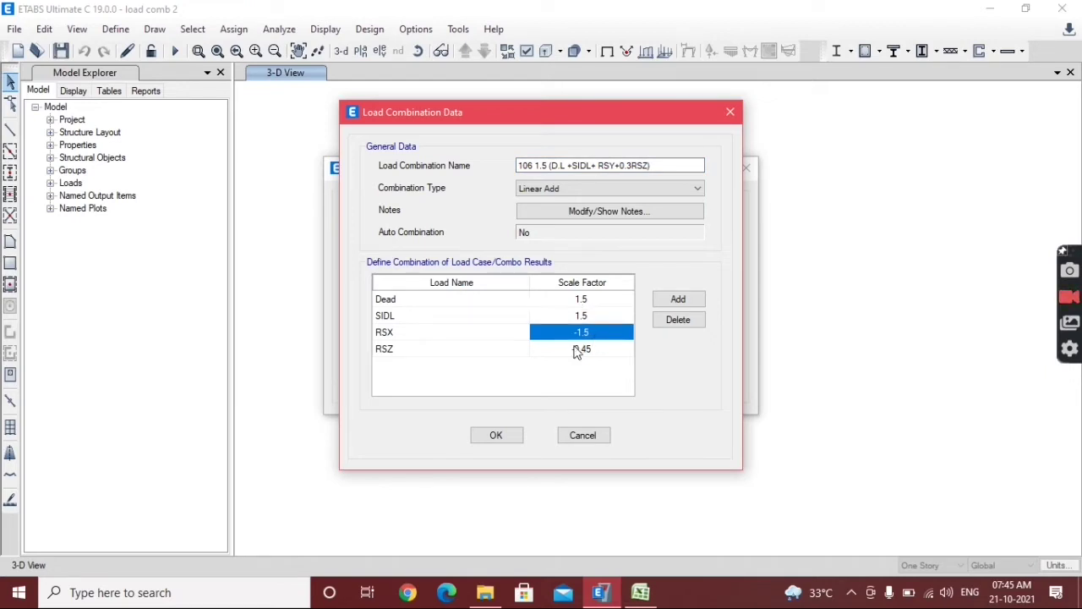
left_click(443, 333)
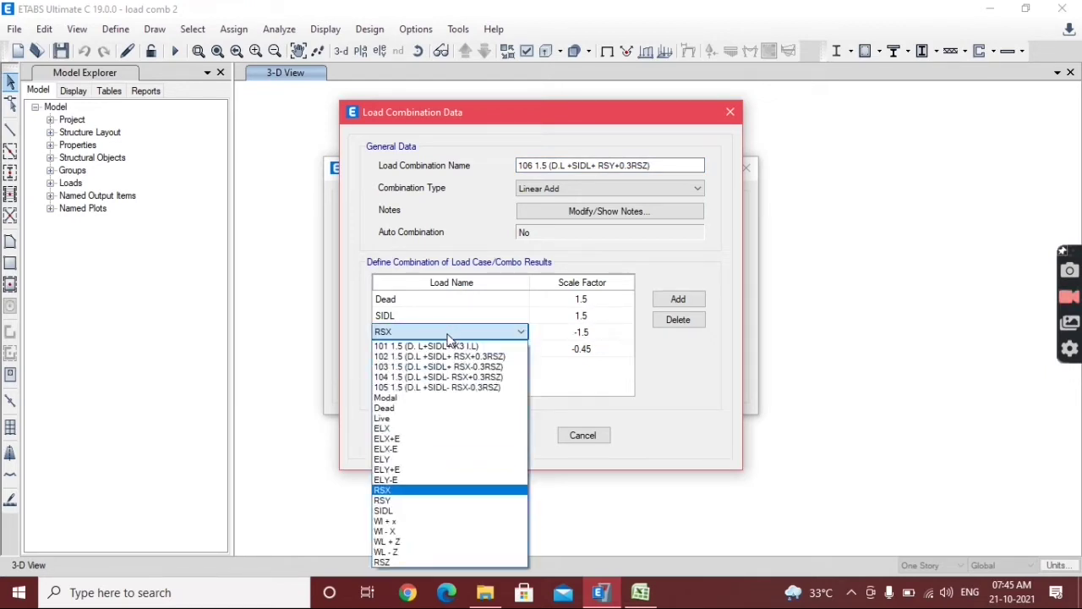
left_click(431, 501)
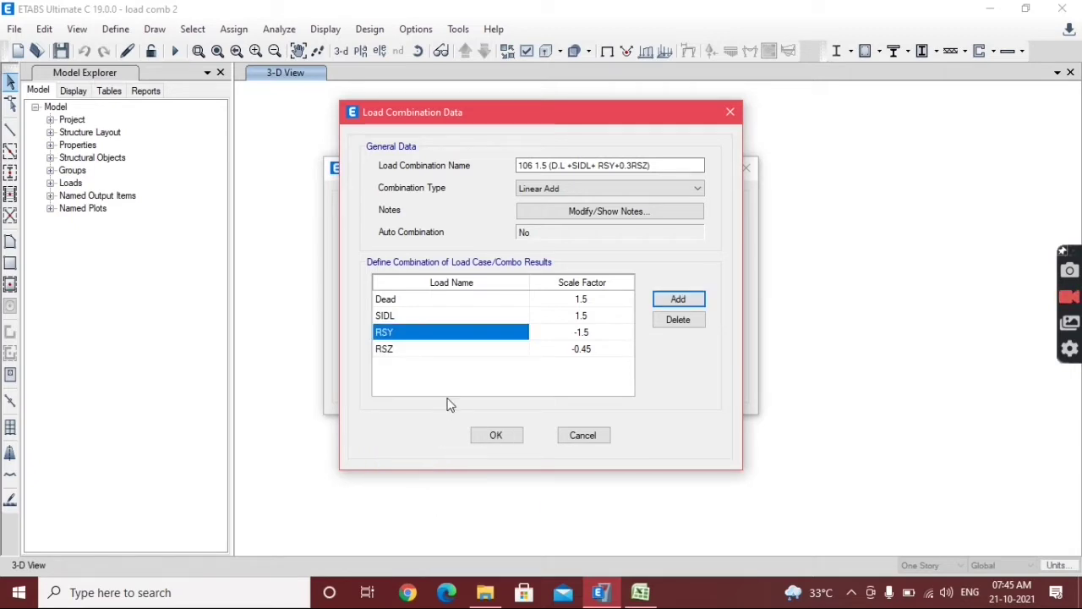
left_click(580, 334)
left_click(580, 333)
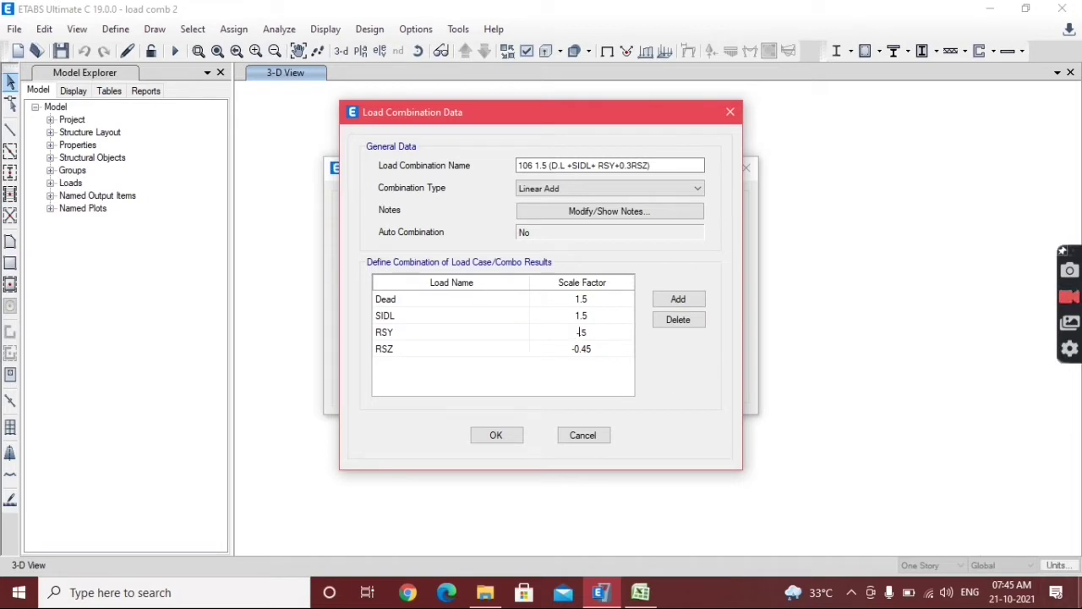
key("BackSpace")
Step: Set the RSZ scale factor of combination 106 to 0.45 and save the combination
left_click(581, 348)
left_click(581, 348)
key("Home")
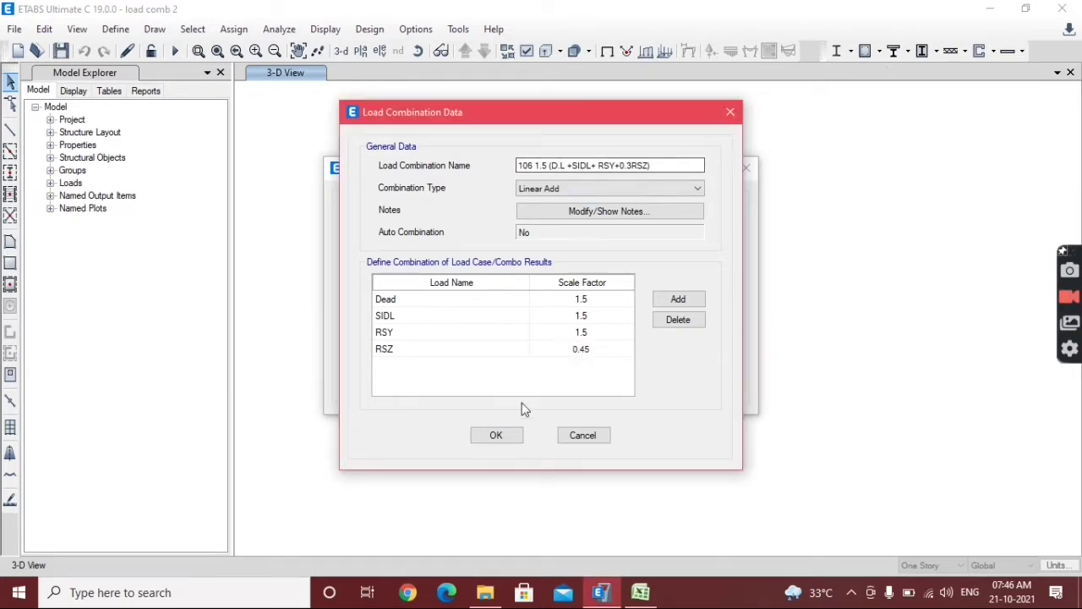
left_click(496, 435)
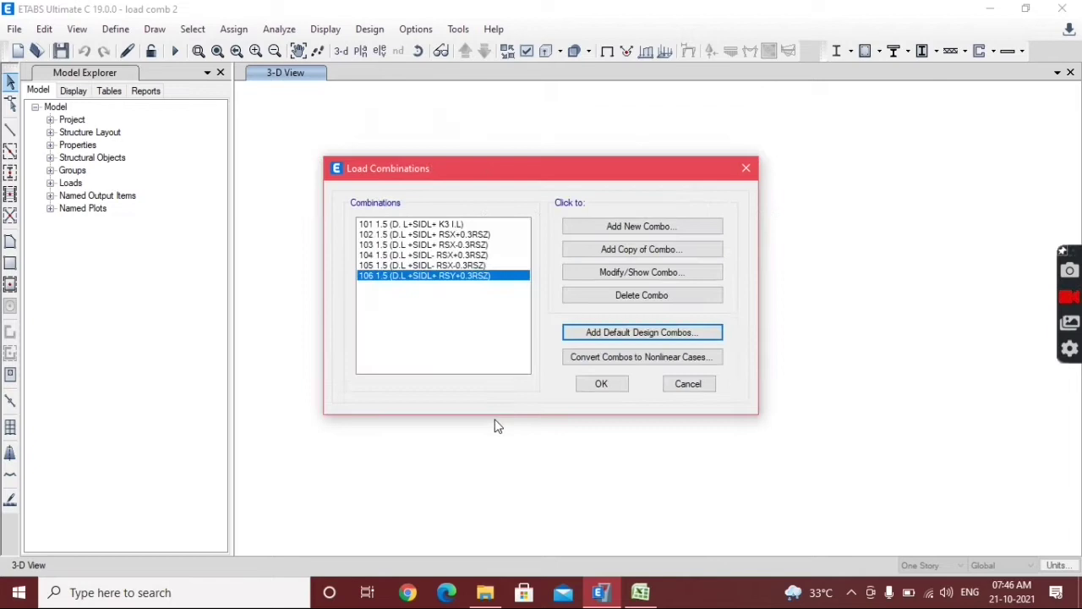
Step: Add a copy of combination 106 and name it "107 1.5 (D.L +SIDL+ RSY-0.3RSZ)", taking the expression from the LOAD COMB 107 row in Excel
left_click(620, 257)
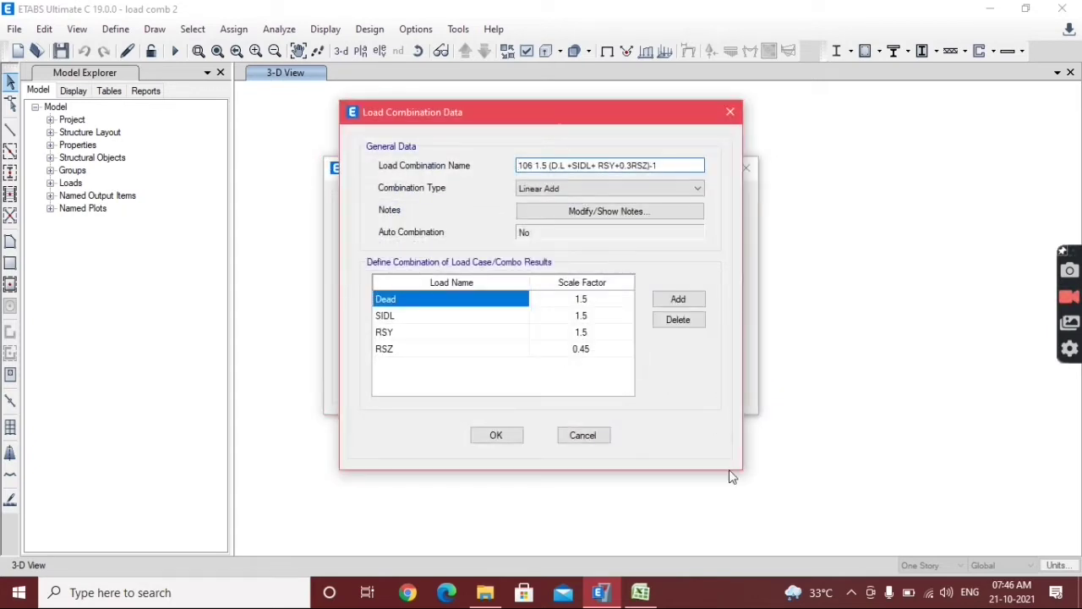
left_click(640, 591)
left_click(313, 414)
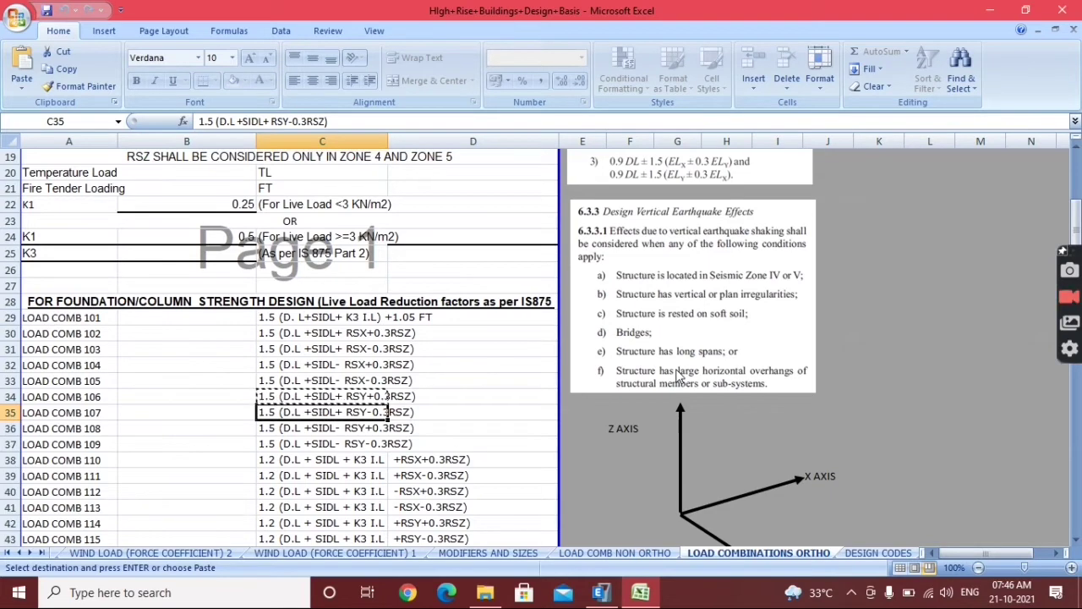
key("ctrl+c")
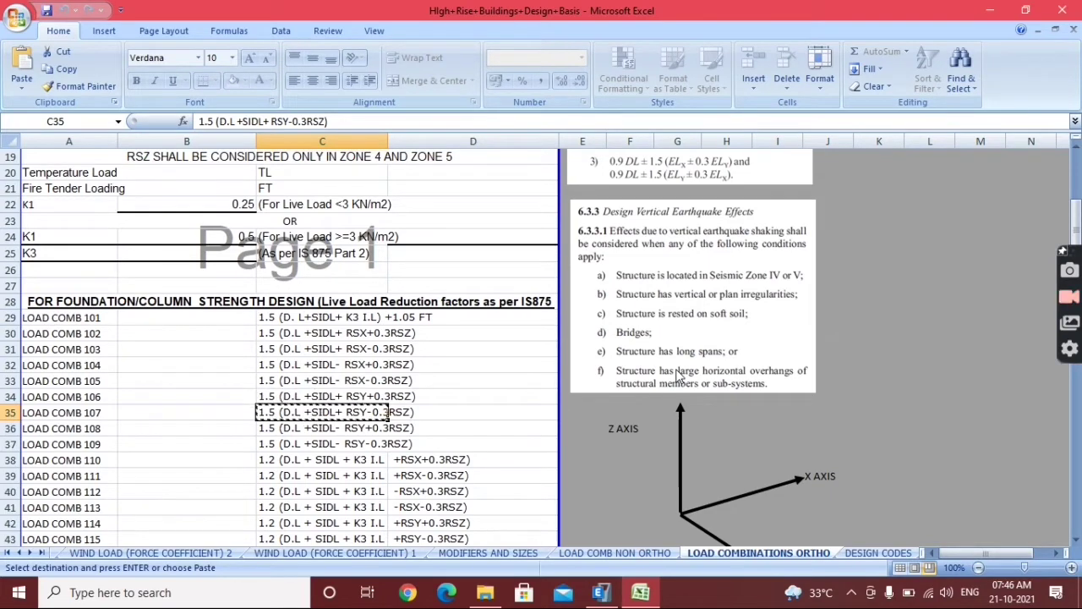
left_click(601, 592)
left_click(565, 166)
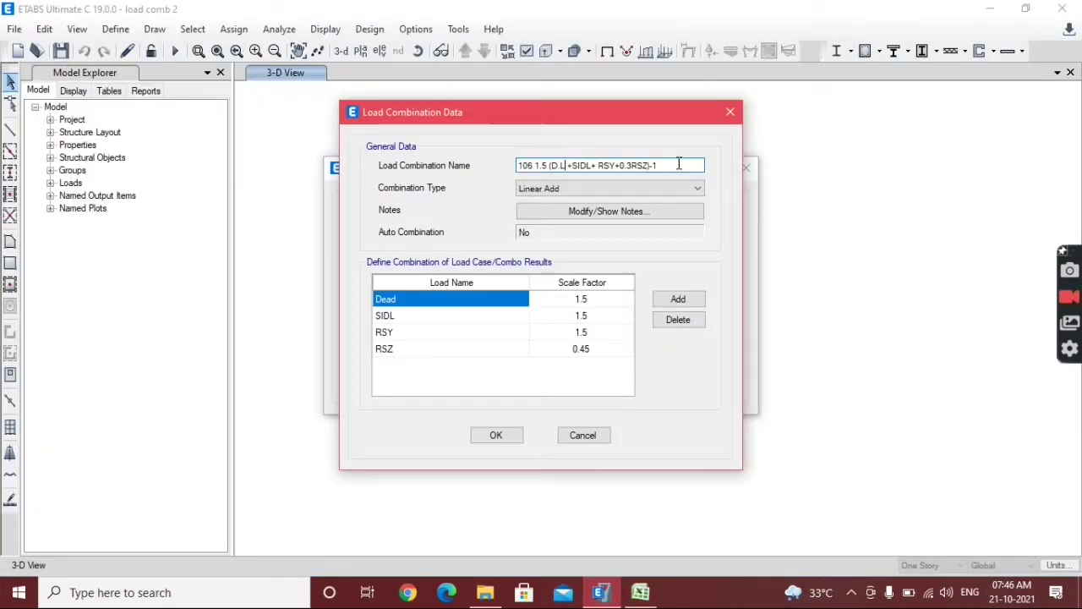
left_click_drag(679, 164, 533, 166)
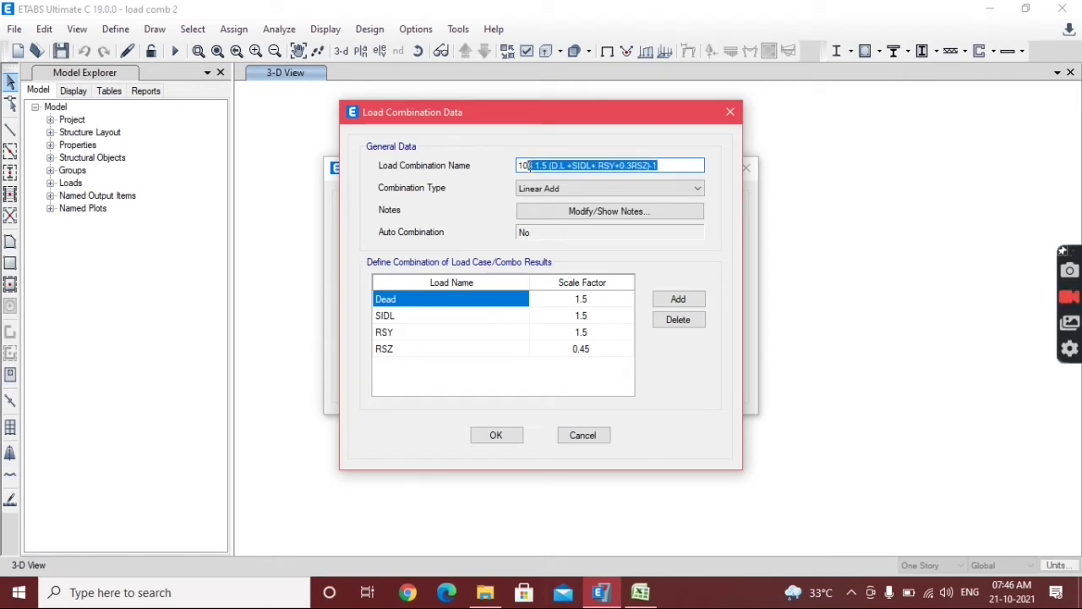
type("7")
key("ctrl+v")
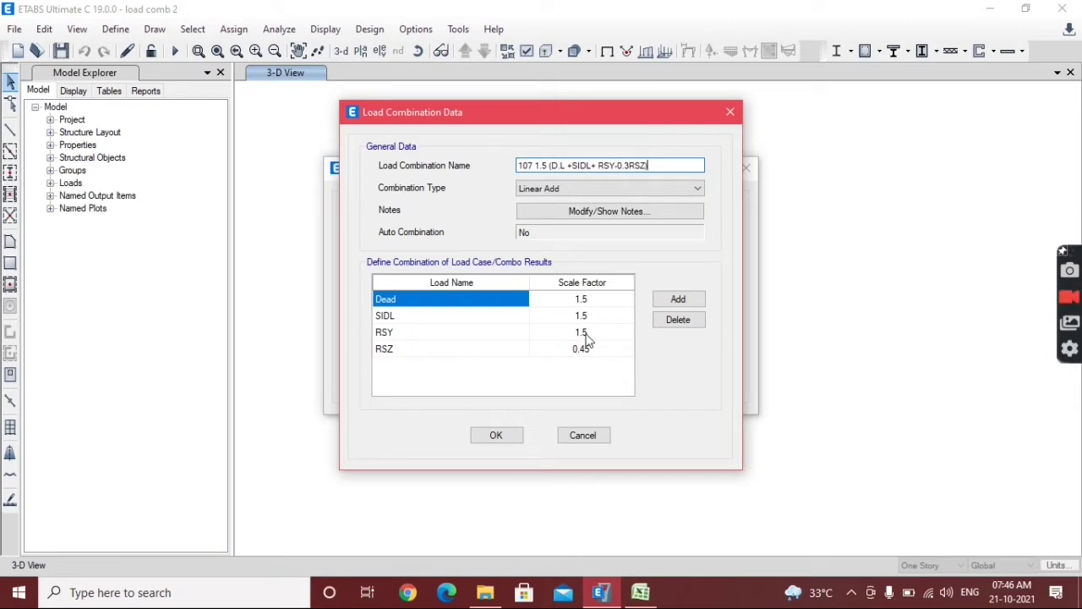
Step: Set the RSZ scale factor of combination 107 to -0.45 and save the combination
left_click(562, 348)
left_click(562, 348)
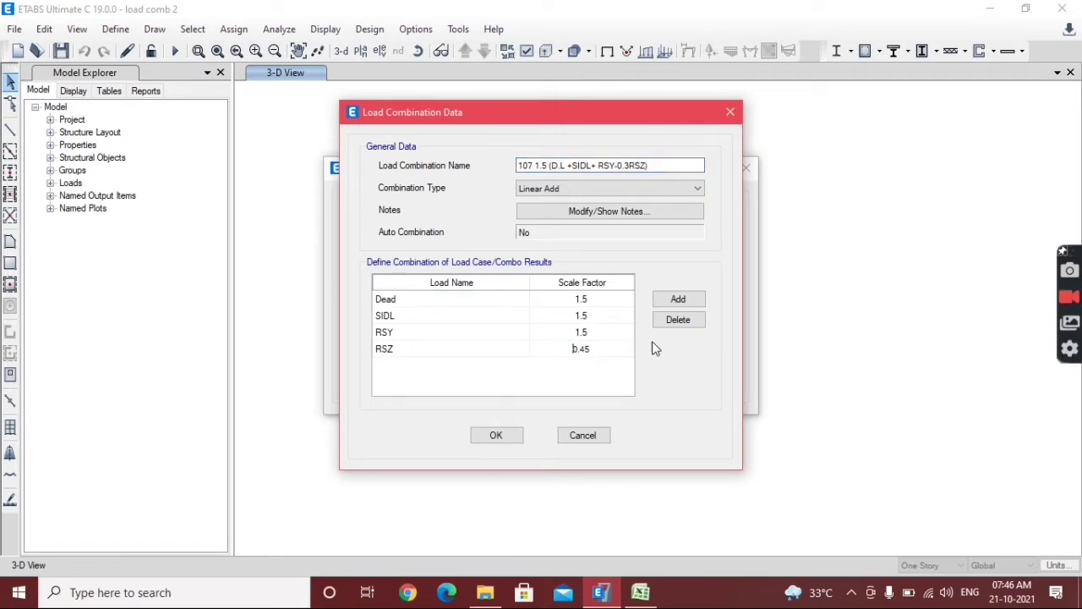
type("-")
left_click(499, 435)
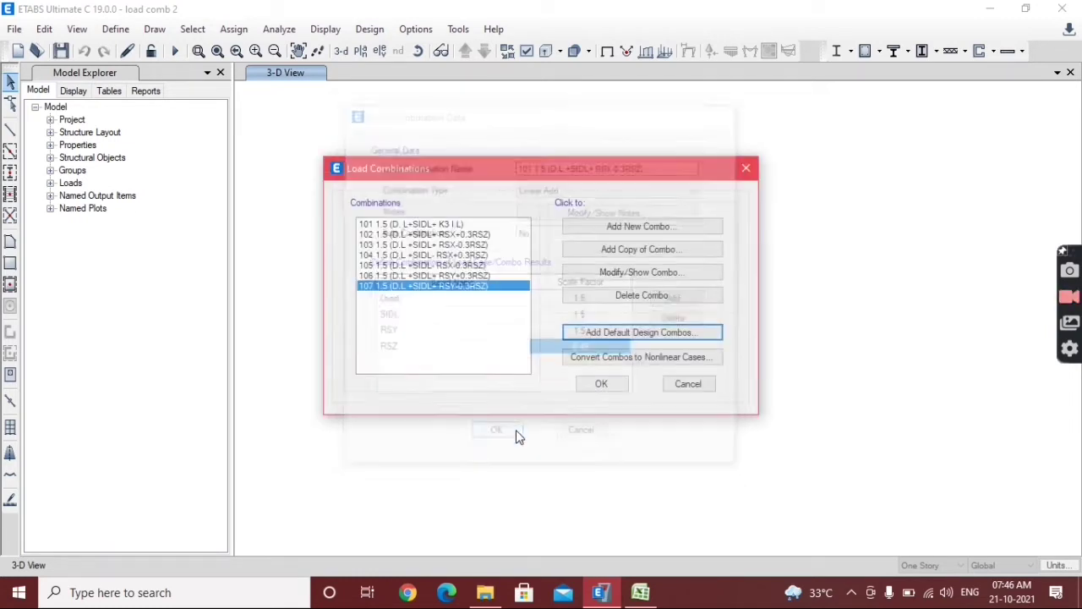
Step: Add a copy of combination 107 and change the number in its name to 108
left_click(640, 247)
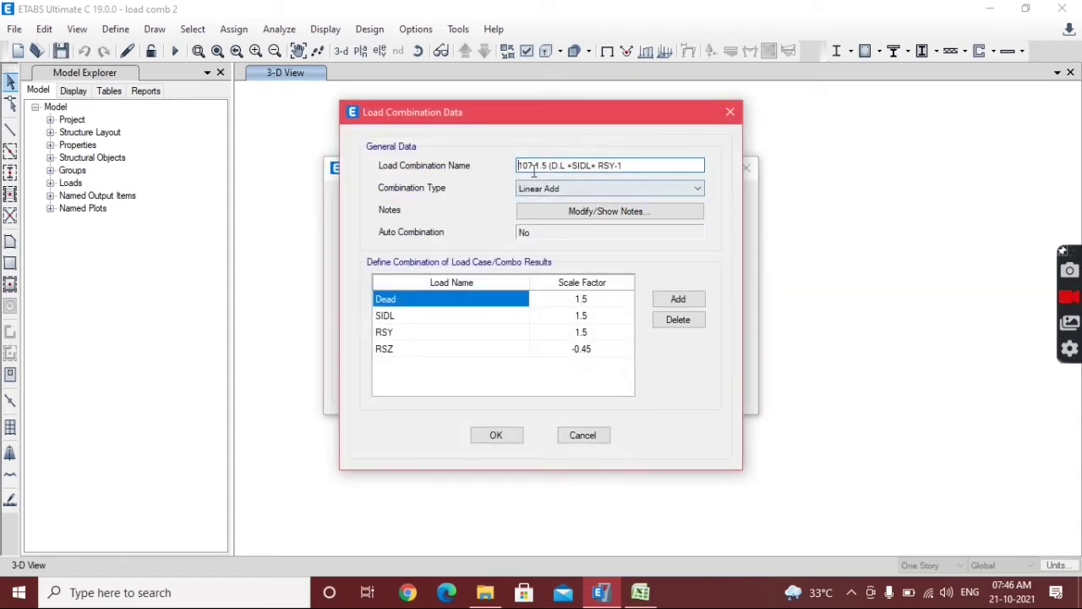
key("Right")
key("Right")
key("Right")
key("Right")
key("BackSpace")
key("BackSpace")
type("8")
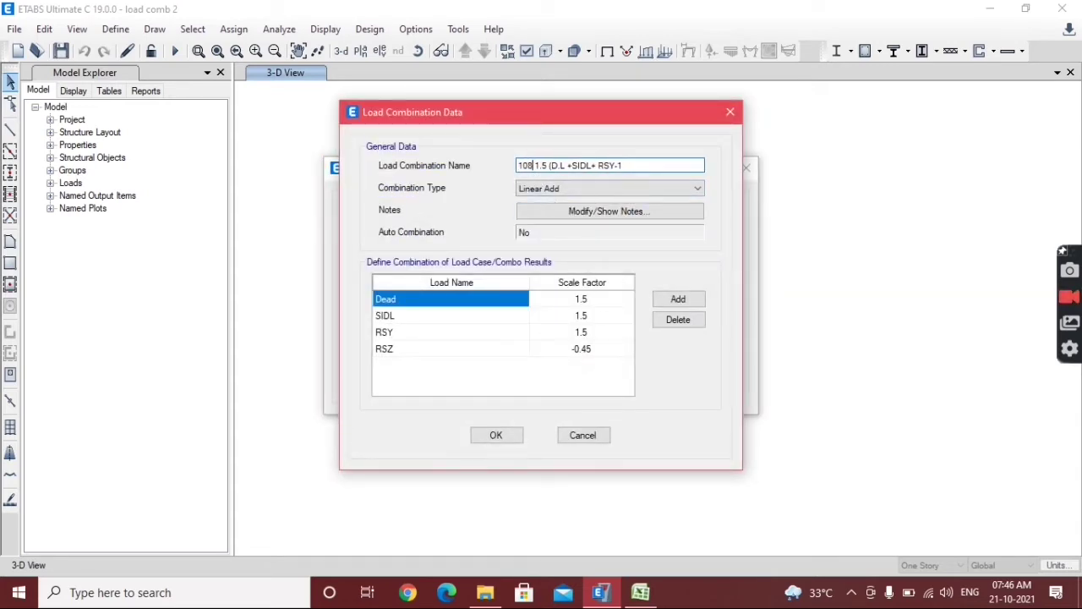
Step: Name the copy "108 1.5 (D.L +SIDL- RSY+0.3RSZ)", taking the expression from the LOAD COMB 108 row in Excel
left_click(640, 592)
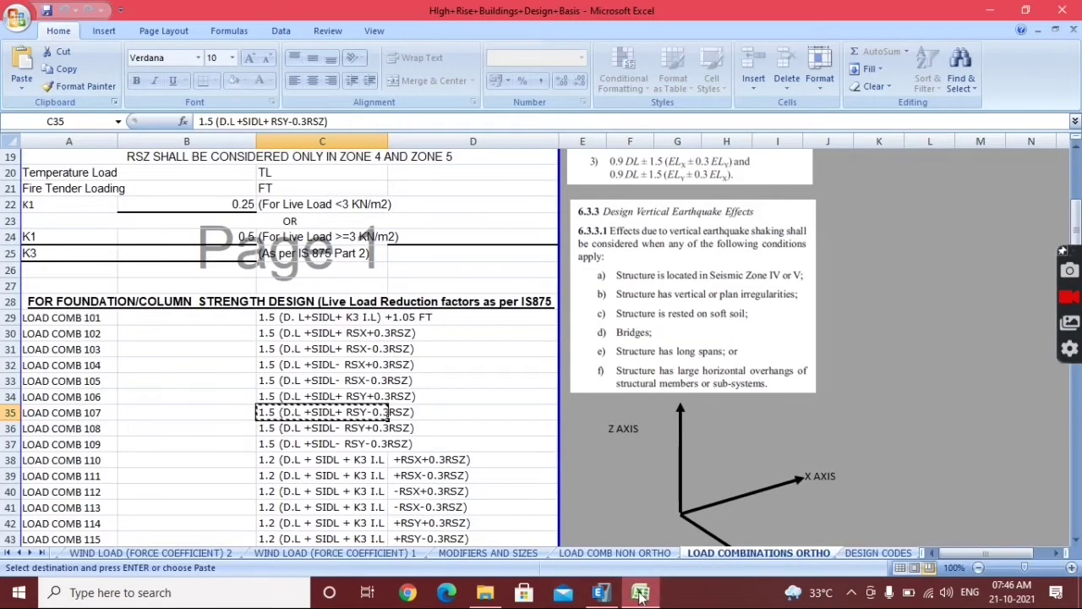
left_click(315, 433)
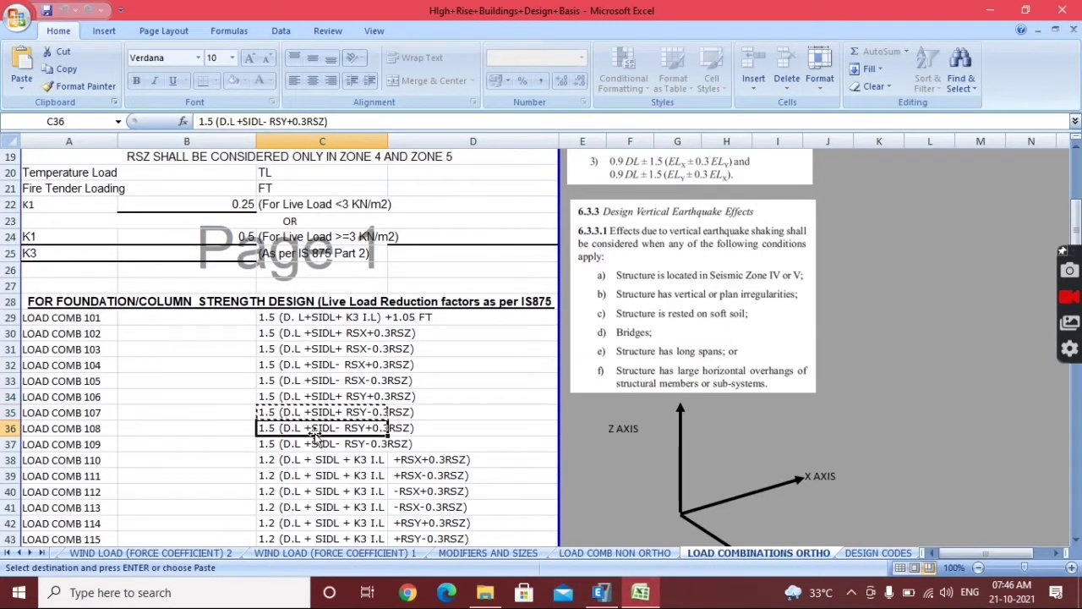
key("ctrl+c")
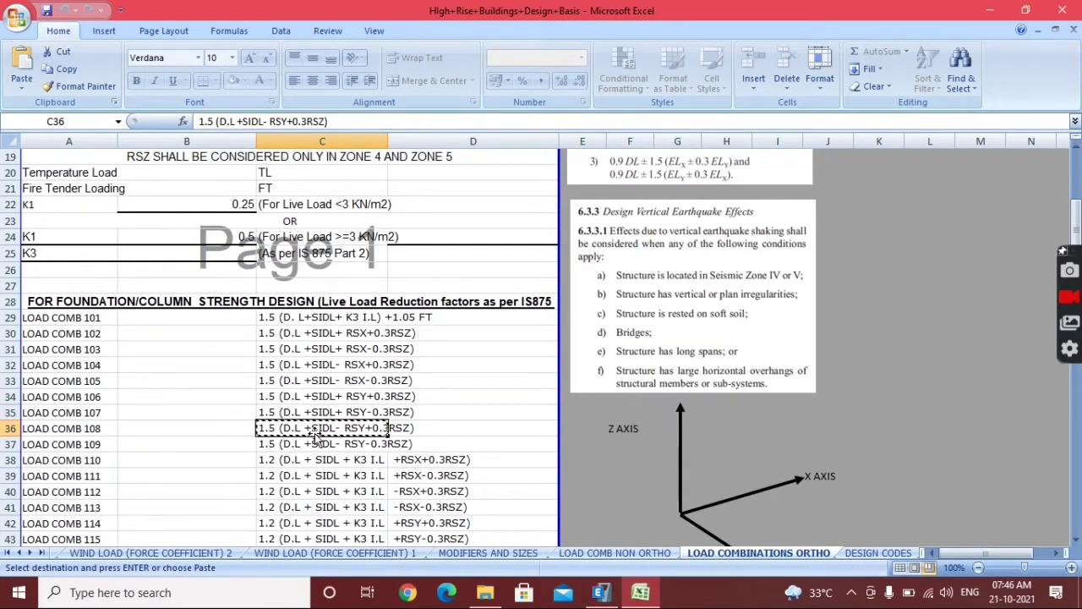
left_click(601, 592)
left_click(633, 166)
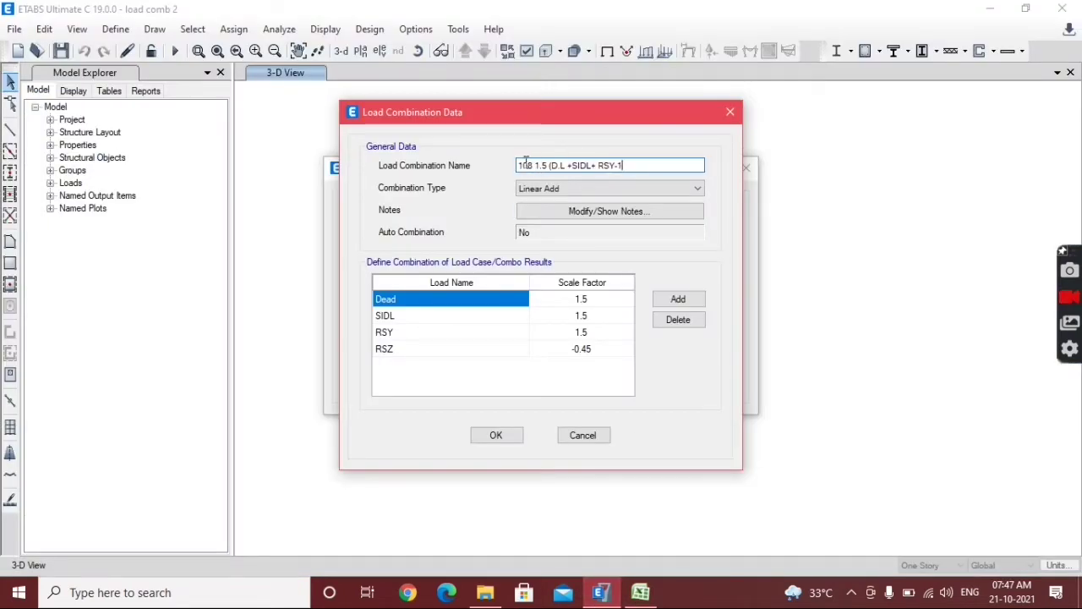
left_click_drag(535, 166, 631, 166)
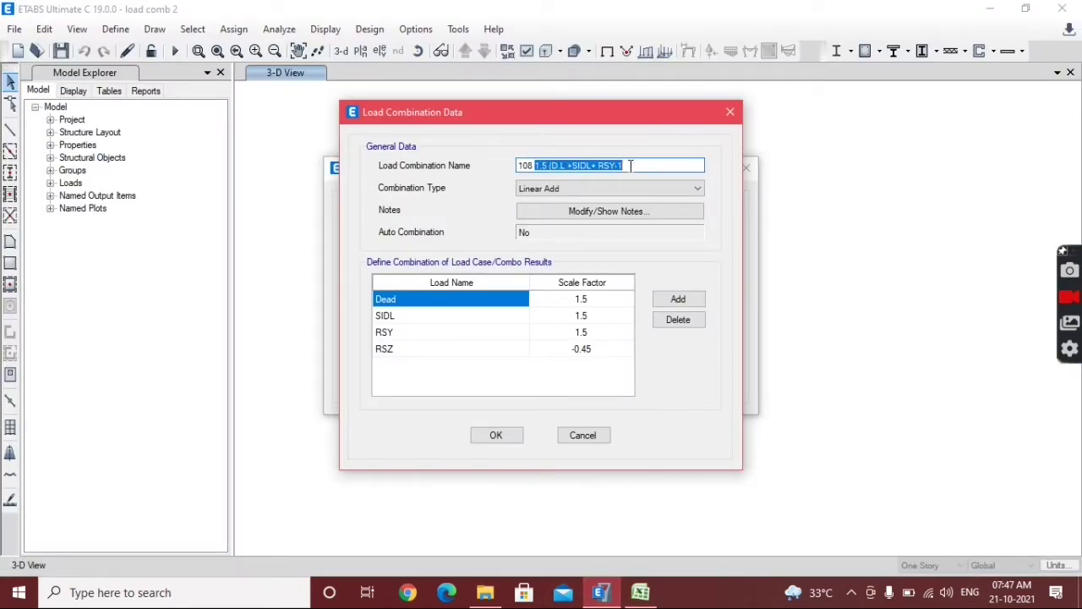
key("ctrl+v")
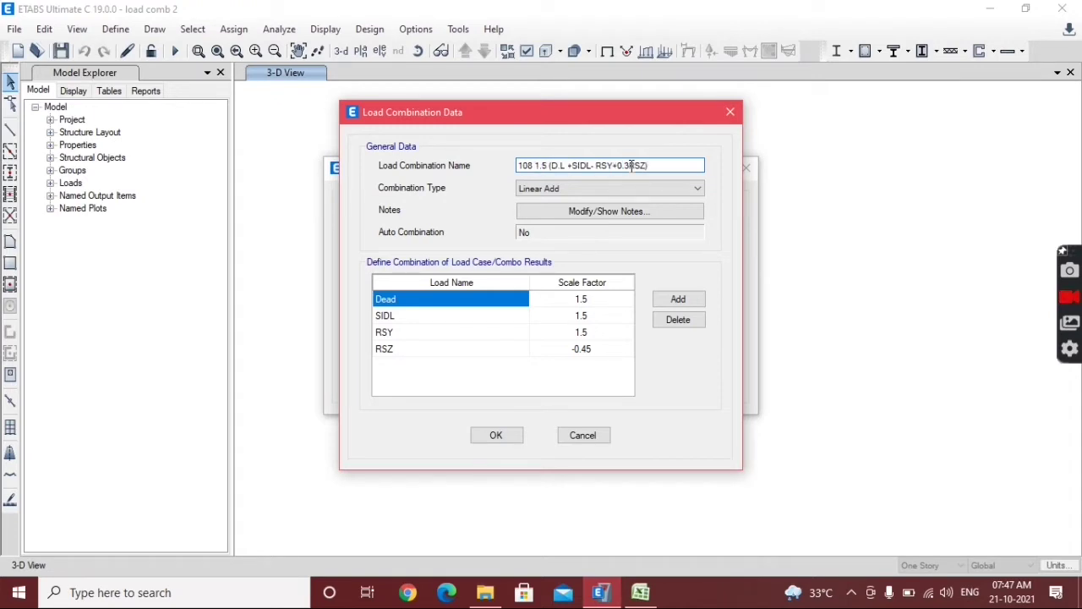
Step: Set the scale factors of combination 108 to -1.5 for RSY and 0.45 for RSZ, and save the combination
left_click(601, 335)
left_click(582, 333)
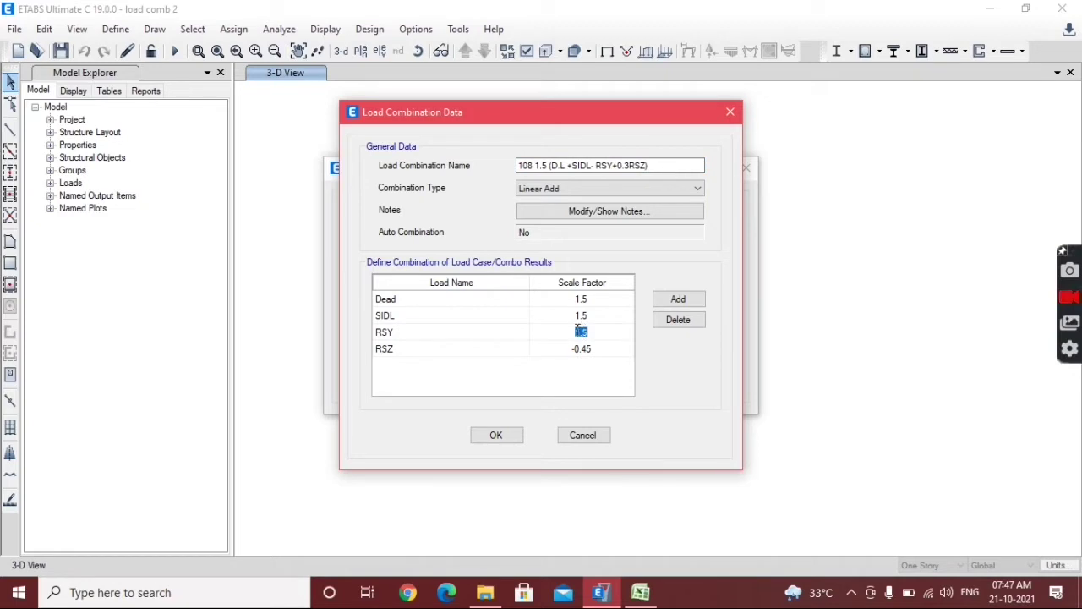
left_click(572, 331)
left_click(581, 349)
left_click(578, 351)
key("BackSpace")
left_click(499, 434)
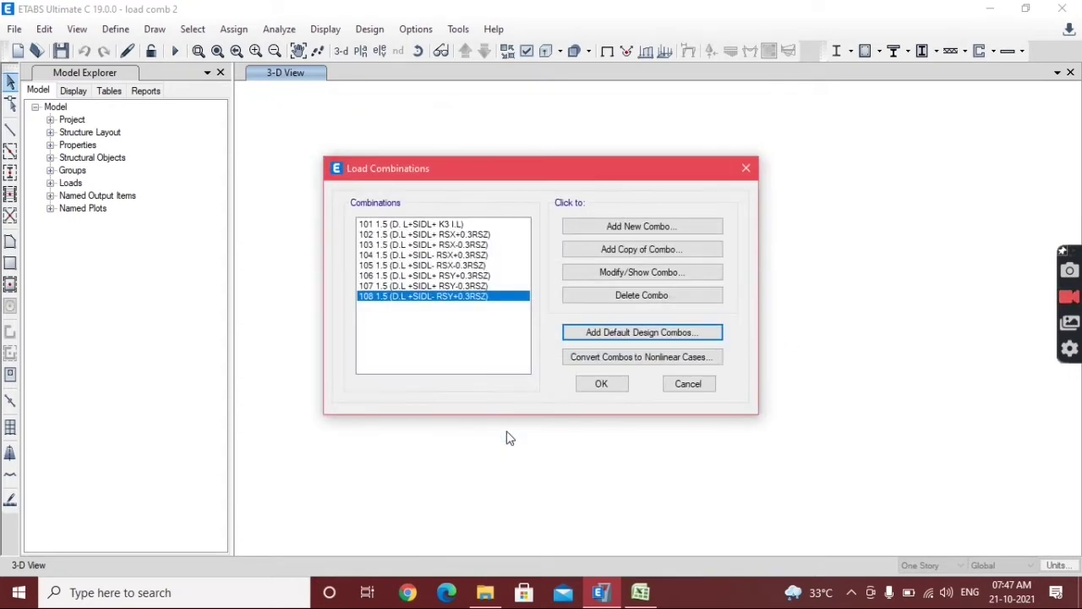
Step: Add a copy of combination 108 and change the number in its name to 109
left_click(652, 249)
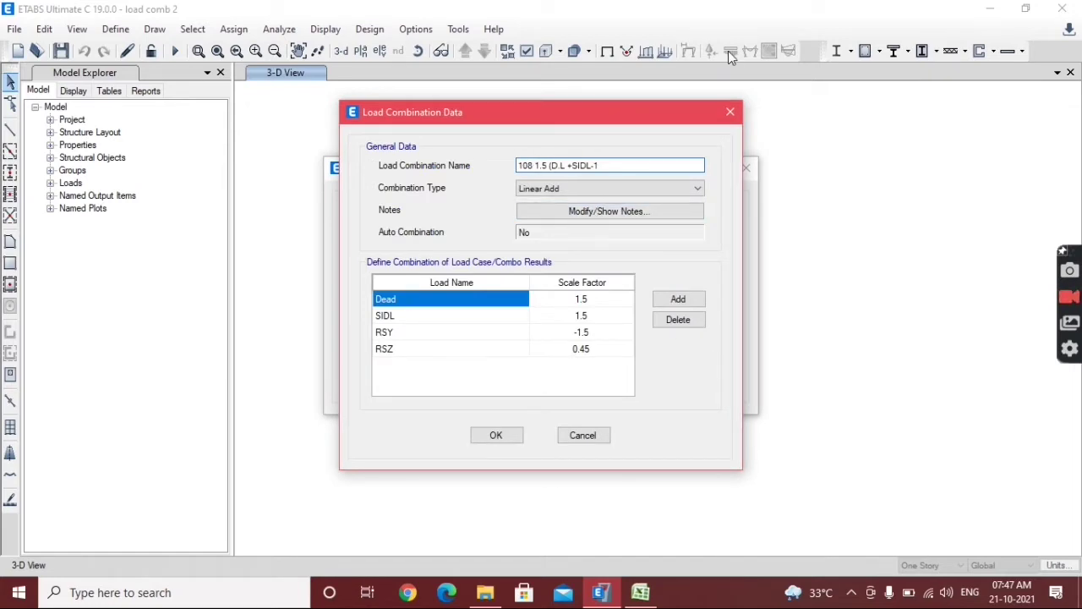
key("BackSpace")
type("0")
key("BackSpace")
type("9")
Step: Name the copy "109 1.5 (D.L +SIDL- RSY-0.3RSZ)", taking the expression from the LOAD COMB 109 row in Excel
left_click(641, 592)
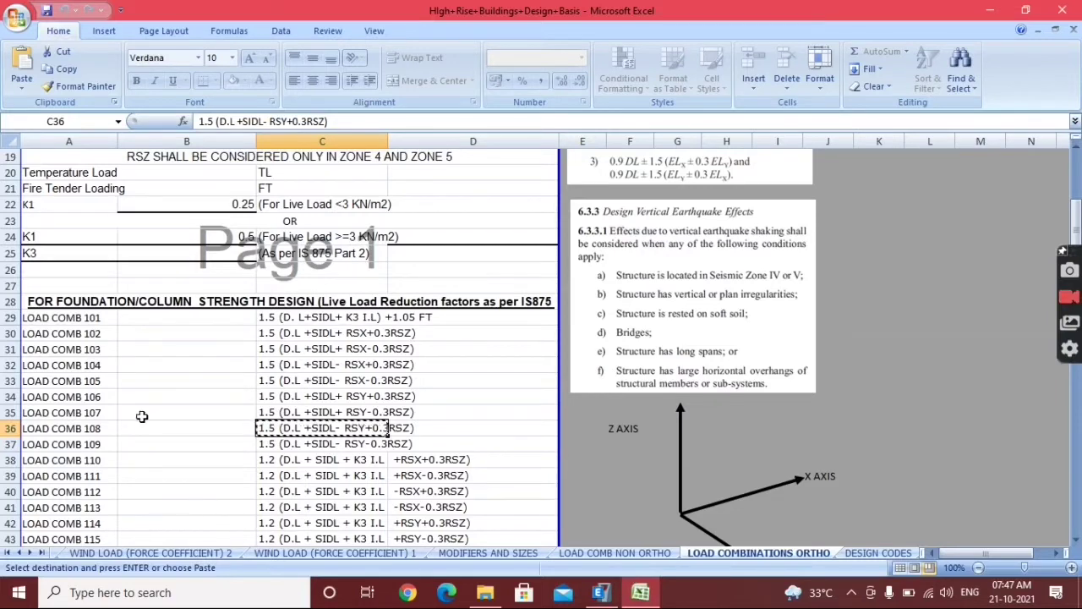
left_click(259, 445)
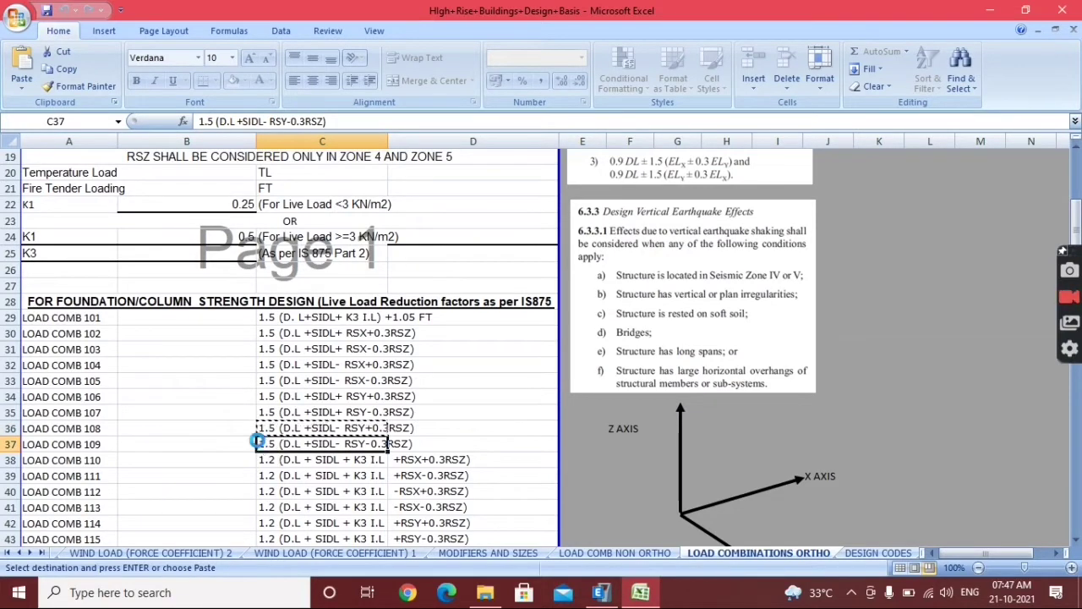
key("ctrl+c")
left_click(601, 592)
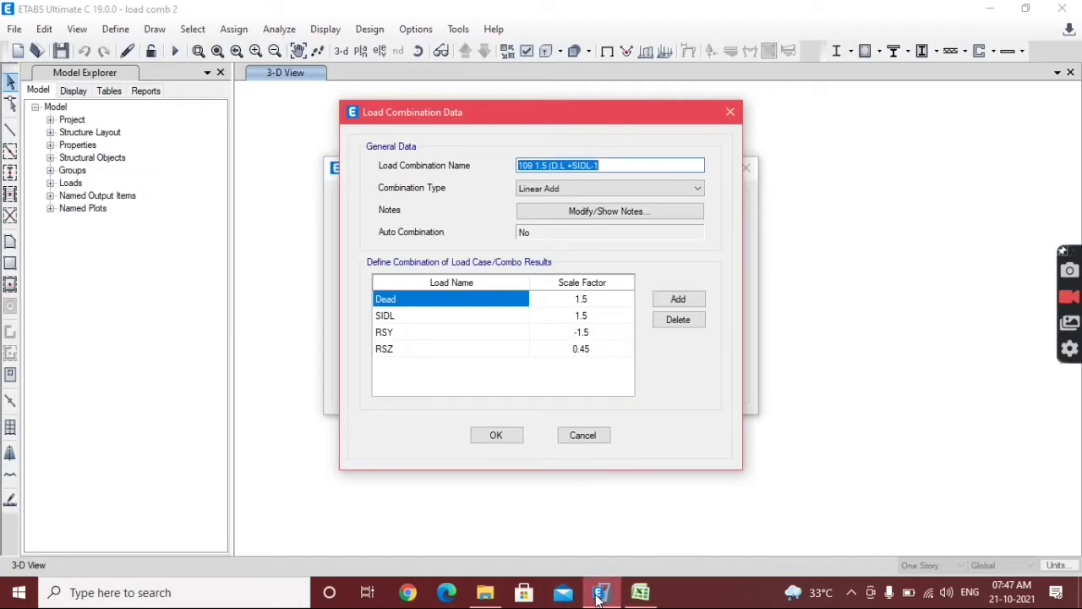
left_click_drag(536, 166, 620, 171)
key("ctrl+v")
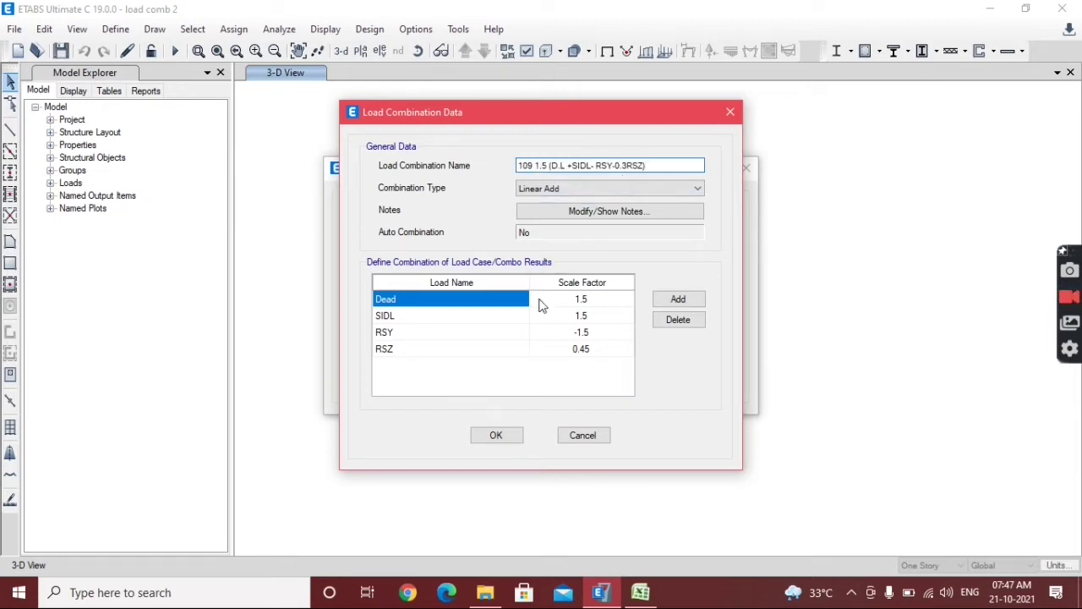
Step: Set the RSZ scale factor of combination 109 to -0.45 and save the combination
left_click(580, 348)
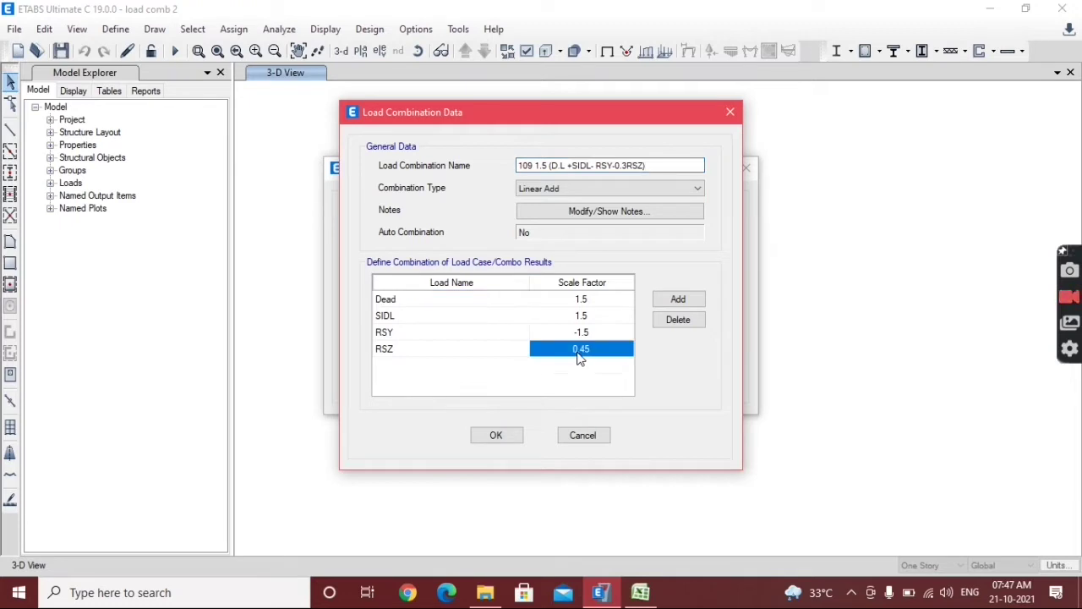
left_click(575, 348)
left_click(575, 348)
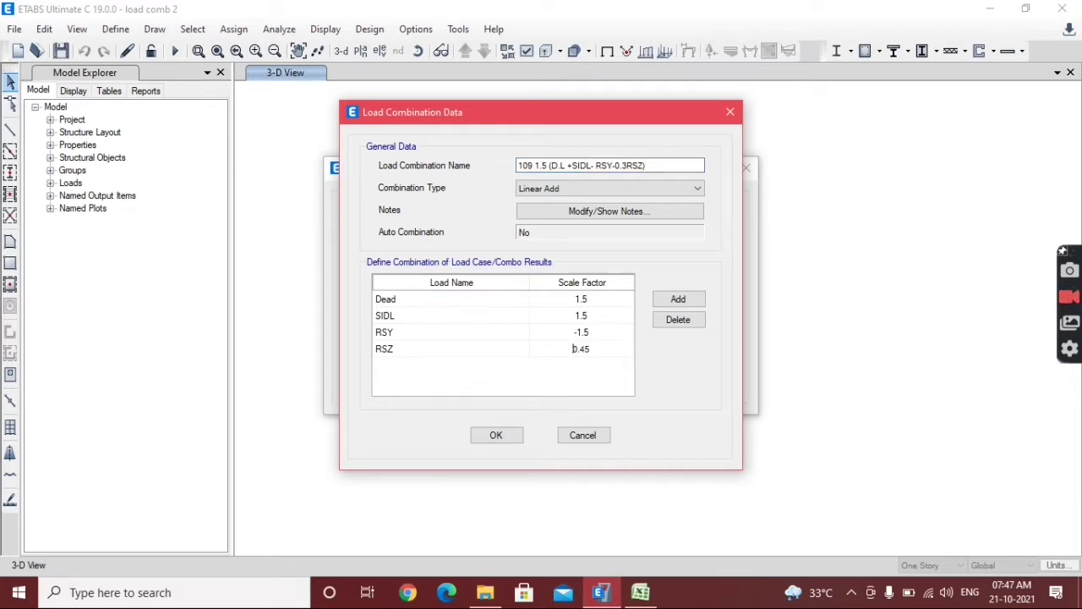
left_click(506, 435)
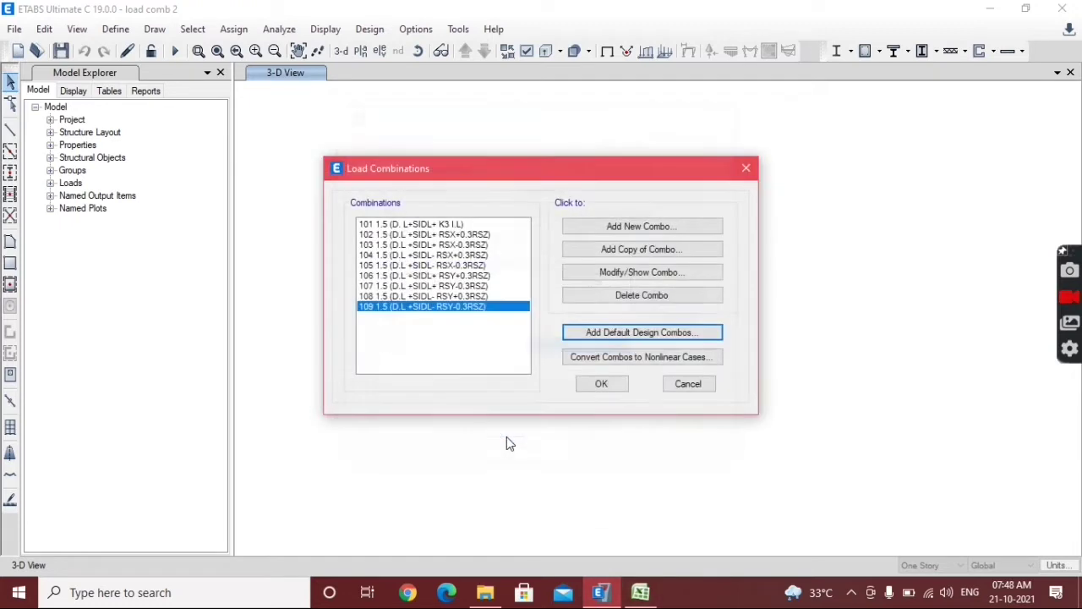
Step: Add a copy of combination 109 and name it "110 1.2 (D.L + SIDL + K3 I.L", taking the expression from the LOAD COMB 110 row in Excel
left_click(631, 273)
left_click(640, 592)
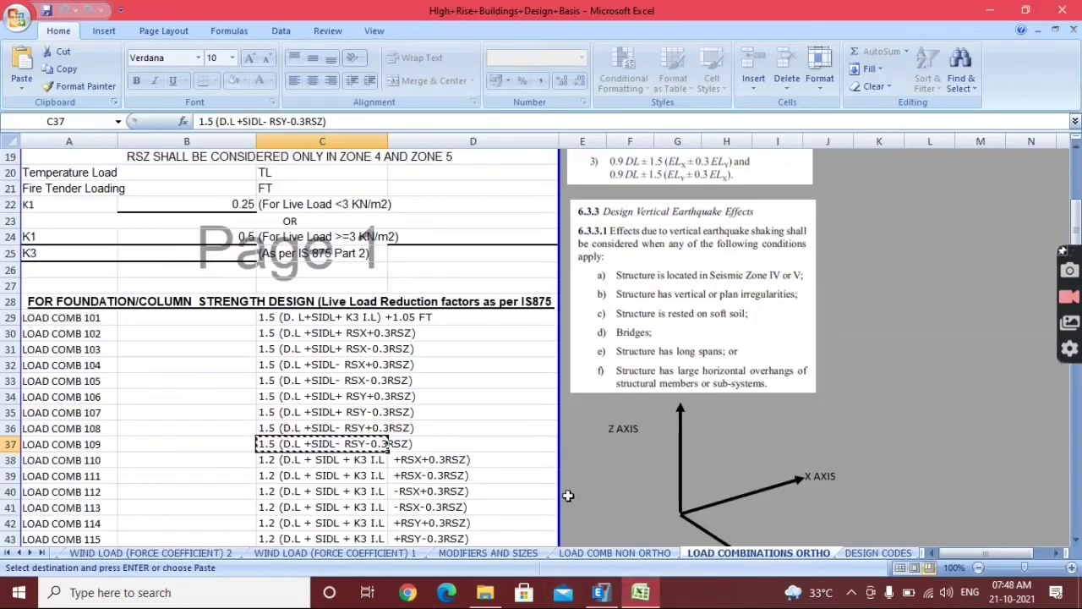
left_click(355, 462)
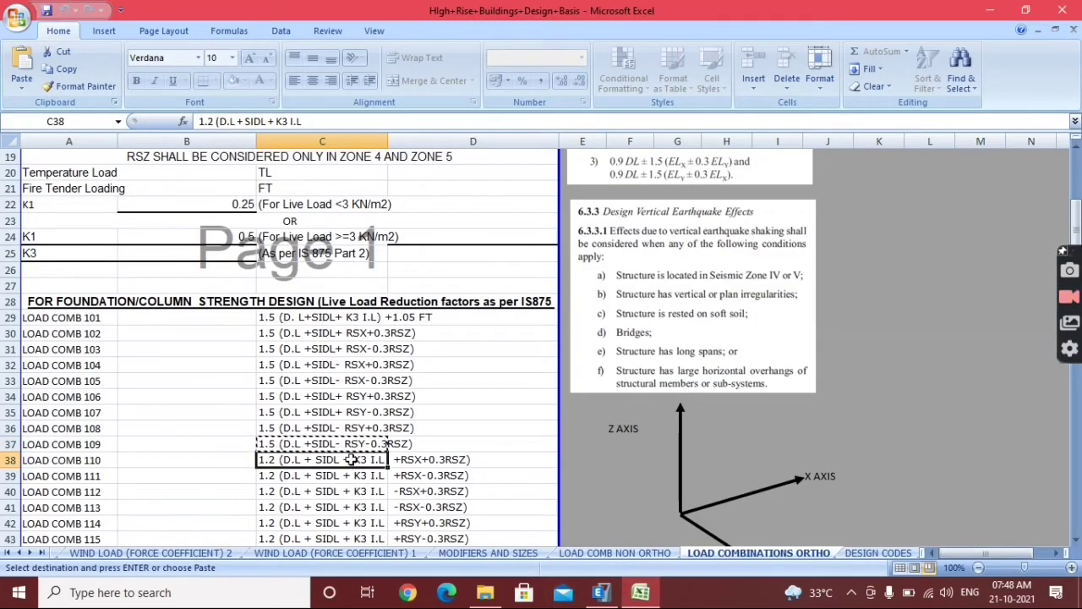
key("ctrl+c")
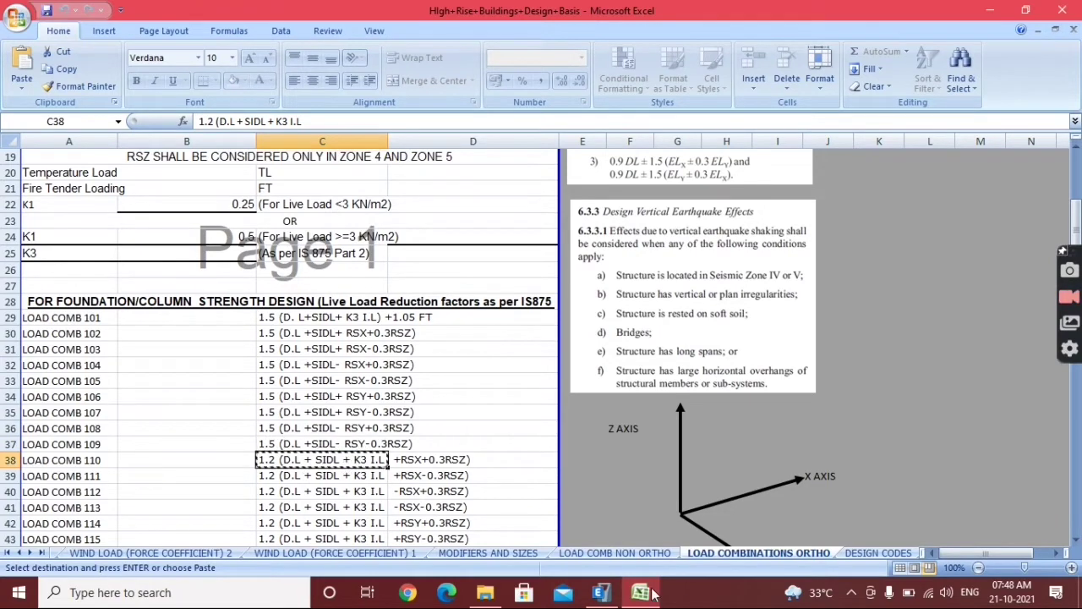
left_click(601, 592)
left_click(588, 167)
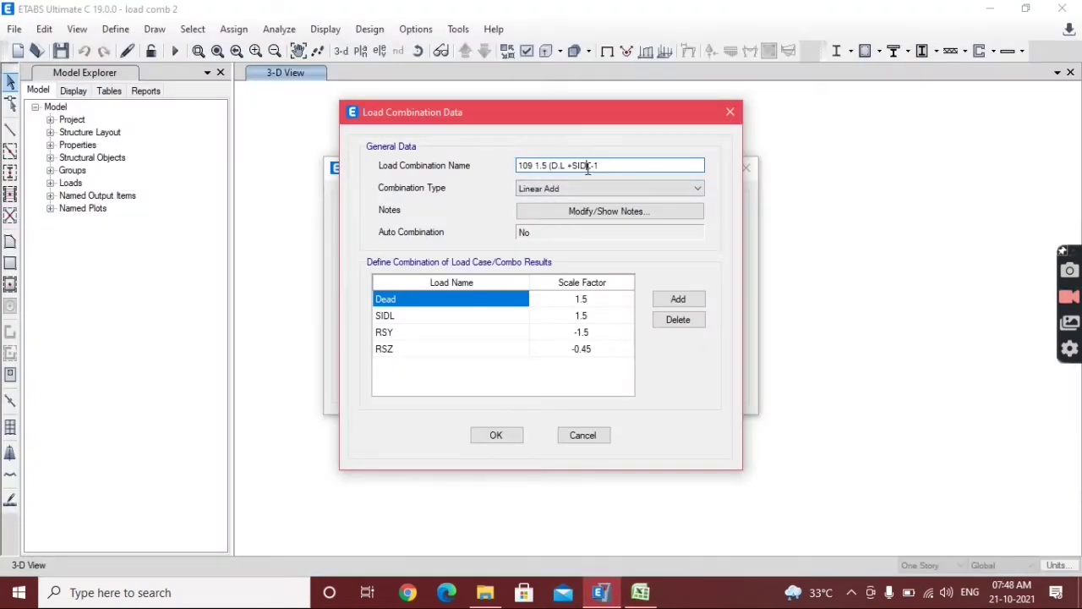
left_click_drag(590, 163, 534, 165)
type("110")
key("ctrl+v")
Step: Replace the RSY load in combination 110 with the Live load
left_click(419, 346)
left_click(405, 334)
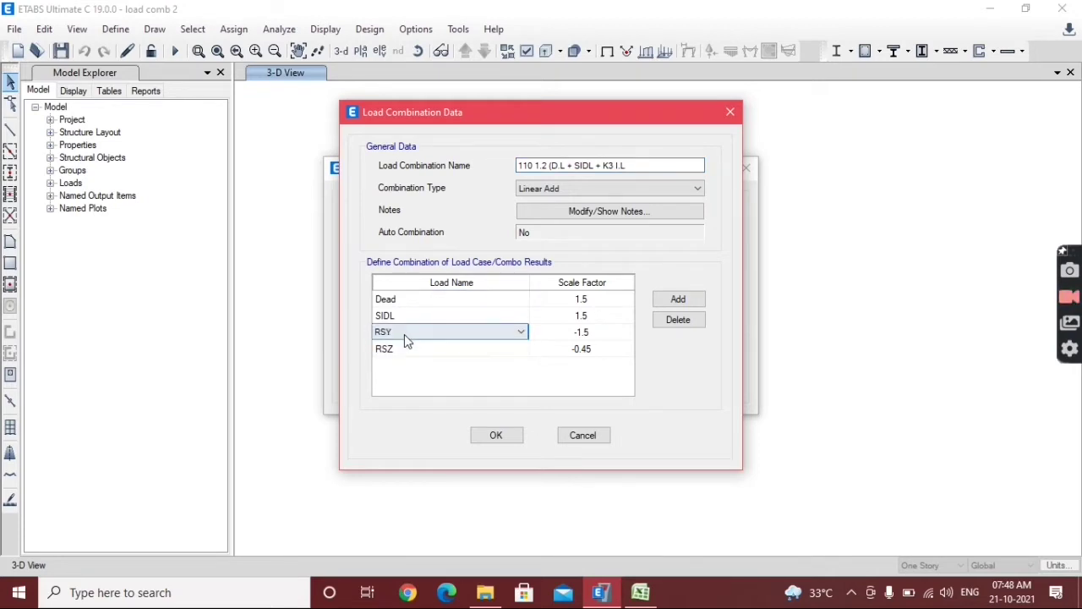
left_click(404, 334)
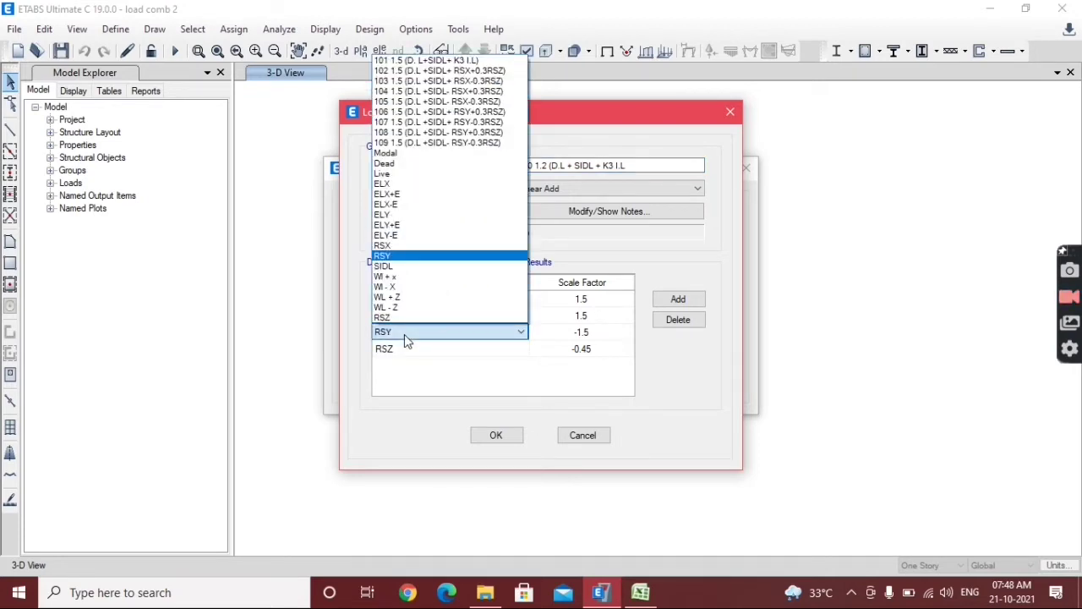
key("l")
key("Return")
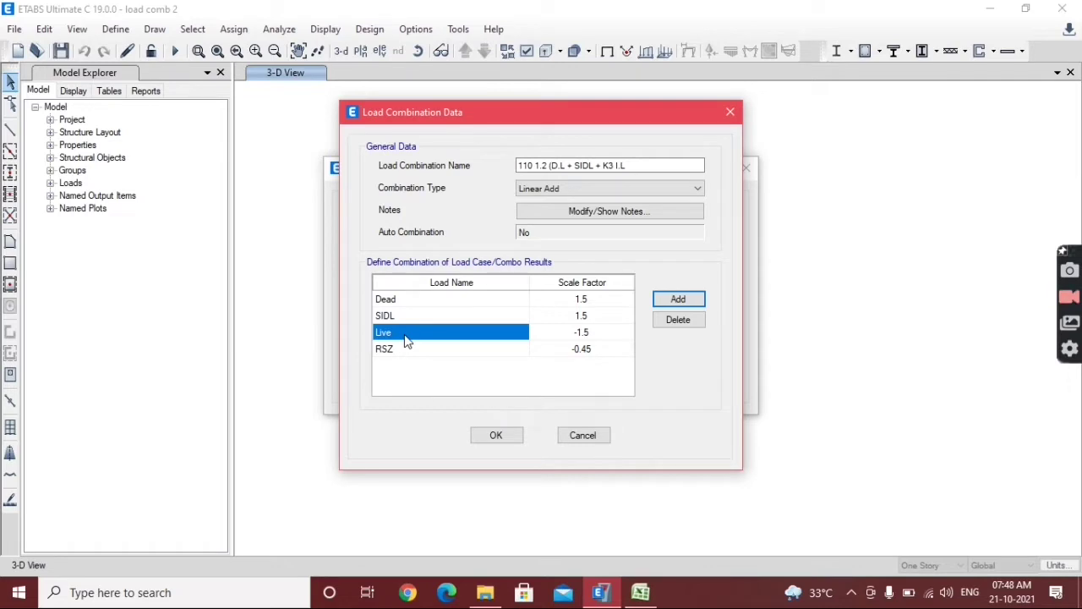
Step: Delete the RSZ load from combination 110, set the Live scale factor to 0.72 (1.2 × 0.6) and save the combination
left_click(411, 349)
left_click(693, 324)
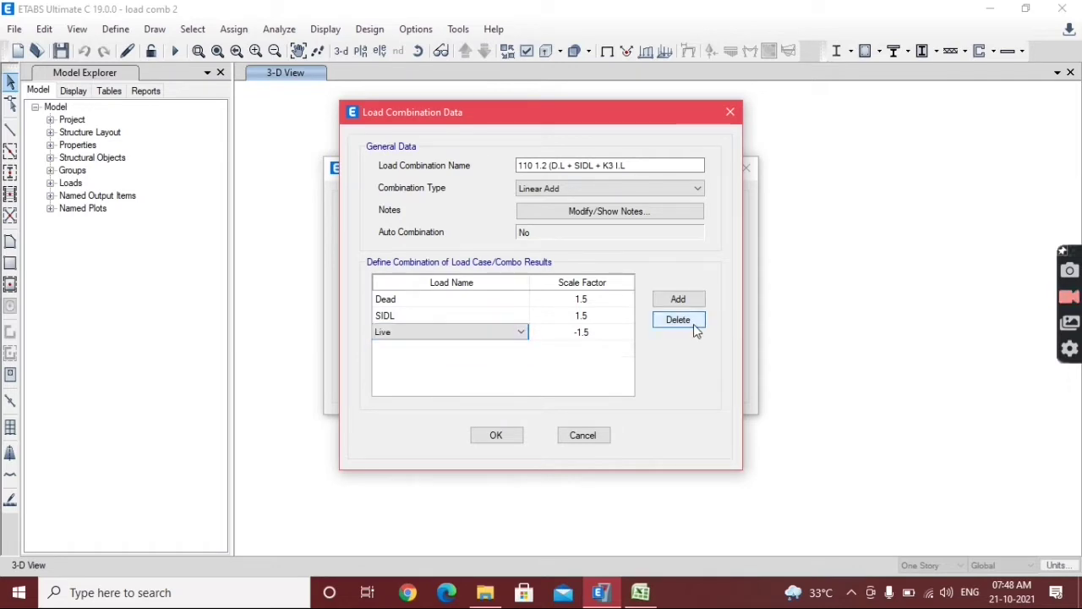
left_click(582, 333)
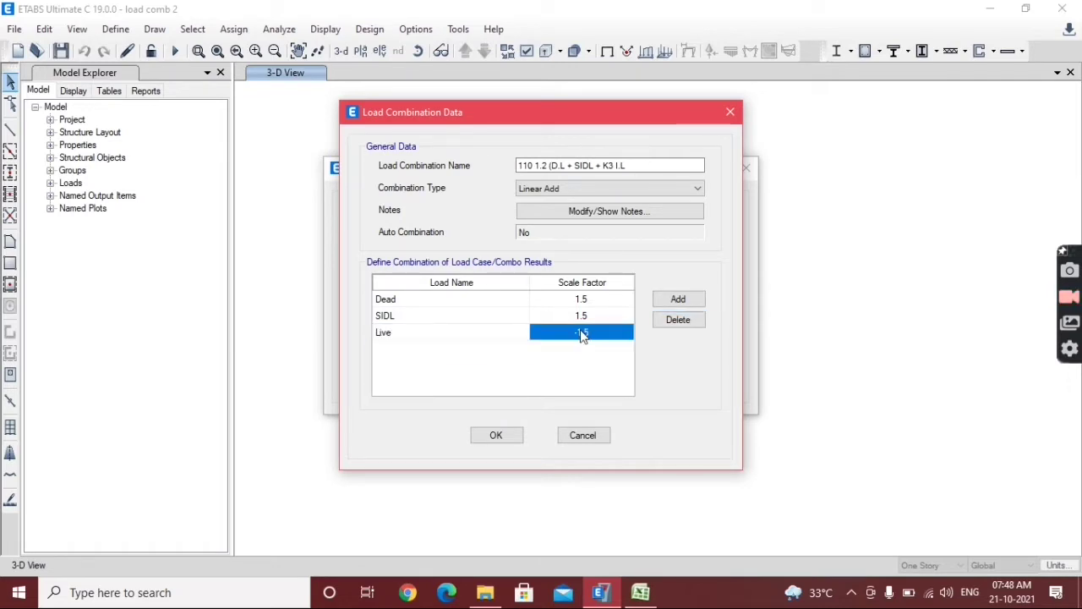
type("0.3")
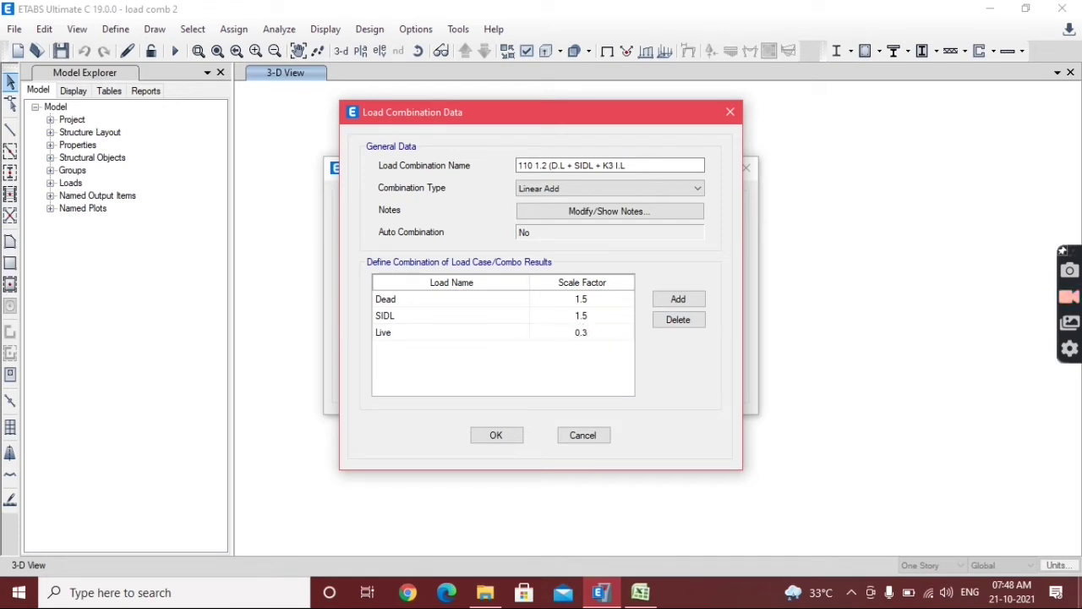
type("1")
key("BackSpace")
key("BackSpace")
type("6'1.2")
left_click(505, 332)
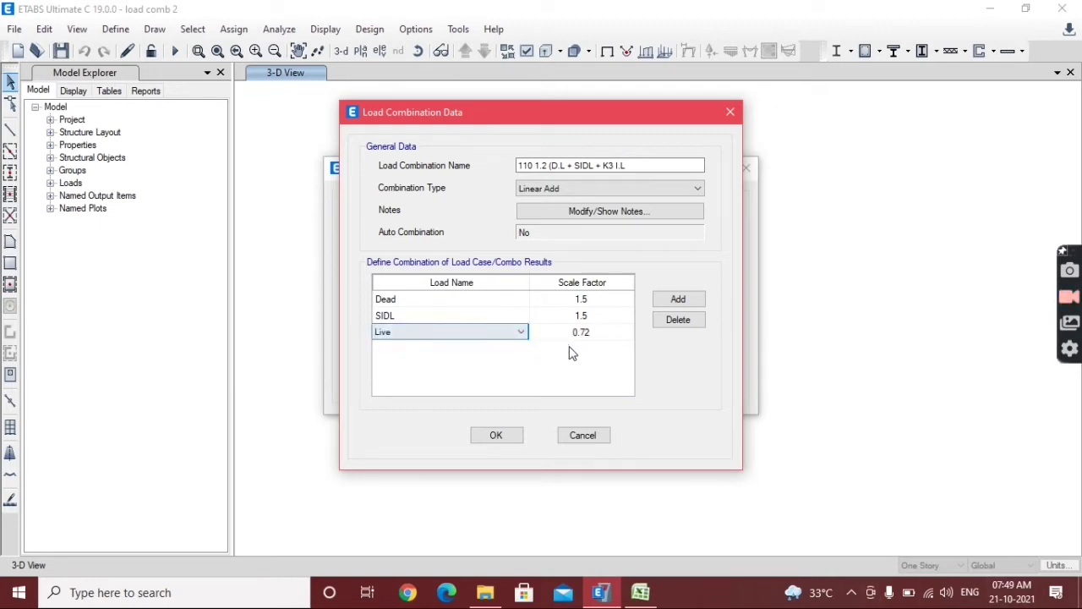
left_click(504, 434)
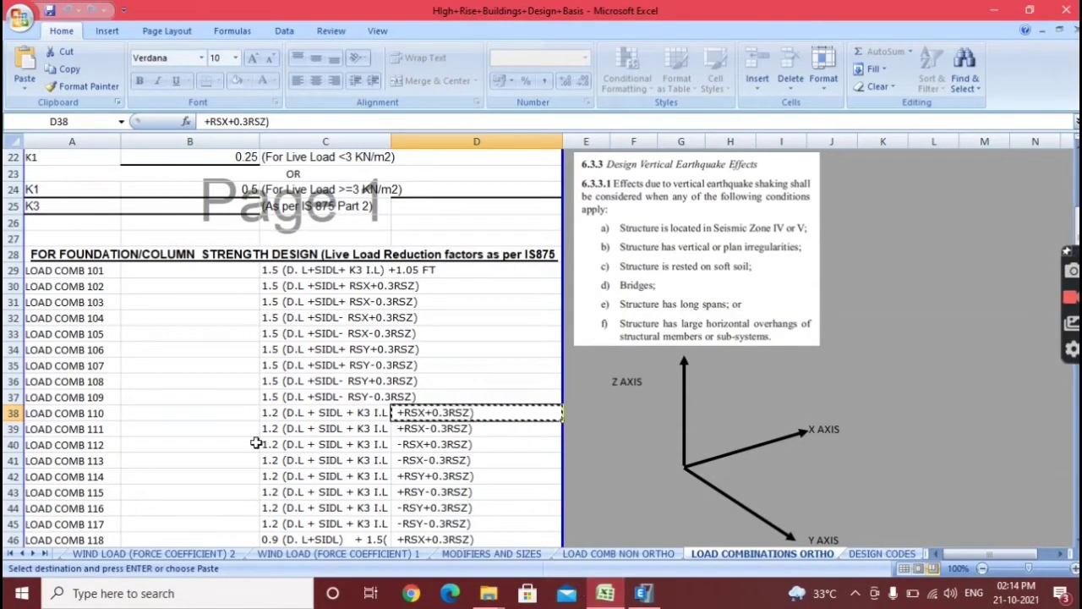
left_click(285, 399)
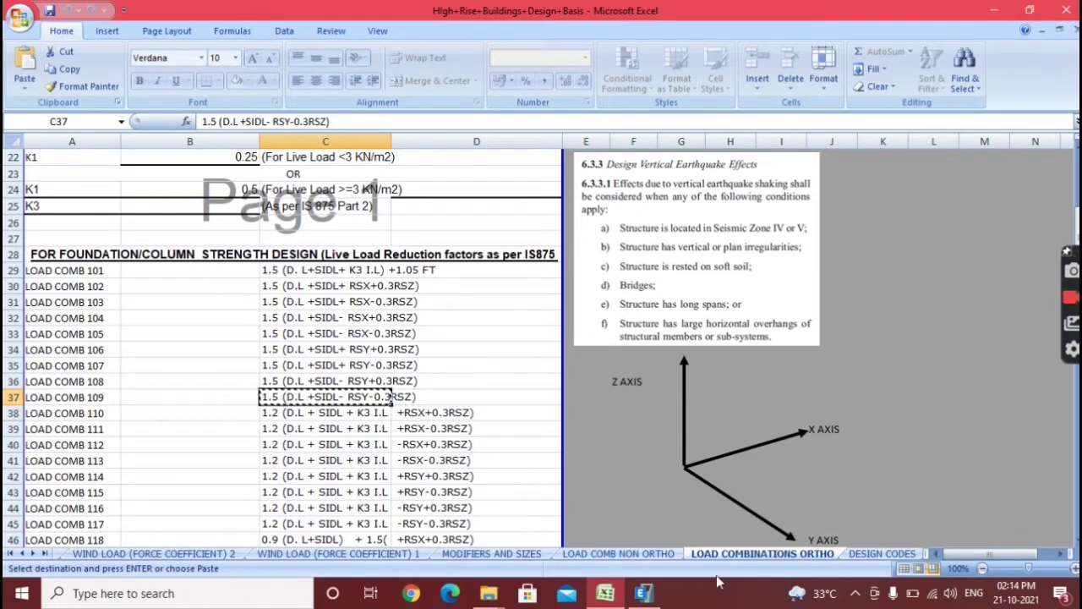
key("ctrl+c")
key("alt+Tab")
left_click(681, 166)
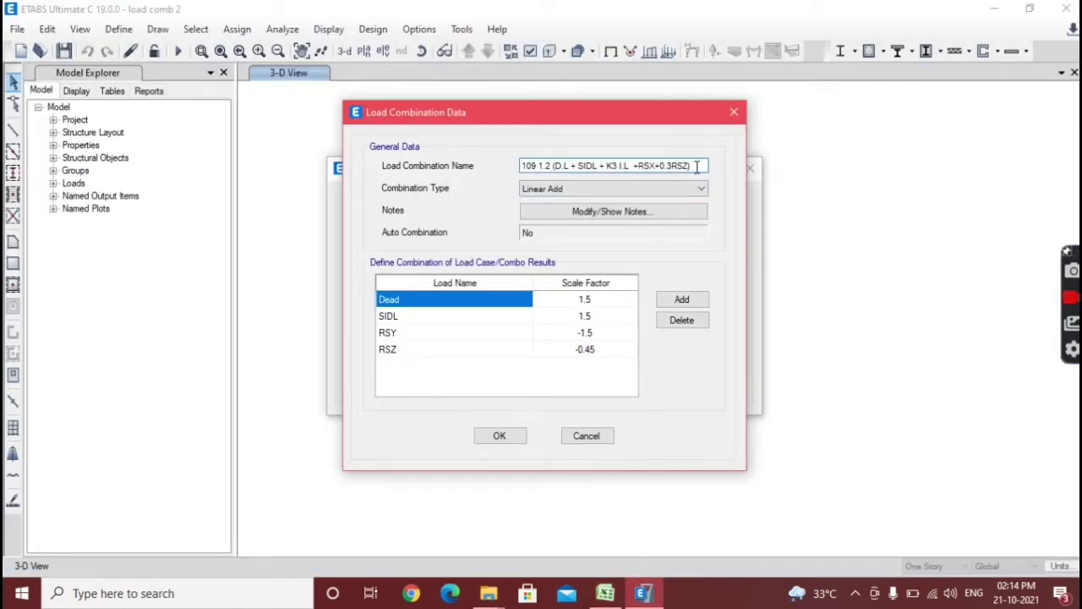
left_click_drag(692, 167, 541, 169)
key("ctrl+v")
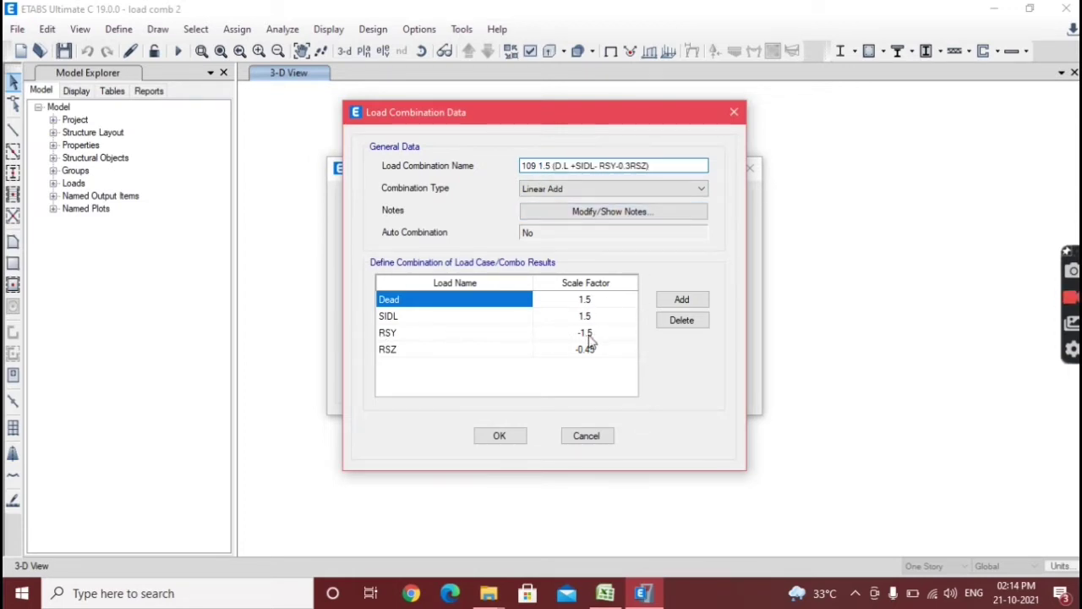
left_click(735, 119)
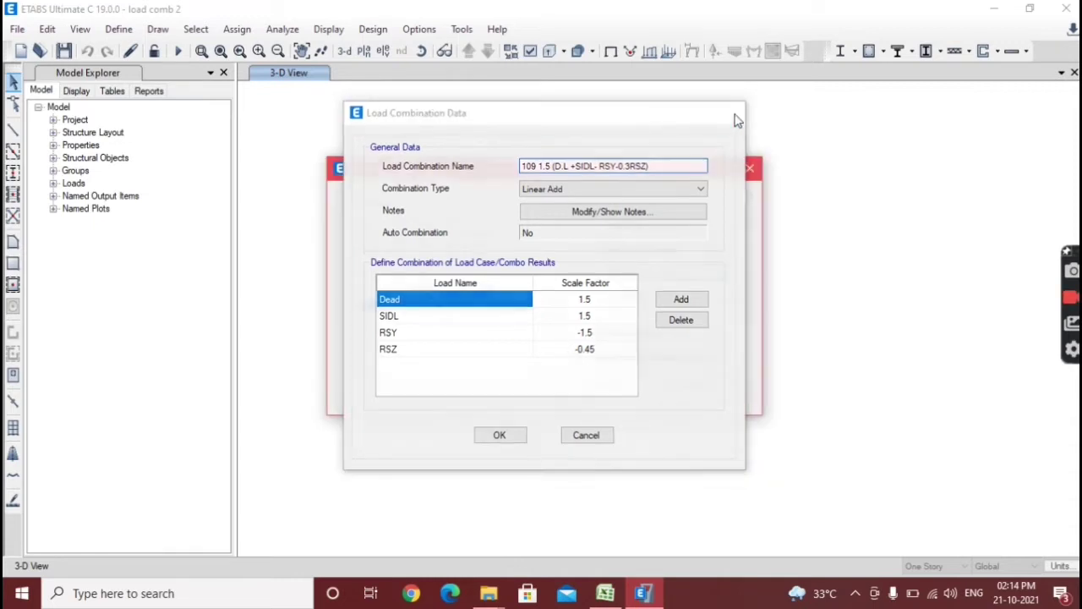
Step: Add a copy of combination 109 and name it "110 1.2 (D.L + SIDL + K3 I.L +RSX+0.3RSZ)", copying the full LOAD COMB 110 expression from Excel
left_click(634, 249)
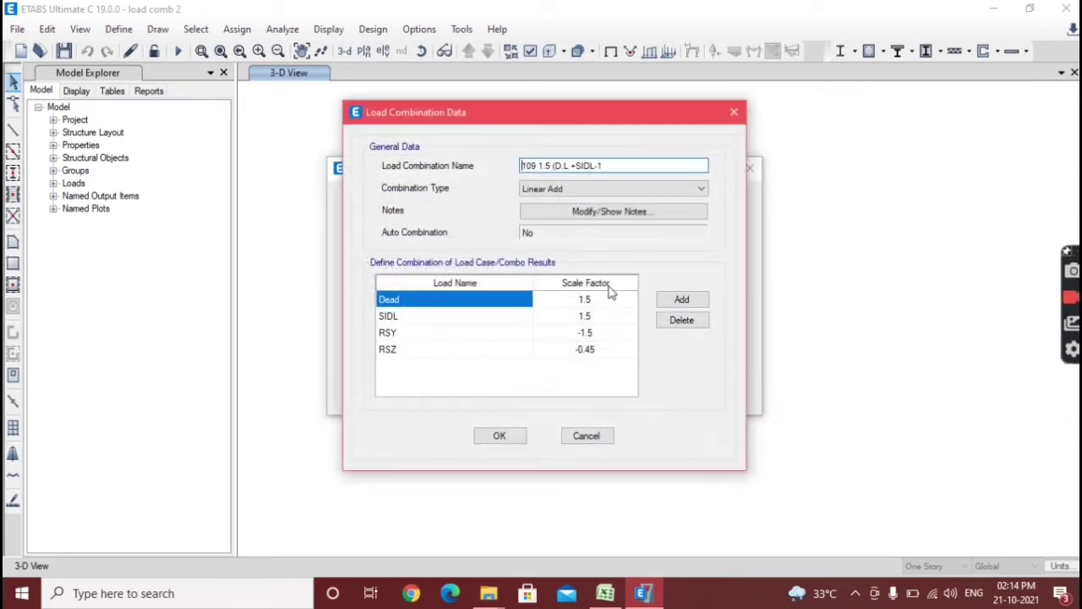
left_click_drag(634, 170, 442, 177)
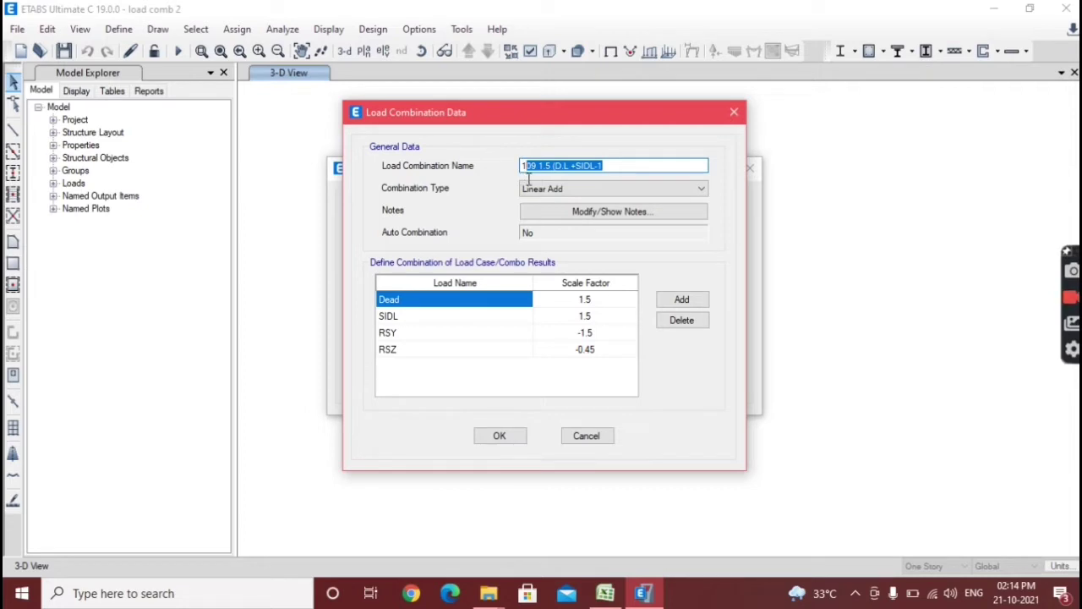
type("110")
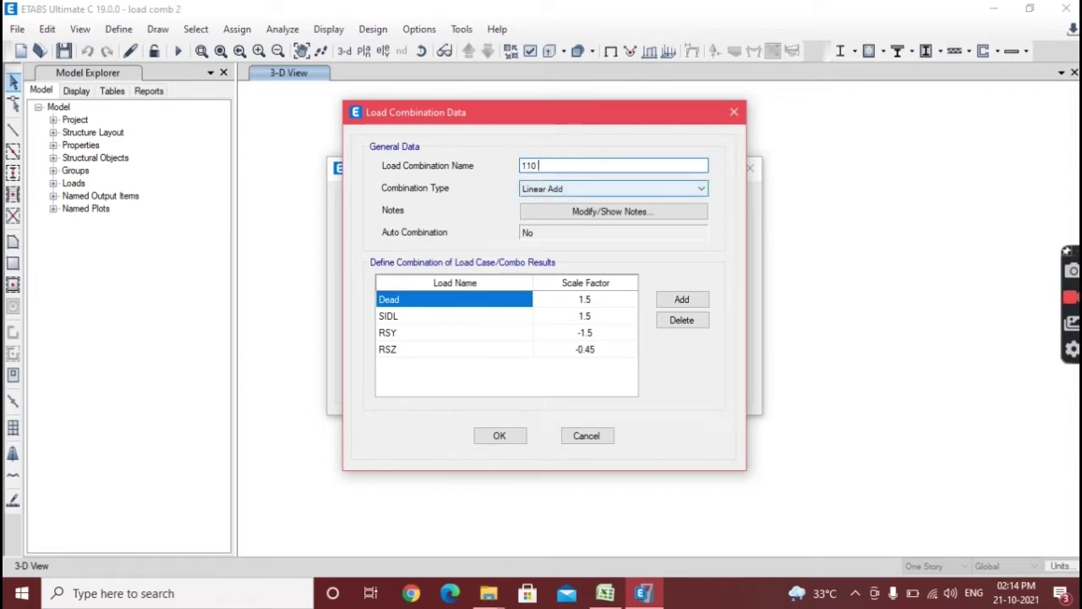
left_click(604, 593)
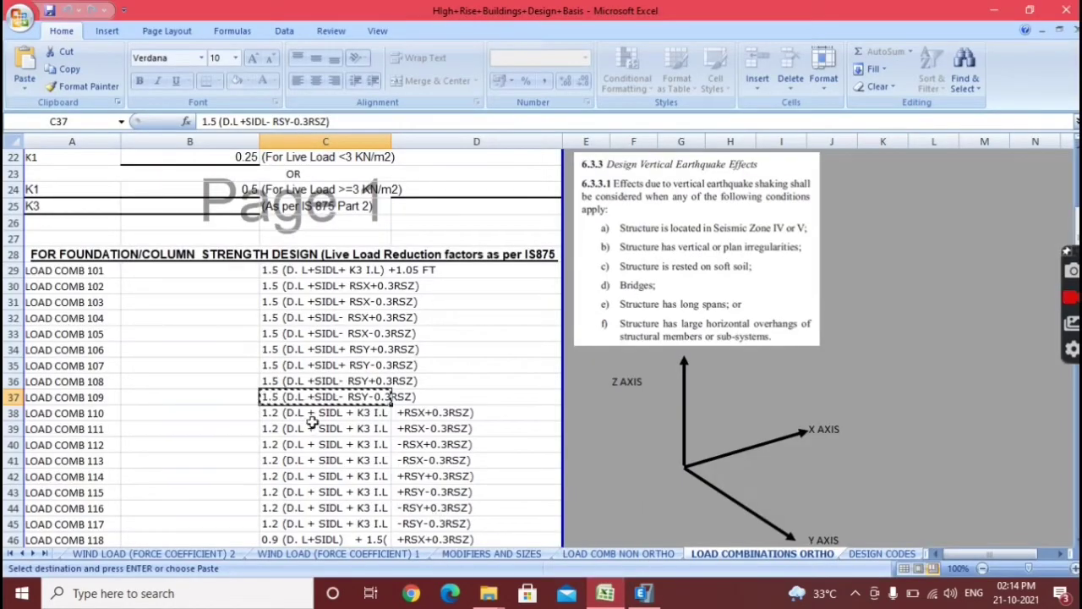
key("Down")
key("Down")
key("Down")
key("Down")
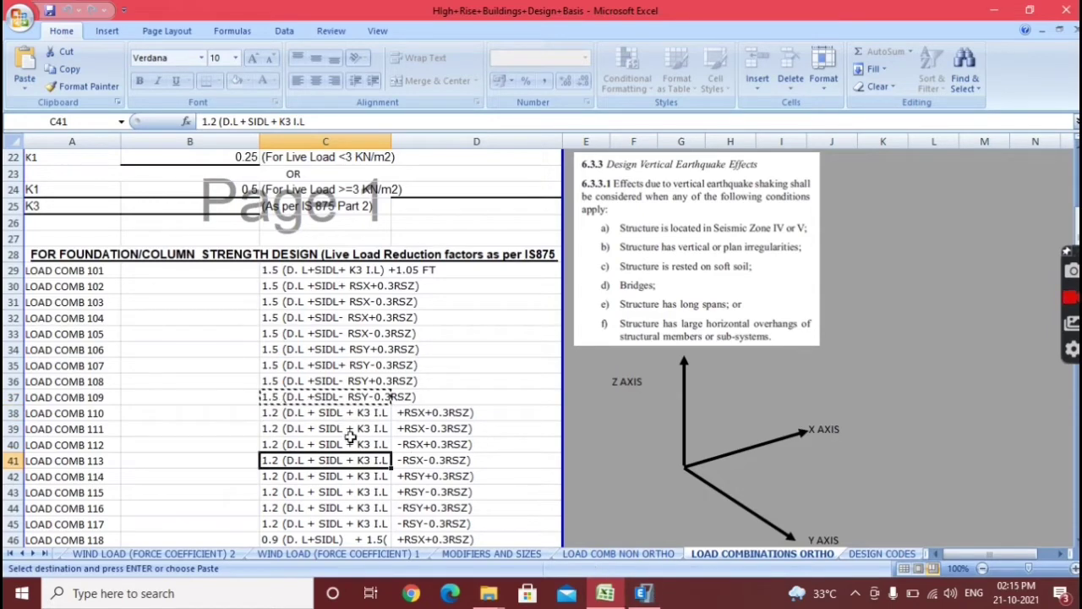
left_click_drag(337, 415, 460, 416)
key("ctrl+c")
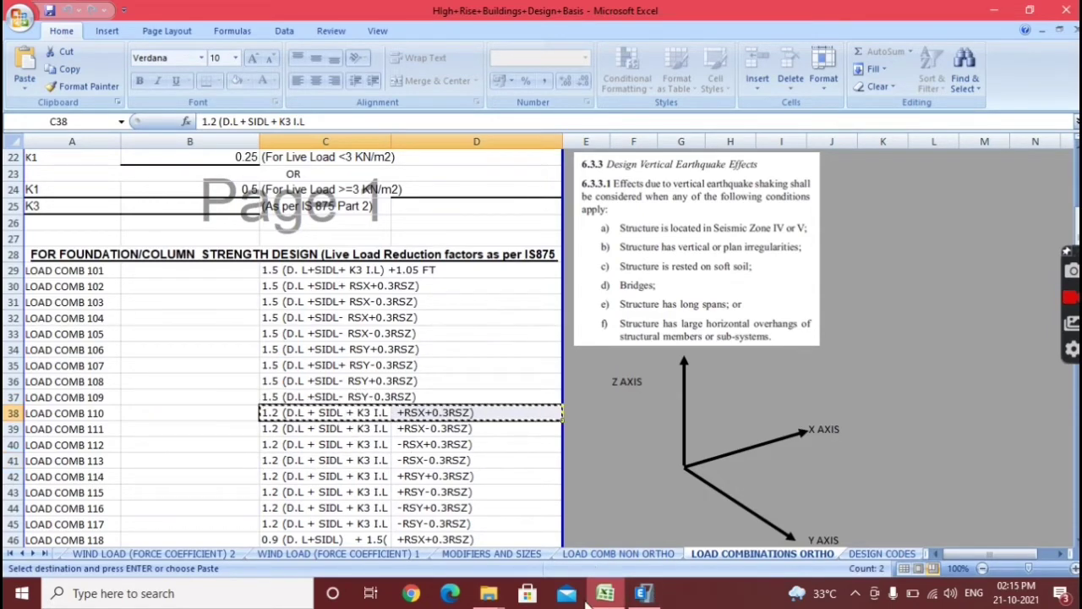
left_click(643, 593)
type("110")
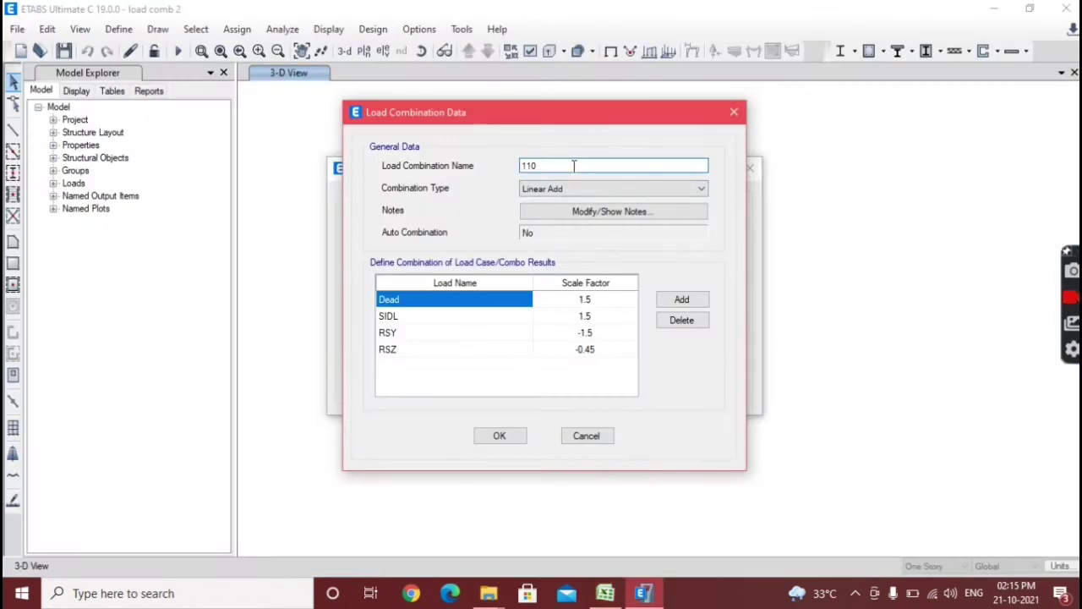
key("ctrl+v")
Step: Set the Dead and SIDL scale factors of combination 110 to 1.2
left_click(587, 300)
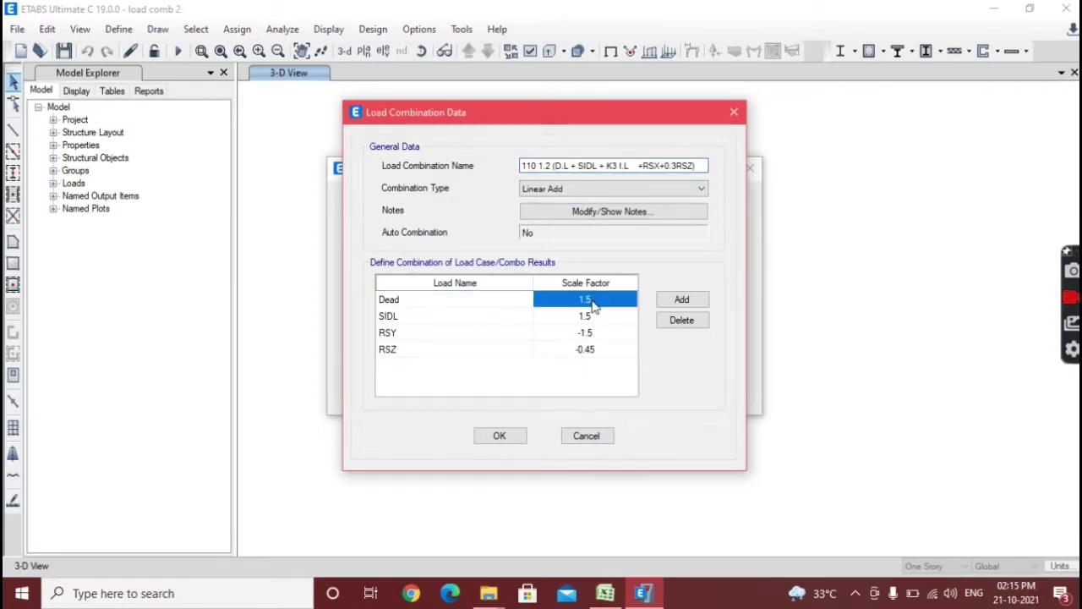
left_click(590, 301)
key("BackSpace")
type("2")
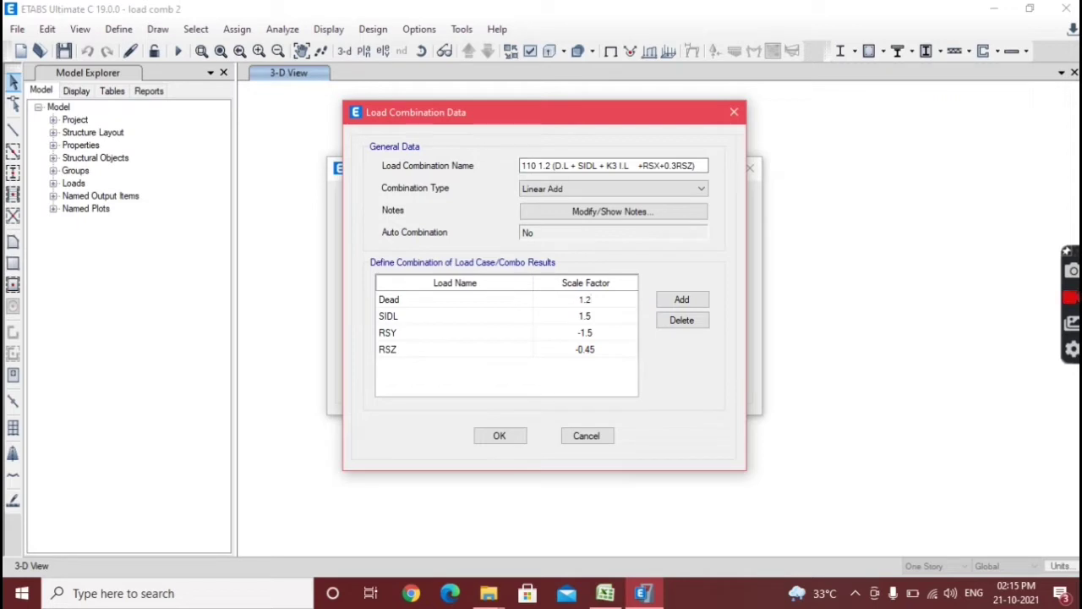
left_click(586, 316)
left_click(592, 315)
key("BackSpace")
key("BackSpace")
type(".2")
Step: Replace the RSY load in combination 110 with Live and set its scale factor to 0.72 (1.2 × 0.6)
left_click(404, 335)
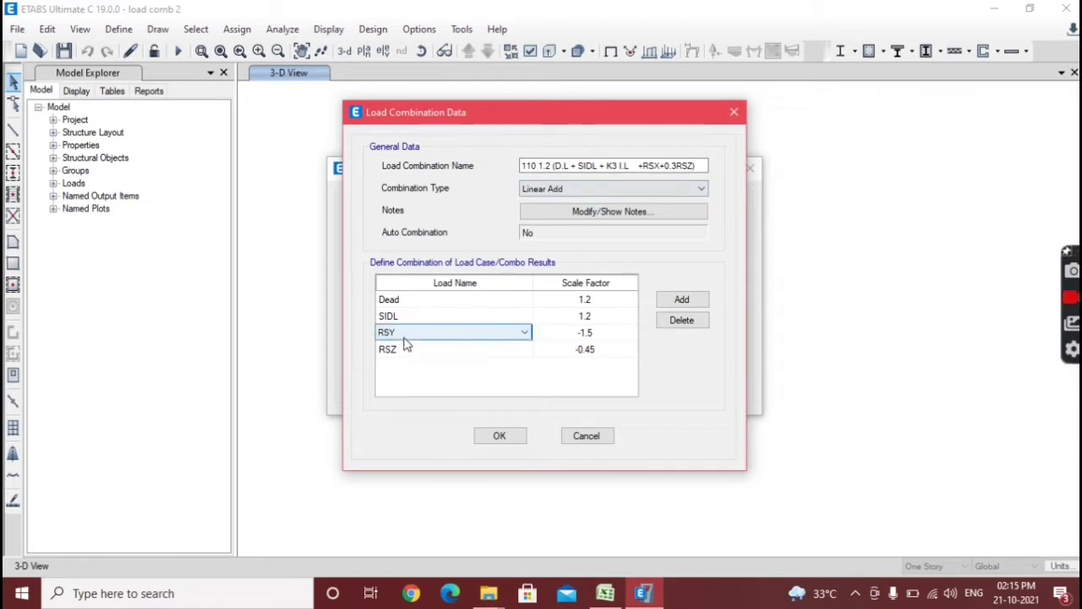
left_click(405, 335)
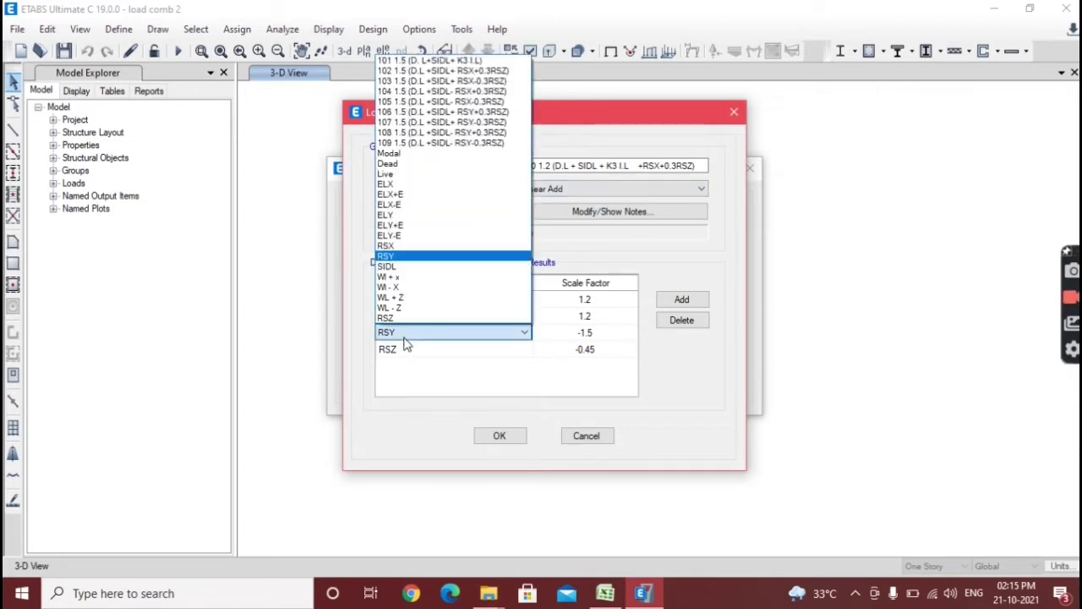
left_click(404, 174)
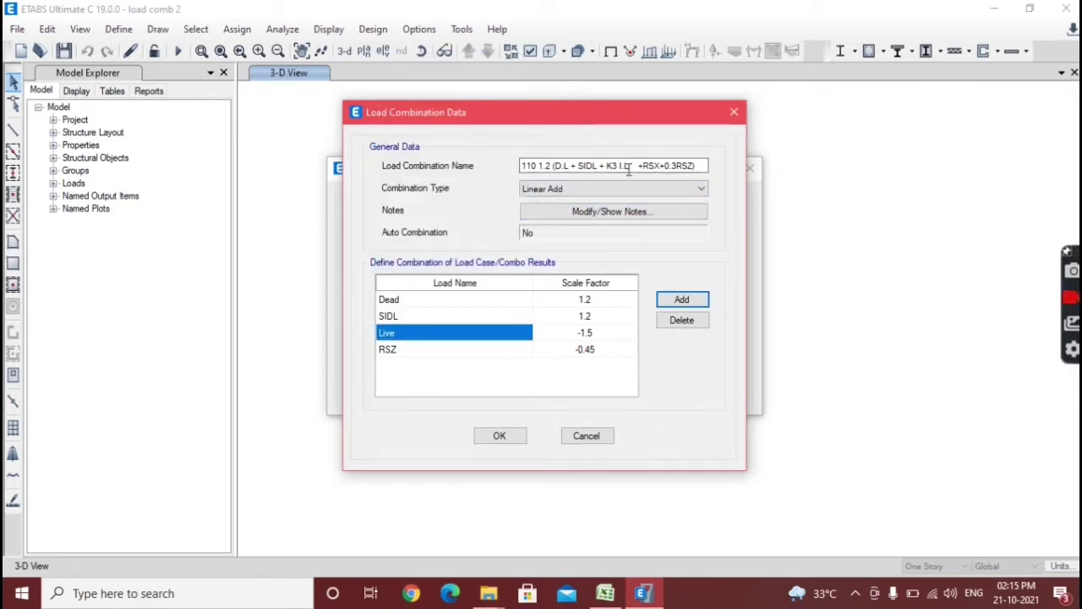
left_click(595, 336)
left_click(594, 335)
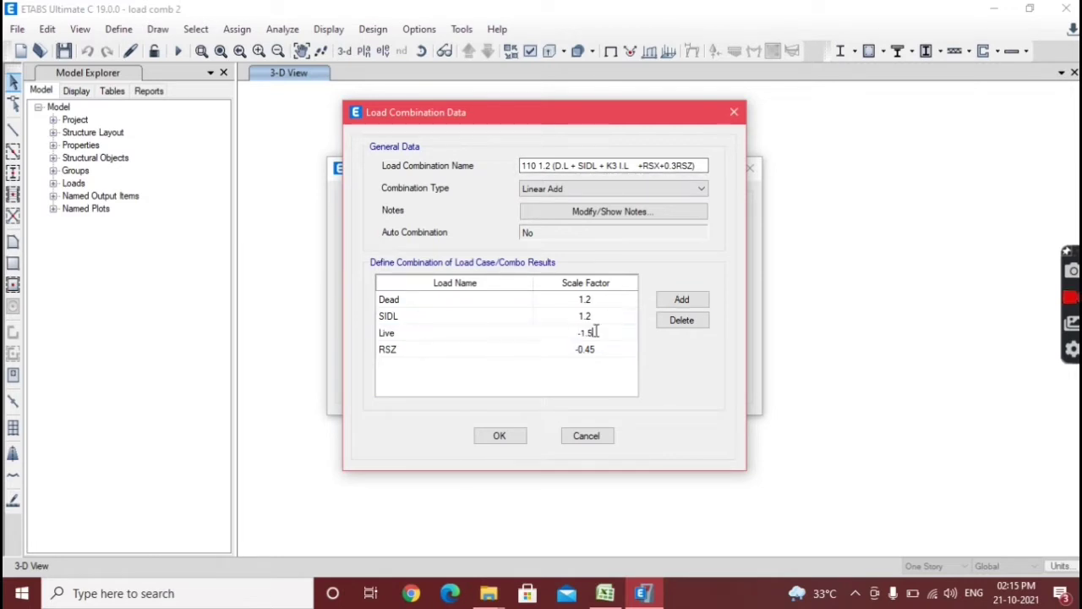
key("BackSpace")
key("BackSpace")
key("BackSpace")
key("BackSpace")
type("1.2*0.3")
key("BackSpace")
type("6")
key("Return")
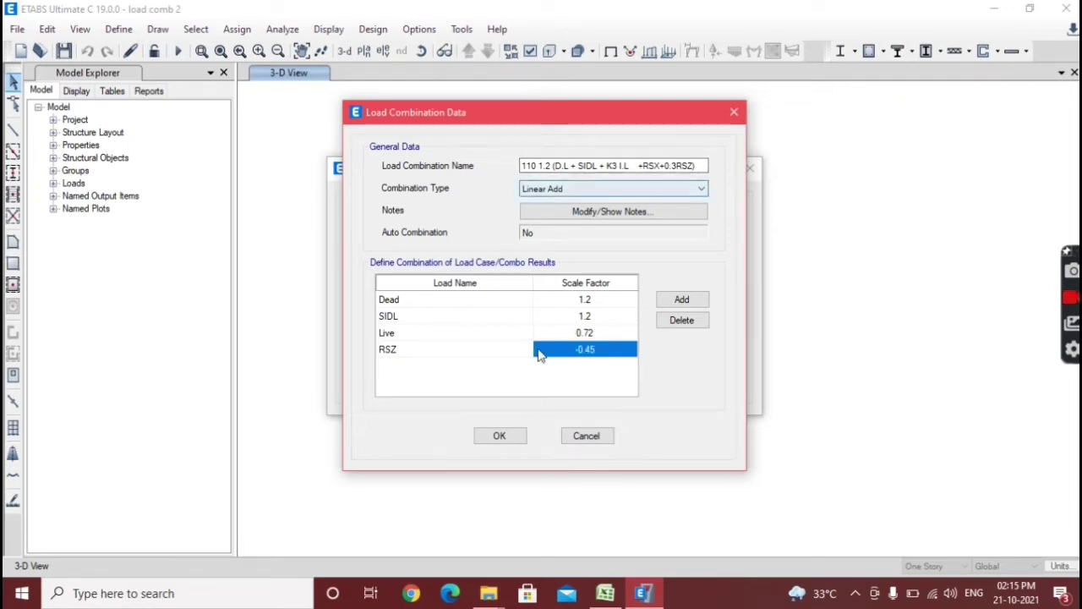
Step: Replace the RSZ load in combination 110 with RSX and set its scale factor to 1.2
left_click(428, 356)
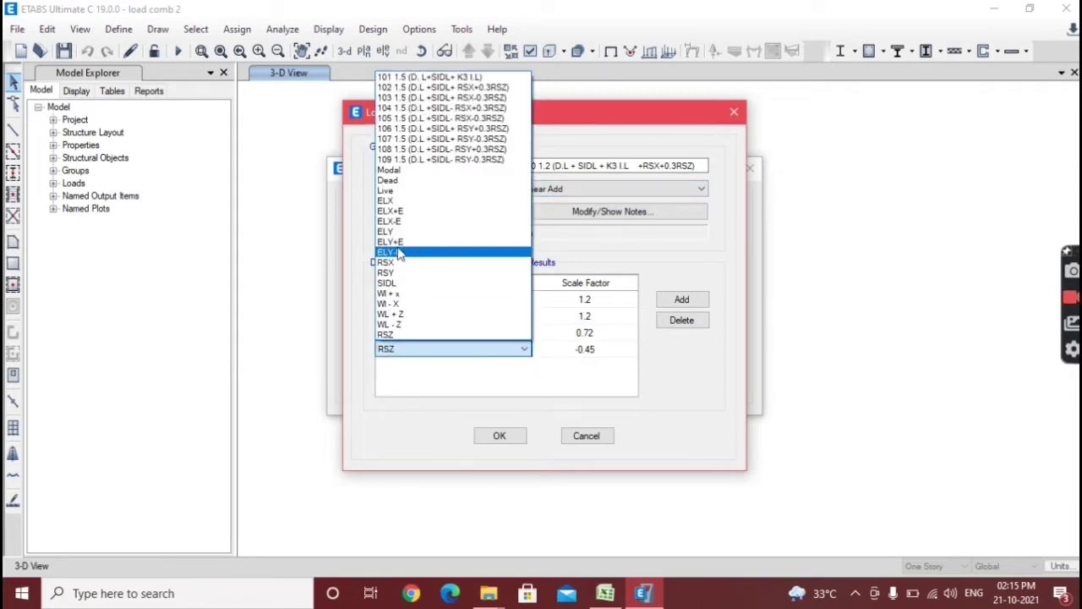
left_click(403, 269)
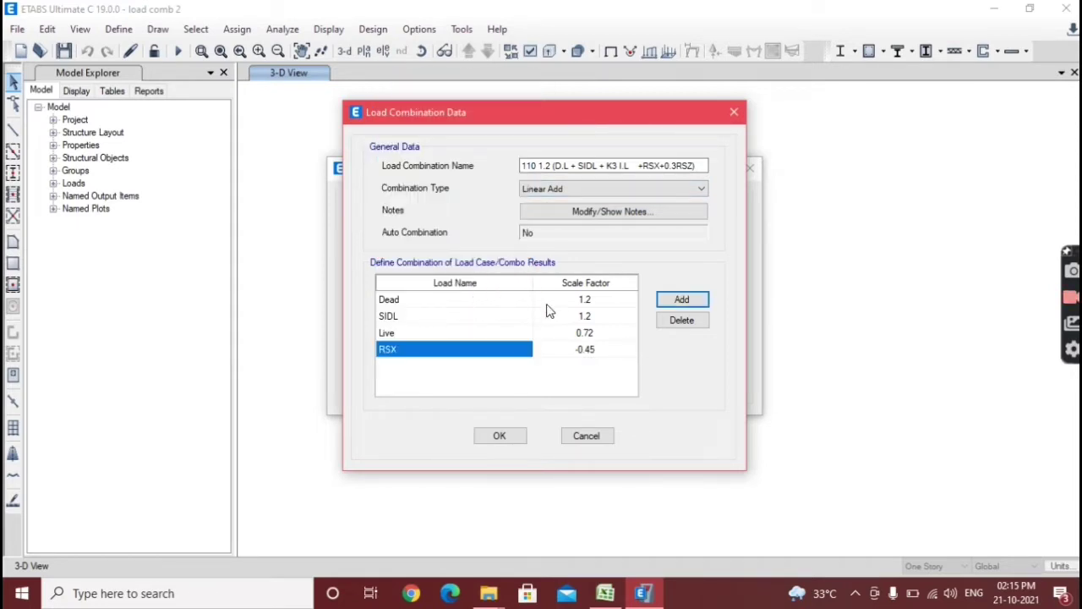
left_click(588, 351)
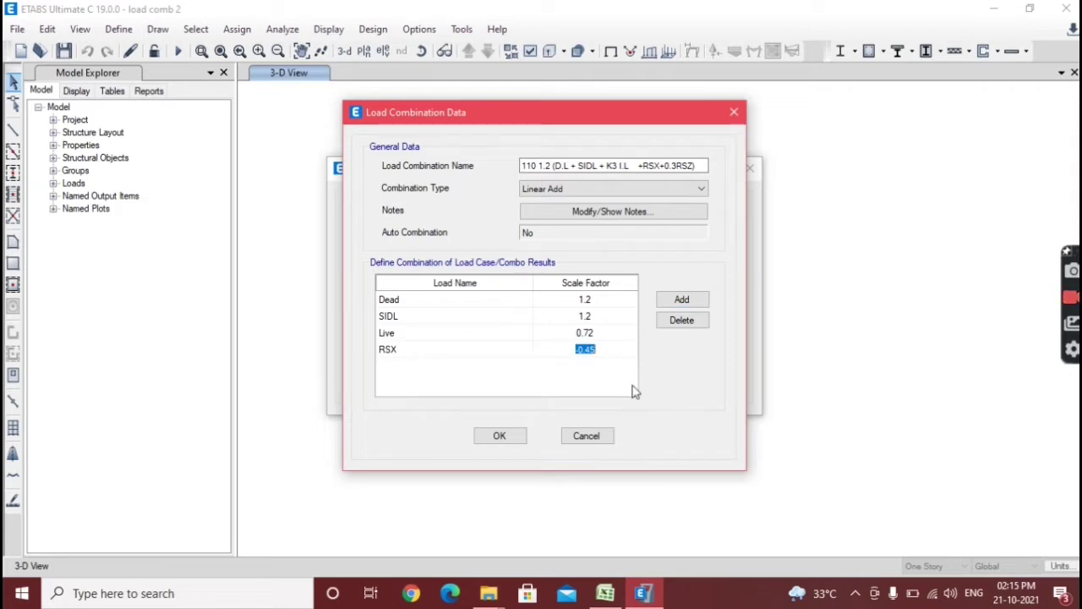
type("1.2")
Step: Add an RSZ load to combination 110 with a scale factor of 0.36 (0.3 × 1.2) and save the combination
left_click(683, 302)
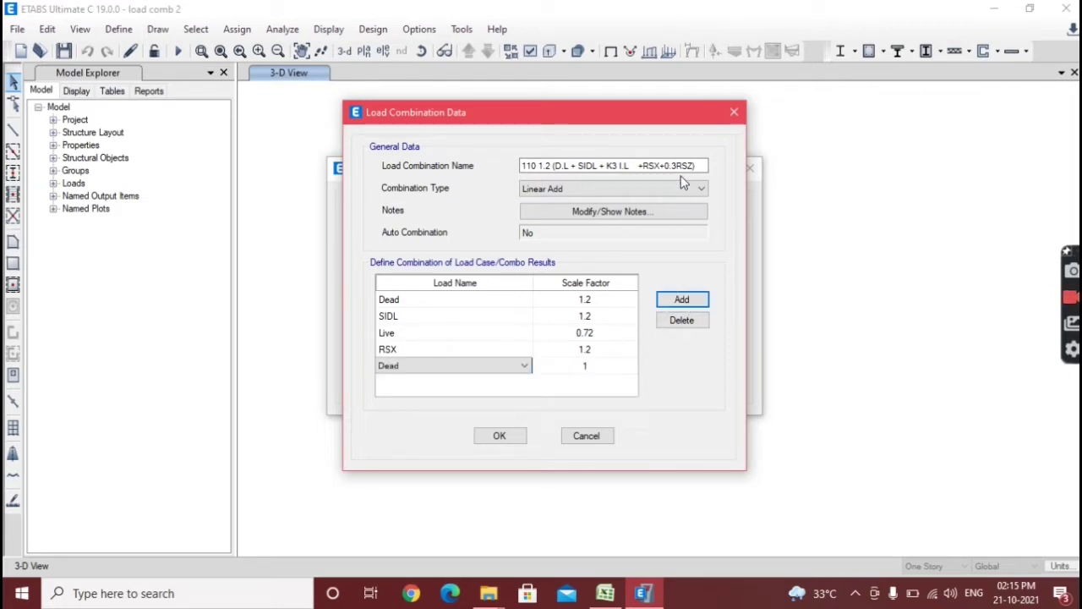
left_click(474, 372)
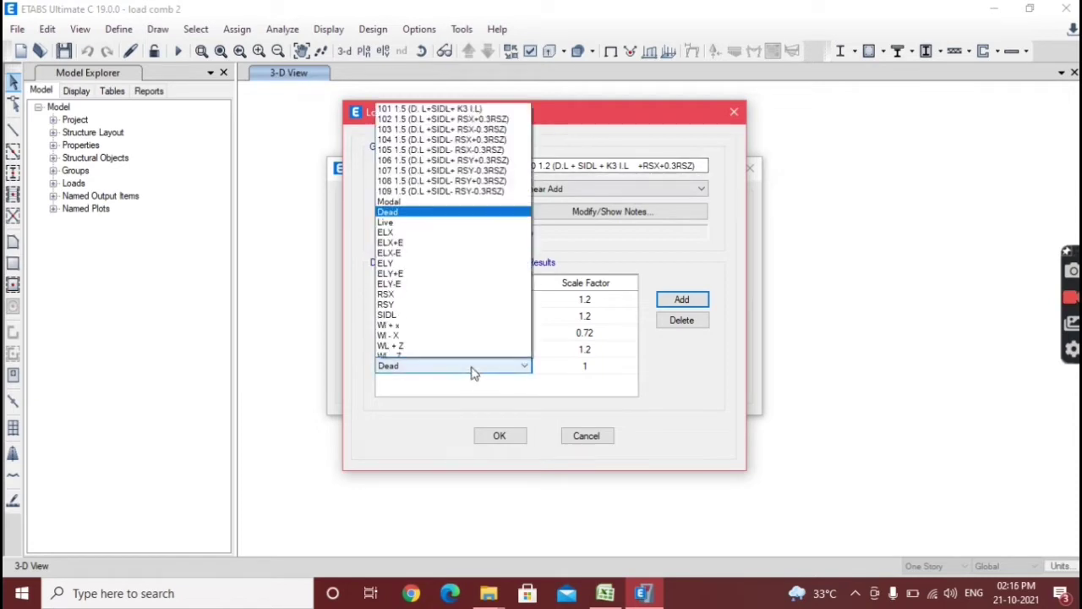
left_click(435, 354)
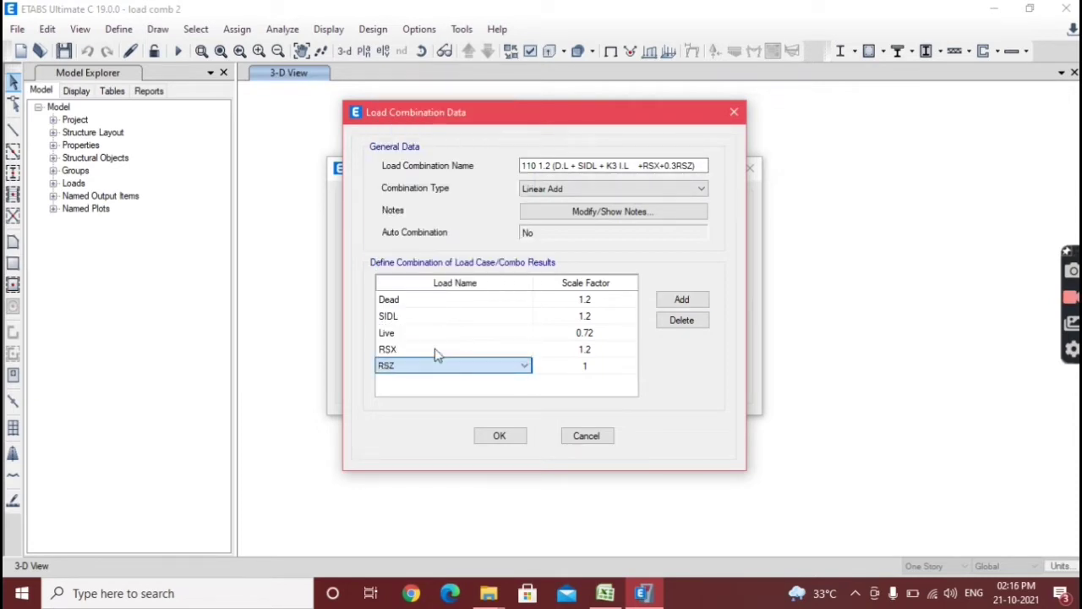
left_click(592, 372)
type("0.3")
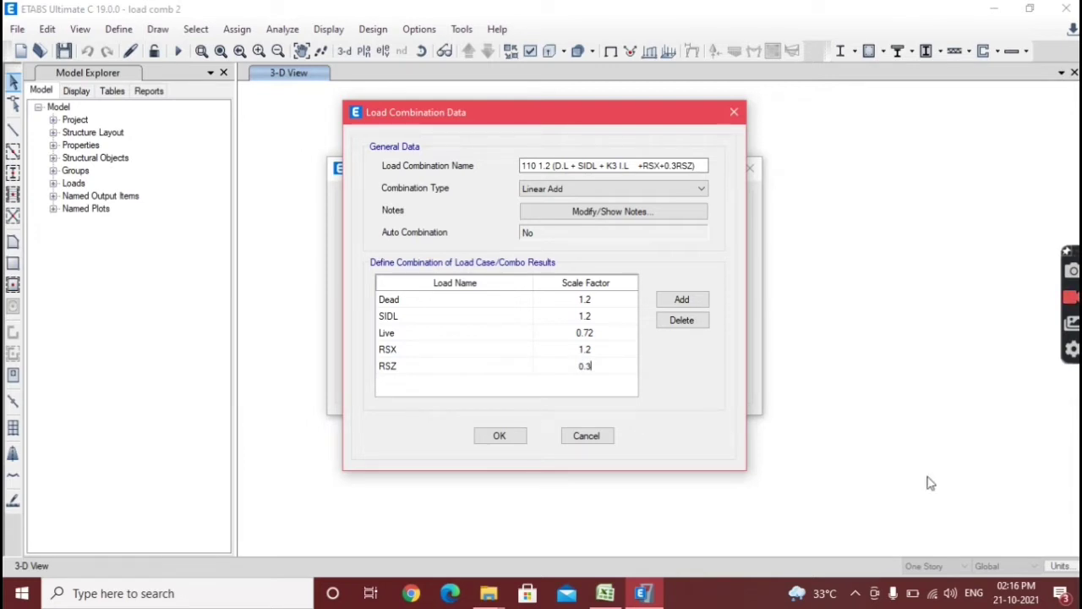
type("11.2")
key("Return")
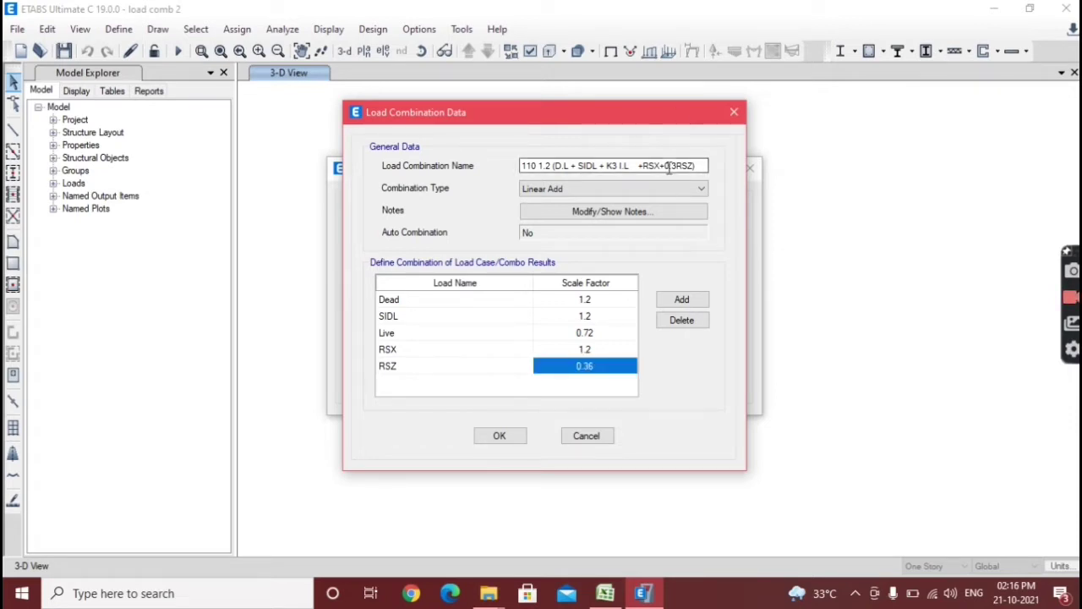
left_click(596, 365)
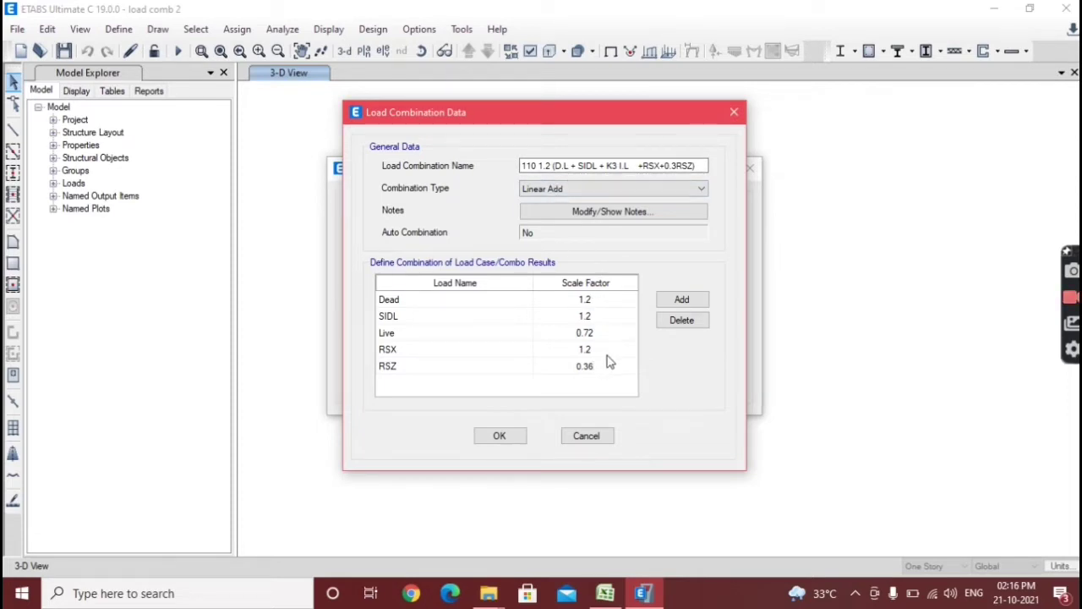
left_click(505, 436)
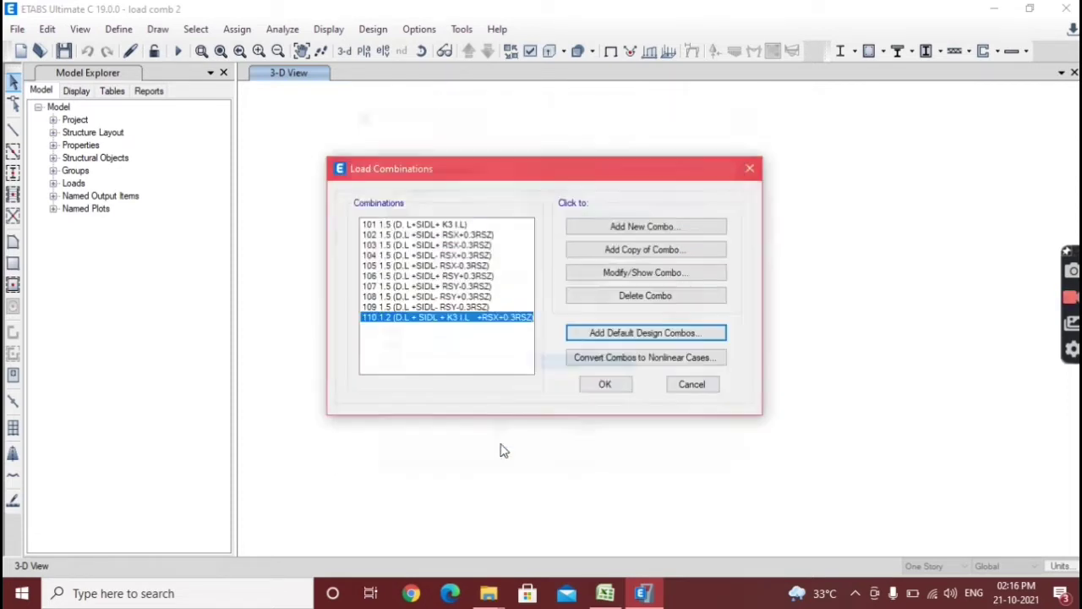
Step: Add a copy of combination 110 and name it "111 1.2 (D.L + SIDL + K3 I.L +RSX-0.3RSZ)" using the expression from the Excel sheet
left_click(626, 250)
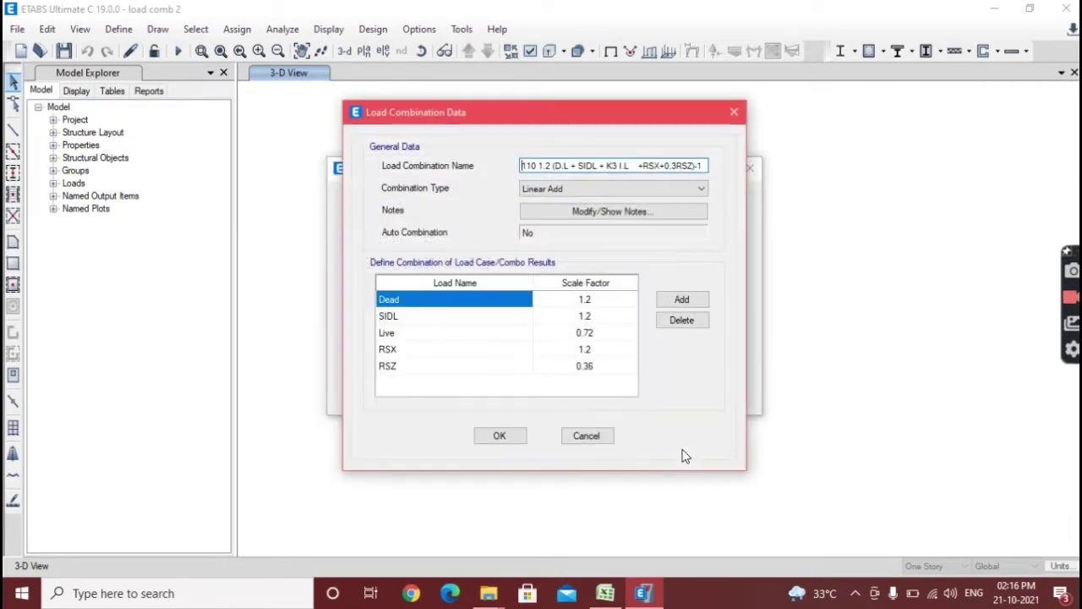
left_click(604, 593)
left_click_drag(397, 430, 435, 432)
key("ctrl+c")
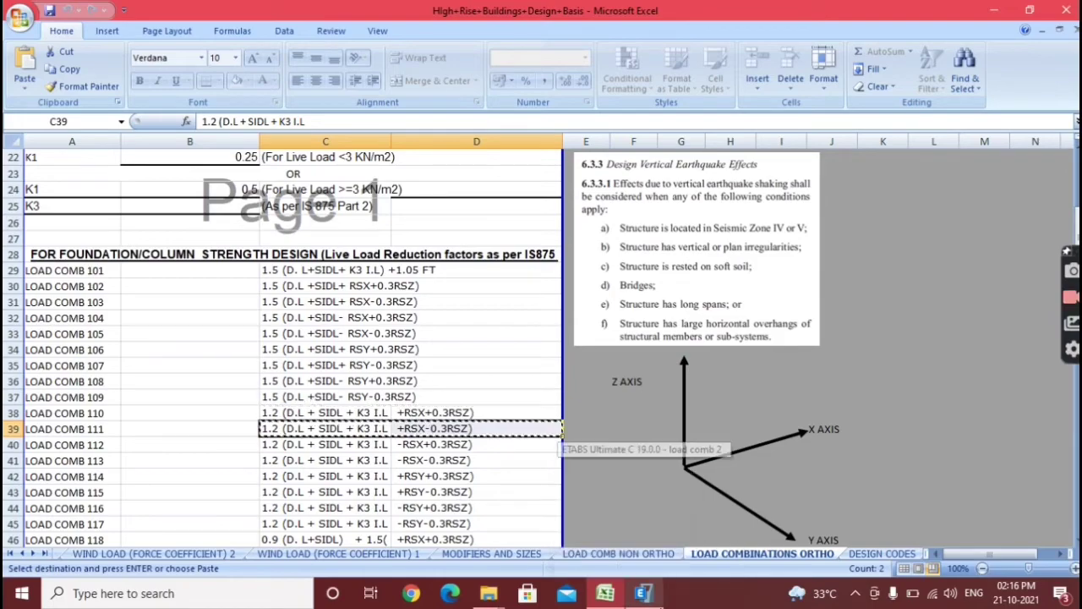
left_click(645, 592)
left_click(572, 165)
left_click_drag(534, 165, 691, 166)
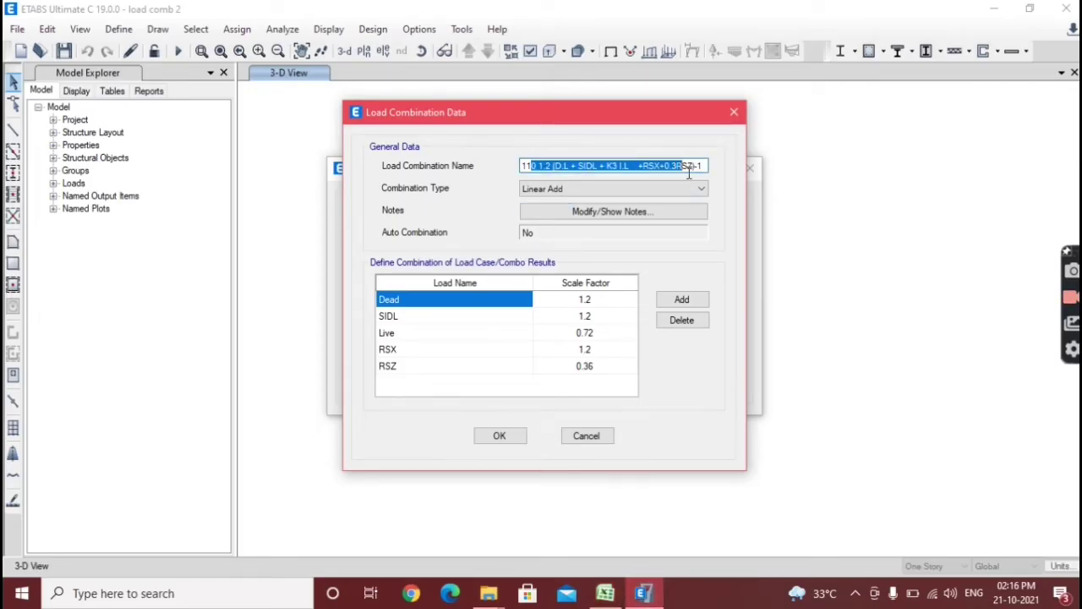
type("111")
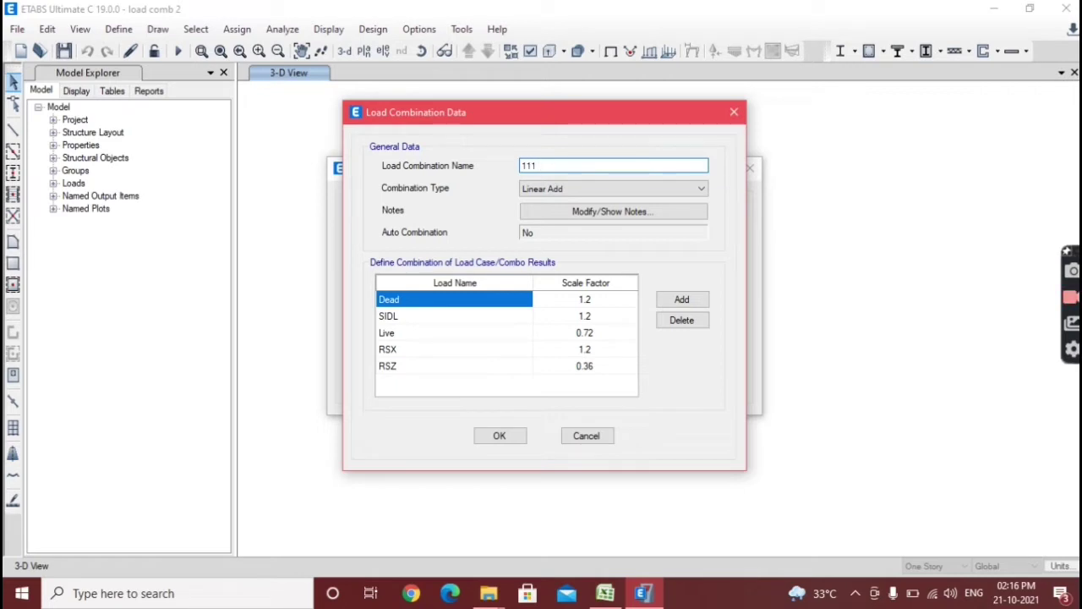
key("ctrl+v")
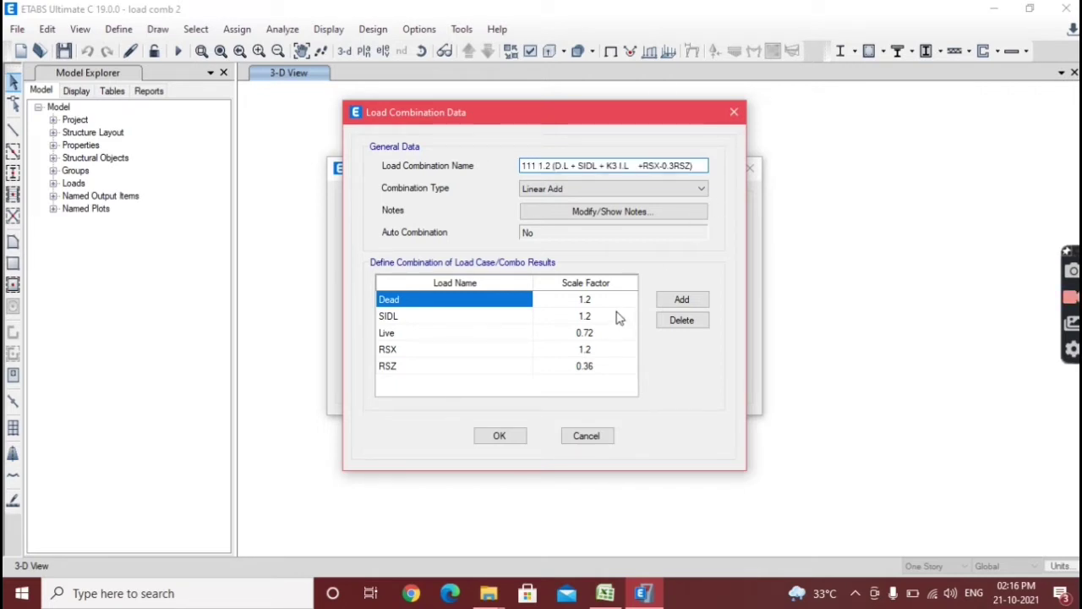
Step: Set the RSZ scale factor of combination 111 to -0.36 and save the combination
left_click(590, 299)
left_click(592, 315)
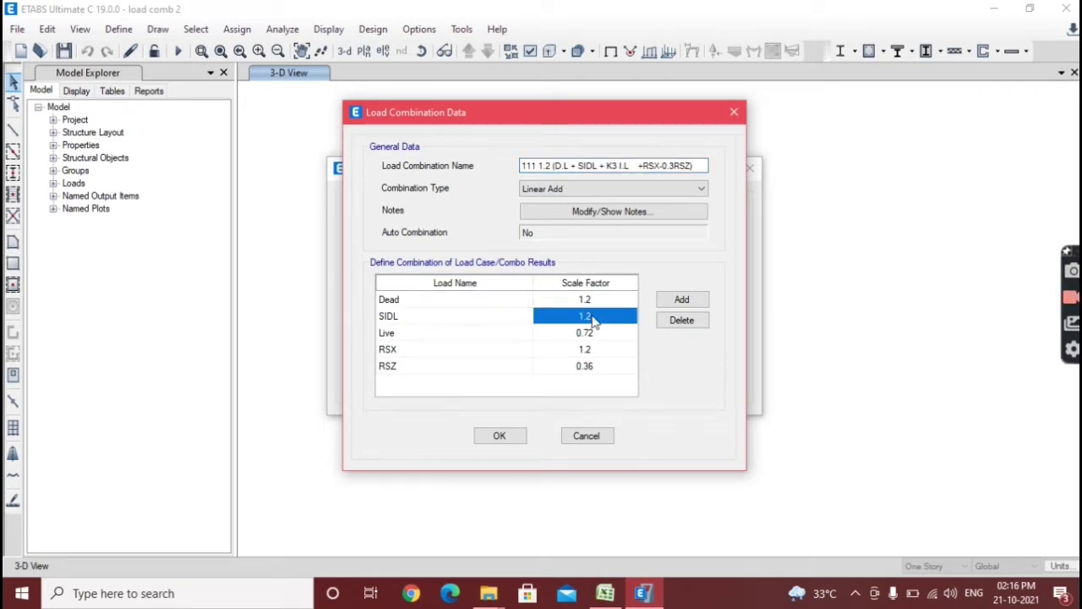
left_click(594, 338)
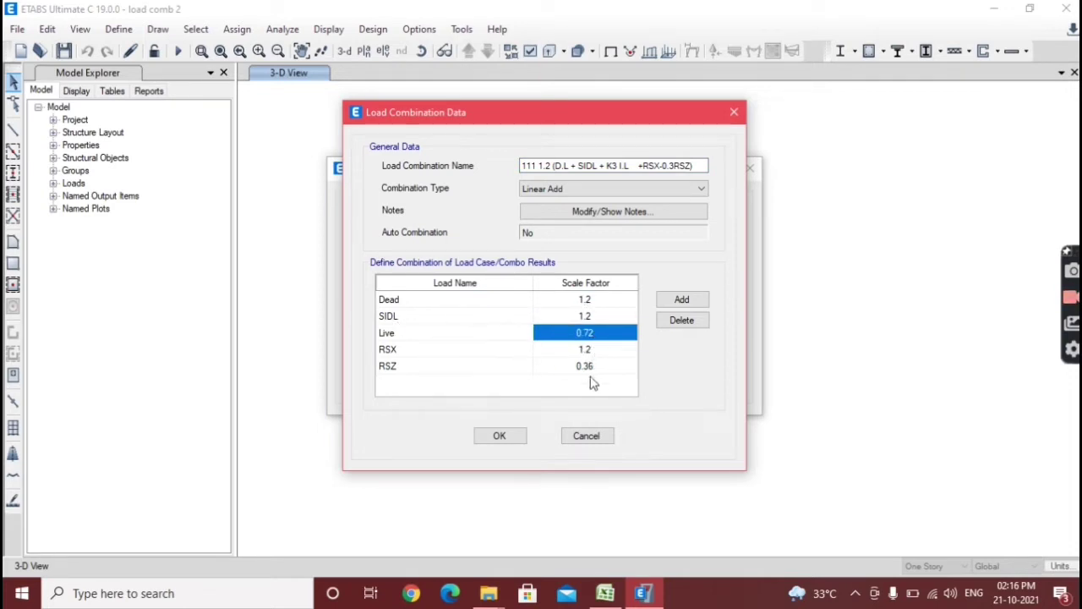
left_click(580, 375)
left_click(582, 372)
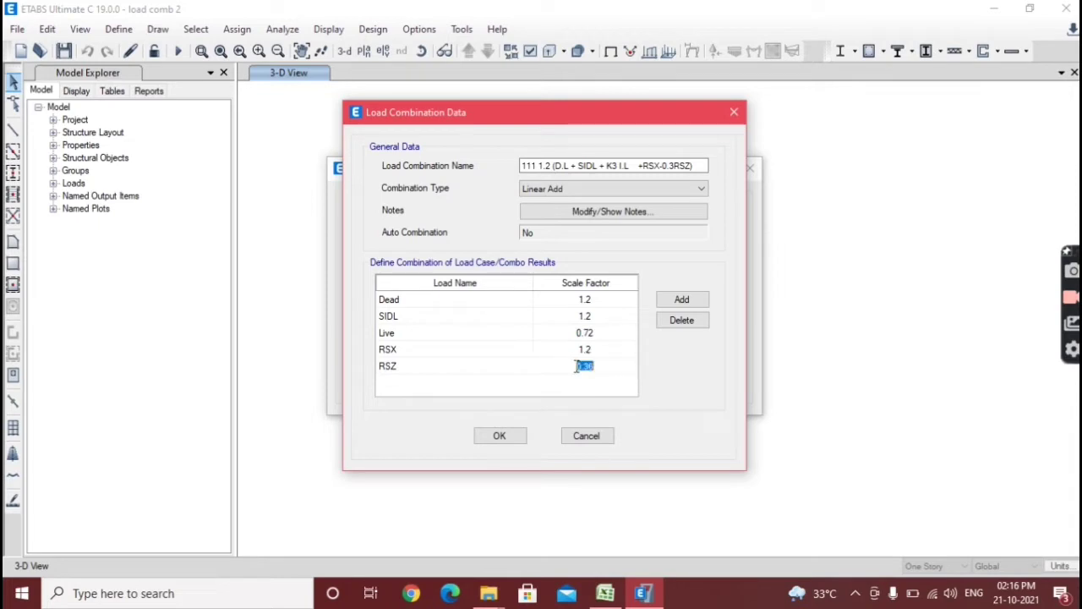
type("-")
left_click(499, 436)
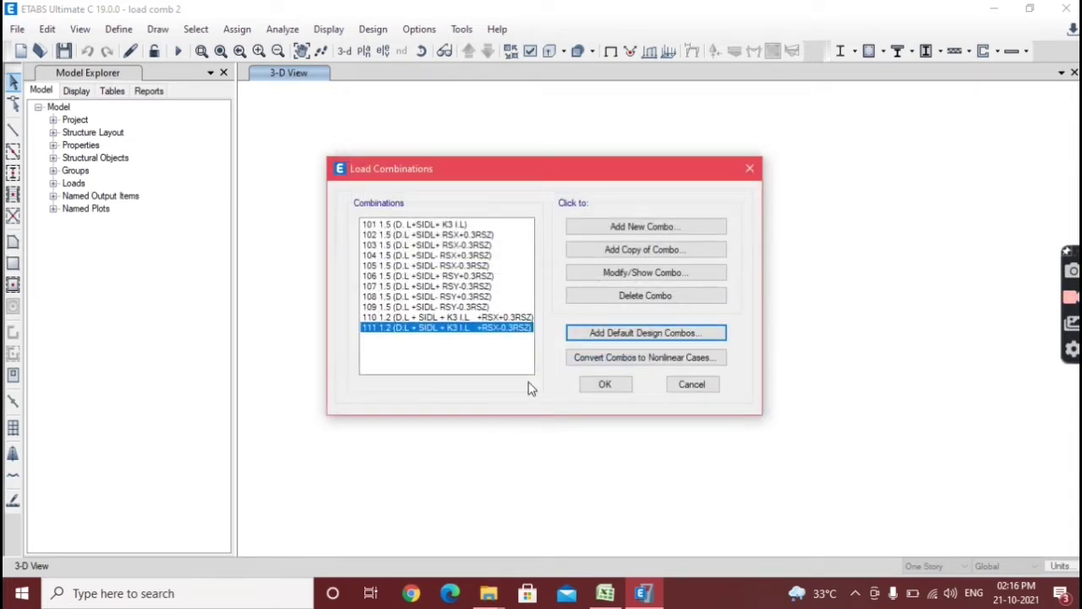
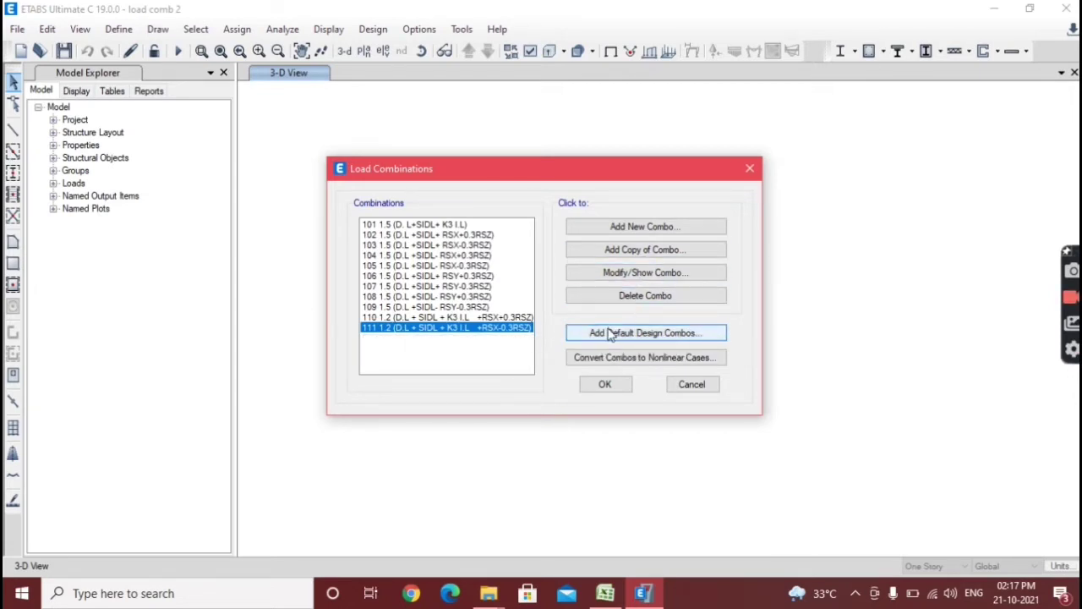
Step: Add a copy of combination 111 and name it "112 1.2 (D.L + SIDL + K3 I.L -RSX+0.3RSZ)" using the expression from the Excel sheet
left_click(624, 253)
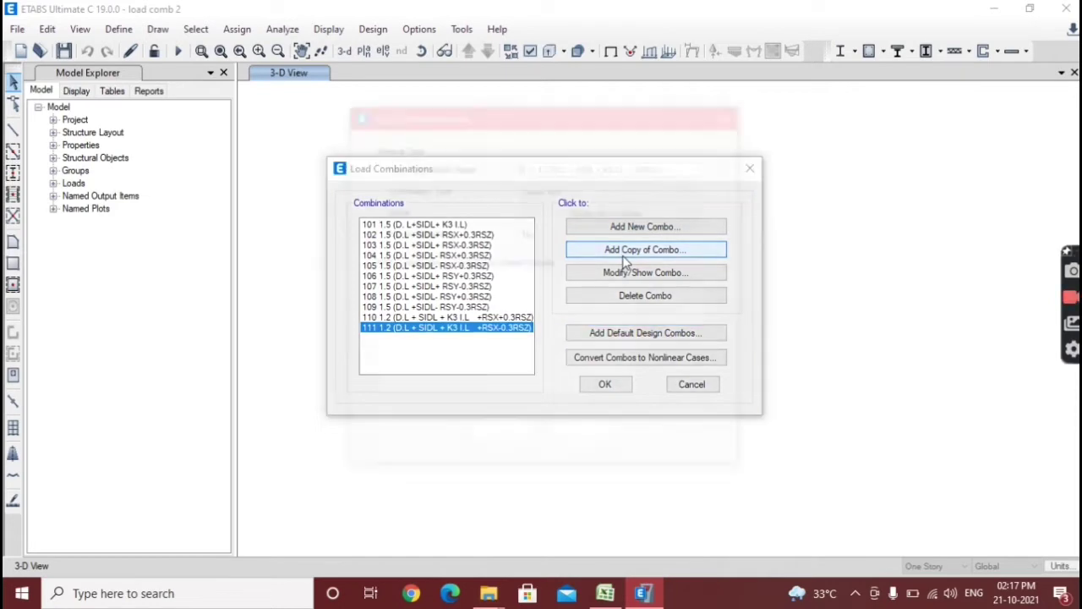
left_click(605, 592)
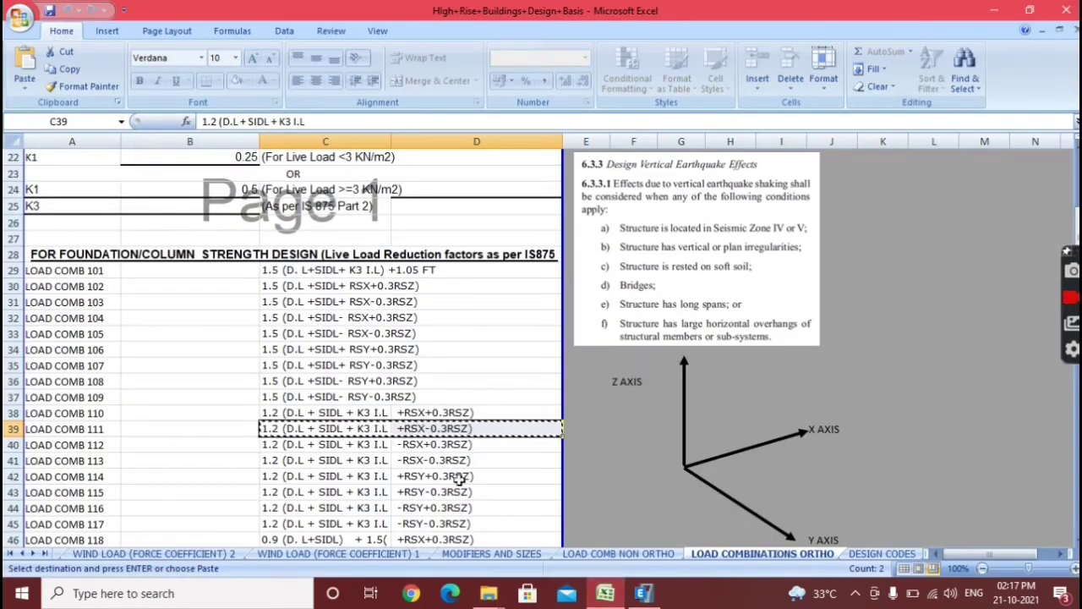
left_click(305, 447)
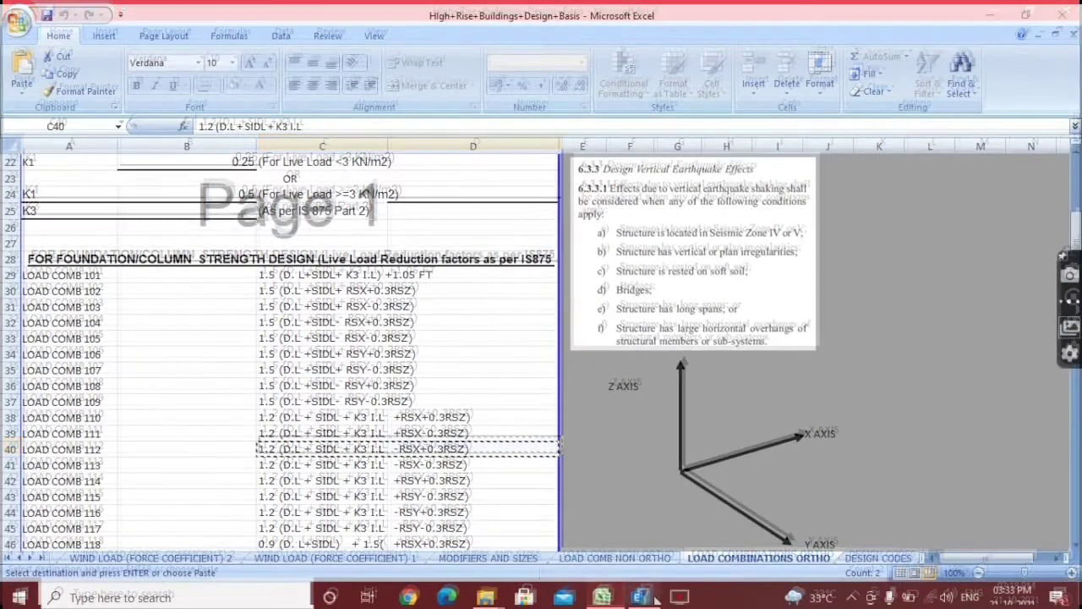
mouse_move(640, 594)
left_click(643, 565)
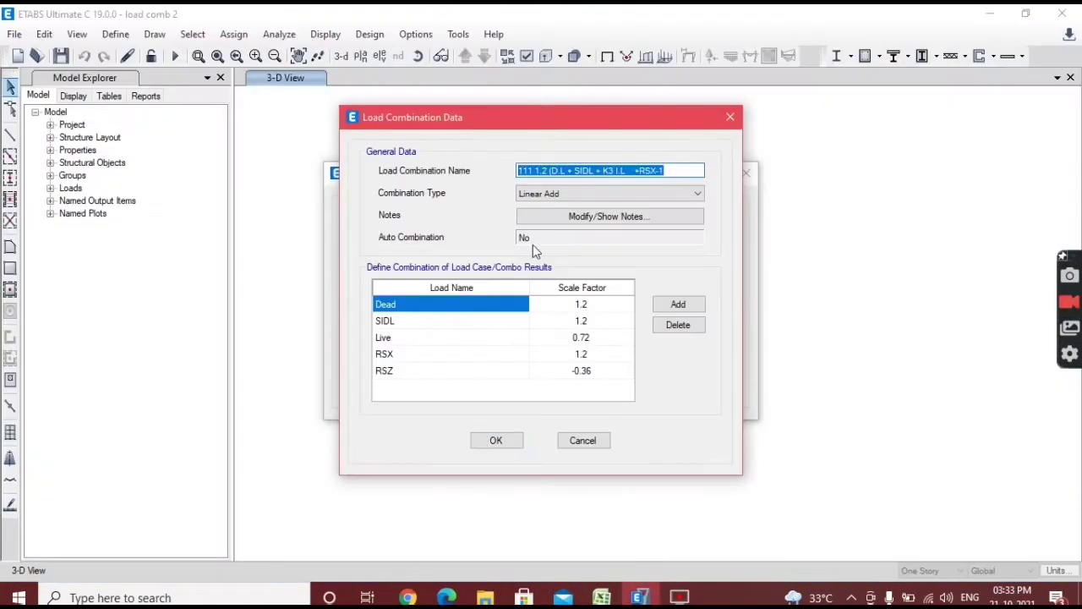
left_click(535, 170)
left_click_drag(531, 170, 673, 177)
type("2")
type("1.2 (D.L + SIDL + K3 I.L  -RSX+0.3RSZ)")
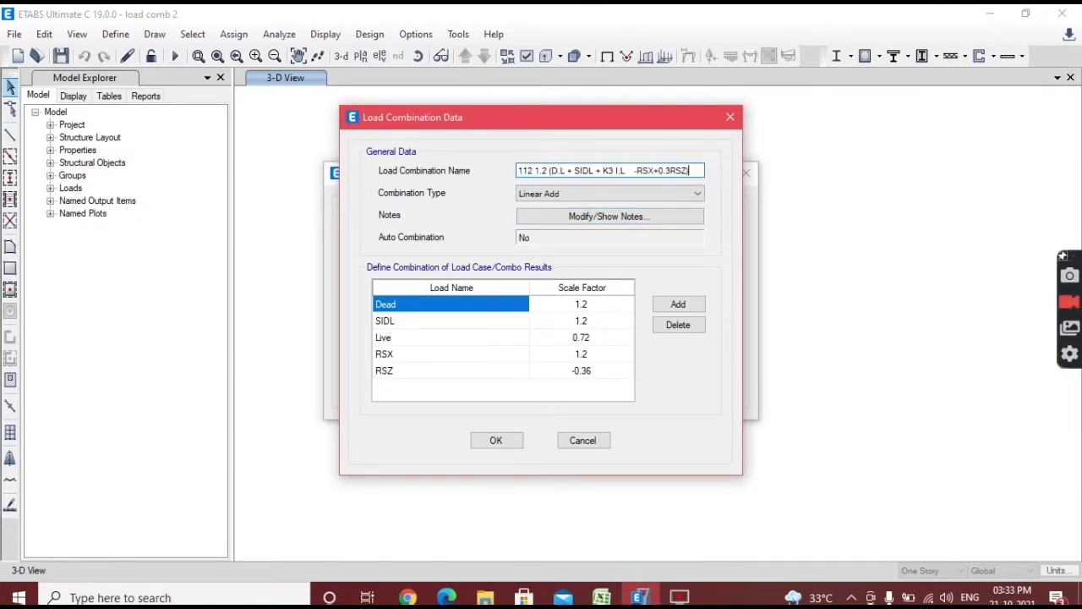
Step: Set the scale factors of combination 112 to -1.2 for RSX and 0.36 for RSZ, and save the combination
left_click(582, 356)
left_click(575, 356)
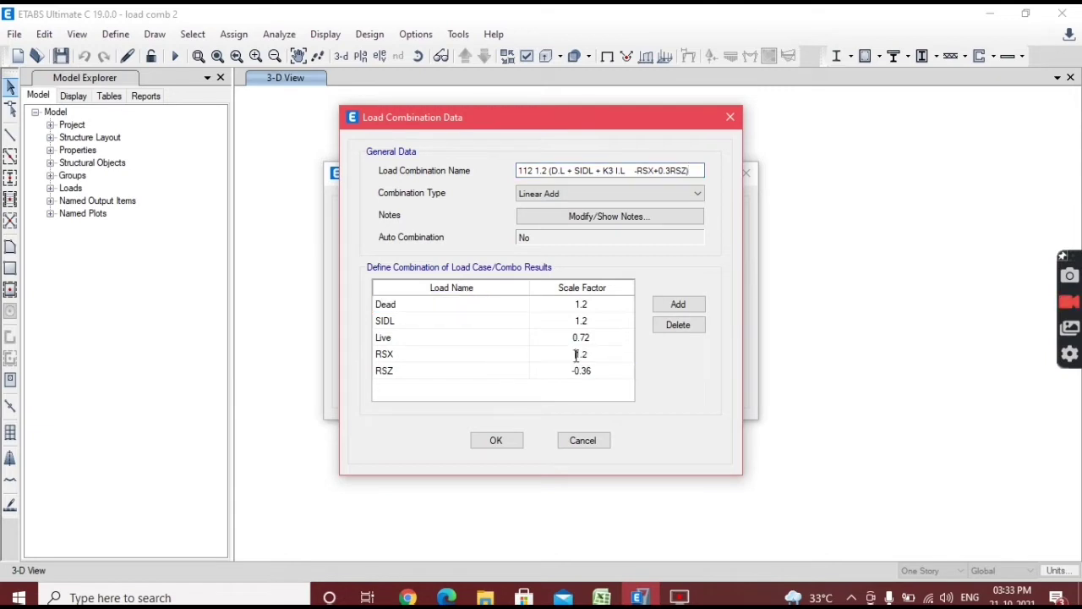
type("-")
left_click(576, 371)
left_click(575, 373)
left_click(518, 442)
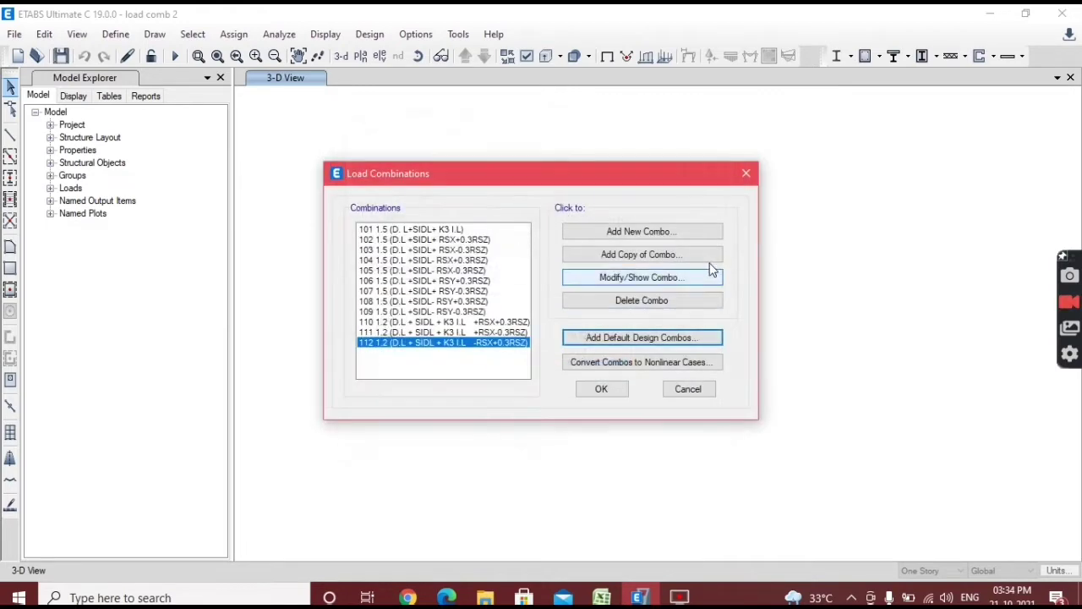
Step: Add a copy of combination 112 and name it "113 1.2 (D.L + SIDL + K3 I.L -RSX-0.3RSZ)" using the expression from the Excel sheet
left_click(663, 254)
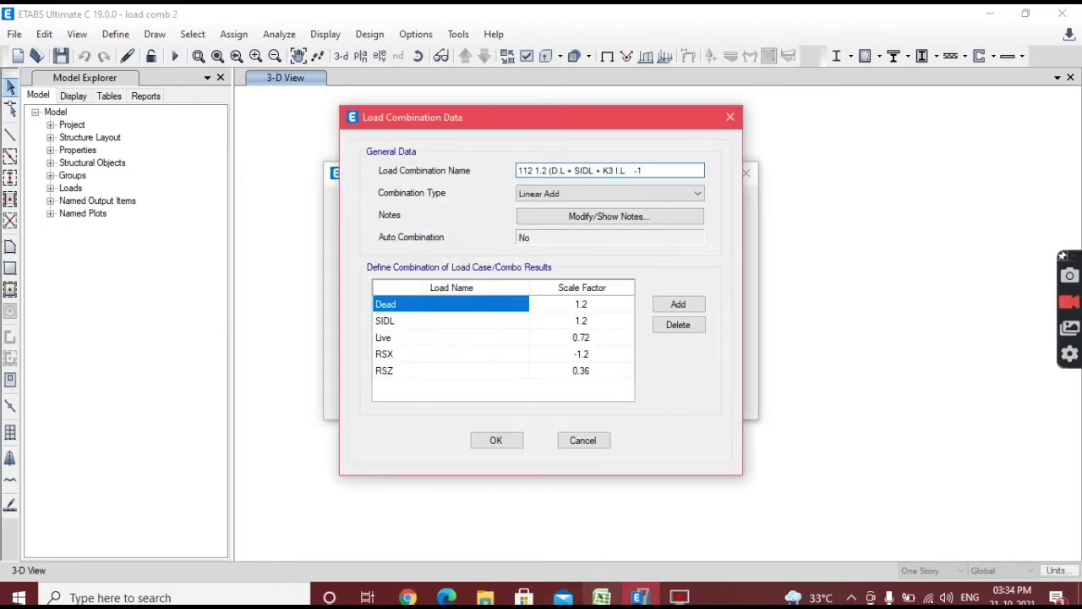
left_click(602, 597)
left_click_drag(338, 465, 440, 467)
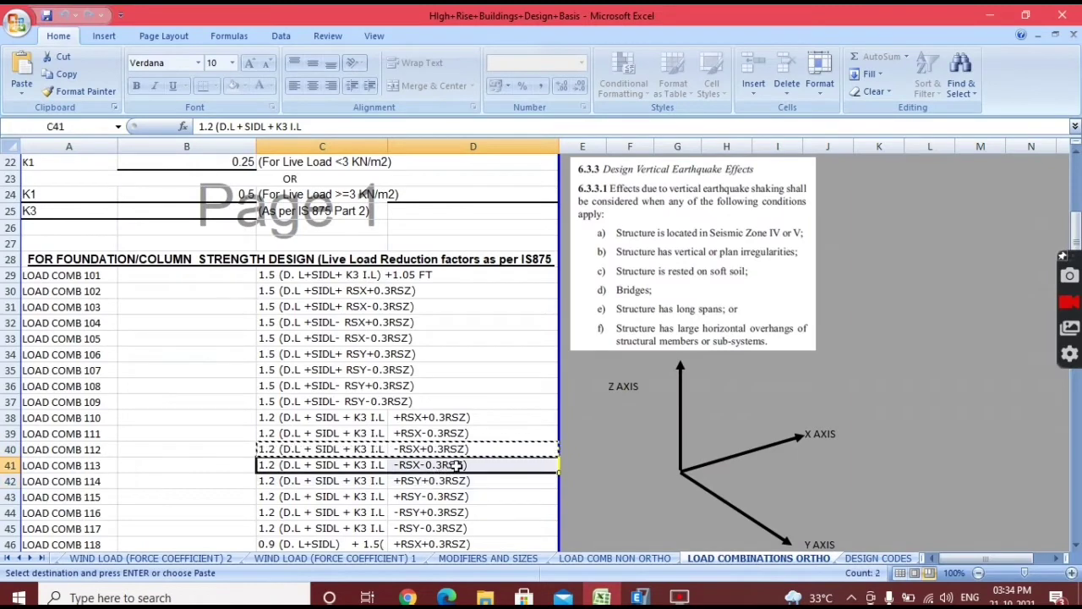
right_click(458, 467)
left_click(495, 260)
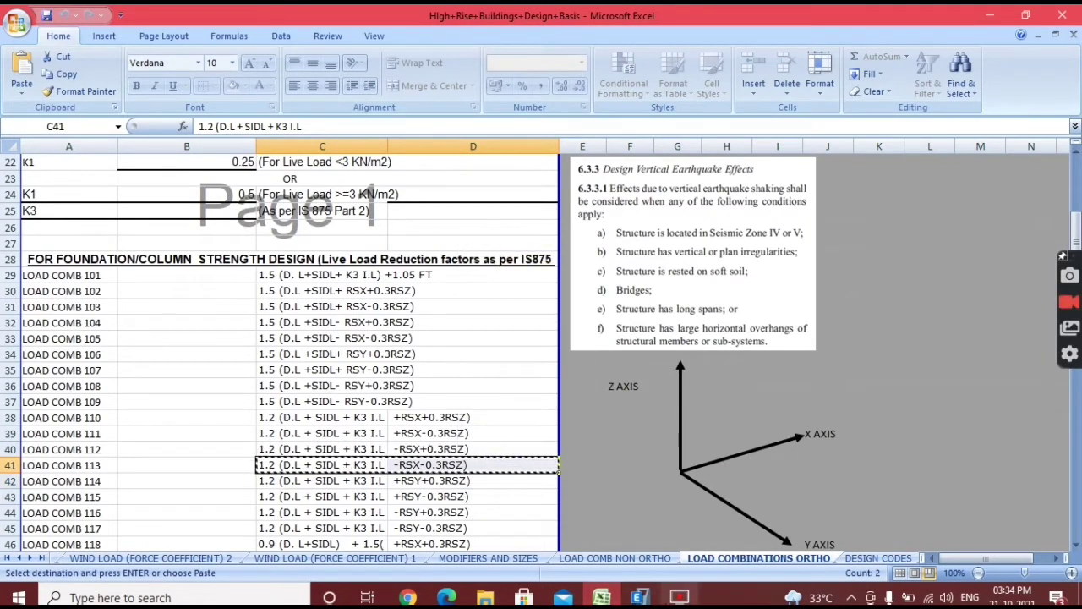
left_click(640, 598)
key("ctrl+v")
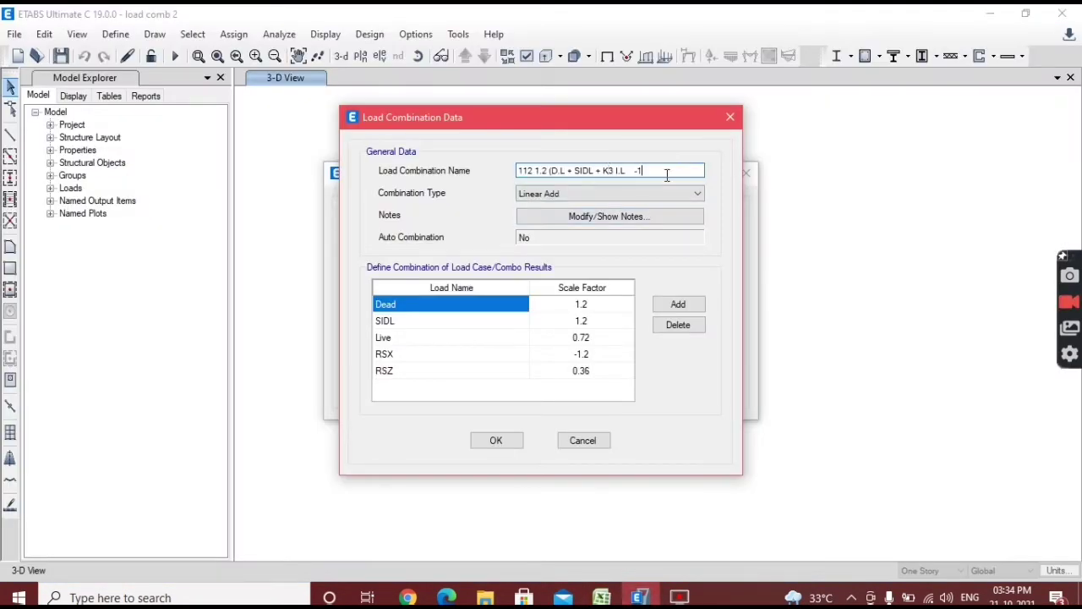
left_click_drag(643, 170, 531, 170)
key("BackSpace")
key("ctrl+v")
type(")")
key("BackSpace")
Step: Set the RSZ scale factor of combination 113 to -0.36 and save the combination
left_click(582, 370)
left_click(582, 370)
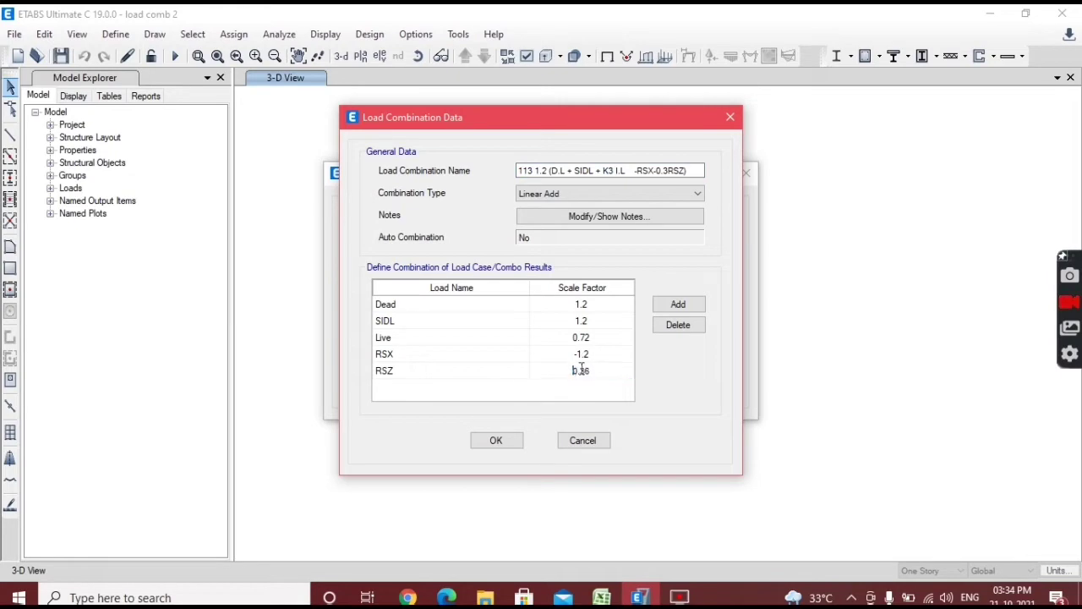
left_click(499, 439)
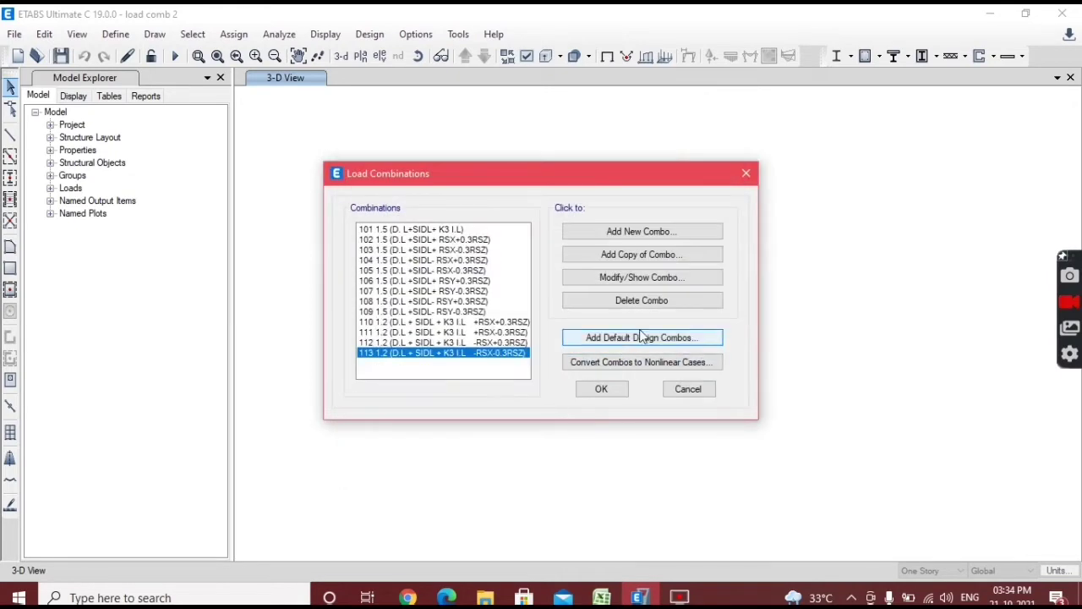
Step: Add a copy of combination 113 and name it "114 1.2 (D.L + SIDL + K3 I.L +RSY+0.3RSZ)" using the expression from the Excel sheet
left_click(648, 262)
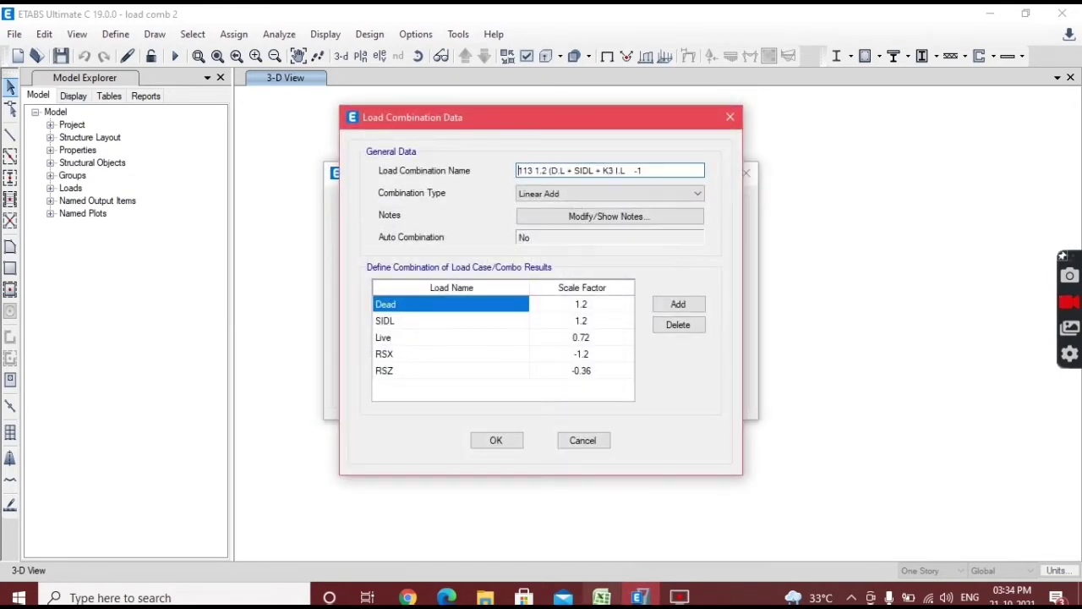
left_click(601, 597)
left_click(276, 484)
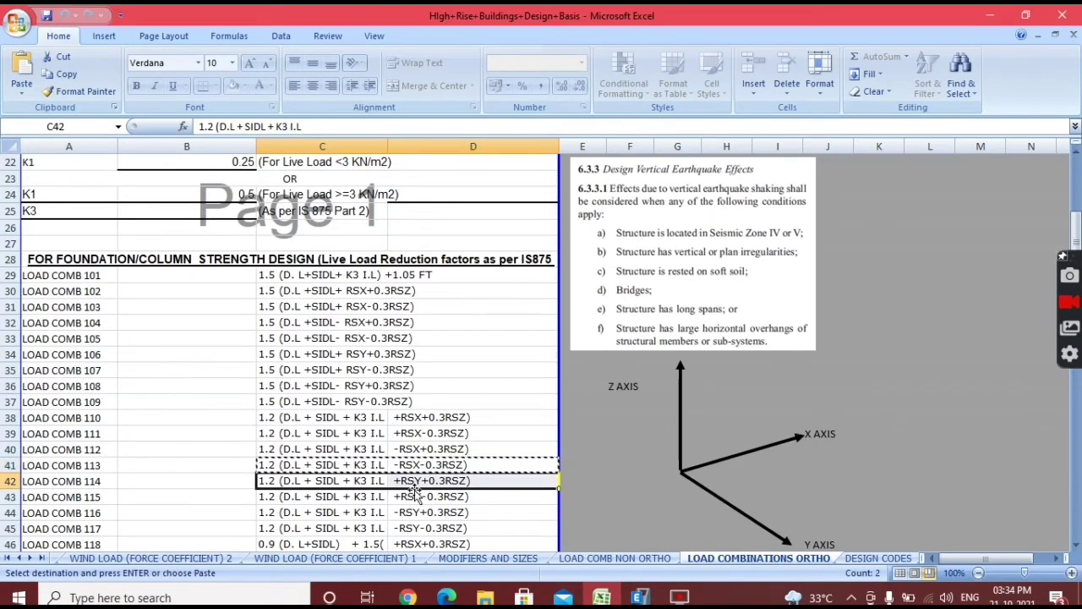
key("ctrl+c")
left_click(640, 597)
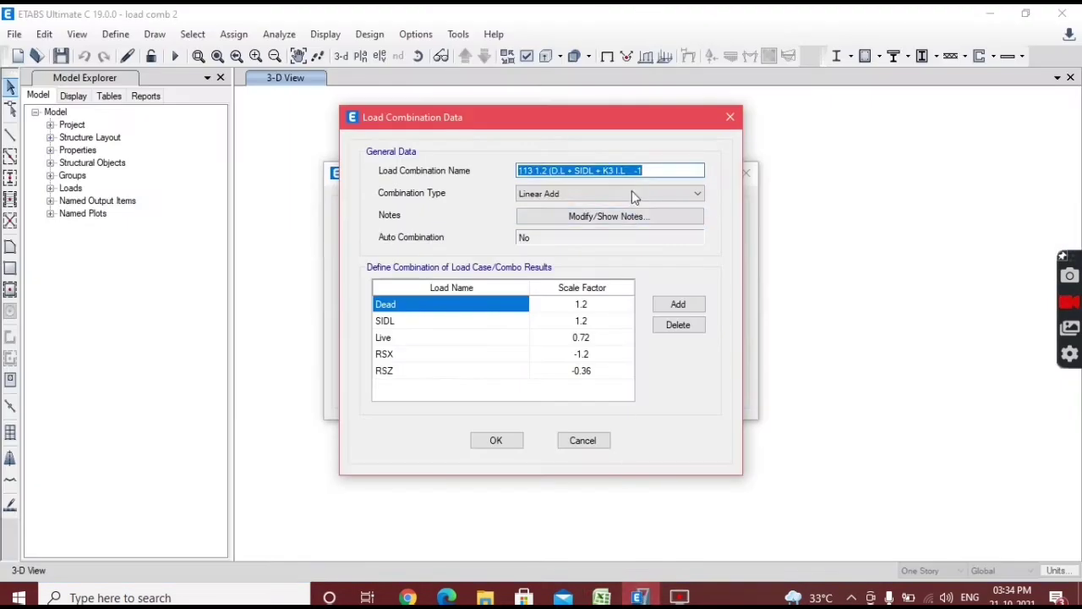
left_click_drag(656, 171, 534, 174)
key("BackSpace")
key("ctrl+v")
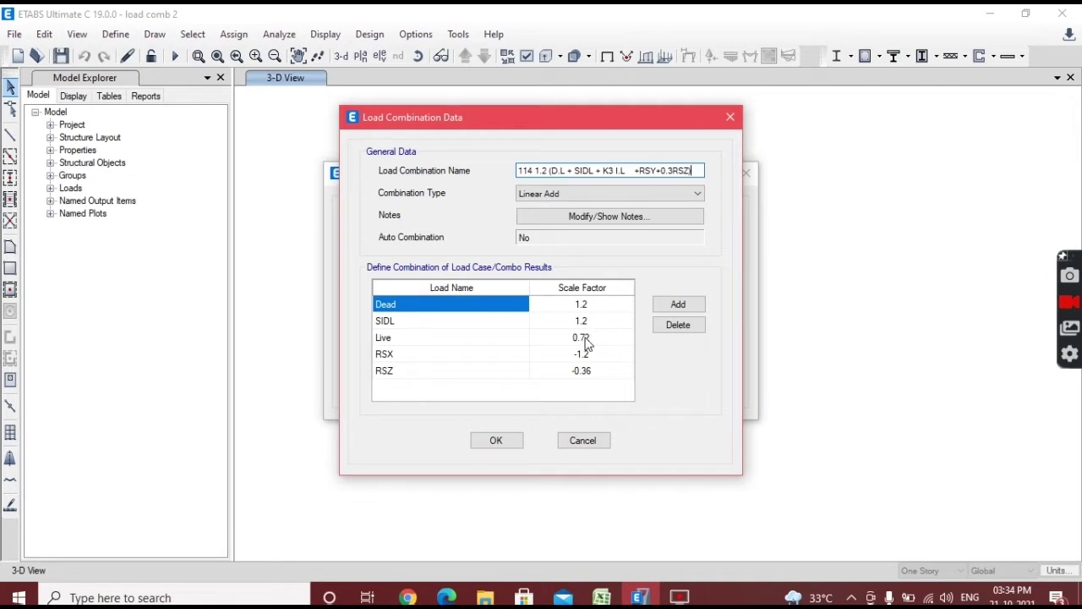
Step: Replace the RSX load in combination 114 with RSY and set its scale factor to 1.2
left_click(394, 355)
left_click(402, 354)
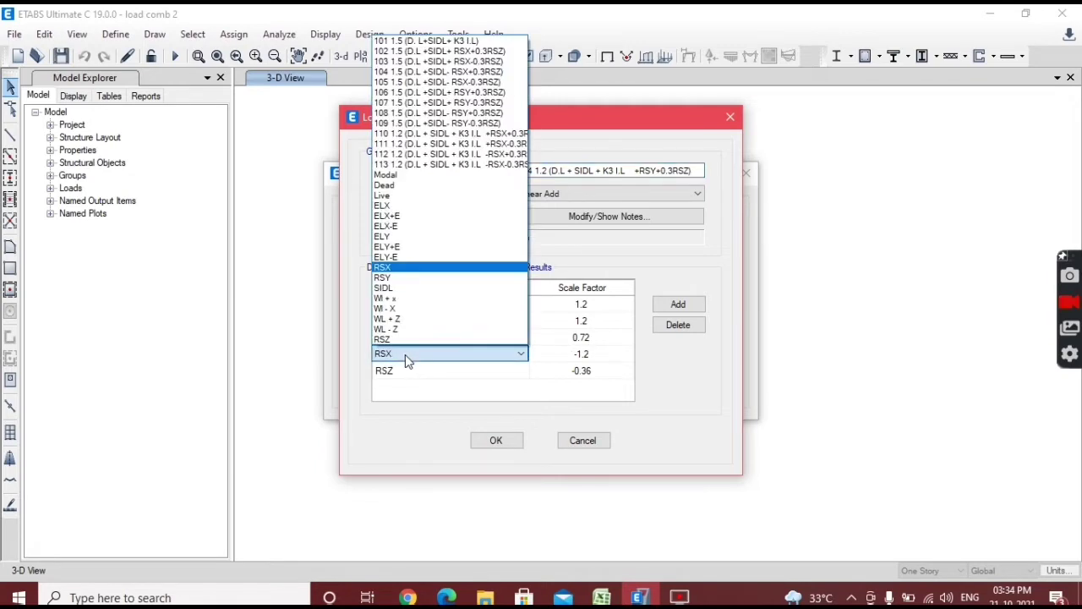
left_click(397, 278)
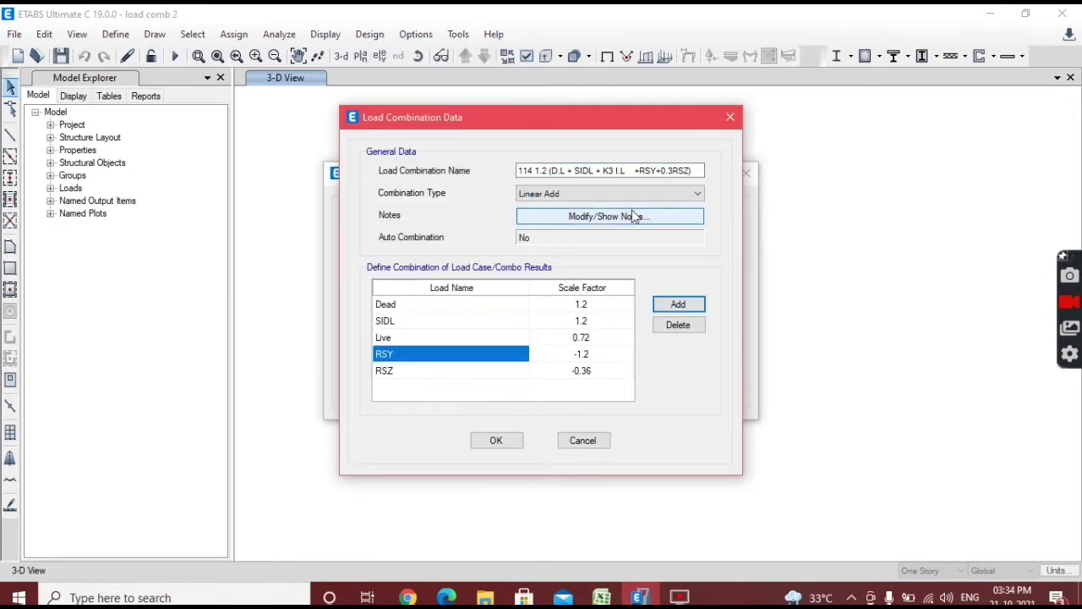
left_click(582, 356)
left_click(575, 352)
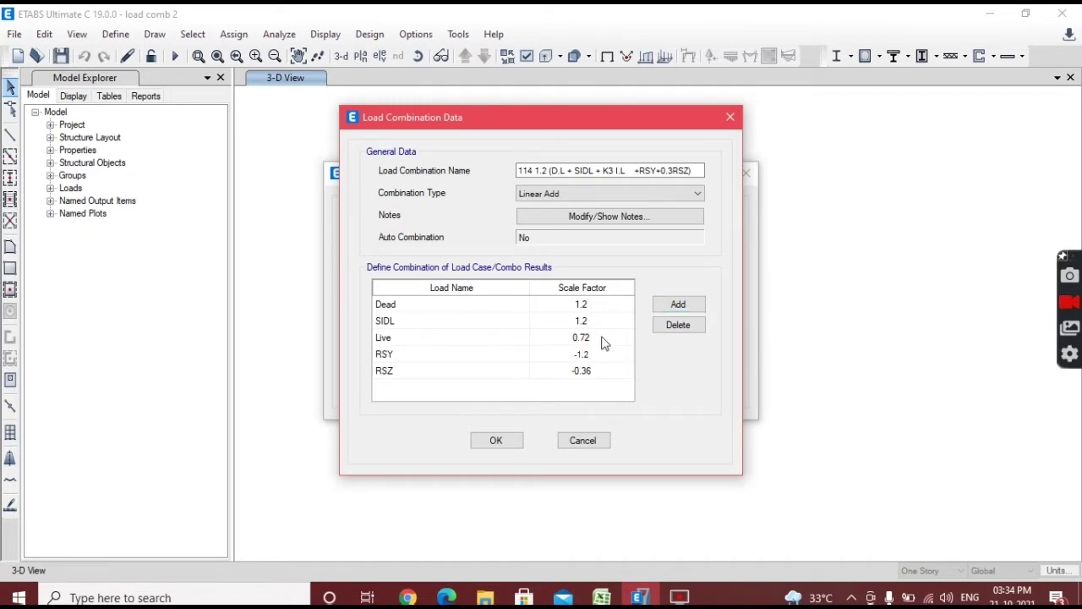
Step: Set the RSZ scale factor of combination 114 to 0.36 and save the combination
left_click(572, 375)
left_click(577, 370)
left_click(499, 440)
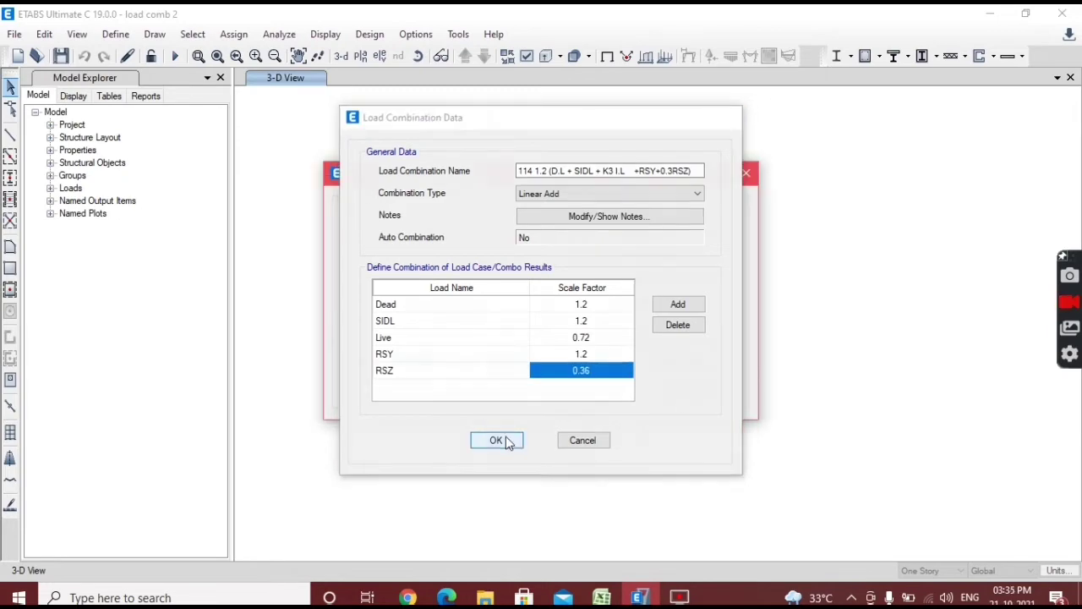
Step: Add a copy of combination 114 and name it "1155 1.2 (D.L + SIDL + K3 I.L +RSY-0.3RSZ)" using the LOAD COMB 115 expression from the Excel sheet
left_click(624, 254)
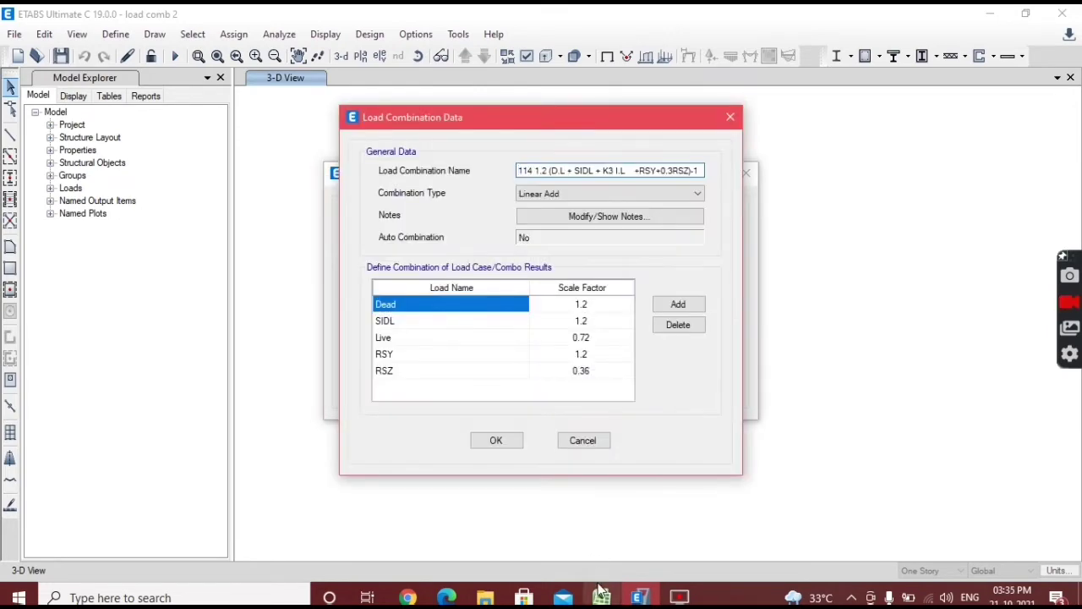
left_click(601, 598)
scroll(461, 322, "down", 1)
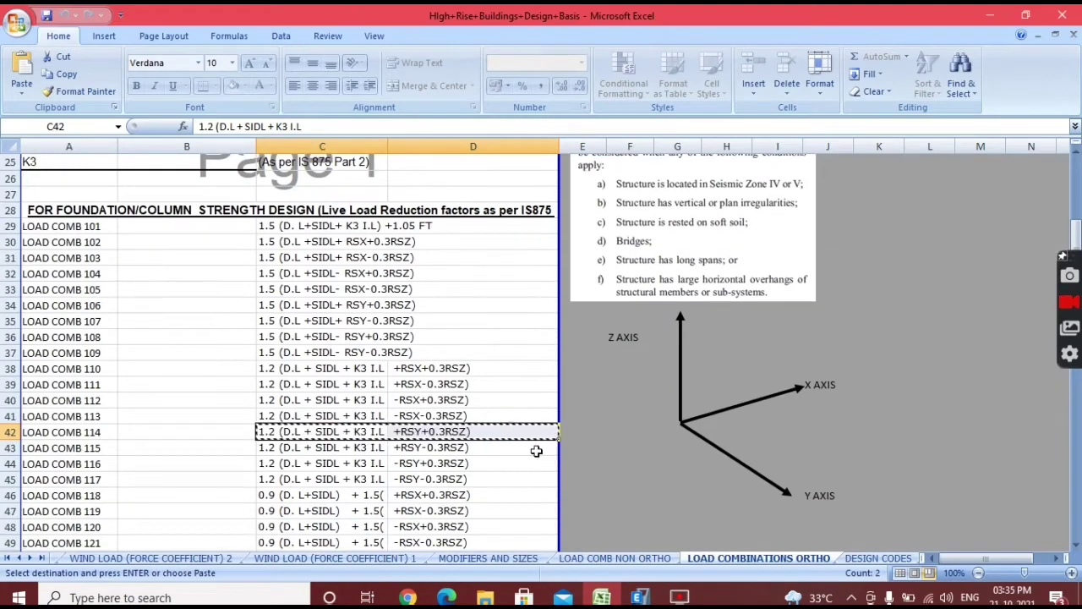
left_click_drag(269, 448, 431, 452)
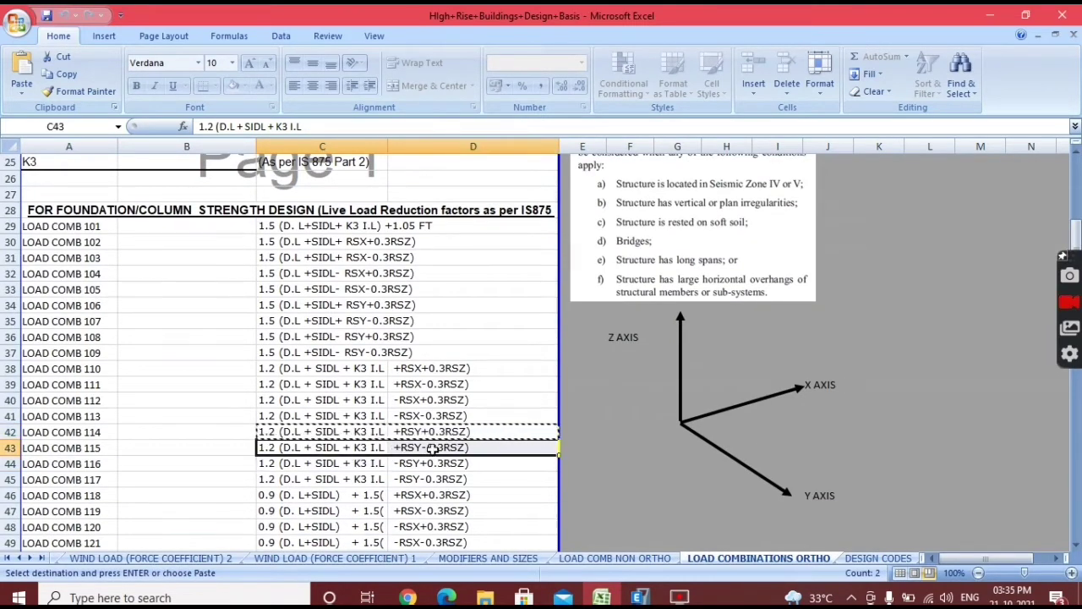
key("ctrl+c")
left_click(640, 598)
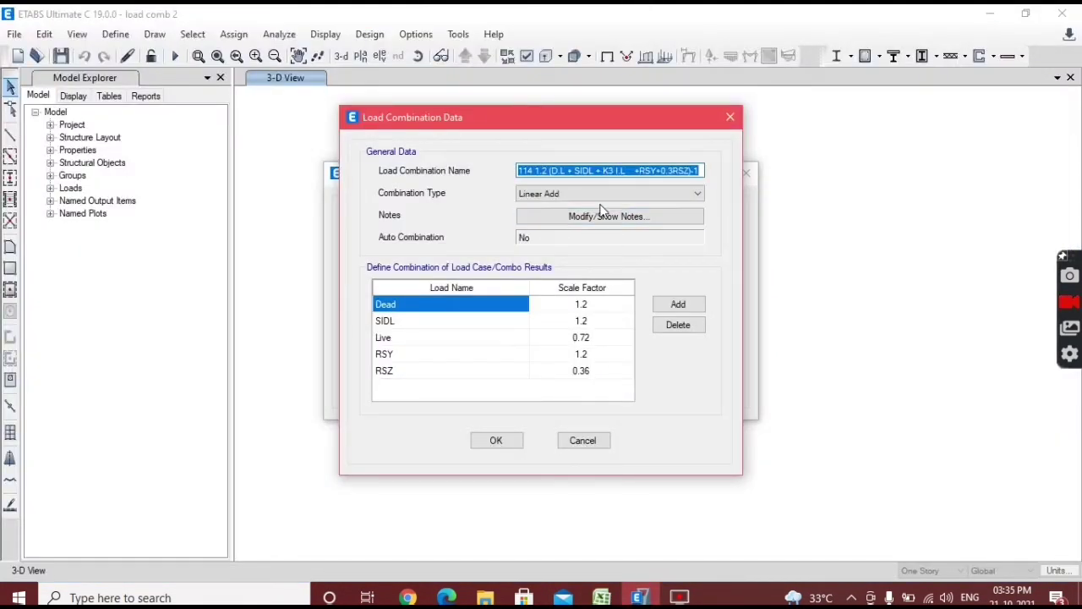
left_click(588, 170)
left_click_drag(530, 170, 700, 194)
key("BackSpace")
type("55")
key("ctrl+v")
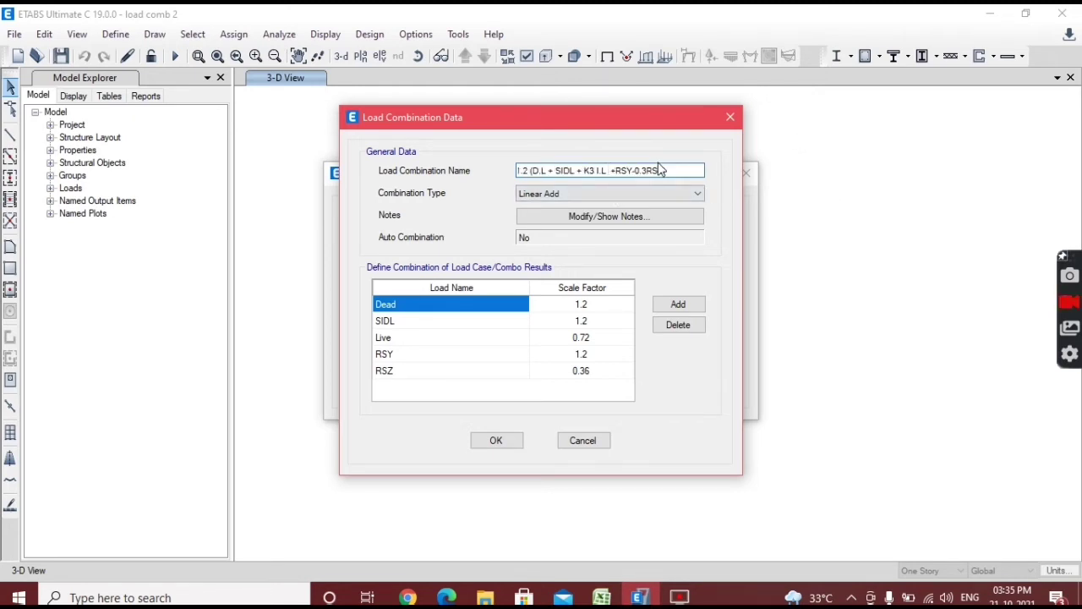
Step: Set the RSZ scale factor of the copied combination to -0.36 and save the combination
left_click(572, 377)
left_click(574, 372)
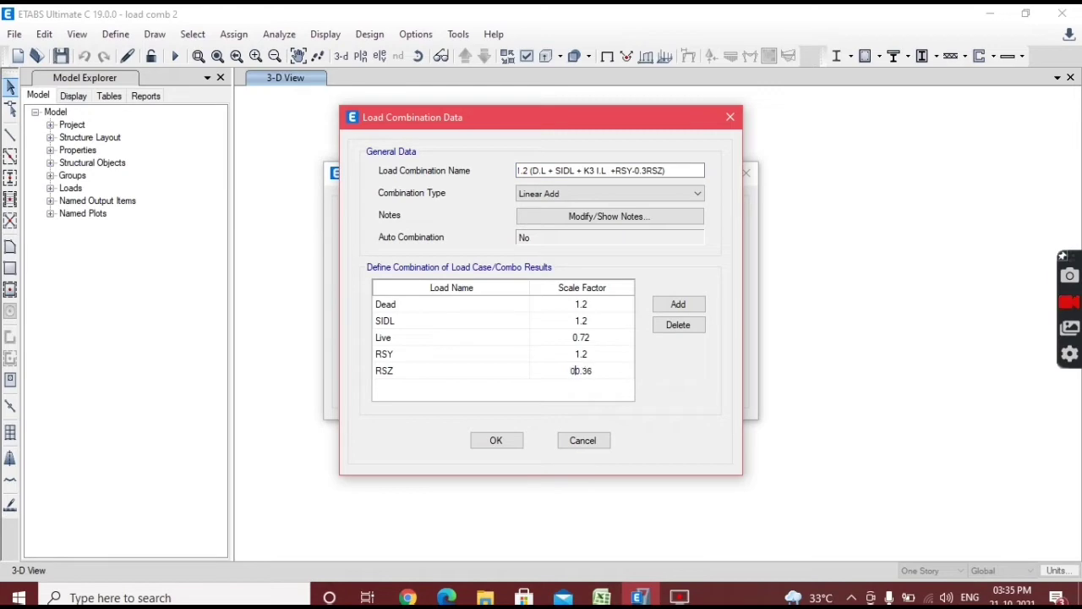
left_click(489, 444)
Step: Add a copy of combination 1155 and name it "116 1.2 (D.L + SIDL + K3 I.L -RSY+0.3RSZ)" using the expression from the Excel sheet
left_click(647, 260)
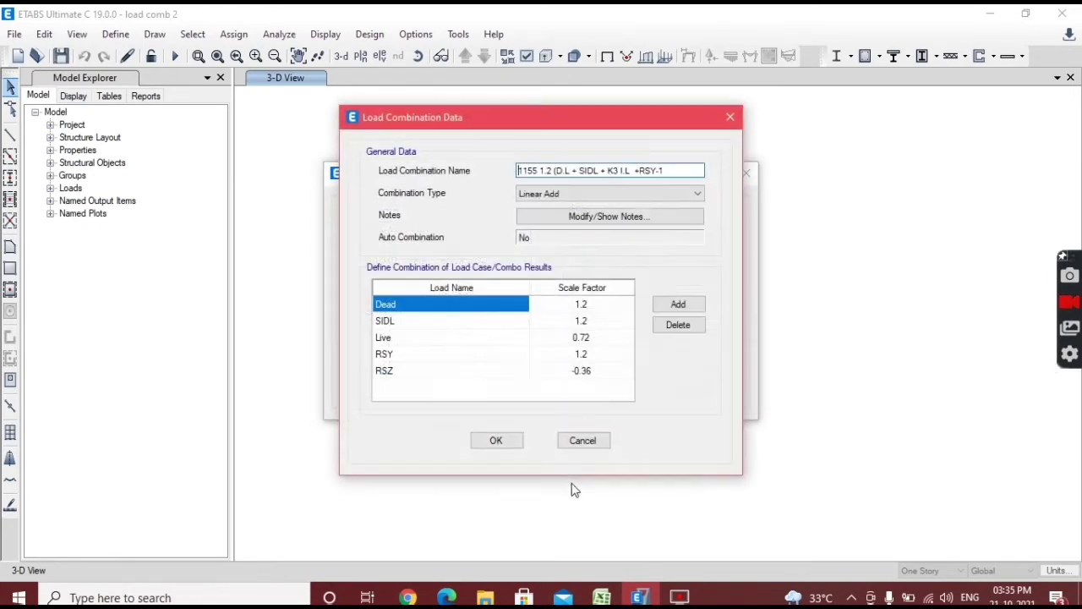
left_click(602, 597)
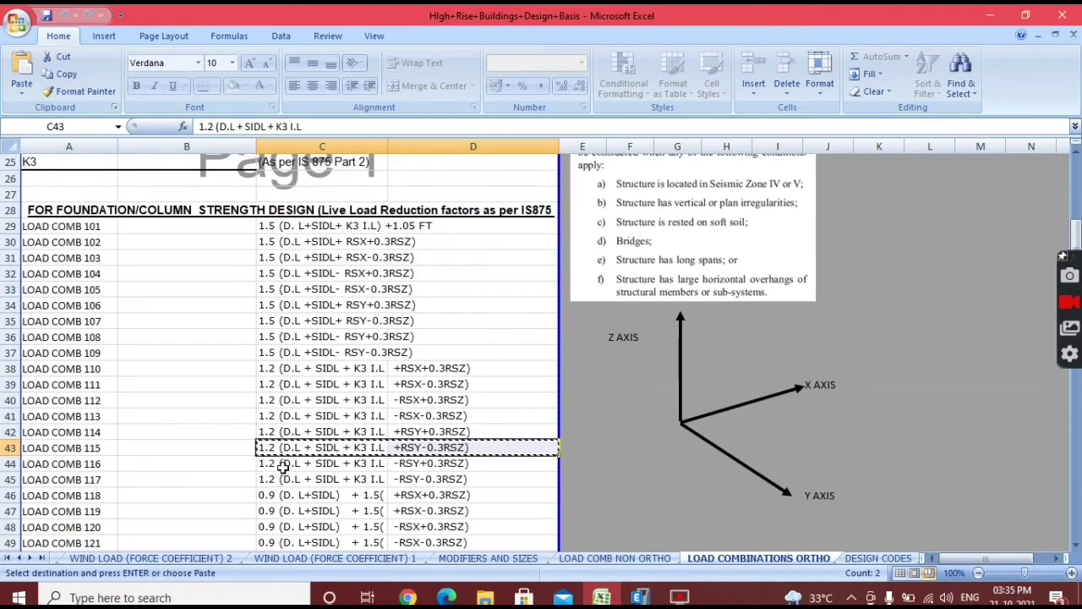
left_click_drag(280, 466, 463, 472)
key("ctrl+c")
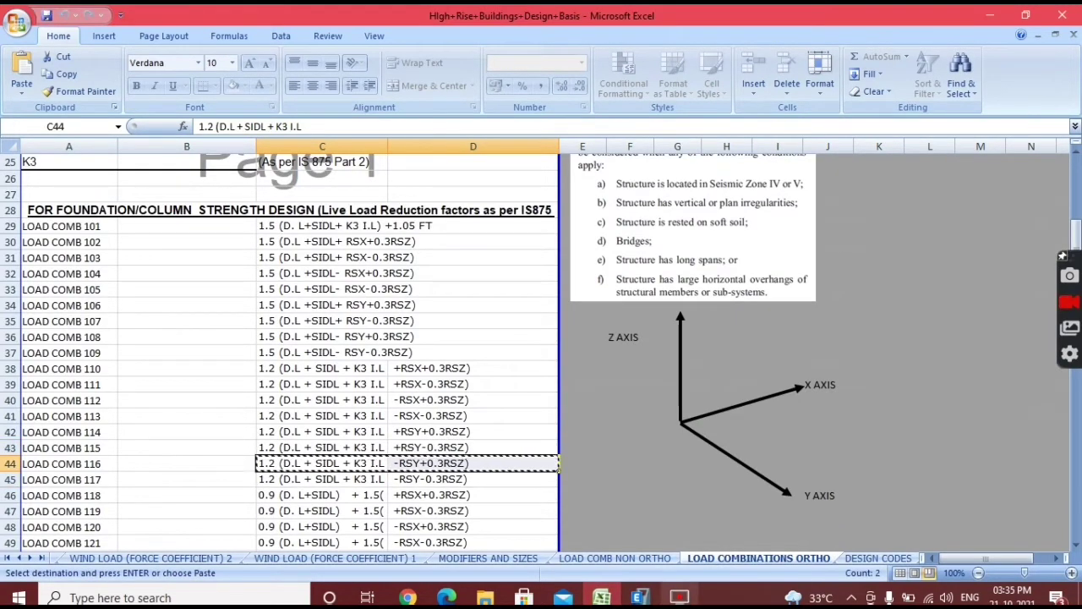
left_click(679, 597)
left_click(677, 171)
left_click_drag(677, 171, 543, 174)
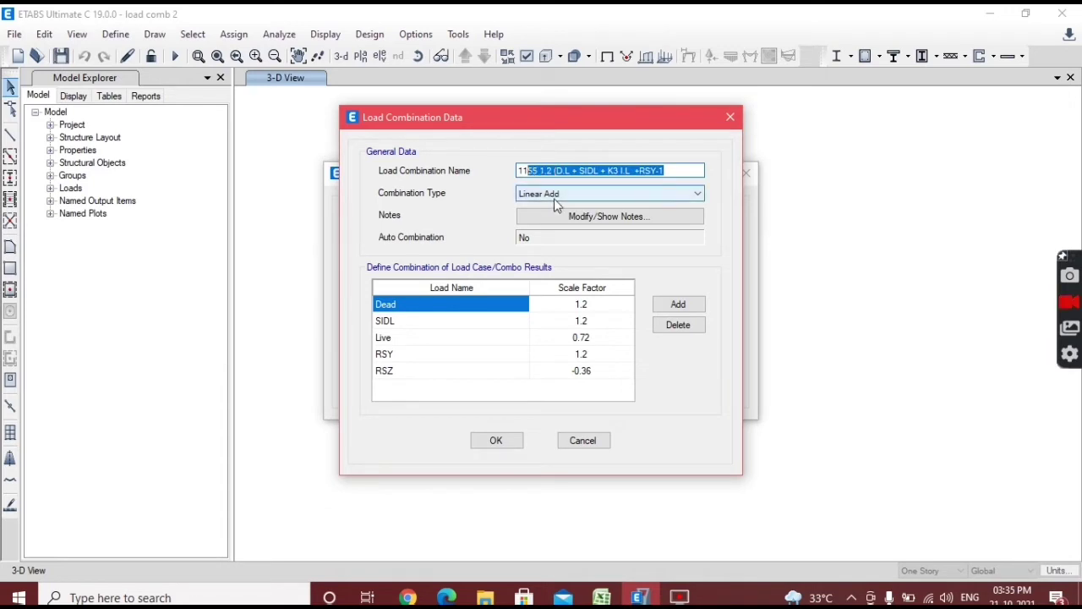
type("6")
key("ctrl+v")
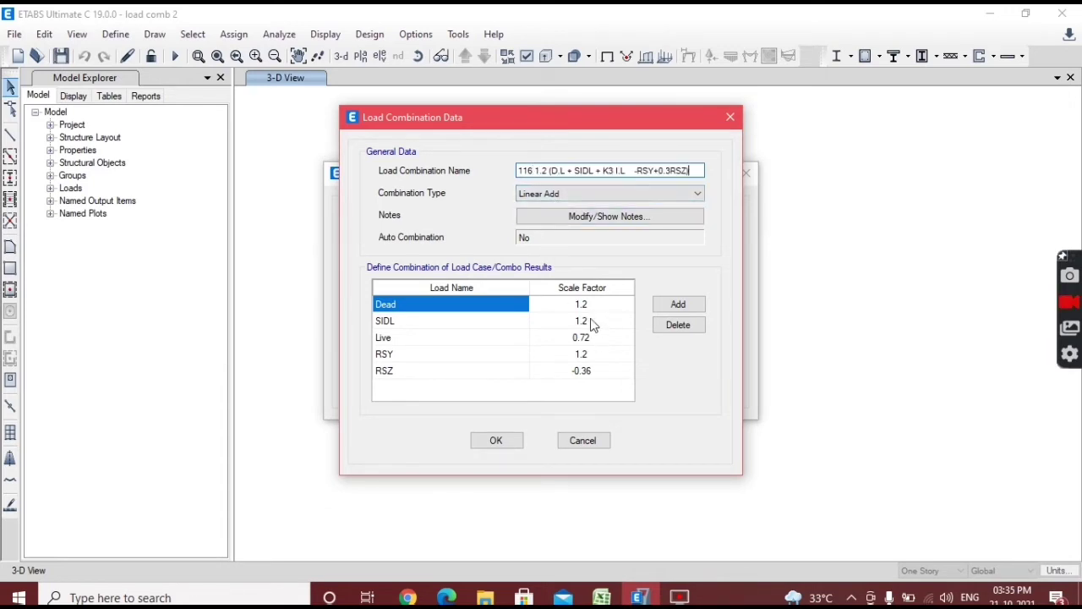
Step: Set the scale factors of combination 116 to -1.2 for RSY and 0.36 for RSZ, and save it
left_click(587, 359)
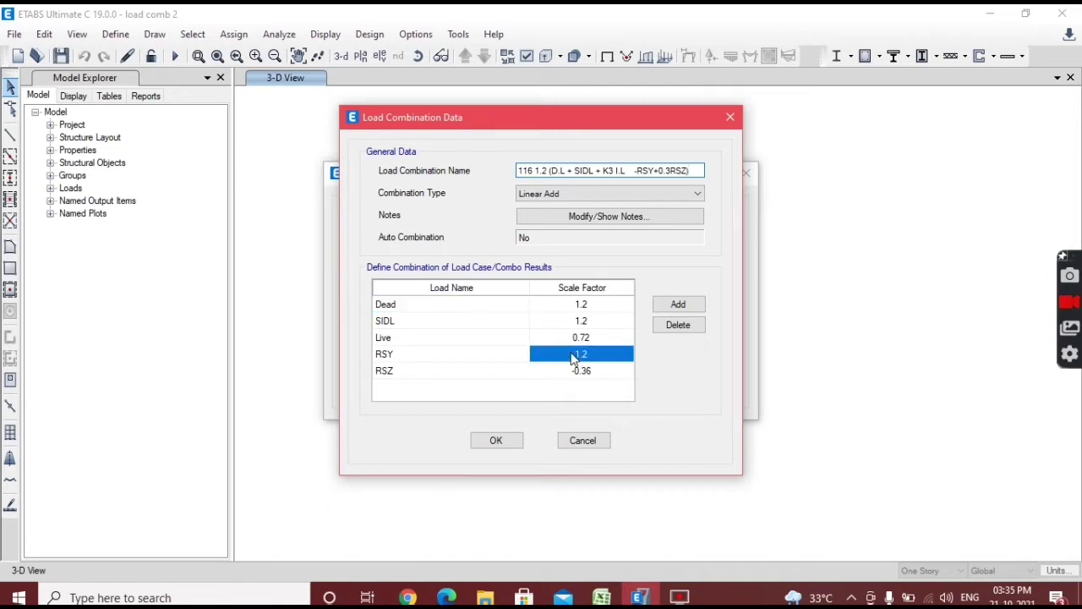
left_click(576, 355)
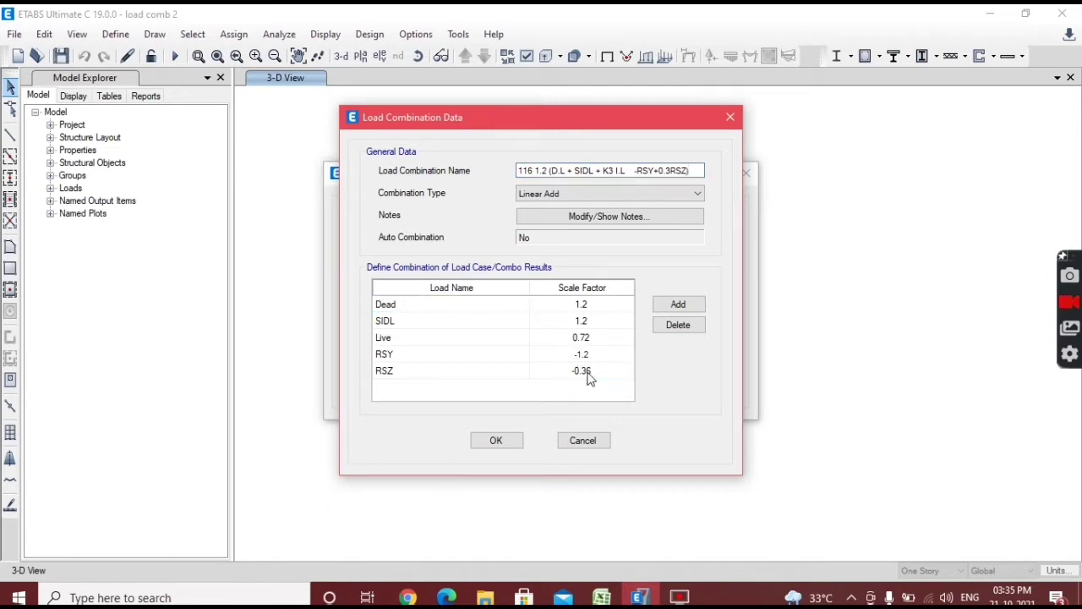
left_click(589, 378)
left_click(577, 375)
left_click(494, 443)
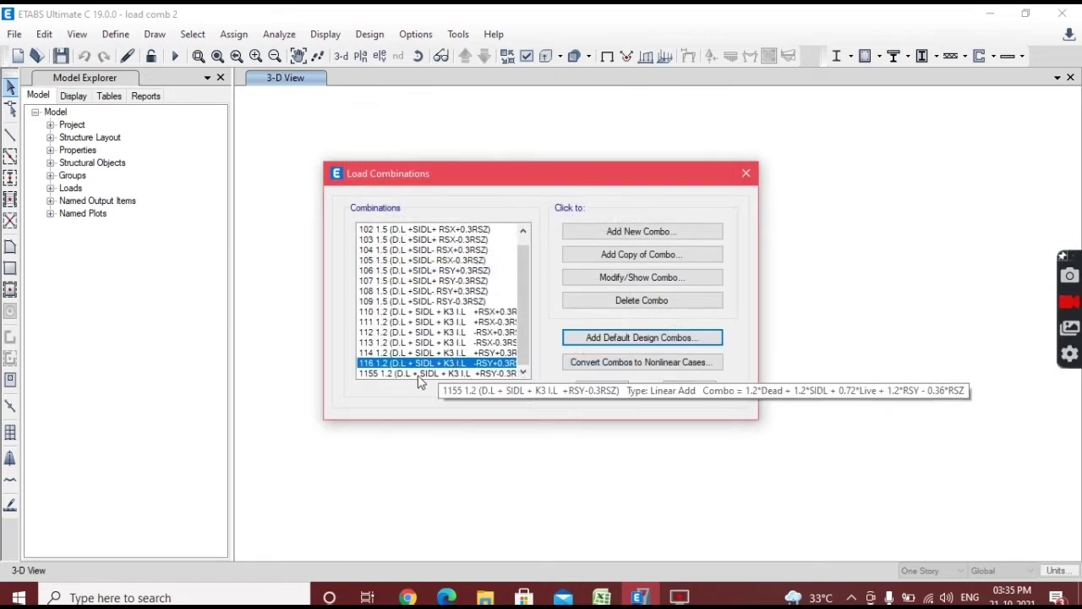
Step: Correct the number in the name of combination 1155 to 115 and save the combination
left_click(414, 375)
left_click(646, 277)
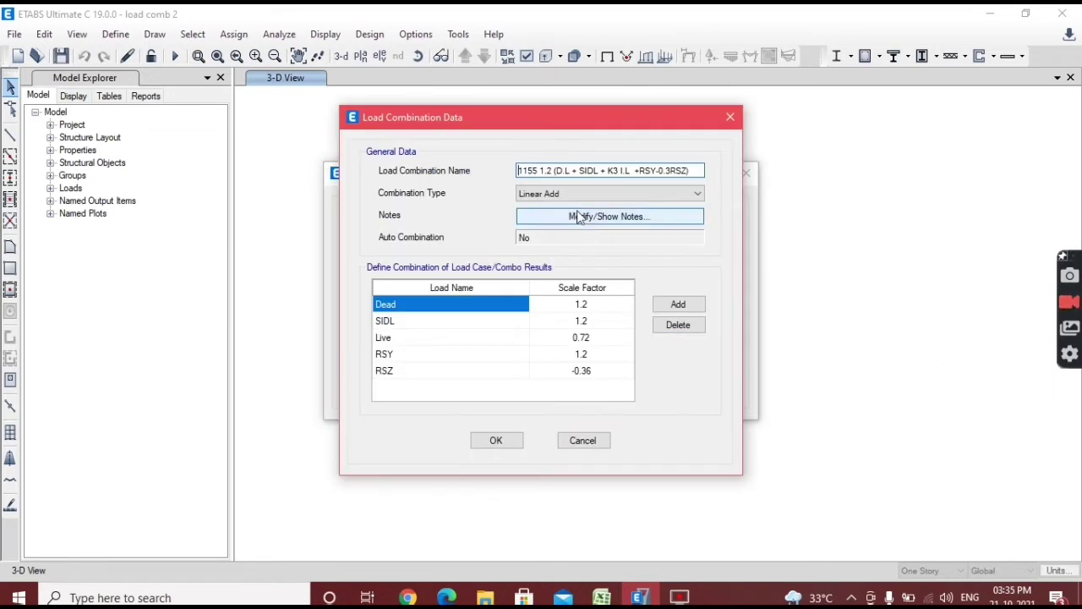
key("BackSpace")
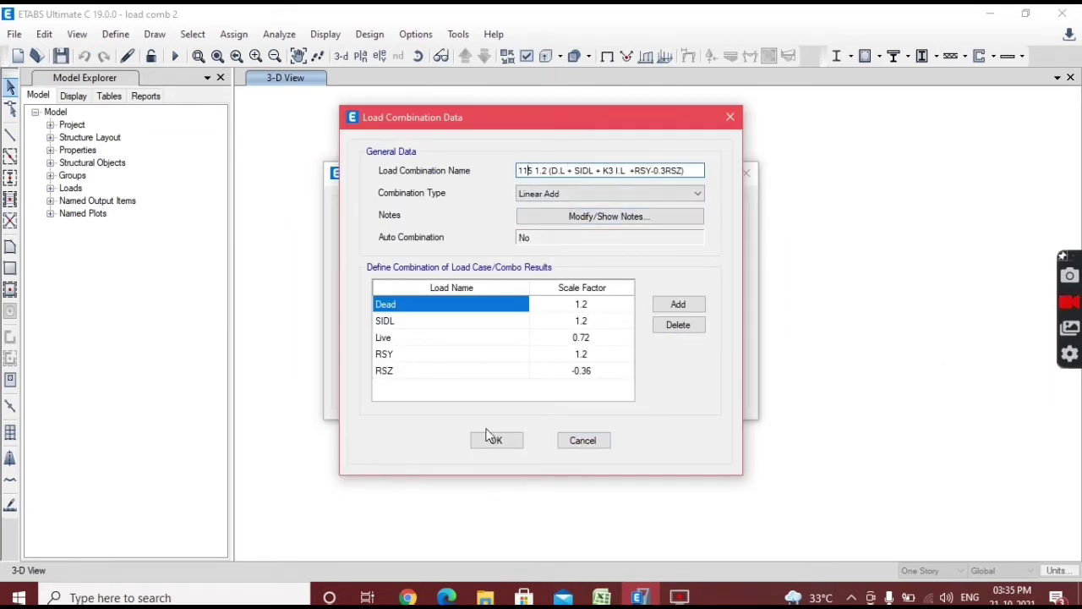
left_click(496, 440)
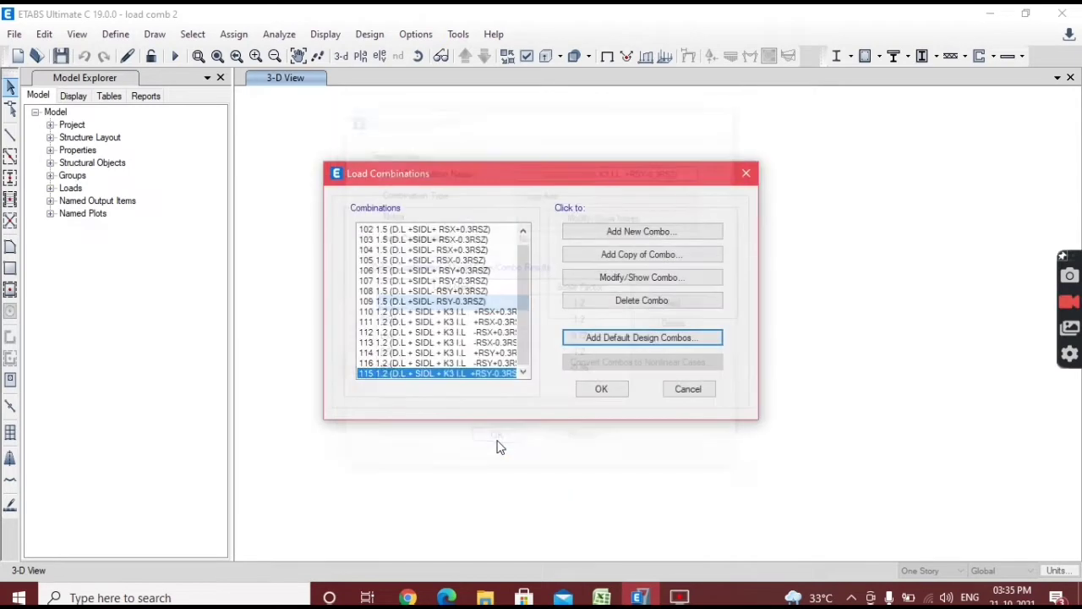
Step: Delete combination 116 from the list of load combinations
left_click(431, 363)
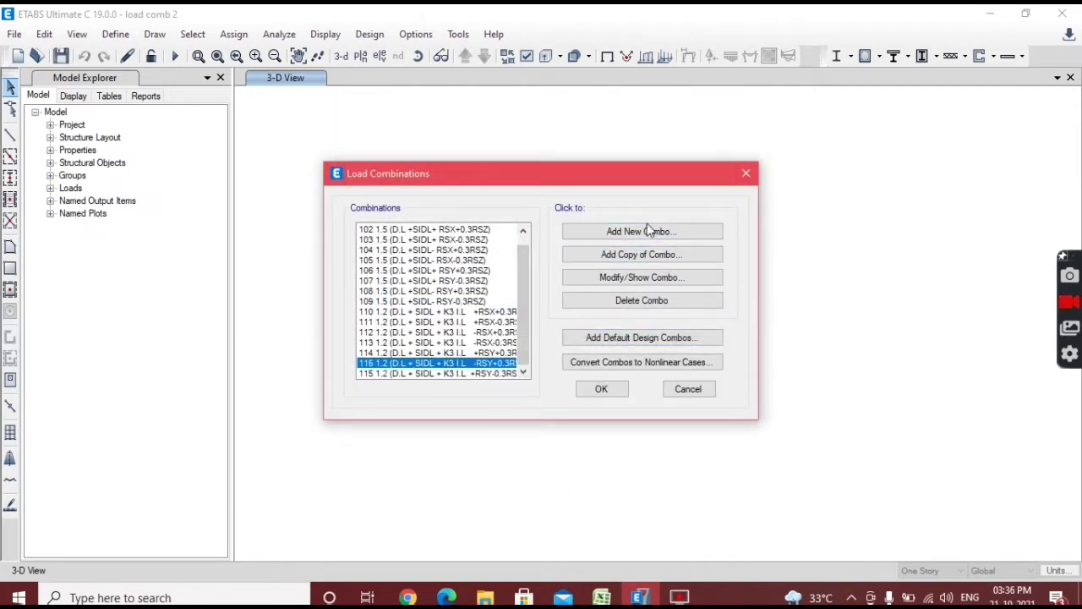
left_click(640, 301)
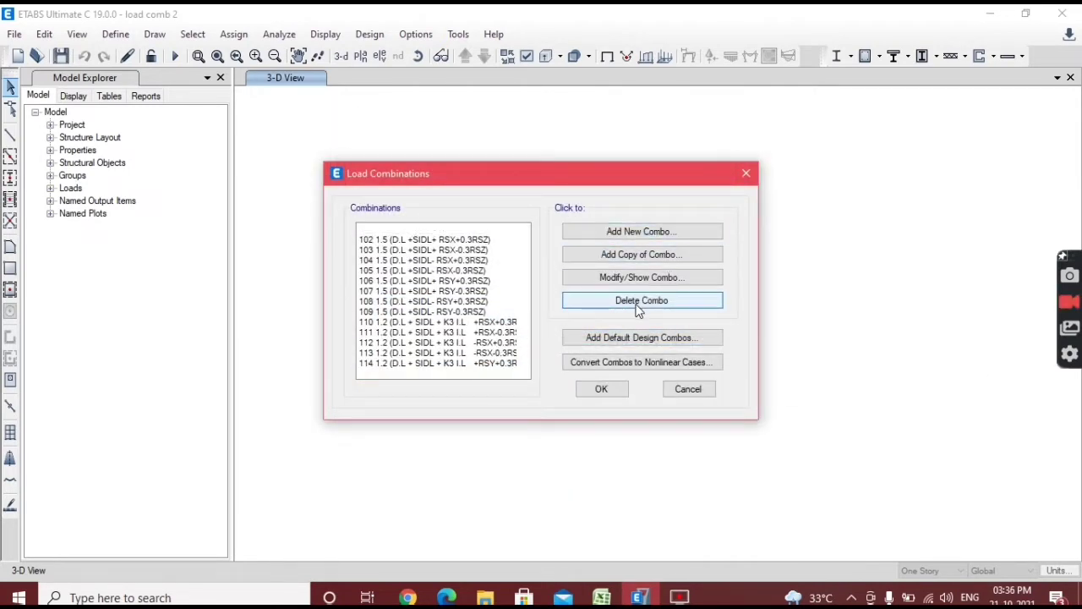
Step: Add a copy of combination 115 and name it "116 1.2 (D.L + SIDL + K3 I.L -RSY+0.3RSZ)" using the expression copied from Excel
left_click(646, 259)
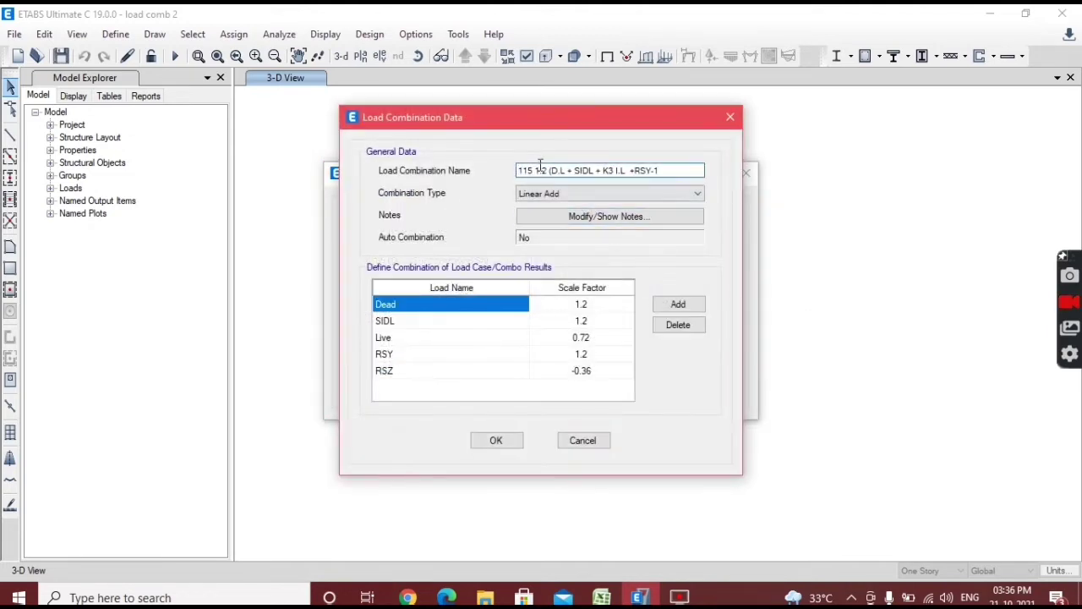
key("BackSpace")
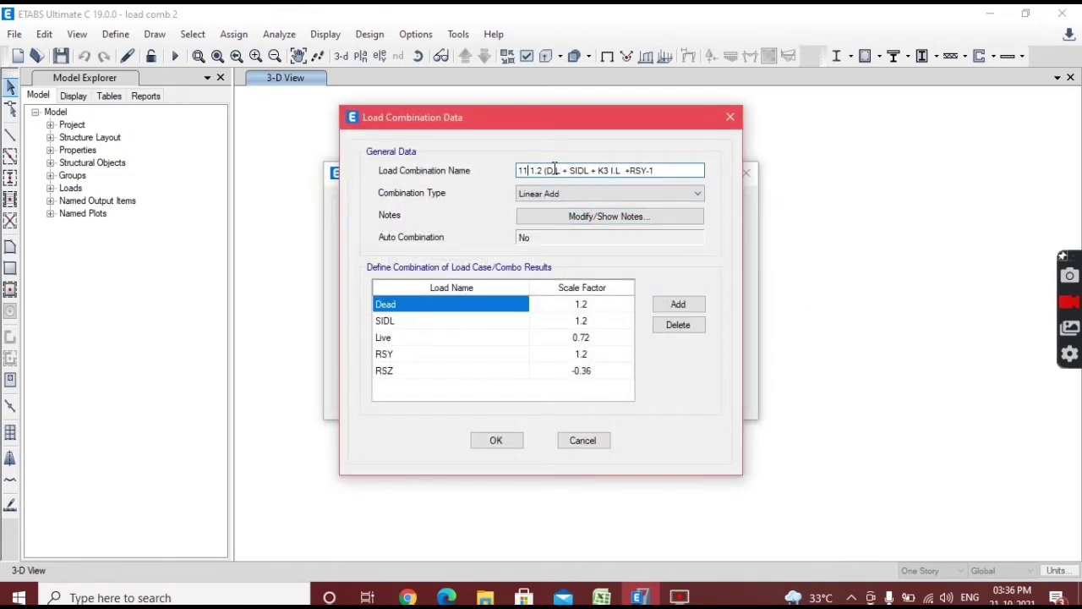
type("6")
left_click(597, 597)
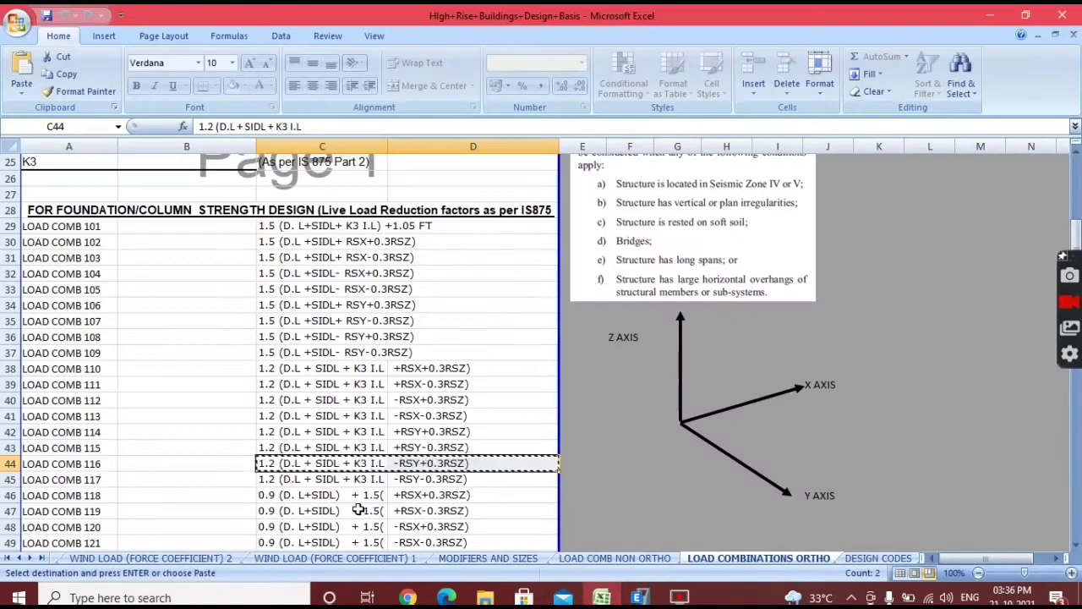
left_click(640, 597)
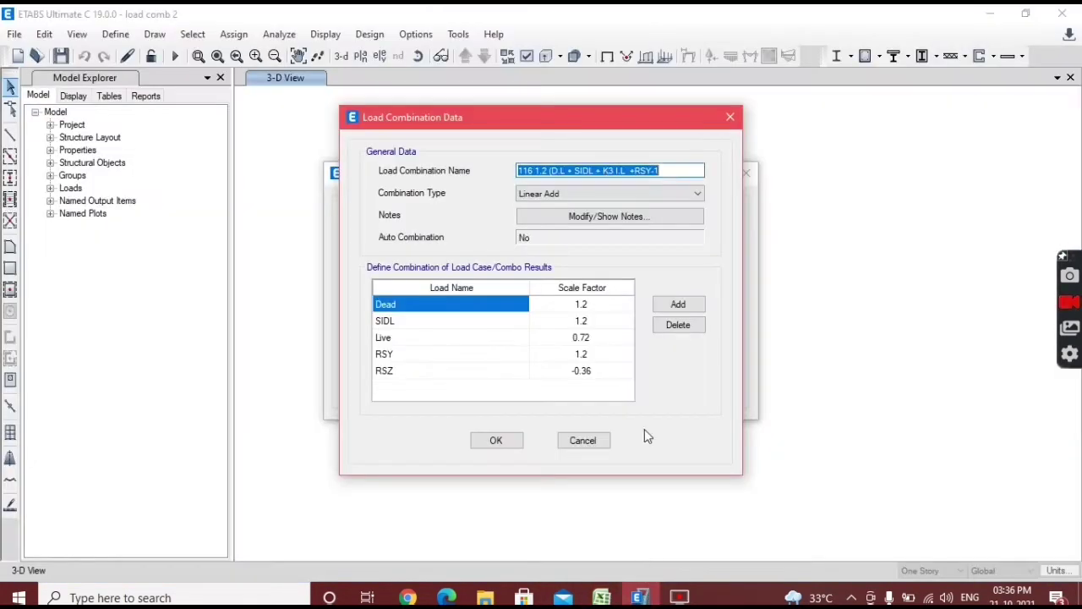
left_click_drag(655, 166, 533, 177)
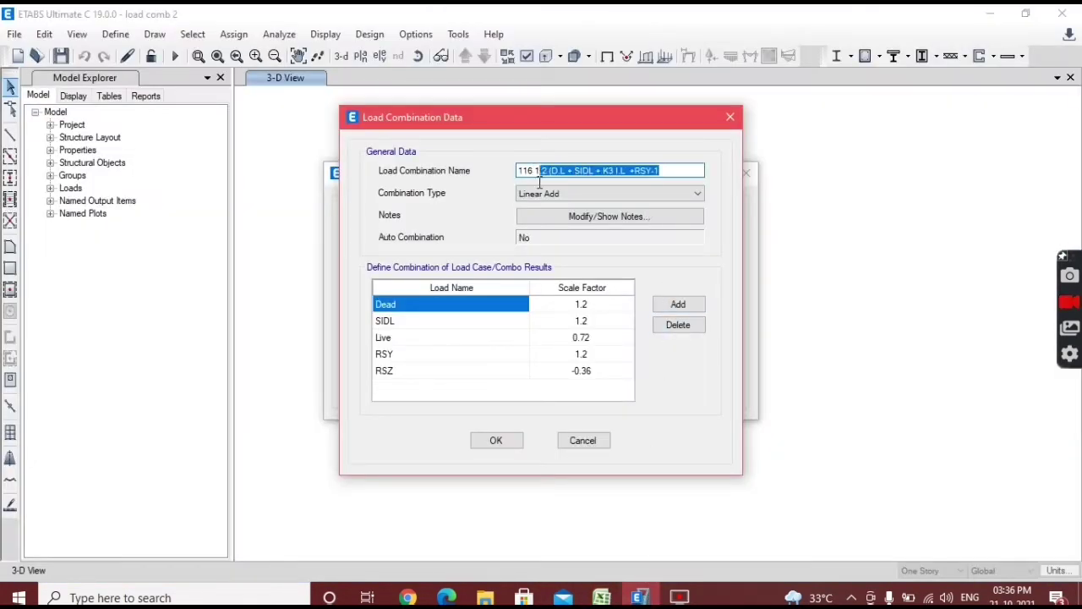
key("ctrl+v")
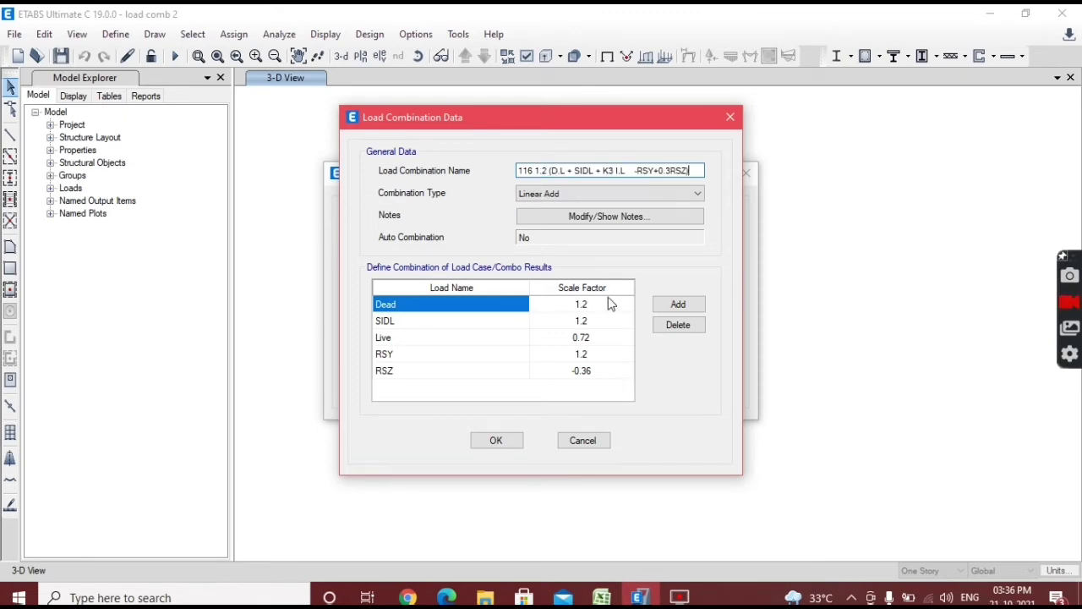
Step: Set RSY to -1.2 and RSZ to 0.36 in the new combination 116 and save it
left_click(575, 354)
left_click(575, 353)
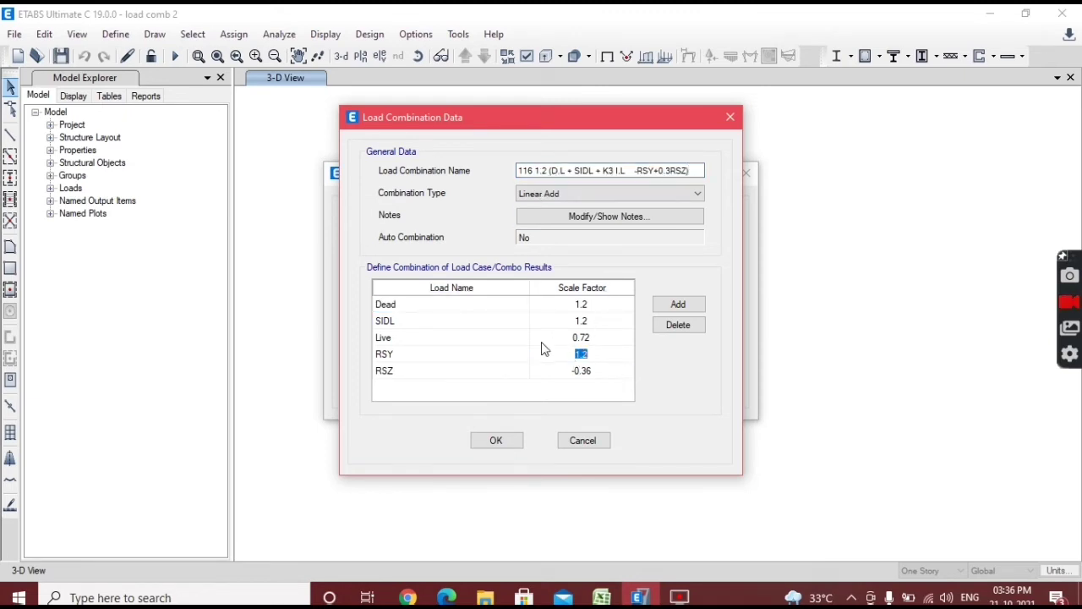
left_click(583, 373)
left_click(576, 370)
left_click(508, 440)
Step: Add a copy of combination 116 and name it "117 1.2 (D.L + SIDL + K3 I.L -RSY-0.3RSZ)" using the expression from the Excel sheet
left_click(653, 263)
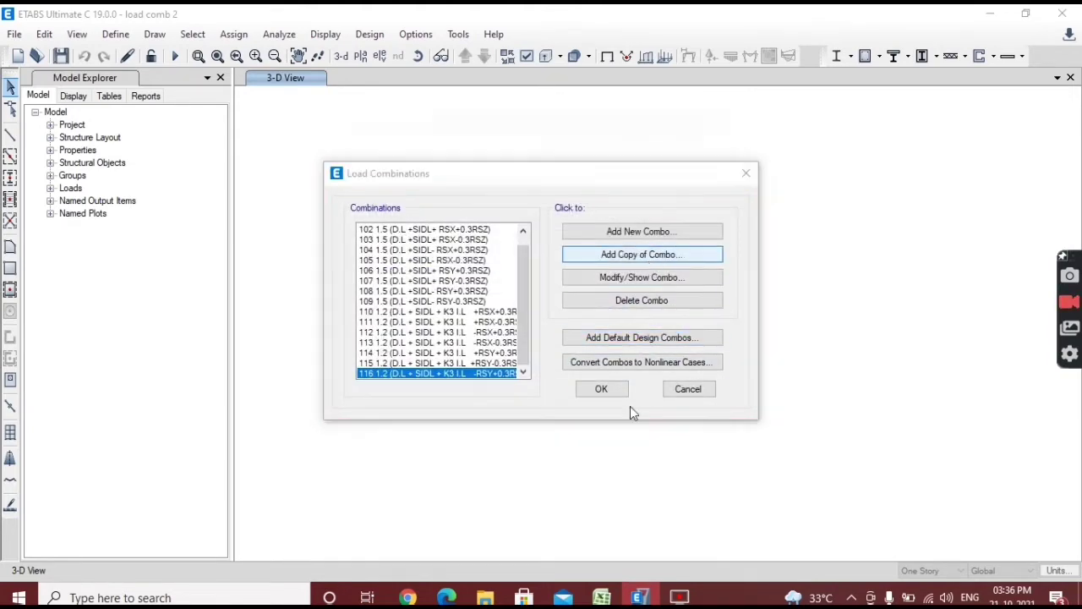
left_click(602, 597)
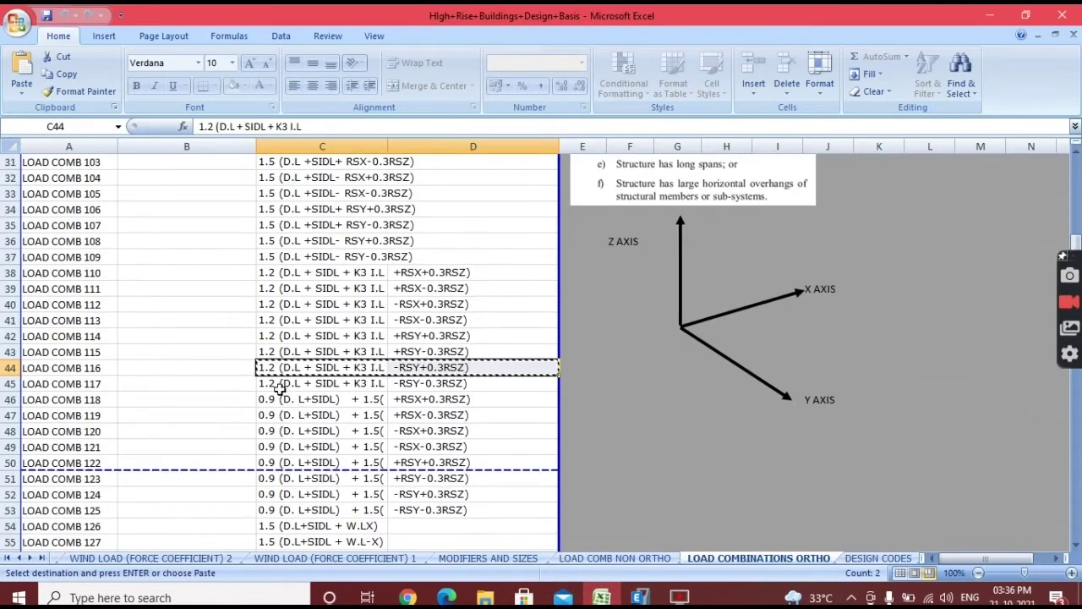
left_click_drag(279, 389, 435, 391)
key("ctrl+c")
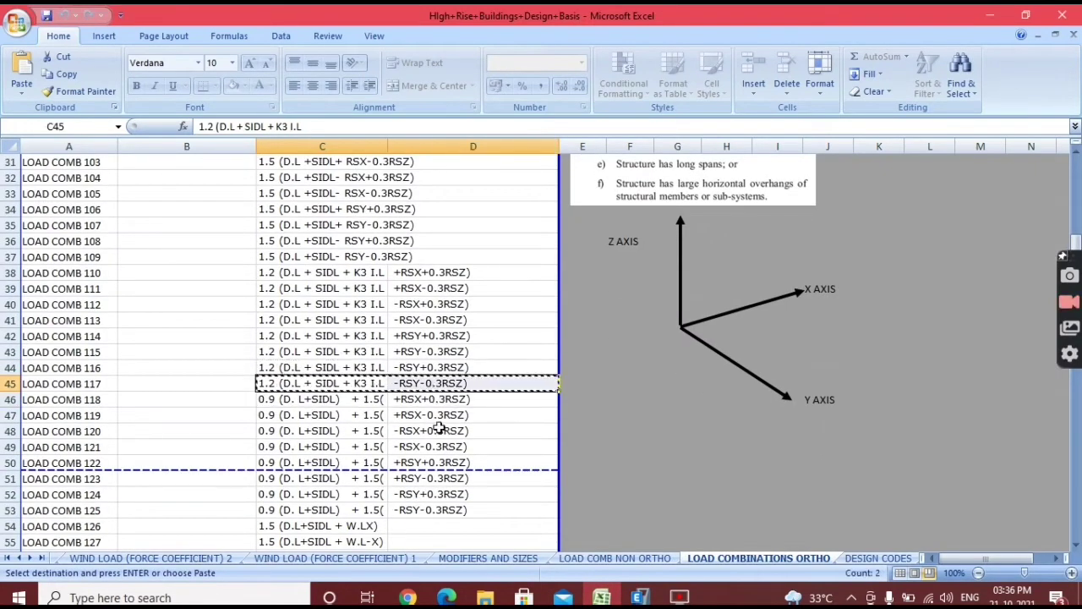
left_click(640, 597)
left_click(643, 170)
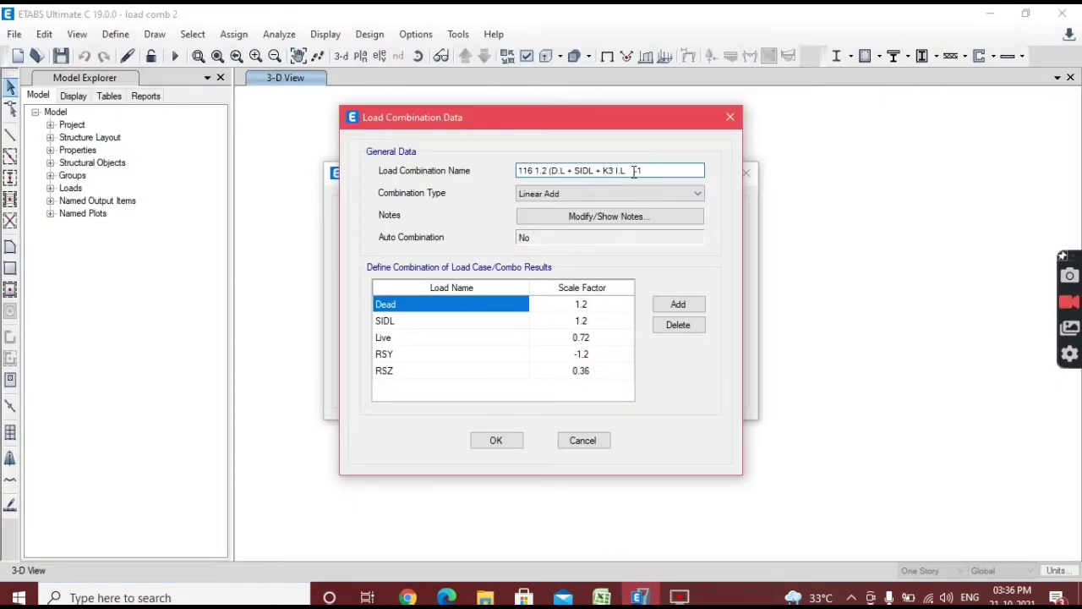
left_click_drag(647, 173, 532, 177)
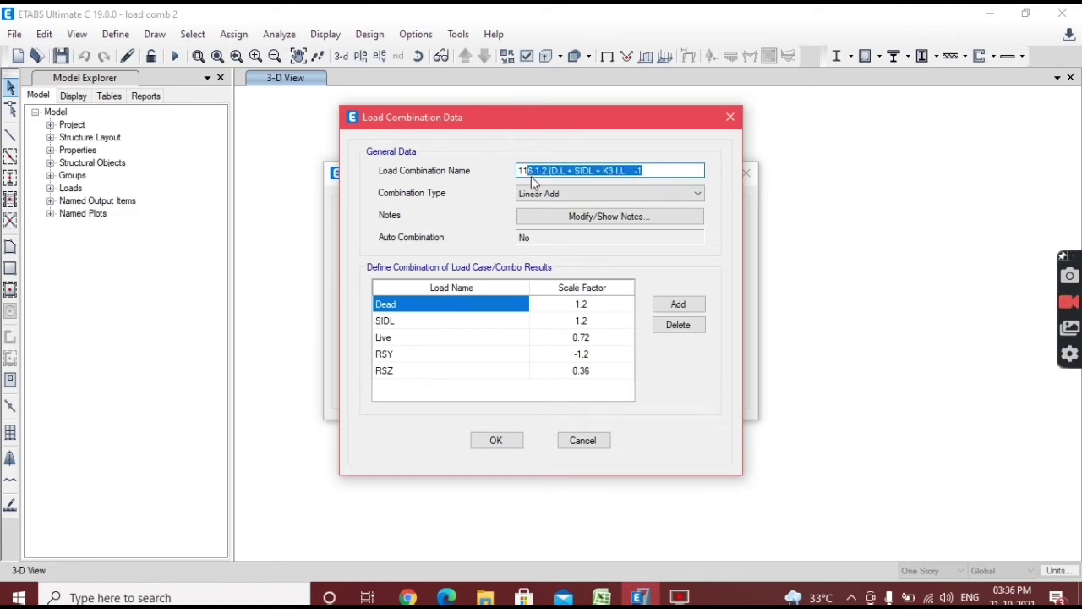
type("7")
key("ctrl+v")
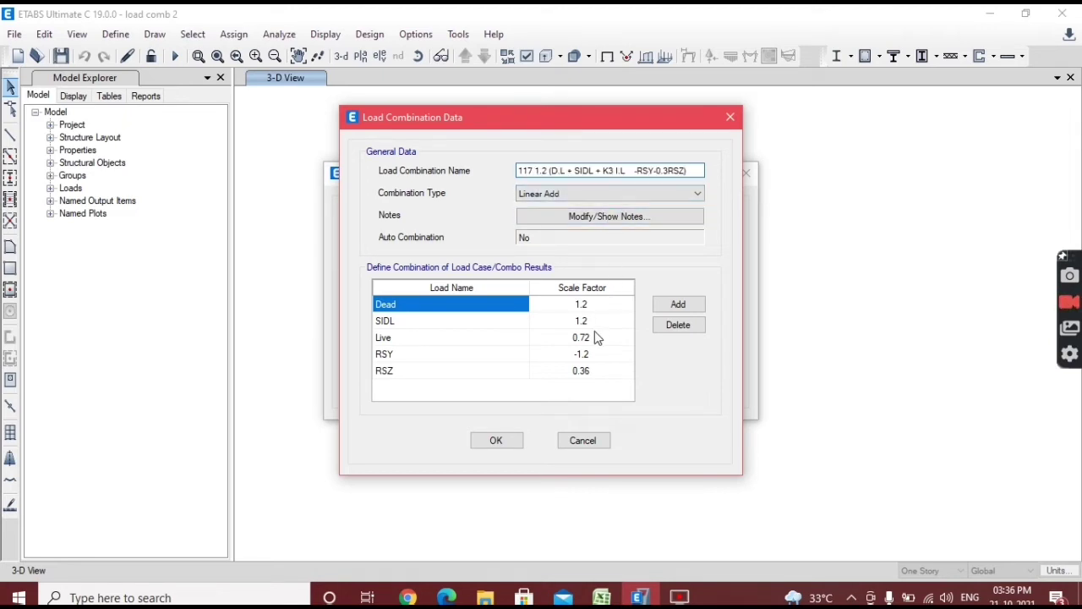
key("BackSpace")
key("BackSpace")
Step: Set the RSZ scale factor of combination 117 to -0.36 and save the combination
left_click(573, 372)
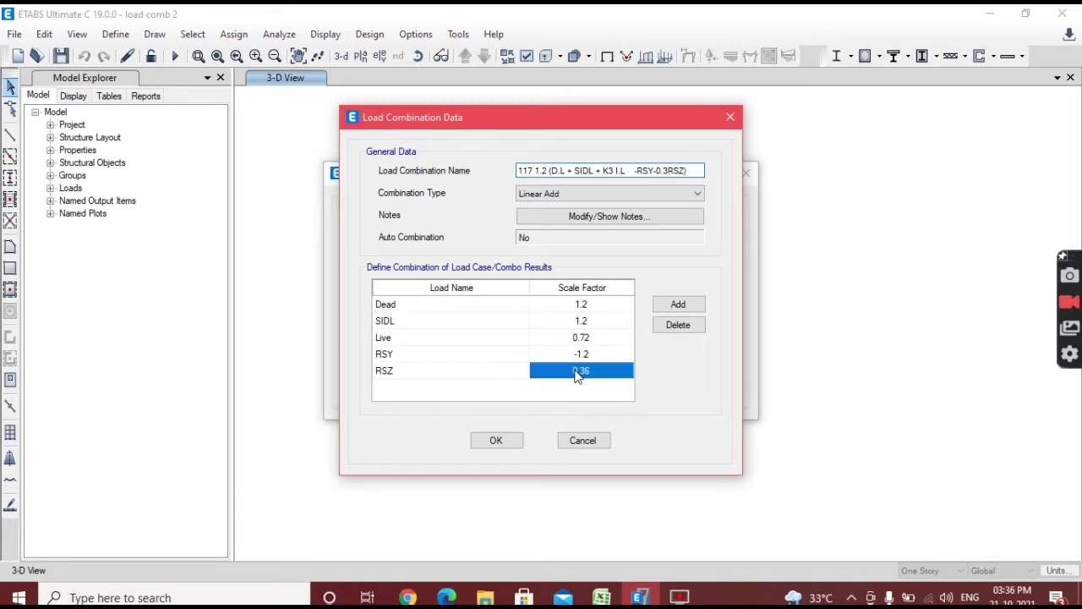
left_click(575, 372)
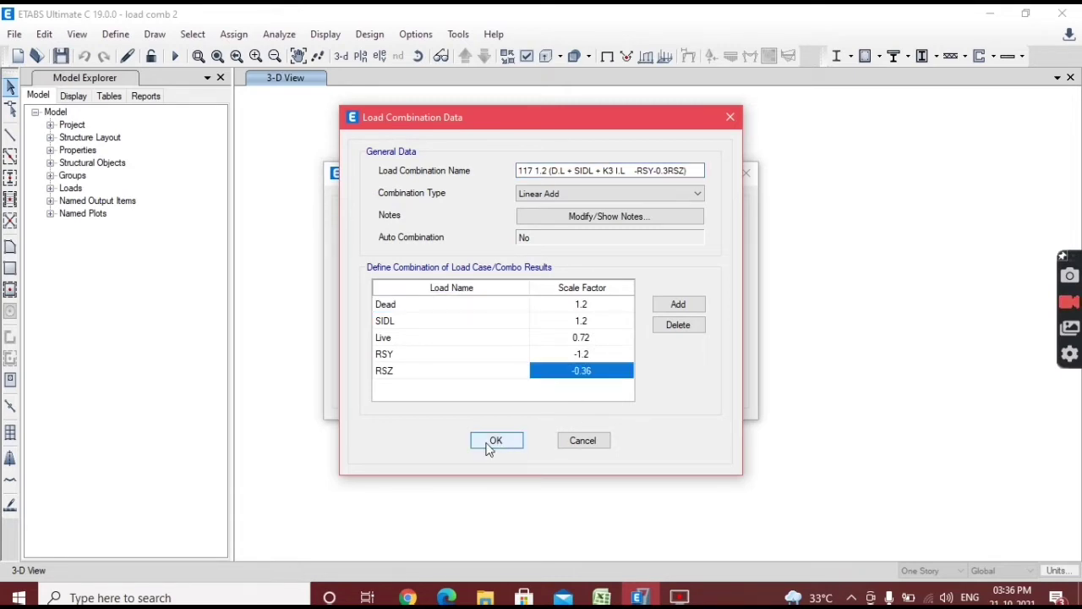
left_click(496, 440)
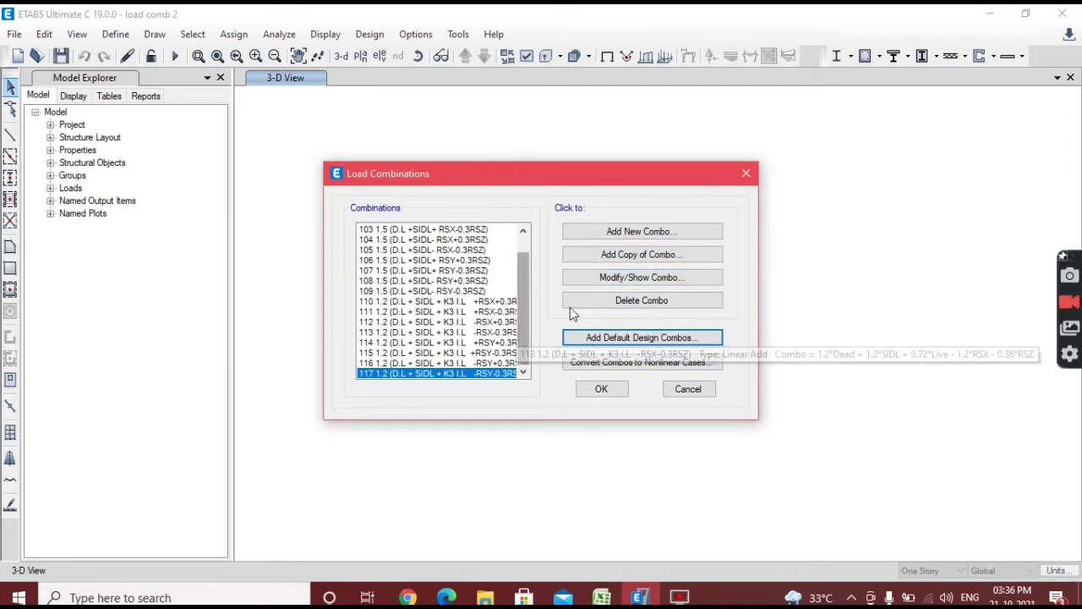
Step: Add a copy of combination 117 and name it "118 0.9 (D. L+SIDL) + 1.5( +RSX+0.3RSZ)" using the expression copied from the Excel sheet
left_click(626, 255)
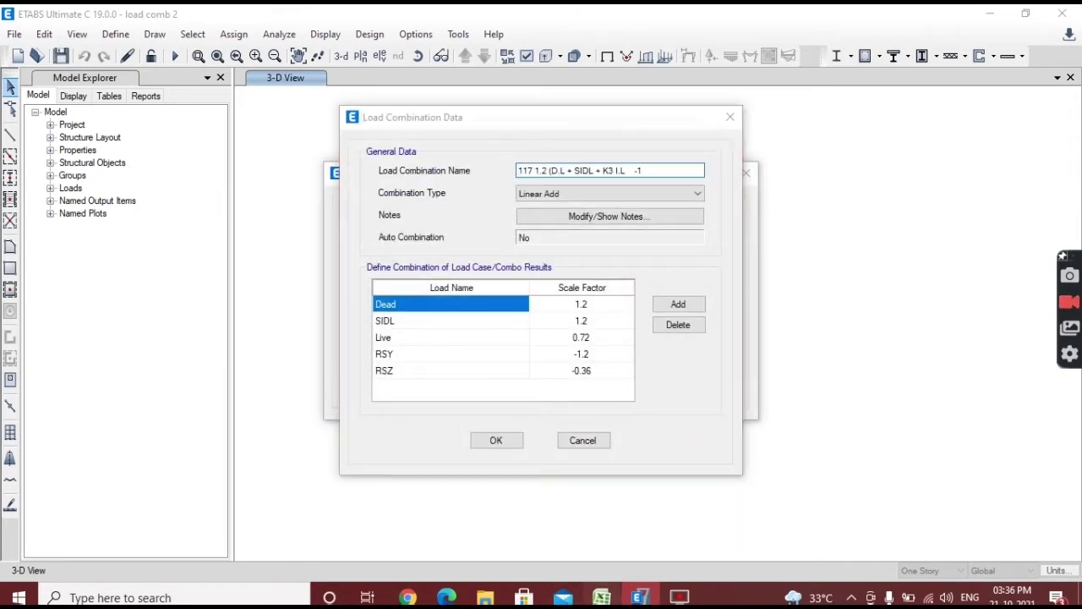
left_click(602, 598)
left_click(305, 404)
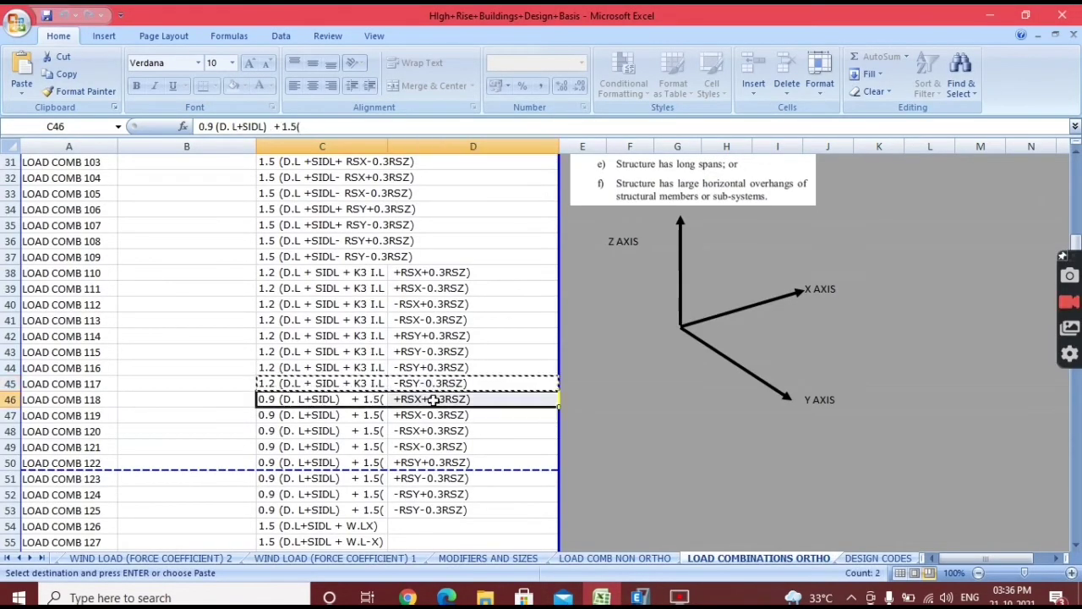
key("ctrl+c")
key("alt+Tab")
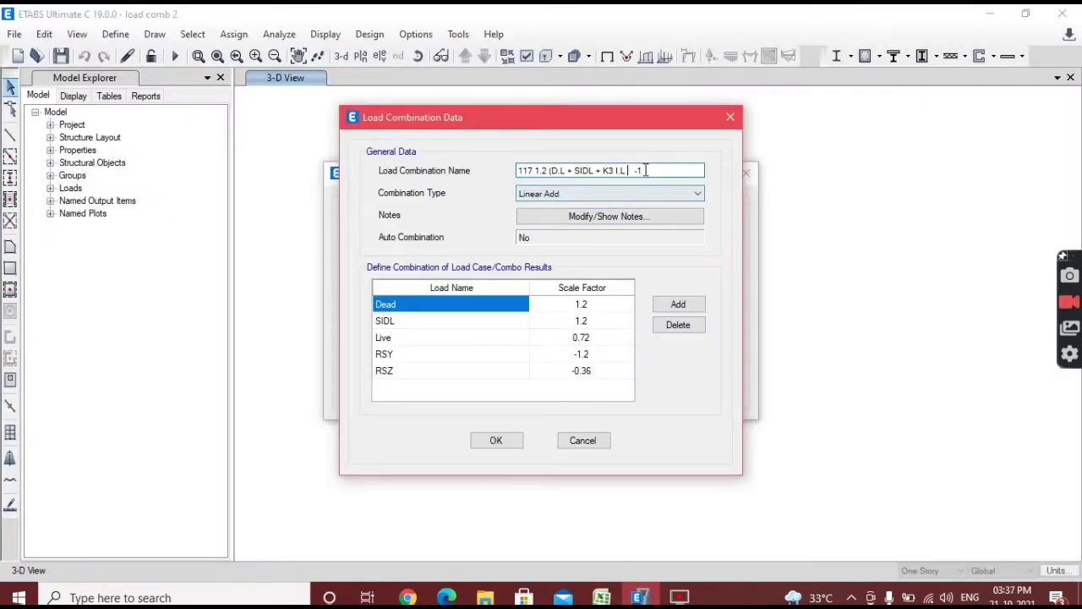
left_click_drag(642, 171, 528, 170)
type("8")
key("ctrl+v")
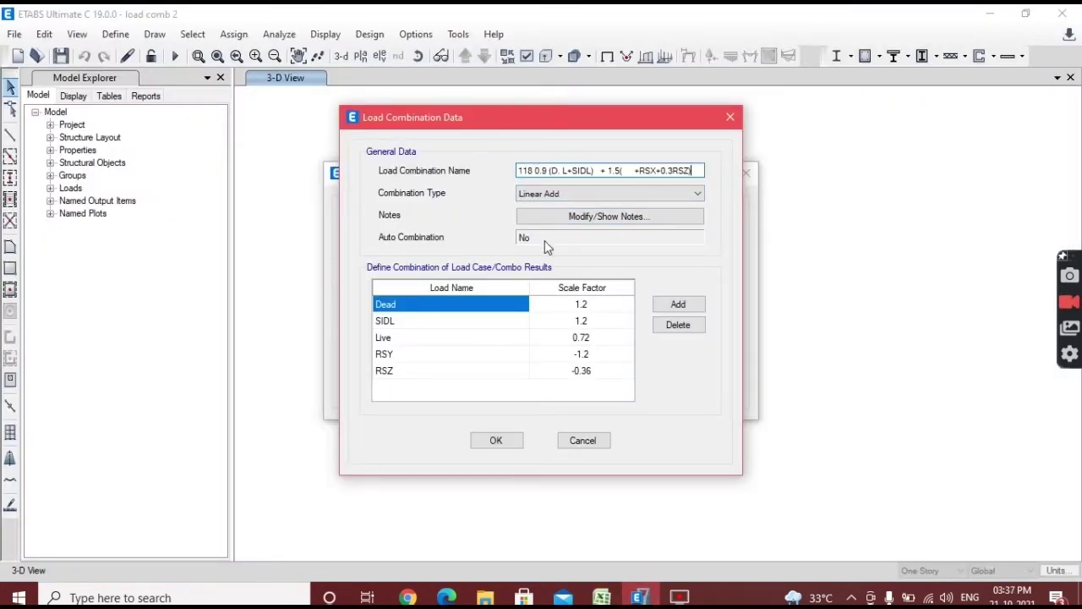
Step: Remove the extra spaces before +RSX in the name of combination 118 and check it against the Excel sheet
left_click(634, 171)
key("BackSpace")
key("BackSpace")
key("BackSpace")
key("BackSpace")
key("BackSpace")
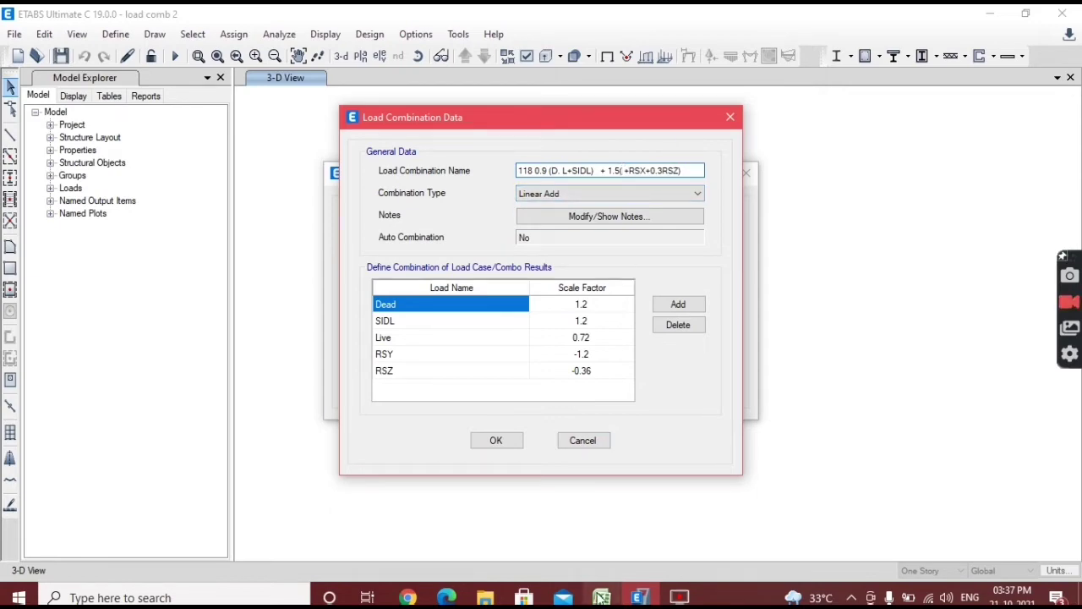
key("alt+Tab")
key("alt+Tab")
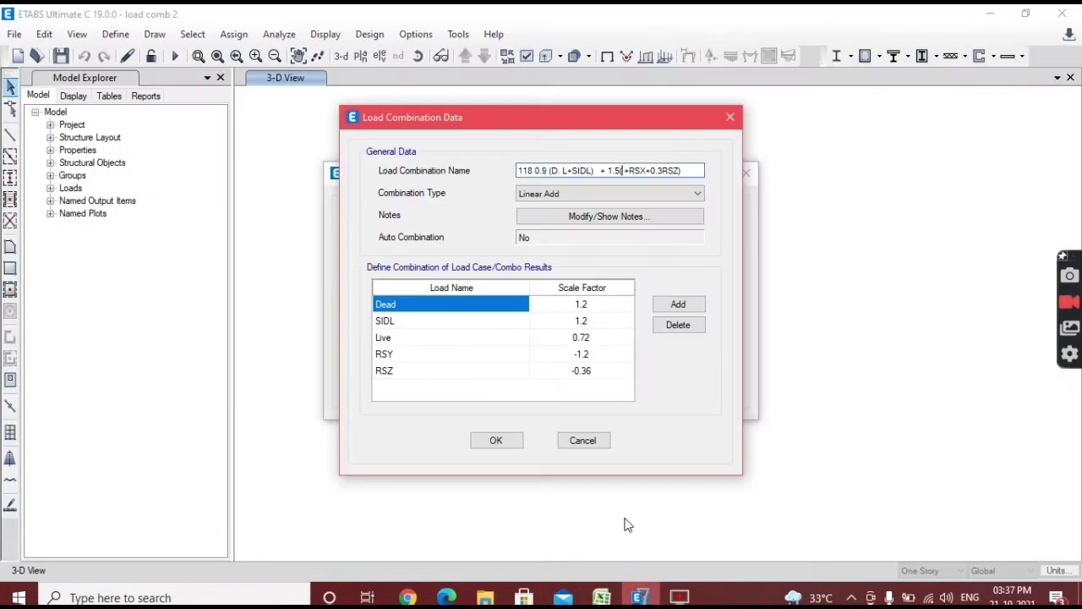
Step: Set the Dead and SIDL scale factors of combination 118 to 0.9
left_click(580, 308)
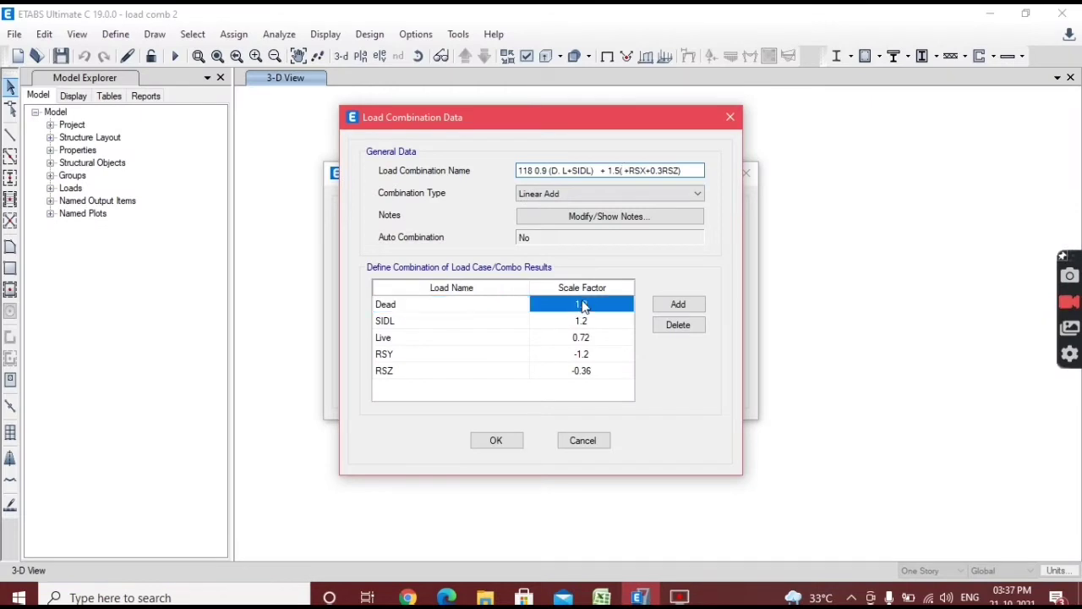
type("0.9")
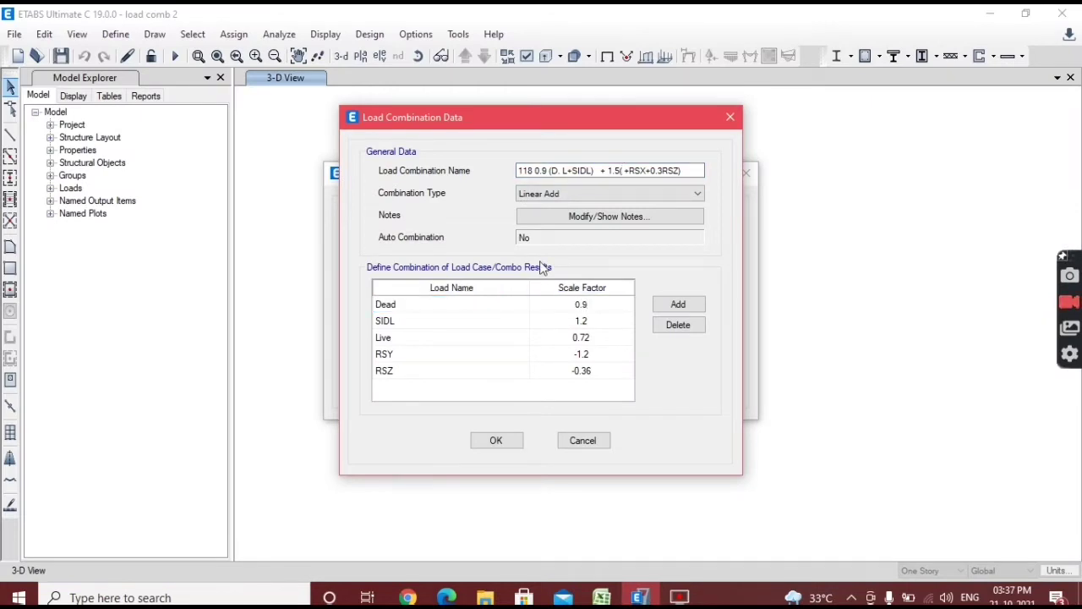
left_click(584, 321)
type("0.9")
Step: Replace the Live load with RSX and delete the RSY row in combination 118
left_click(444, 341)
left_click(444, 342)
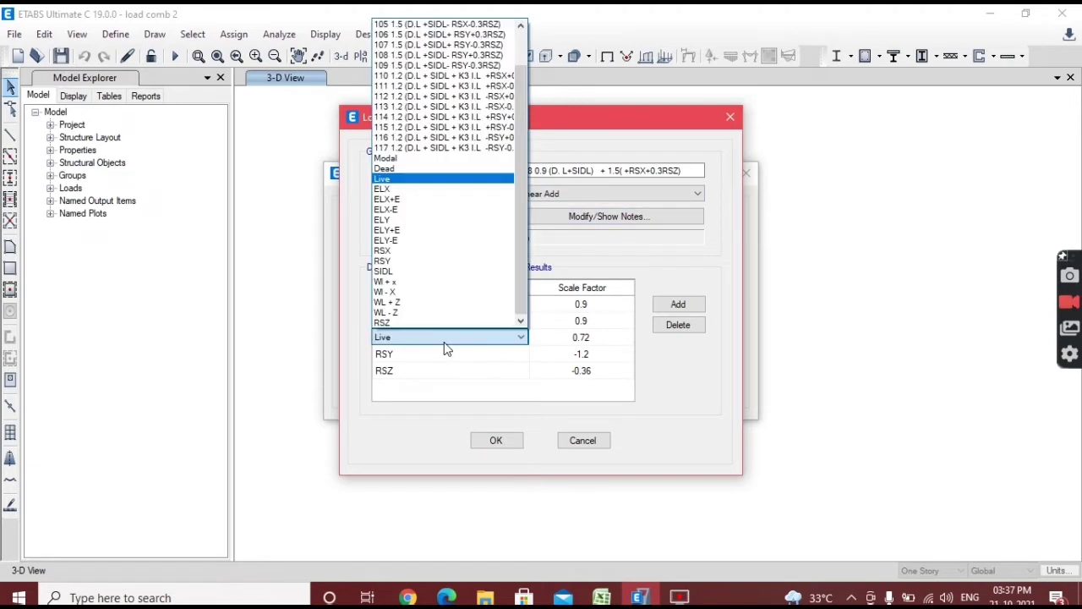
left_click(429, 251)
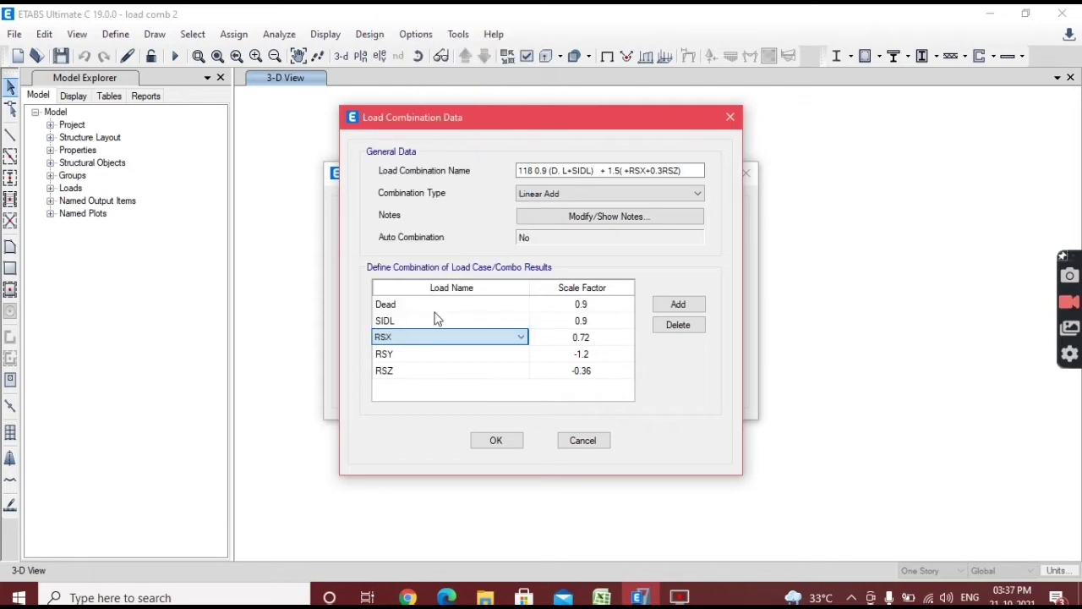
left_click(437, 357)
left_click(681, 332)
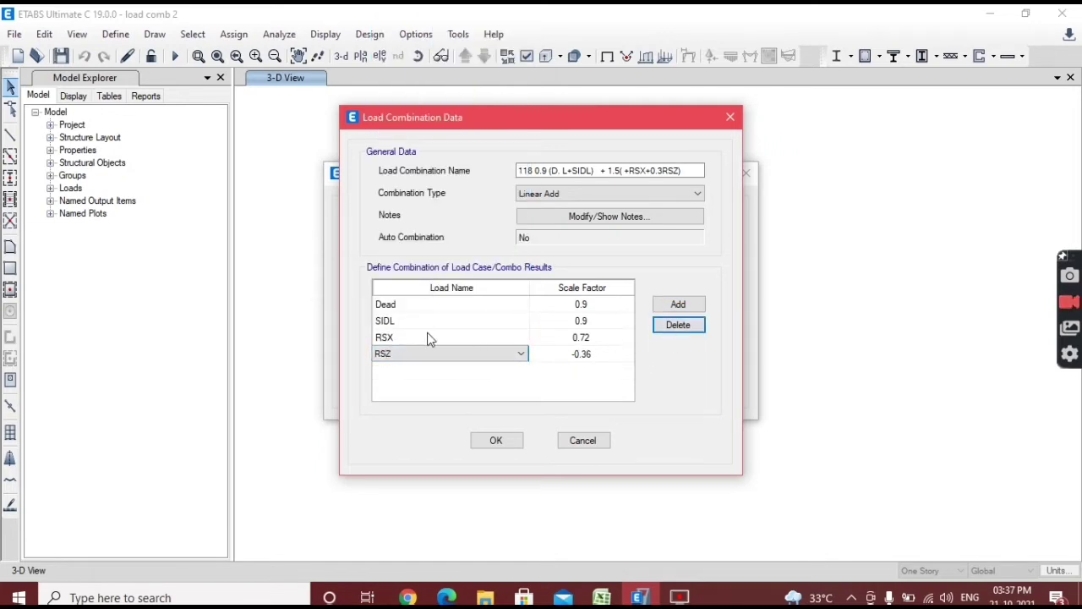
Step: Set the RSX scale factor to 1.5 and RSZ to 1.5*0.3 in combination 118 and save it
left_click(437, 339)
left_click(576, 343)
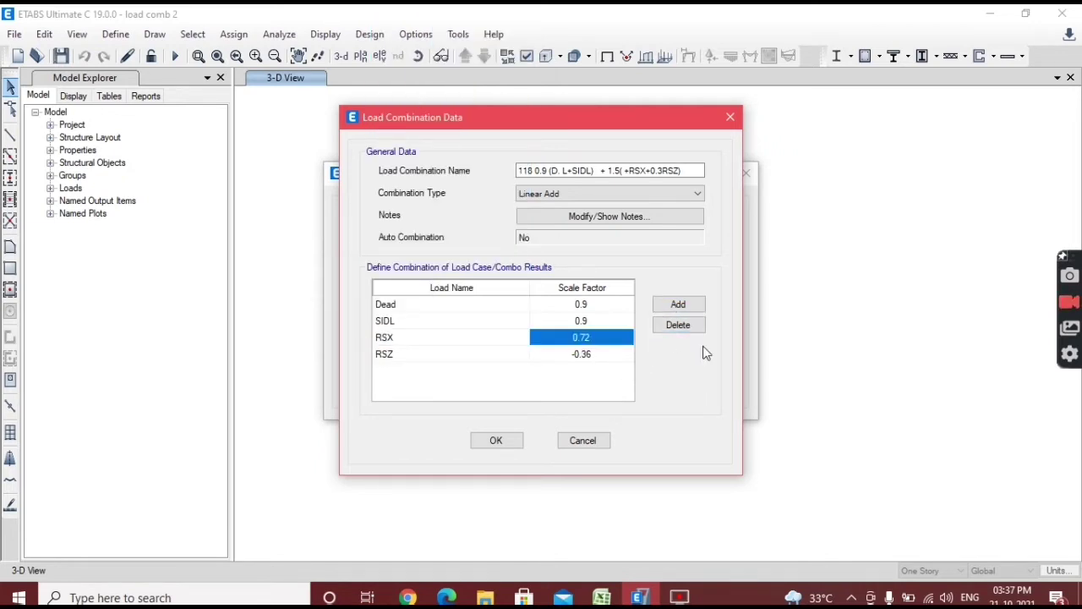
type("1.5")
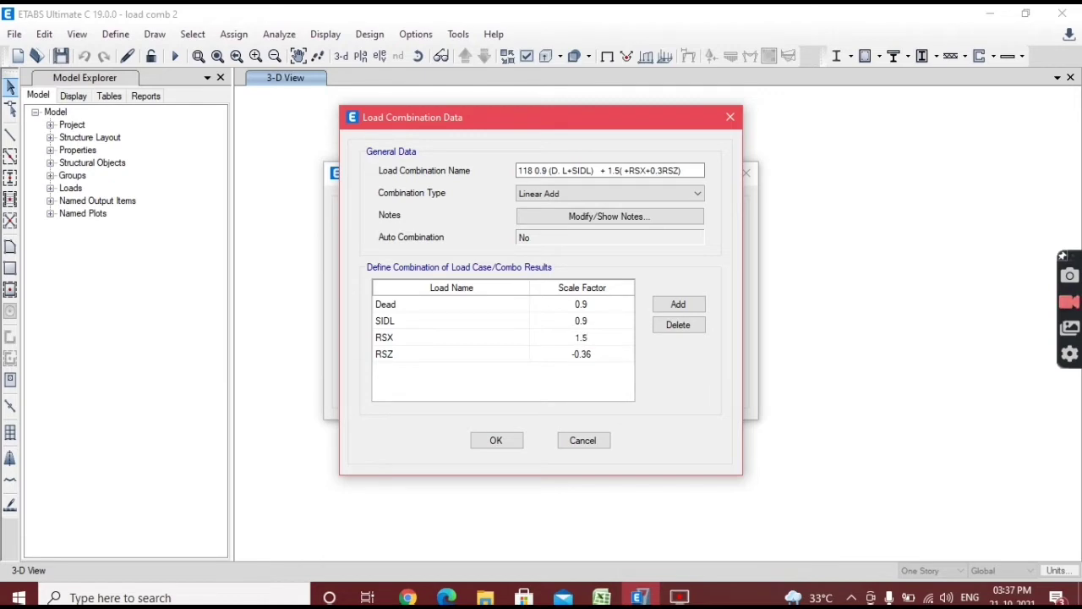
left_click(598, 359)
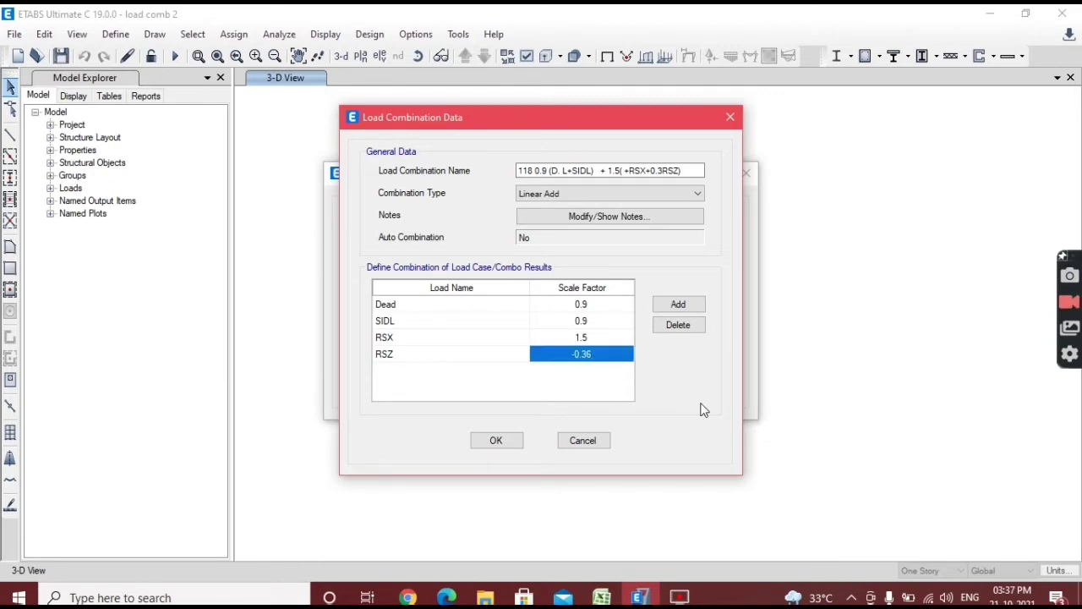
type("1.5*")
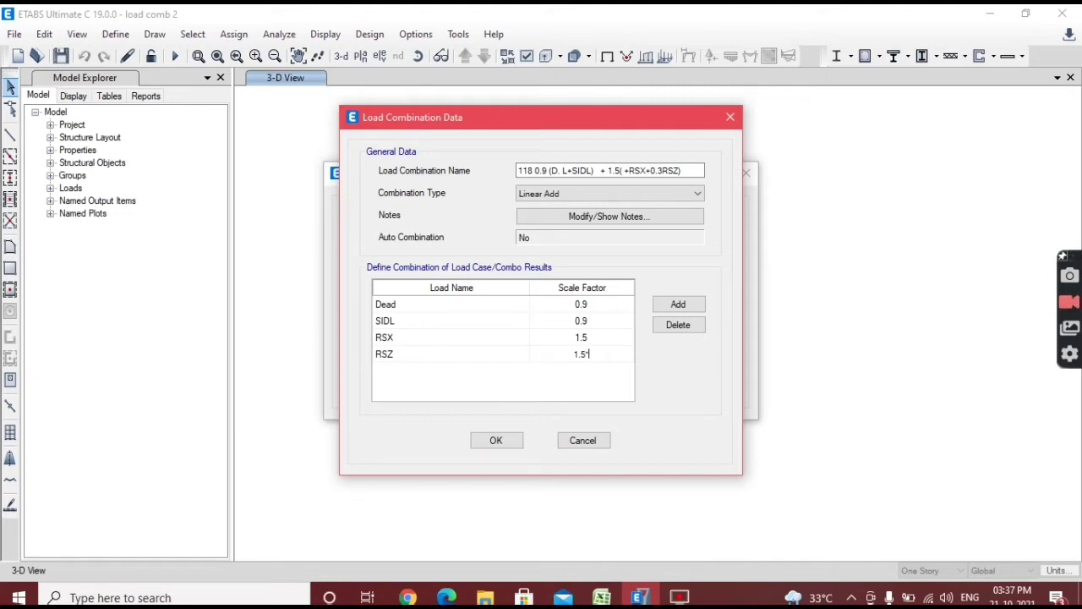
type("0.3")
key("Return")
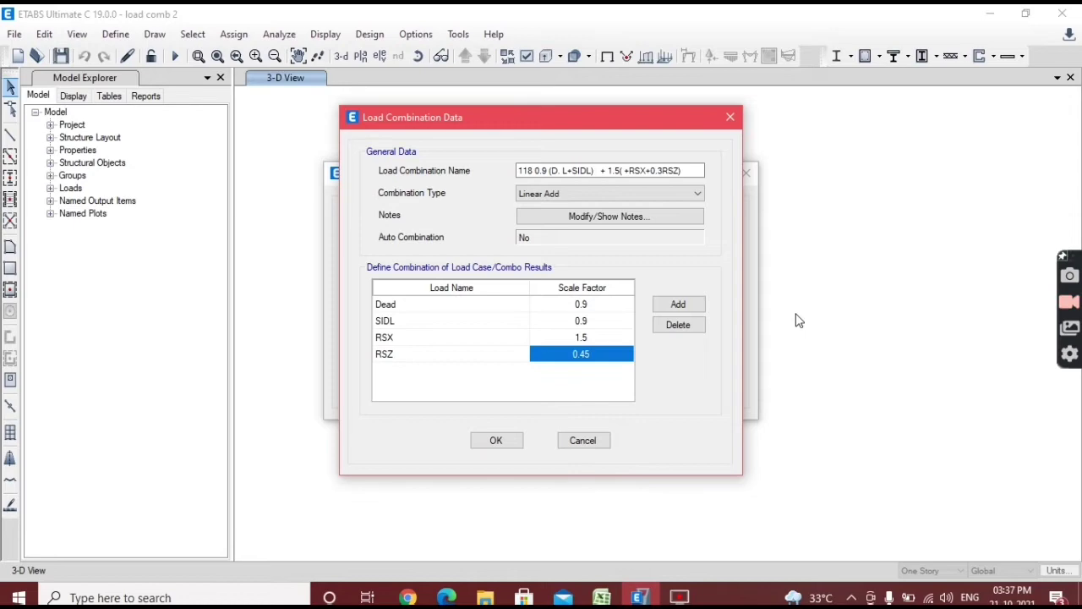
left_click(497, 440)
Step: Add a copy of combination 118 and name it "119 0.9 (D. L+SIDL) + 1.5( +RSX-0.3RSZ)" using the expression from the Excel sheet
left_click(627, 257)
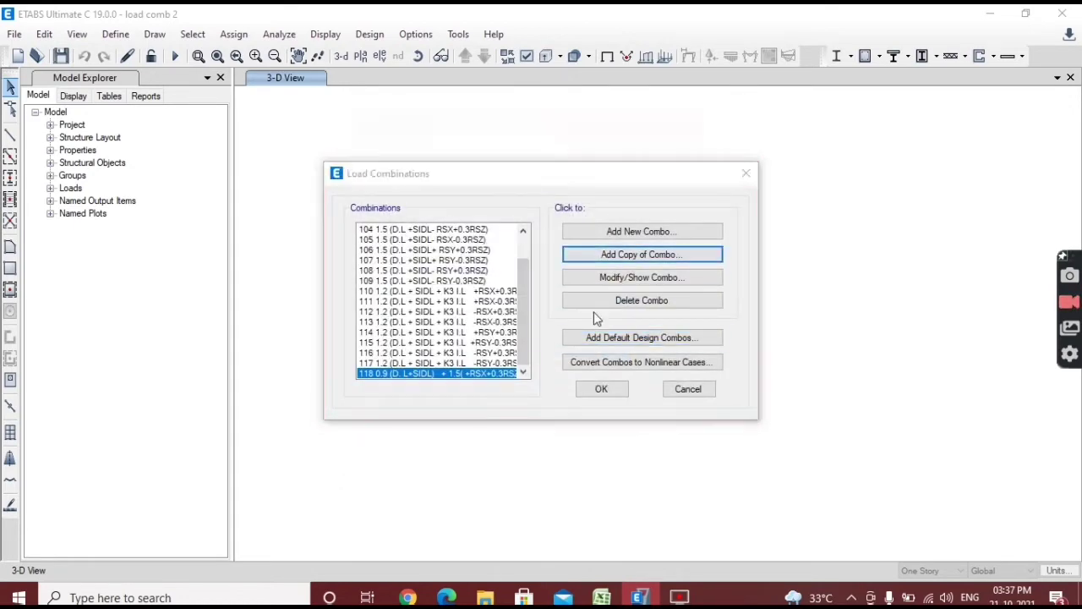
left_click(601, 598)
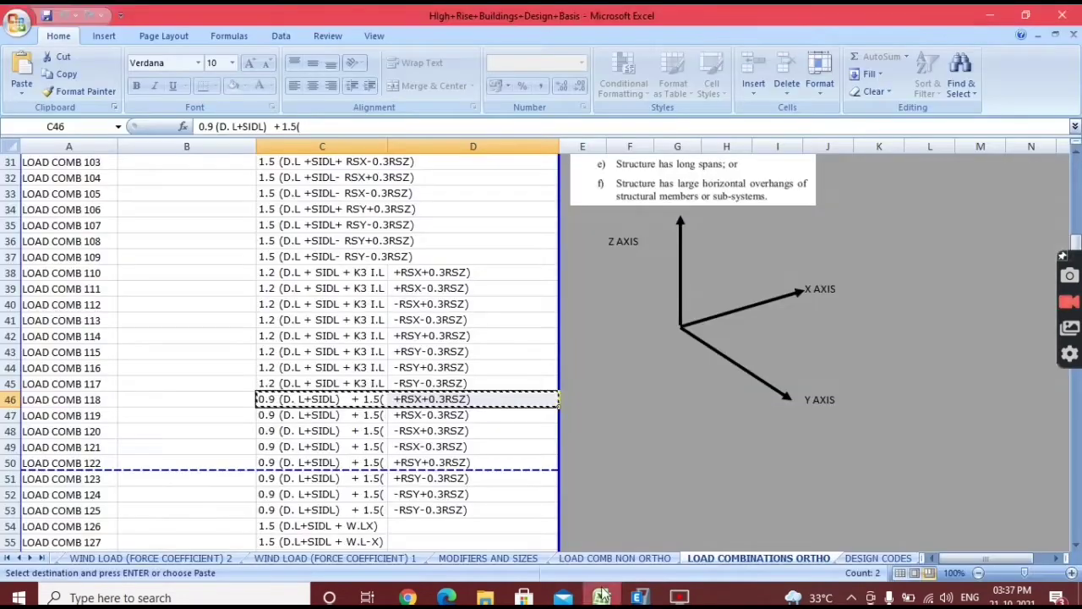
left_click(357, 417)
key("ctrl+c")
left_click(679, 598)
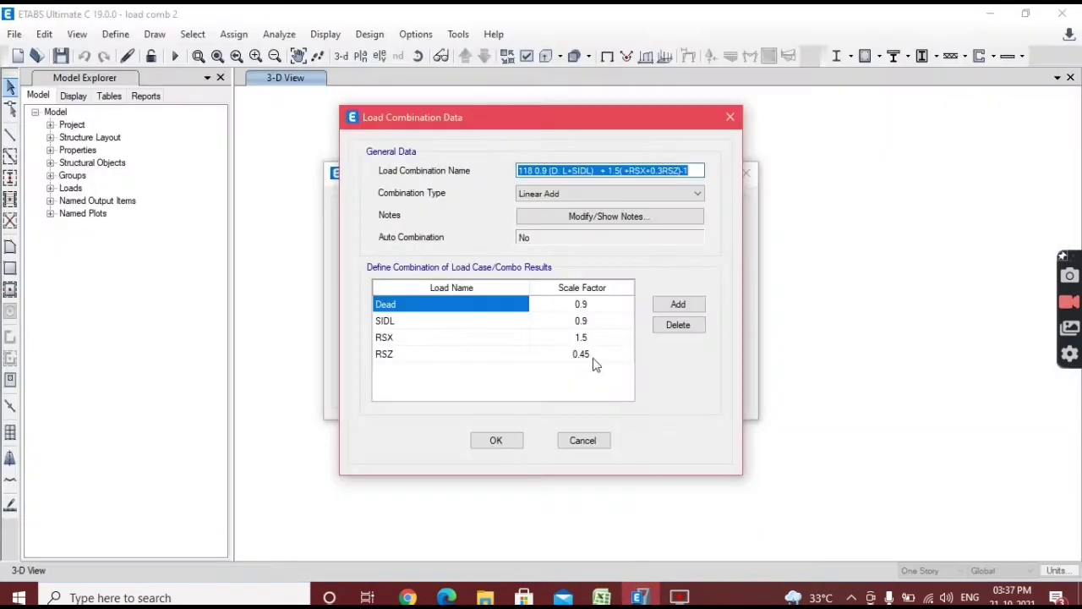
left_click(530, 169)
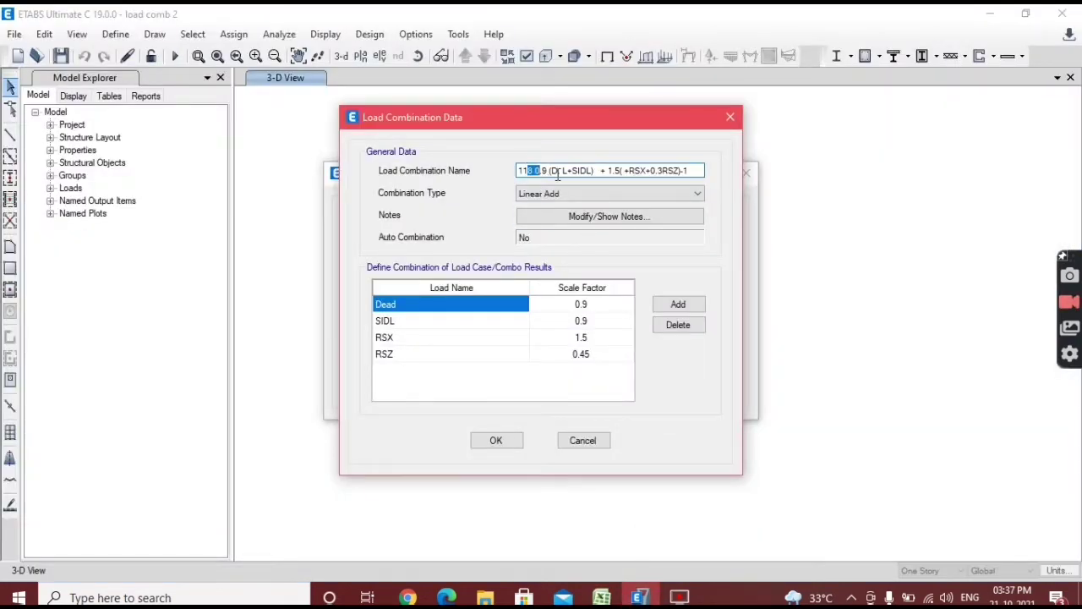
key("ctrl+a")
key("ctrl+v")
key("ctrl+v")
key("BackSpace")
key("BackSpace")
Step: Set the RSZ scale factor of combination 119 to -0.45 and save the combination
left_click(567, 355)
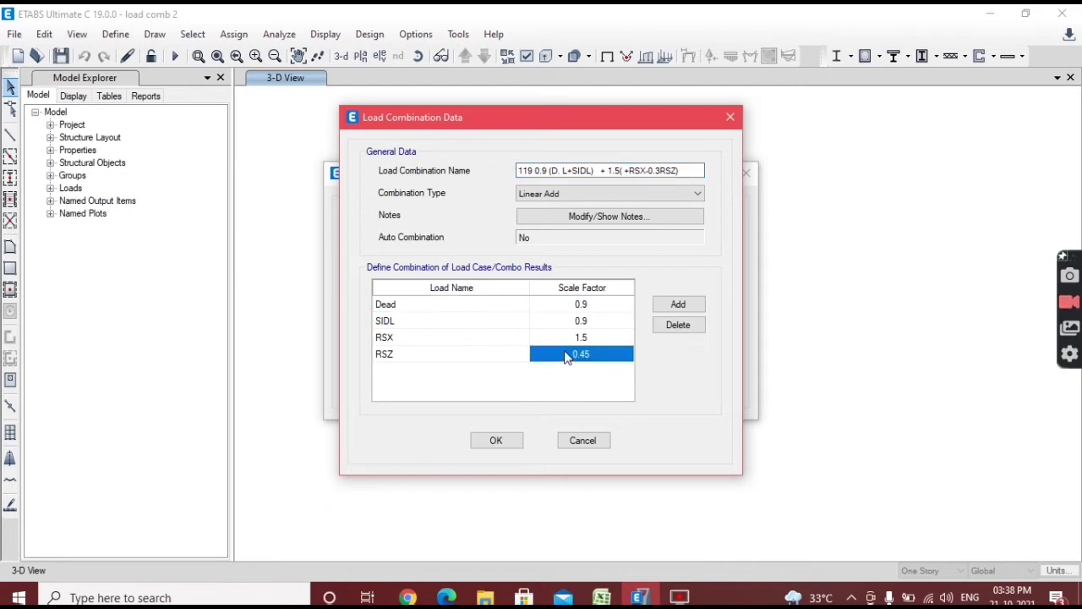
left_click(579, 352)
left_click(496, 440)
Step: Add a copy of combination 119 and name it "120 0.9 (D. L+SIDL) + 1.5( -RSX+0.3RSZ)" using the expression copied from Excel
left_click(630, 251)
left_click(601, 597)
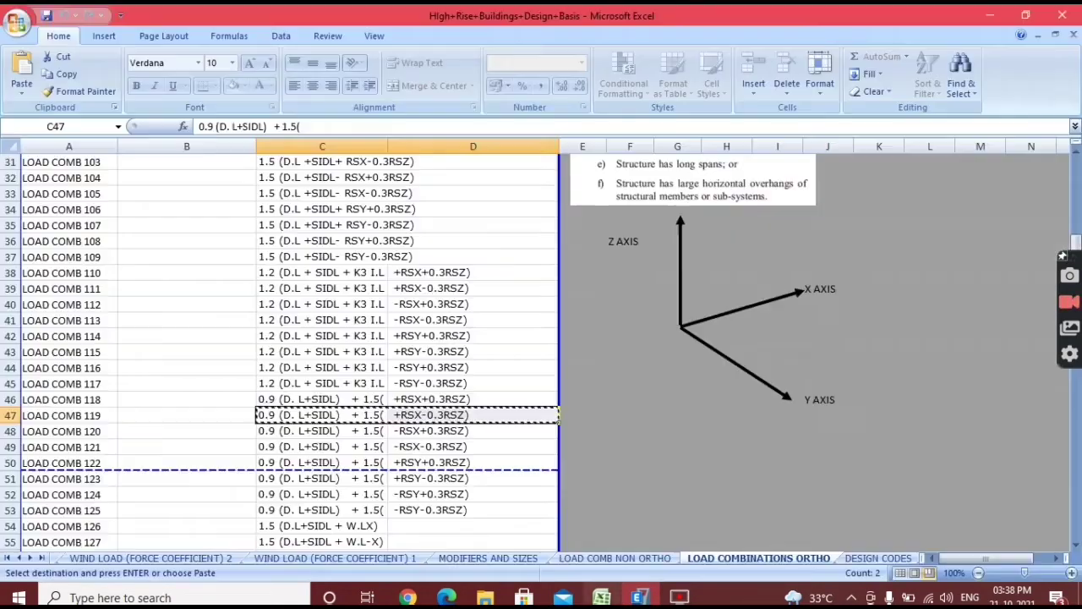
left_click_drag(271, 431, 443, 431)
key("ctrl+c")
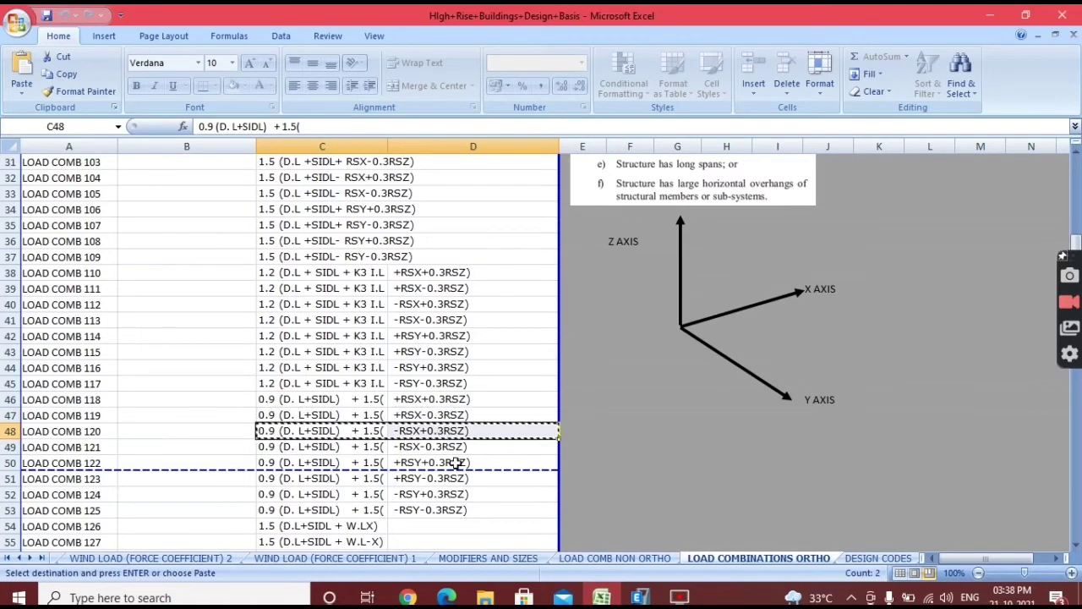
left_click(640, 597)
left_click(592, 170)
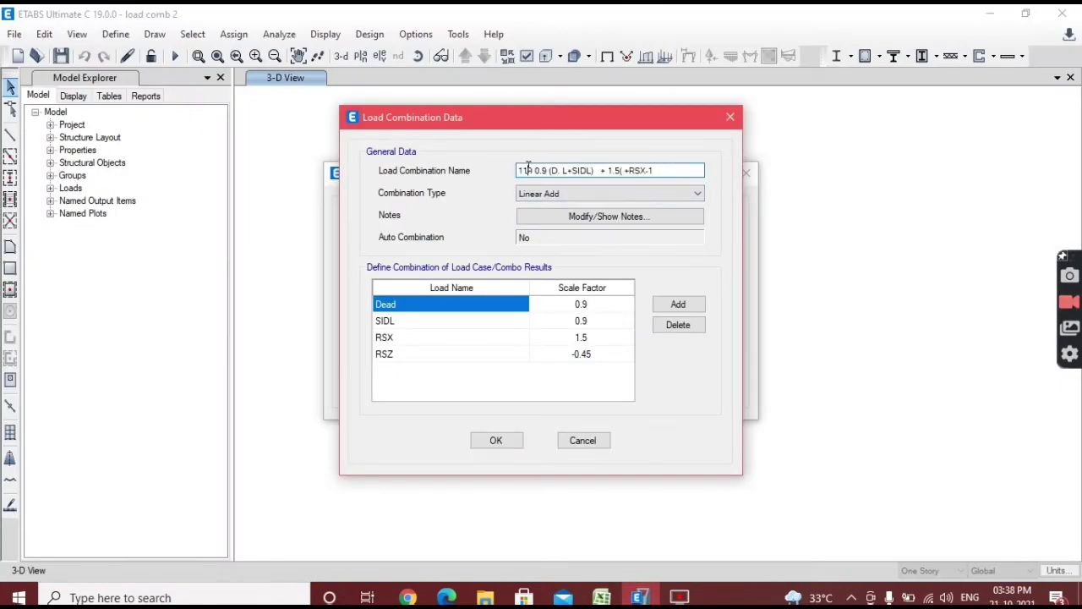
key("ctrl+a")
key("BackSpace")
key("ctrl+z")
type("120")
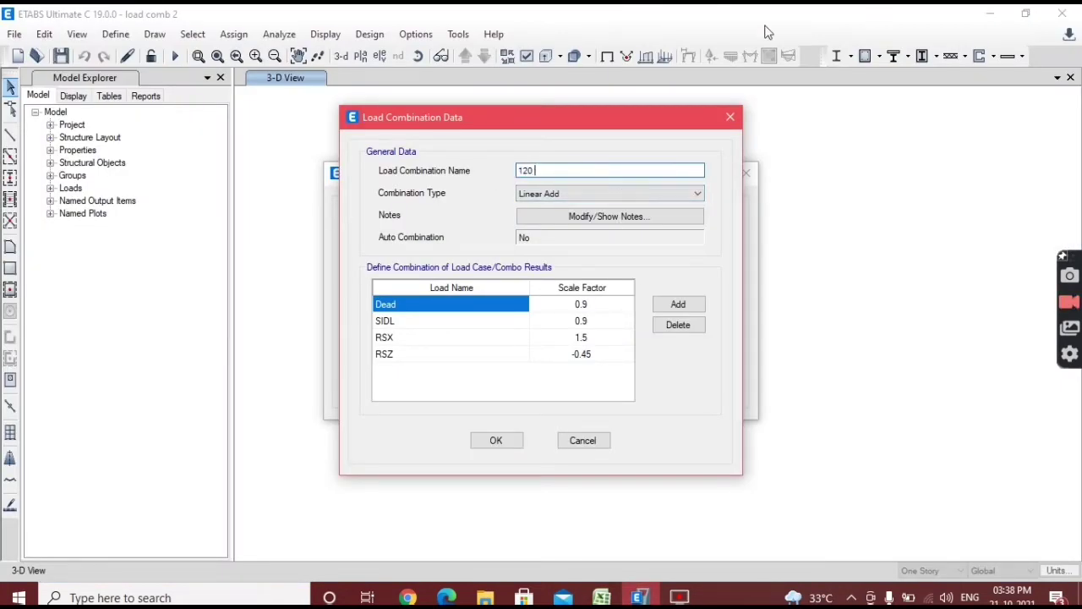
key("ctrl+v")
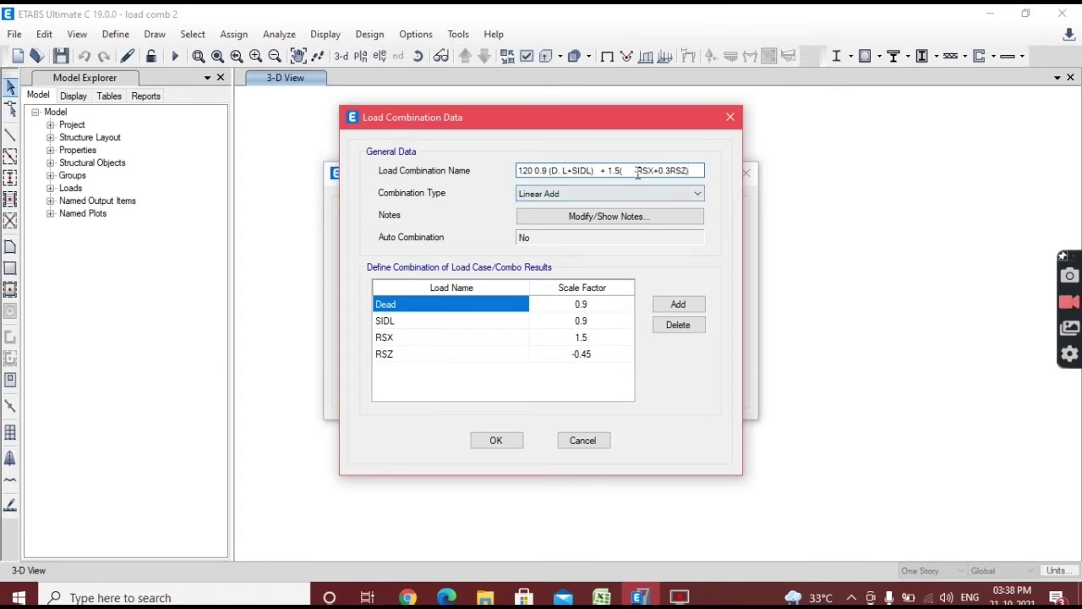
type("-")
Step: Set RSX to -1.5 and RSZ to 0.45 in the new combination 120 and save it
left_click(583, 342)
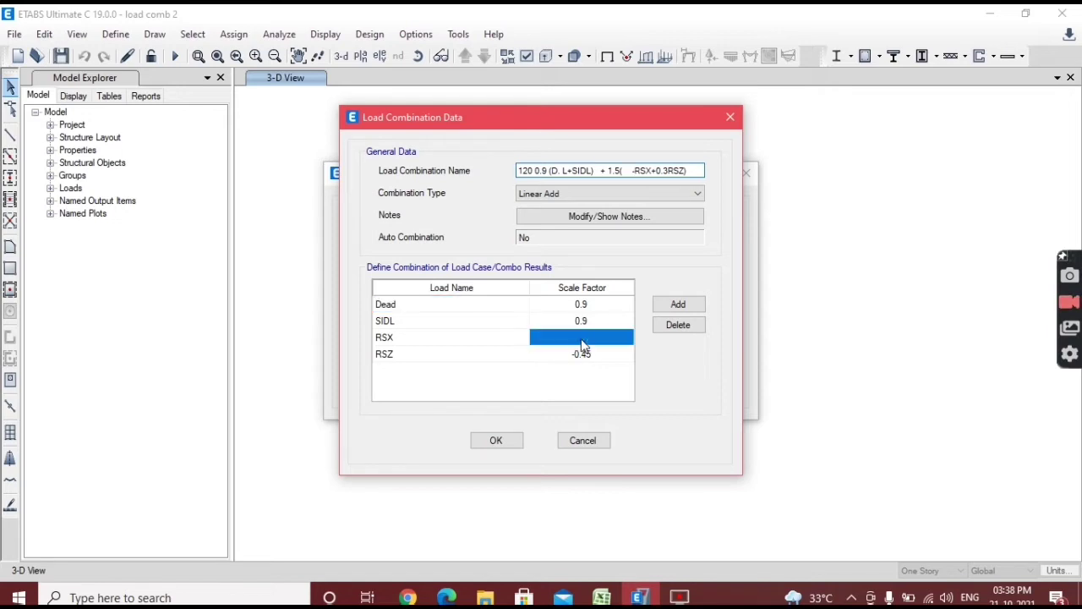
left_click(573, 336)
type("-1.5")
left_click(581, 353)
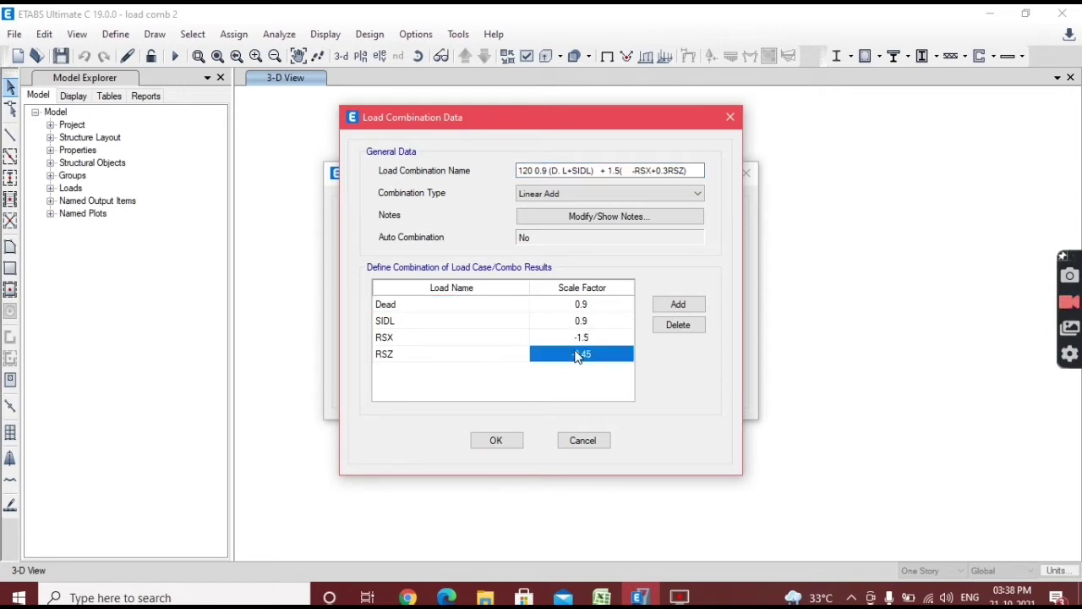
left_click(578, 354)
left_click(575, 355)
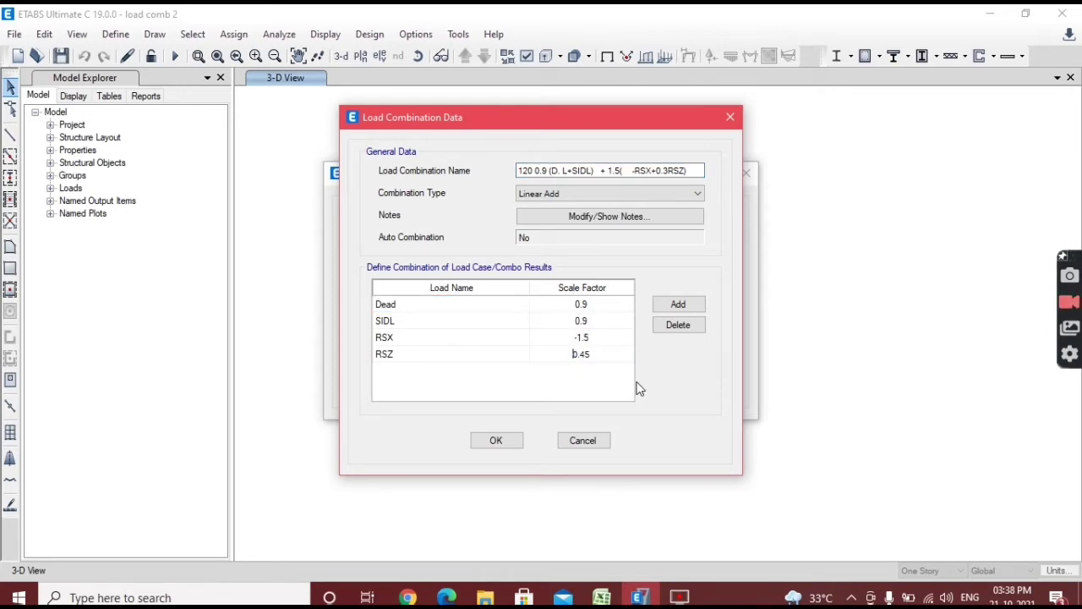
left_click(496, 440)
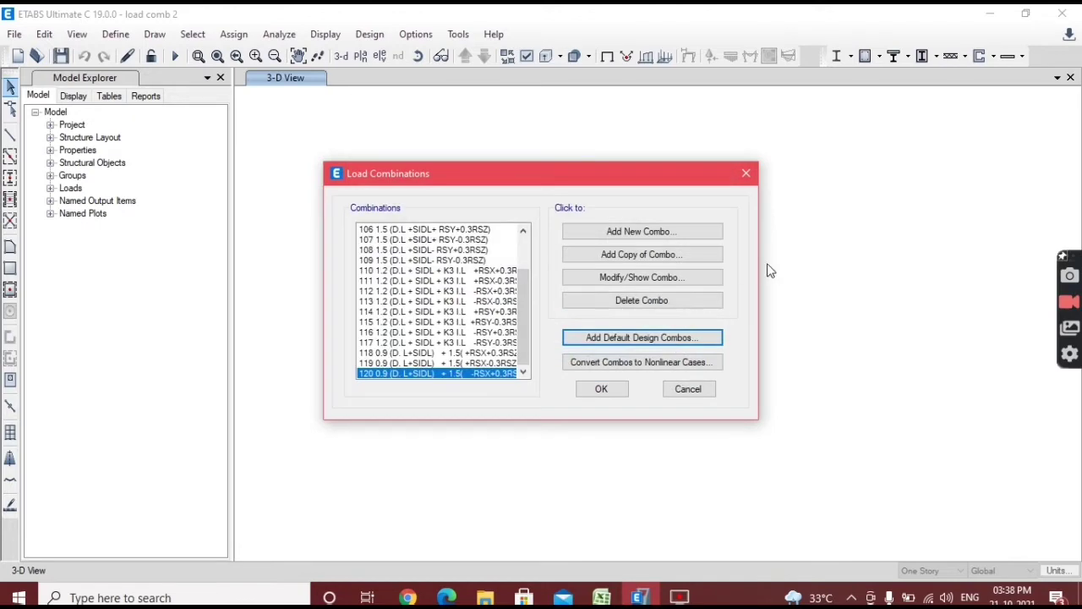
Step: Add a copy of combination 120 and name it "121 0.9 (D. L+SIDL) + 1.5( -RSX-0.3RSZ)" using the Excel expression without its extra spaces
left_click(651, 263)
left_click(601, 597)
left_click_drag(283, 450, 432, 461)
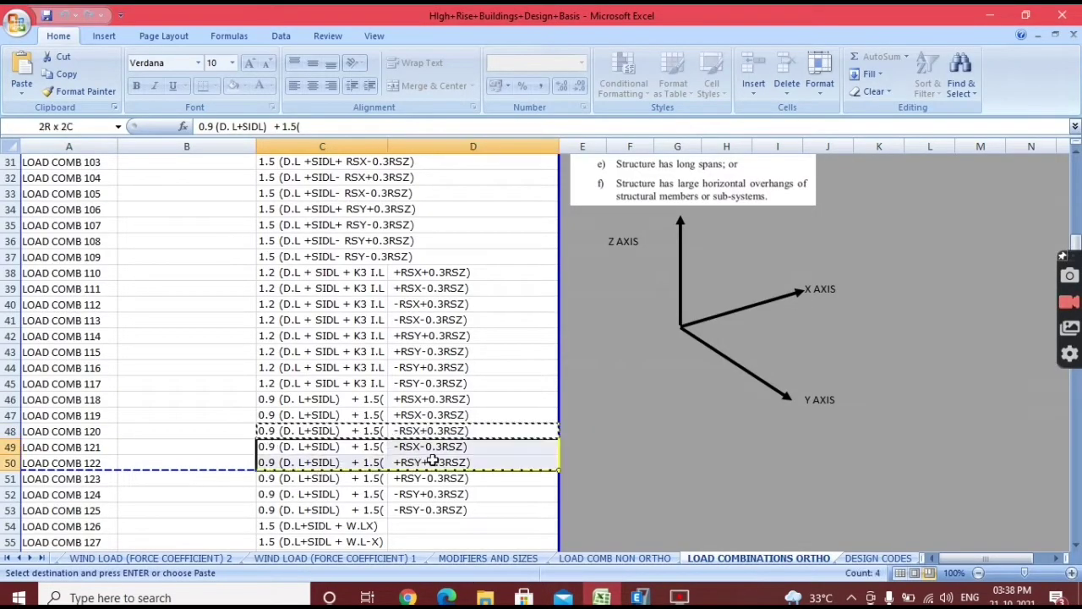
key("ctrl+c")
left_click(640, 597)
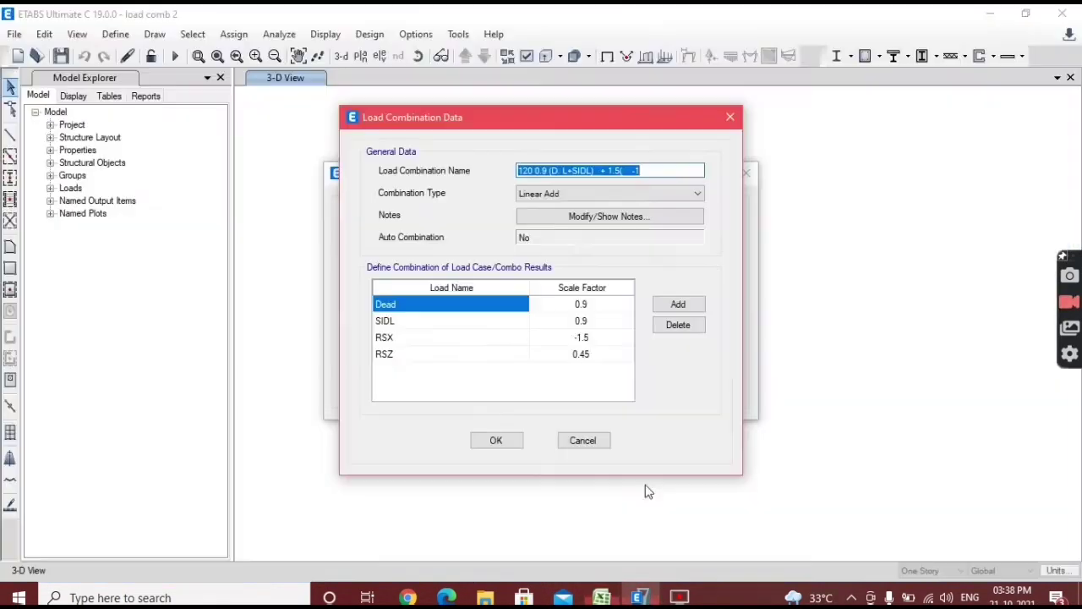
left_click(599, 165)
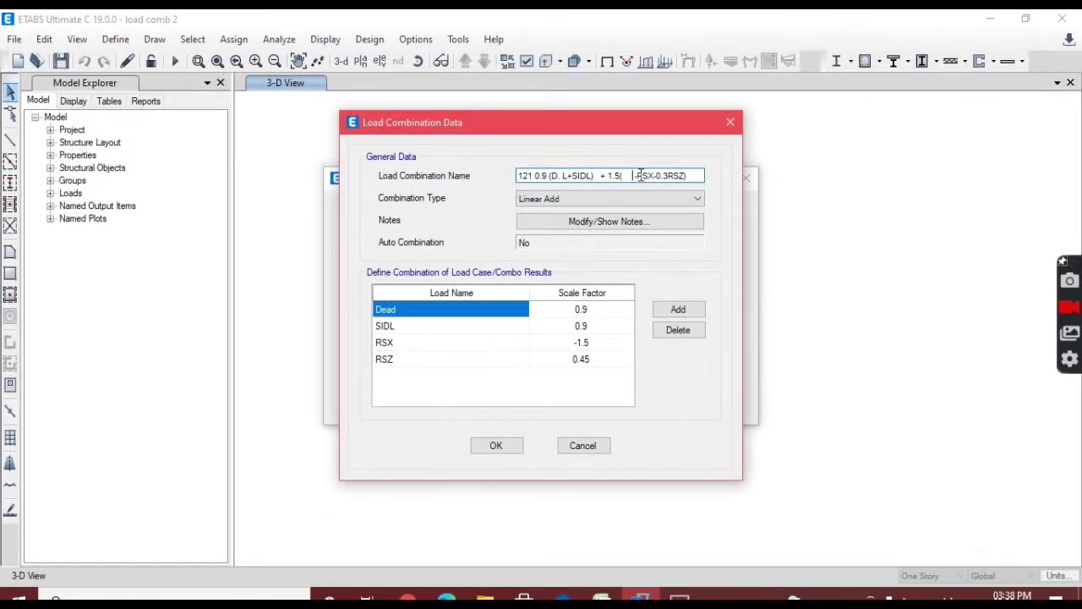
key("BackSpace")
key("BackSpace")
key("BackSpace")
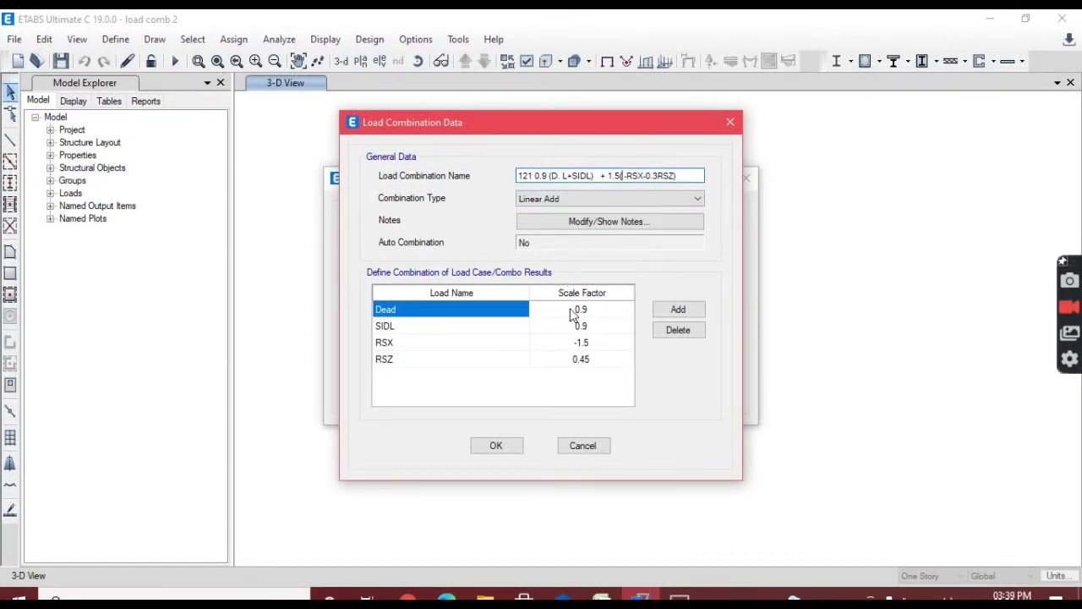
type("(")
Step: Change the RSZ scale factor of combination 121 to -0.45 and save the combination
left_click(574, 366)
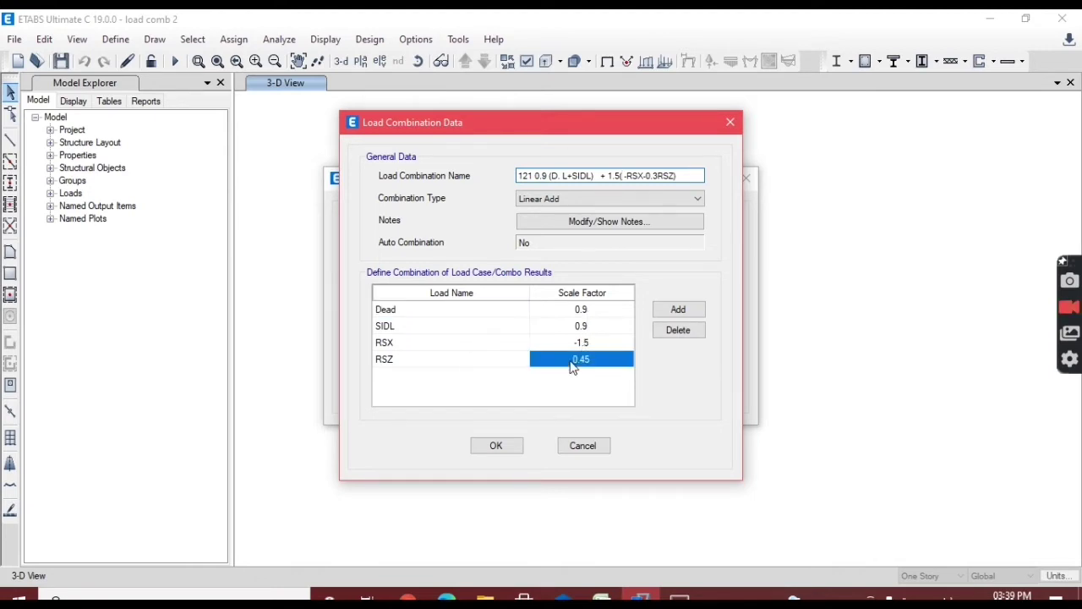
left_click(571, 359)
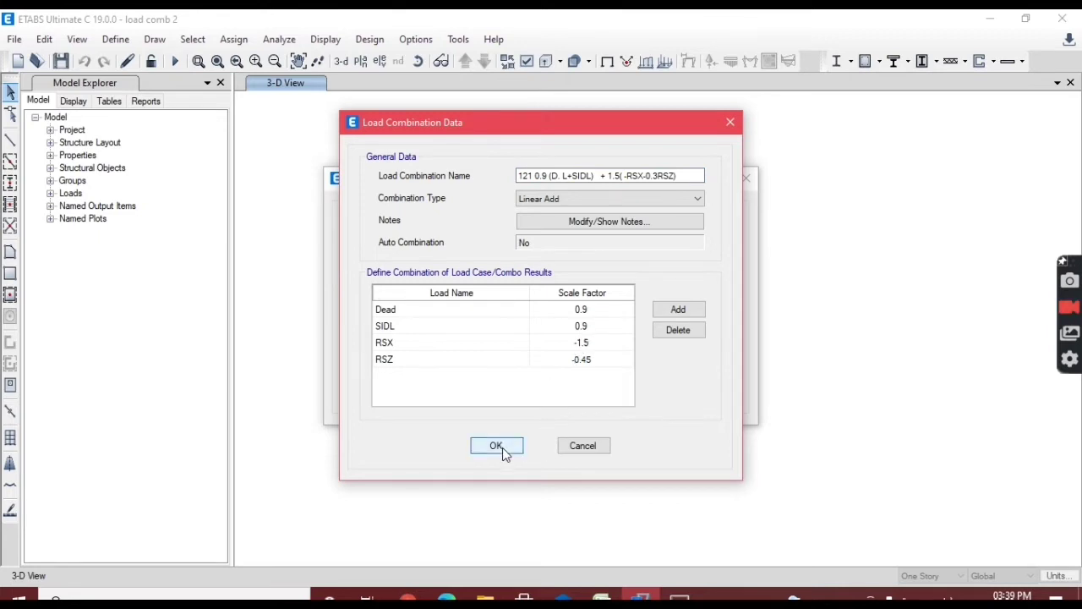
left_click(503, 448)
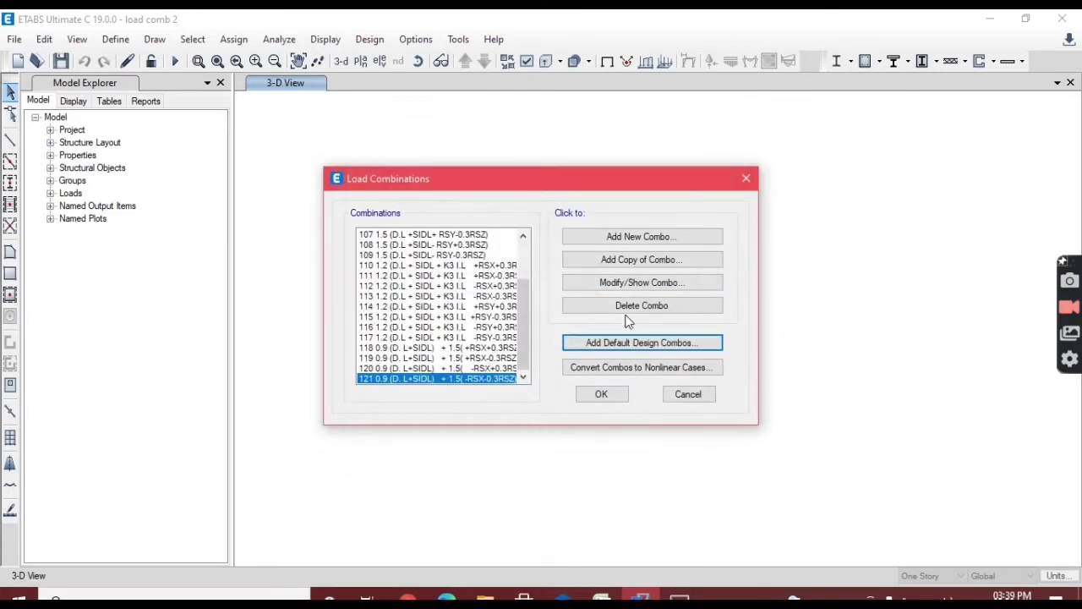
Step: Add a copy of combination 121, begin its name with 122, and switch to the Excel sheet for its expression
left_click(642, 264)
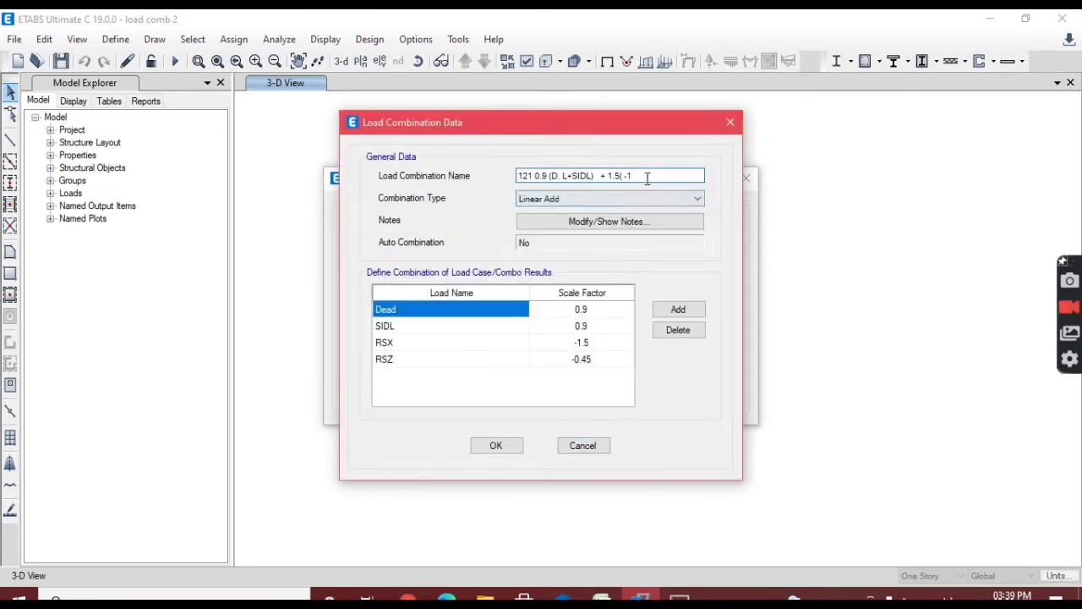
left_click_drag(647, 176, 538, 175)
key("BackSpace")
type("22")
left_click(601, 598)
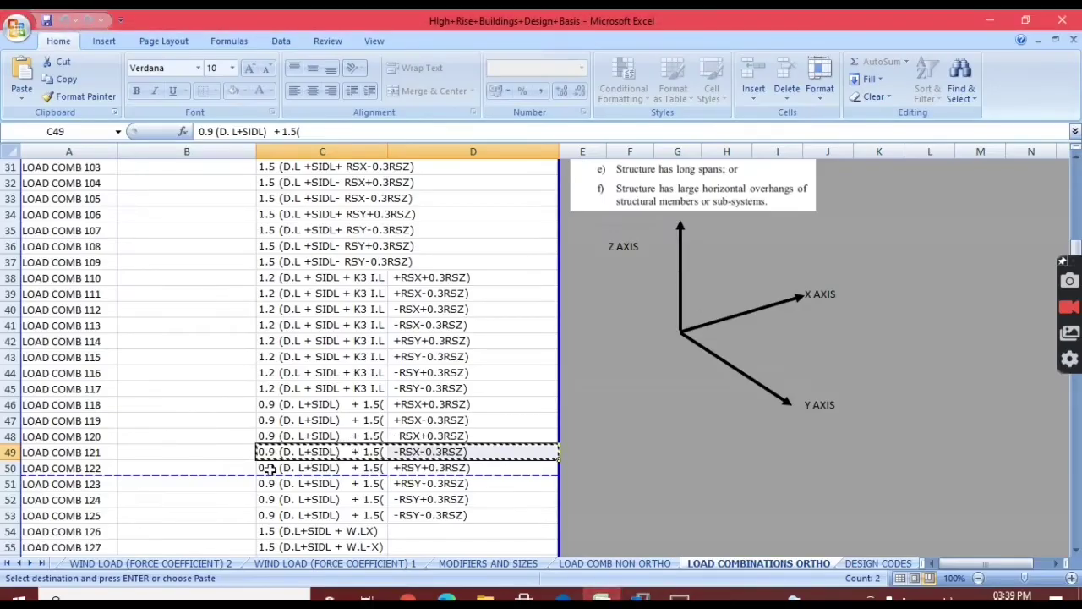
Step: Copy the LOAD COMB 122 expression from the Excel sheet and name the ETABS combination "122 0.9 (D. L+SIDL) + 1.5( +RSY+0.3RSZ)"
left_click_drag(320, 479, 415, 469)
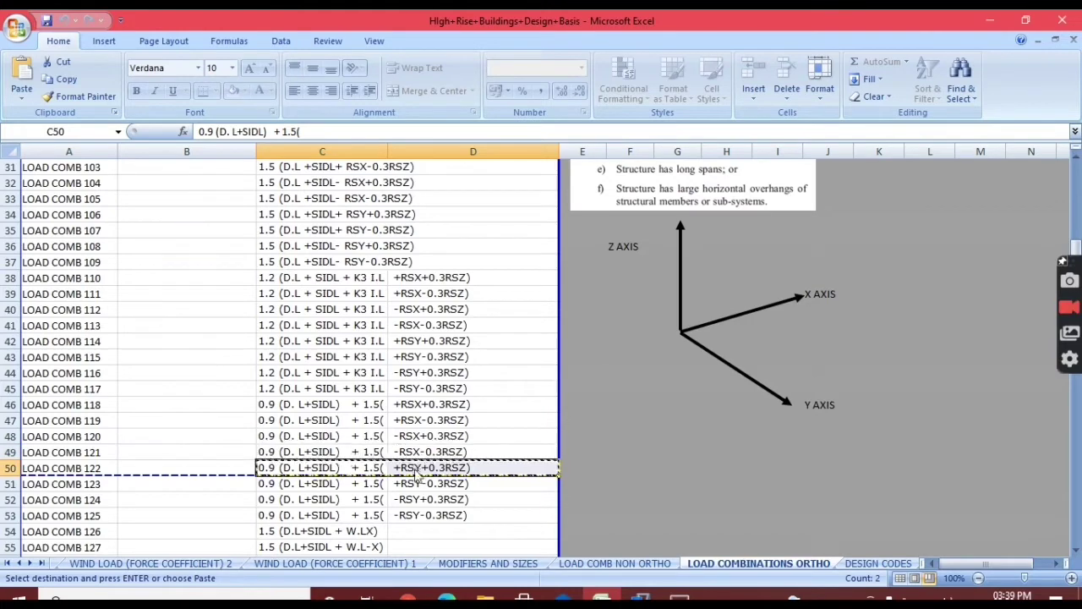
left_click(670, 592)
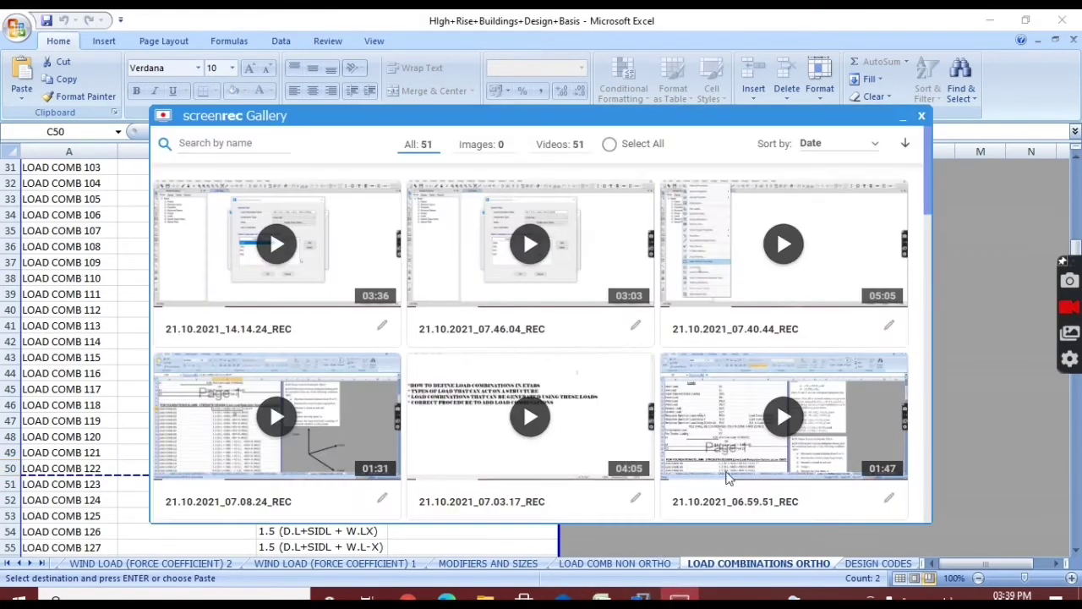
left_click(922, 115)
key("alt+Tab")
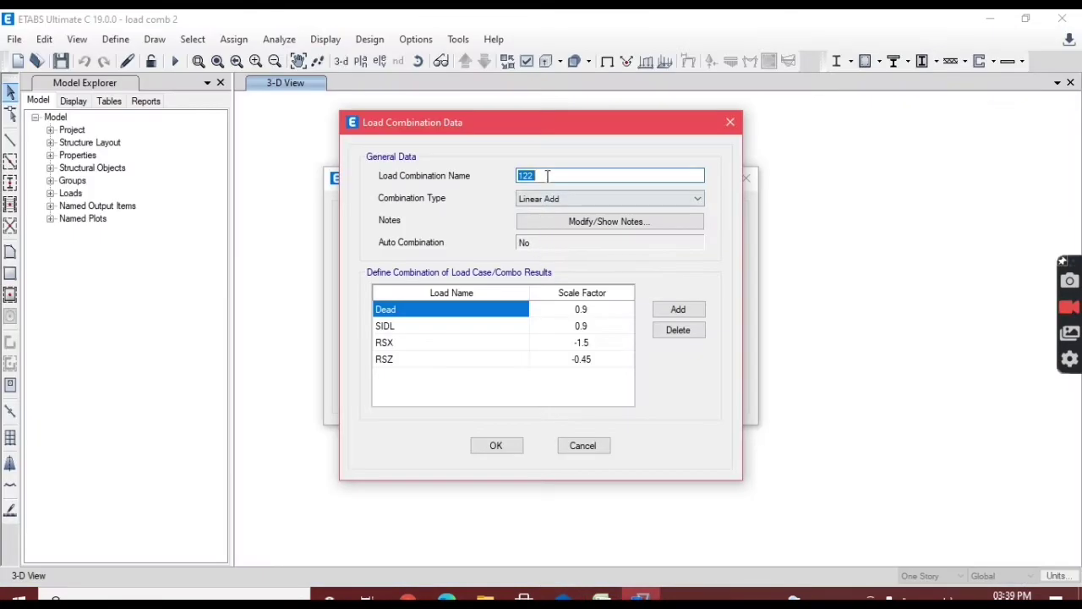
key("ctrl+v")
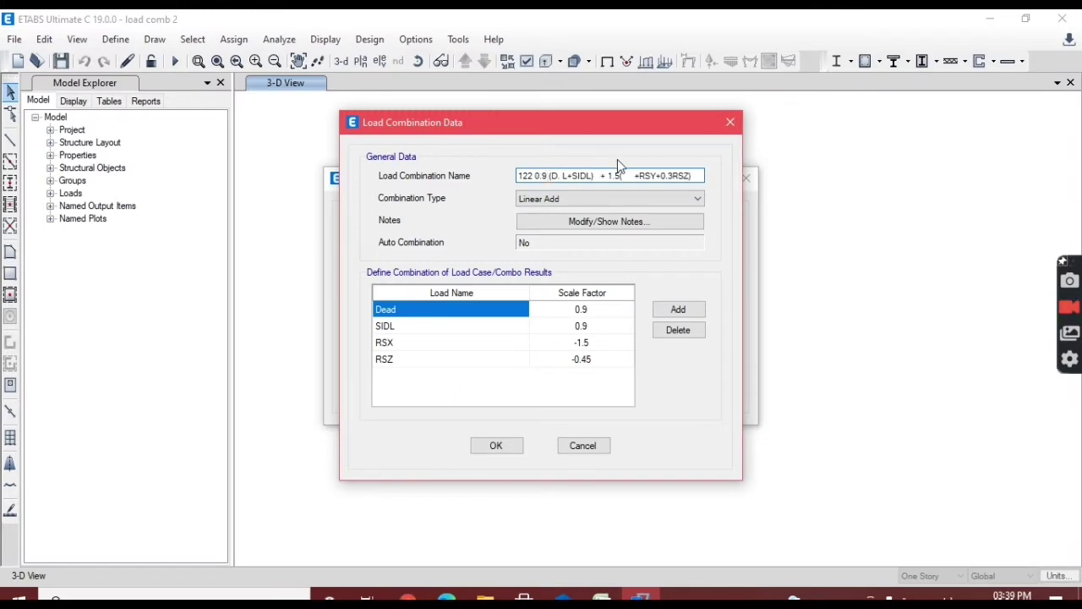
key("BackSpace")
key("BackSpace")
key("BackSpace")
Step: Replace load case RSX with RSY, set the scale factors to 1.5 for RSY and 0.45 for RSZ, and accept combination 122
left_click(468, 344)
left_click(469, 343)
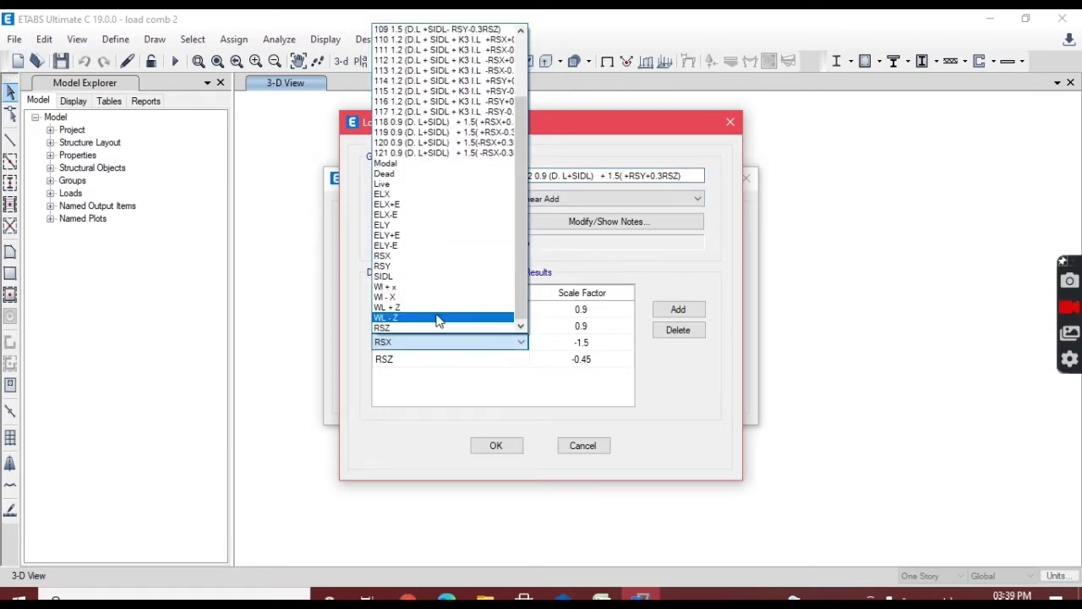
left_click(425, 267)
left_click(582, 345)
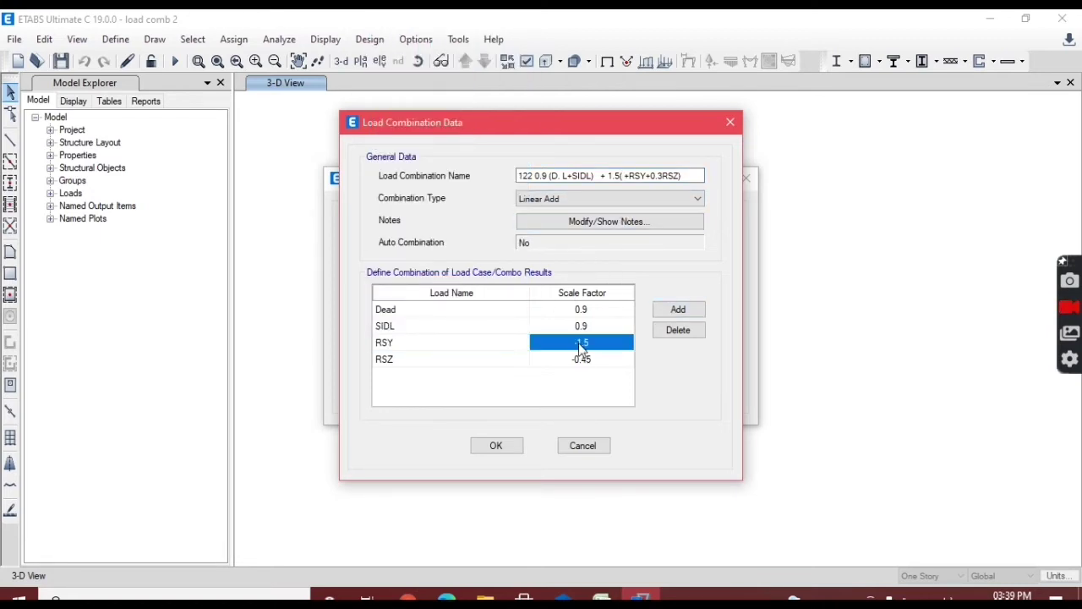
left_click(581, 347)
left_click(574, 363)
left_click(575, 361)
left_click(495, 446)
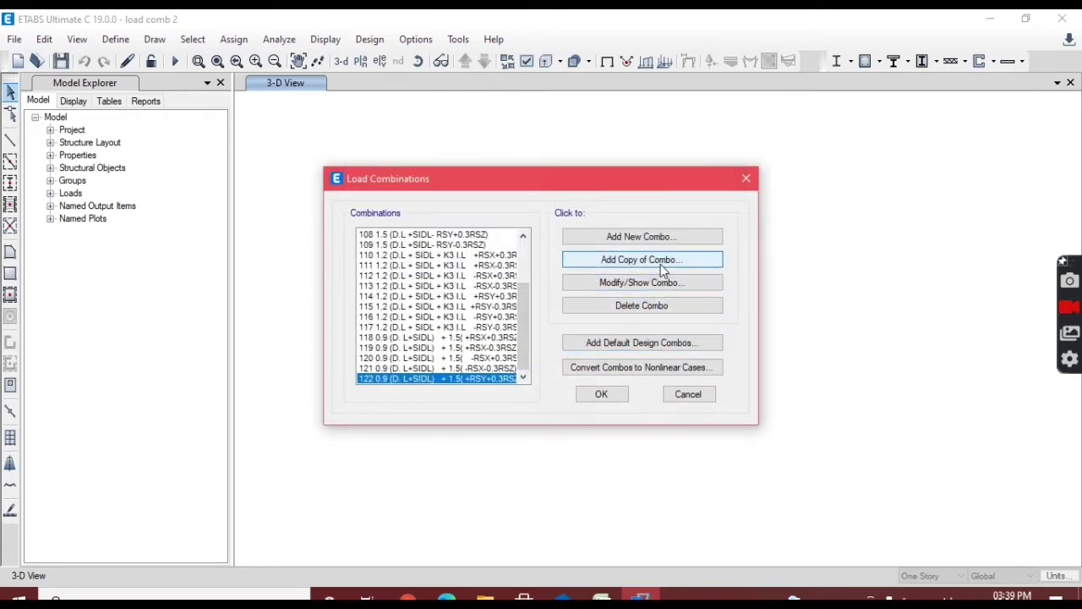
Step: Add a copy of combination 122, then switch to Excel and copy the LOAD COMB 123 expression from C51:D51
left_click(660, 264)
left_click(601, 598)
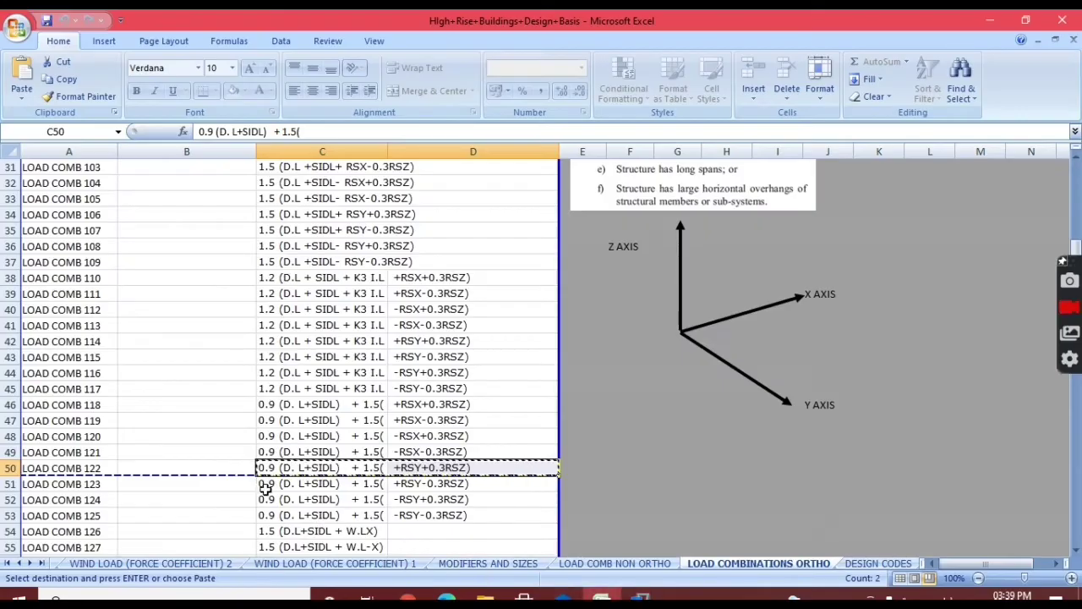
left_click_drag(272, 488, 448, 489)
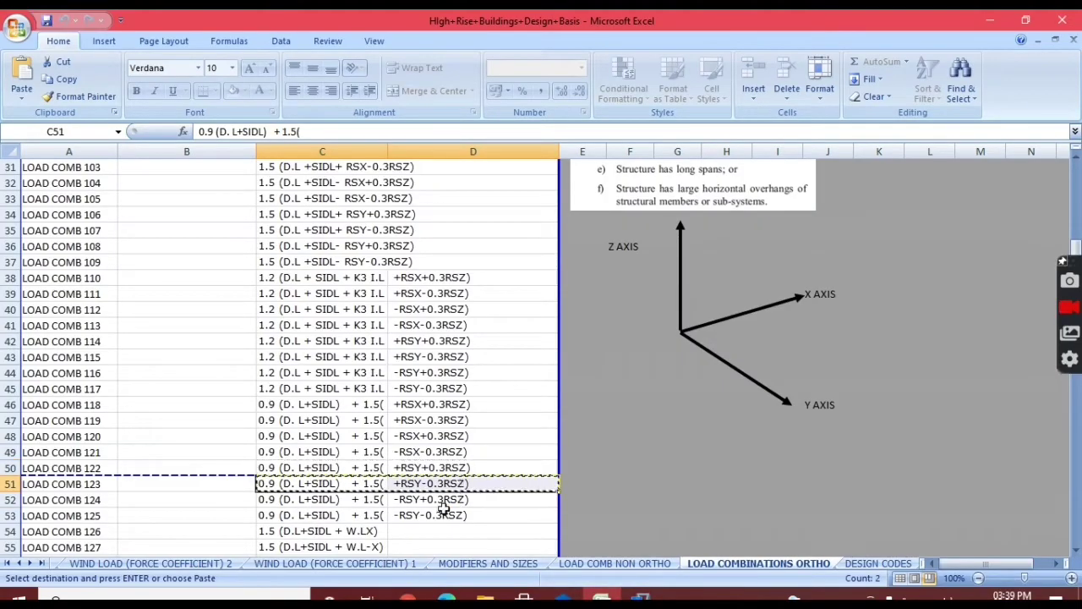
key("ctrl+c")
Step: Back in ETABS, rename the copied combination "123 0.9 (D. L+SIDL) + 1.5(+RSY-0.3RSZ)" using the copied expression, without the extra spaces
left_click(641, 598)
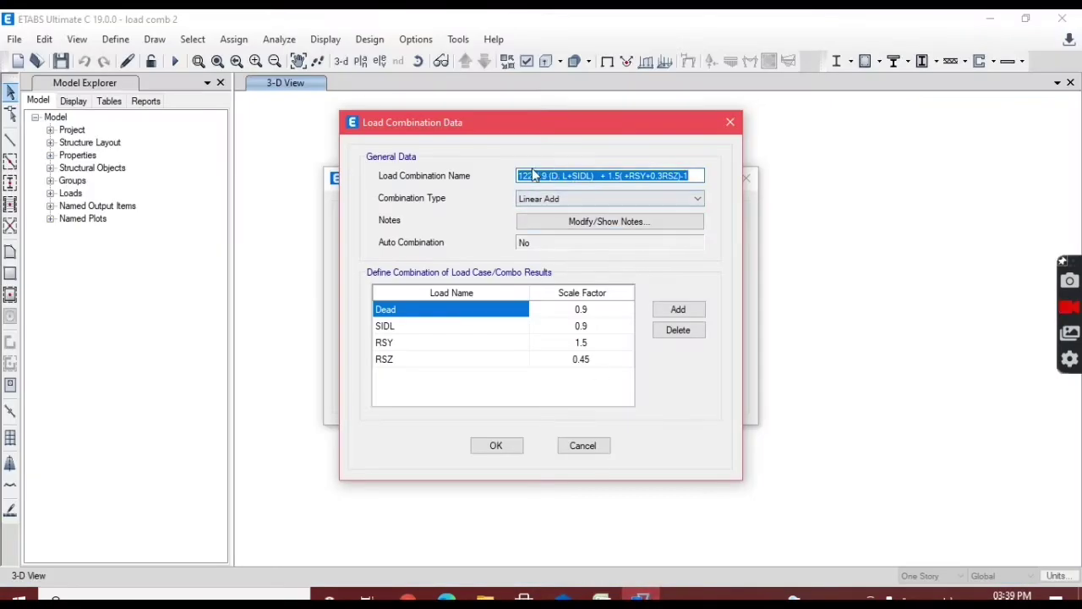
left_click_drag(528, 178, 753, 201)
type("3")
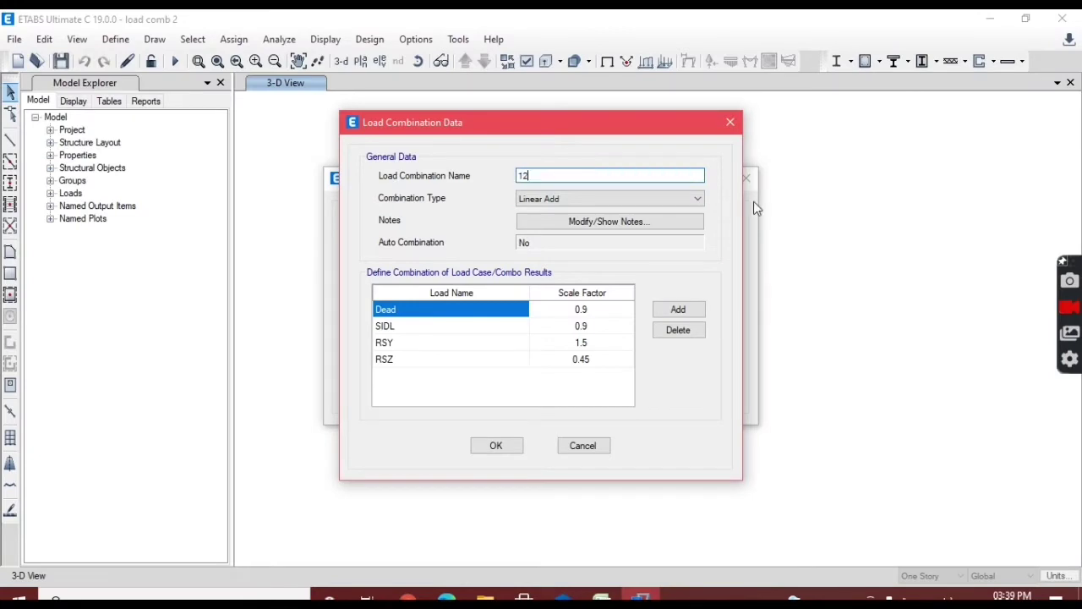
key("ctrl+v")
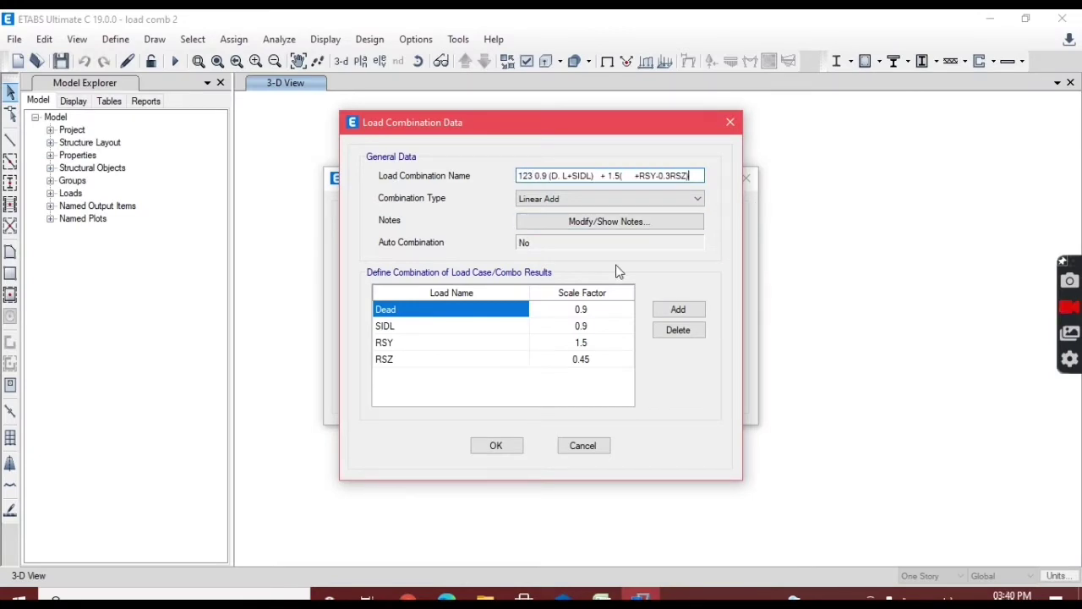
key("BackSpace")
key("BackSpace")
key("BackSpace")
key("BackSpace")
key("BackSpace")
key("BackSpace")
type("(")
Step: Set the RSZ scale factor to -0.45 and accept combination 123
left_click(575, 362)
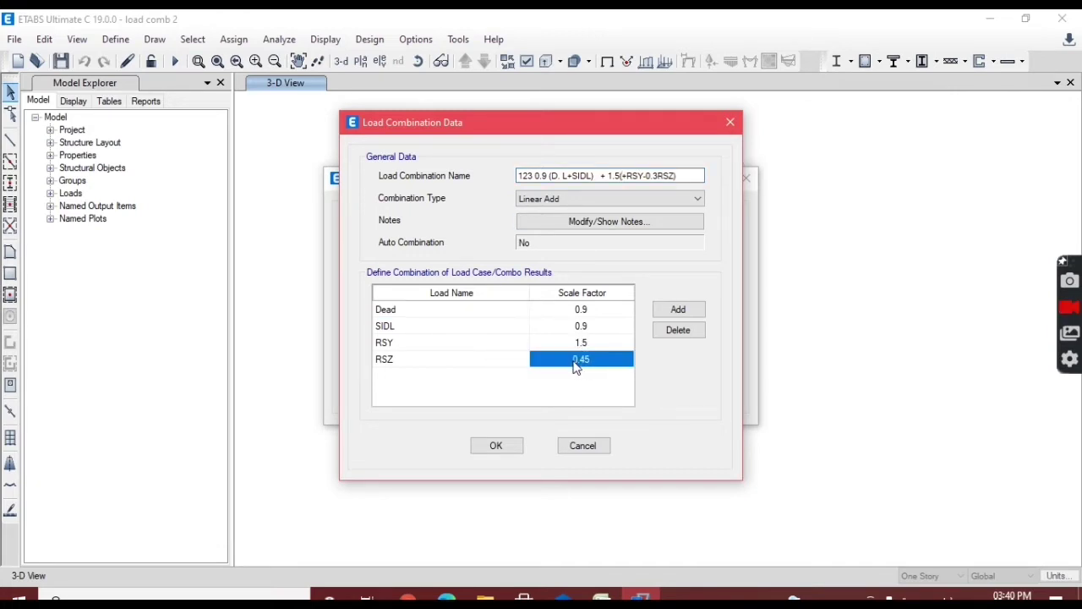
left_click(574, 359)
left_click(498, 443)
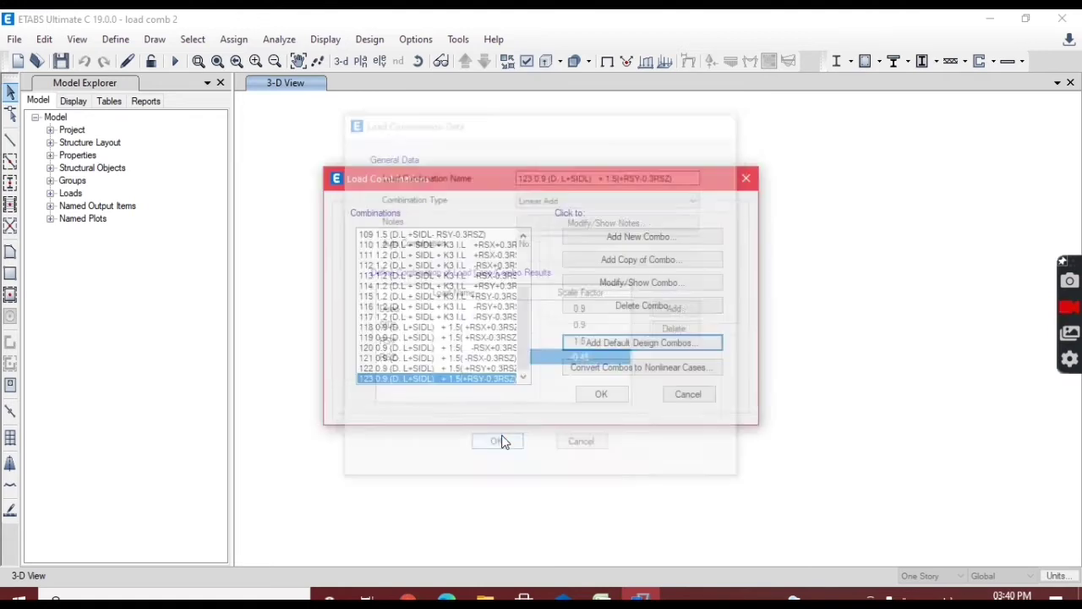
Step: Add a copy of combination 123, then switch to Excel and copy the LOAD COMB 124 expression from C52:D52
left_click(641, 261)
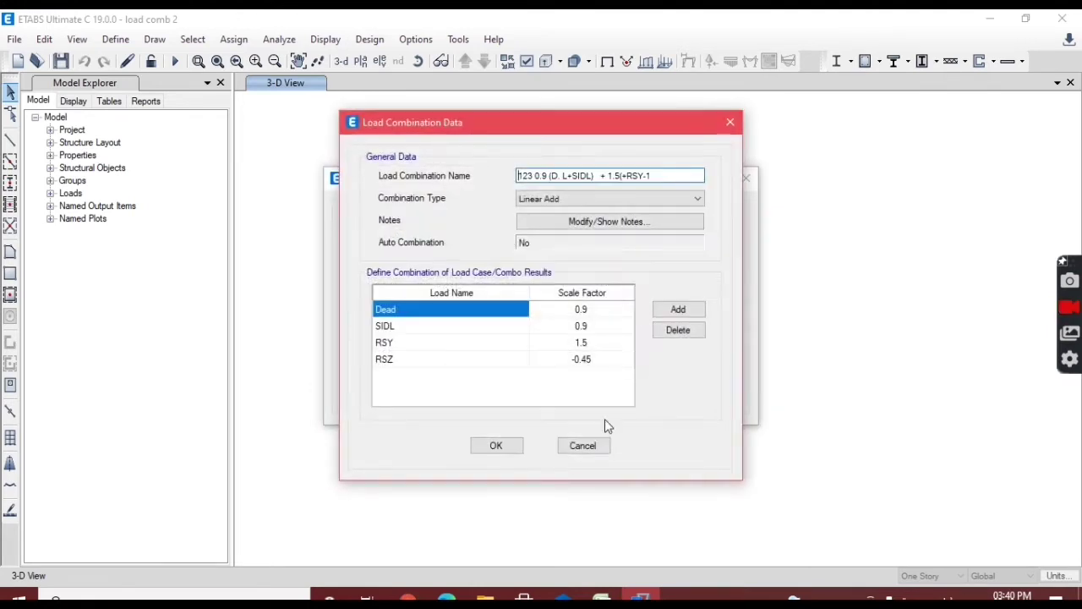
left_click(601, 597)
left_click_drag(285, 500, 471, 507)
key("ctrl+c")
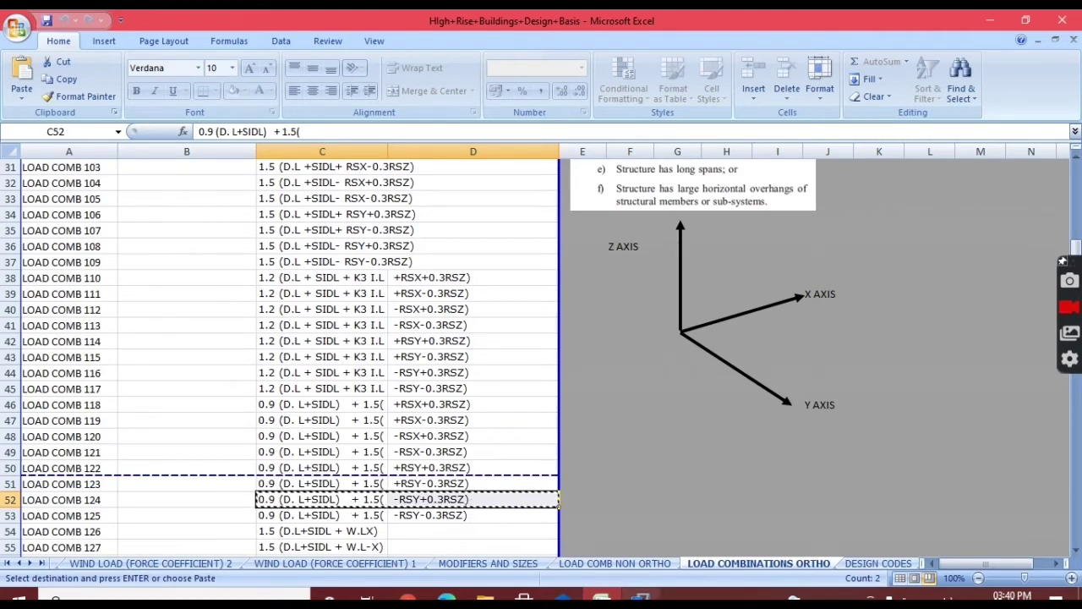
Step: Back in ETABS, rename the copied combination "124 0.9 (D. L+SIDL) + 1.5( -RSY+0.3RSZ)" using the copied expression
key("alt+Tab")
left_click(544, 176)
left_click_drag(526, 175, 726, 180)
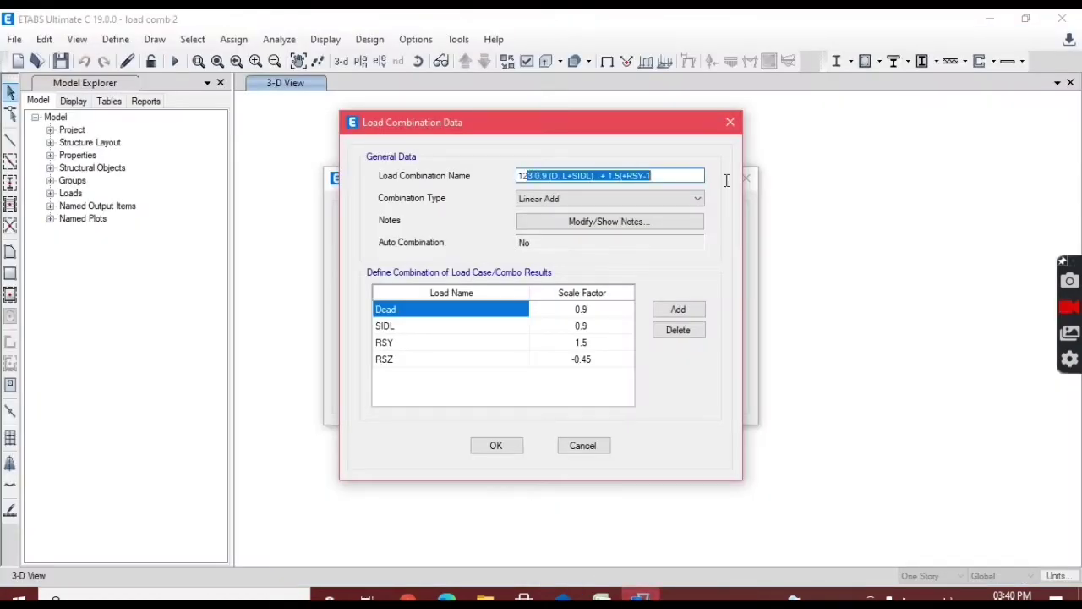
type("4")
key("ctrl+v")
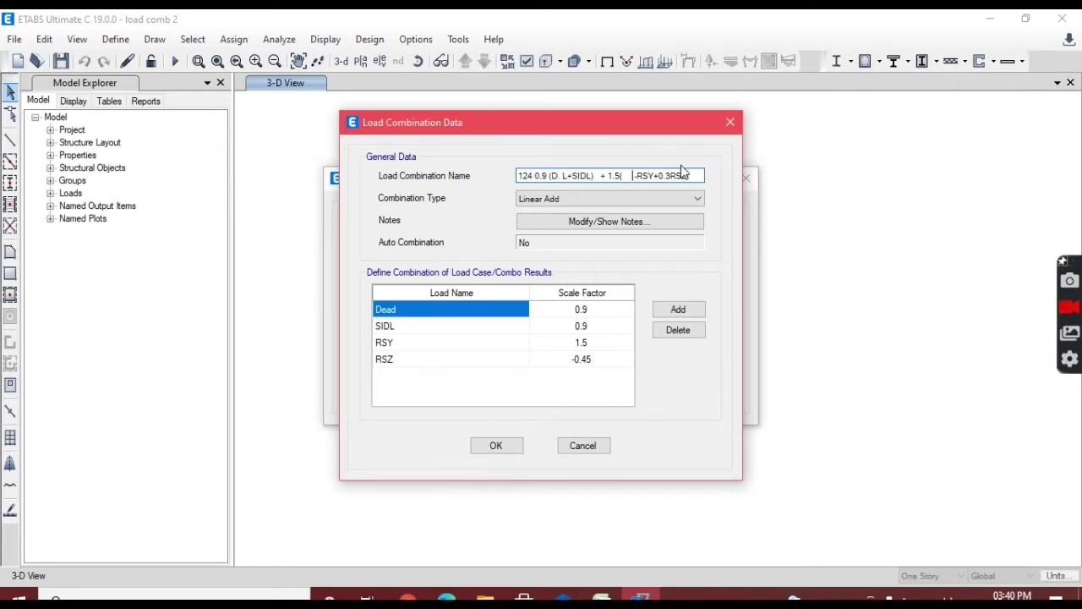
key("BackSpace")
key("BackSpace")
key("BackSpace")
Step: Set the scale factors to -1.5 for RSY and 0.45 for RSZ, and accept combination 124
left_click(575, 346)
left_click(576, 344)
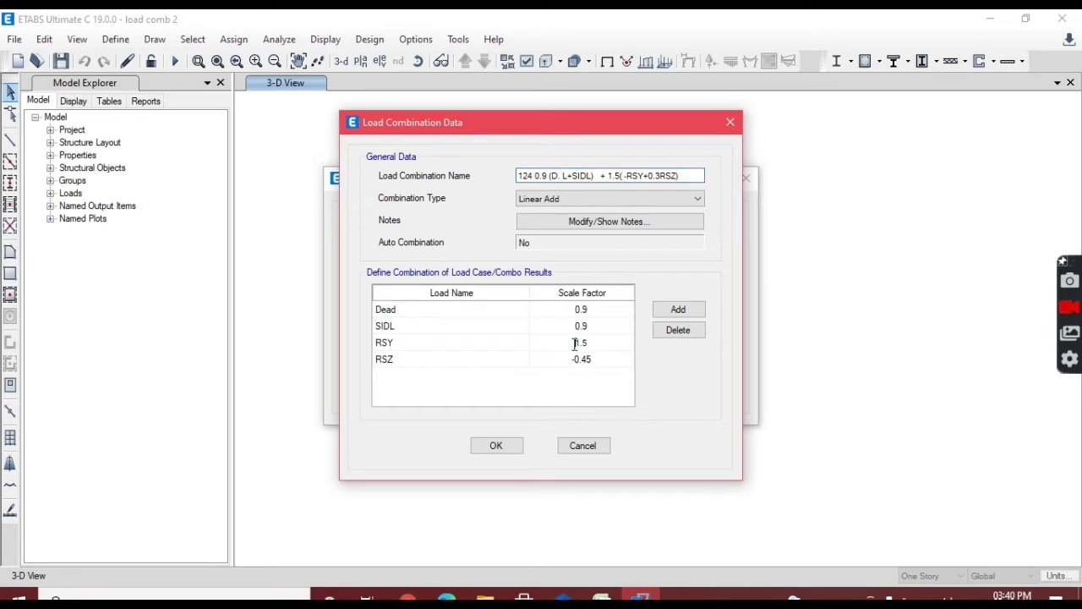
left_click(580, 360)
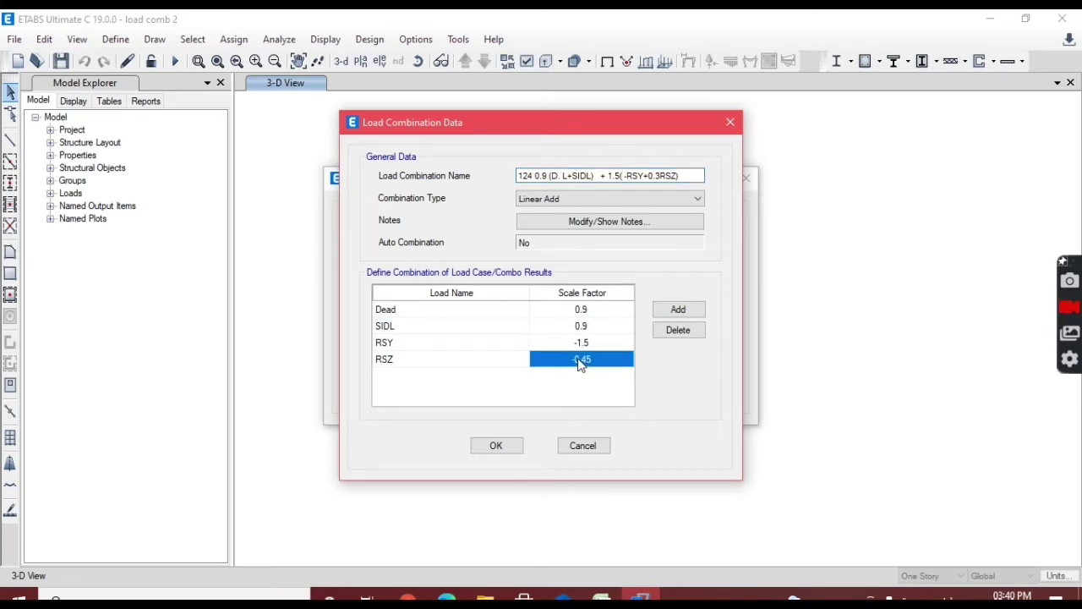
left_click(577, 356)
left_click(515, 449)
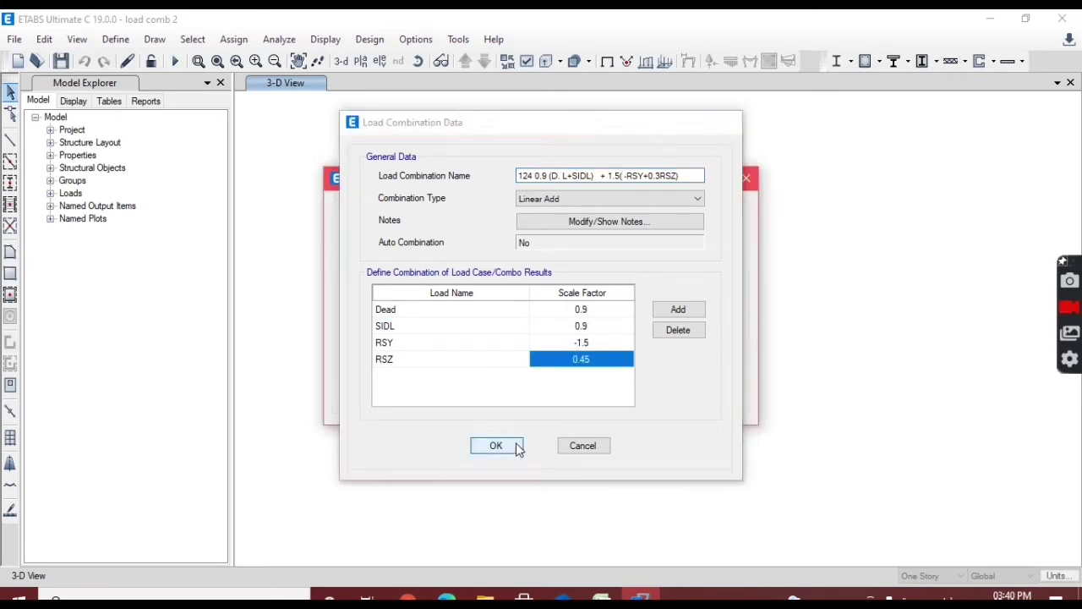
Step: Add a copy of combination 124, then switch to Excel and copy the LOAD COMB 125 expression from C53:D53
left_click(651, 262)
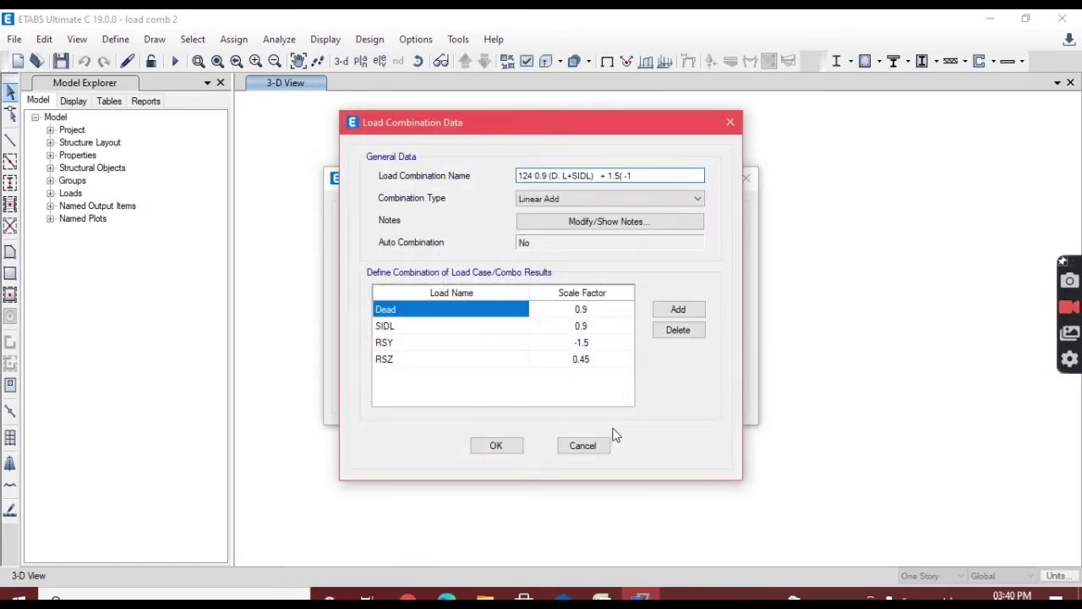
mouse_move(602, 597)
left_click(601, 541)
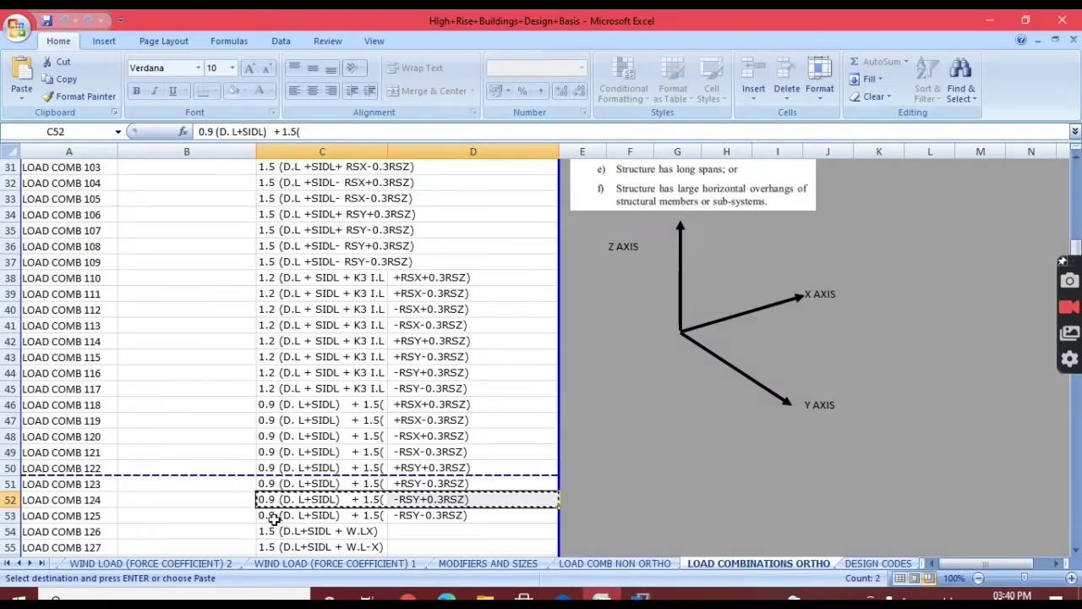
left_click_drag(271, 517, 451, 517)
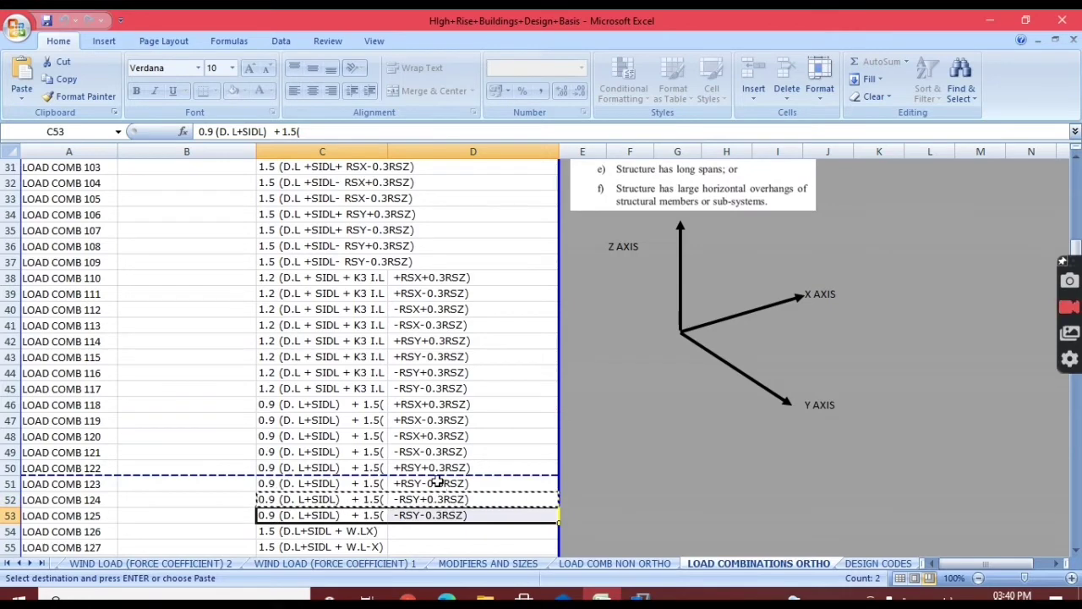
Step: Back in ETABS, rename the copied combination "125 0.9 (D. L+SIDL) + 1.5( -RSY-0.3RSZ)" and check it against the Excel row
left_click(640, 597)
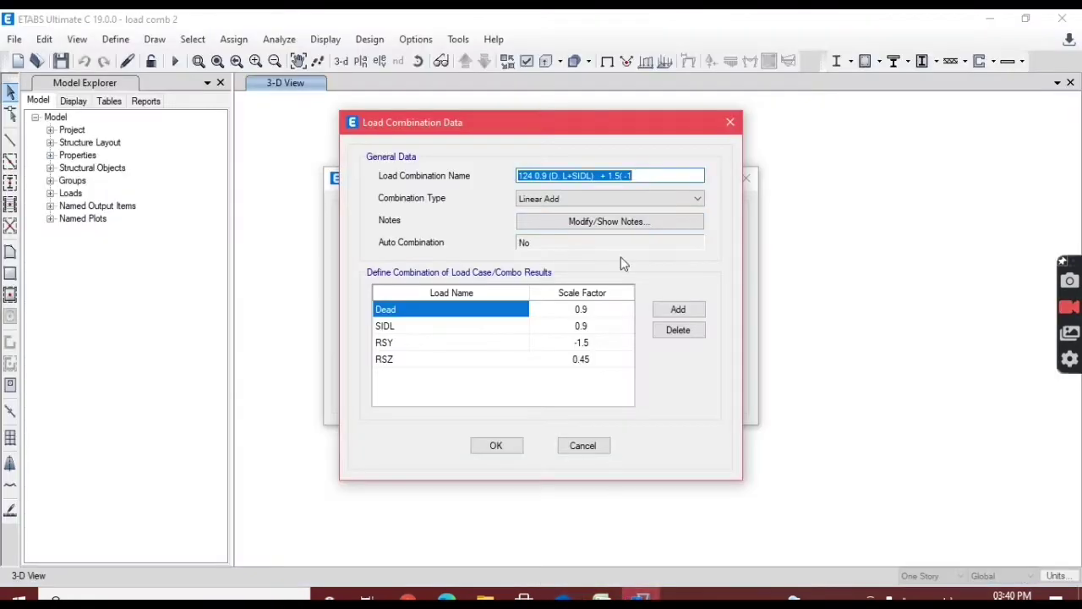
left_click_drag(665, 171, 542, 171)
key("BackSpace")
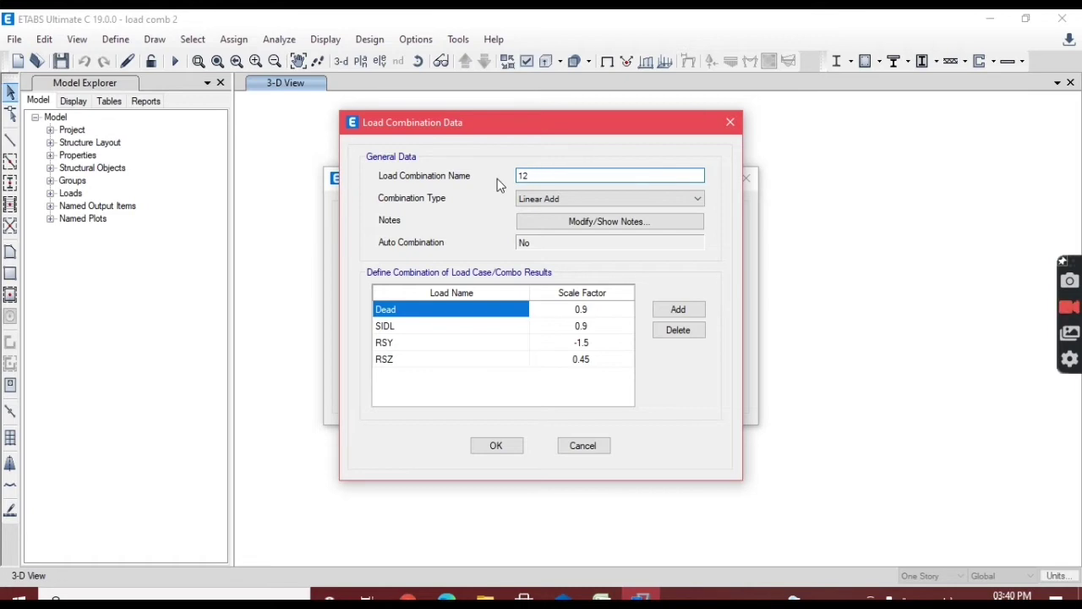
key("ctrl+v")
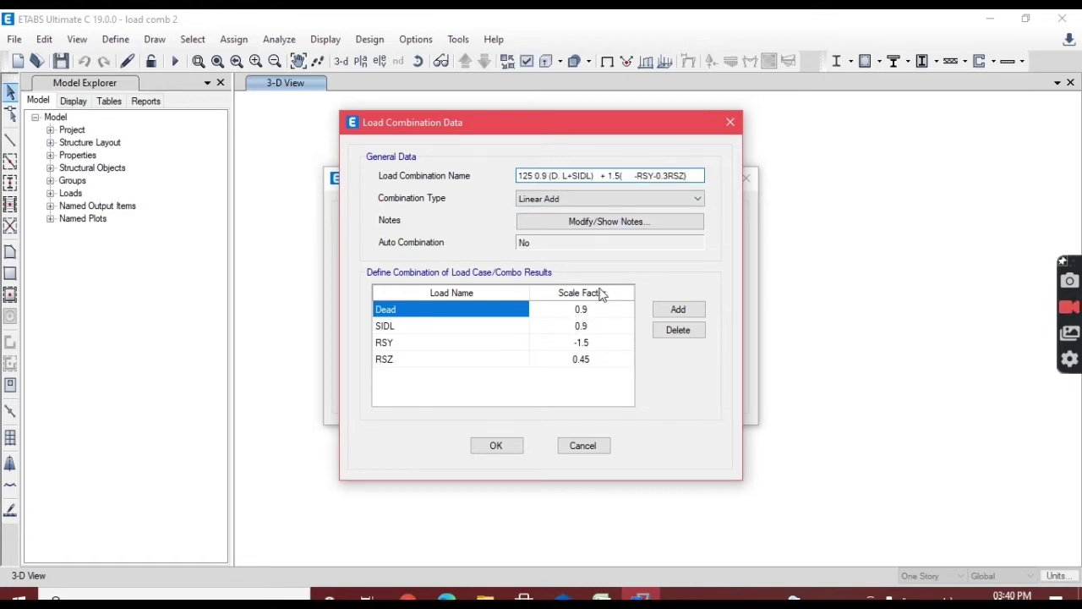
left_click(602, 595)
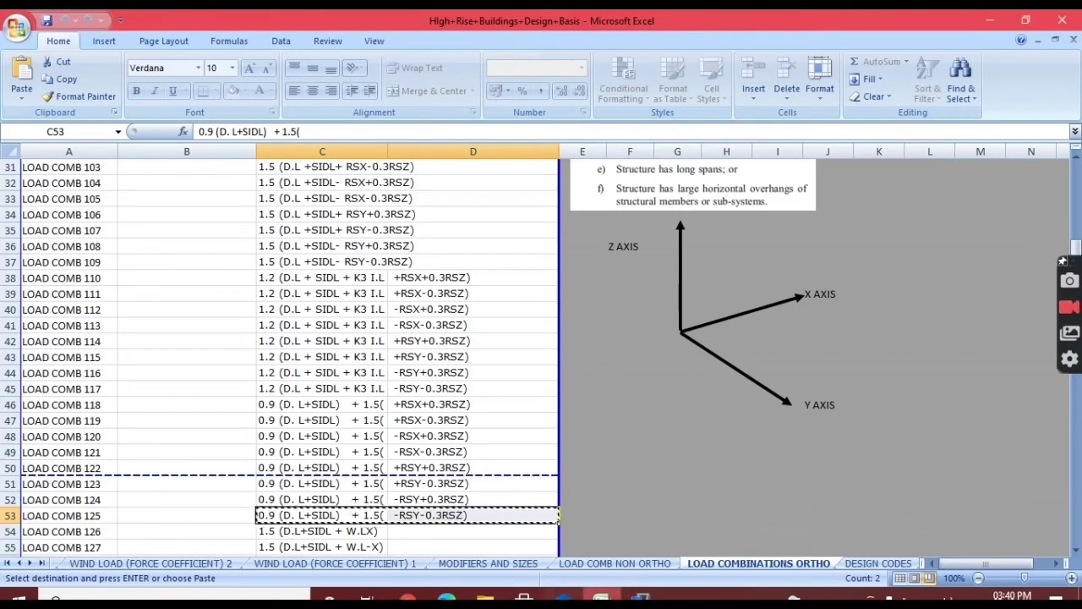
left_click(641, 596)
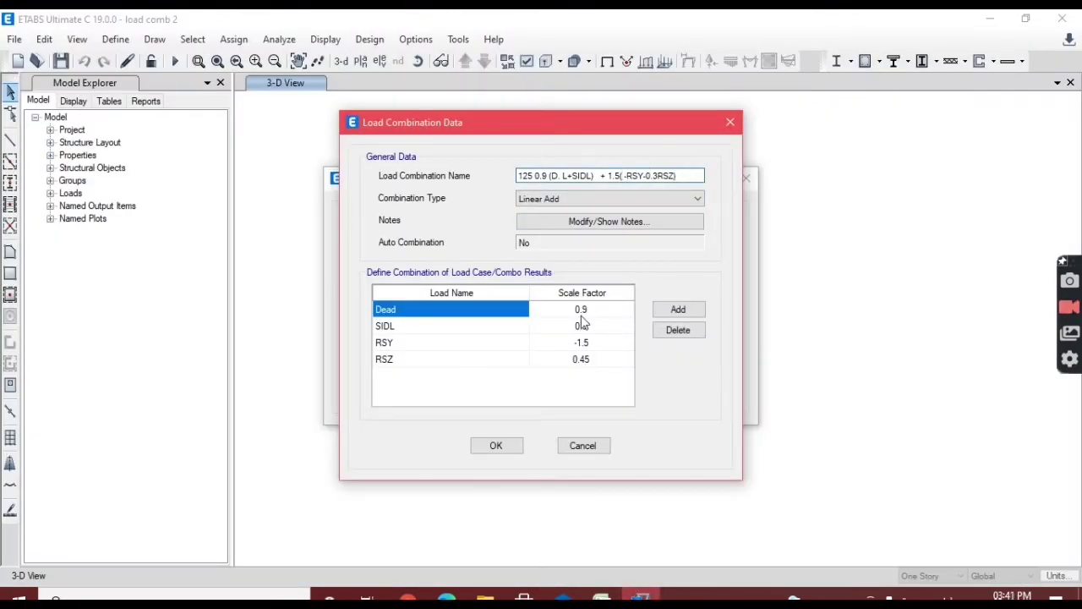
Step: Set the RSZ scale factor to -0.45 and accept combination 125
double_click(575, 359)
left_click(572, 362)
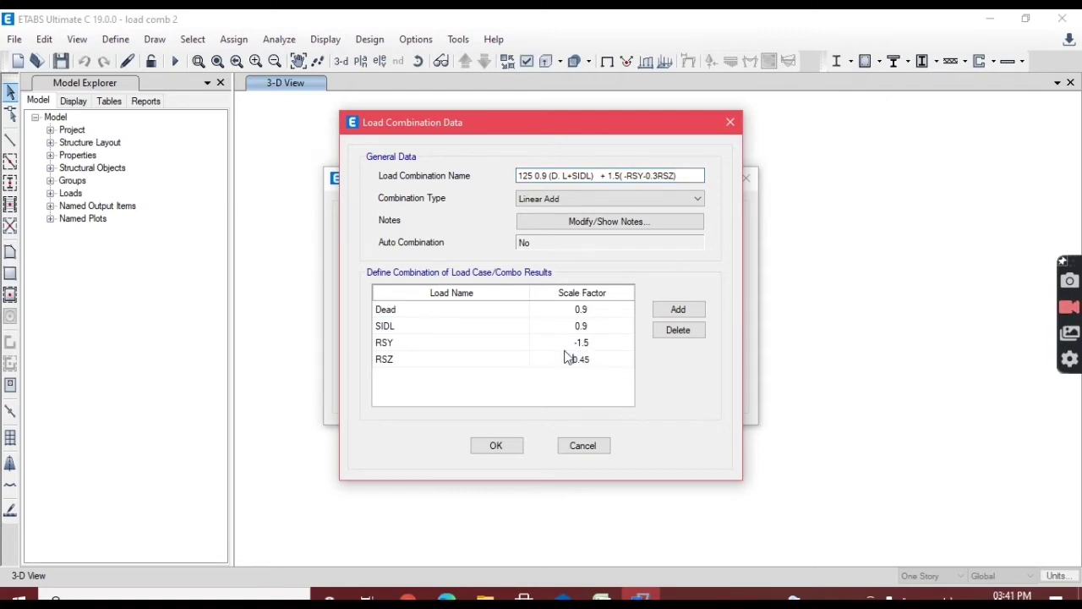
left_click(496, 445)
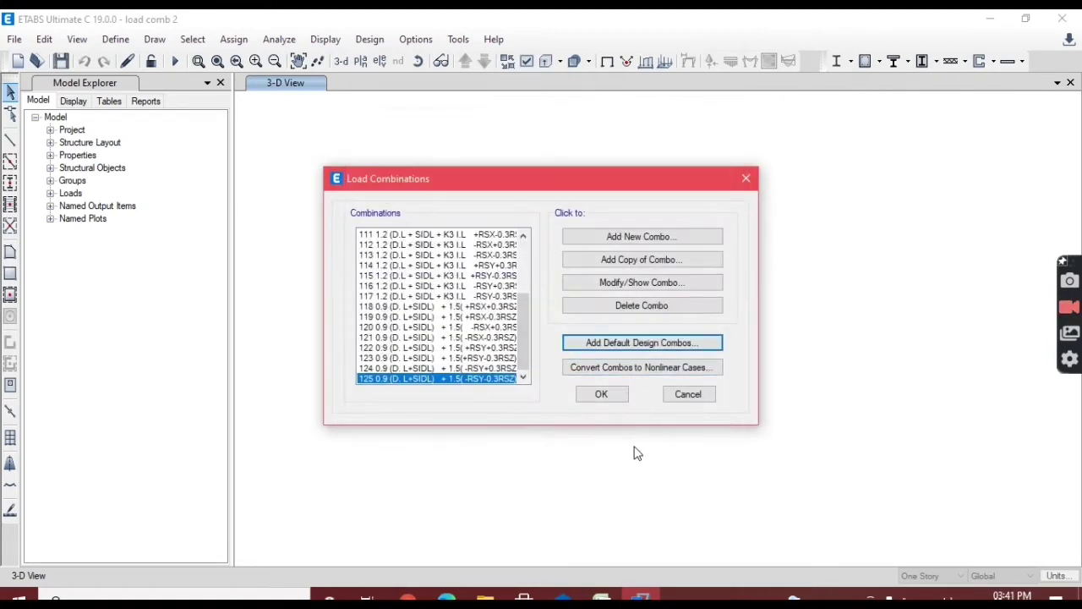
Step: Add a copy of combination 125, then switch to Excel and copy the LOAD COMB 126 expression "1.5 (D.L+SIDL + W.LX)" from C54
left_click(666, 262)
key("alt+Tab")
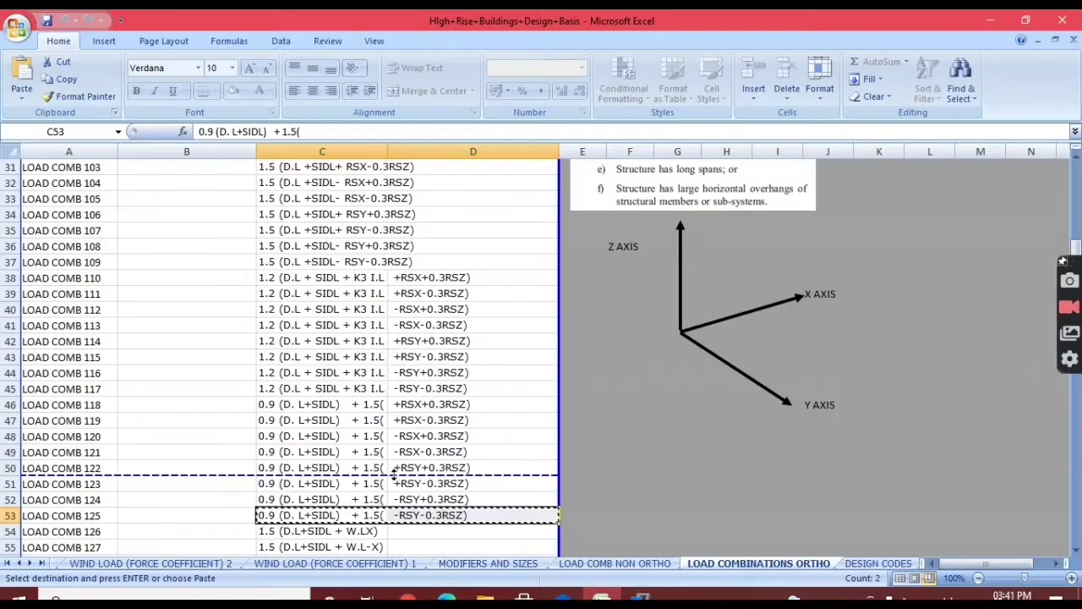
scroll(395, 463, "down", 2)
scroll(395, 463, "down", 3)
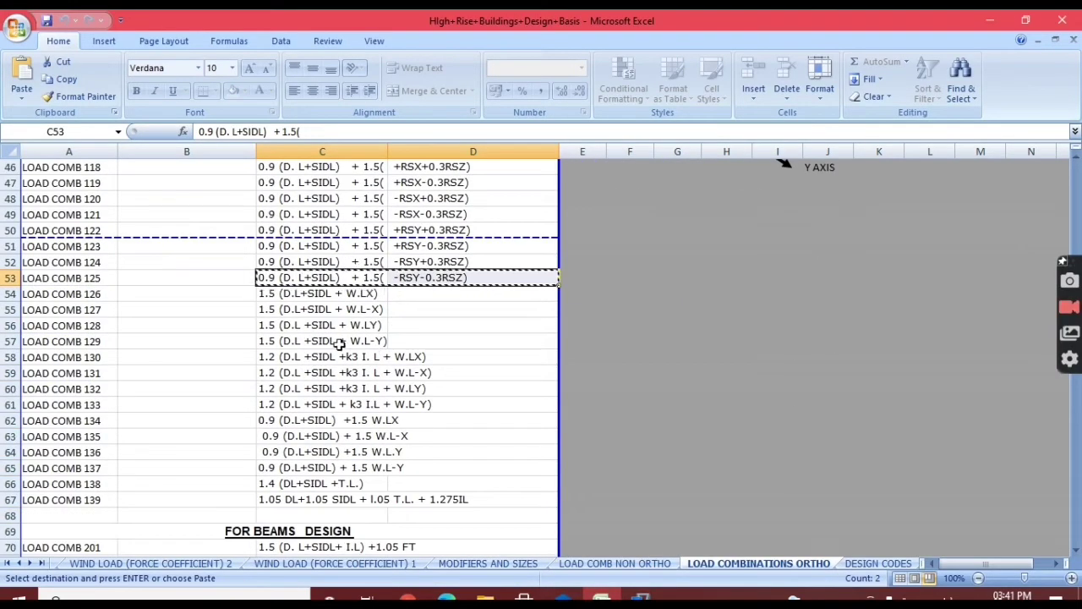
left_click(279, 294)
key("ctrl+c")
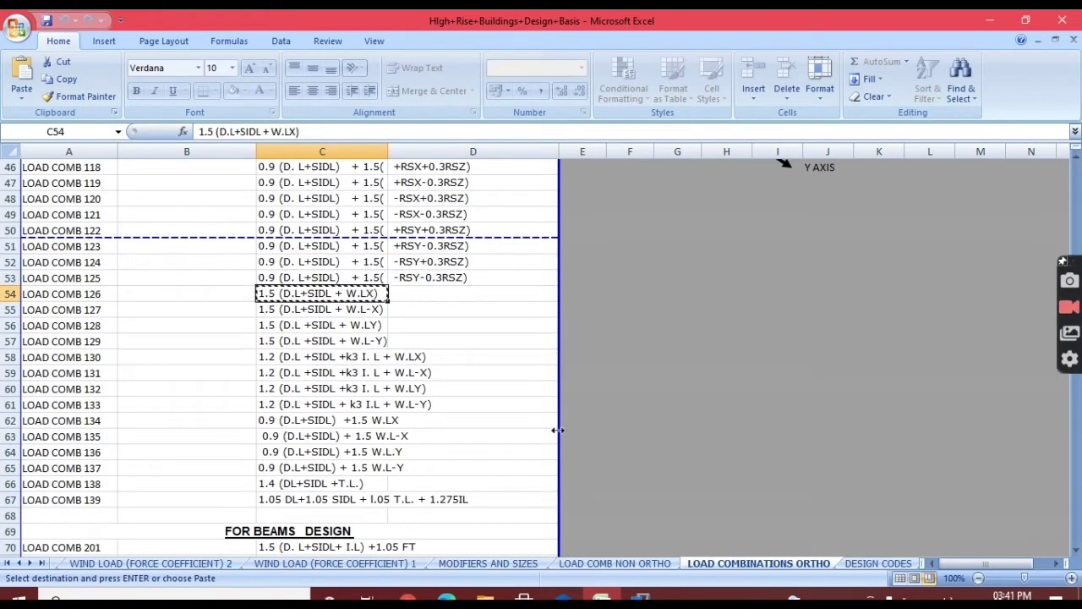
Step: Back in ETABS, rename the copied combination "126 1.5 (D.L+SIDL + W.LX)" using the copied Excel expression
key("alt+Tab")
left_click_drag(637, 176, 534, 178)
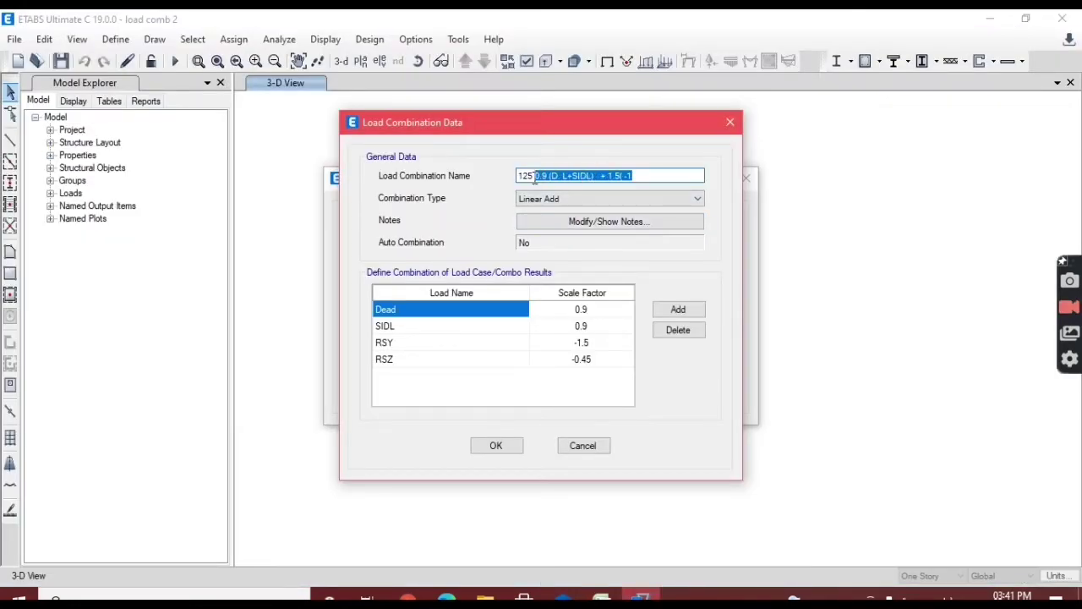
type("6")
key("ctrl+v")
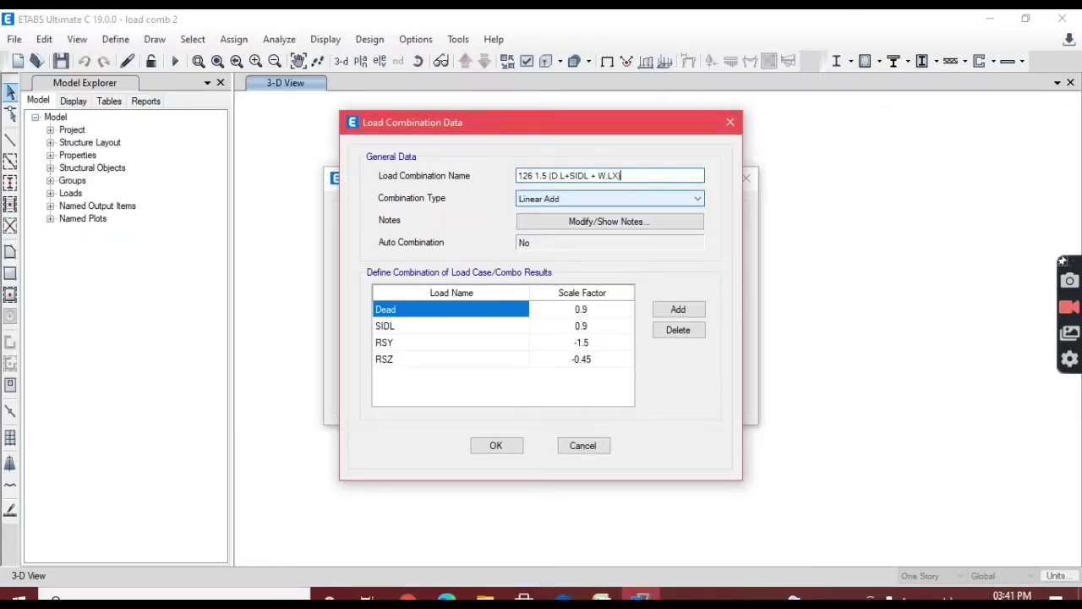
Step: Set the Dead and SIDL scale factors of combination 126 to 1.5
left_click(395, 331)
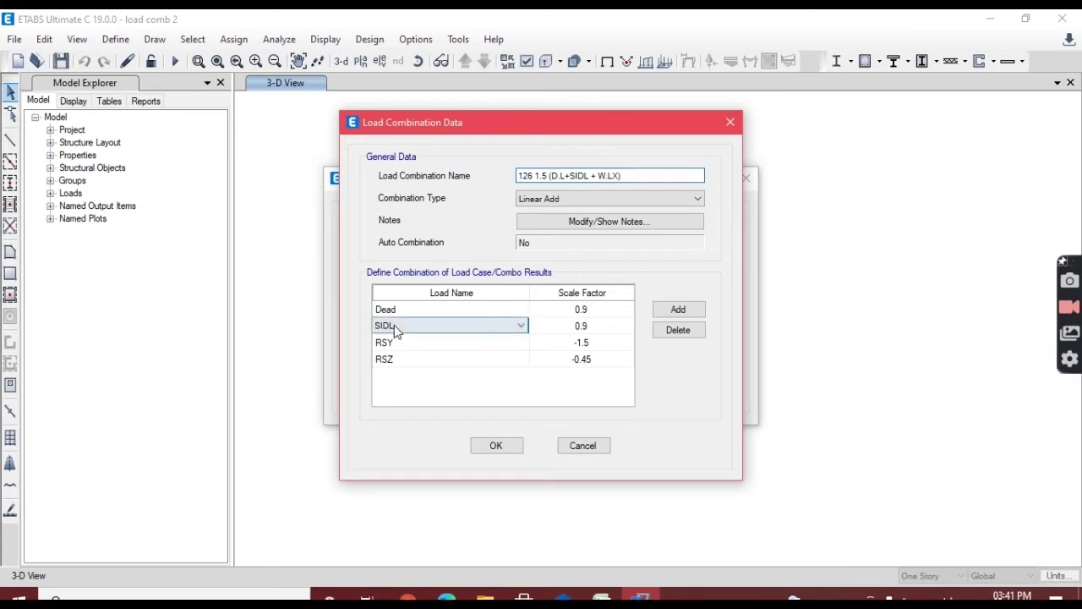
left_click(584, 310)
type("1")
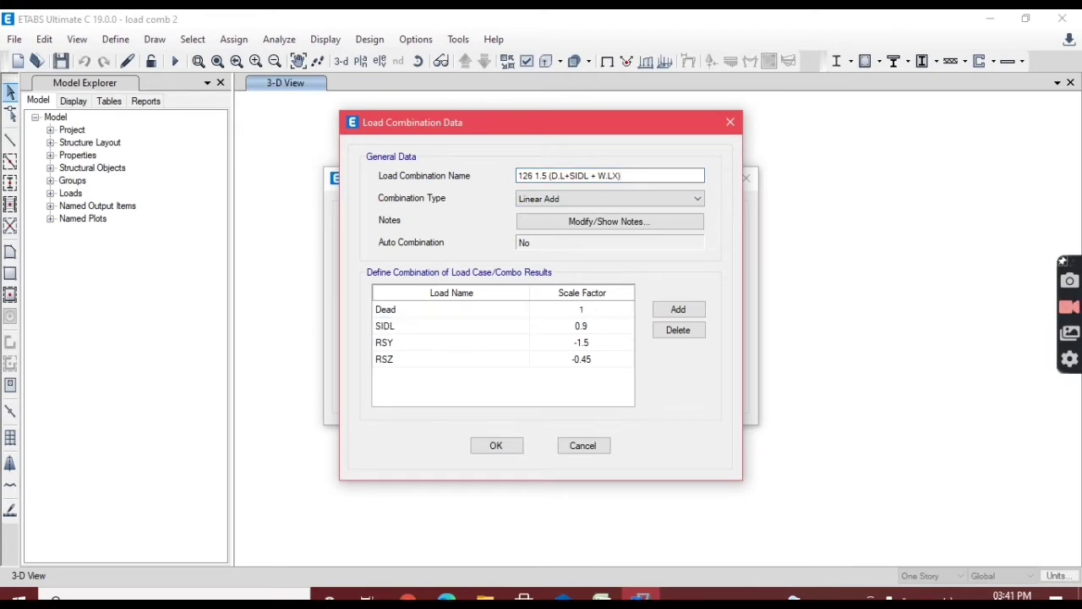
key("Down")
type("1")
Step: Replace the RSY load in combination 126 with the positive X wind case and delete the RSZ row
left_click(468, 346)
left_click(468, 347)
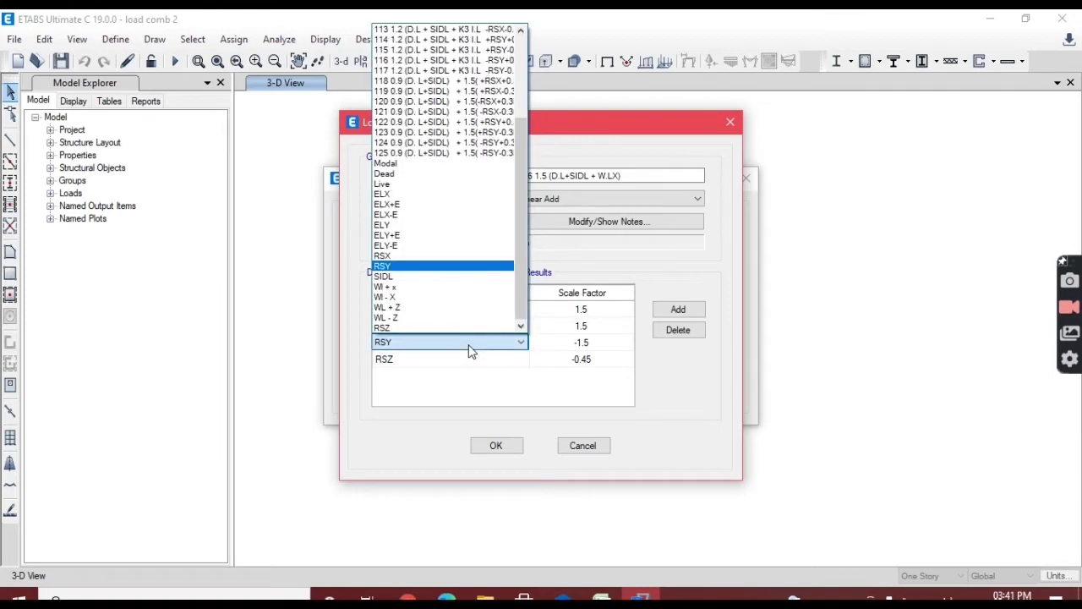
left_click(425, 287)
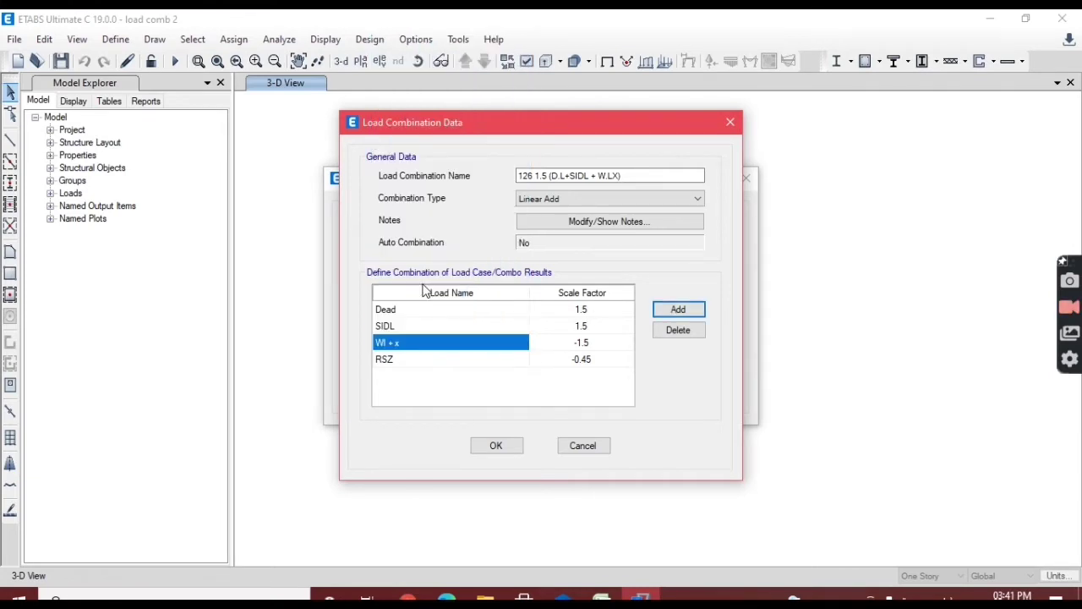
left_click(433, 362)
left_click(678, 332)
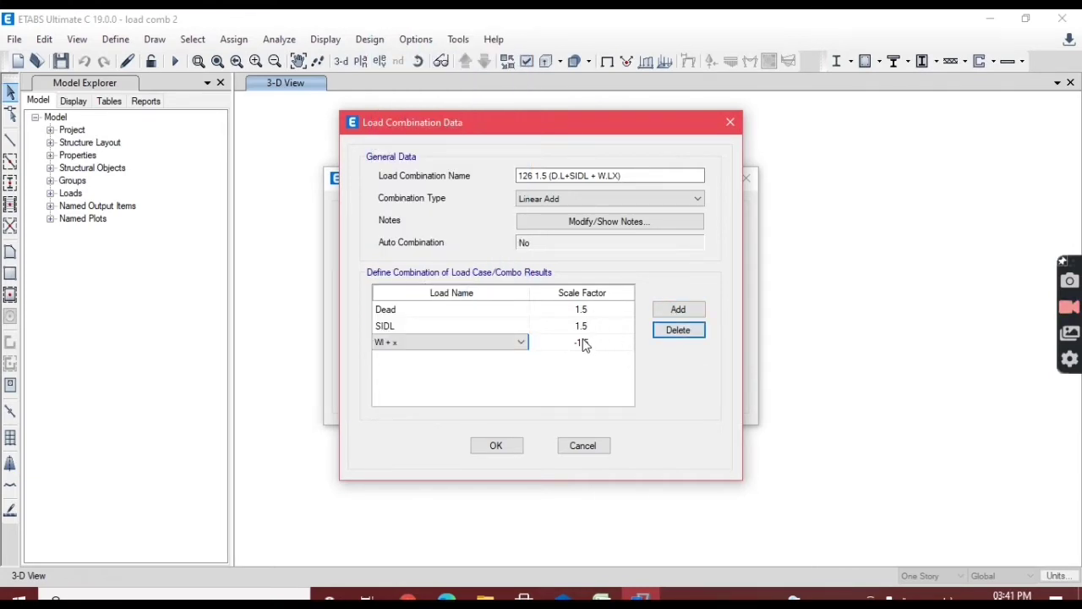
Step: Set the positive X wind case's scale factor to 1.5 and accept combination 126
left_click(582, 342)
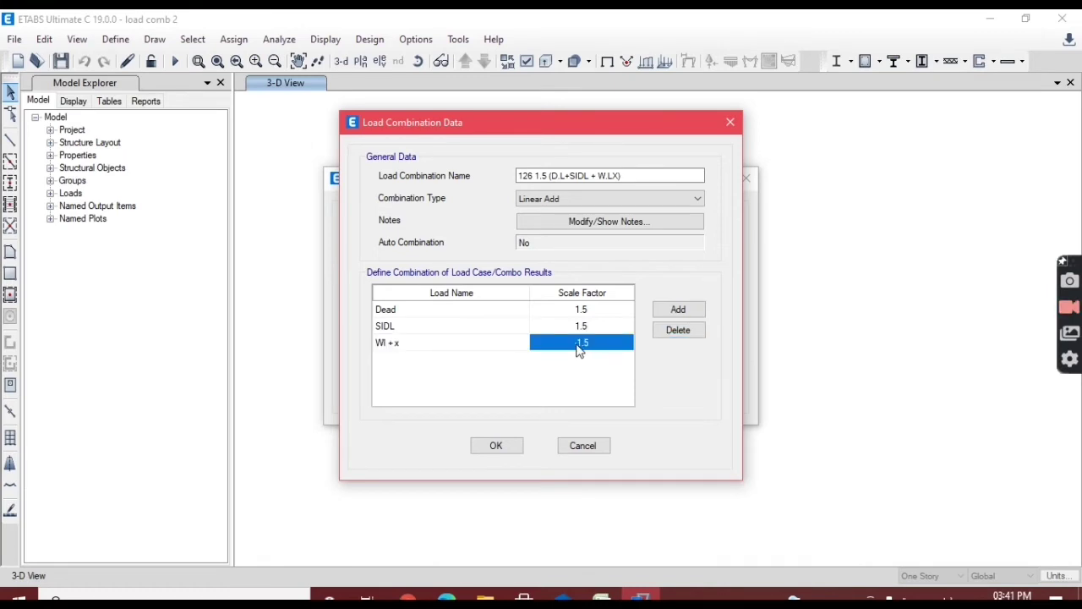
left_click(579, 345)
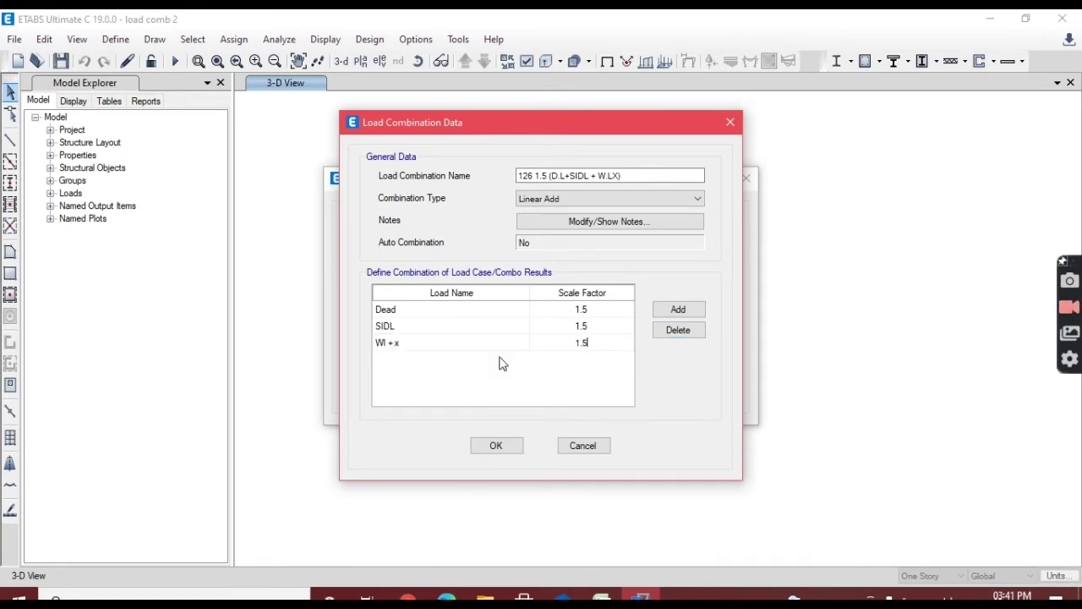
left_click(503, 445)
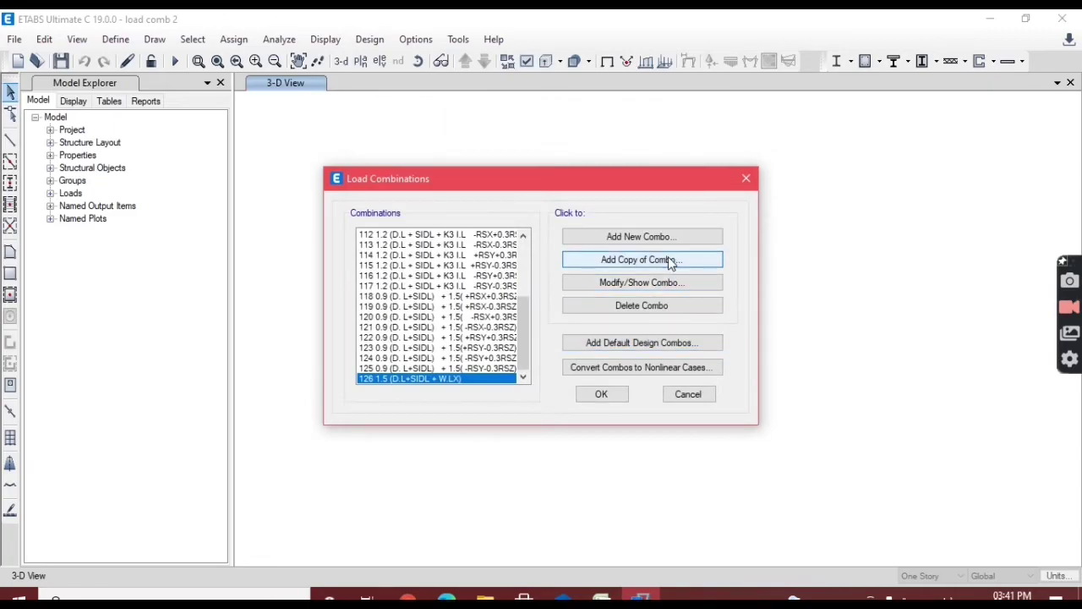
Step: Add a copy of combination 126, then switch to Excel and copy the LOAD COMB 127 expression from C55
left_click(671, 261)
left_click(601, 598)
left_click(275, 311)
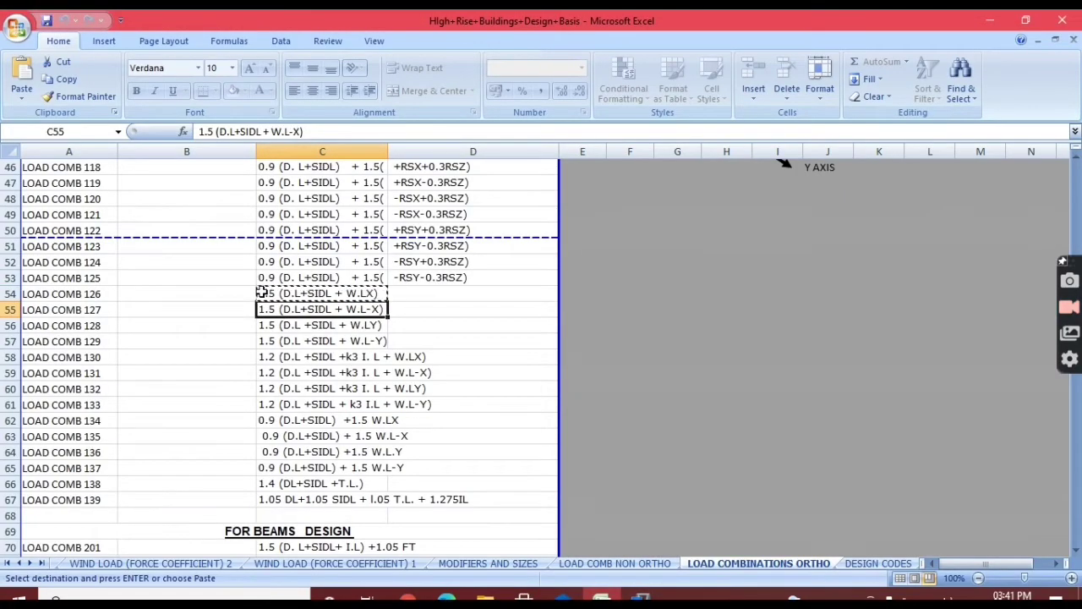
Step: Back in ETABS, rename the copied combination "127 1.5 (D.L+SIDL + W.L-X)"
left_click(640, 598)
left_click(529, 173)
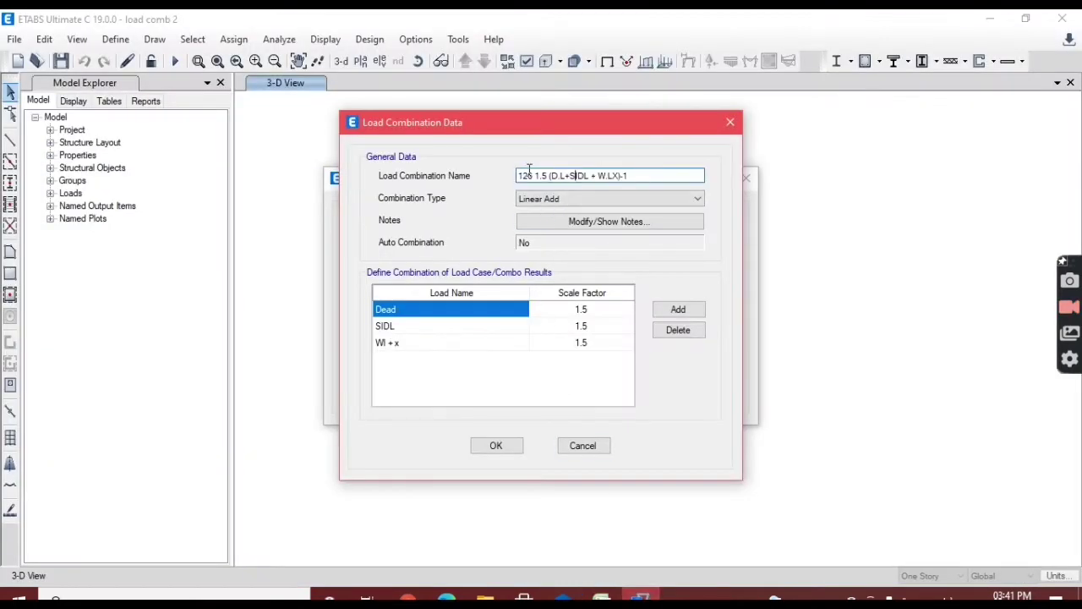
left_click_drag(525, 175, 647, 179)
type("7")
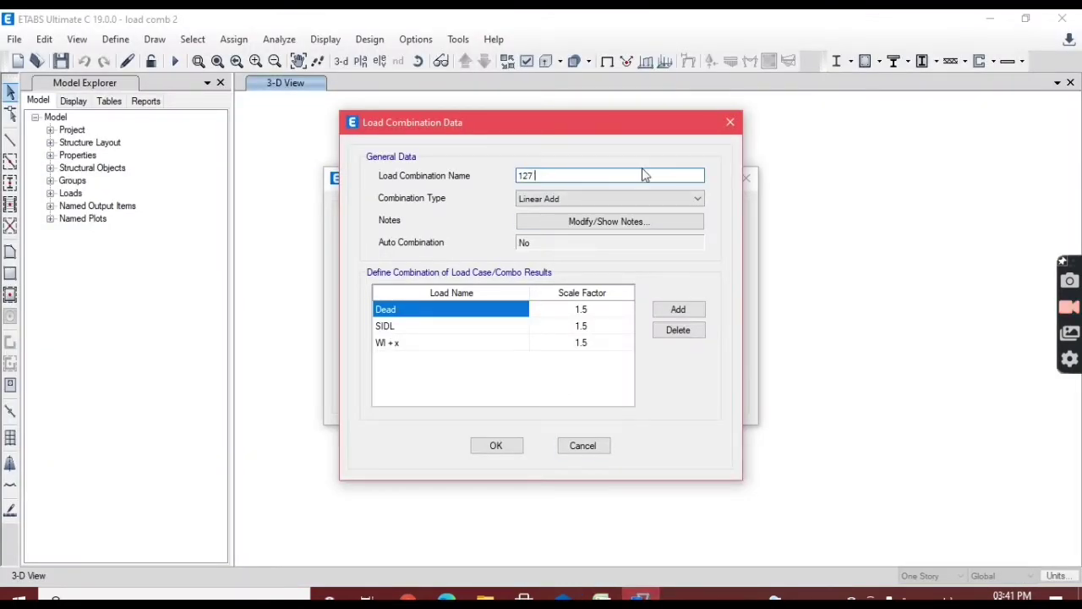
type("1.5 (D.L+SIDL + W.L-X)")
Step: Replace the positive X wind case with the negative X wind case and accept combination 127
left_click(484, 351)
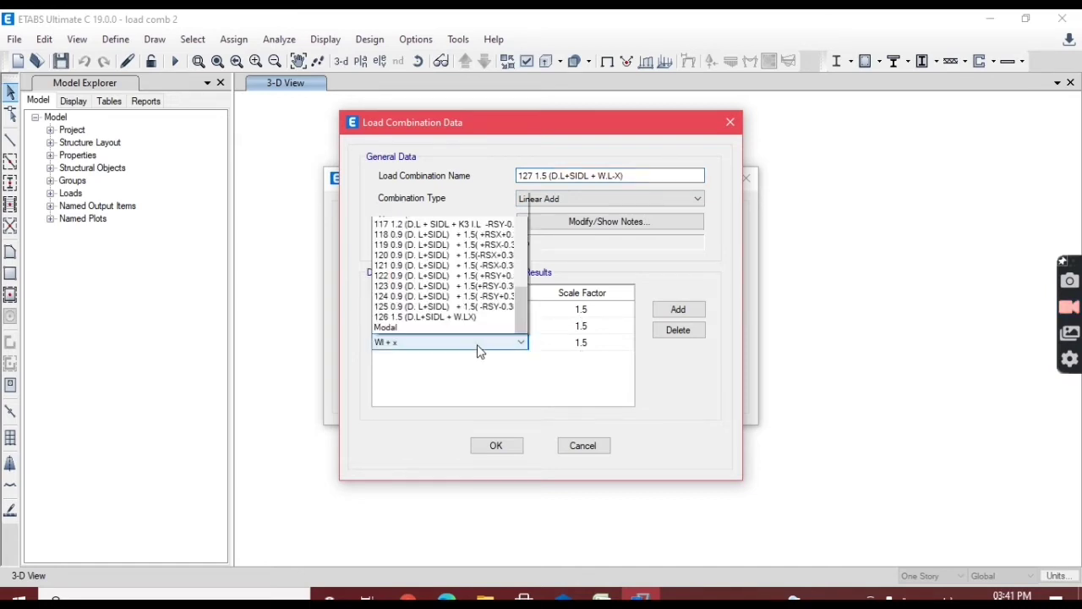
left_click(438, 297)
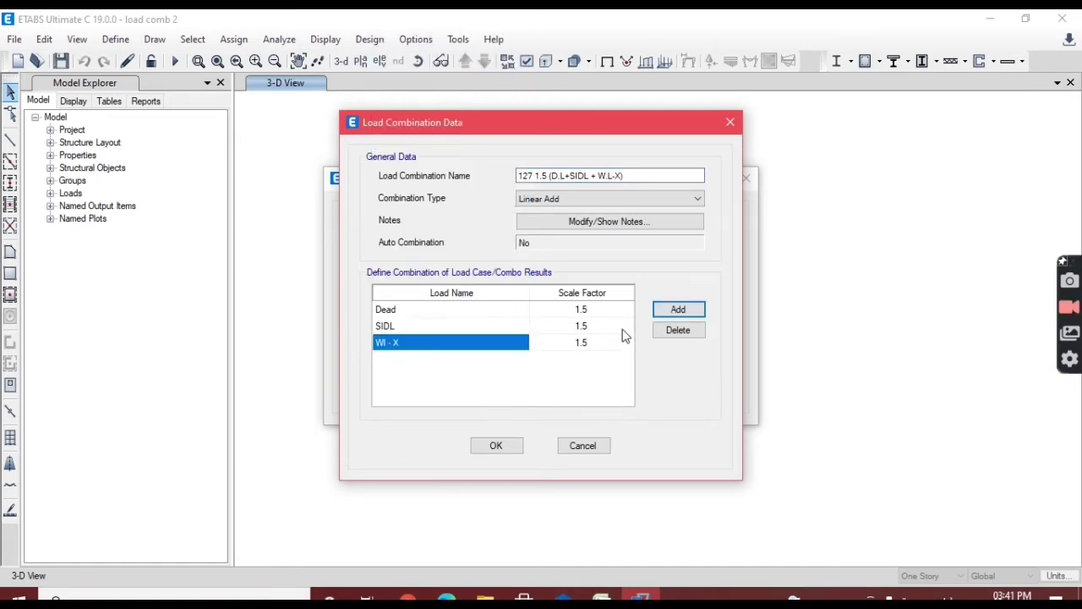
left_click(496, 444)
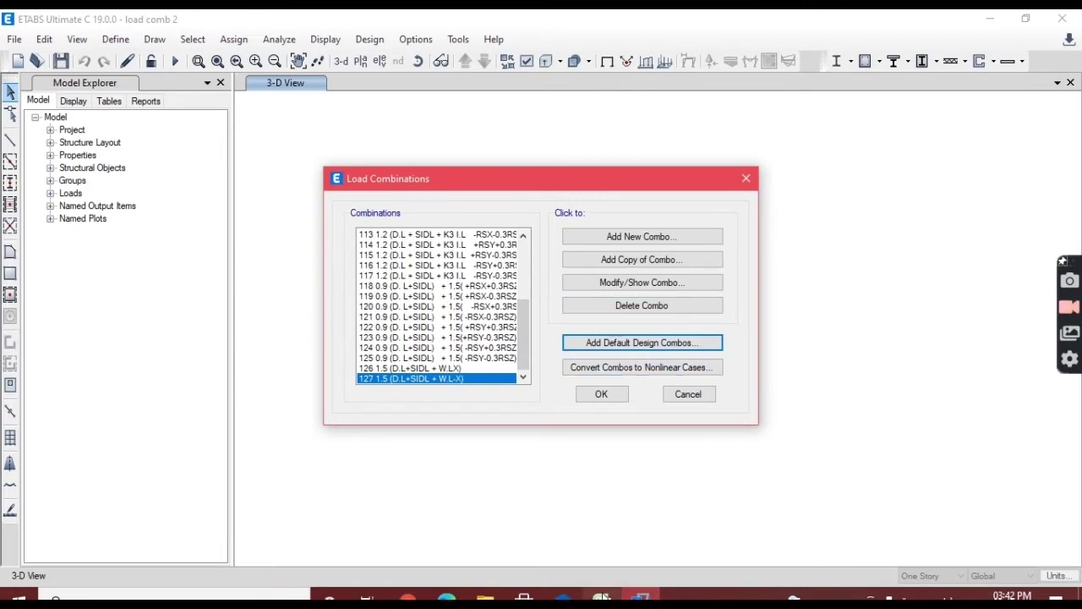
Step: Check the wind direction used in the LOAD COMB 128 row of the Excel sheet and return to ETABS
mouse_move(605, 597)
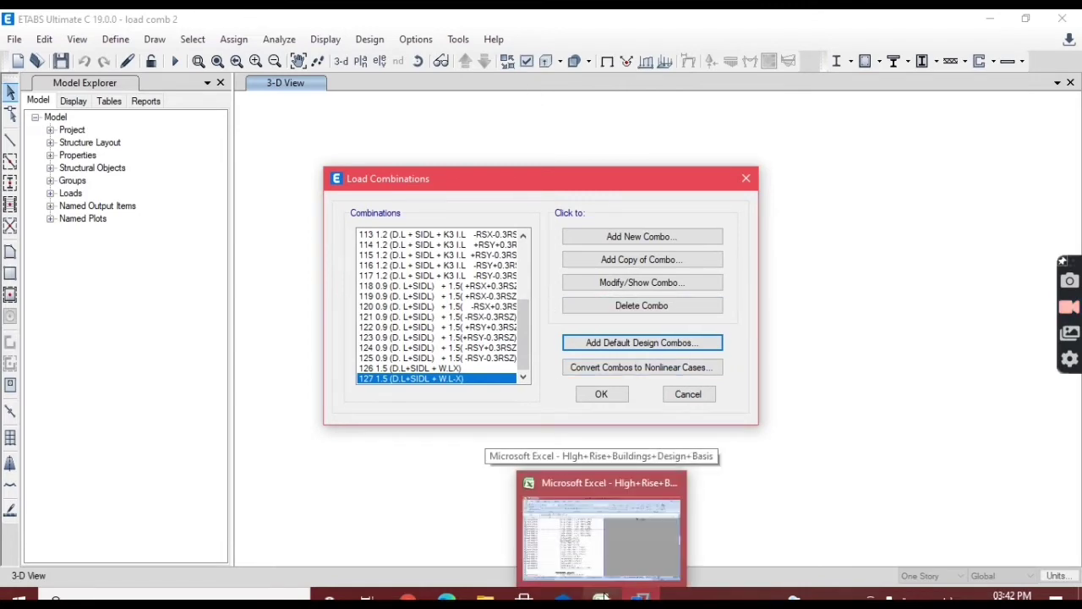
left_click(605, 597)
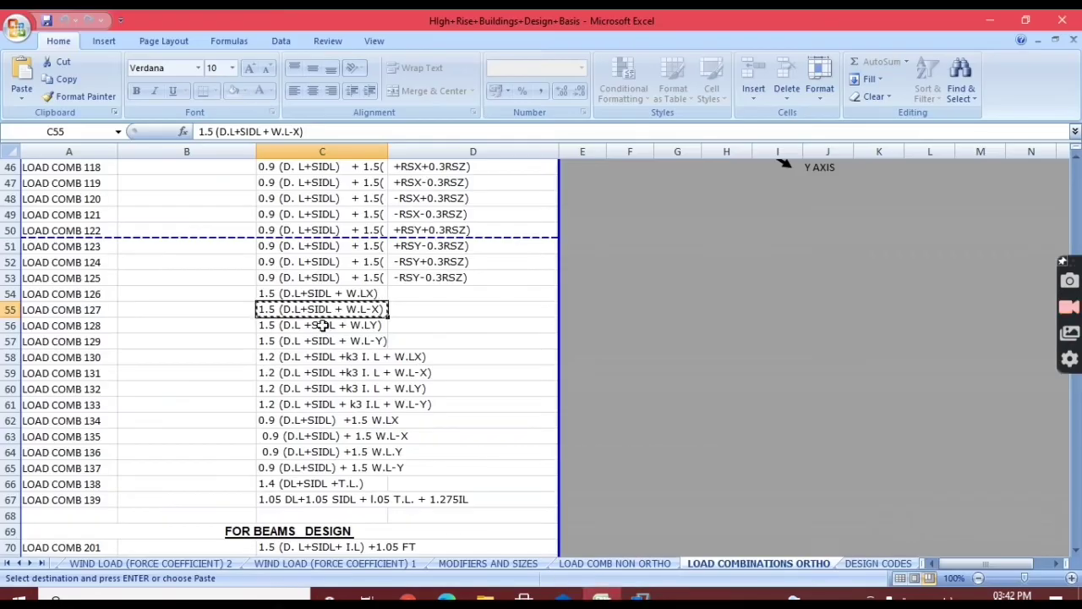
left_click(640, 597)
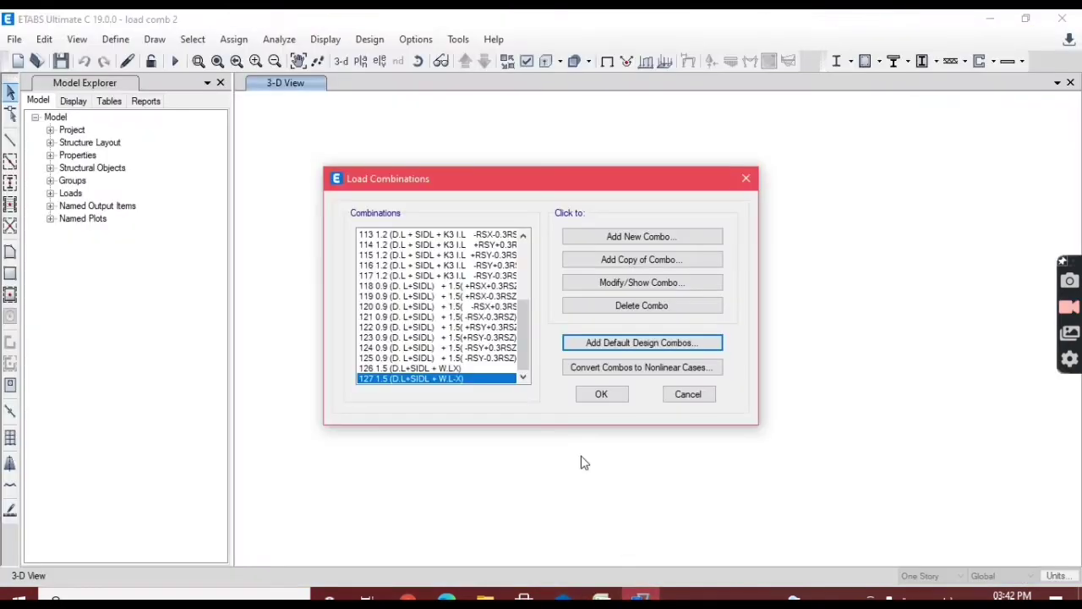
Step: Accept the defined load combinations and open the load pattern definitions
left_click(600, 394)
left_click(132, 38)
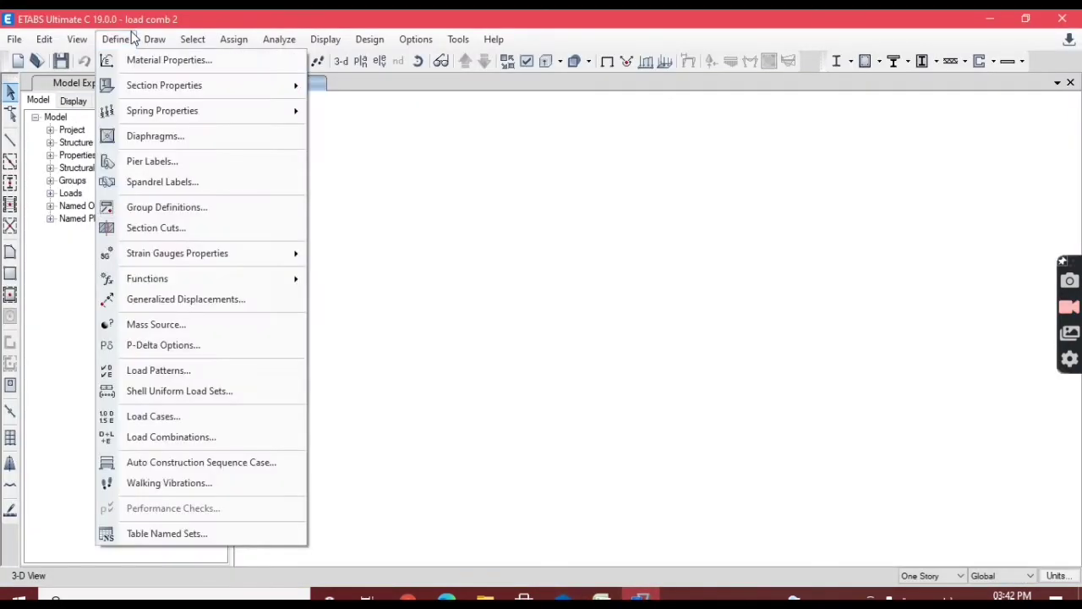
left_click(175, 366)
Step: Try to rename the wind load pattern WL + Z as WL + Y
left_click_drag(358, 302, 355, 313)
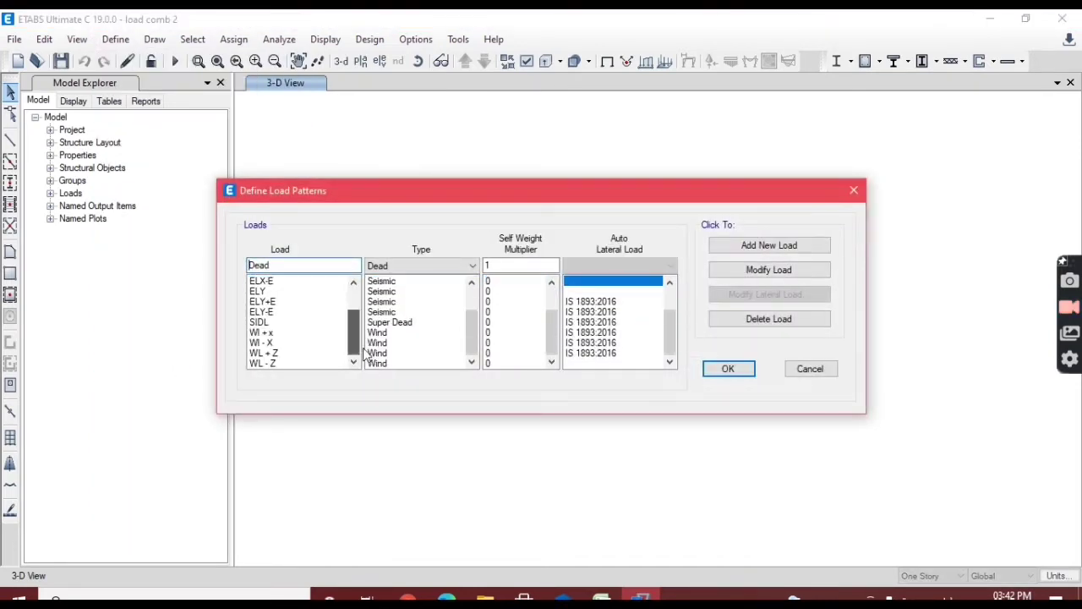
left_click(289, 353)
left_click(280, 265)
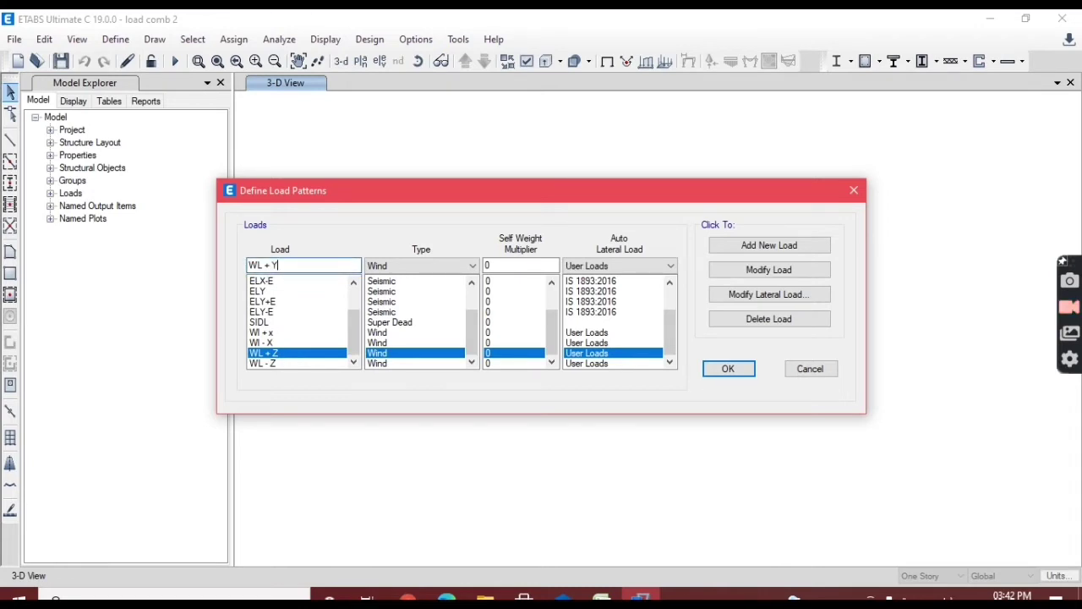
Step: Rename the wind load pattern WL - Z as WL - Y
left_click(296, 365)
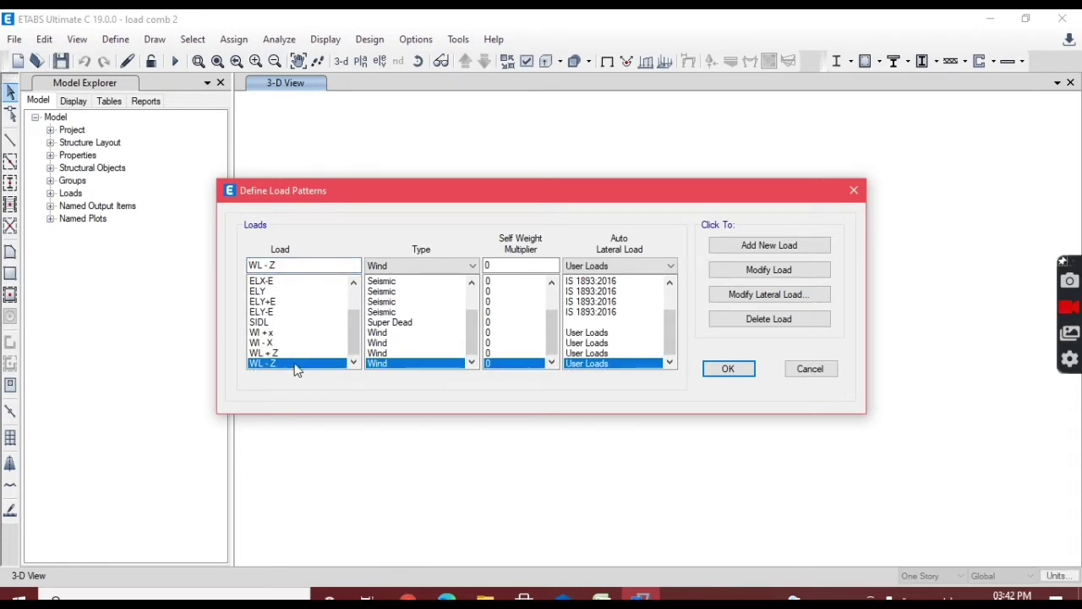
left_click(284, 267)
type("Y")
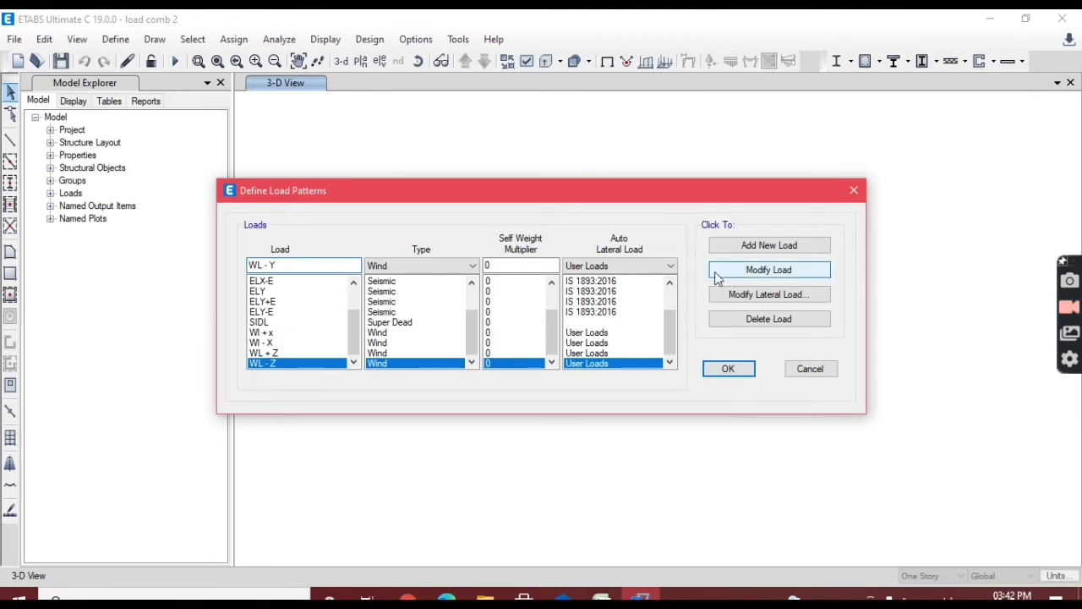
left_click(758, 274)
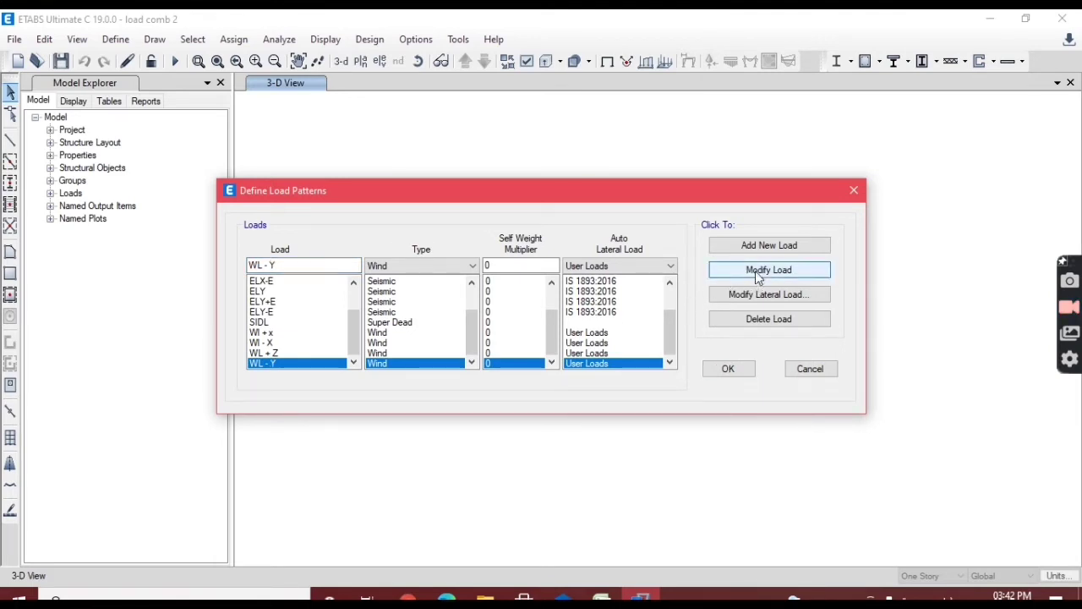
Step: Rename the wind load pattern WL + Z as WL + Y and accept the load pattern definitions
left_click(286, 353)
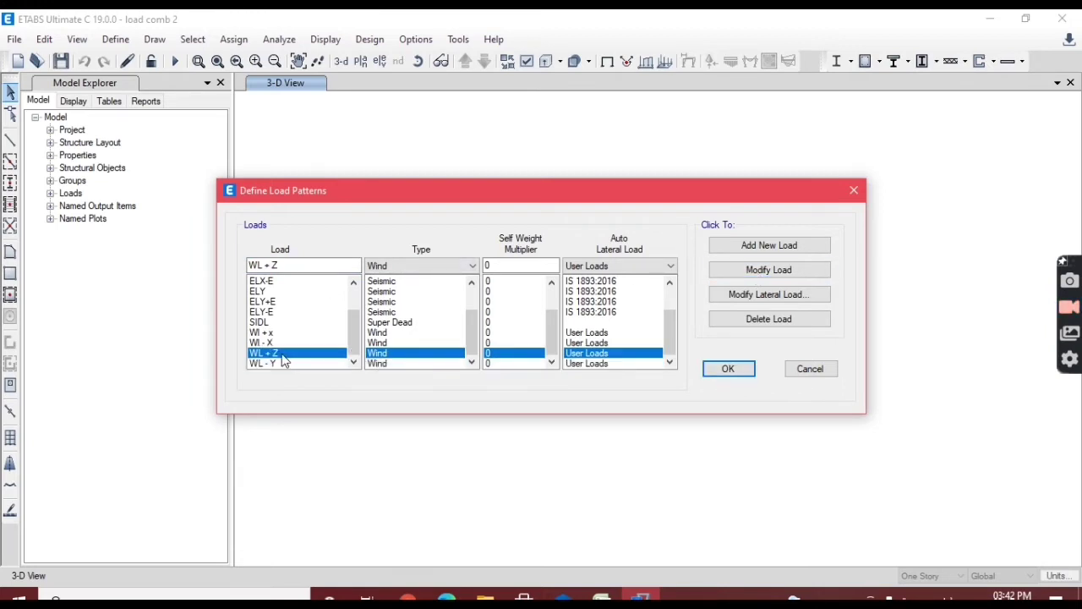
double_click(290, 267)
left_click(766, 271)
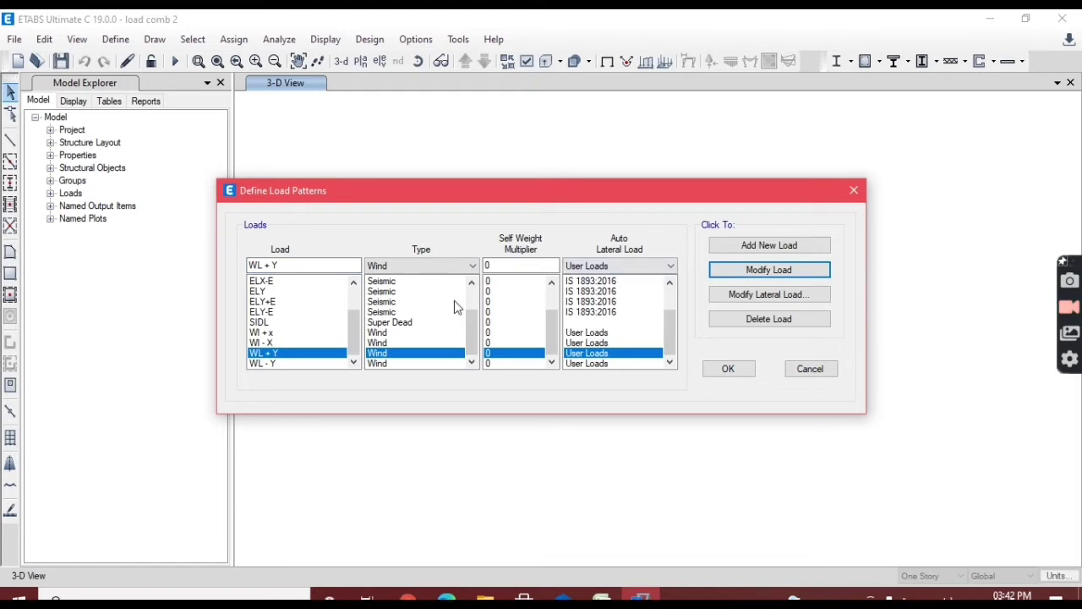
left_click(729, 370)
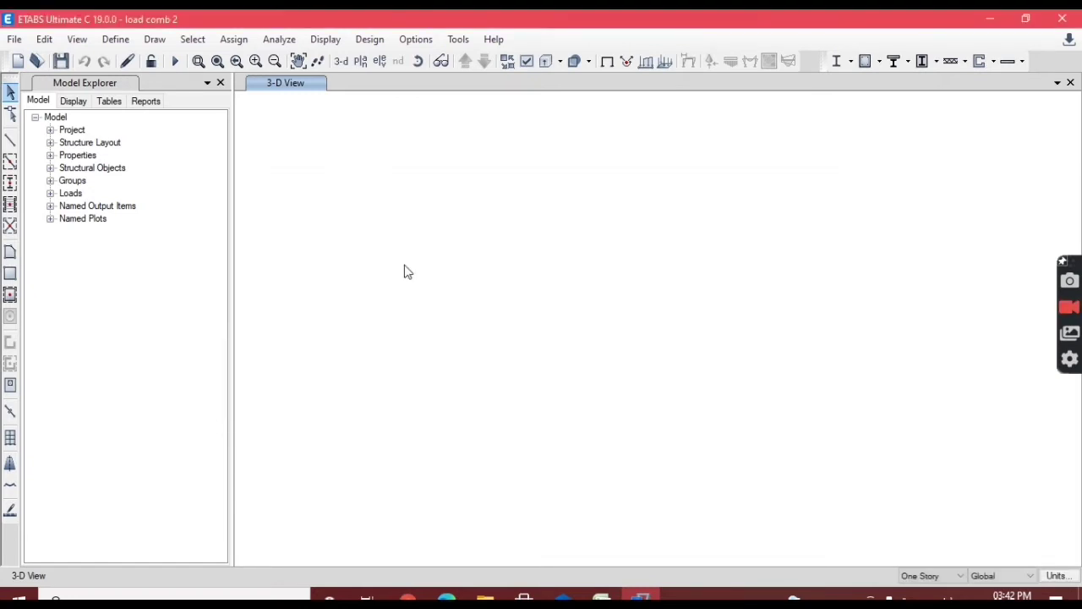
Step: Reopen the load combination definitions and add a copy of combination 127
left_click(116, 39)
left_click(213, 445)
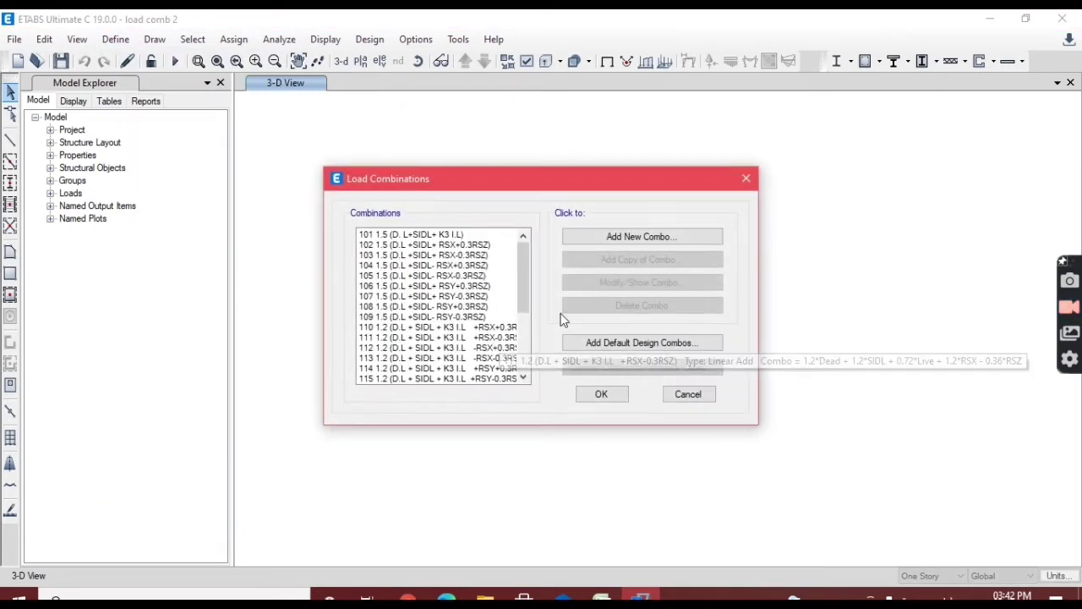
left_click_drag(524, 291, 456, 385)
left_click(456, 379)
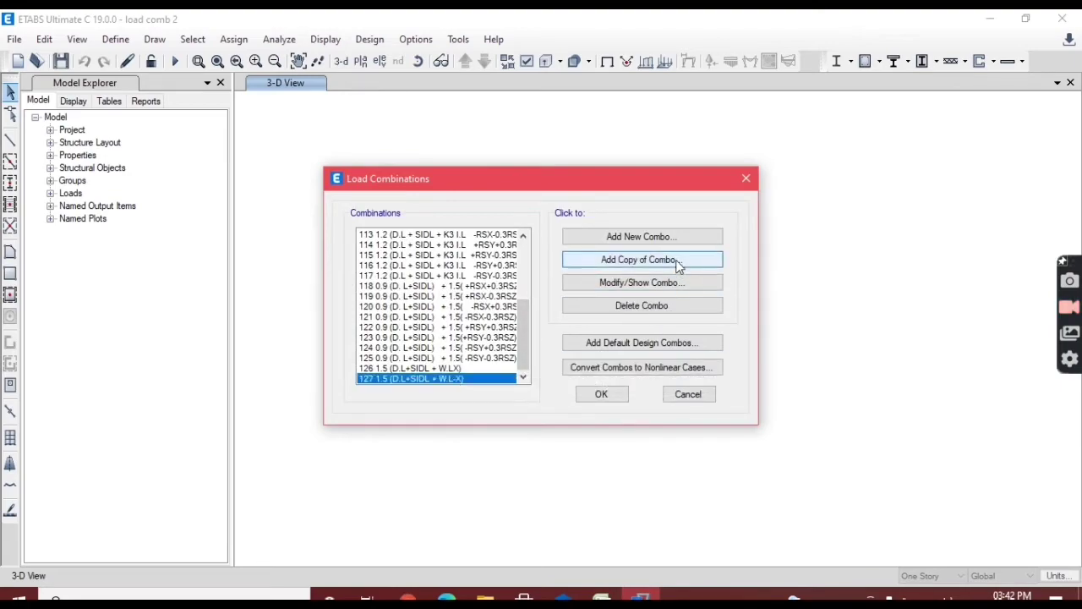
left_click(676, 261)
Step: Switch to Excel and copy the LOAD COMB 128 expression "1.5 (D.L +SIDL + W.LY)" from C56
key("alt+Tab")
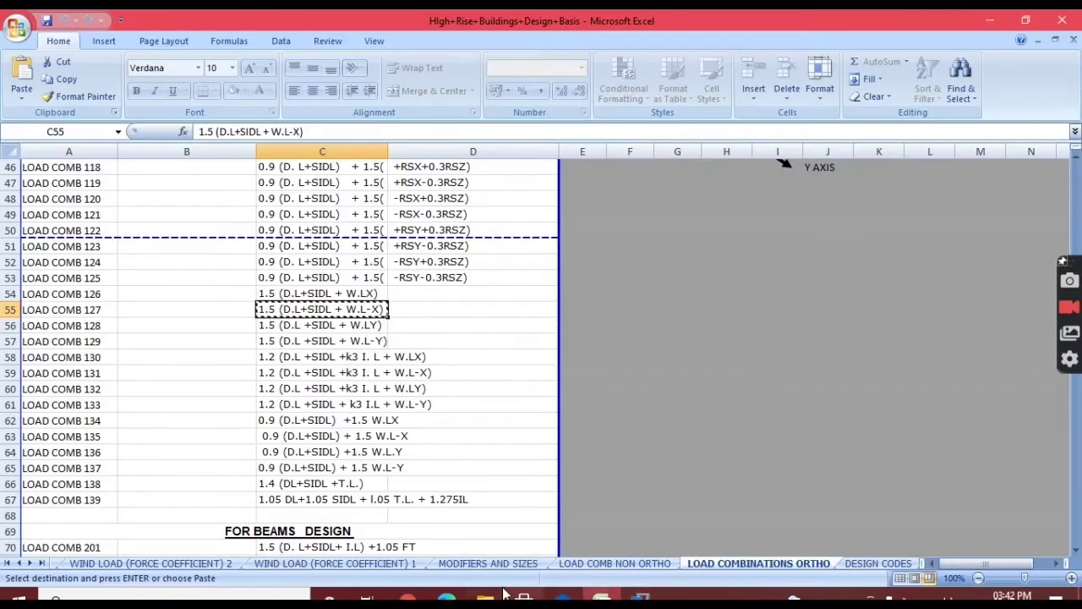
left_click(375, 328)
key("ctrl+c")
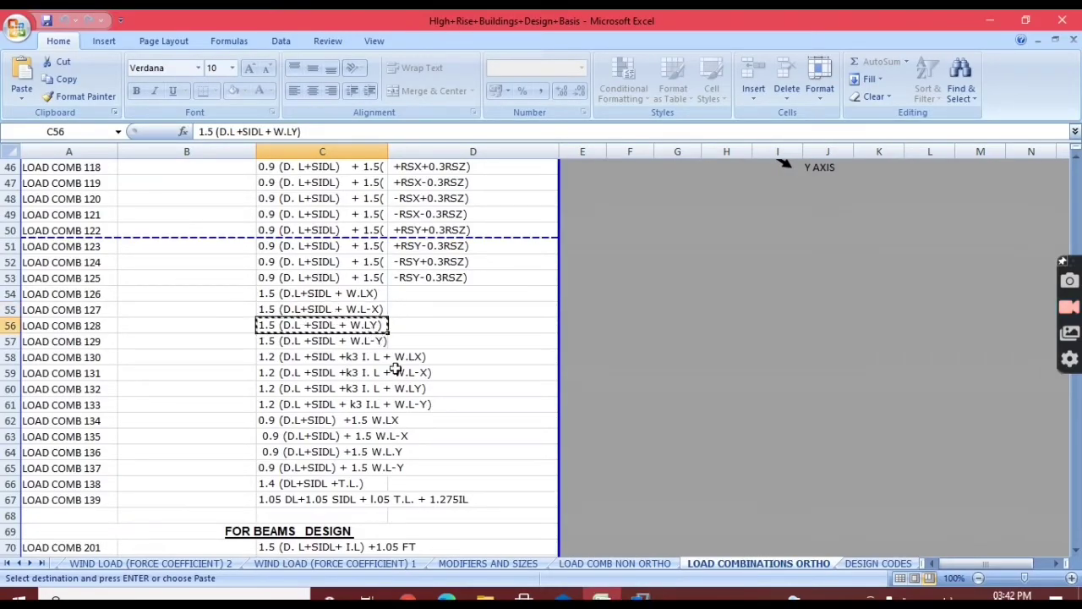
Step: Back in ETABS, rename the copied combination "128 1.5 (D.L +SIDL + W.LY)"
key("alt+Tab")
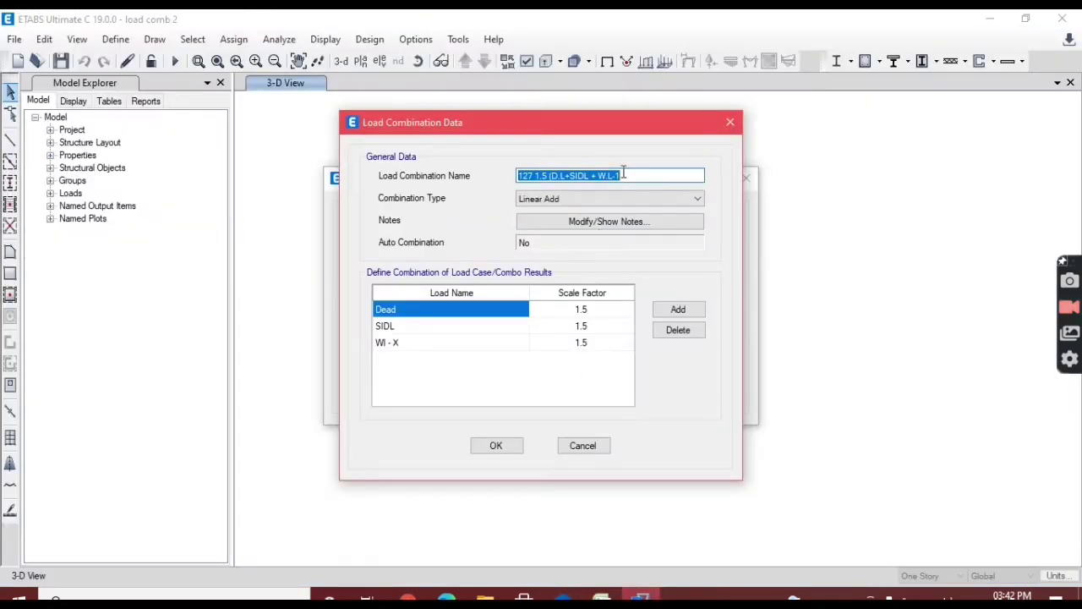
left_click_drag(623, 173, 532, 175)
type("8")
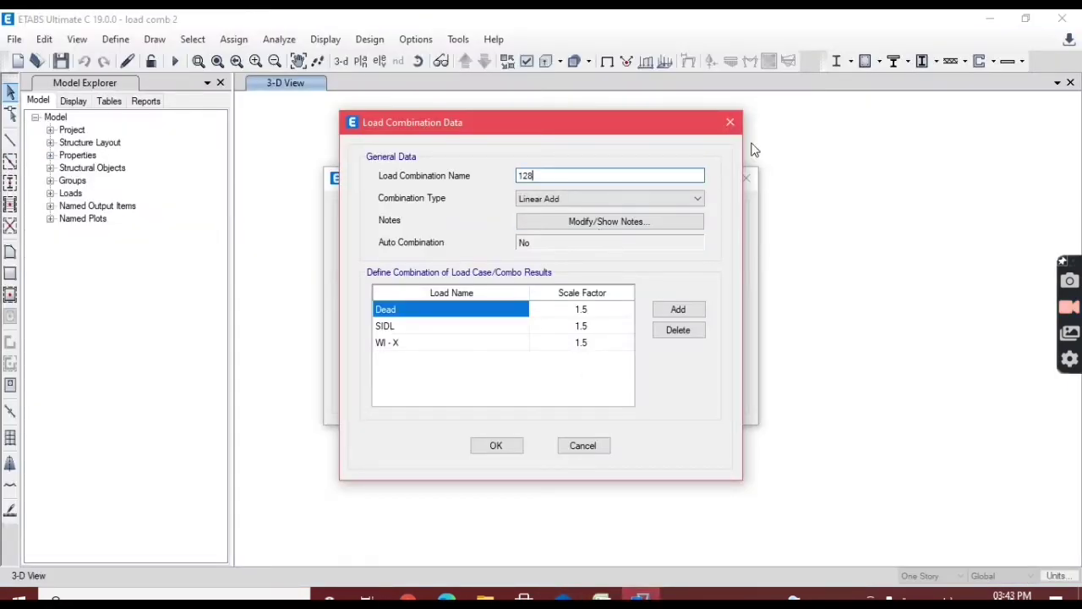
key("ctrl+v")
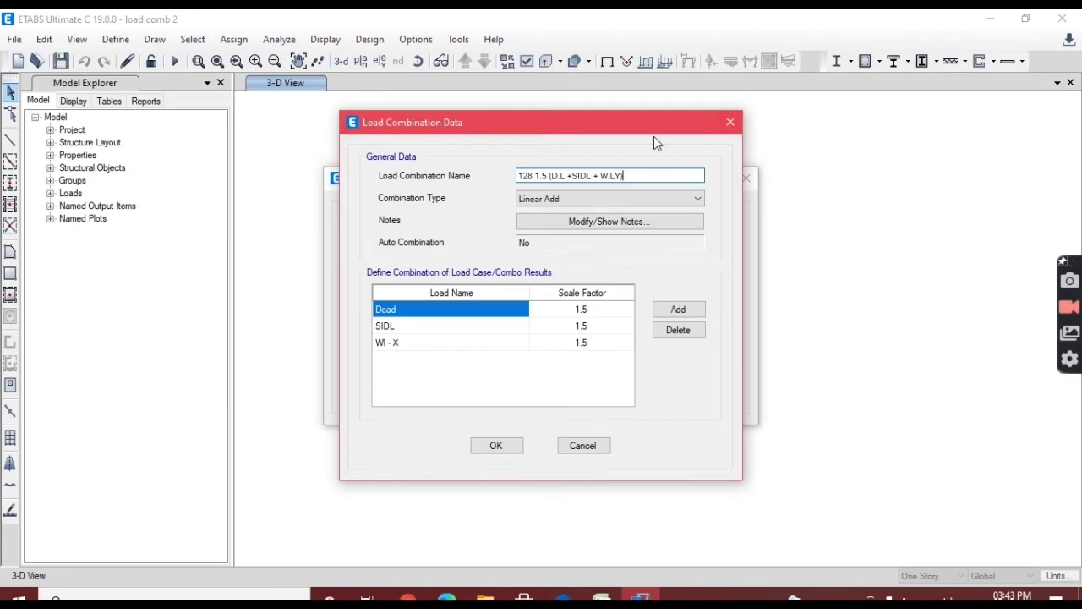
left_click(449, 342)
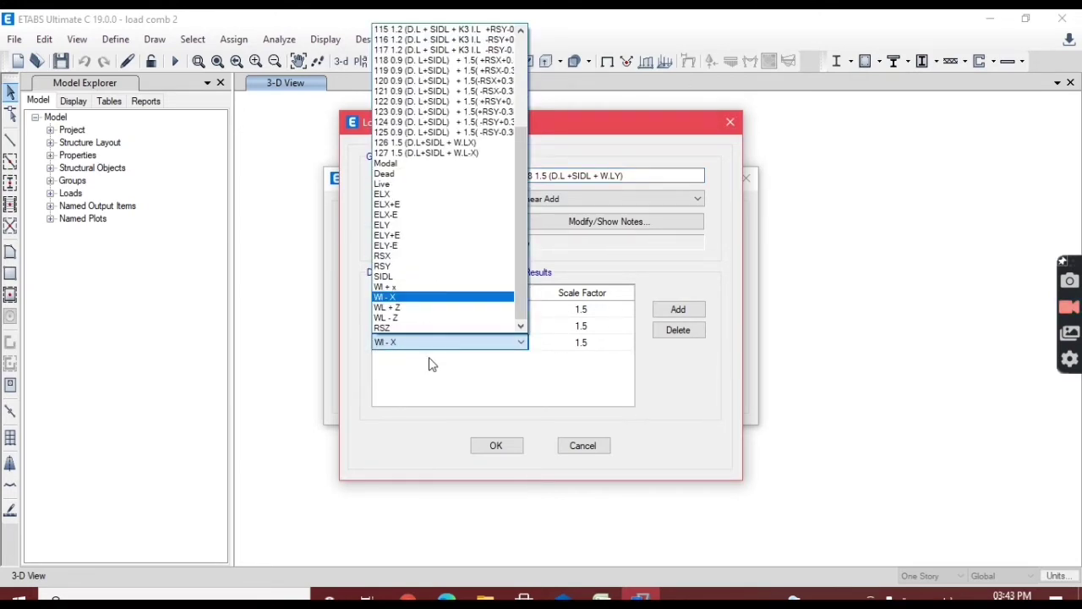
left_click(431, 376)
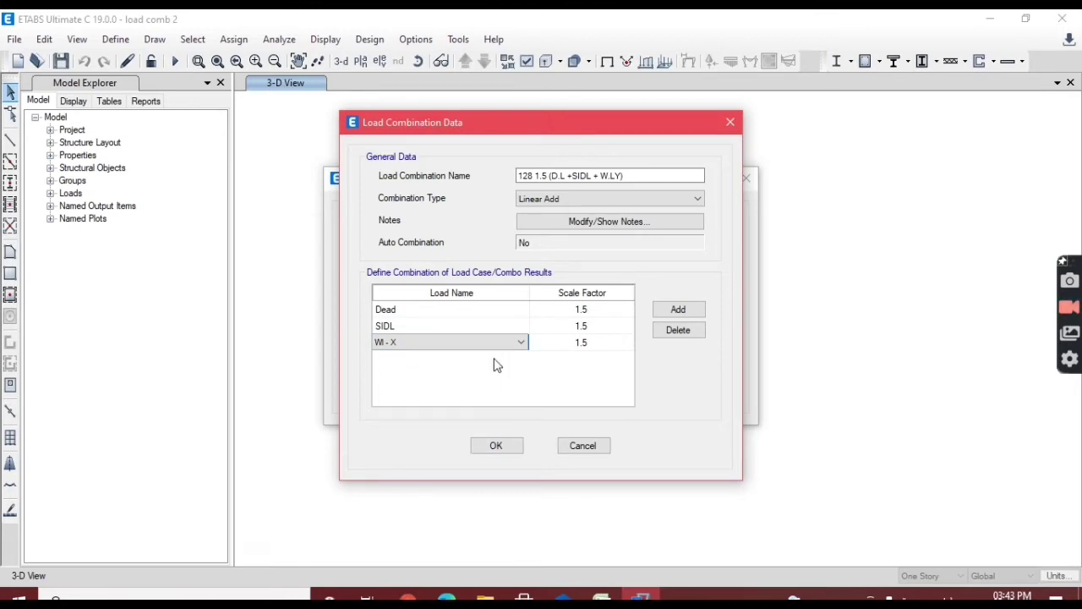
left_click(591, 445)
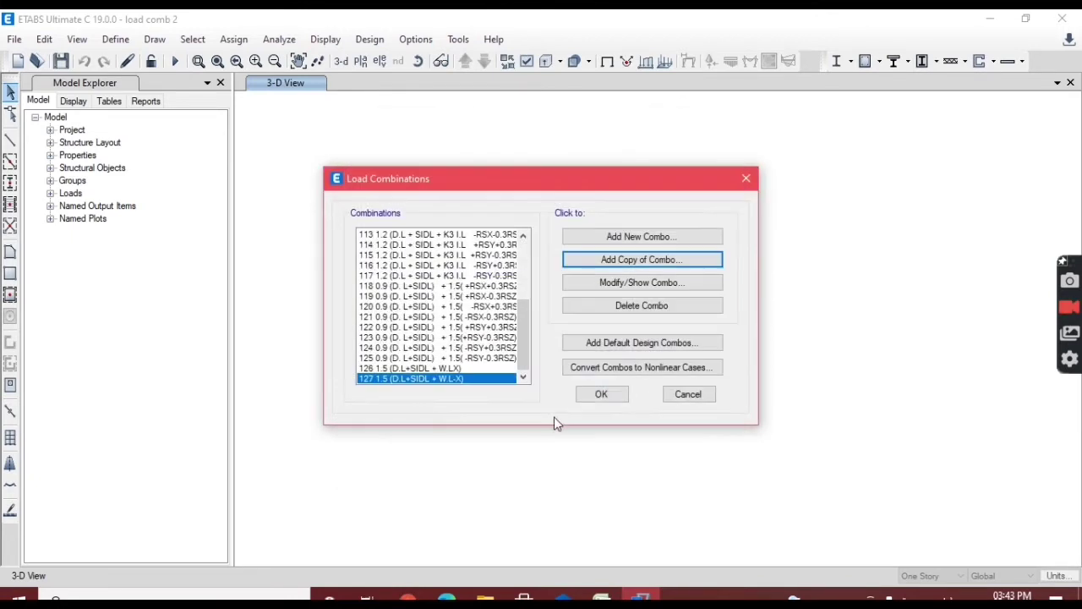
left_click(600, 393)
Step: Check the wind load pattern WL + Y and its user wind loads on diaphragms in the load pattern definitions
left_click(118, 40)
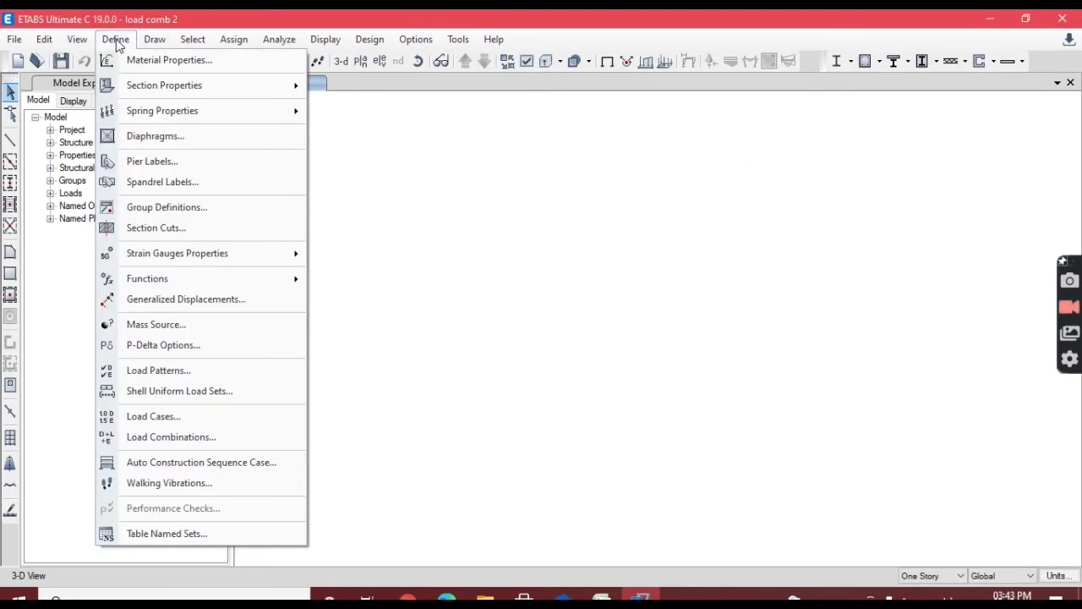
left_click(211, 369)
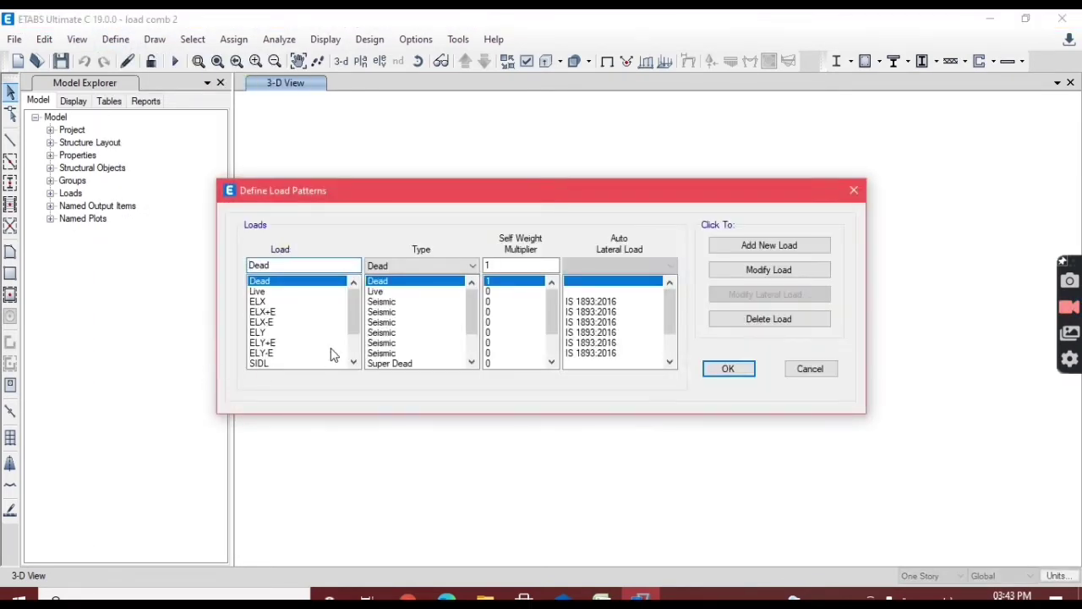
scroll(347, 364, "down", 2)
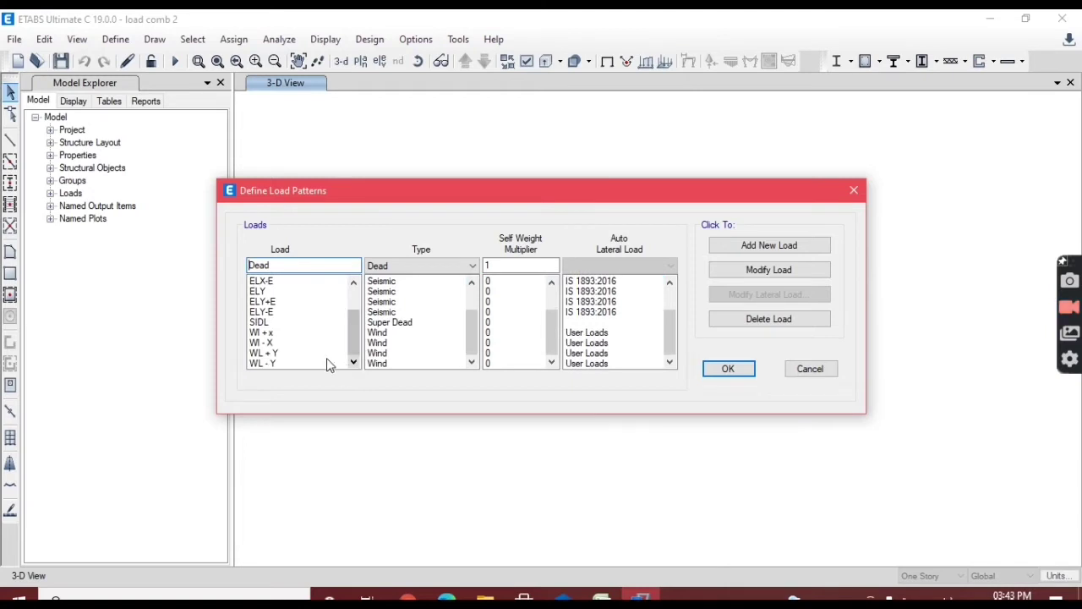
left_click(298, 354)
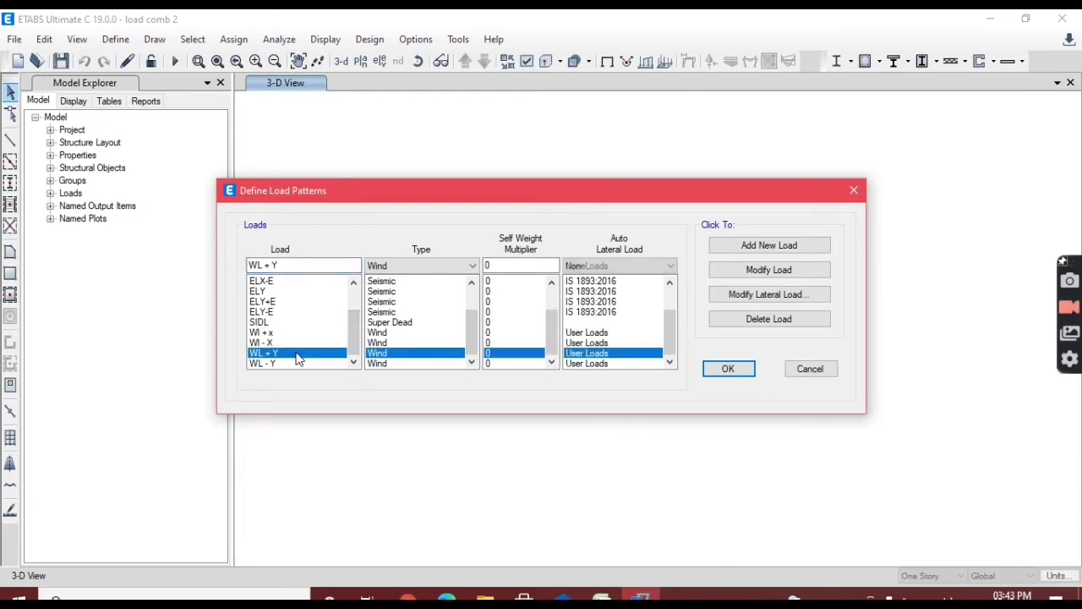
left_click(768, 299)
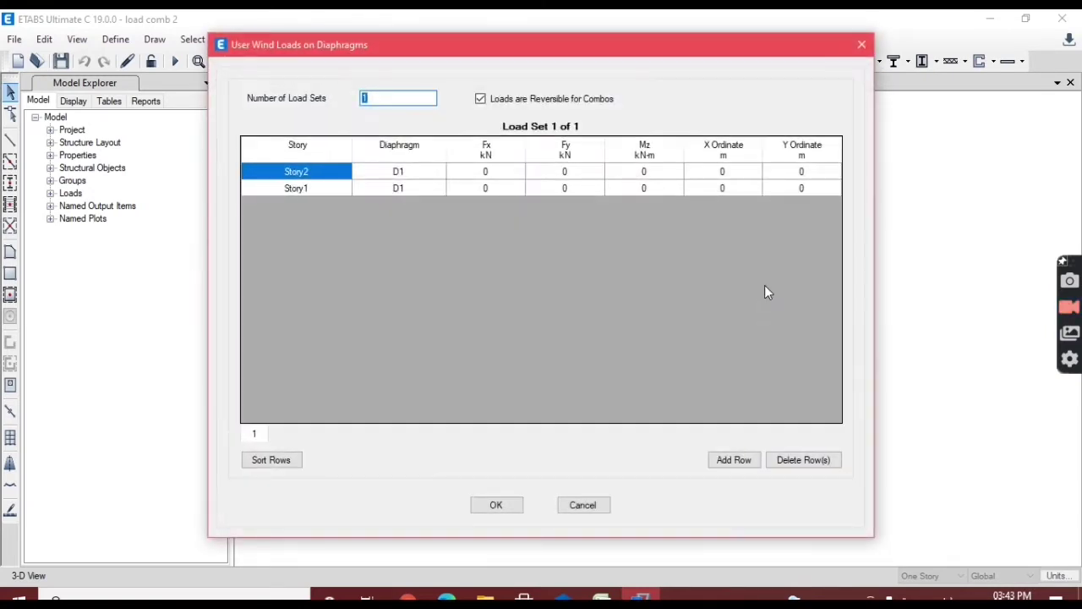
left_click(862, 44)
left_click(724, 367)
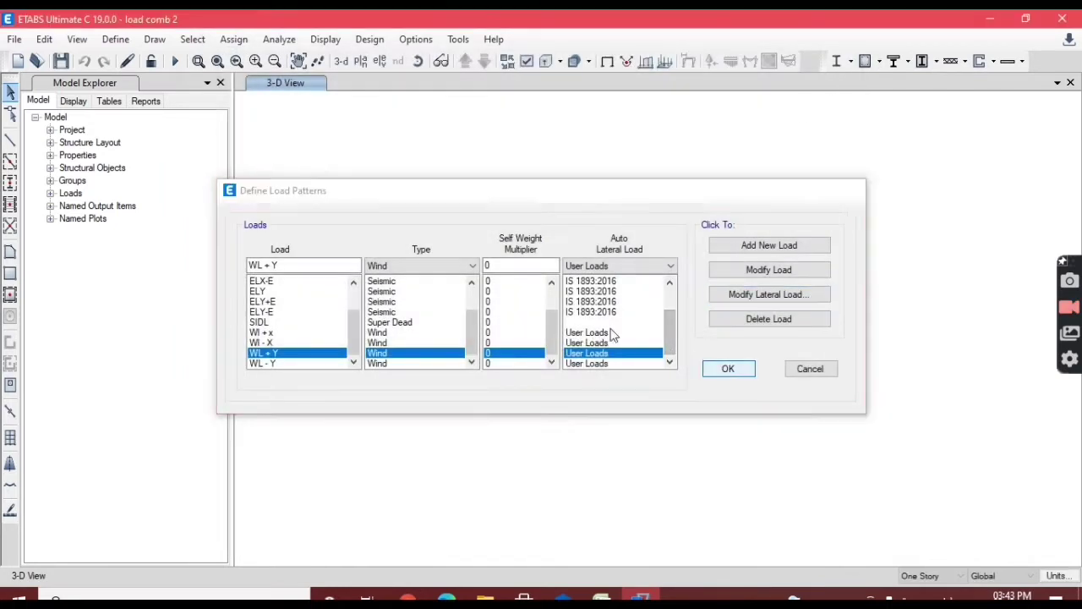
Step: In the load case definitions, rename the linear static load case WL + Z as WL + Y
left_click(116, 42)
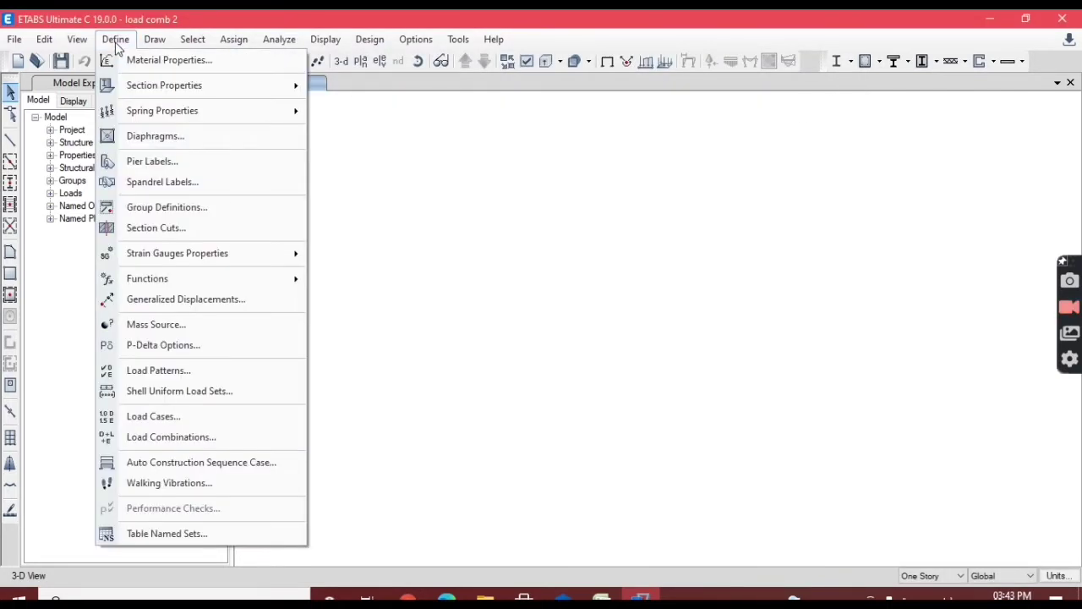
left_click(174, 416)
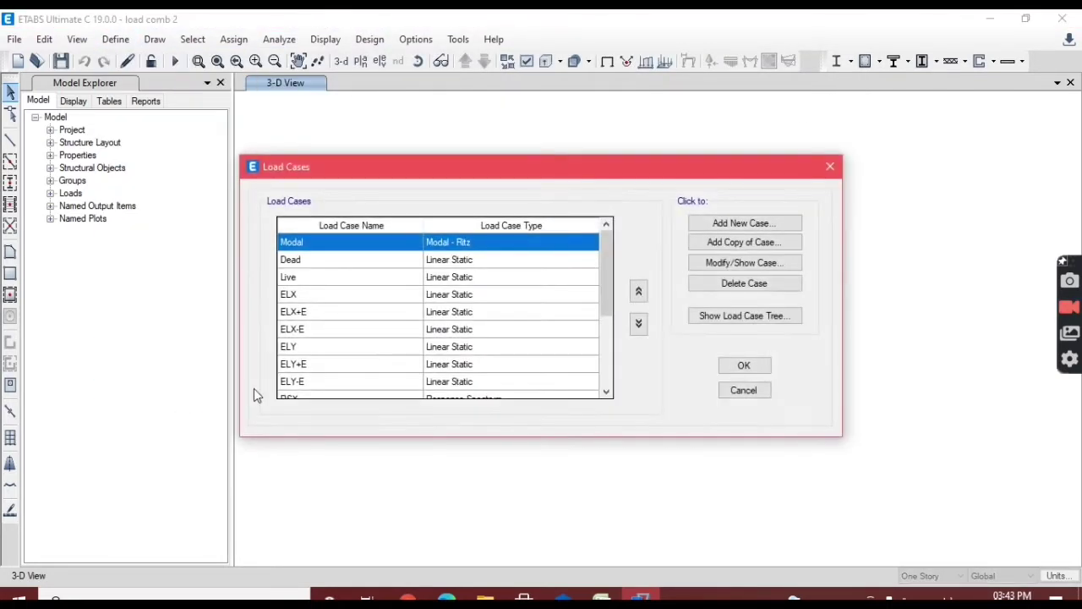
left_click_drag(605, 300, 610, 381)
left_click(304, 347)
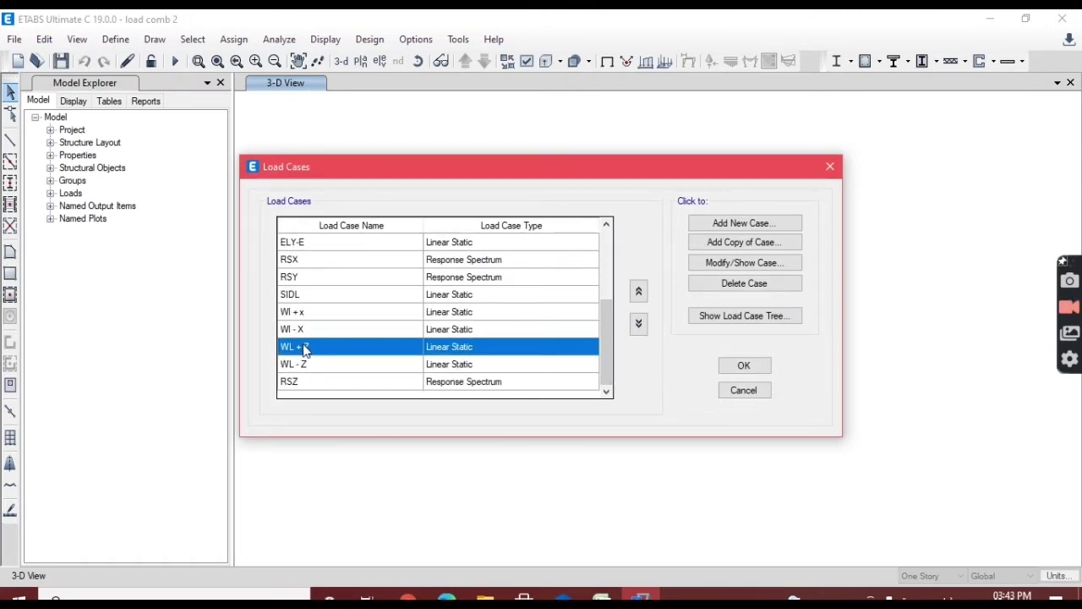
double_click(305, 348)
left_click(565, 82)
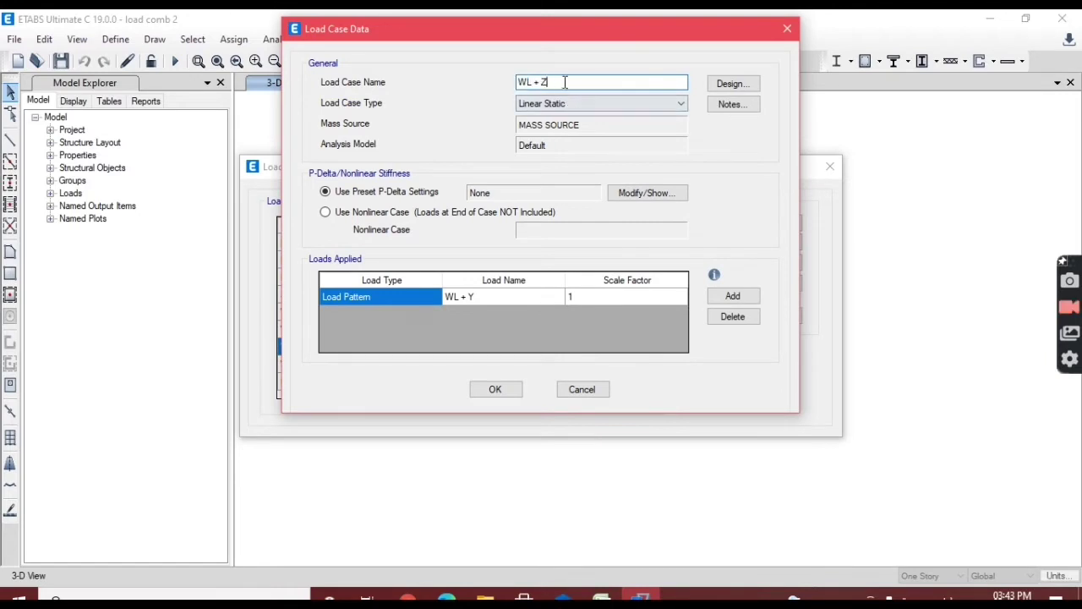
key("BackSpace")
type("Y")
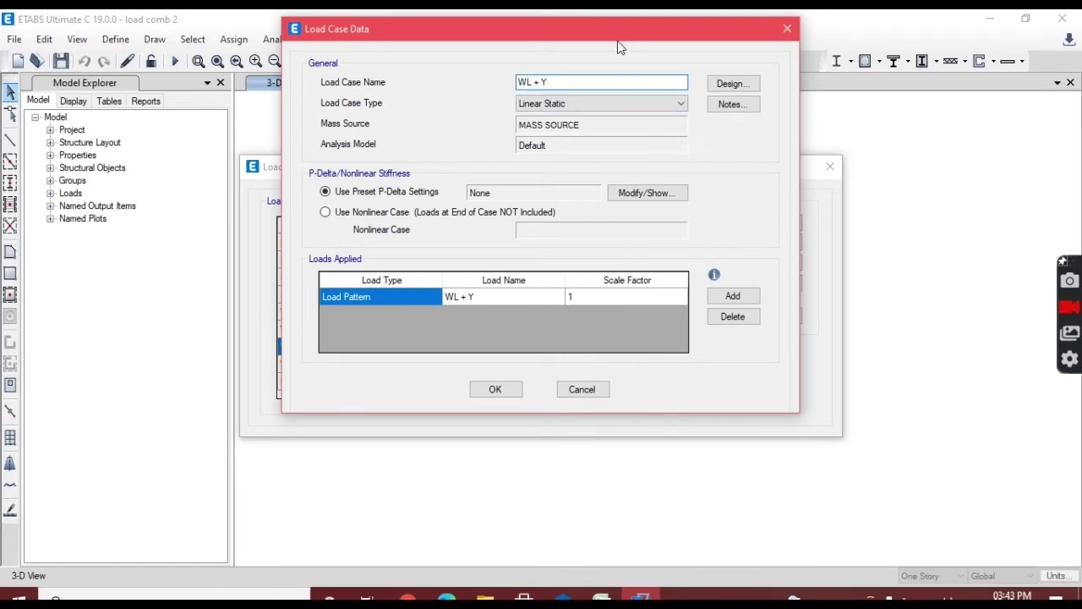
left_click(496, 389)
Step: Rename the load case WL - Z as WL - Y and accept the load case definitions
left_click(327, 365)
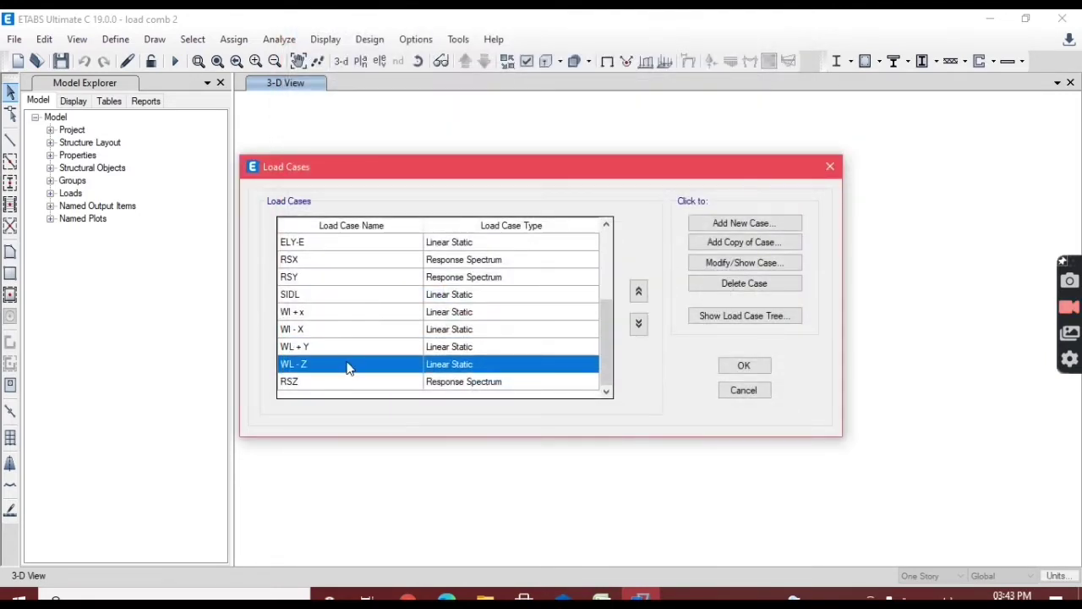
double_click(347, 365)
left_click(587, 82)
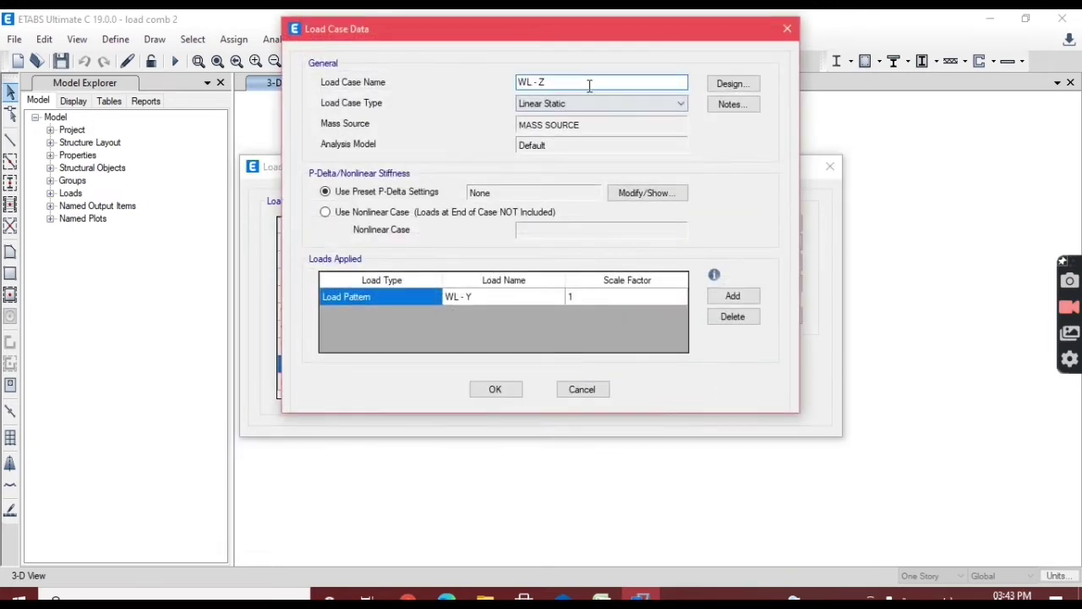
key("BackSpace")
type("Y")
left_click(496, 389)
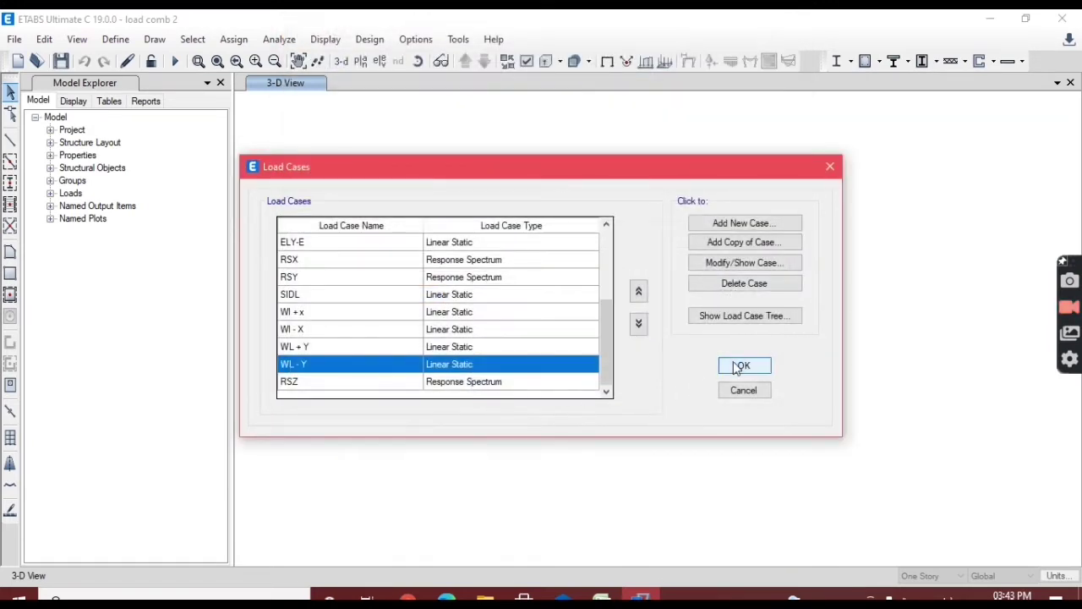
left_click(741, 365)
Step: Reopen the load combination definitions, add a copy of combination 127 and name it "128 1.5 (D.L +SIDL + W.LY)"
left_click(116, 40)
left_click(165, 438)
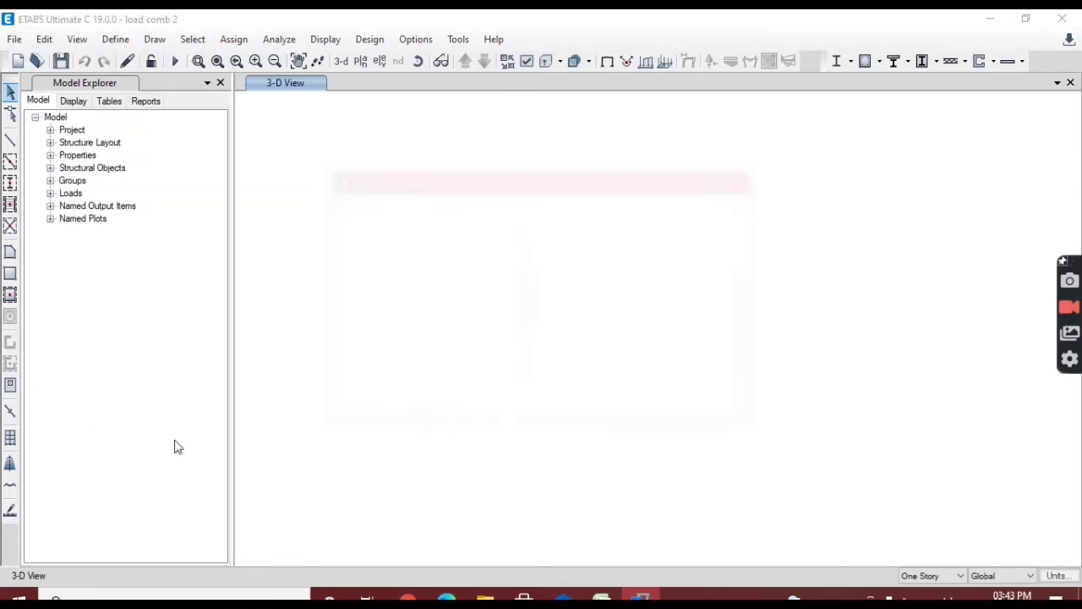
scroll(520, 376, "down", 3)
scroll(508, 381, "up", 3)
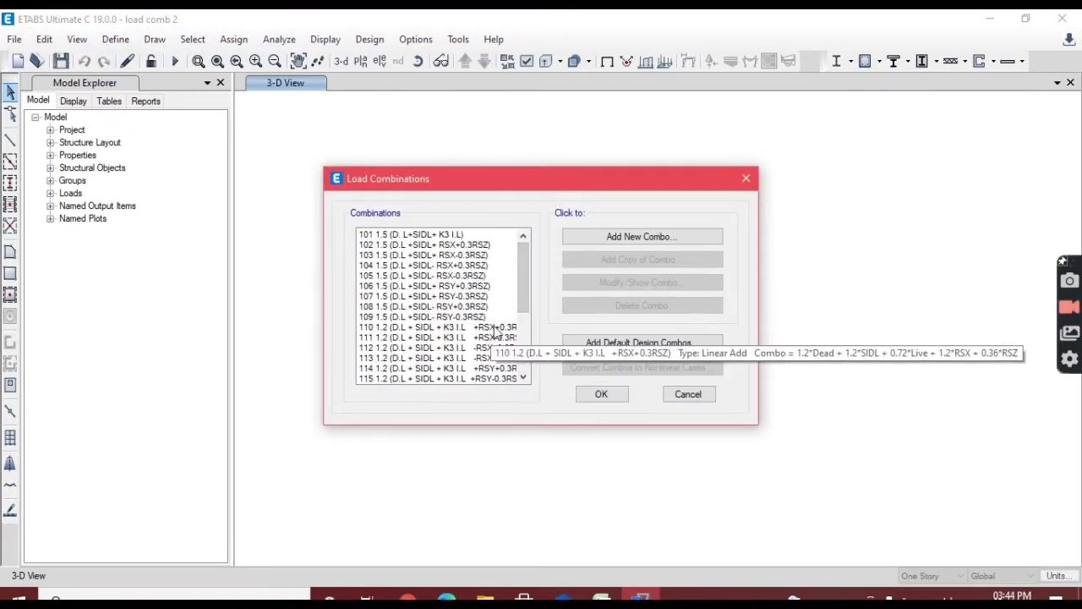
scroll(514, 310, "down", 4)
double_click(427, 378)
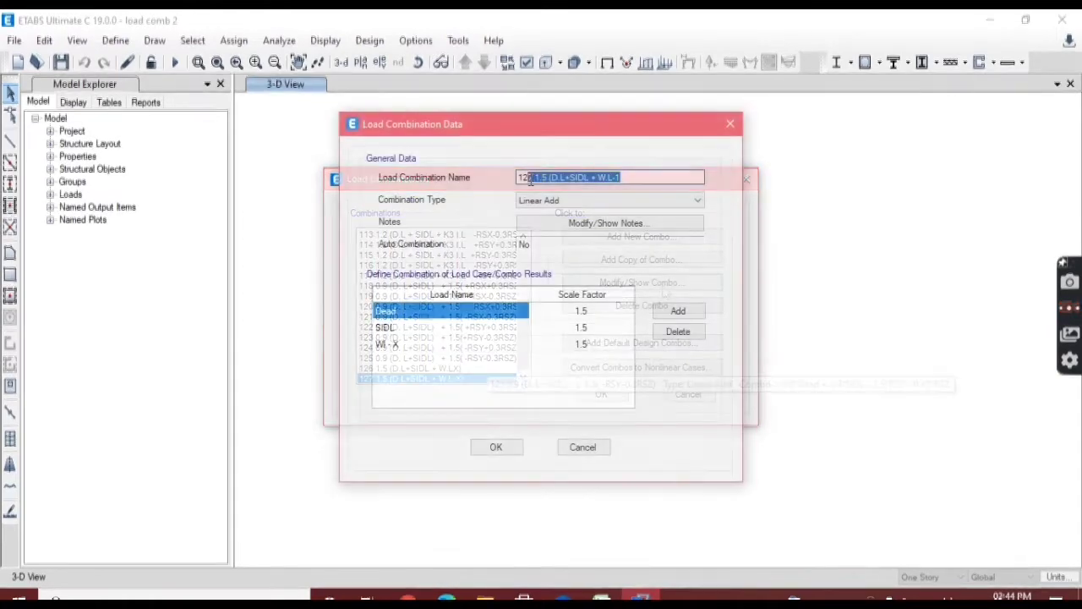
type("128 1.5 (D.L +SIDL + W.LY")
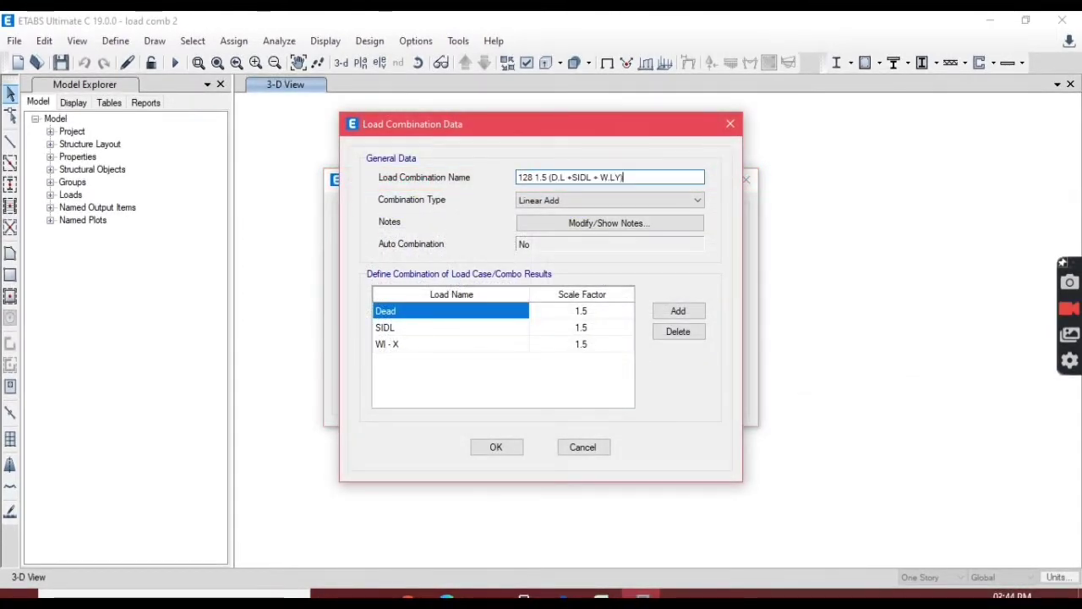
Step: Replace the WI - X load in combination 128 with WL + Y and accept the combination
left_click(452, 344)
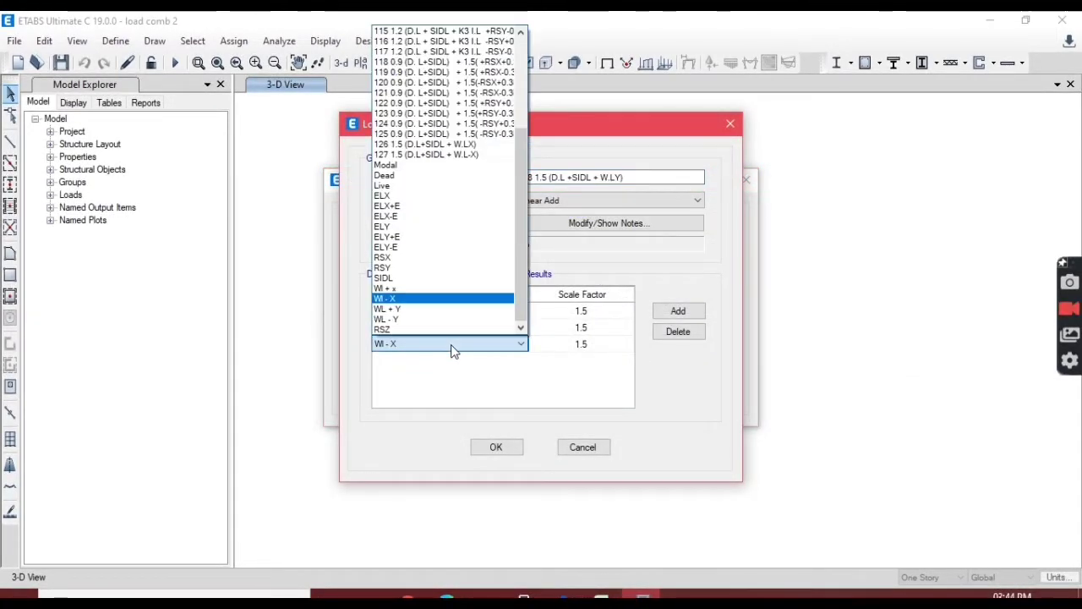
left_click(391, 308)
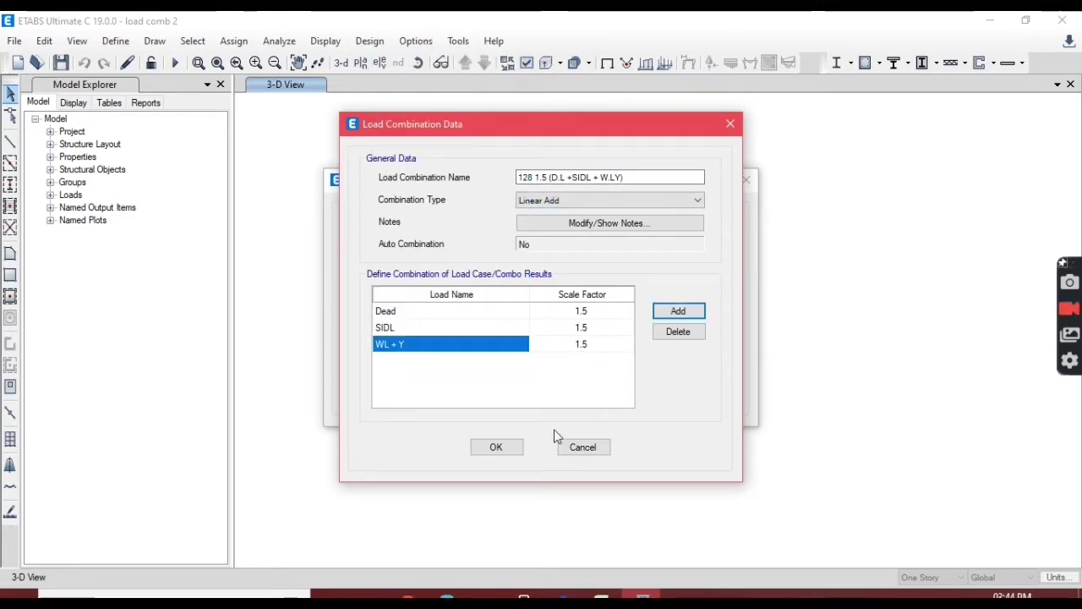
left_click(474, 440)
Step: Add a copy of combination 128, then switch to Excel and copy the LOAD COMB 129 expression "1.5 (D.L +SIDL + W.L-Y)" from C57
left_click(648, 261)
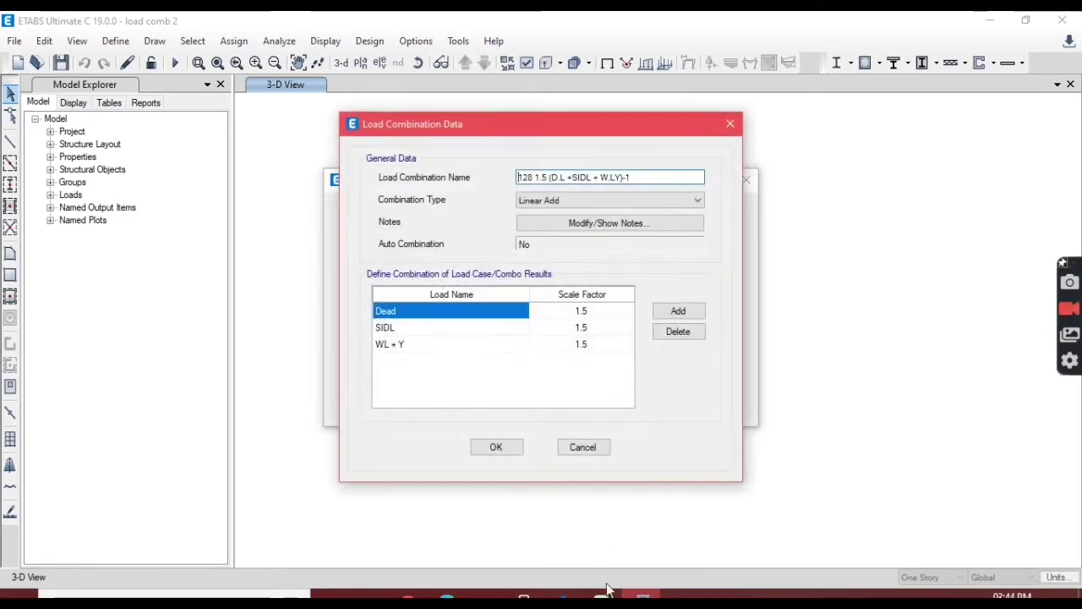
left_click(606, 590)
left_click(292, 343)
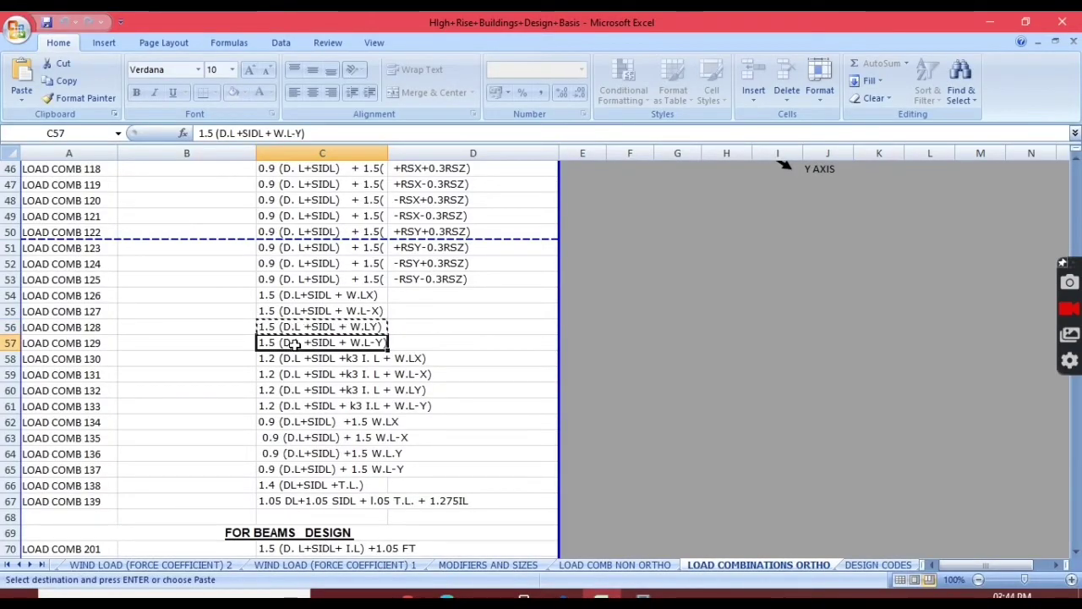
key("ctrl+c")
Step: Back in ETABS, rename the copied combination "129 1.5 (D.L +SIDL + W.L-Y)"
left_click(642, 594)
left_click(597, 175)
left_click_drag(644, 177, 545, 172)
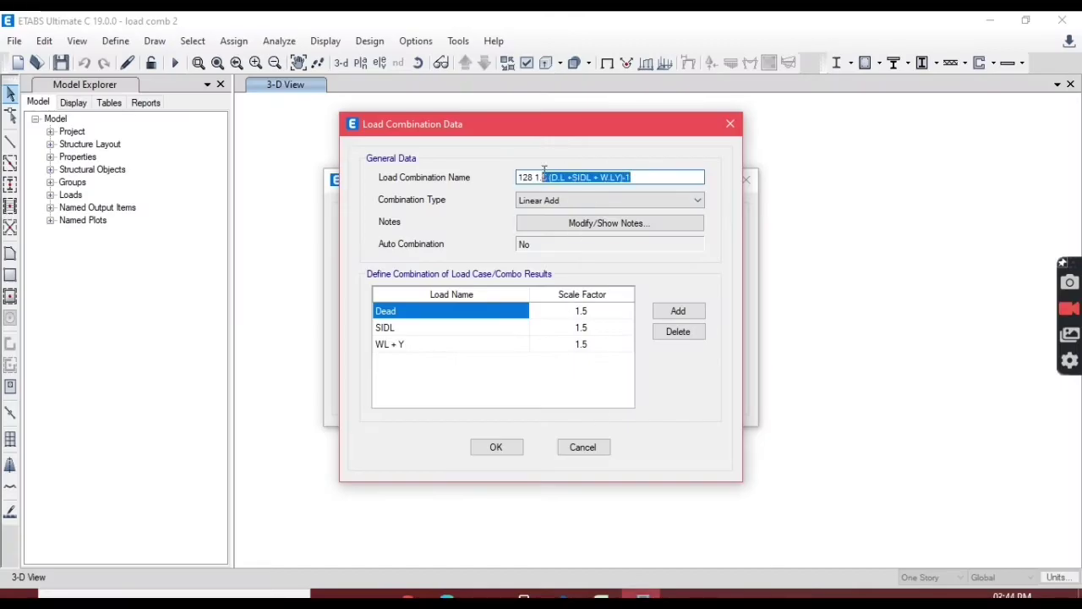
type("9")
key("ctrl+v")
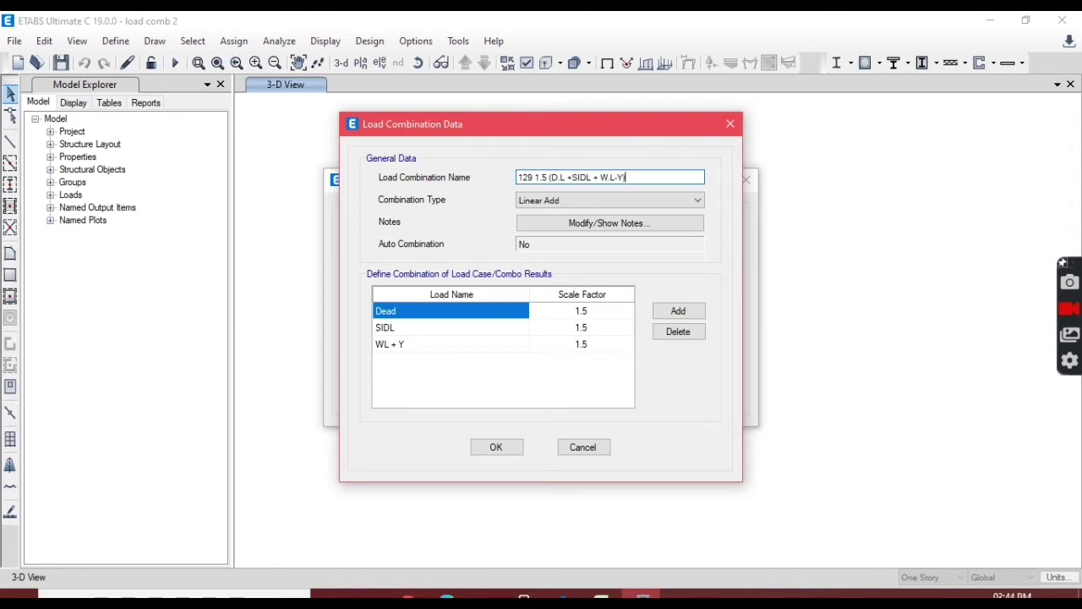
Step: Replace the WL + Y load in combination 129 with WL - Y and accept the combination
left_click(454, 343)
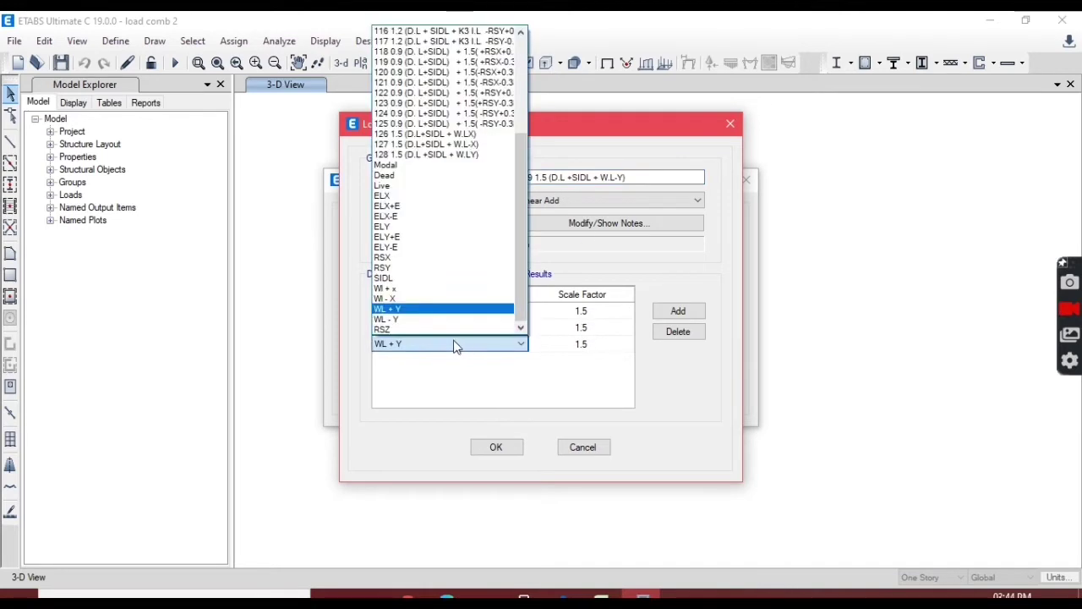
left_click(423, 322)
left_click(496, 446)
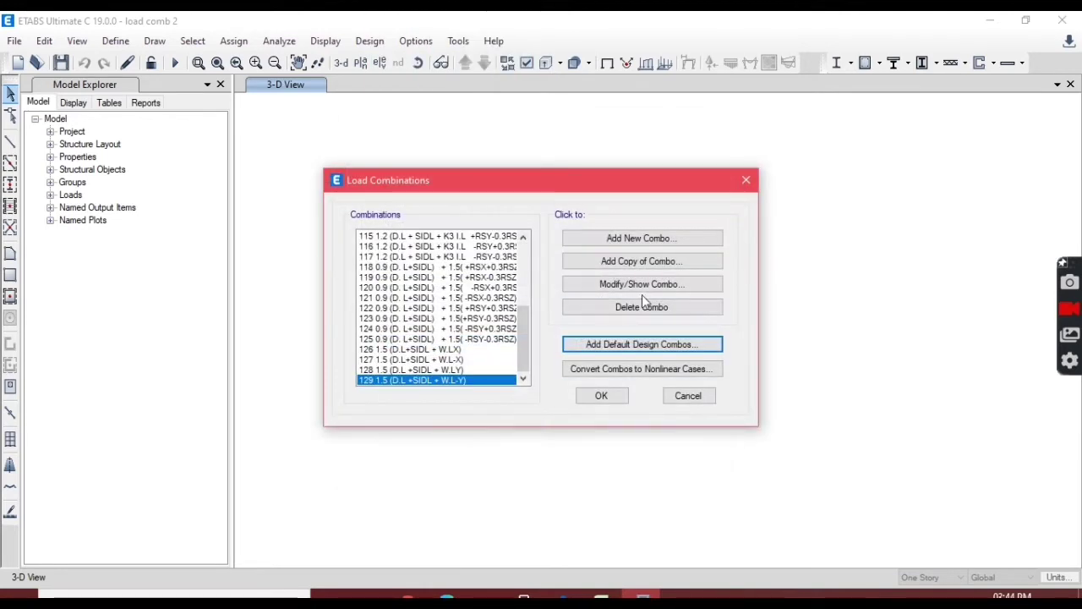
Step: Add a copy of combination 129 and copy the LOAD COMB 130 expression "1.2 (D.L +SIDL +k3 I. L + W.LX)" from C58 in Excel
left_click(649, 262)
left_click(642, 597)
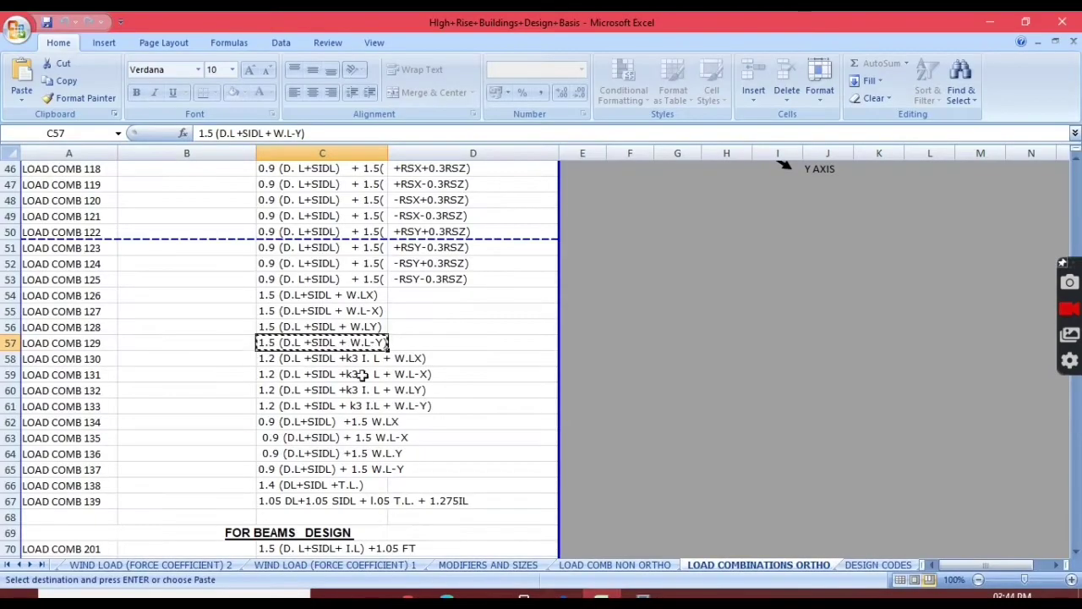
left_click(353, 359)
key("ctrl+c")
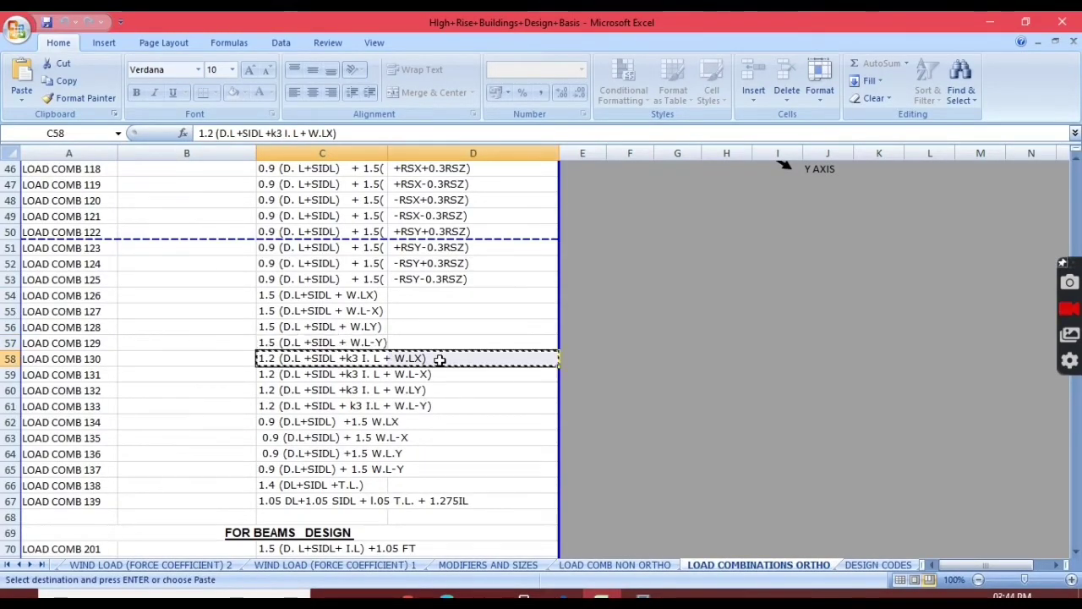
Step: Back in ETABS, rename the copied combination "130 1.2 (D.L +SIDL +k3 I. L + W.LX)"
left_click(641, 597)
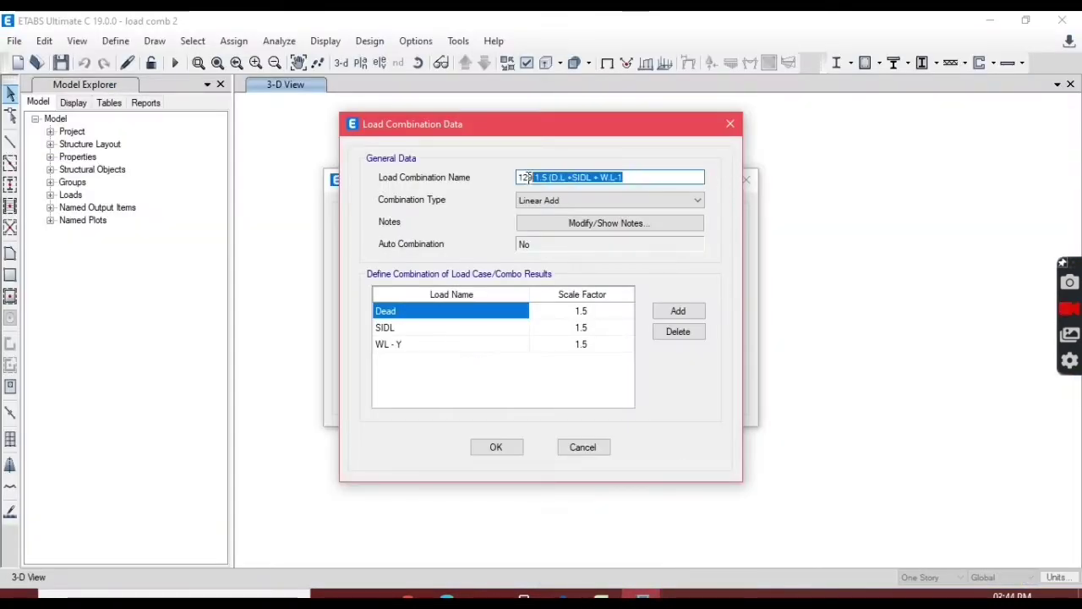
type("130")
key("ctrl+v")
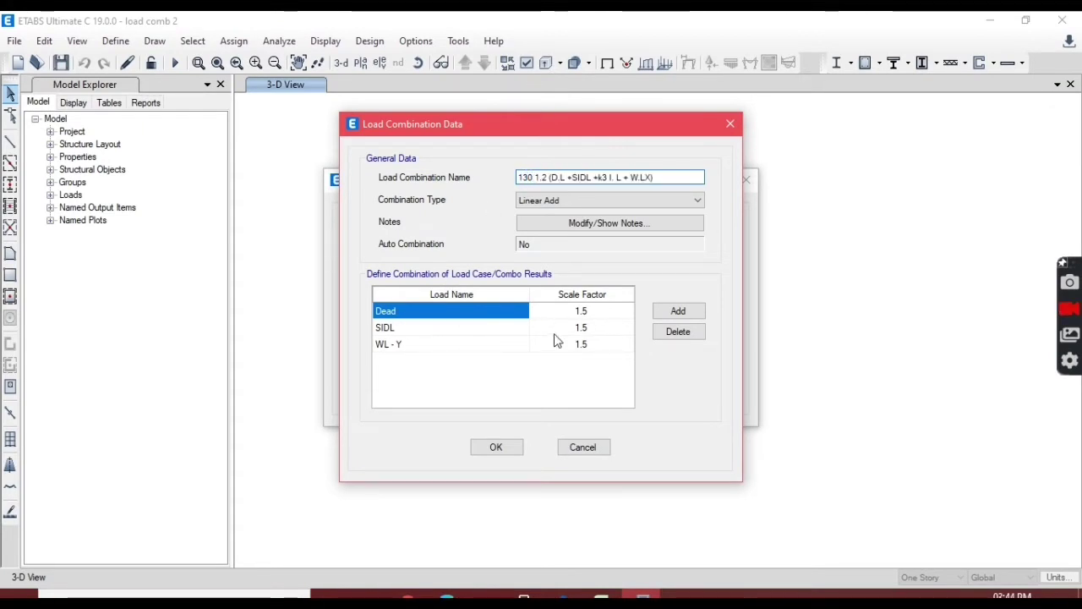
Step: In combination 130, replace the WL - Y load with Live at a scale factor of 0.6*1.2, and set the Dead and SIDL factors to 1.2
left_click(397, 347)
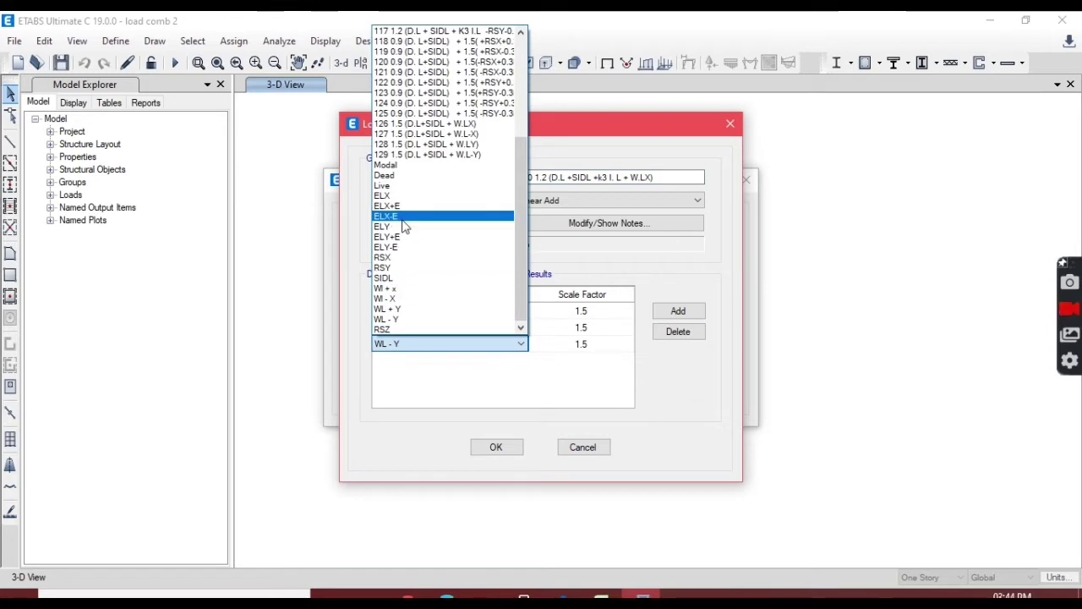
left_click(406, 185)
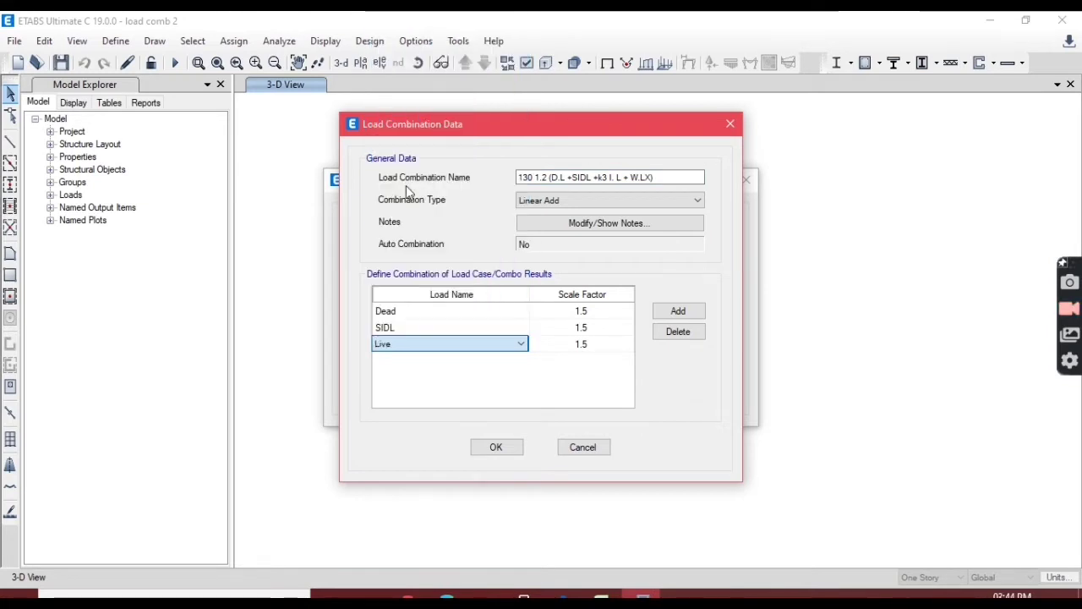
left_click(579, 347)
type("0.6*")
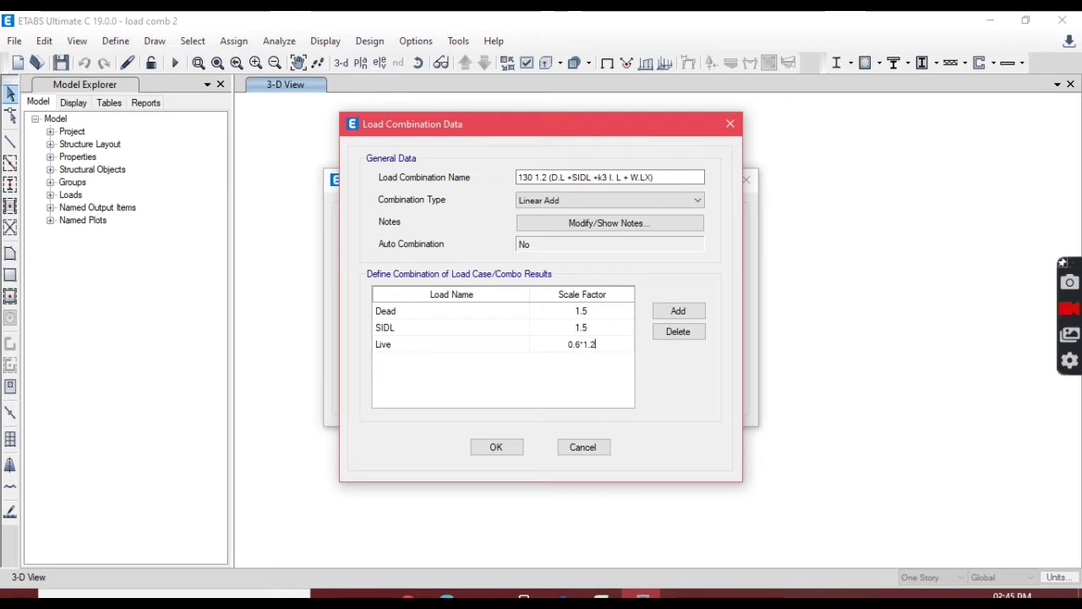
left_click(594, 310)
type("1.")
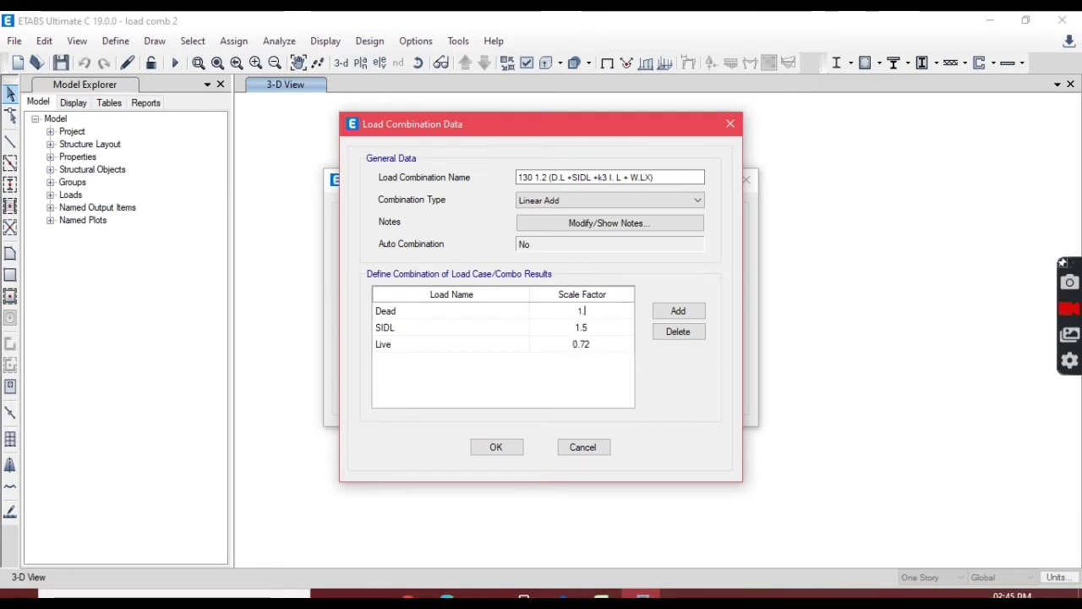
left_click(581, 328)
type("1.2")
Step: Add the Wl + x load to combination 130 with a scale factor of 1.2 and accept the combination
left_click(486, 347)
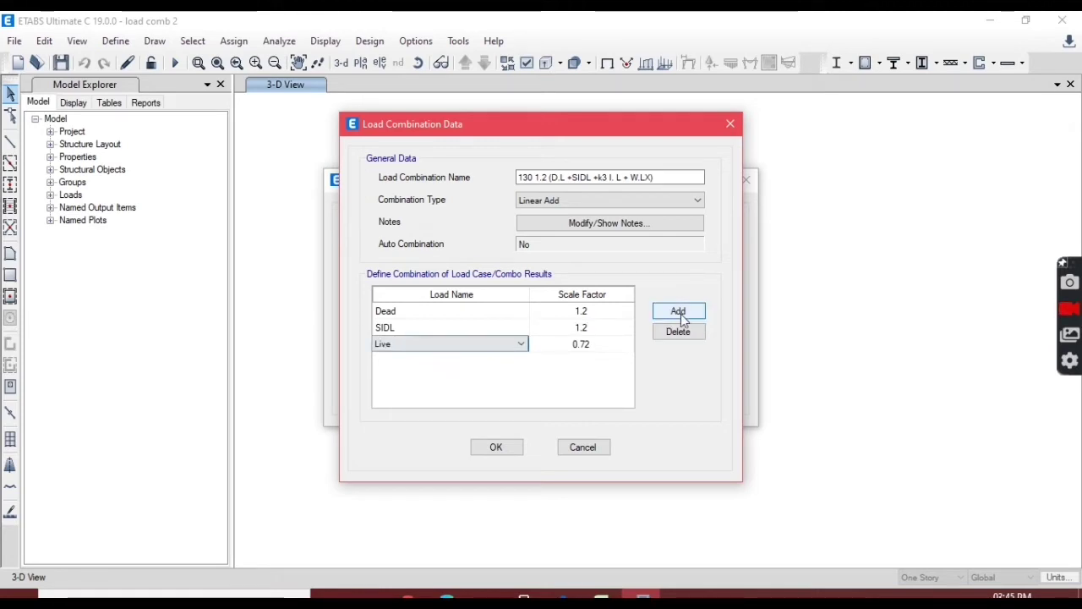
left_click(664, 318)
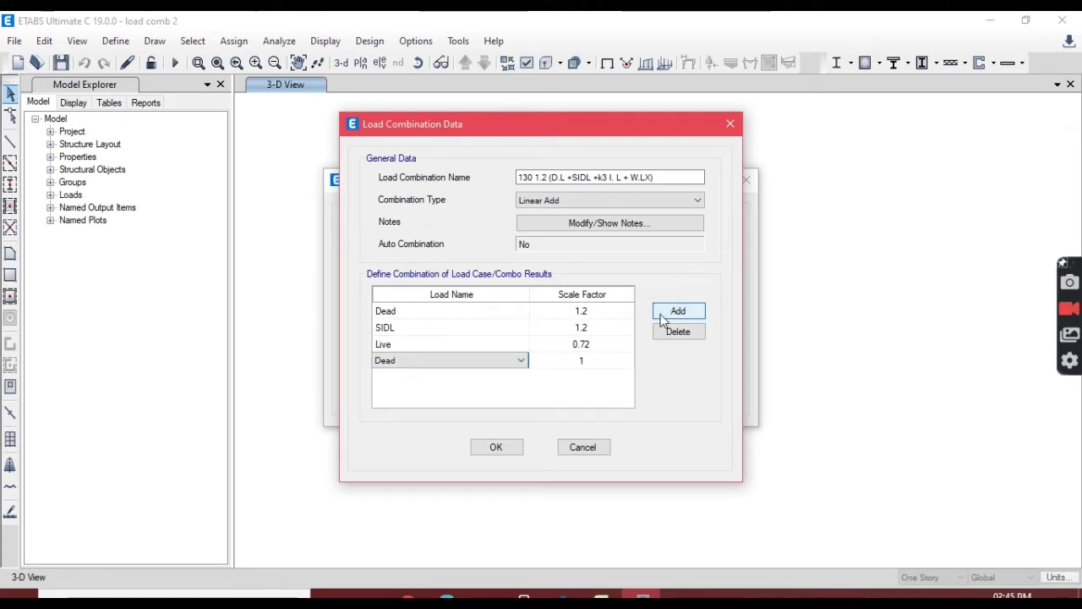
left_click(490, 362)
left_click(420, 308)
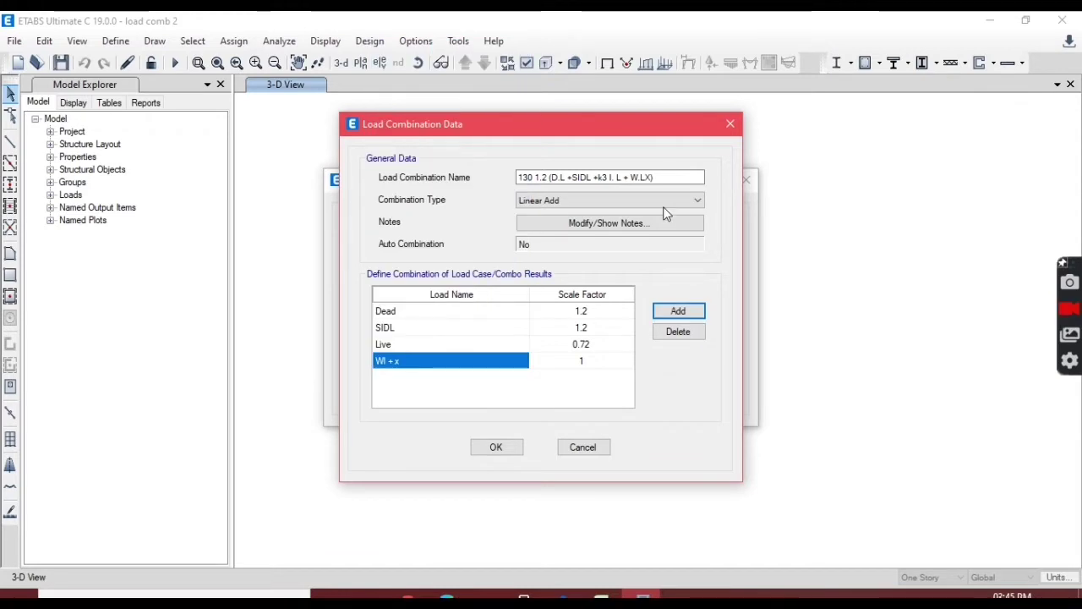
left_click(575, 364)
type("1.2")
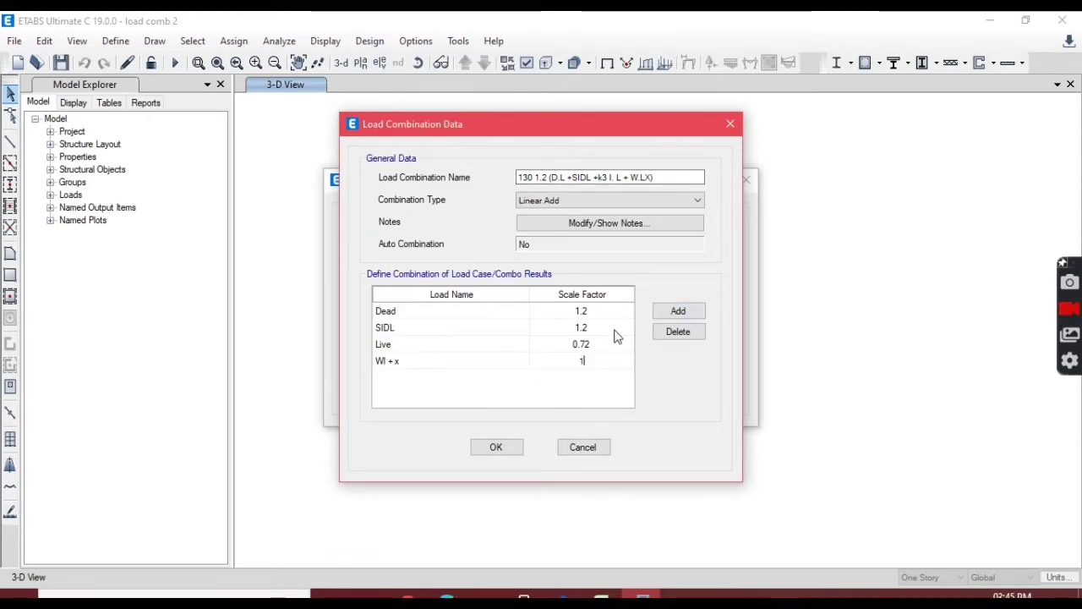
left_click(498, 448)
Step: Add a copy of combination 130 and copy the LOAD COMB 131 expression "1.2 (D.L +SIDL +k3 I. L + W.L-X)" from C59 in Excel
left_click(648, 259)
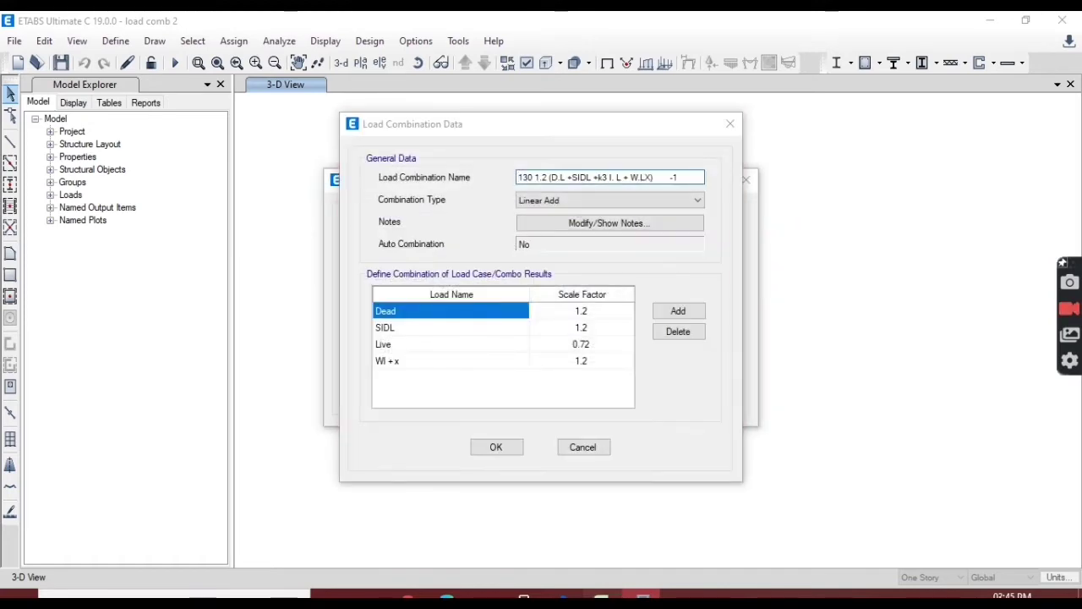
key("alt+Tab")
left_click(397, 374)
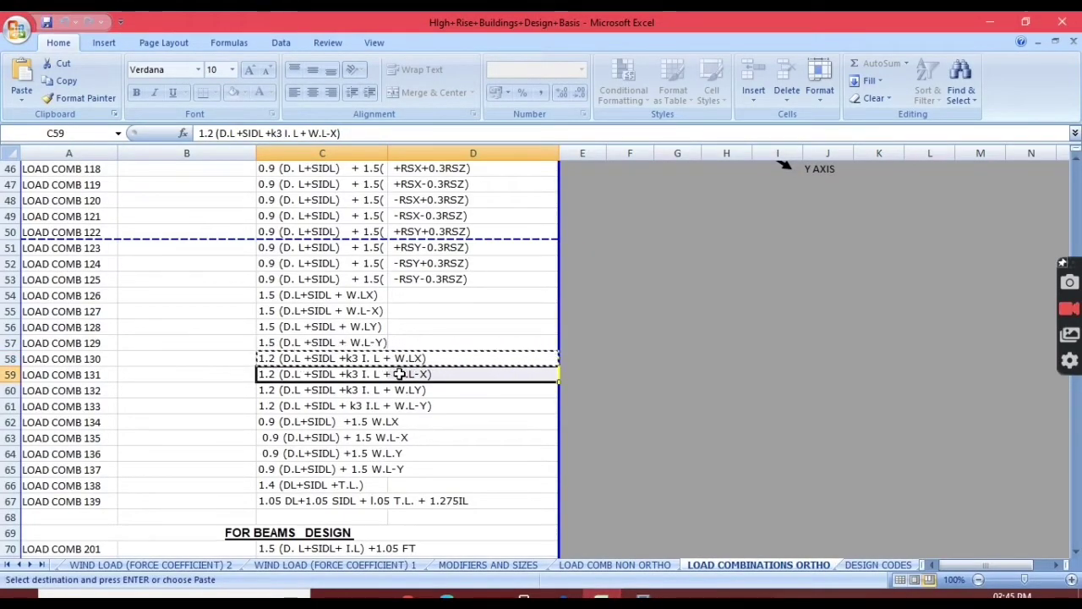
key("ctrl+c")
Step: Back in ETABS, rename the copied combination "131 1.2 (D.L +SIDL +k3 I. L + W.L-X)"
key("alt+Tab")
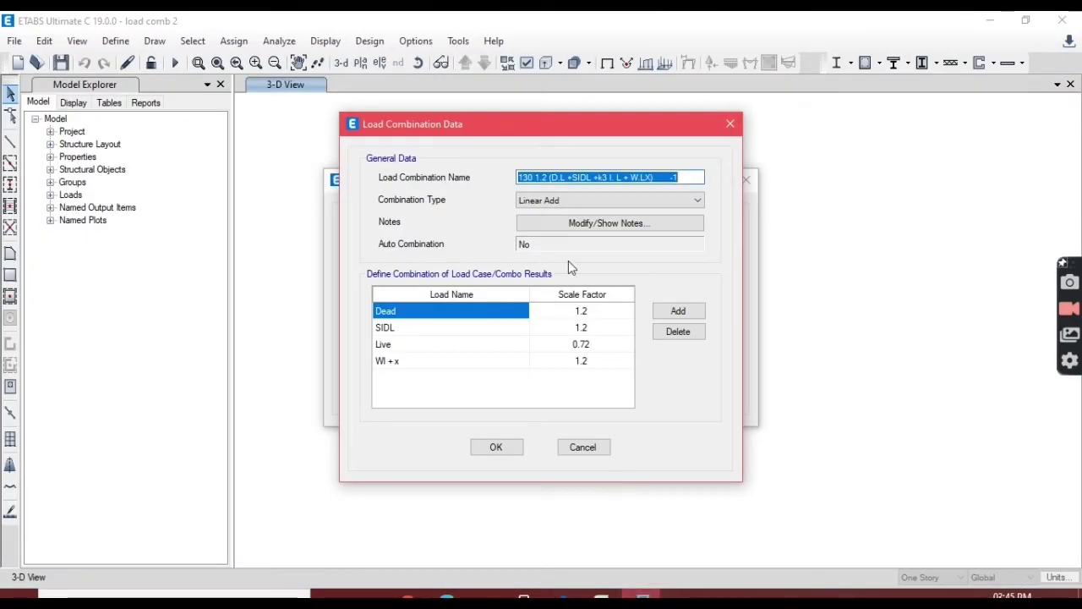
left_click(526, 184)
left_click_drag(518, 177, 691, 177)
type("131")
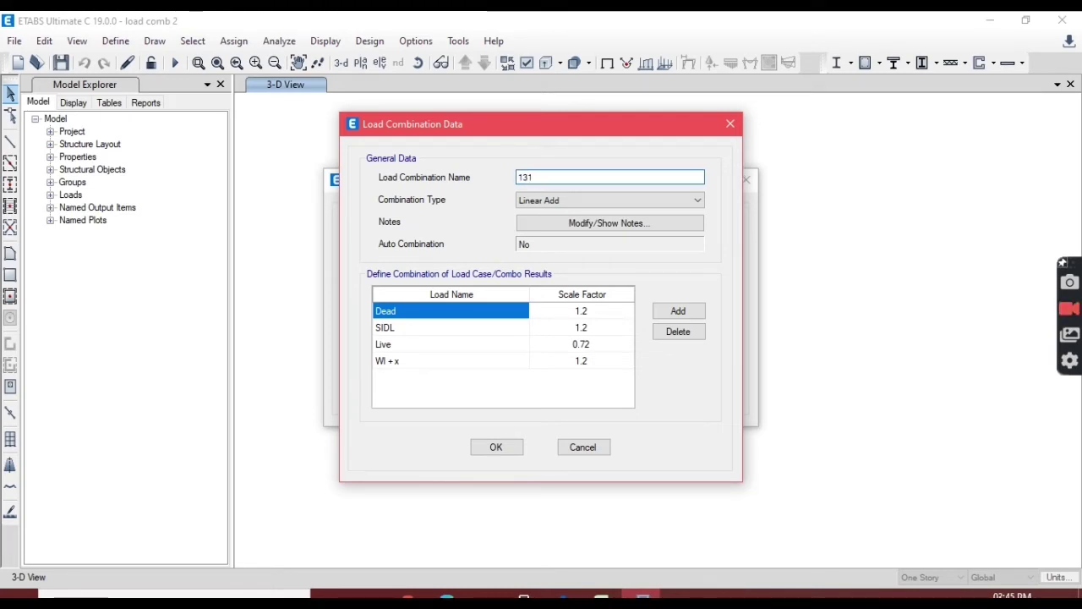
key("ctrl+v")
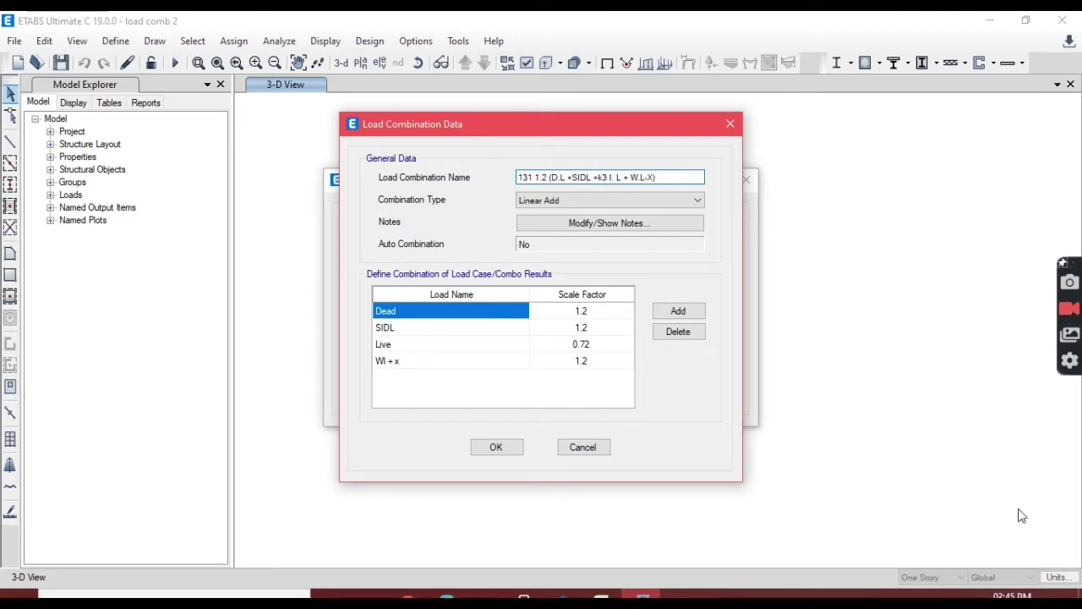
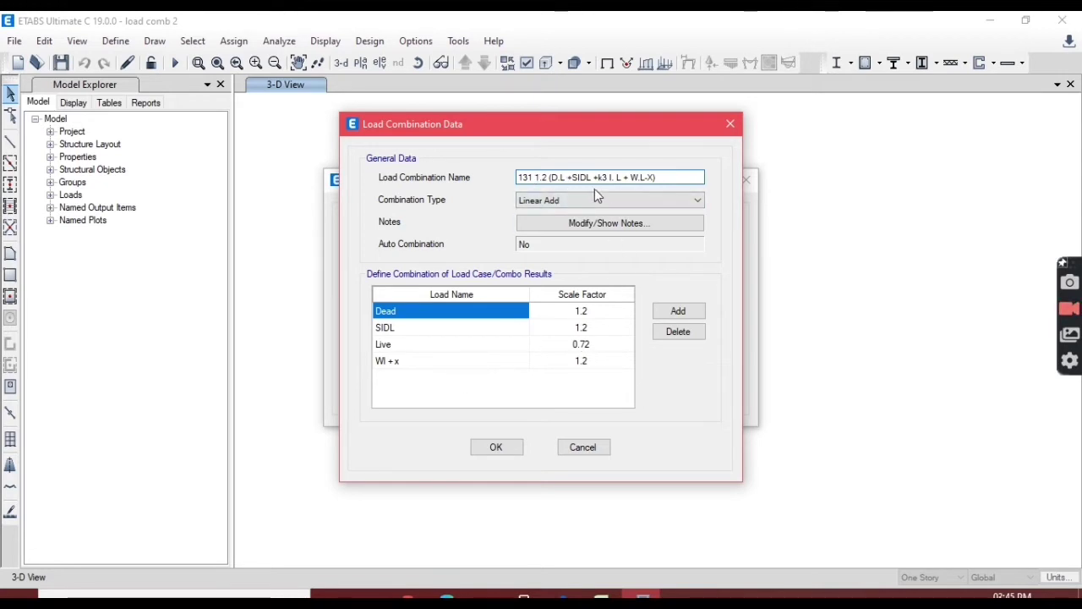
Step: Recheck LOAD COMB 131 in Excel, and back in ETABS replace its Wl + x load with Wl - X and accept the combination
left_click(600, 593)
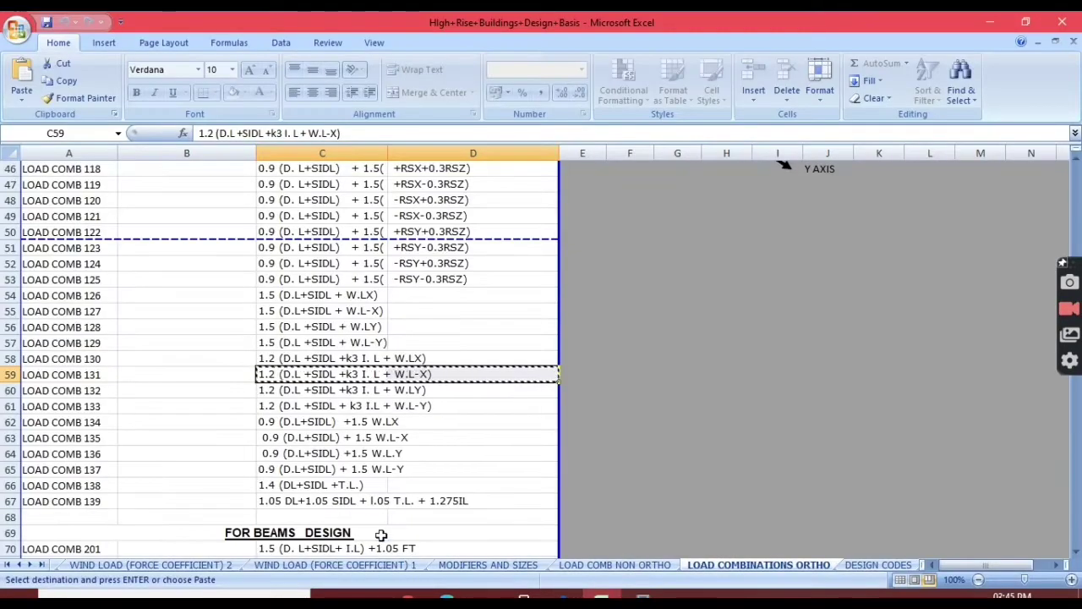
key("alt+Tab")
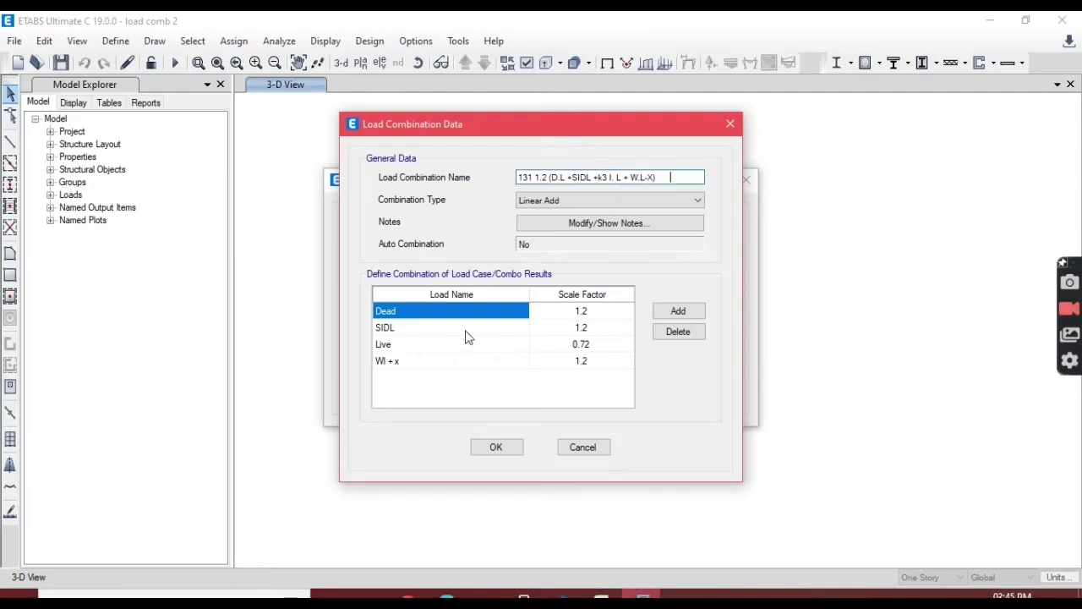
left_click(456, 360)
left_click(456, 359)
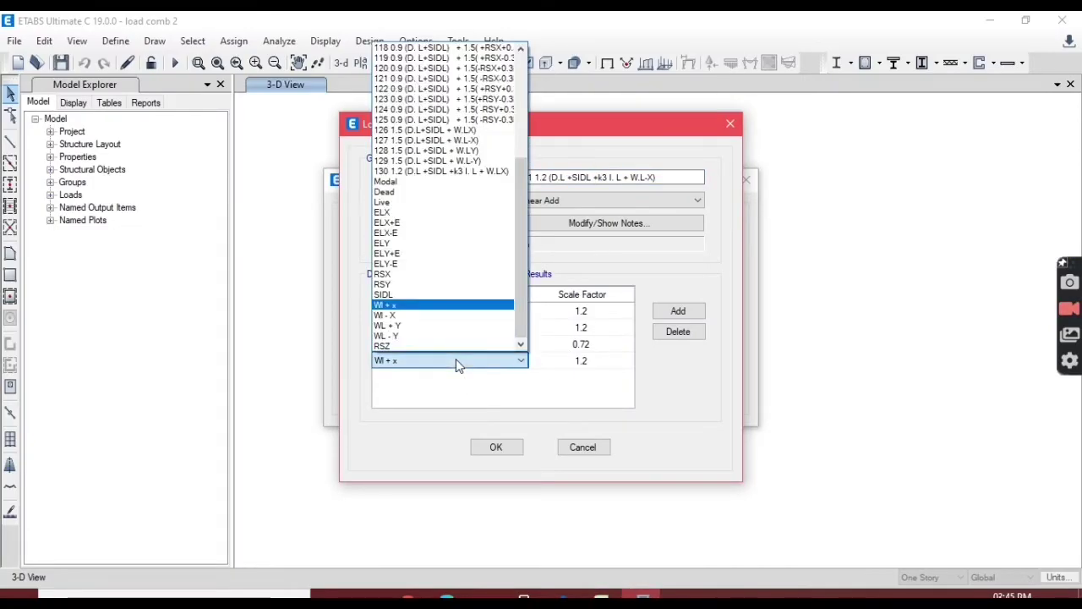
left_click(410, 318)
left_click(496, 446)
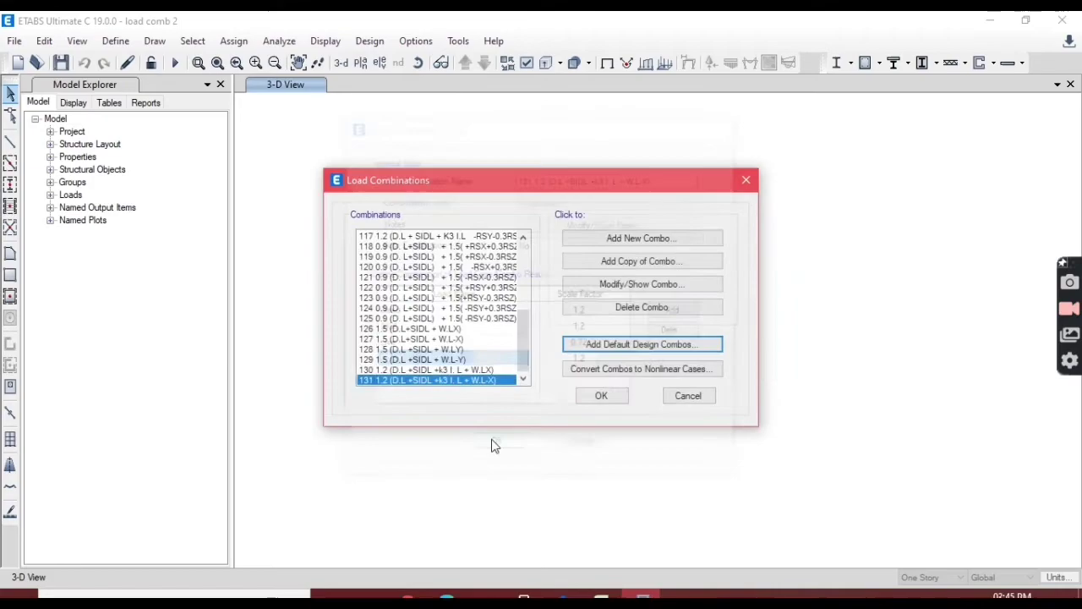
Step: Add a copy of combination 131 and copy the LOAD COMB 132 expression "1.2 (D.L +SIDL +k3 I. L + W.LY)" from C60 in Excel
left_click(632, 261)
key("alt+Tab")
left_click(385, 391)
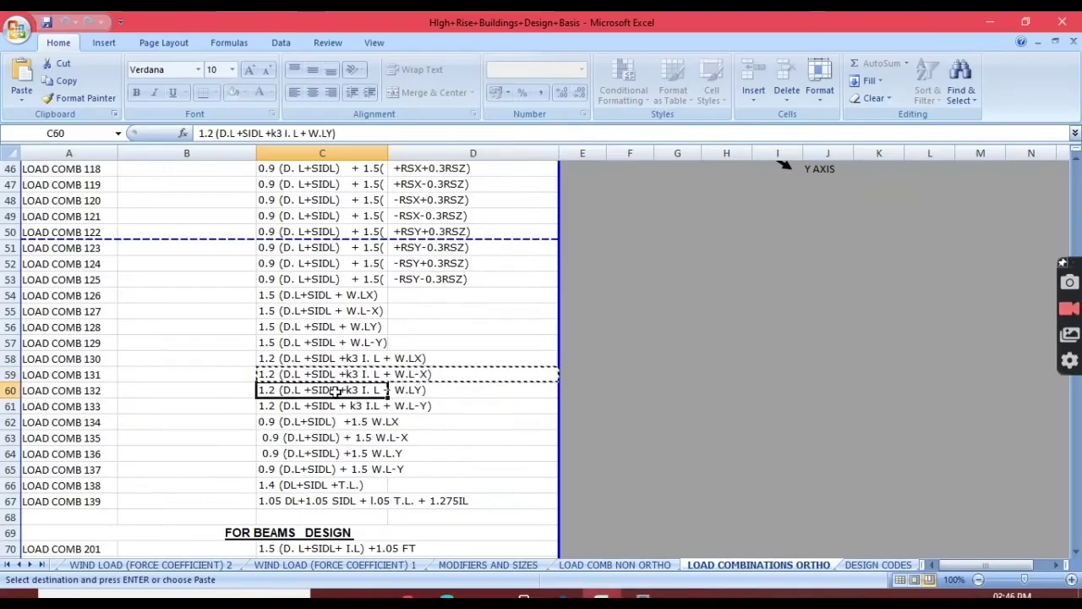
left_click_drag(385, 390, 406, 388)
key("ctrl+c")
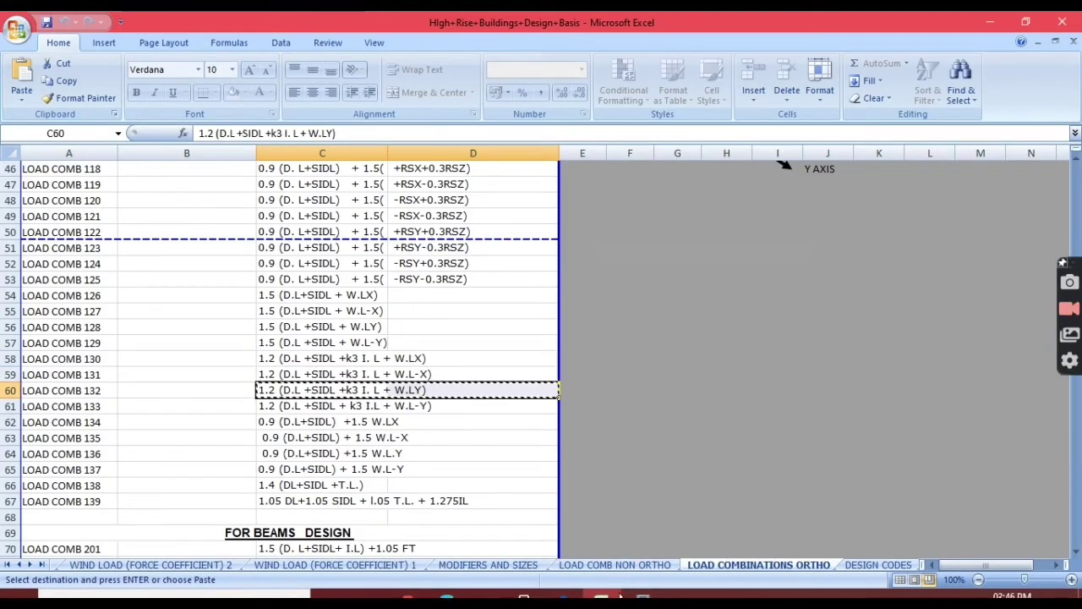
Step: Back in ETABS, rename the copied combination "132 1.2 (D.L +SIDL +k3 I. L + W.LY)"
key("alt+Tab")
left_click_drag(663, 174, 533, 180)
type("2")
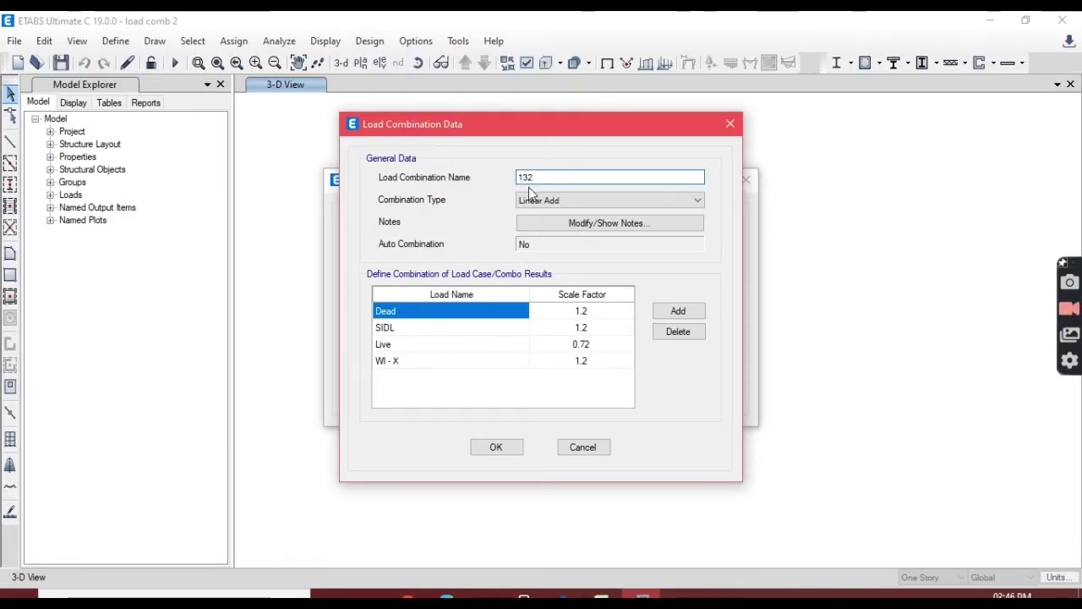
key("ctrl+v")
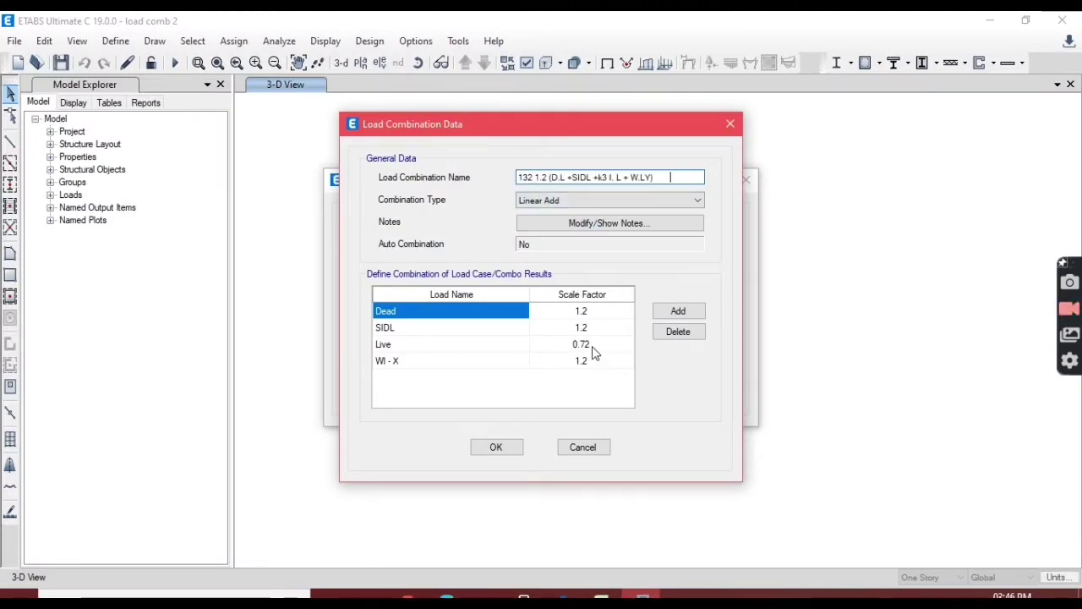
Step: Replace the Wl - X load in combination 132 with WL + Y, accept the combination and add a copy of it
left_click(435, 362)
left_click(416, 328)
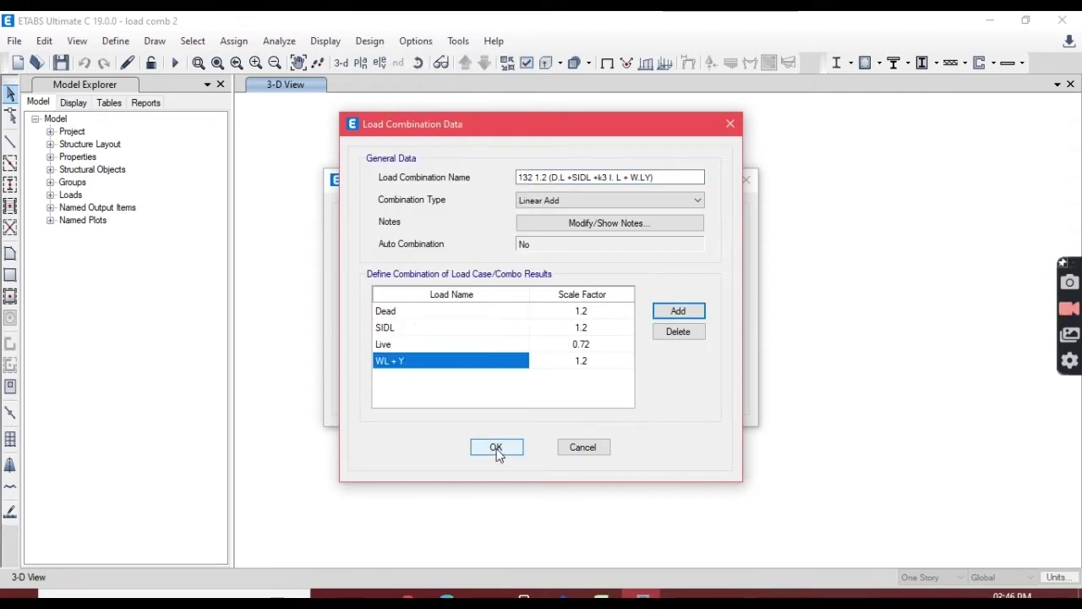
left_click(497, 447)
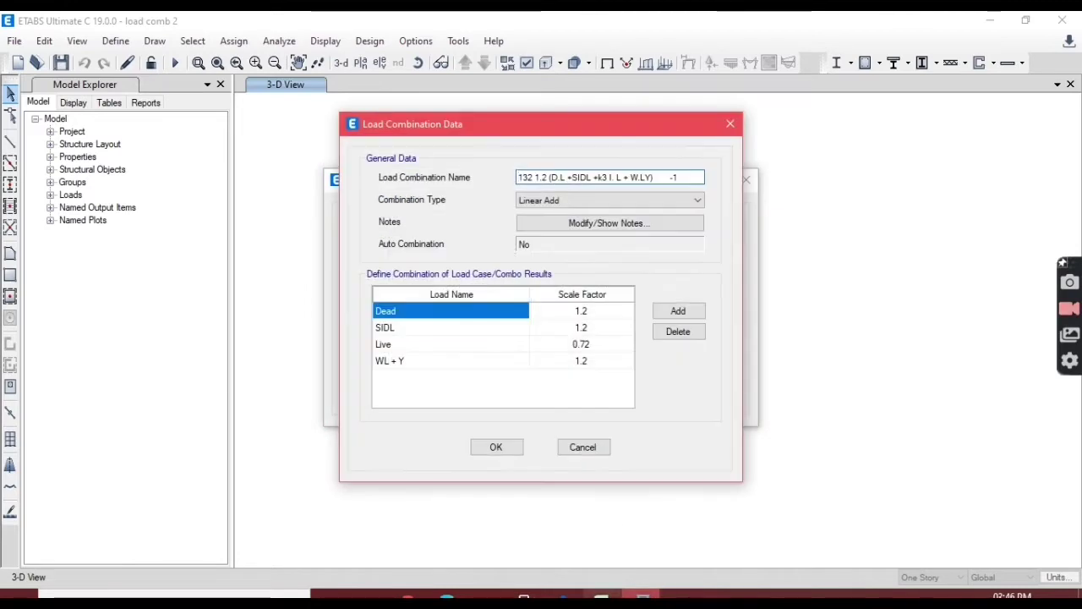
Step: Copy the LOAD COMB 133 expression from C61 in Excel and rename the copied ETABS combination "133 1.2 (D.L +SIDL + k3 I.L + W.L-Y)"
key("alt+Tab")
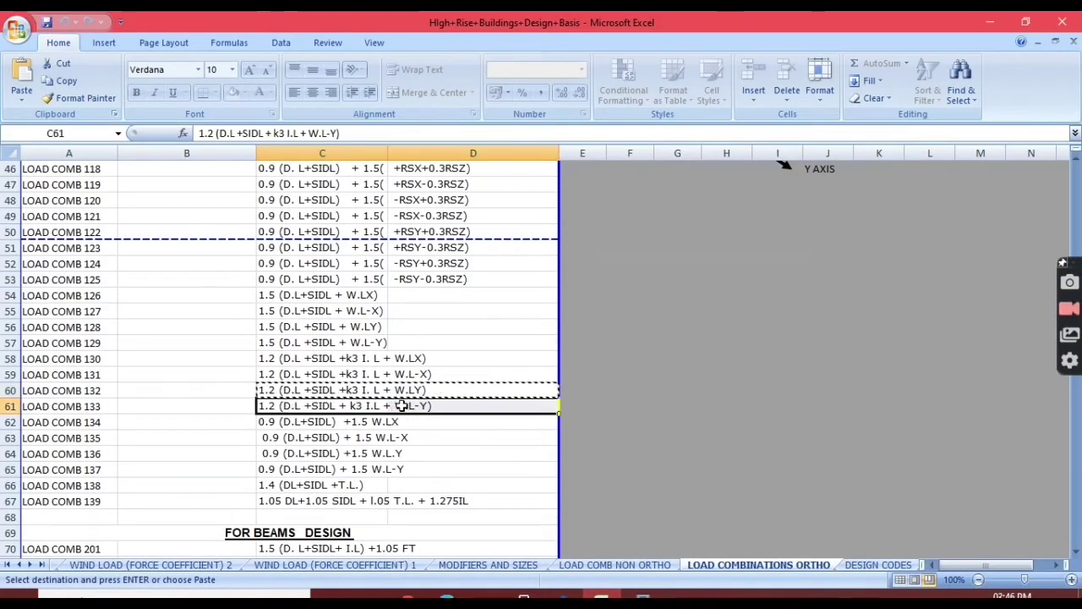
key("alt+Tab")
left_click(550, 177)
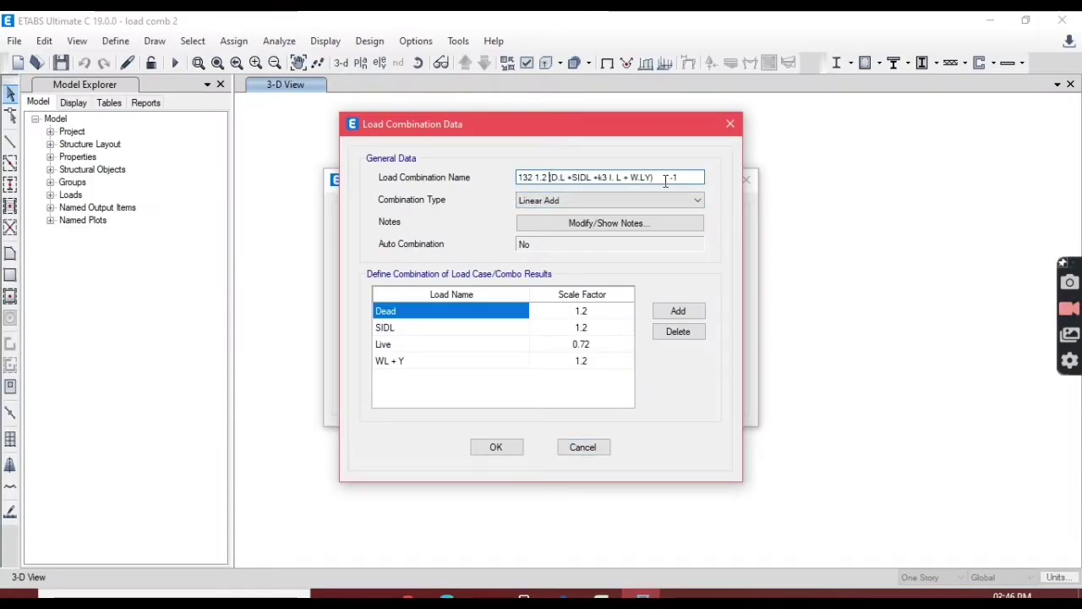
left_click_drag(695, 174, 534, 177)
type("33")
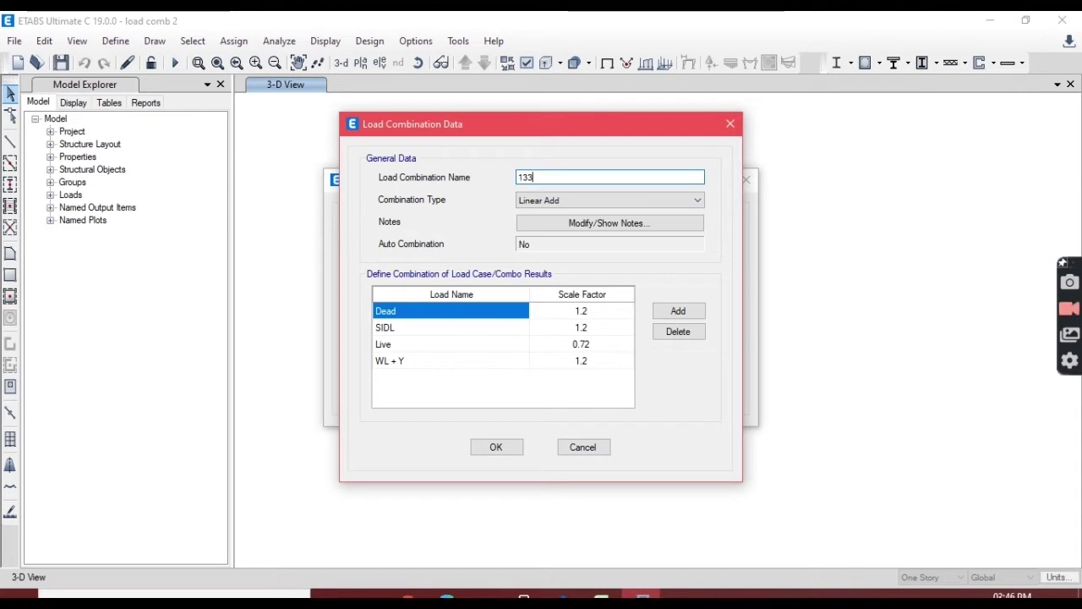
key("ctrl+v")
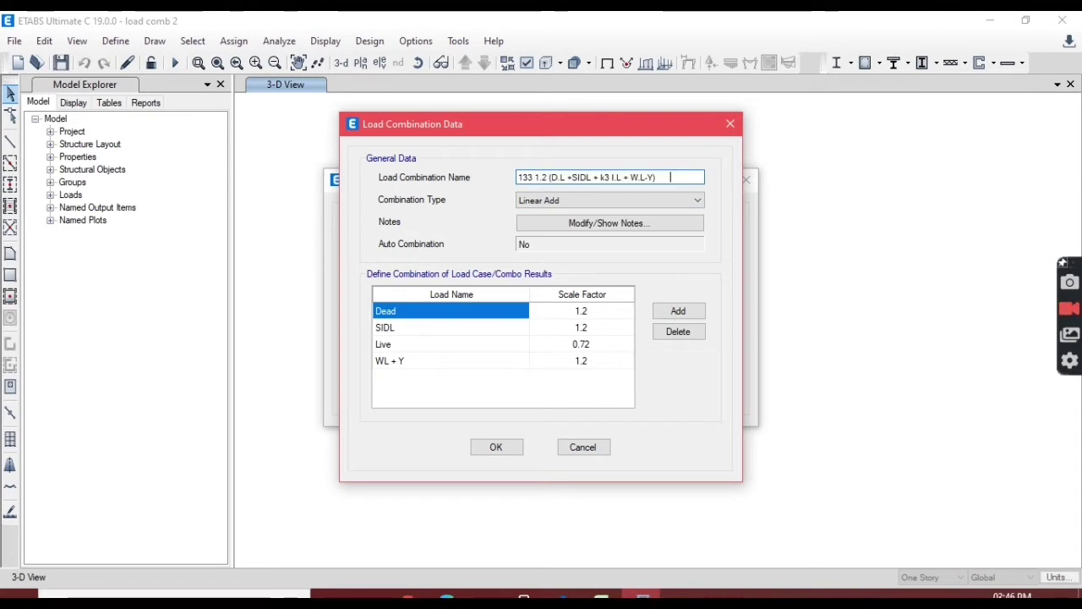
Step: Replace the WL + Y load in combination 133 with WL - Y and accept the combination
left_click(483, 361)
left_click(425, 341)
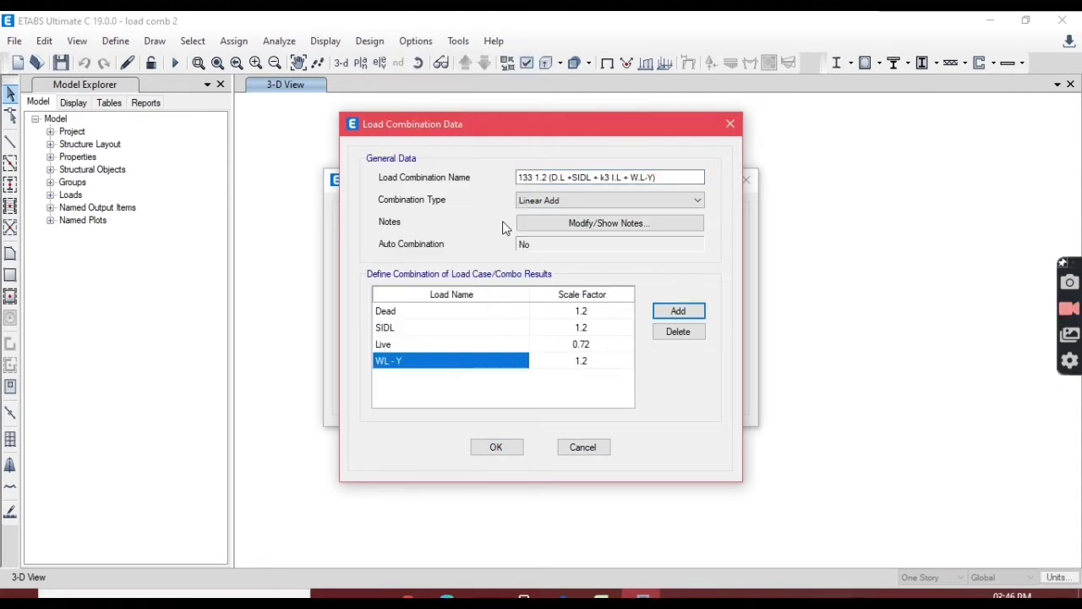
left_click(507, 448)
Step: Add a copy of combination 133 and copy the LOAD COMB 134 expression "0.9 (D.L+SIDL) +1.5 W.LX" from C62 in Excel
left_click(657, 261)
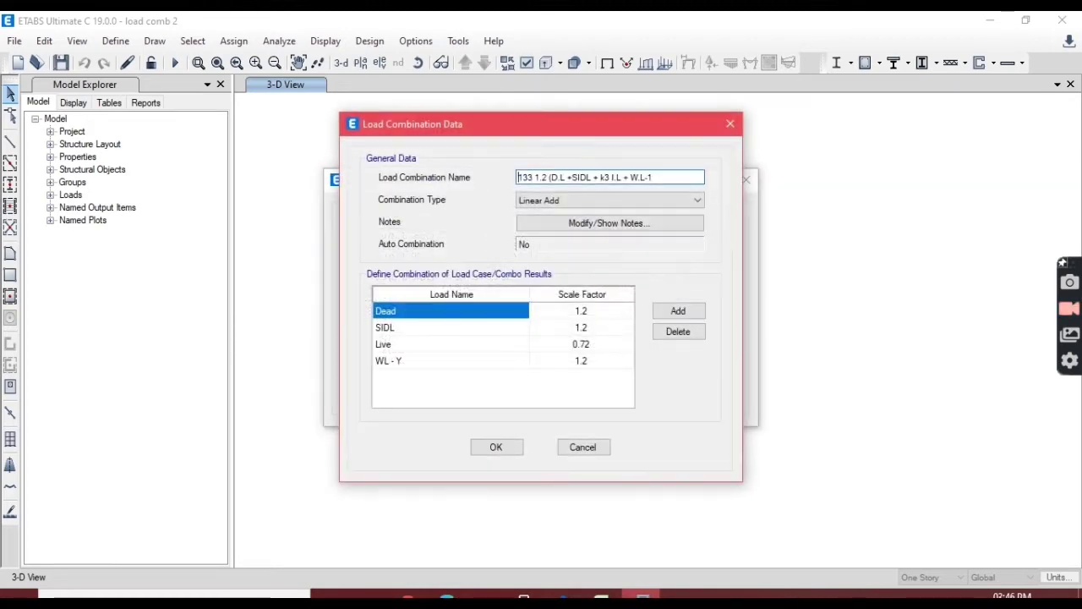
key("alt+Tab")
left_click(395, 421)
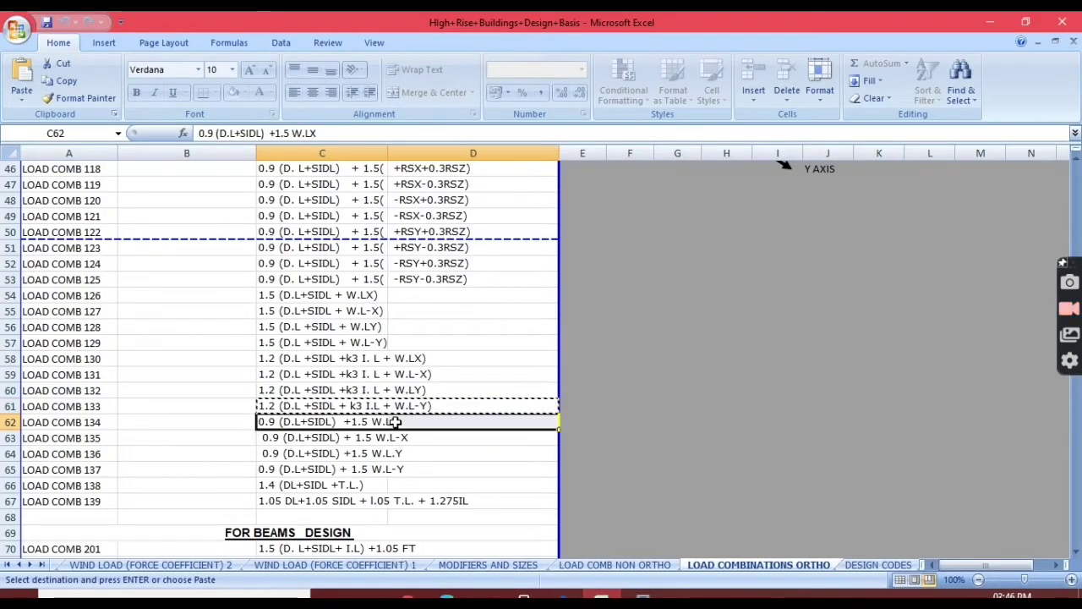
key("ctrl+c")
Step: Back in ETABS, rename the copied combination "134 0.9 (D.L+SIDL) +1.5 W.LX"
key("alt+Tab")
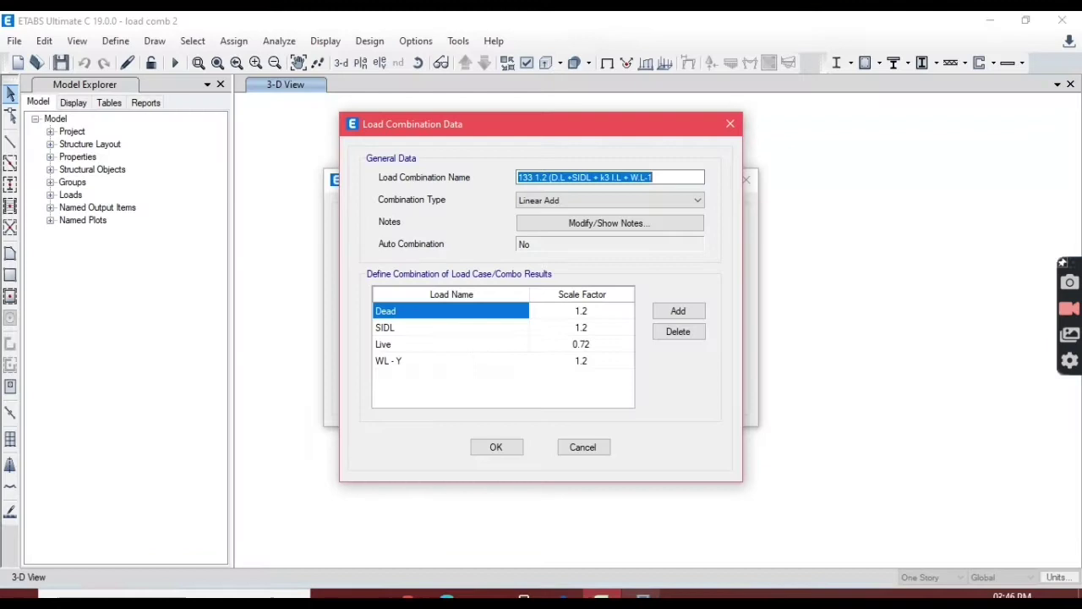
left_click(554, 176)
left_click_drag(662, 179, 524, 186)
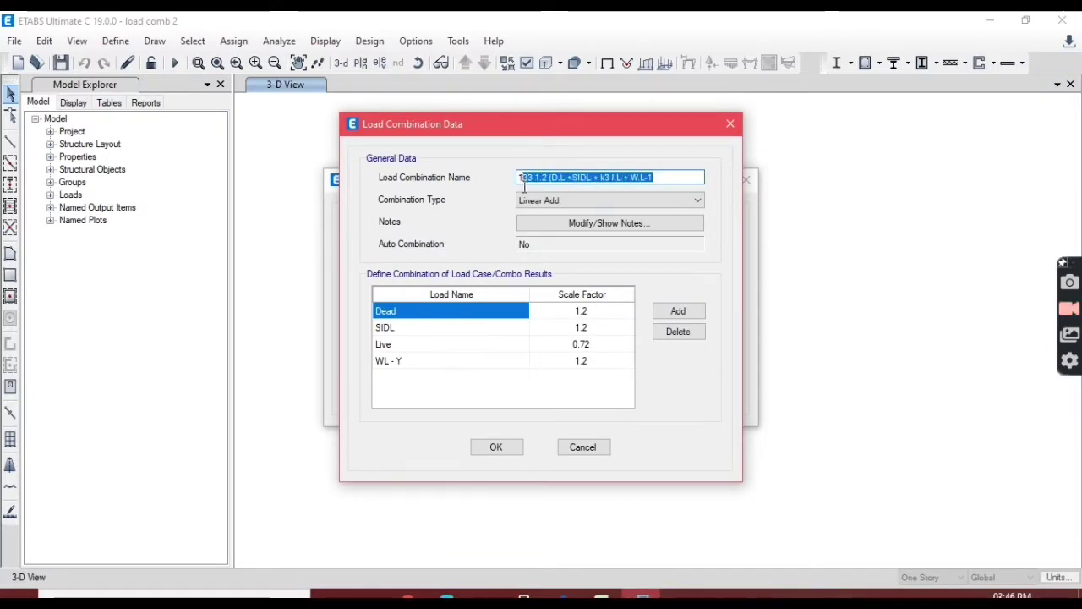
key("BackSpace")
key("BackSpace")
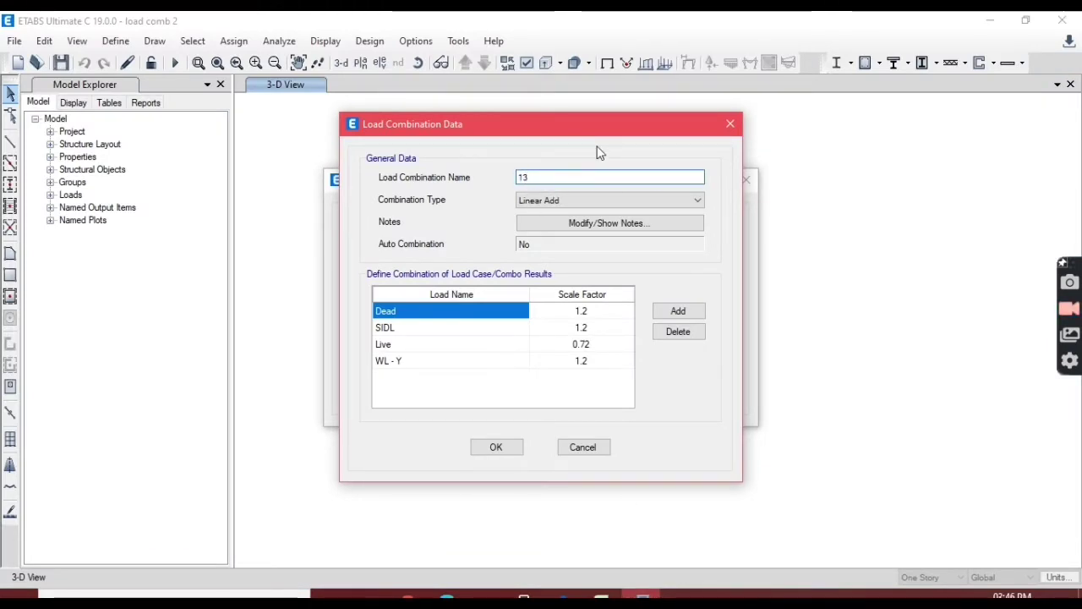
type("4 0.9 (D.L+SIDL) +1.5 W.LX")
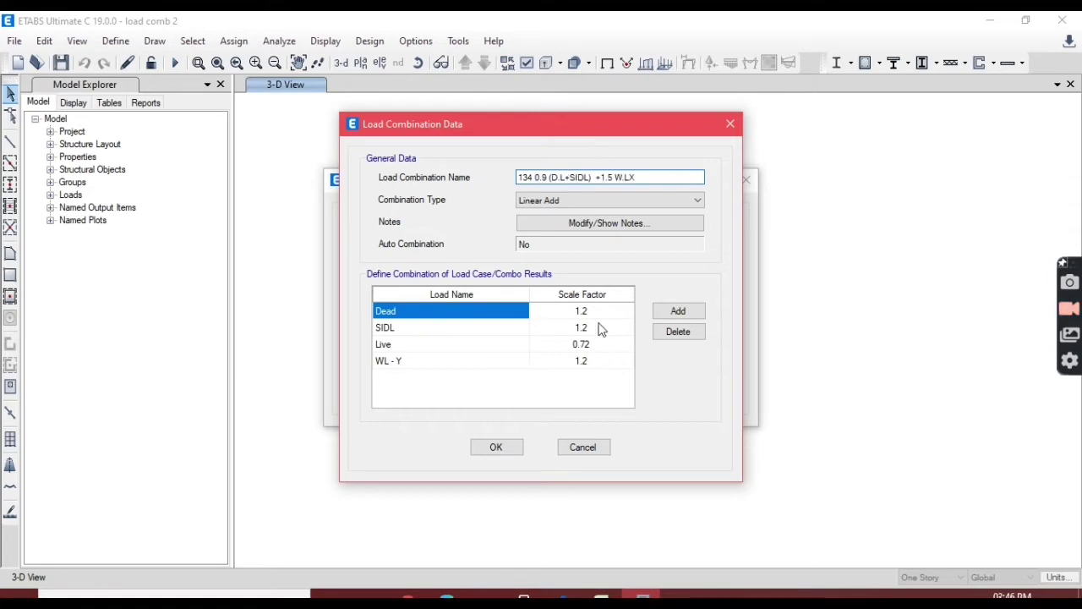
Step: Set the scale factors of the Dead and SIDL loads in combination 134 to 0.9
left_click(578, 313)
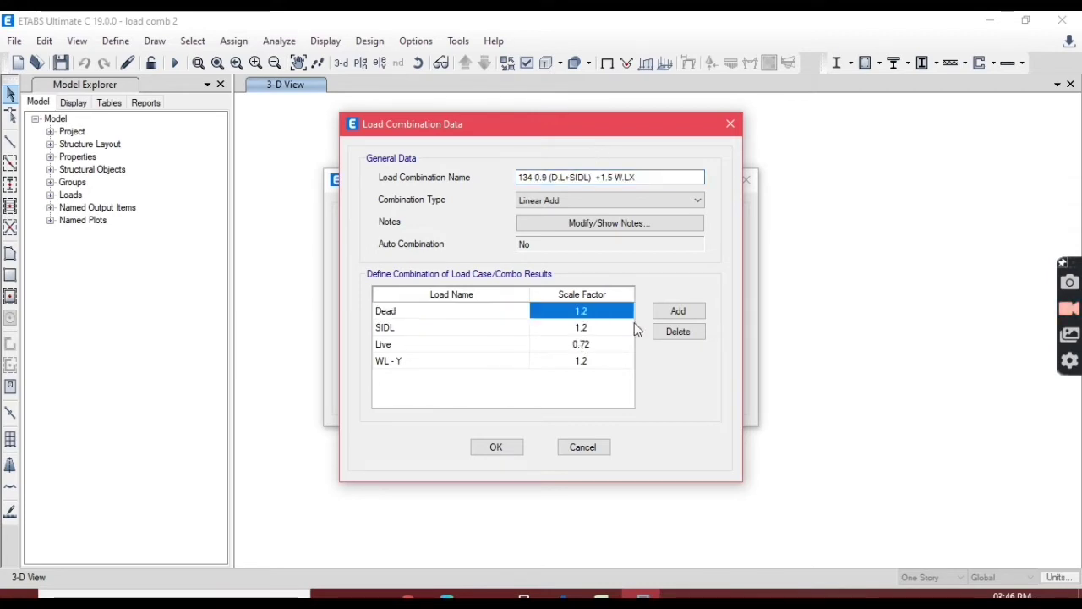
type("0.9")
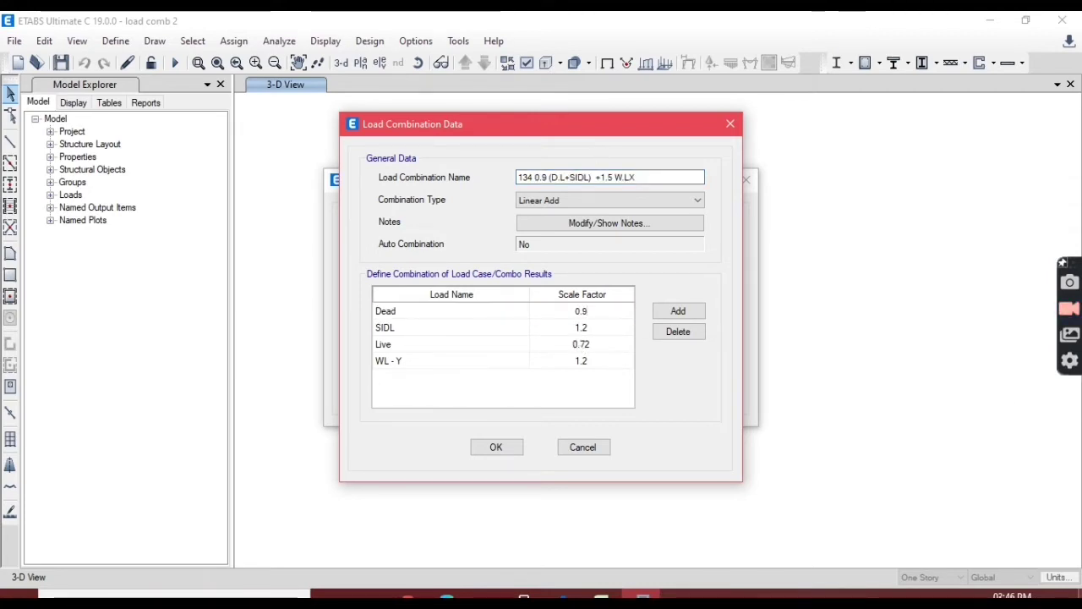
key("Return")
type("0.9")
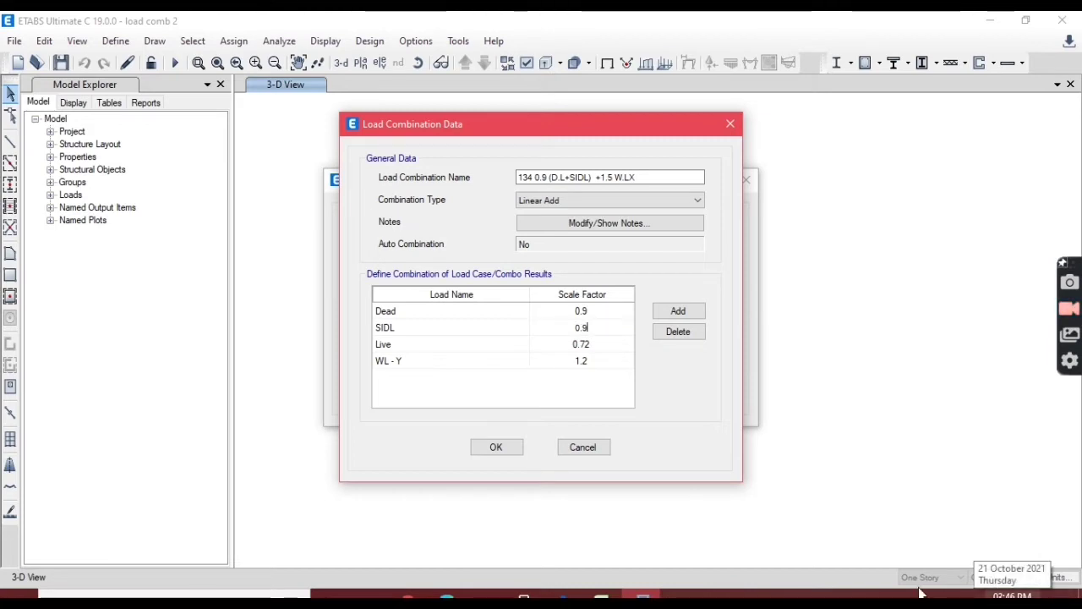
Step: Replace the Live and WL - Y loads in combination 134 with Wl + x at a scale factor of 1.5 and accept the combination
left_click(467, 353)
left_click(468, 353)
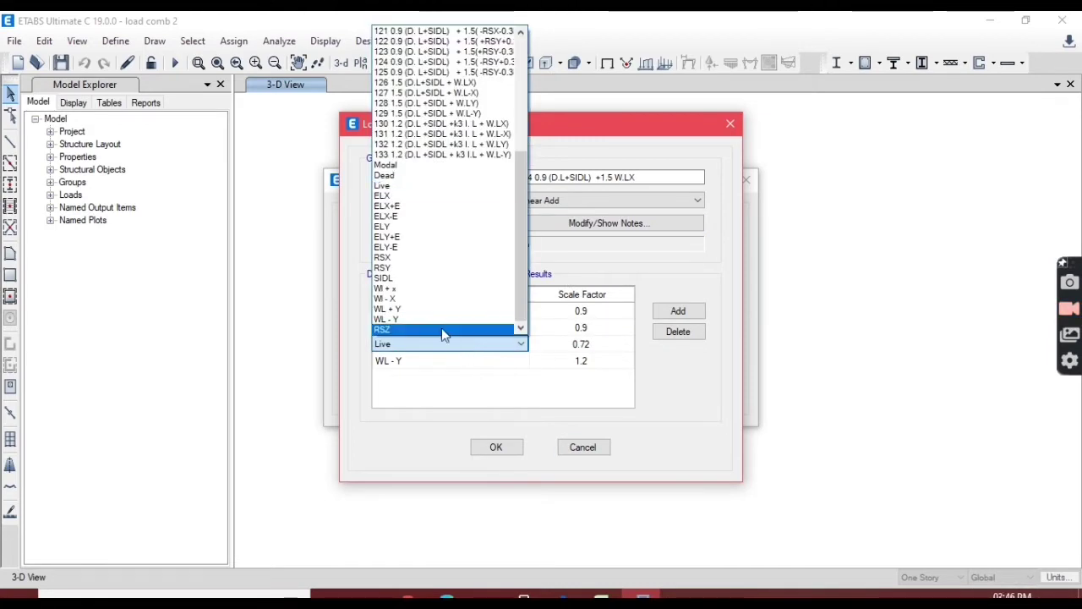
left_click(430, 292)
left_click(420, 362)
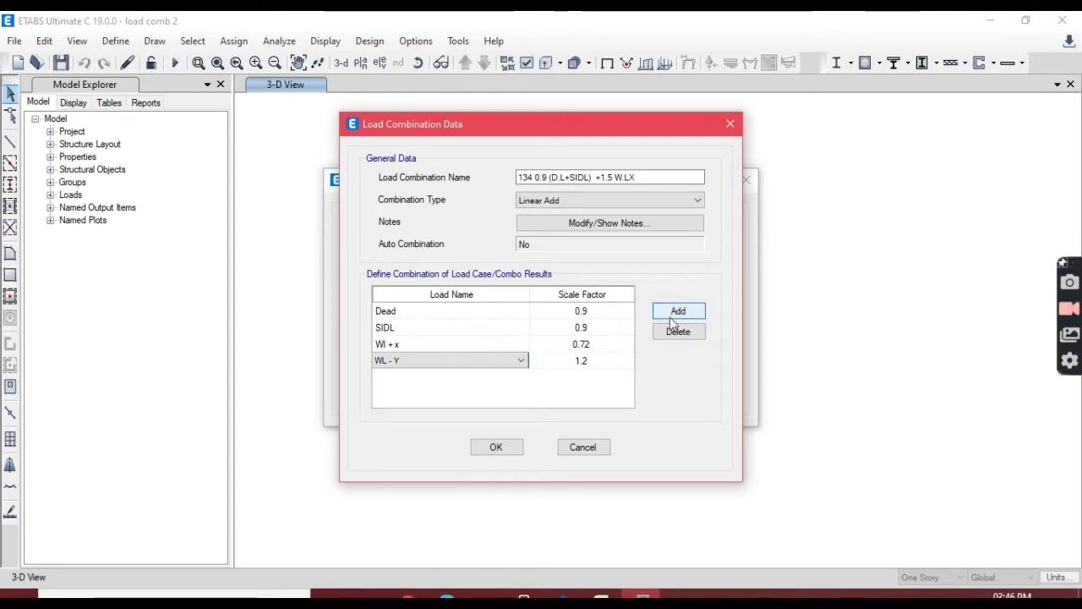
left_click(679, 332)
left_click(591, 347)
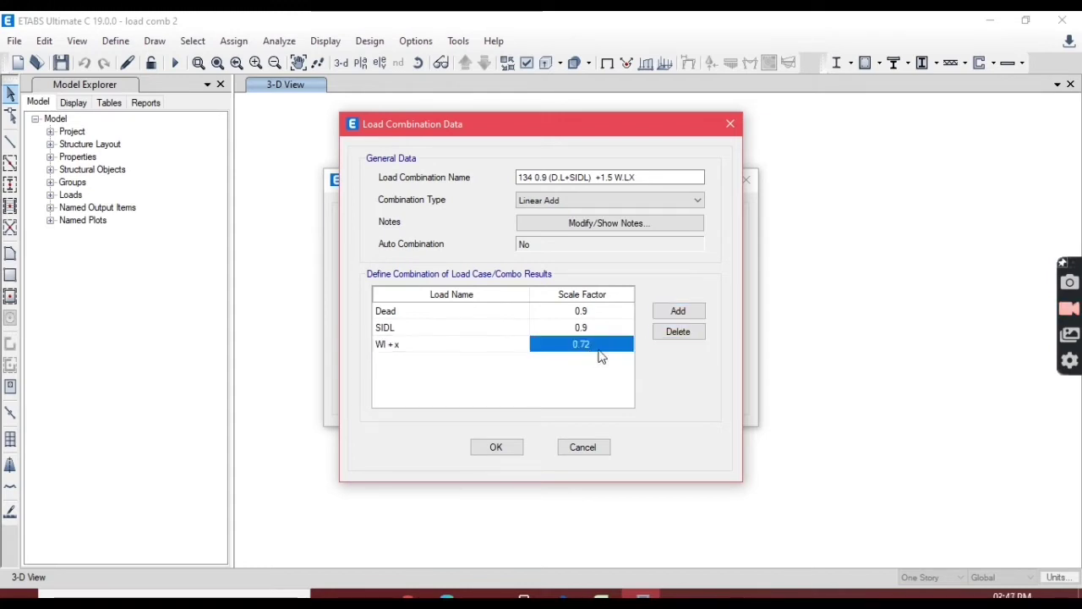
type("1.5")
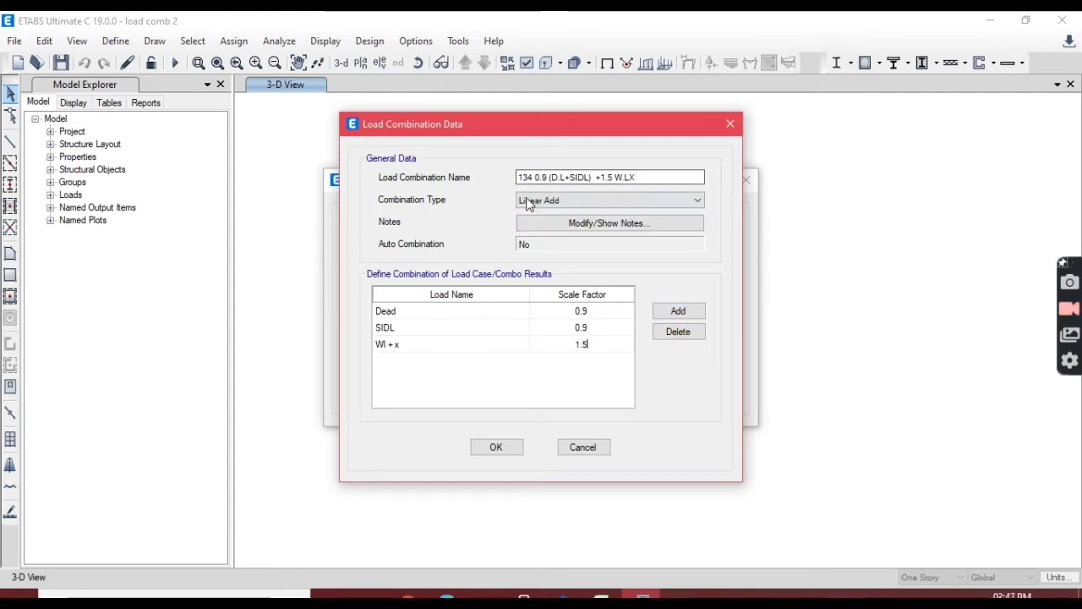
left_click(499, 447)
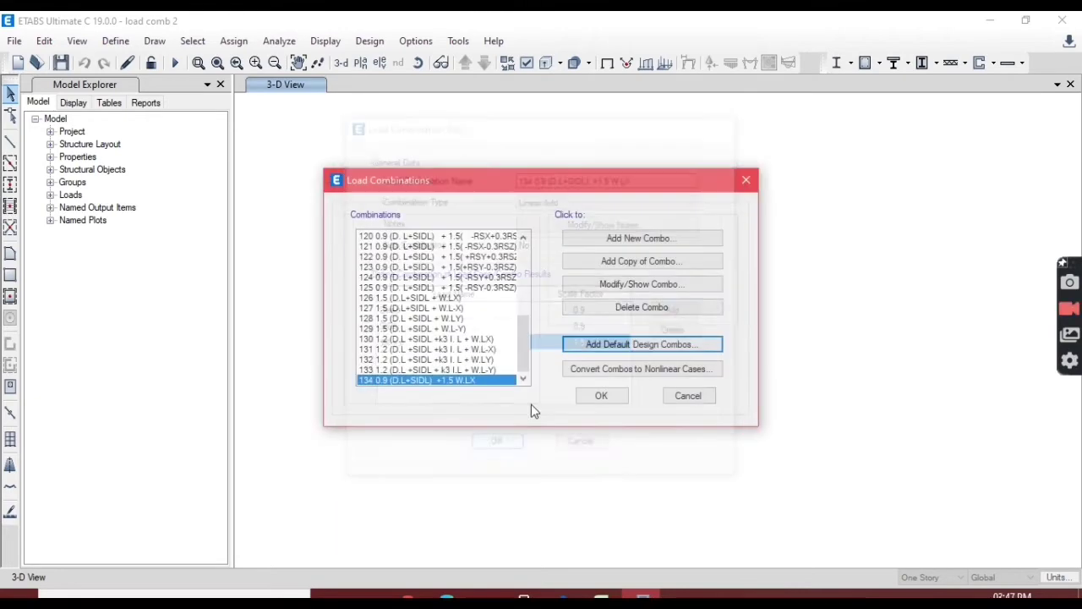
Step: Add a copy of combination 134 and copy the LOAD COMB 135 expression from C63 in Excel
left_click(642, 269)
key("alt+Tab")
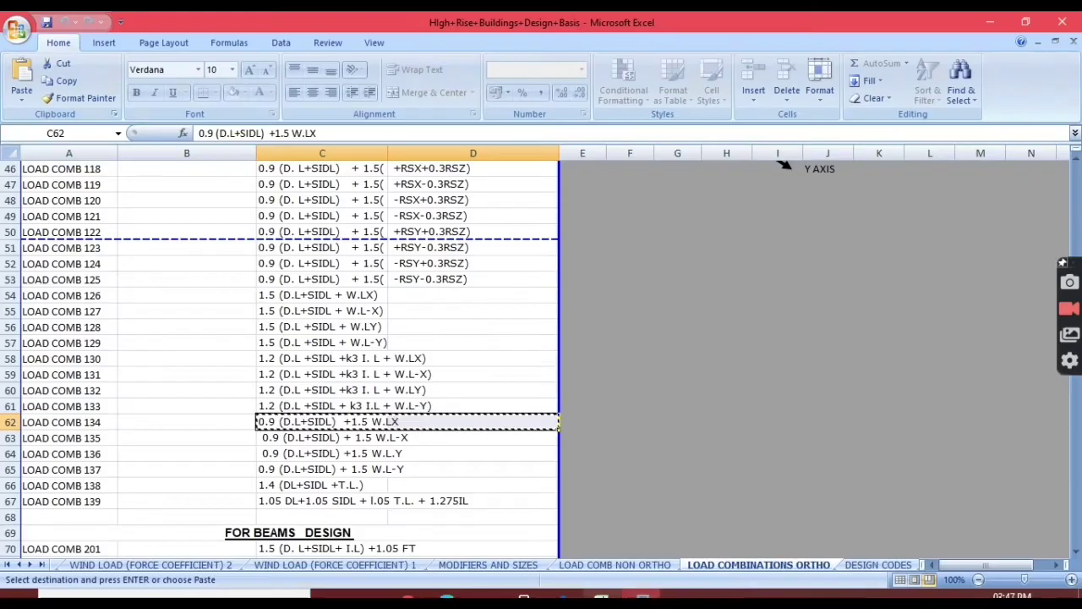
left_click(268, 439)
key("ctrl+c")
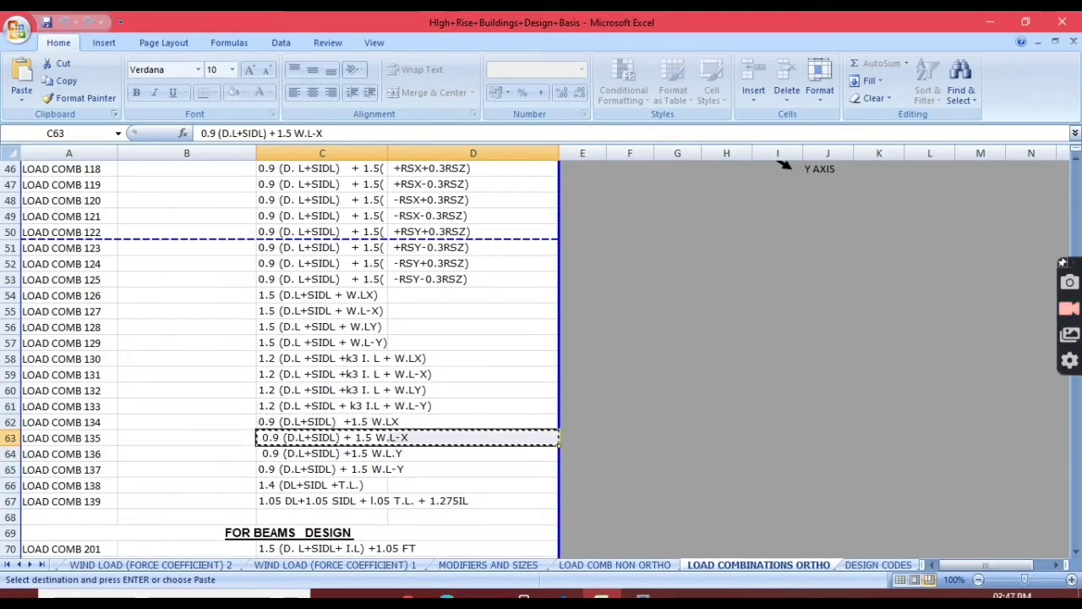
Step: Back in ETABS, rename the copied combination "135 0.9 (D.L+SIDL) + 1.5 W.L-X"
key("alt+Tab")
left_click(585, 179)
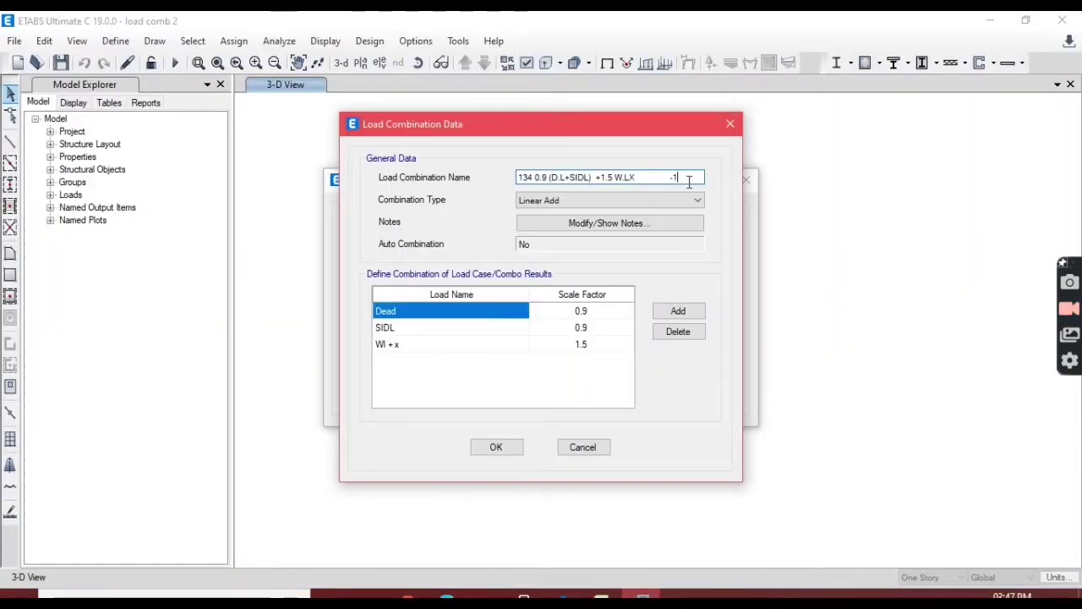
left_click_drag(689, 179, 517, 180)
key("ctrl+v")
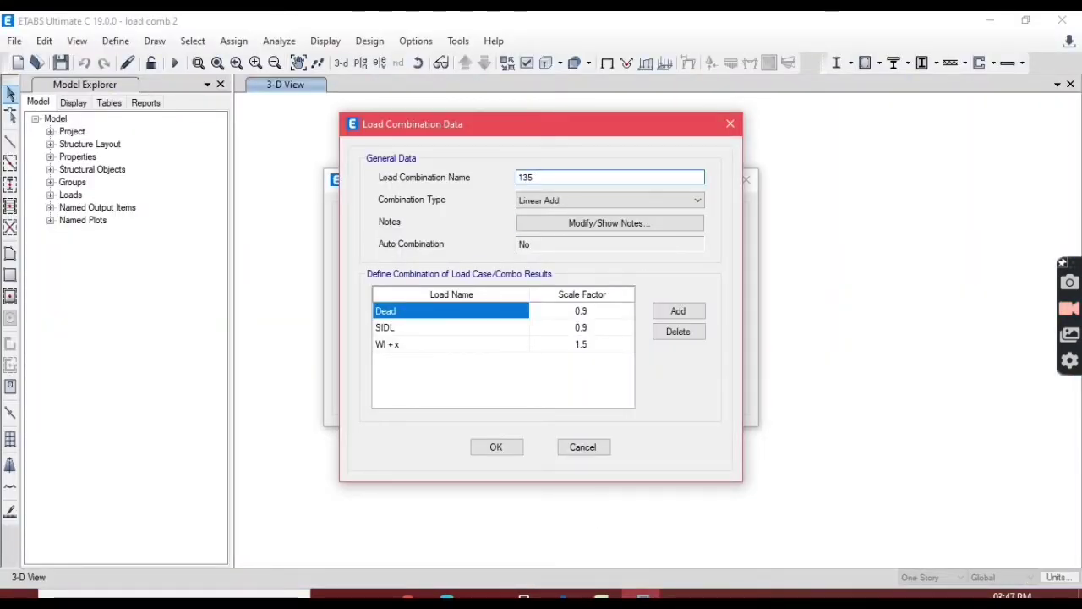
key("ctrl+v")
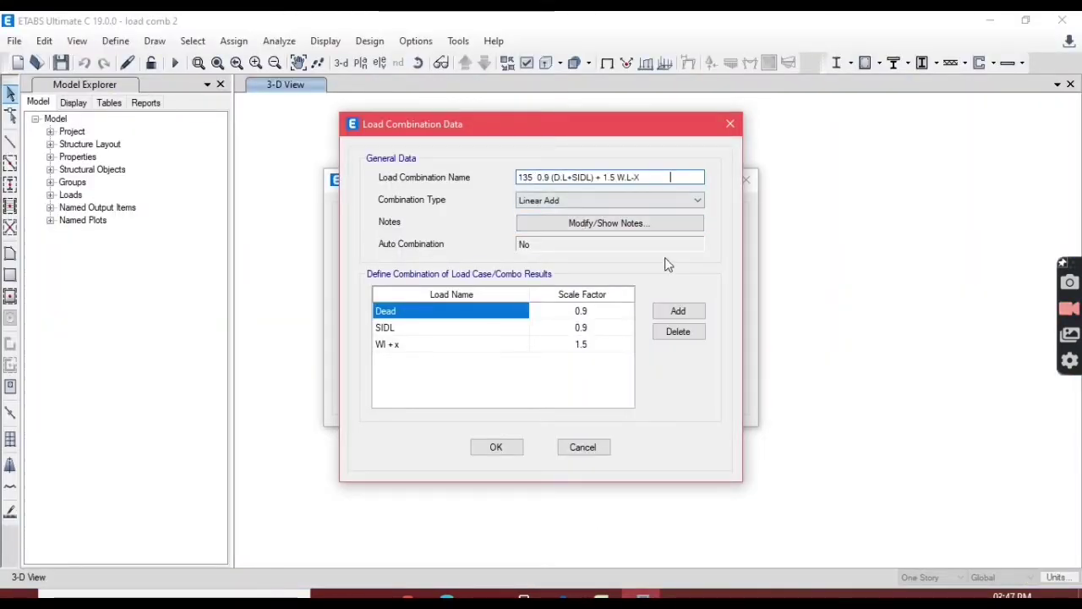
Step: Replace the Wl + x load in combination 135 with Wl - X and accept the combination
left_click(471, 354)
left_click(466, 346)
left_click(409, 299)
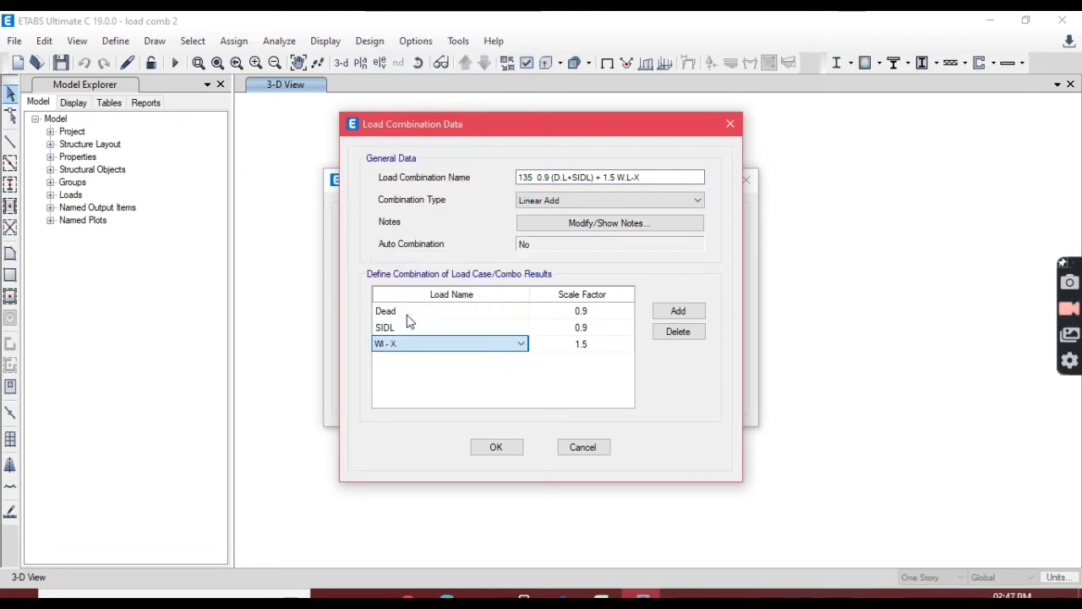
left_click(501, 448)
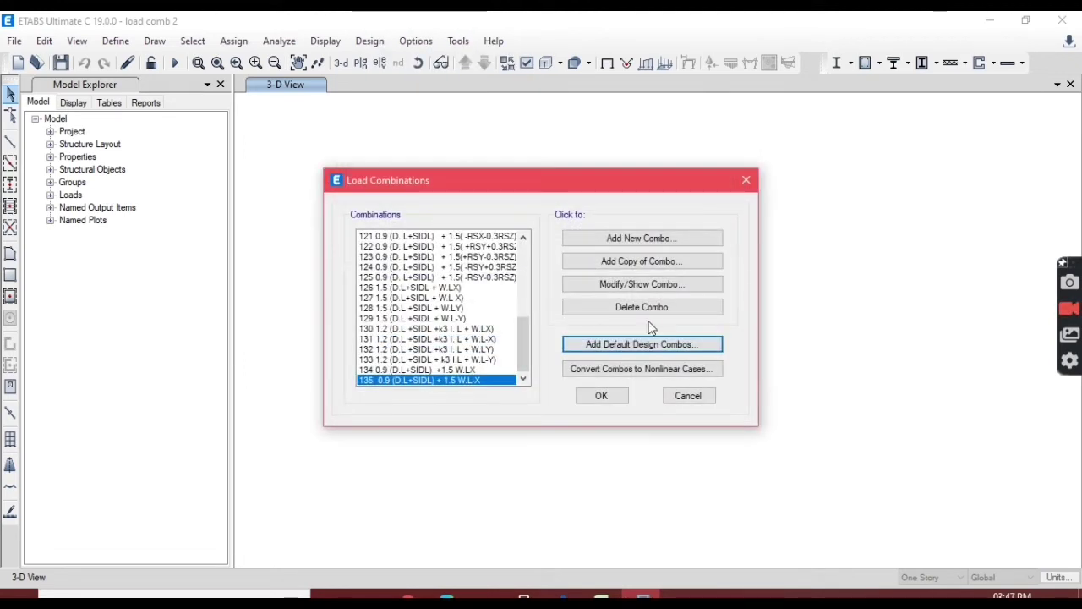
Step: Add a copy of combination 135 and copy the LOAD COMB 136 expression from C64 in Excel
left_click(629, 265)
left_click(615, 595)
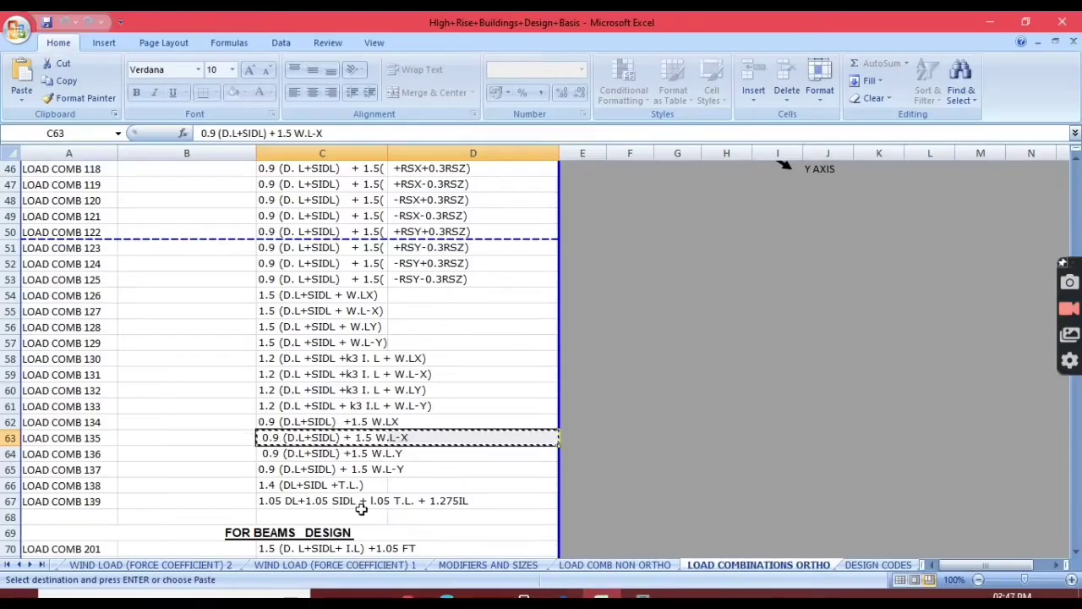
left_click_drag(271, 454, 408, 453)
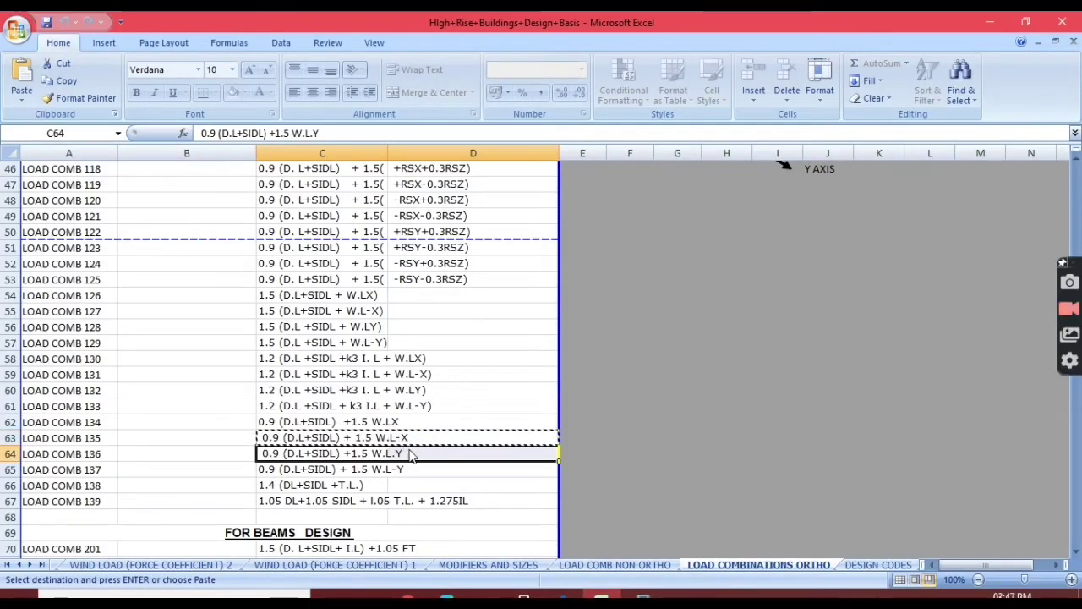
key("ctrl+c")
Step: Return to ETABS and rename the copied combination "136 0.9 (D.L+SIDL) +1.5 W.L.Y"
left_click(643, 594)
left_click(551, 177)
left_click_drag(643, 176, 530, 179)
type("6")
key("ctrl+v")
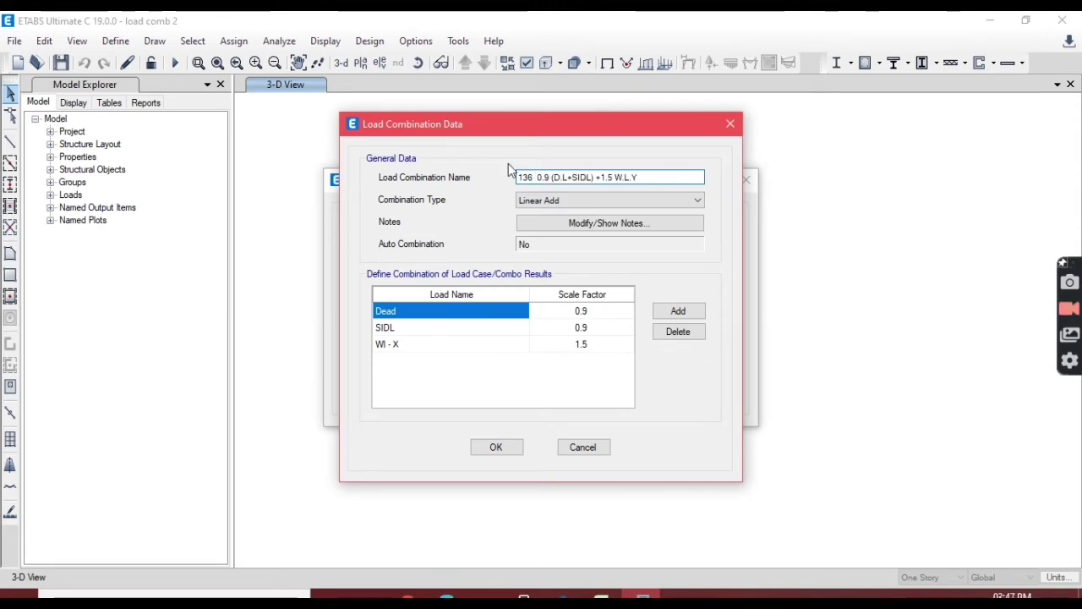
Step: Replace the Wl - X load in combination 136 with WL + Y and accept the combination
left_click(461, 311)
double_click(454, 347)
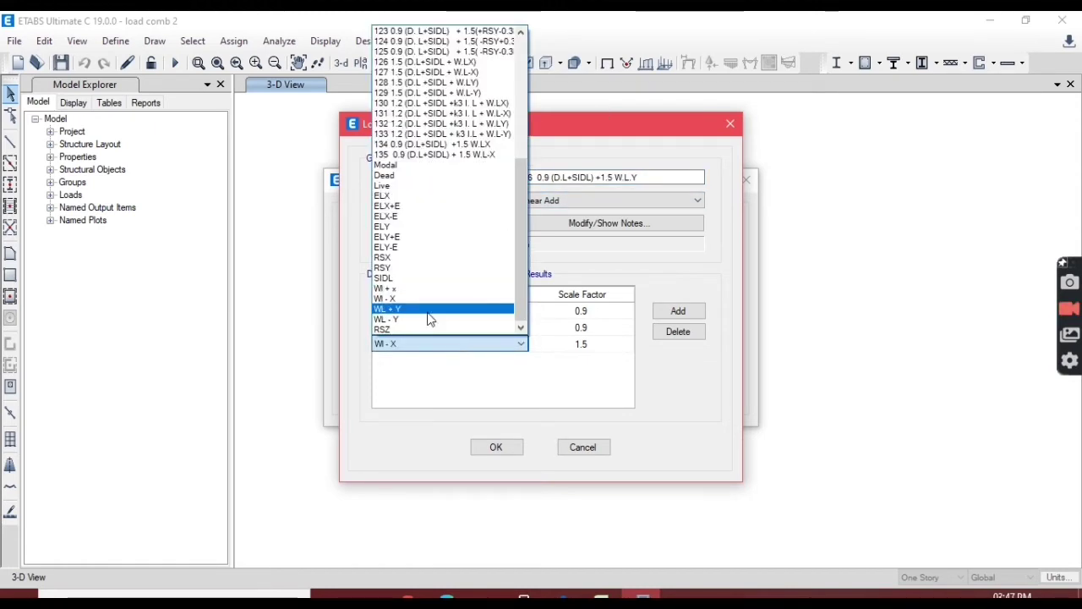
left_click(428, 310)
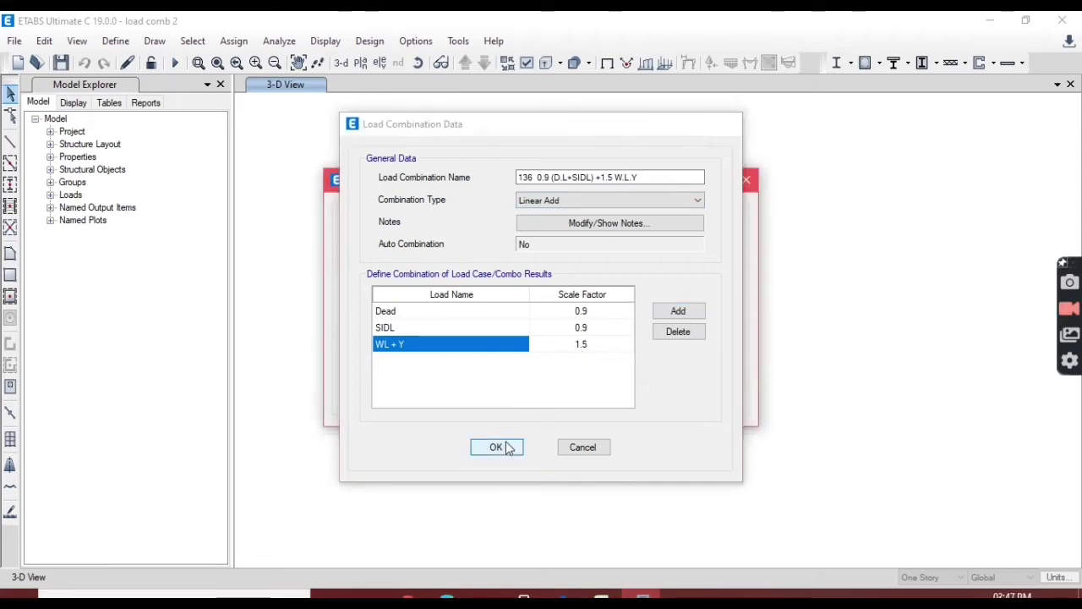
left_click(497, 447)
Step: Add a copy of combination 136 and copy the LOAD COMB 137 expression from C65 in Excel
key("alt+Tab")
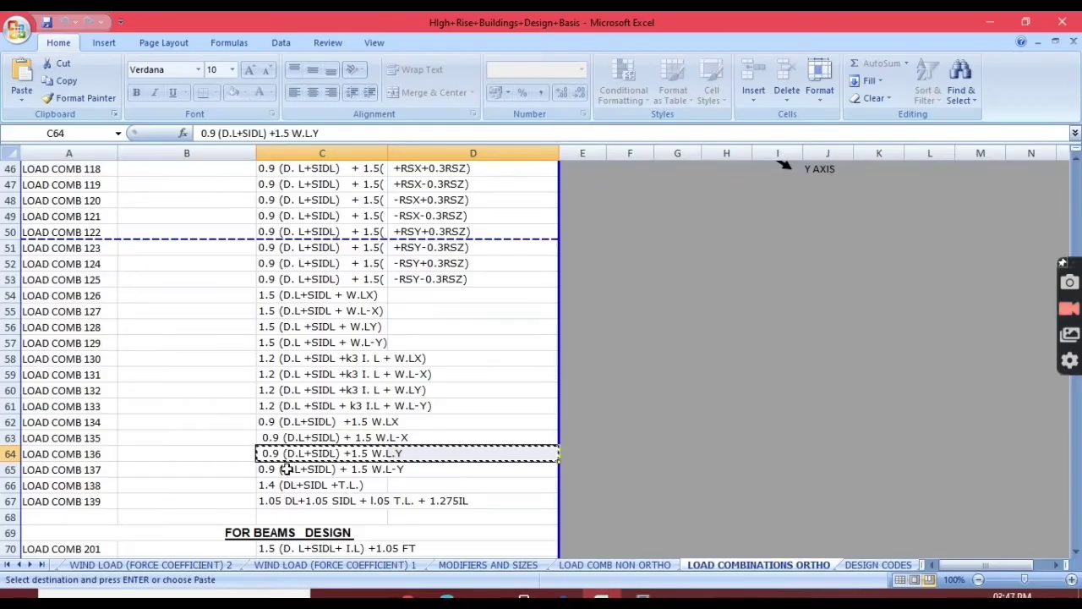
left_click(389, 471)
key("ctrl+c")
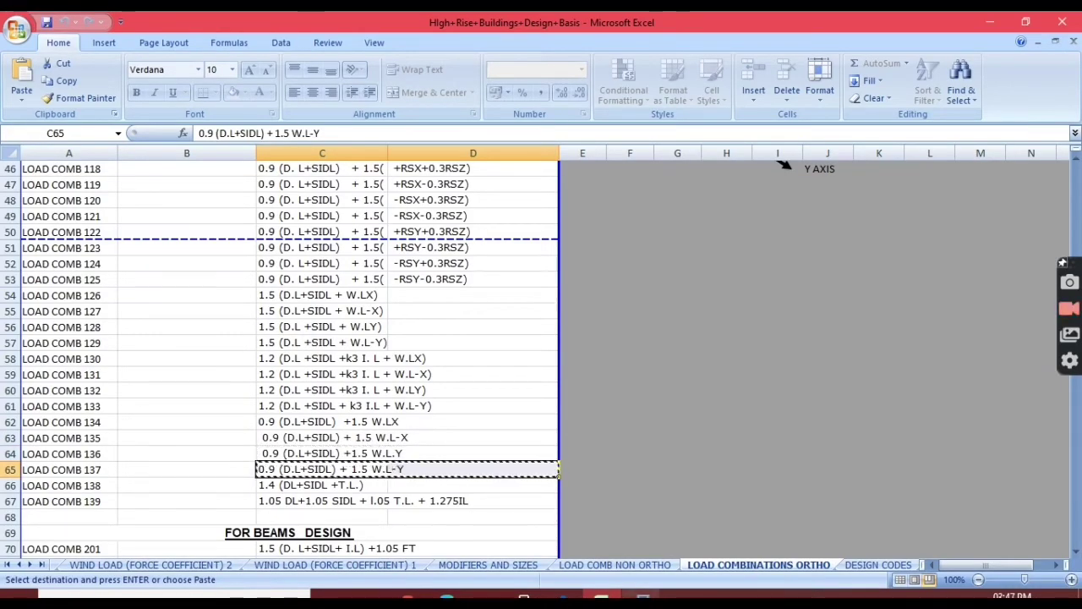
Step: Switch back to ETABS and rename the copied combination "137 0.9 (D.L+SIDL) + 1.5 W.L-Y"
key("alt+Tab")
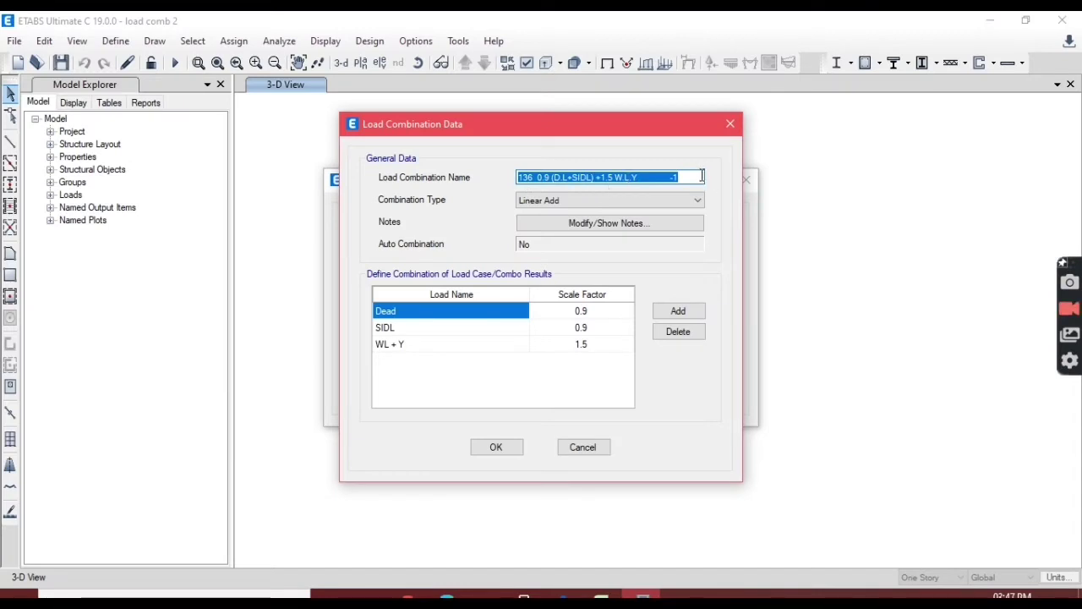
left_click_drag(702, 176, 526, 181)
type("7")
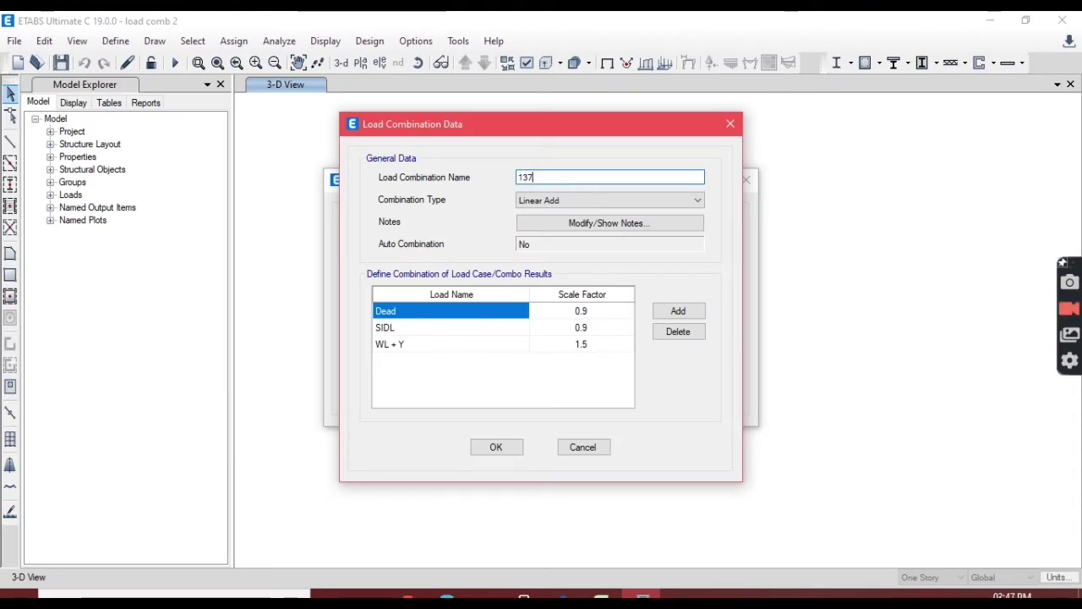
key("ctrl+v")
Step: Replace the WL + Y load in combination 137 with WL - Y and accept the combination
left_click(476, 345)
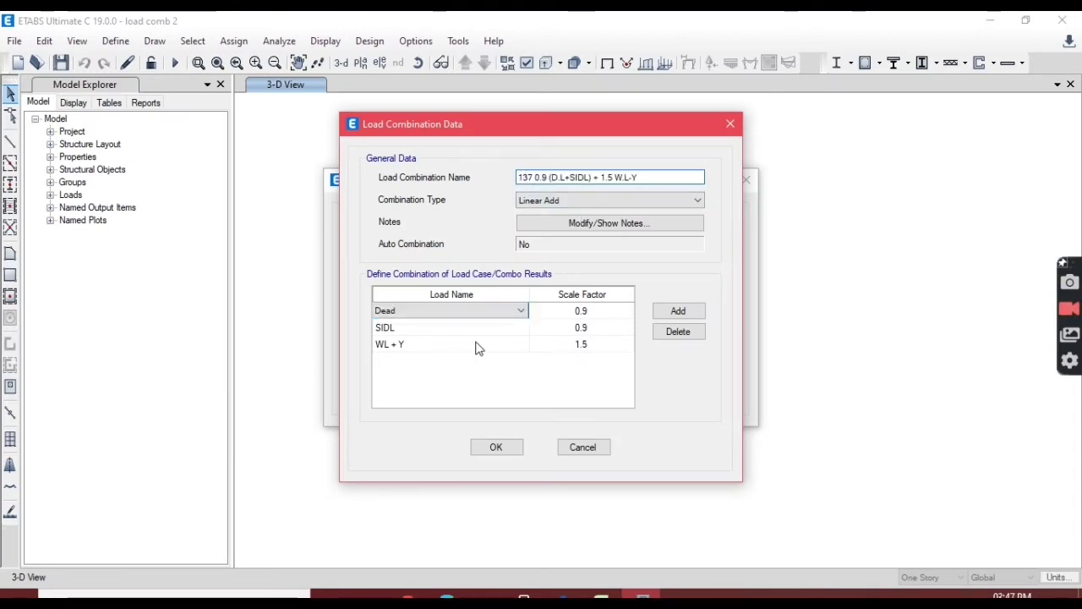
left_click(476, 345)
left_click(410, 330)
left_click(518, 455)
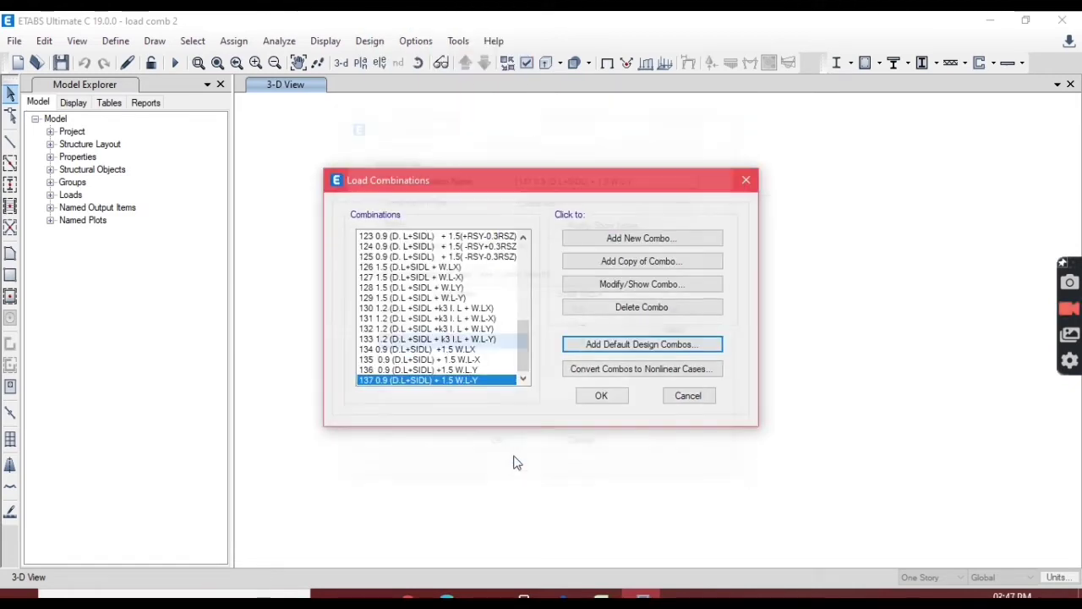
Step: Add a copy of combination 137 and copy the LOAD COMB 201 beam-design expression "1.5 (D. L+SIDL+ I.L) +1.05 FT" from C70 in Excel
left_click(577, 262)
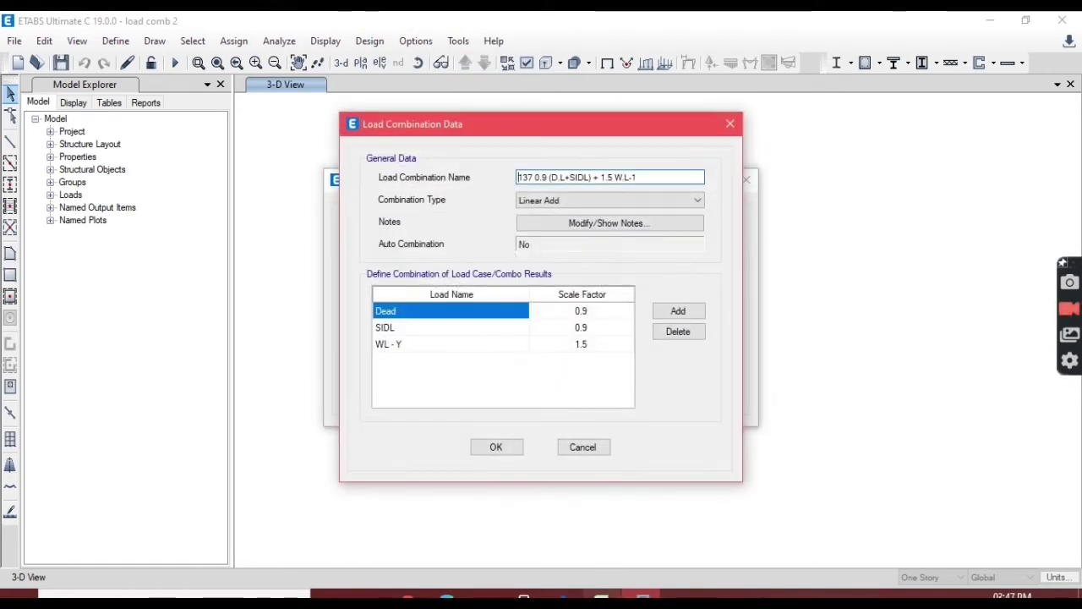
key("alt+Tab")
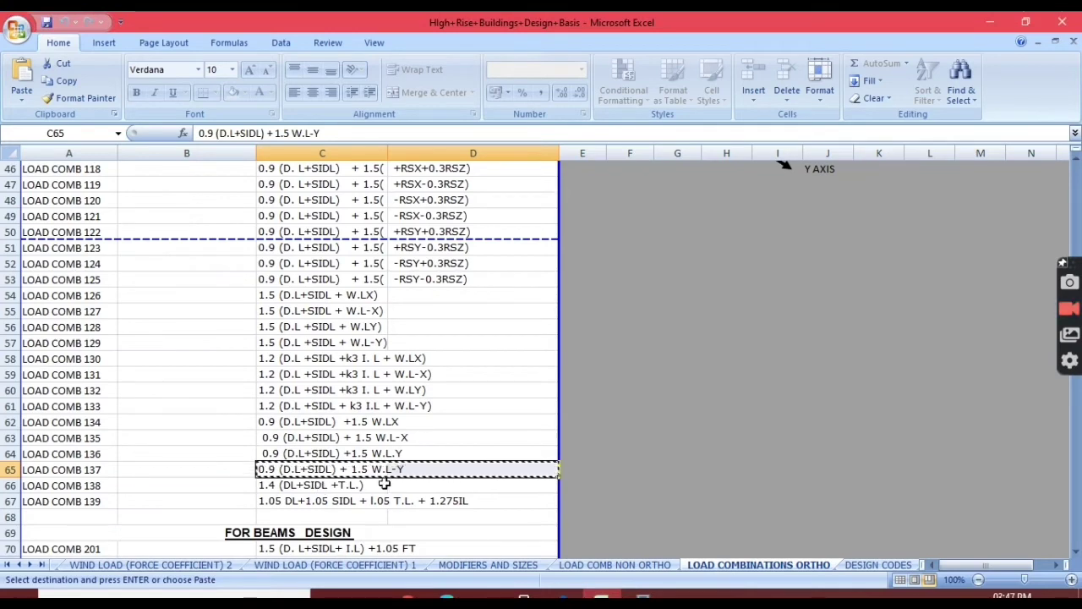
scroll(406, 471, "down", 5)
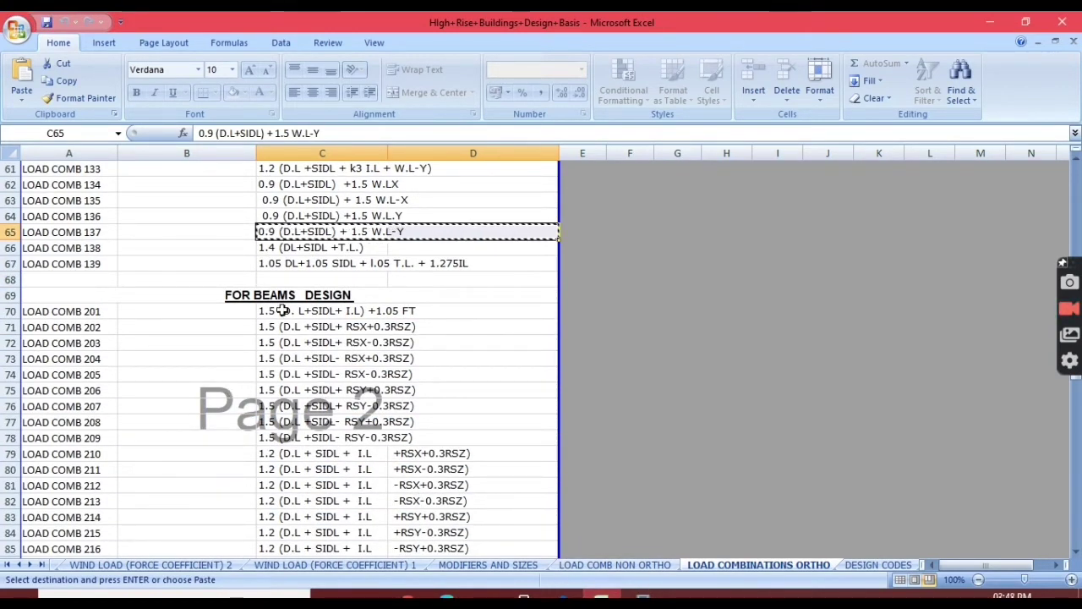
left_click_drag(268, 311, 402, 304)
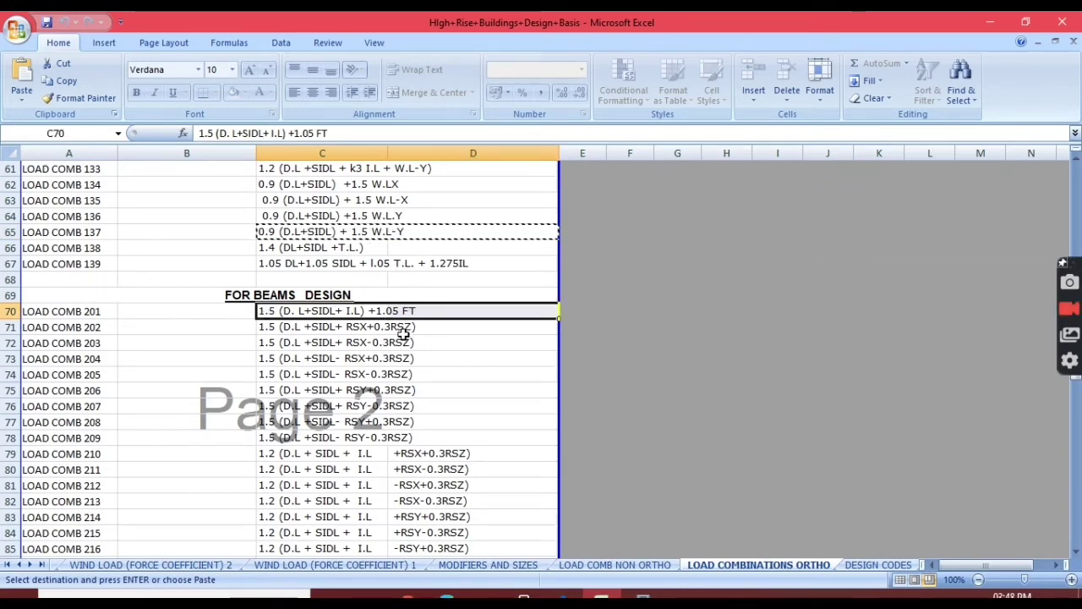
scroll(401, 328, "up", 13)
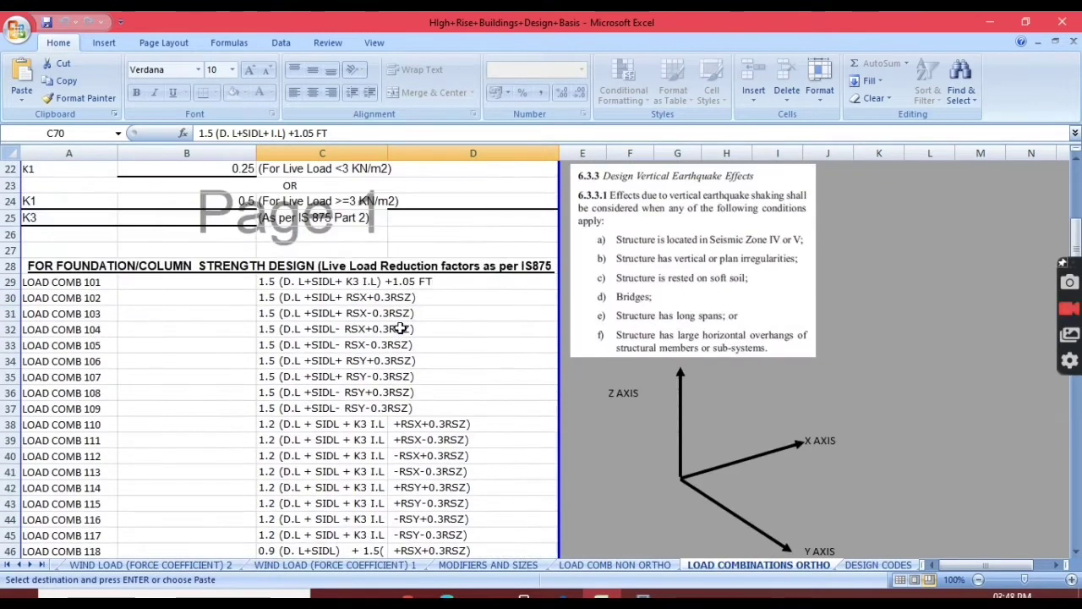
scroll(401, 328, "down", 10)
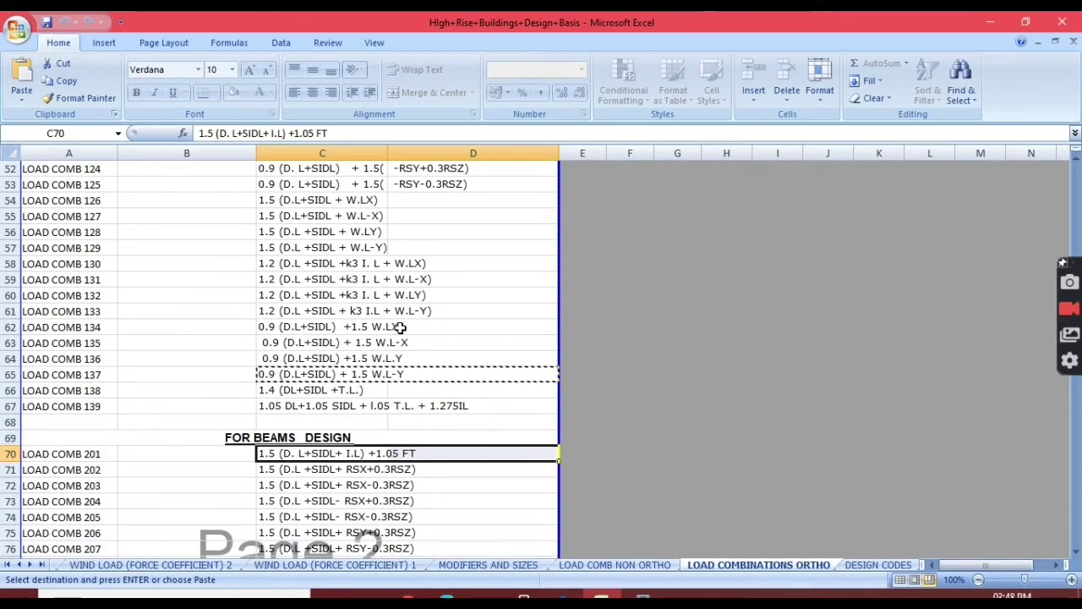
scroll(401, 328, "up", 7)
scroll(401, 328, "down", 9)
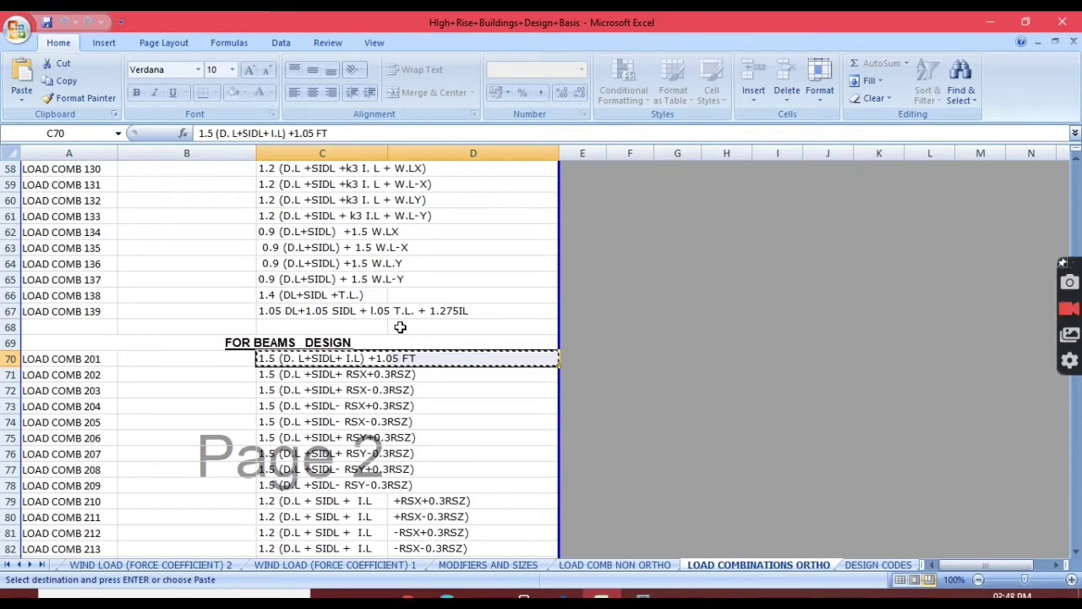
scroll(425, 331, "down", 11)
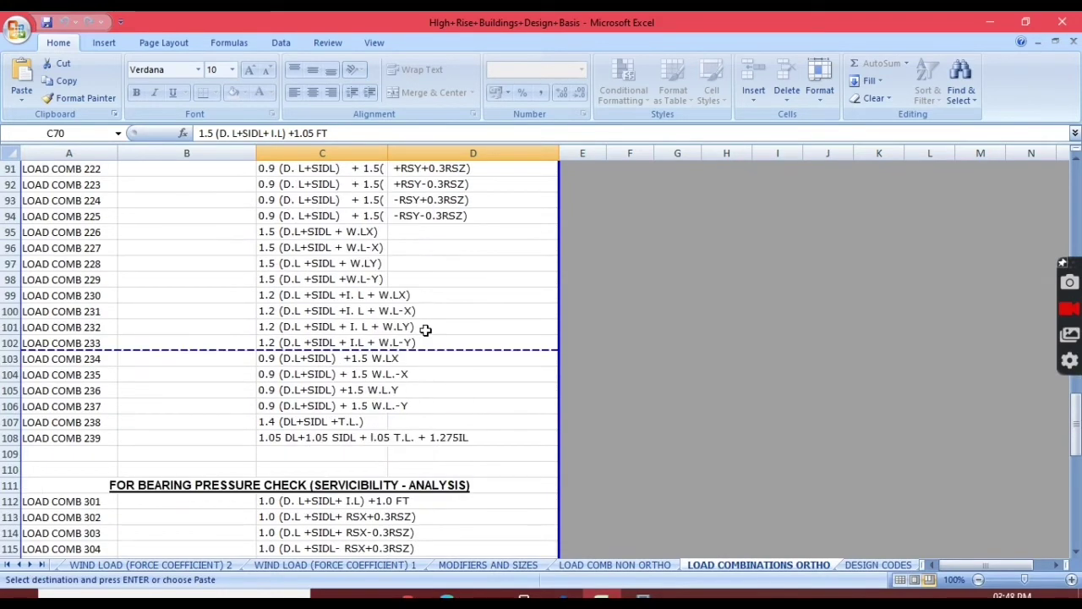
scroll(363, 355, "up", 10)
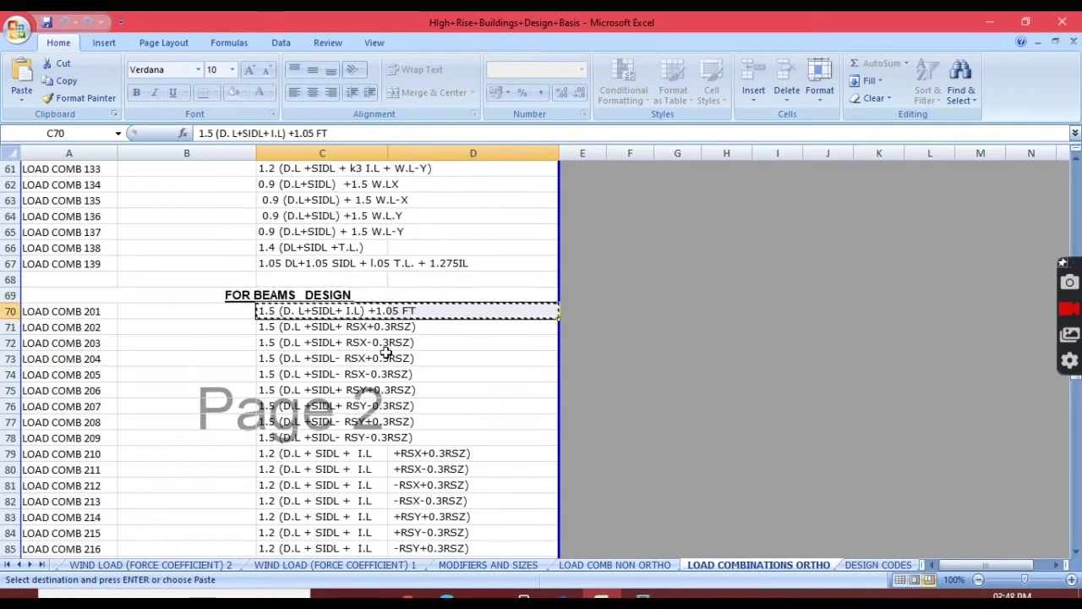
Step: Switch back to ETABS, rename the copied combination "201 1.5 (D. L+SIDL+ I.L) +1.05 FT" and set its Dead scale factor to 1.5
key("alt+Tab")
left_click_drag(642, 177, 517, 177)
key("BackSpace")
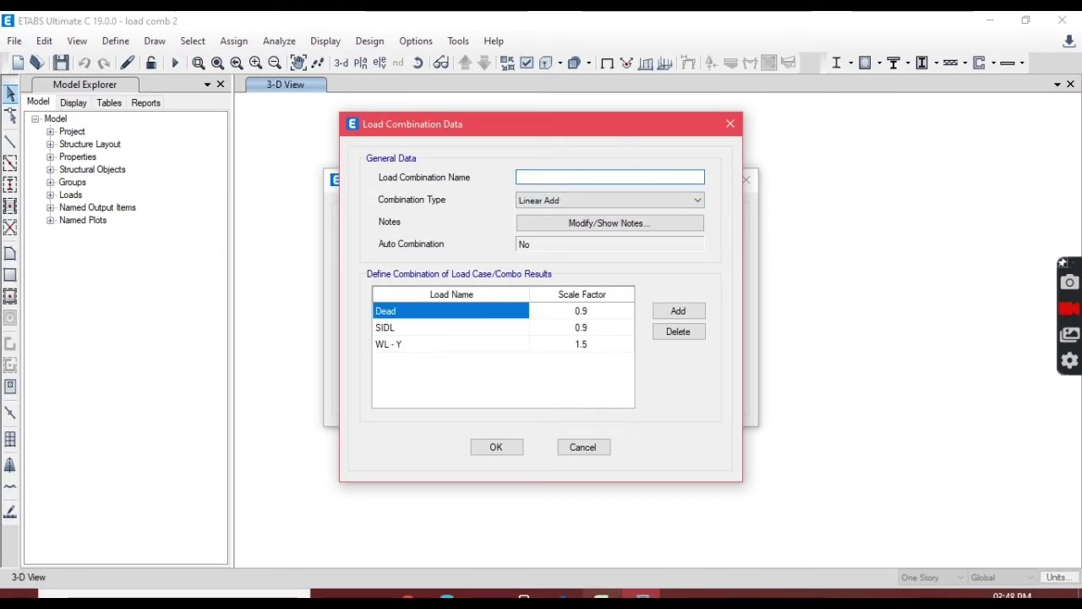
key("alt+Tab")
key("alt+Tab")
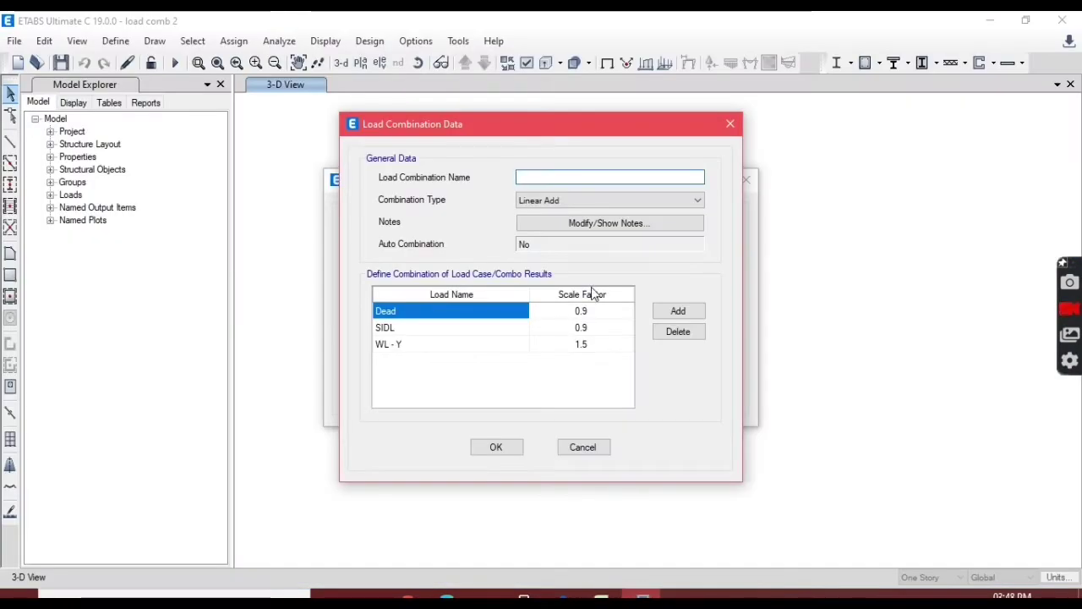
key("ctrl+v")
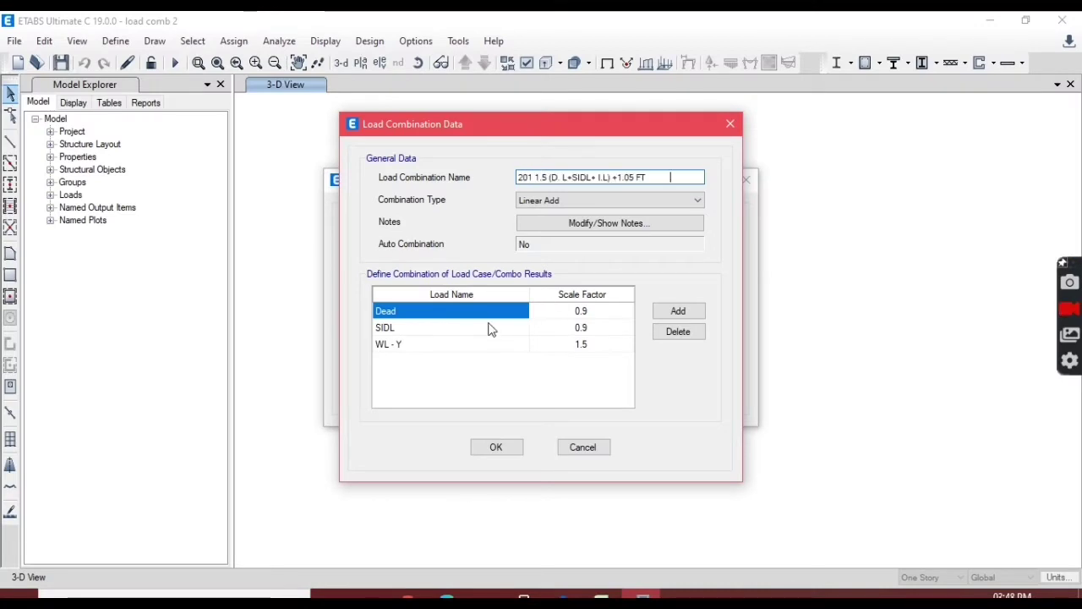
left_click(579, 312)
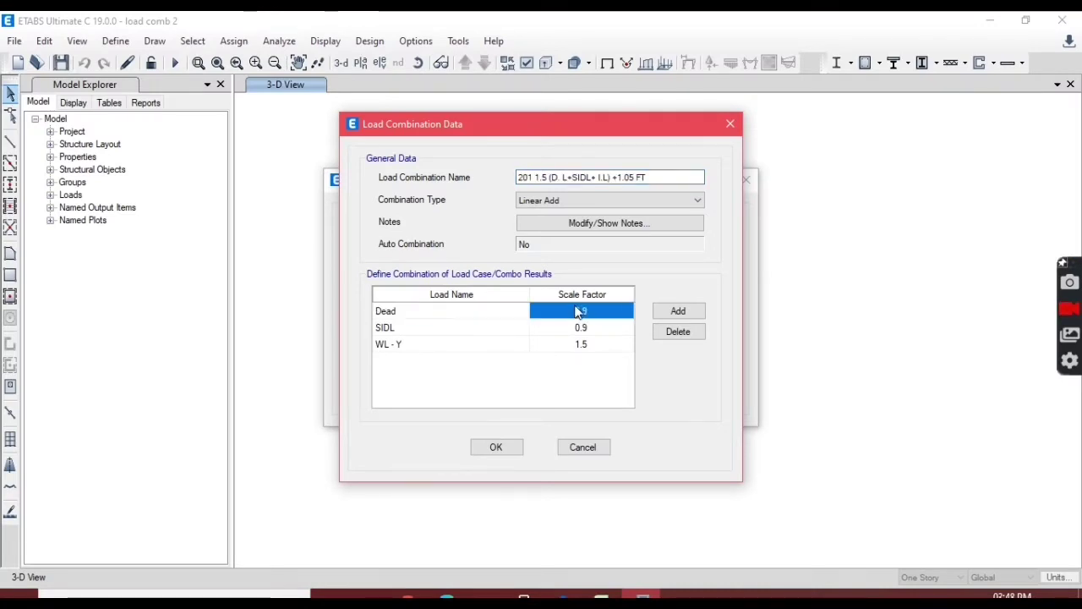
type("1.5")
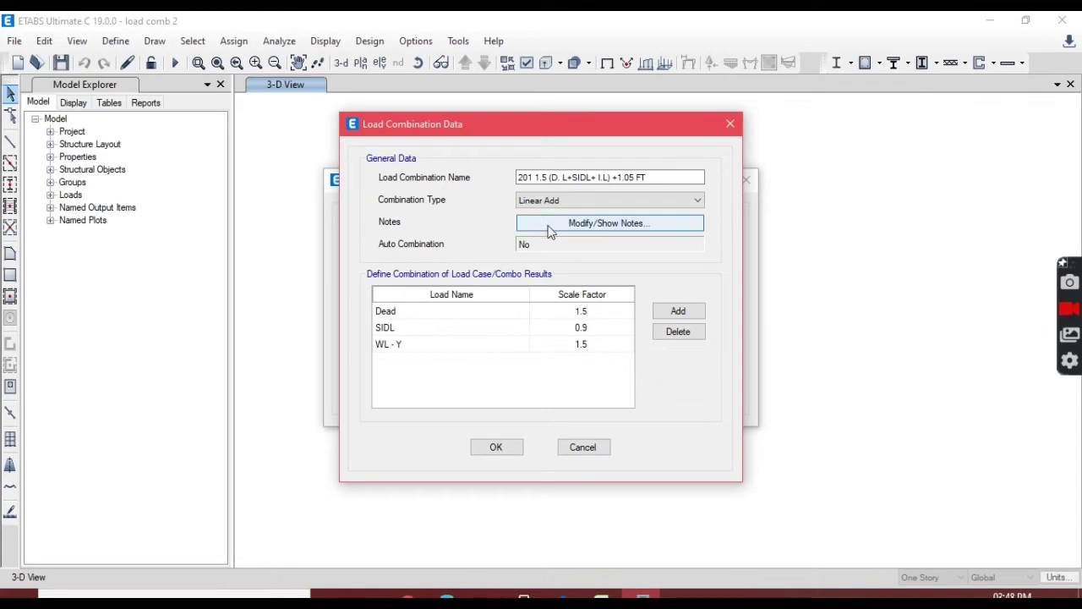
Step: Remove the "+1.05 FT" term from the name, leaving "201 1.5 (D. L+SIDL+ I.L)"
left_click(640, 178)
key("BackSpace")
key("BackSpace")
key("BackSpace")
key("BackSpace")
key("BackSpace")
key("BackSpace")
key("BackSpace")
key("BackSpace")
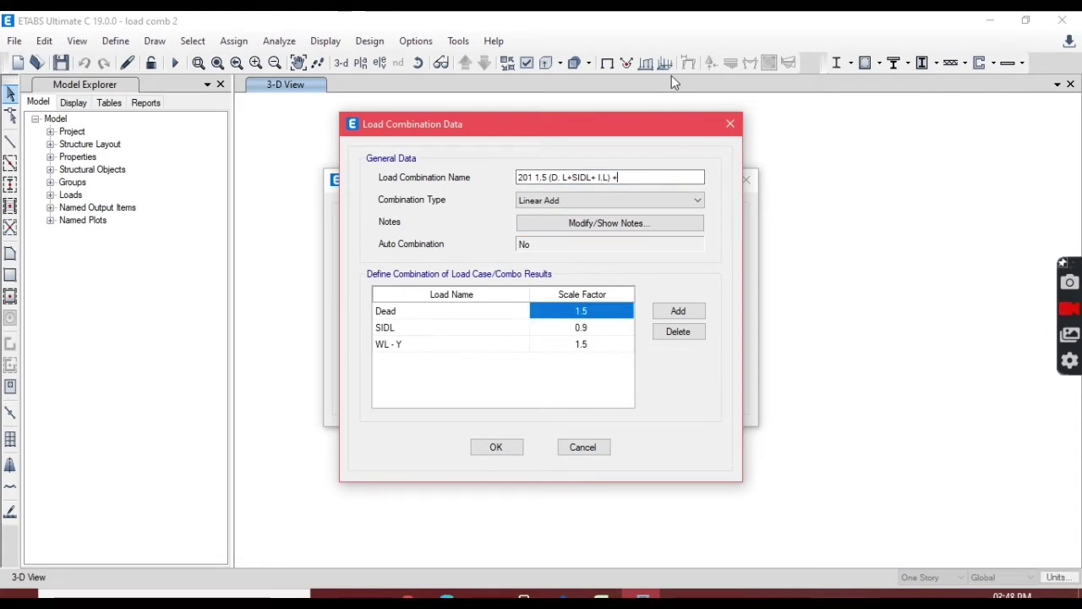
Step: Replace WL - Y with Live in combination 201, set the SIDL and Live scale factors to 1.5, and accept the combination
left_click(444, 347)
left_click(445, 350)
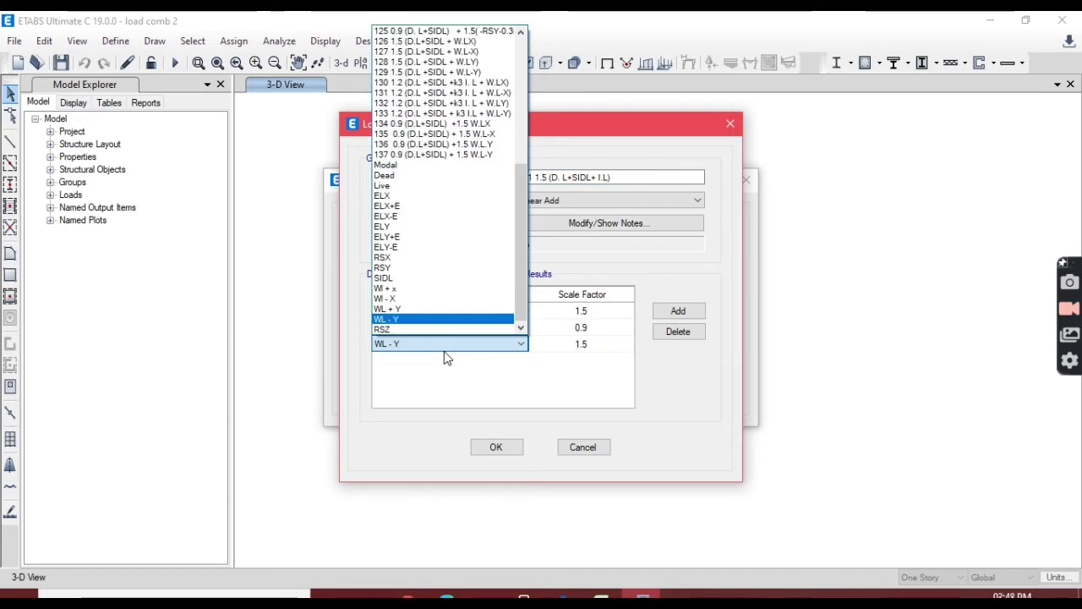
left_click(417, 185)
left_click(595, 336)
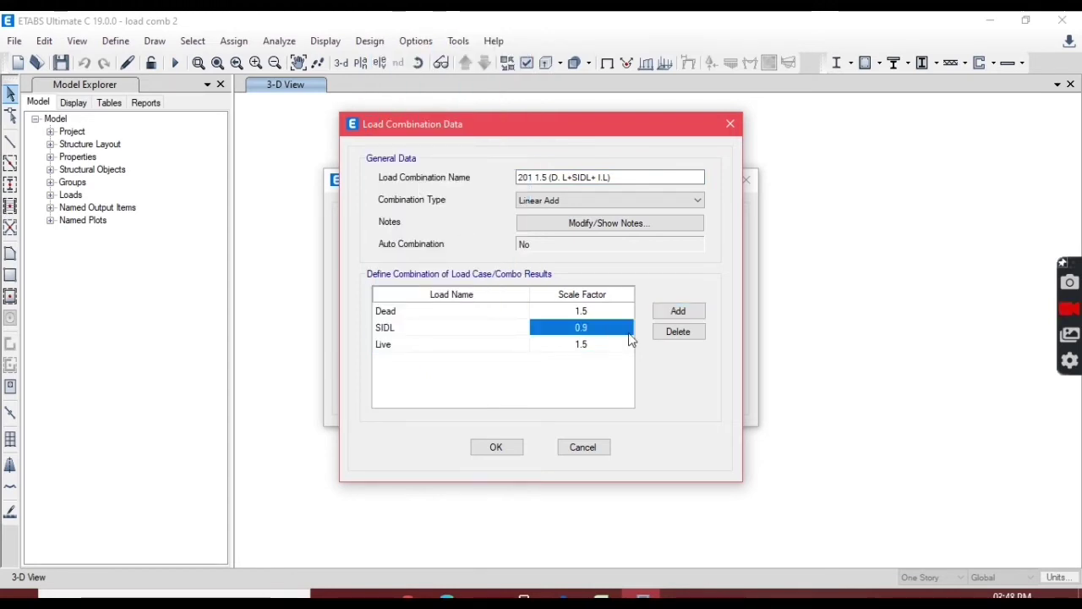
type("1.6")
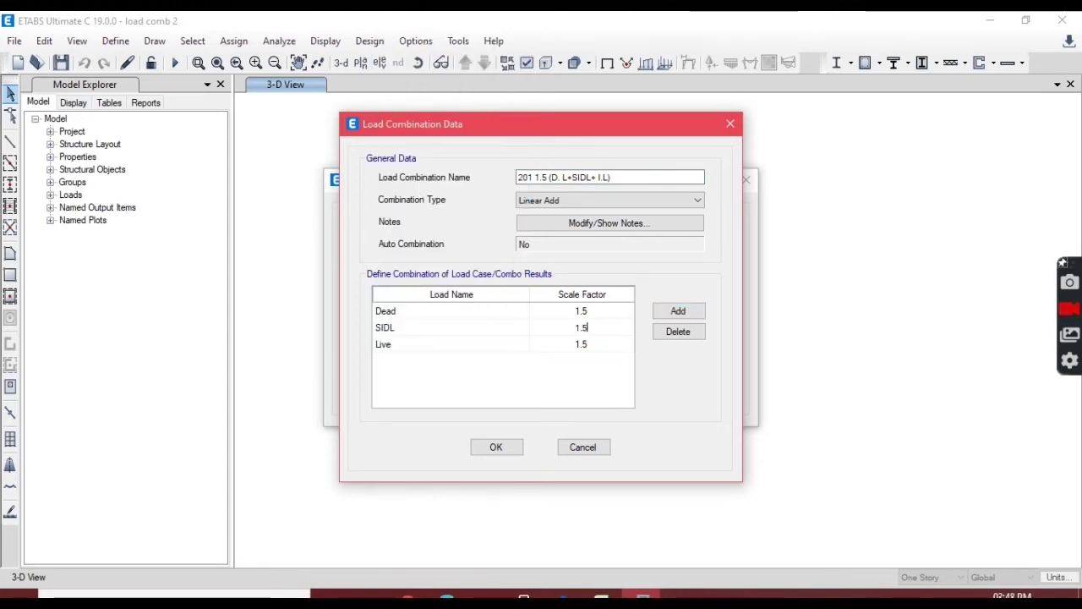
left_click(581, 344)
type("1.5")
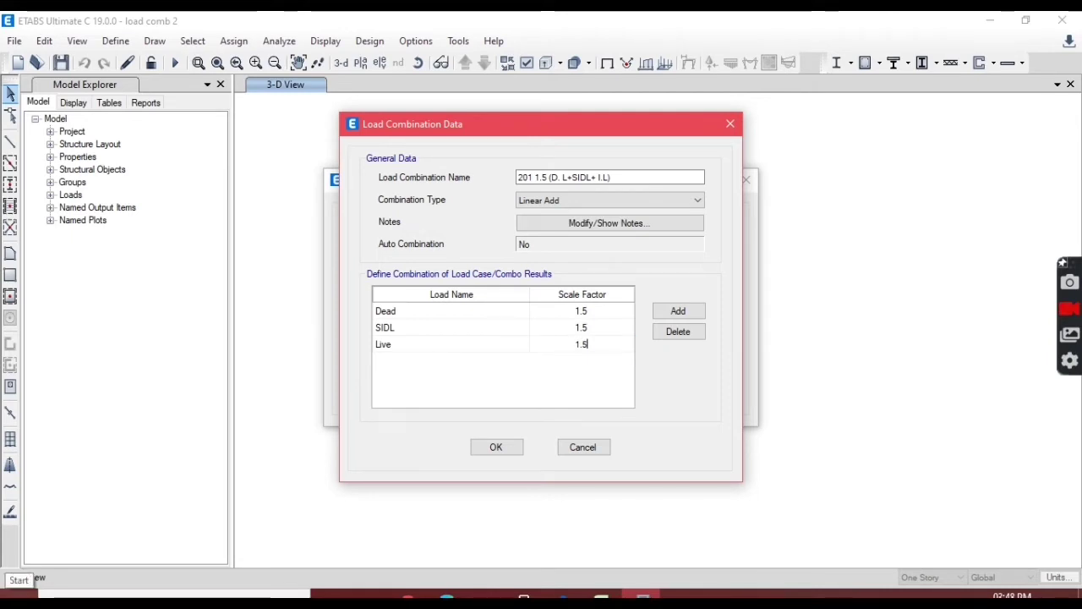
left_click(507, 446)
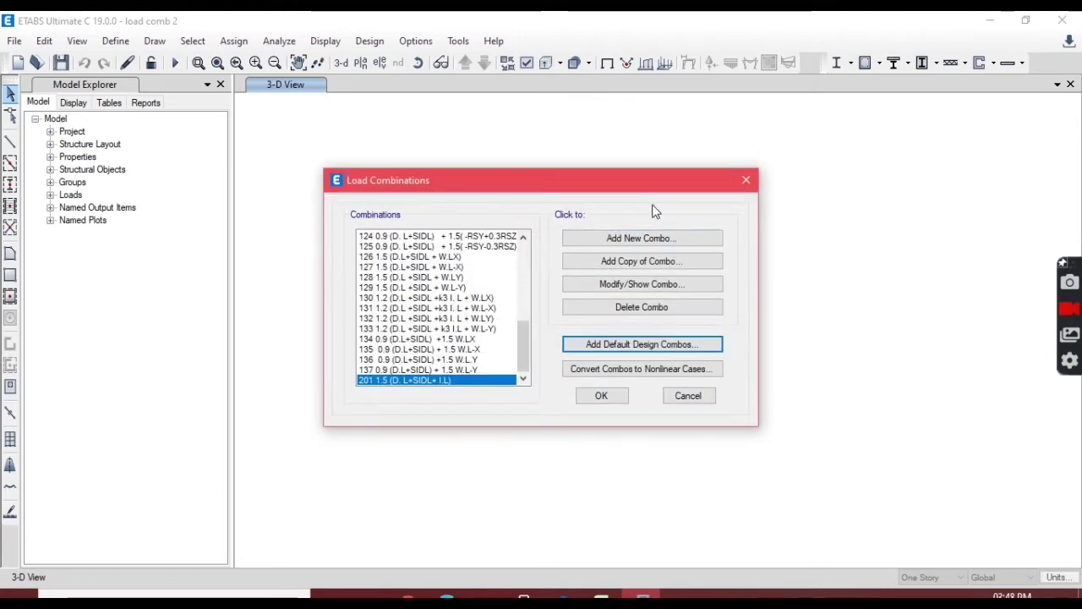
Step: Add a copy of combination 201 and copy the LOAD COMB 202 expression from C71 in Excel
left_click(602, 262)
left_click(602, 597)
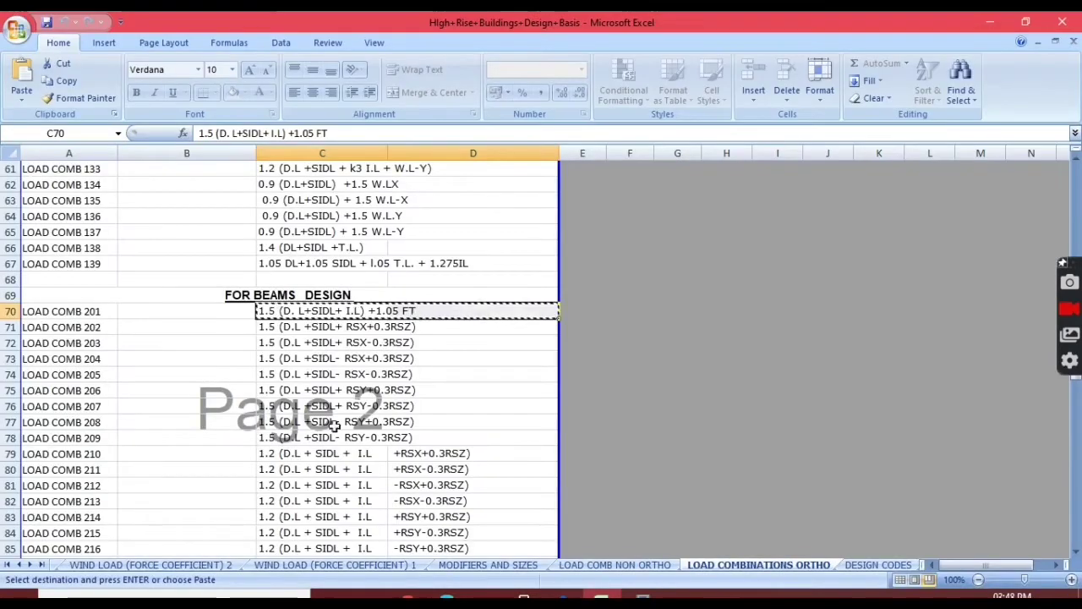
left_click(346, 329)
key("ctrl+c")
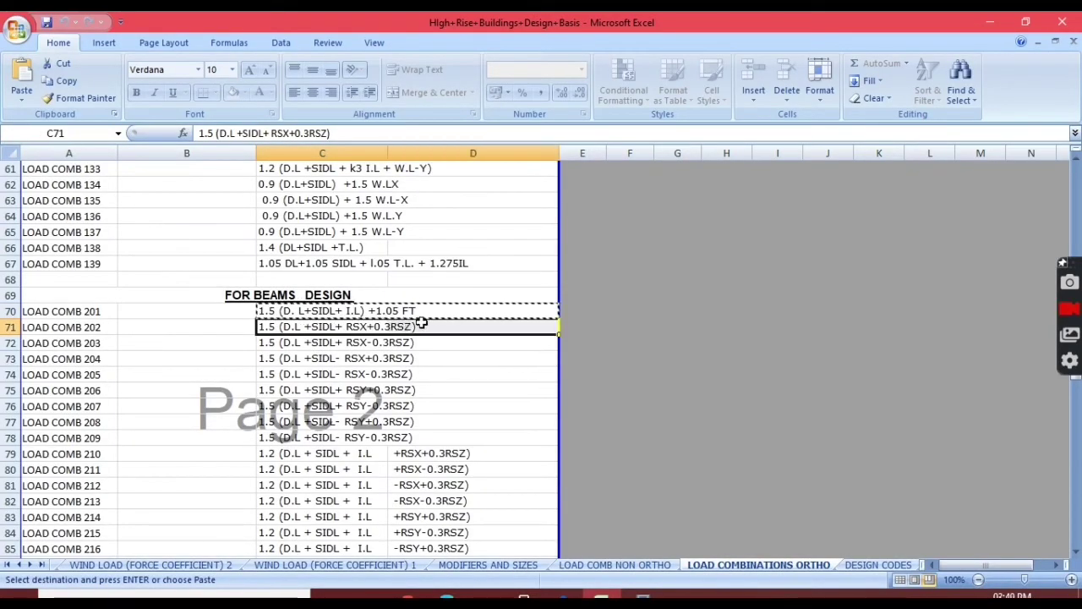
Step: Switch back to ETABS and rename the copied combination "202 1.5 (D.L +SIDL+ RSX+0.3RSZ)"
left_click(642, 597)
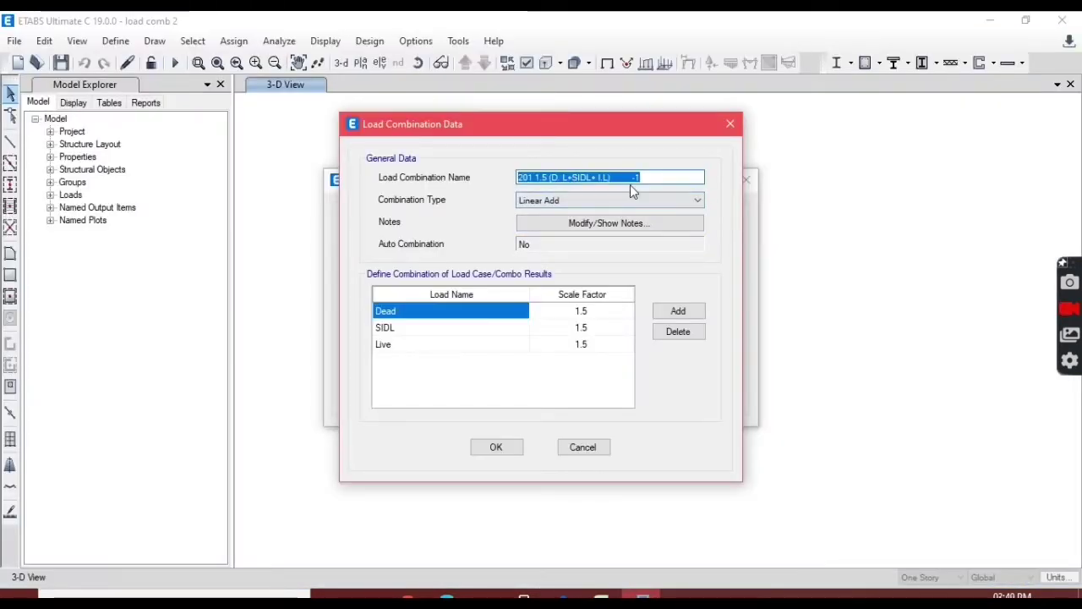
left_click_drag(640, 180, 545, 176)
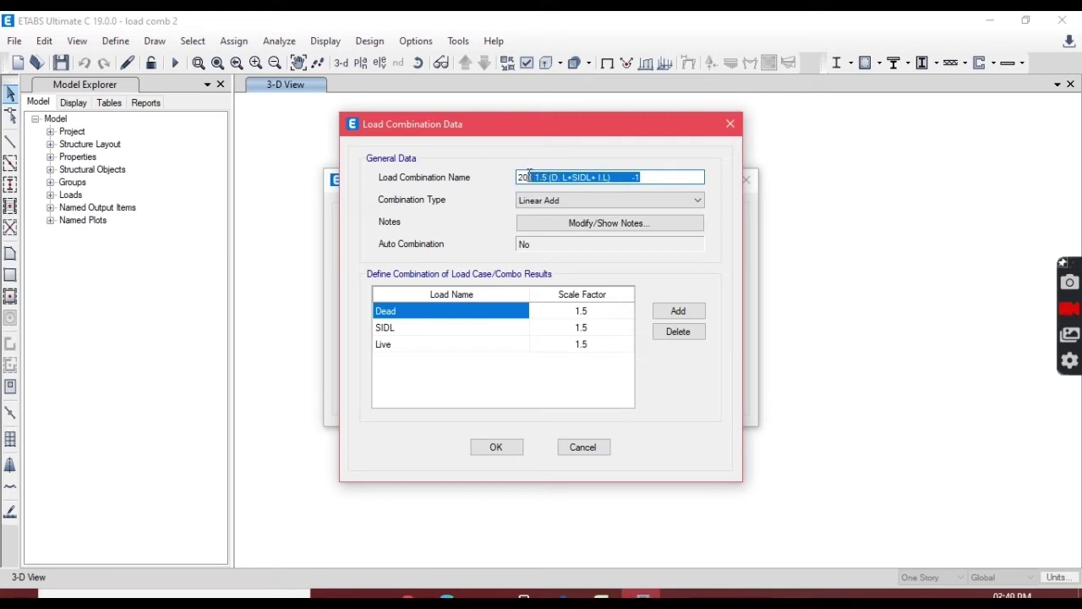
type("202")
key("ctrl+v")
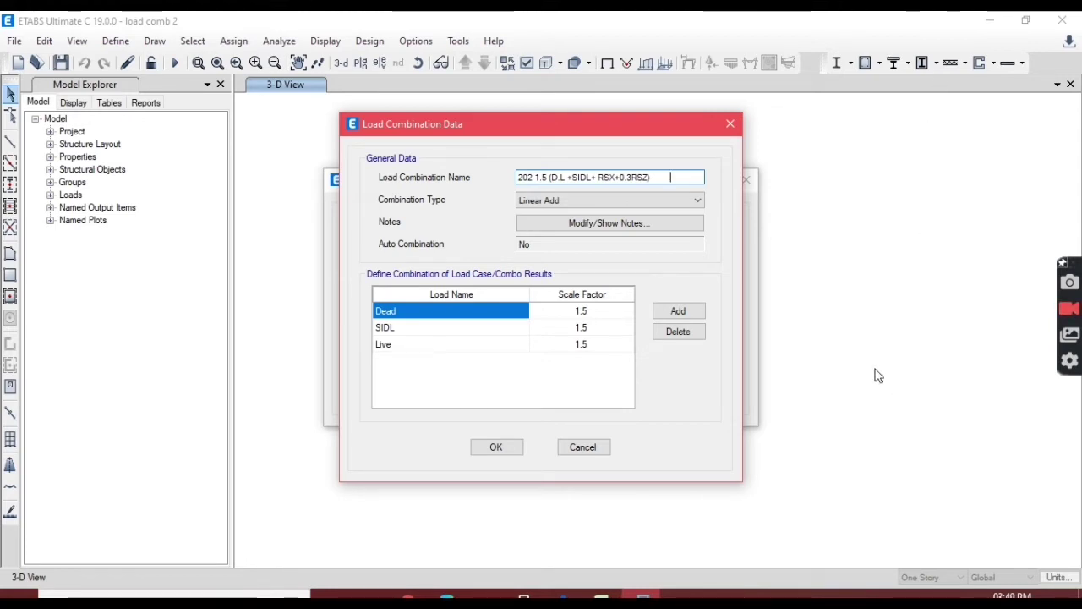
Step: Replace the Live load in combination 202 with RSX
left_click(589, 311)
left_click(597, 331)
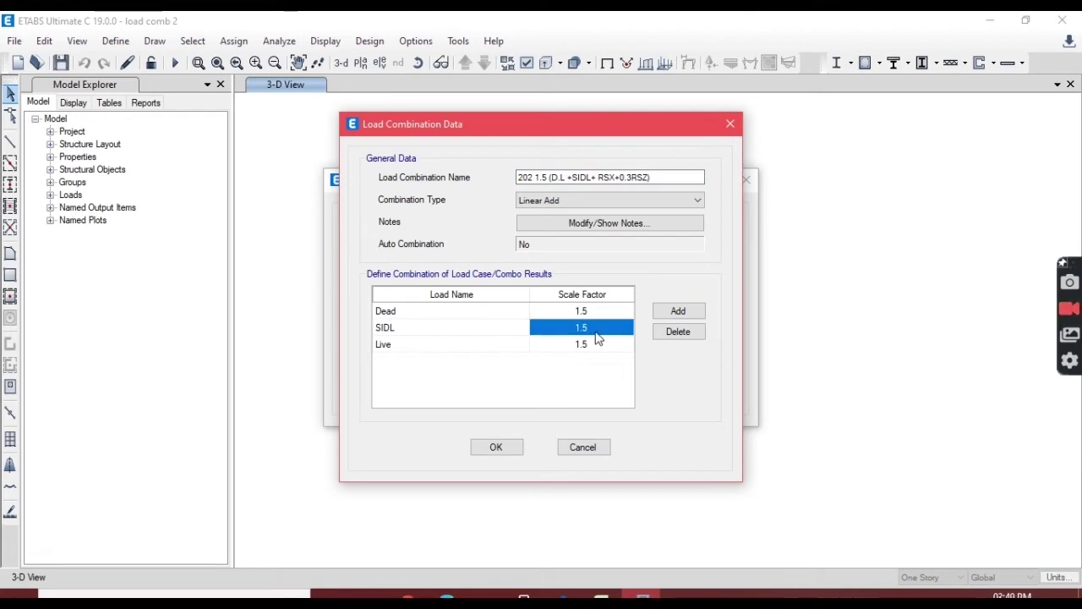
left_click(485, 345)
left_click(486, 345)
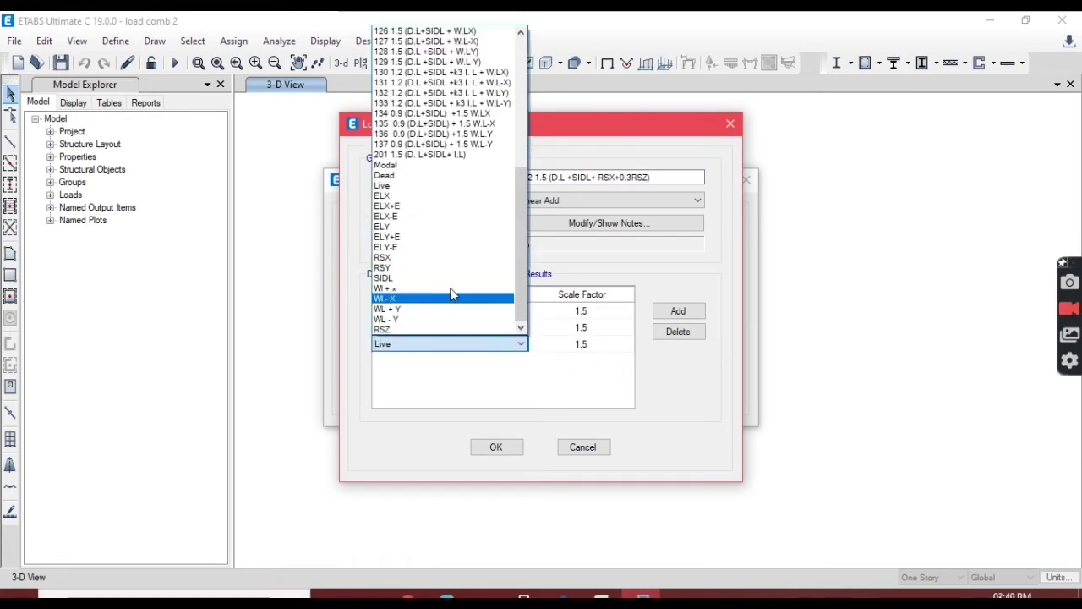
left_click(423, 267)
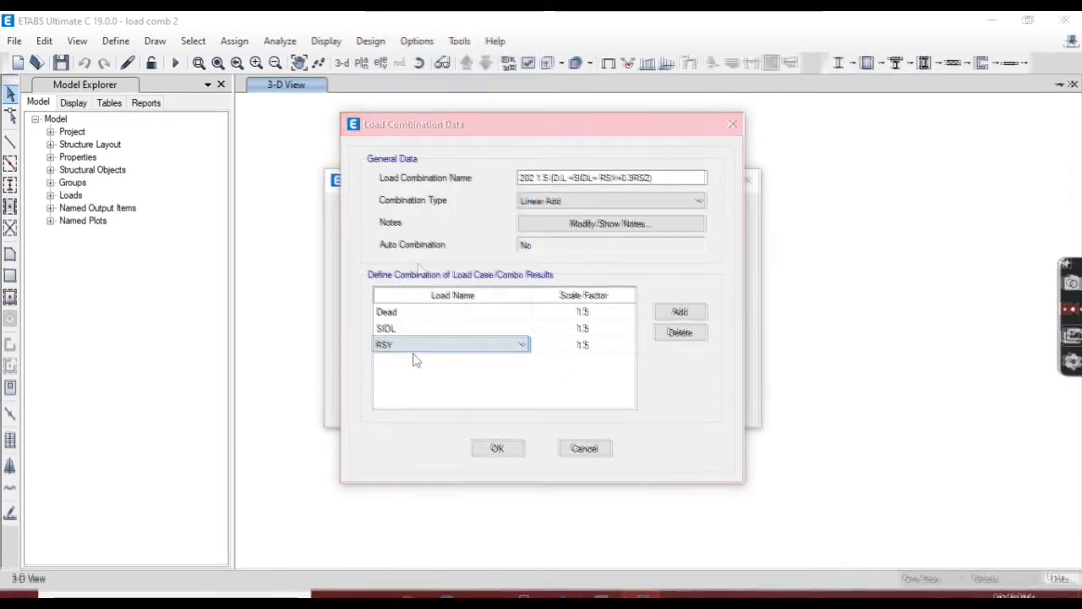
left_click(416, 351)
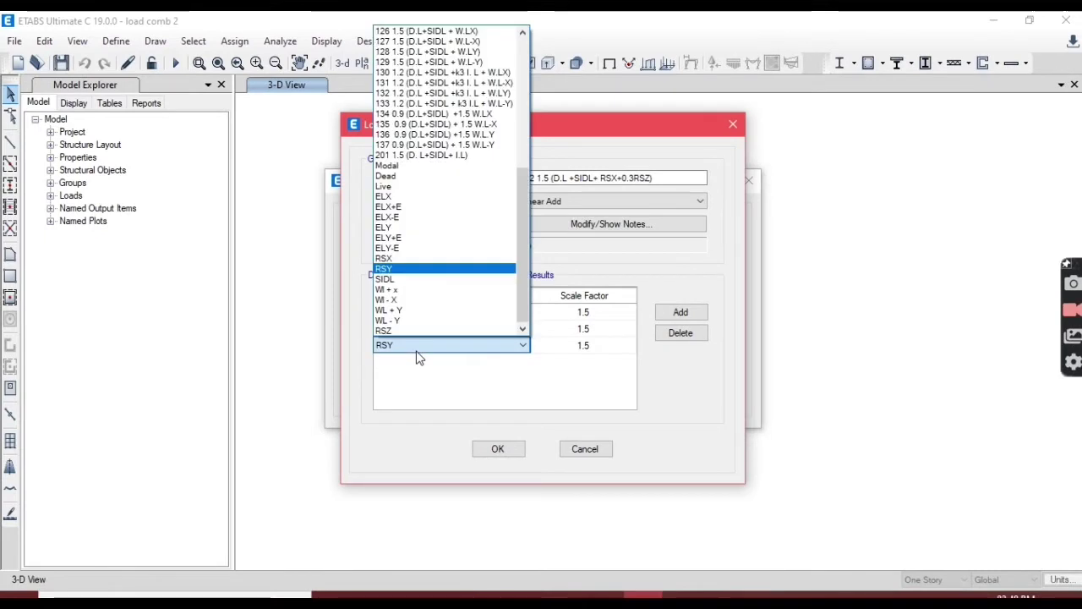
left_click(393, 258)
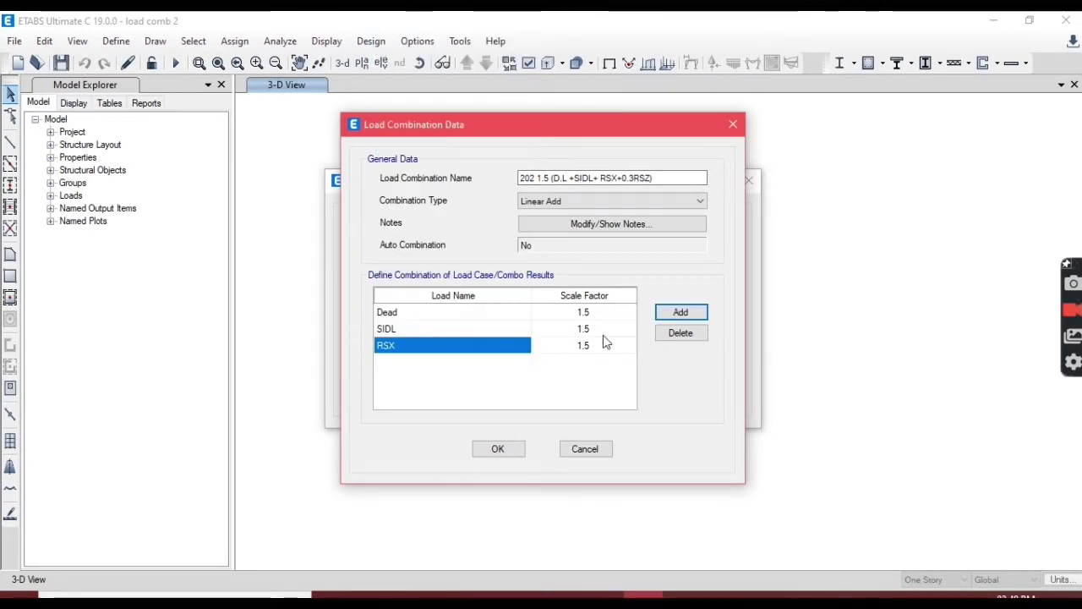
Step: Add an RSZ load to combination 202 with scale factor 0.3*1.5 and accept the combination
left_click(680, 312)
left_click(432, 363)
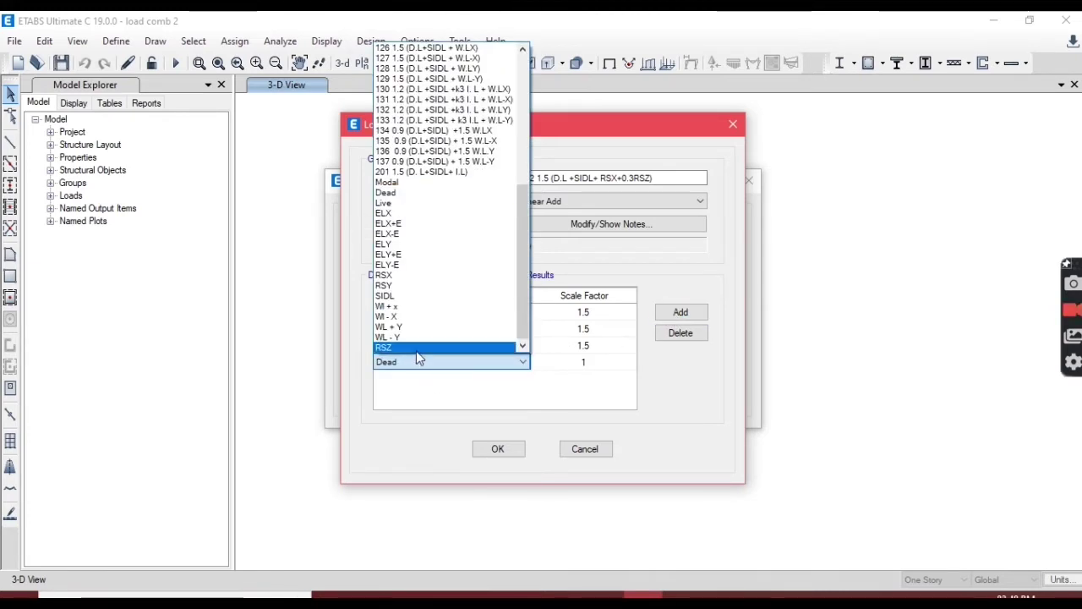
left_click(418, 348)
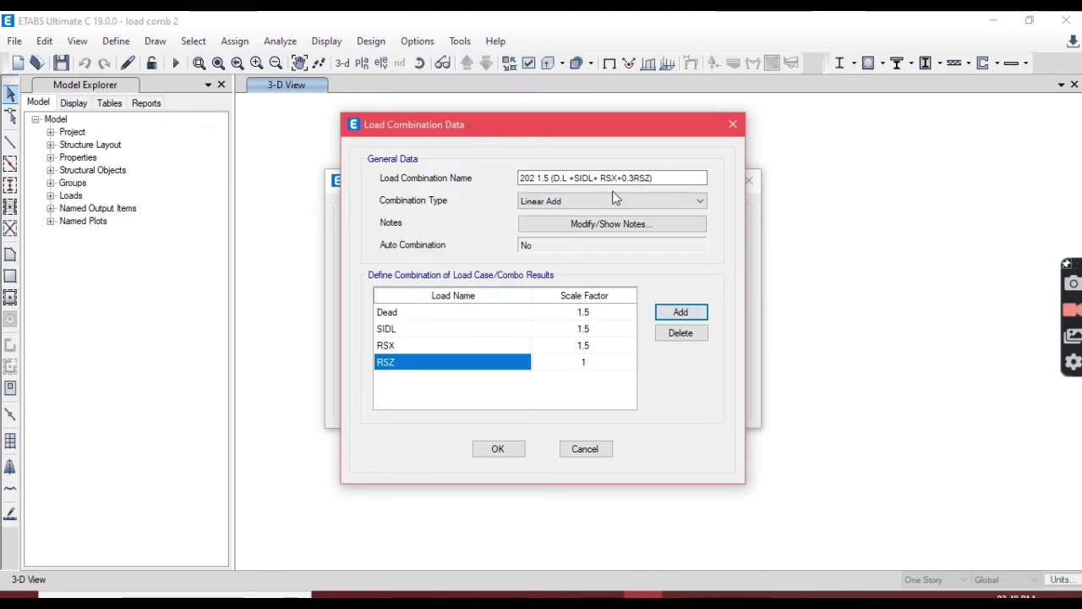
left_click(589, 366)
type("0.3")
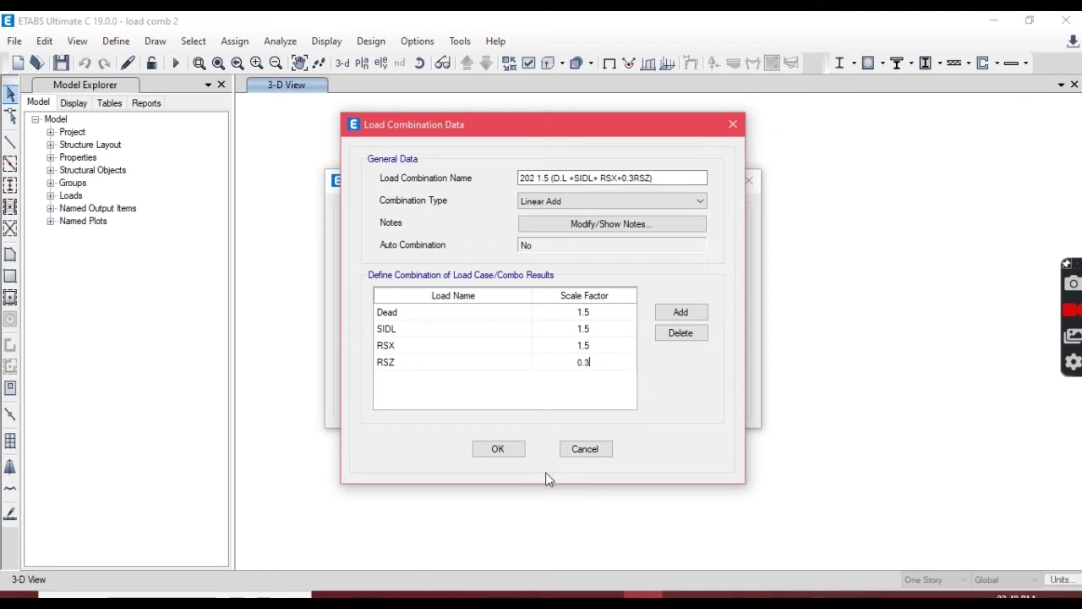
type("*1.5")
mouse_move(604, 600)
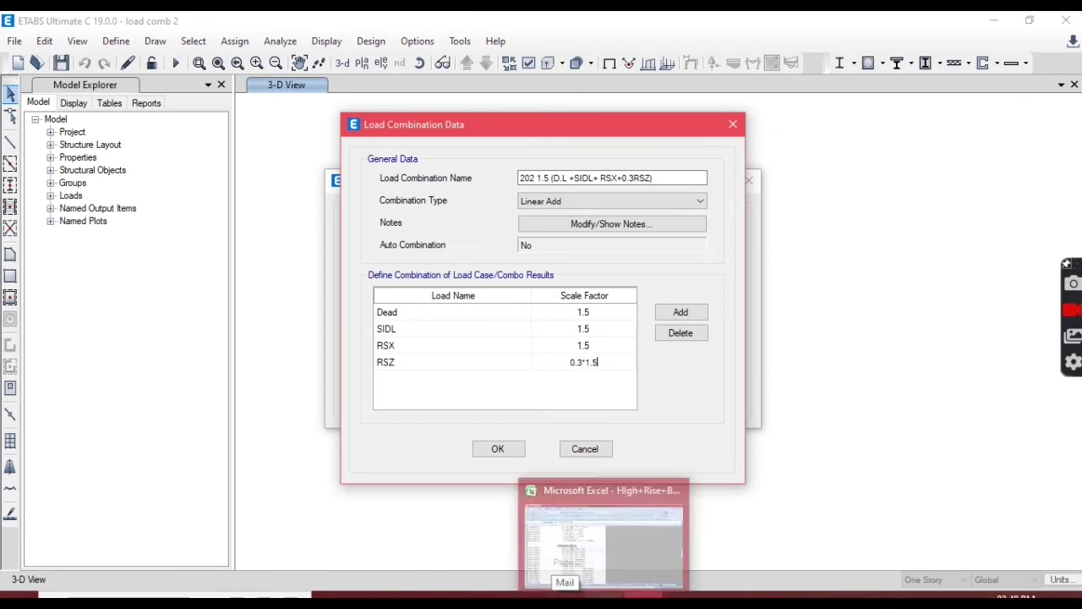
left_click(491, 348)
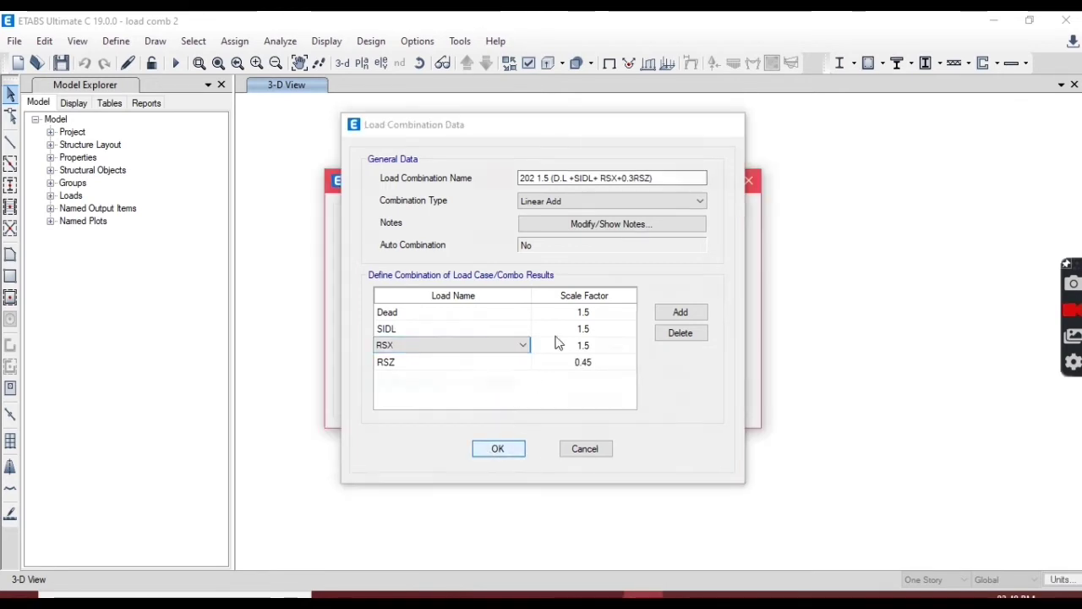
key("Return")
Step: Add a copy of combination 202 and copy the LOAD COMB 203 expression from C72 in Excel
left_click(684, 267)
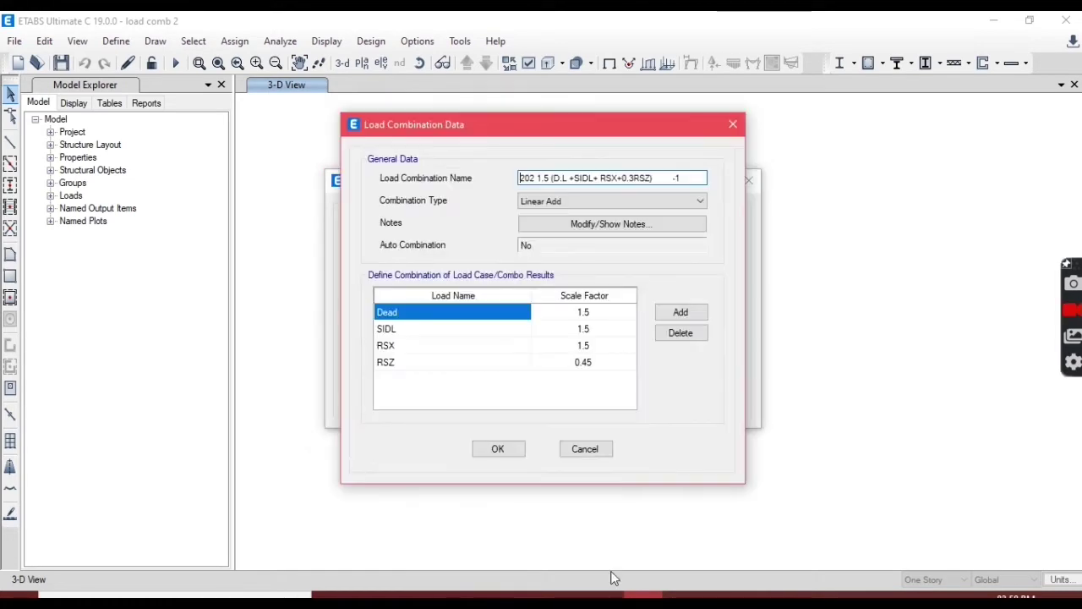
left_click(603, 598)
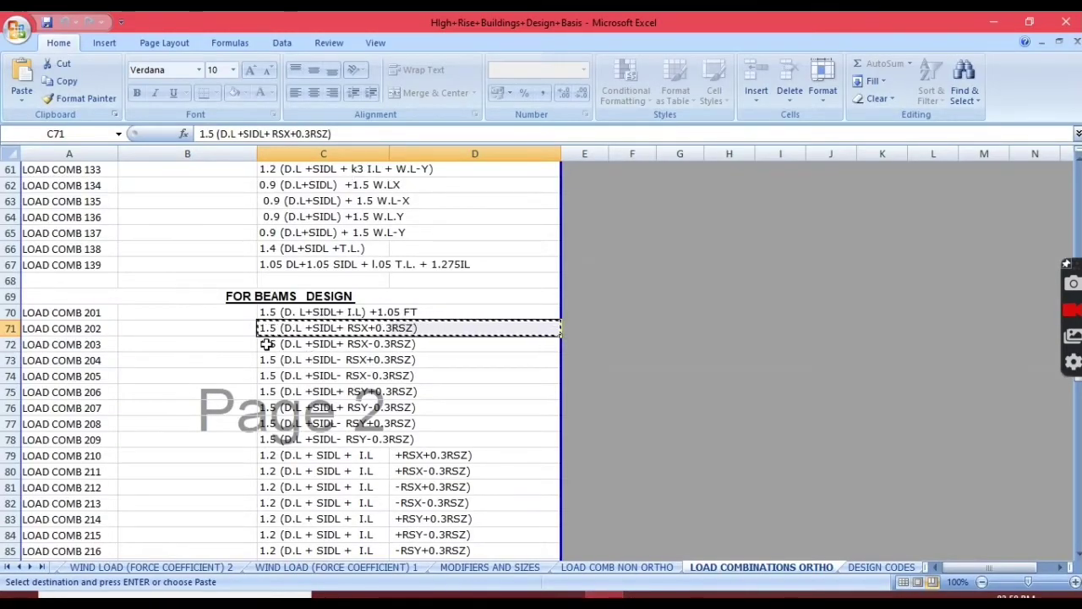
left_click_drag(267, 344, 416, 345)
key("ctrl+c")
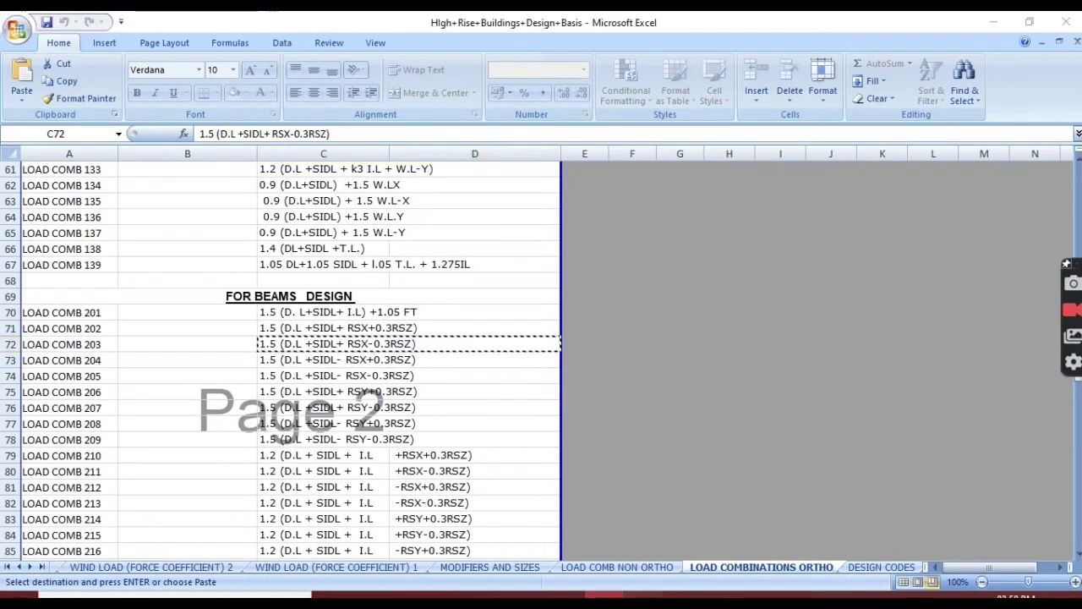
Step: Switch back to ETABS and rename the copied combination "203 1.5 (D.L +SIDL+ RSX-0.3RSZ)"
key("alt+Tab")
left_click(577, 178)
left_click_drag(657, 180, 536, 182)
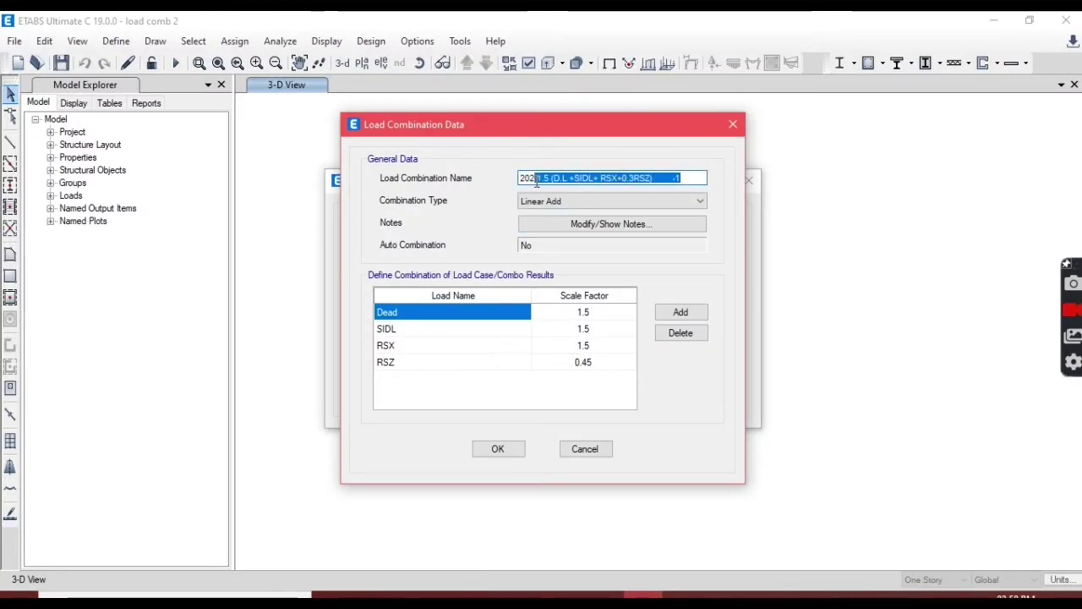
type("3")
key("ctrl+v")
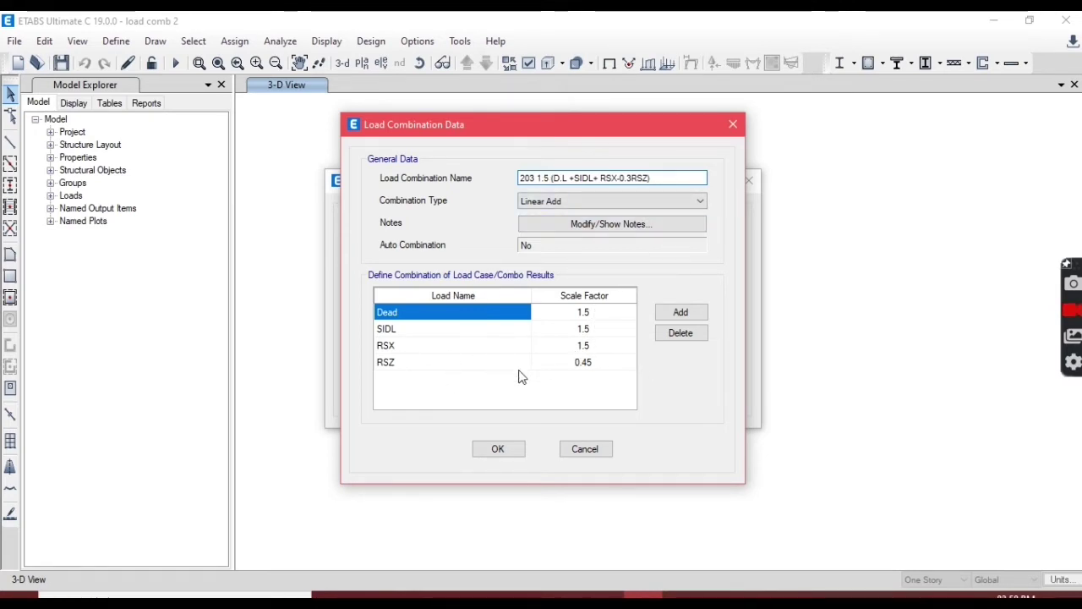
Step: Set the RSZ scale factor in combination 203 to -0.45 and accept the combination
left_click(579, 367)
left_click(576, 362)
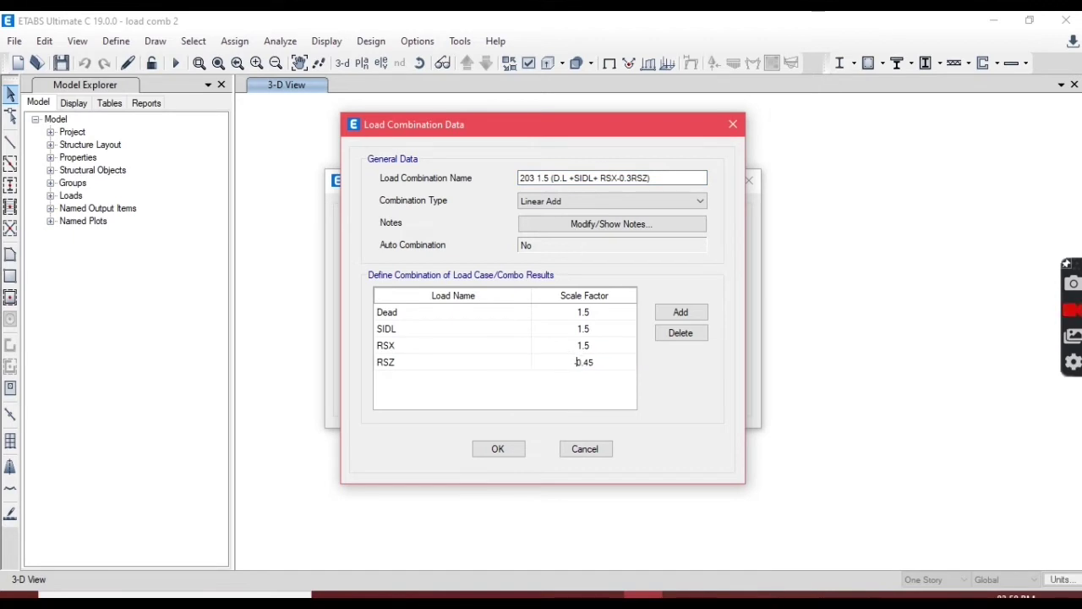
type("-")
left_click(500, 451)
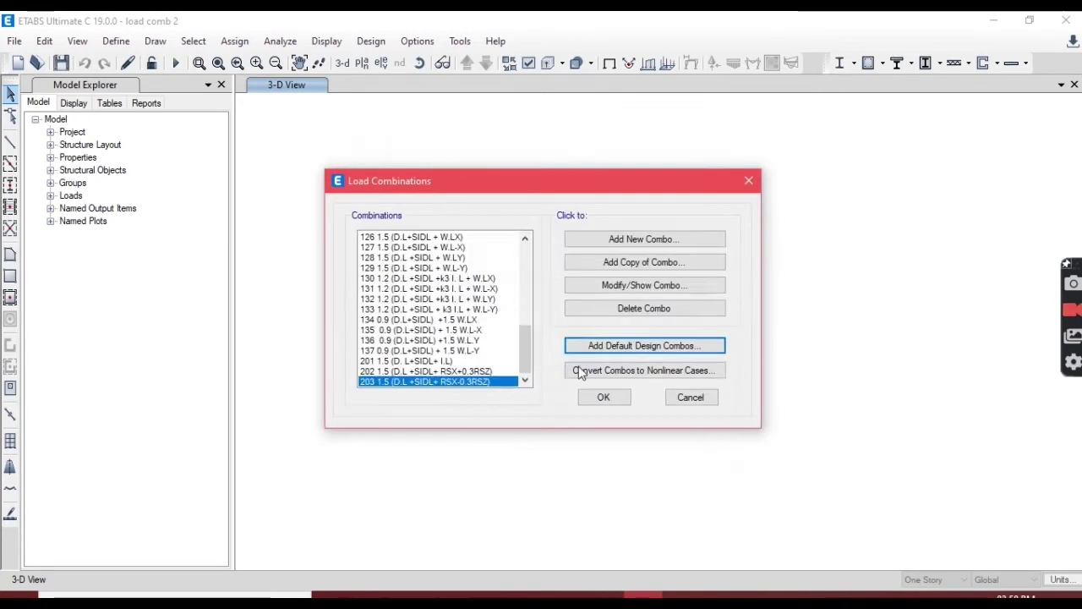
Step: Add a copy of combination 203 and copy the LOAD COMB 204 expression "1.5 (D.L +SIDL- RSX+0.3RSZ)" from C73 in Excel
left_click(643, 261)
left_click(624, 595)
left_click(278, 362)
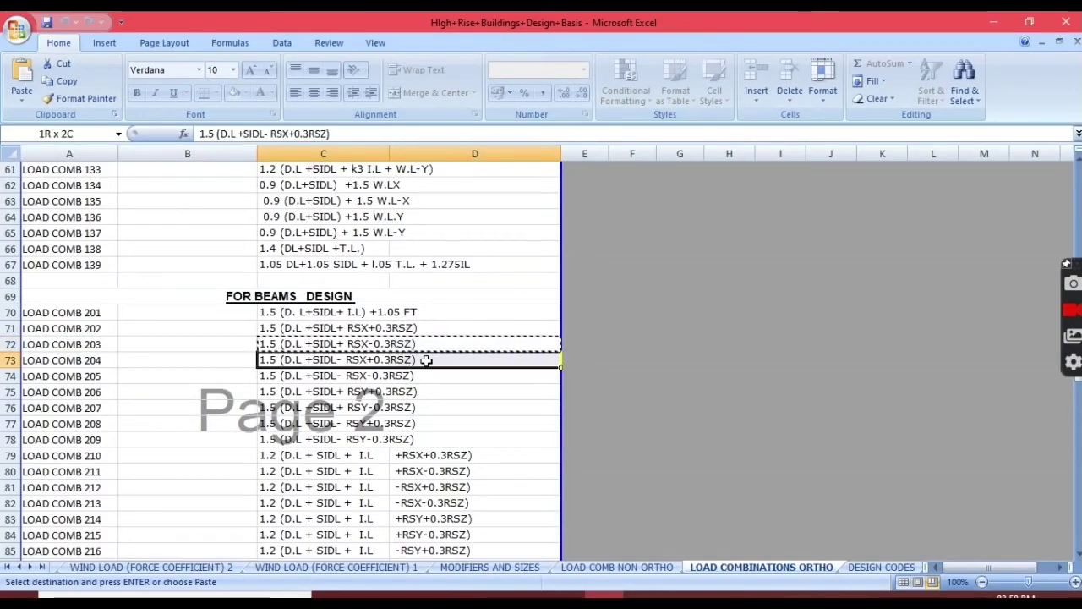
key("ctrl+c")
Step: Switch back to ETABS and rename the copied combination "204 1.5 (D.L +SIDL- RSX+0.3RSZ)"
left_click(644, 595)
left_click_drag(628, 177, 548, 177)
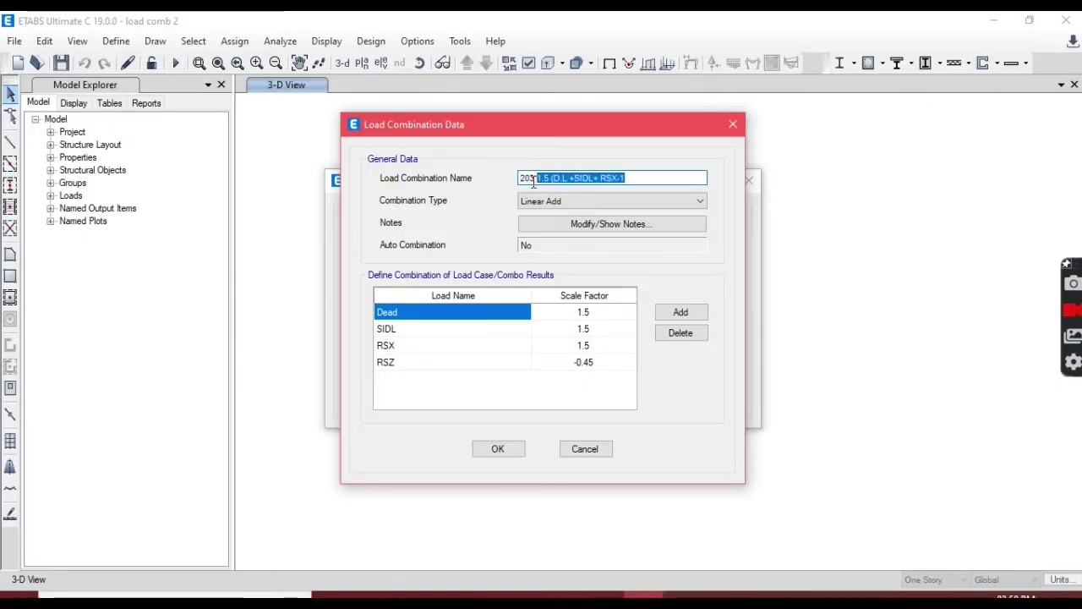
key("BackSpace")
key("BackSpace")
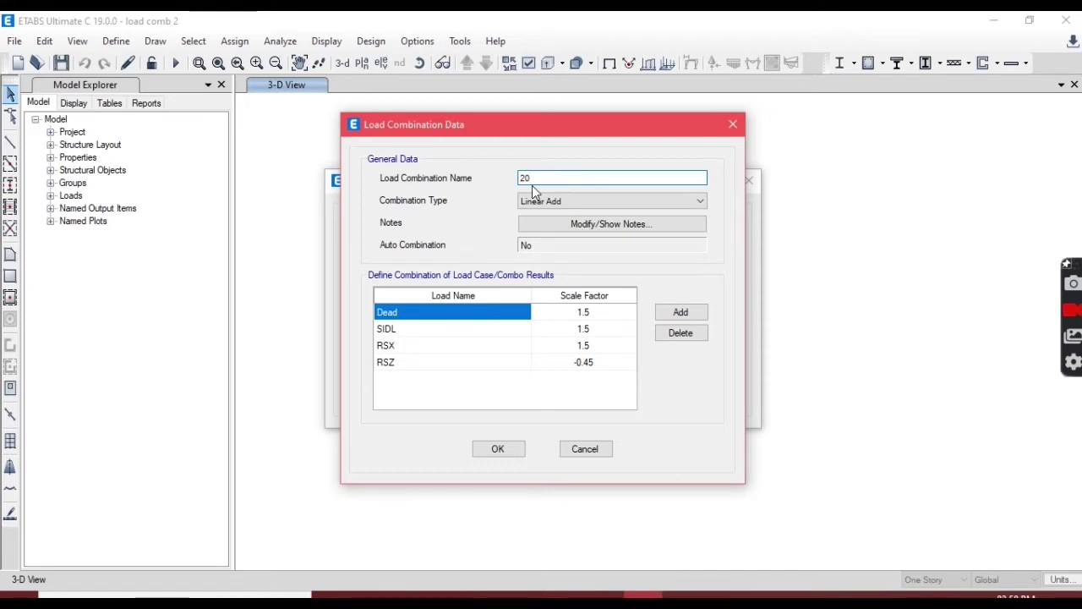
type("4")
key("ctrl+v")
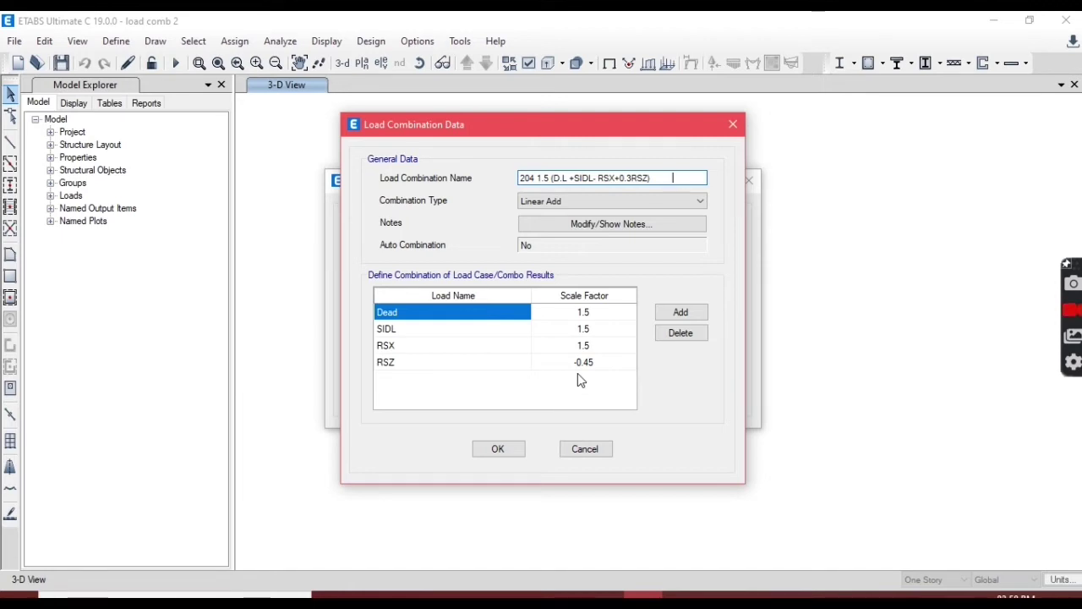
Step: Set the scale factors in combination 204 to -1.5 for RSX and 0.45 for RSZ, and accept the combination
left_click(583, 347)
left_click(582, 346)
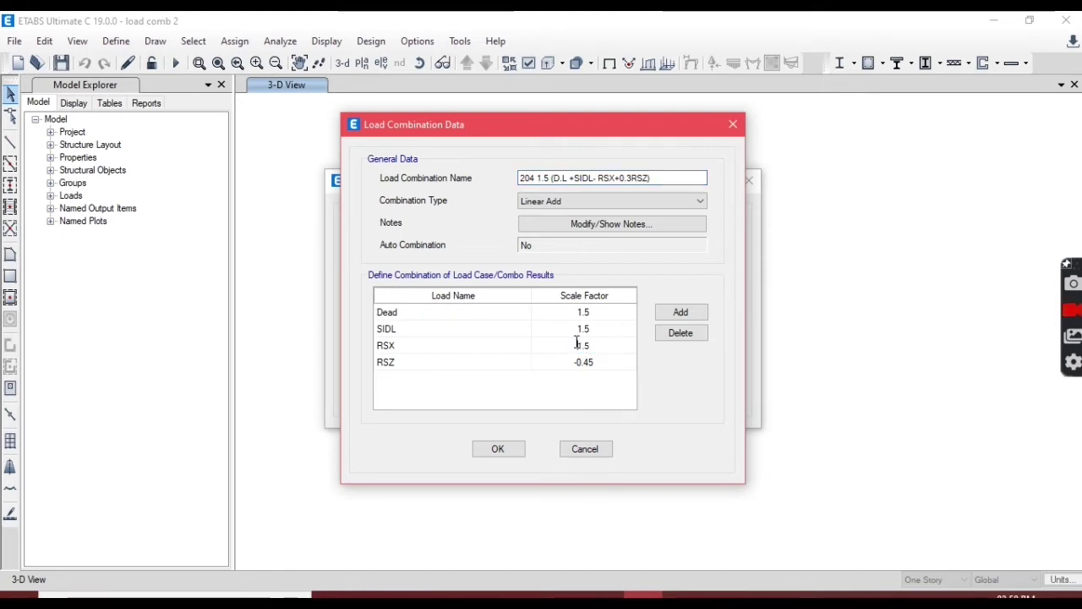
left_click(582, 361)
left_click(580, 362)
left_click(498, 449)
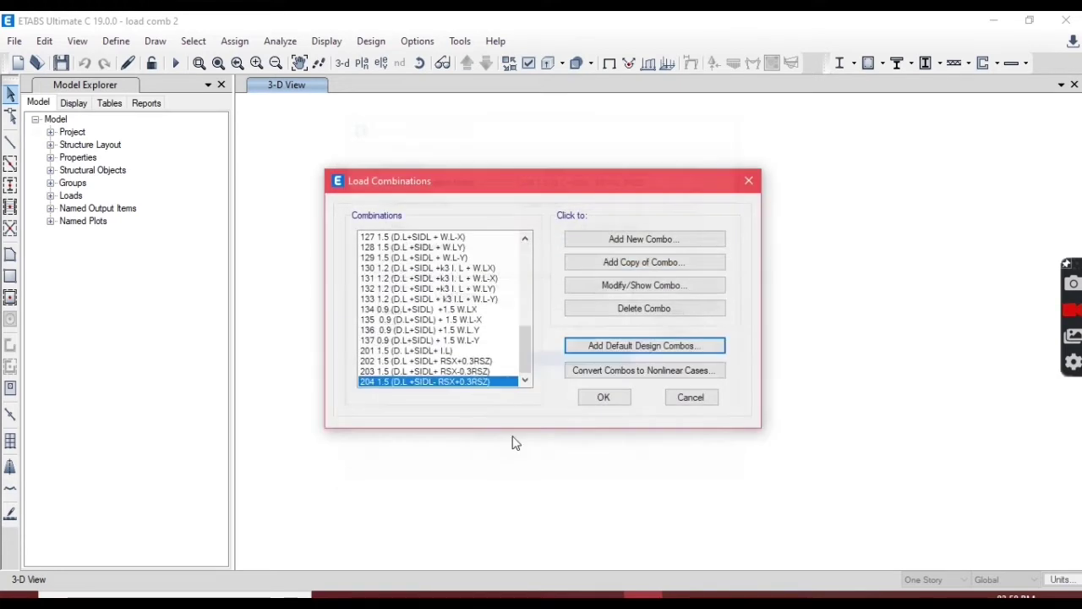
Step: Add a copy of combination 204 and copy the LOAD COMB 205 expression "1.5 (D.L +SIDL- RSX-0.3RSZ)" from C74 in Excel
left_click(632, 263)
key("alt+Tab")
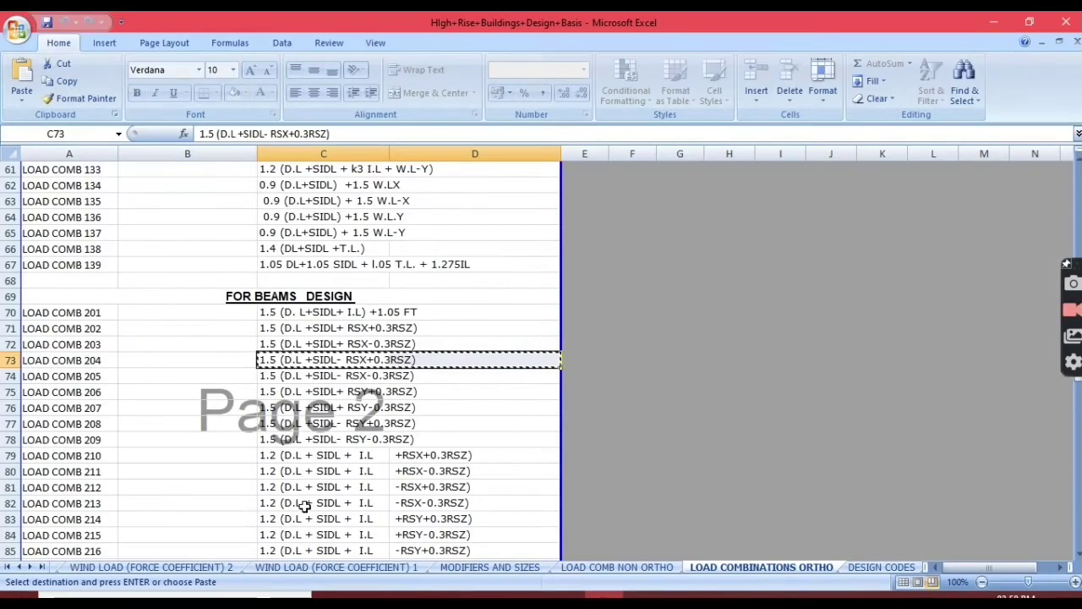
left_click(279, 374)
key("ctrl+c")
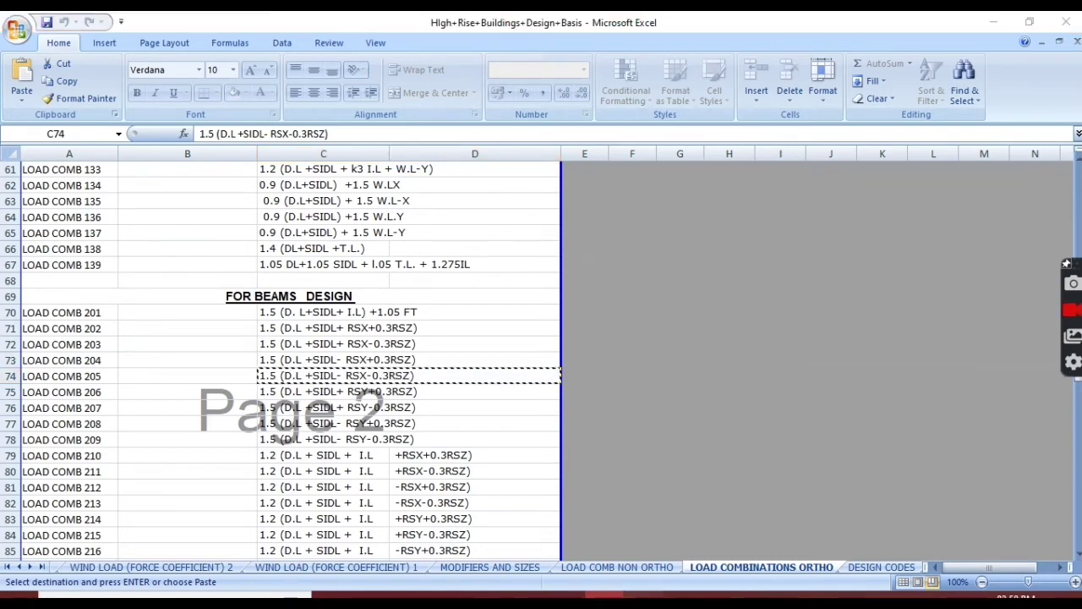
Step: Switch back to ETABS and rename the copied combination "205 1.5 (D.L +SIDL- RSX-0.3RSZ)"
key("alt+Tab")
left_click(619, 180)
left_click_drag(619, 179, 526, 182)
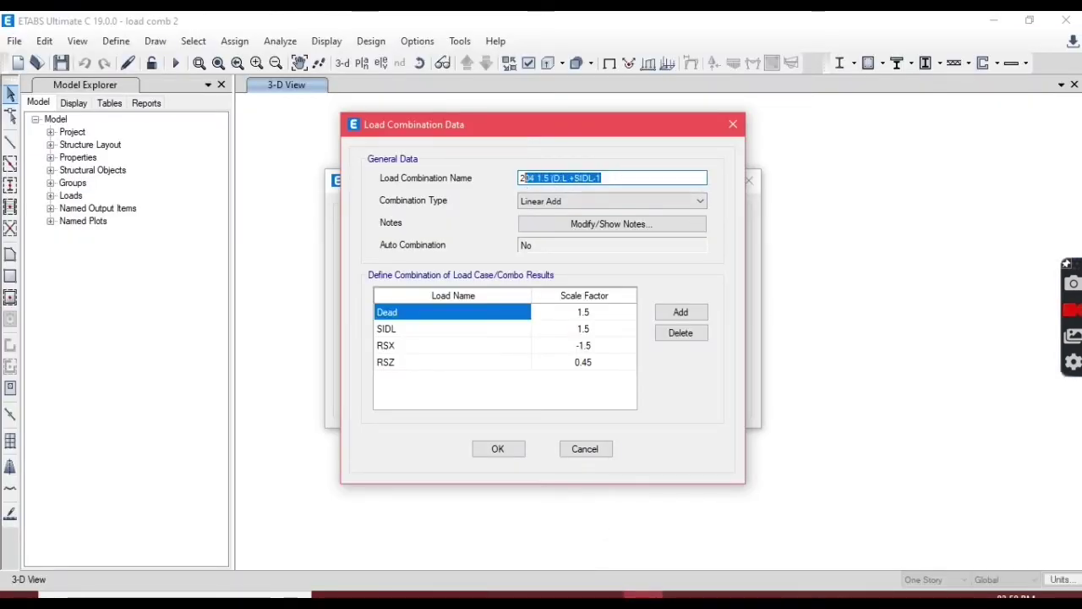
type("05")
key("ctrl+v")
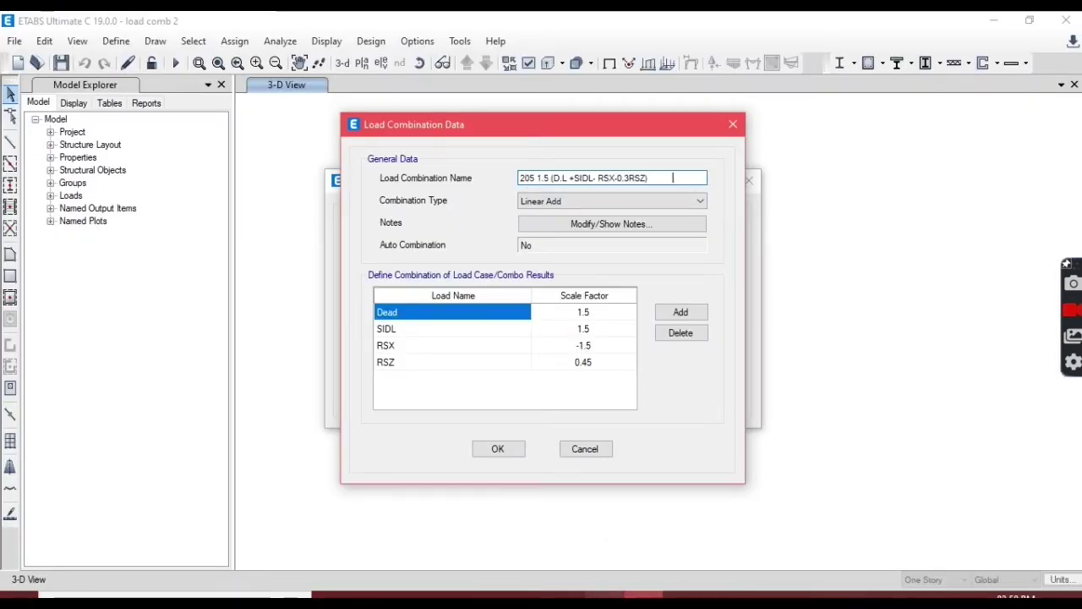
Step: Set the RSZ scale factor in combination 205 to -0.45 and accept the combination
left_click(575, 363)
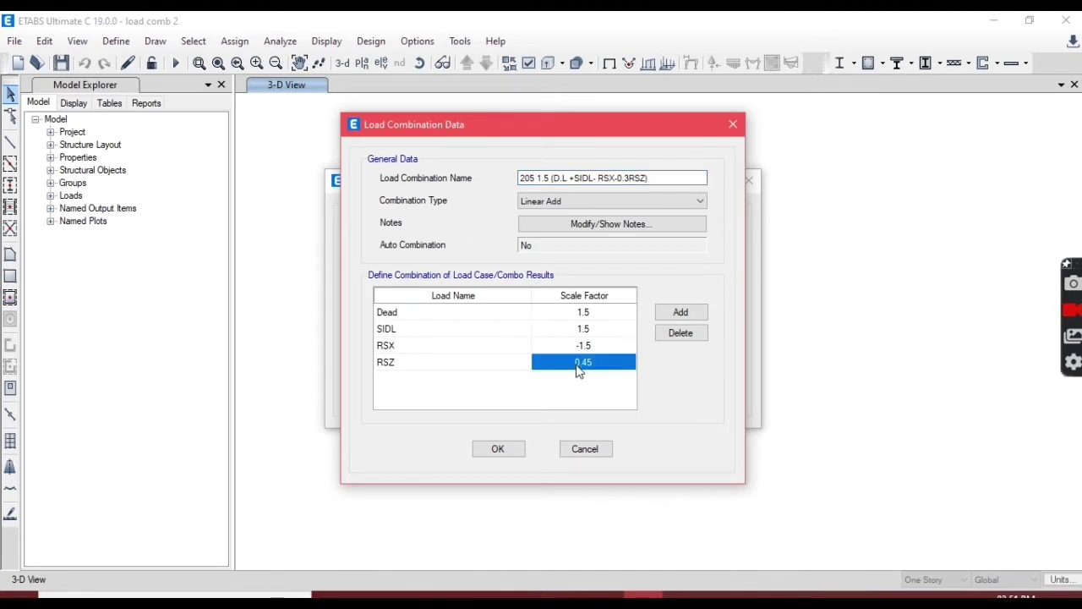
left_click(577, 365)
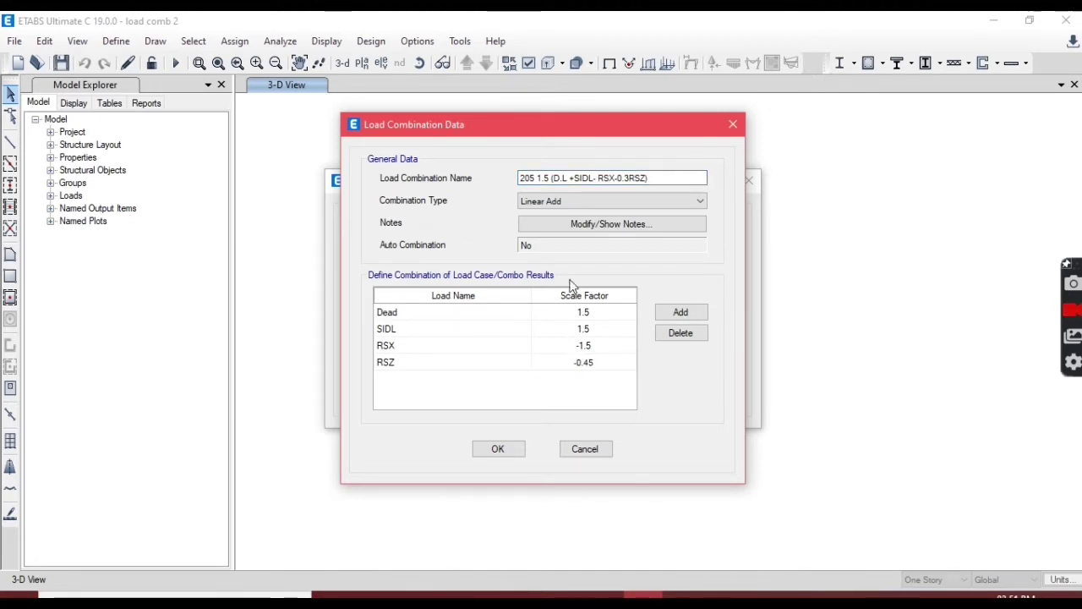
left_click(510, 453)
Step: Add a copy of combination 205 and copy the LOAD COMB 206 expression "1.5 (D.L +SIDL+ RSY+0.3RSZ)" from C75 in Excel
left_click(647, 262)
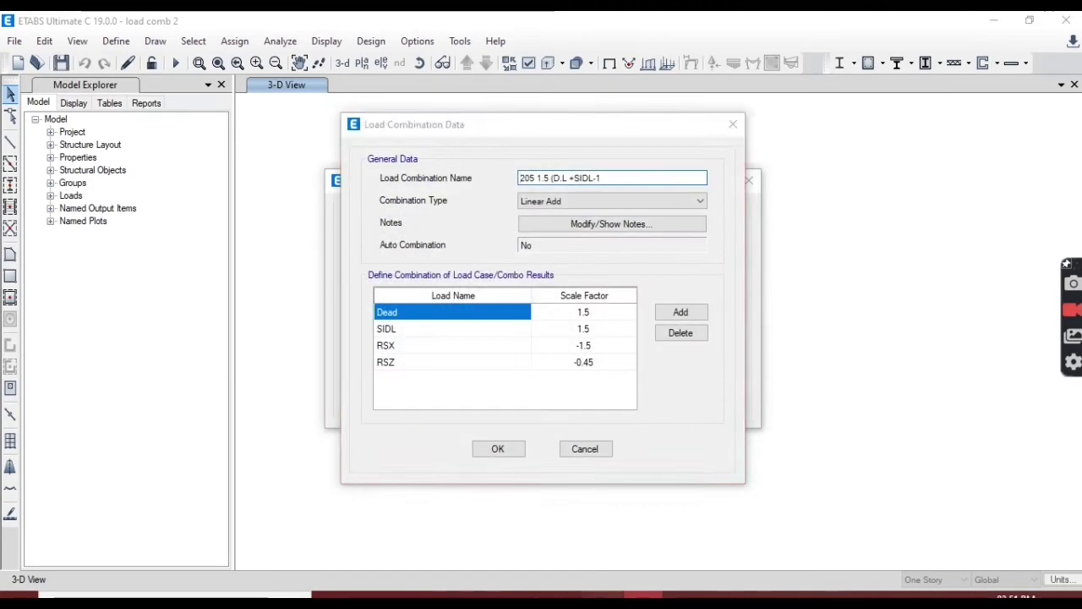
key("alt+Tab")
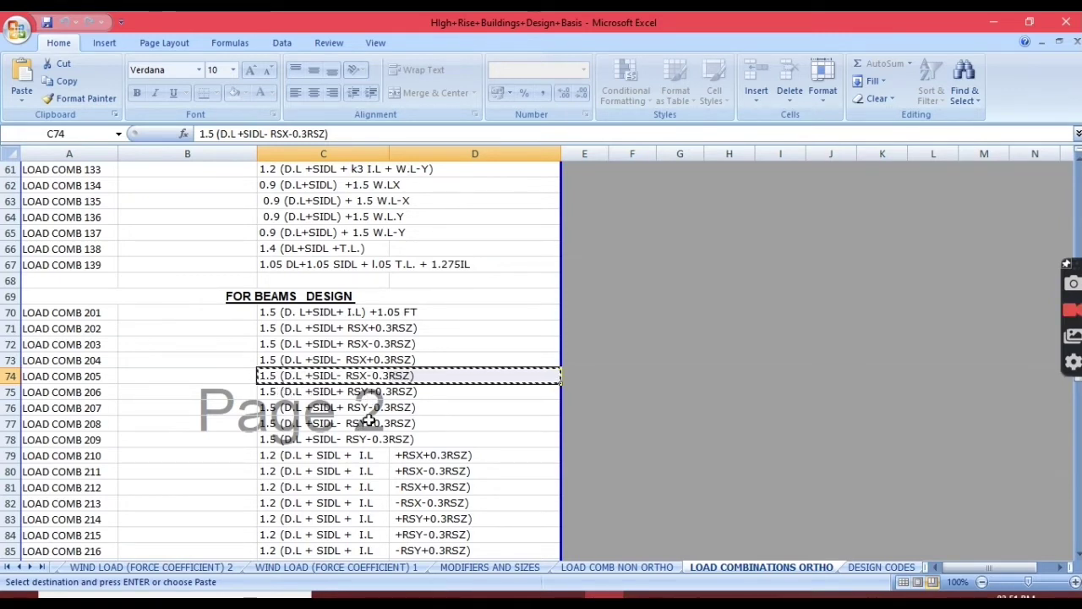
left_click(282, 393)
key("ctrl+c")
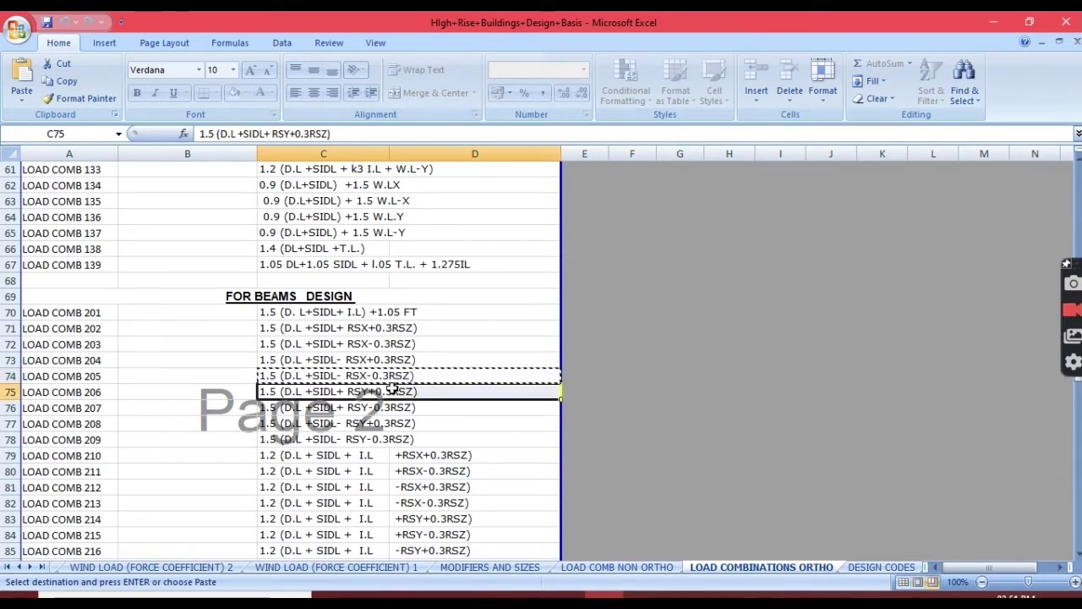
Step: Switch back to ETABS and rename the copied combination "206 1.5 (D.L +SIDL+ RSY+0.3RSZ)"
key("alt+Tab")
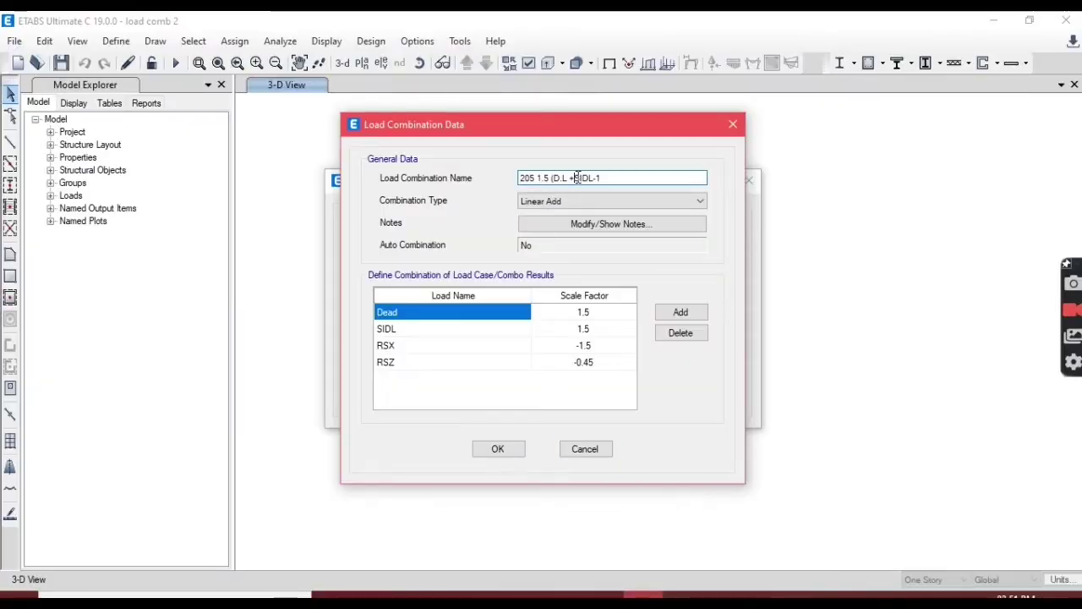
left_click_drag(628, 180, 531, 180)
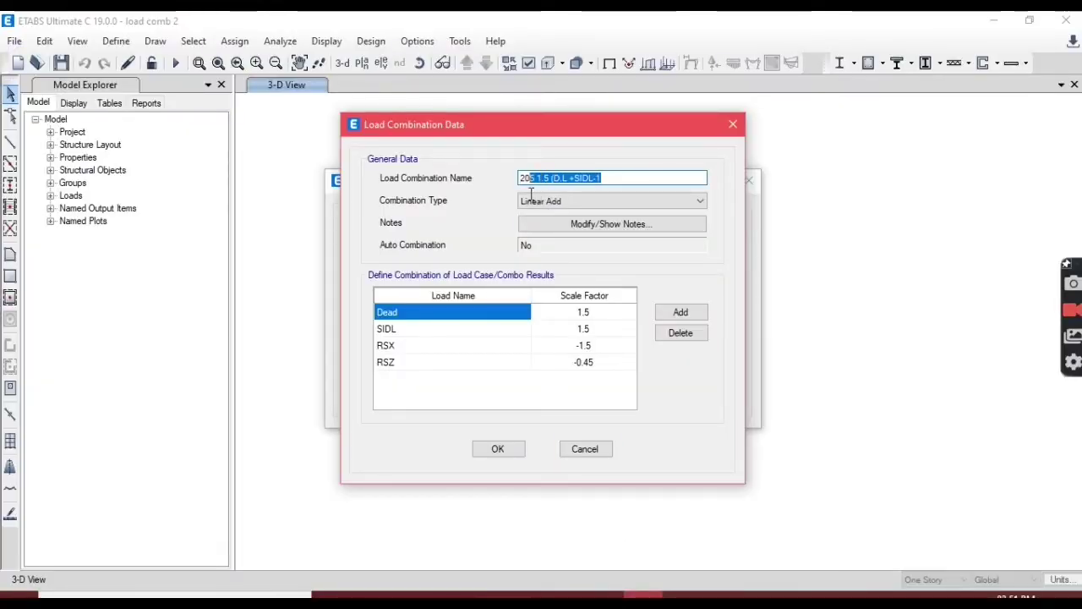
type("6")
key("ctrl+v")
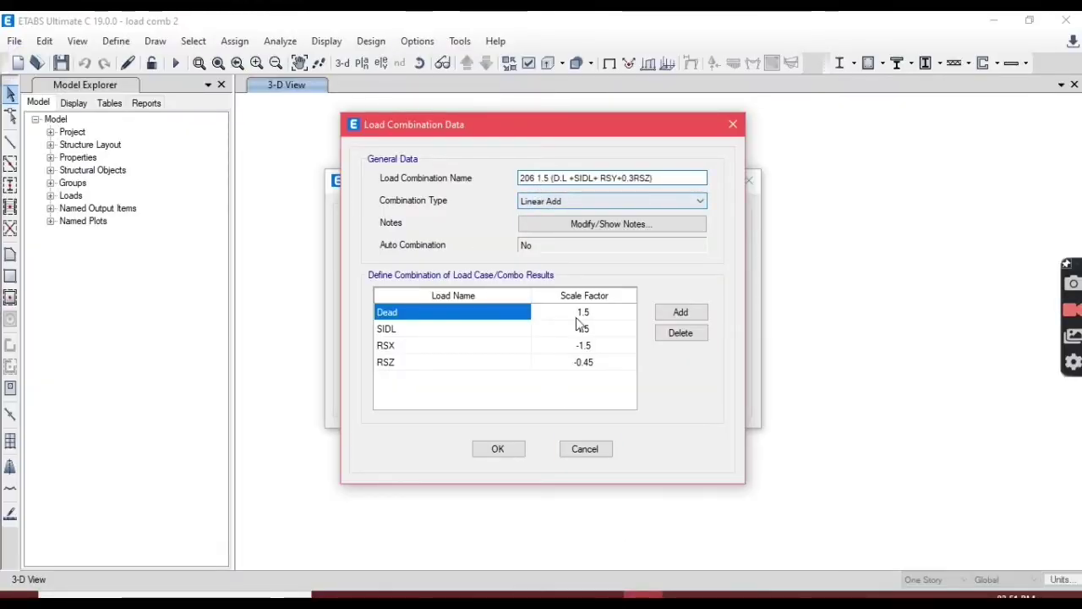
Step: Replace the RSX load case in combination 206 with RSY and set its scale factor to 1.5
left_click(487, 355)
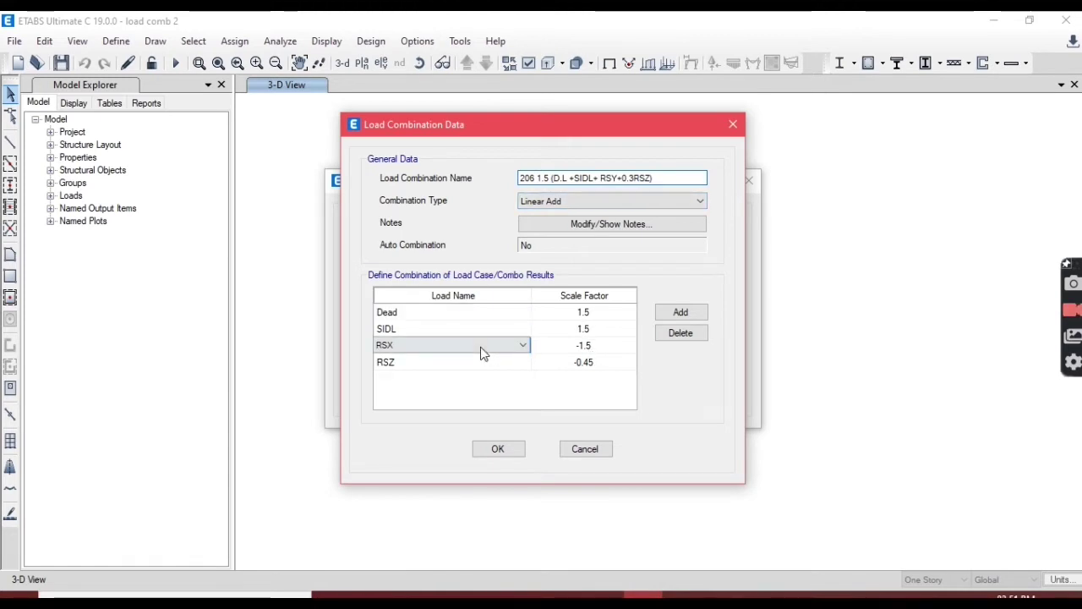
left_click(514, 345)
left_click(526, 268)
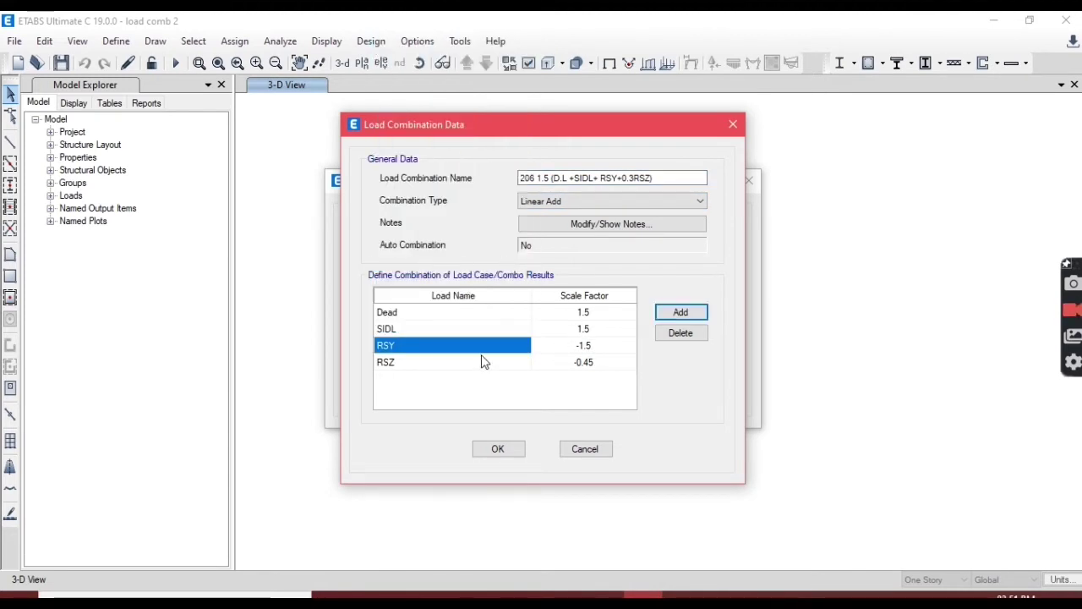
left_click(589, 346)
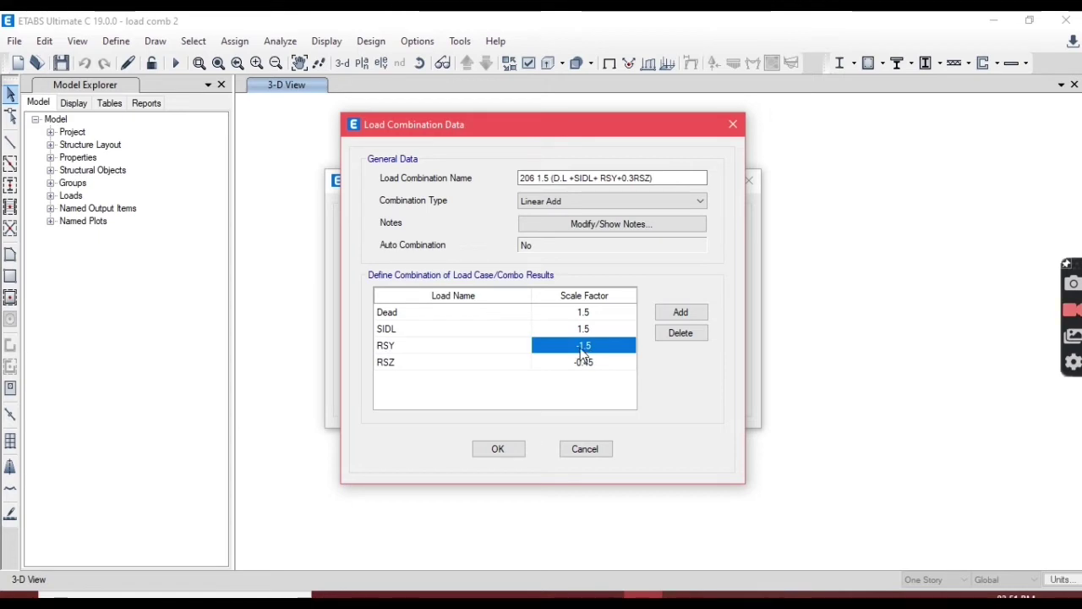
left_click(585, 348)
Step: Set the RSZ scale factor in combination 206 to 0.45 and accept the combination
left_click(580, 365)
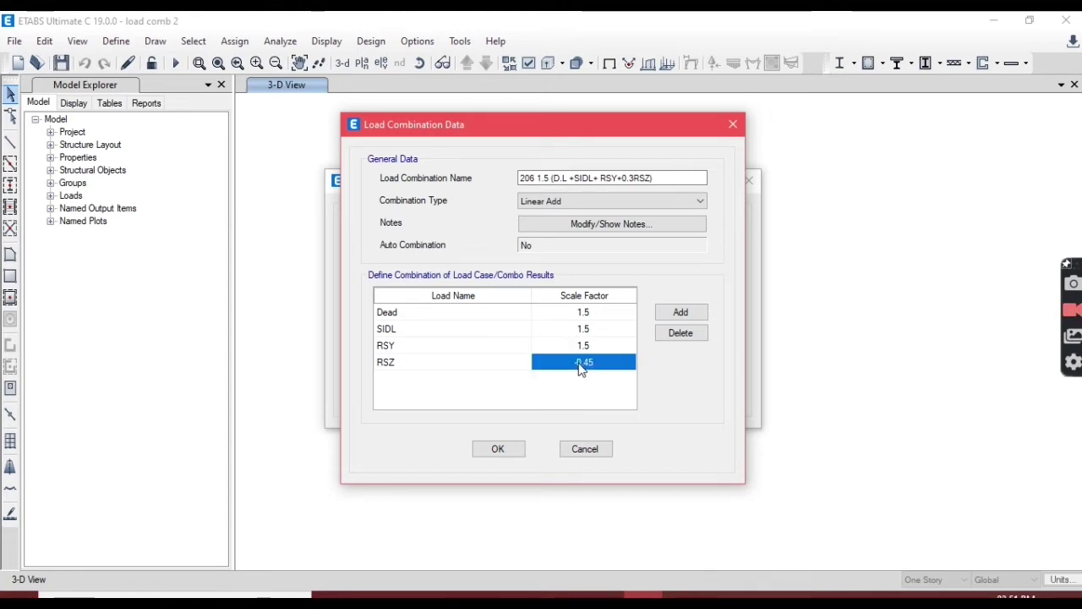
left_click(579, 361)
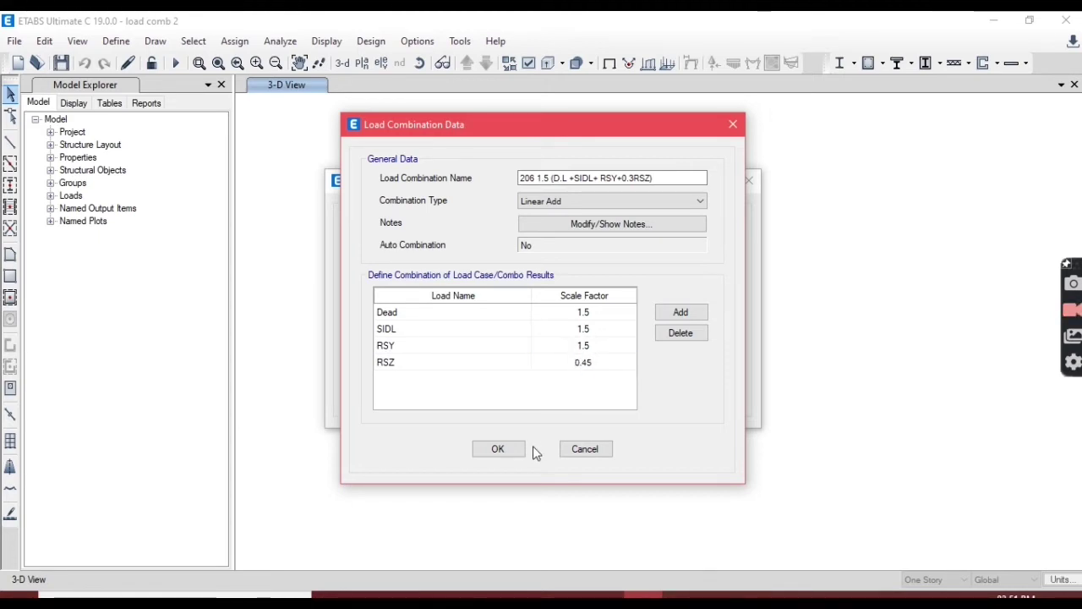
left_click(563, 357)
key("Return")
Step: Add a copy of combination 206 and copy the LOAD COMB 207 expression "1.5 (D.L +SIDL+ RSY-0.3RSZ)" from C76 in Excel
left_click(643, 264)
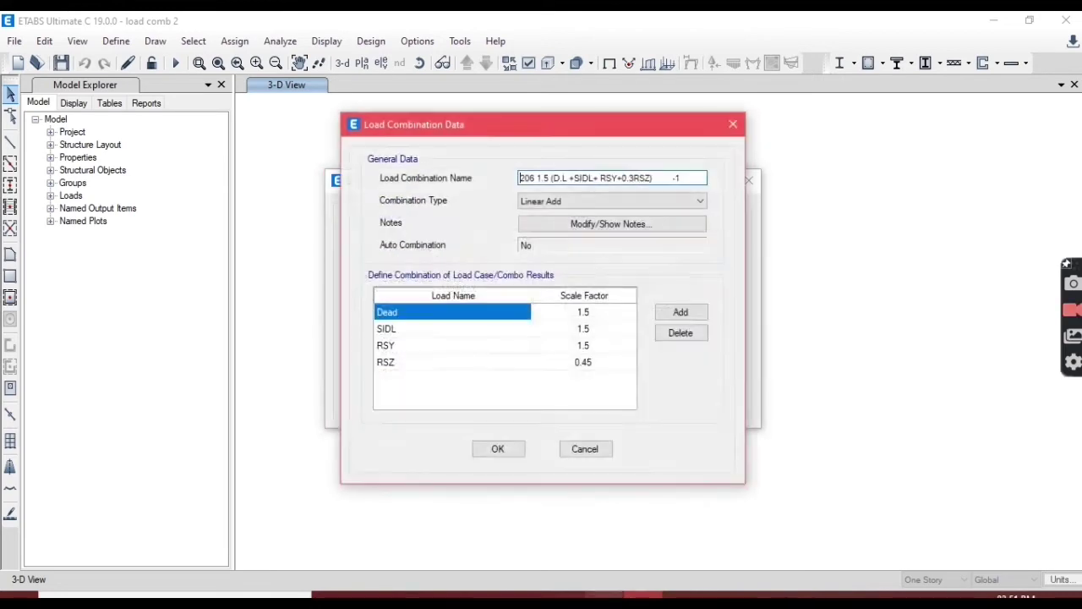
key("alt+Tab")
left_click_drag(338, 407, 398, 414)
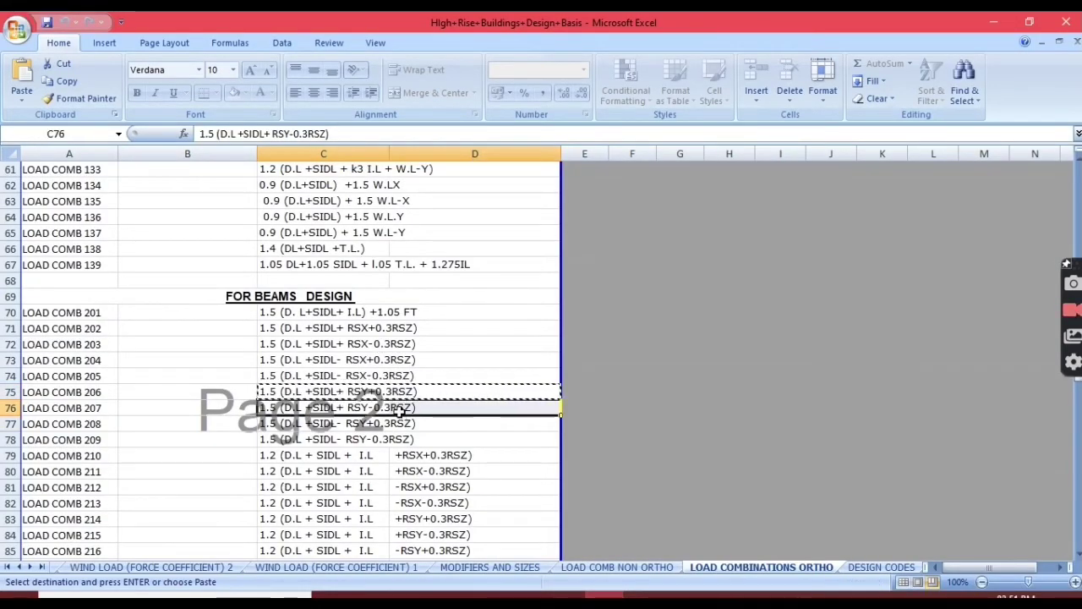
Step: Switch back to ETABS and rename the copied combination "207 1.5 (D.L +SIDL+ RSY-0.3RSZ)"
left_click(642, 596)
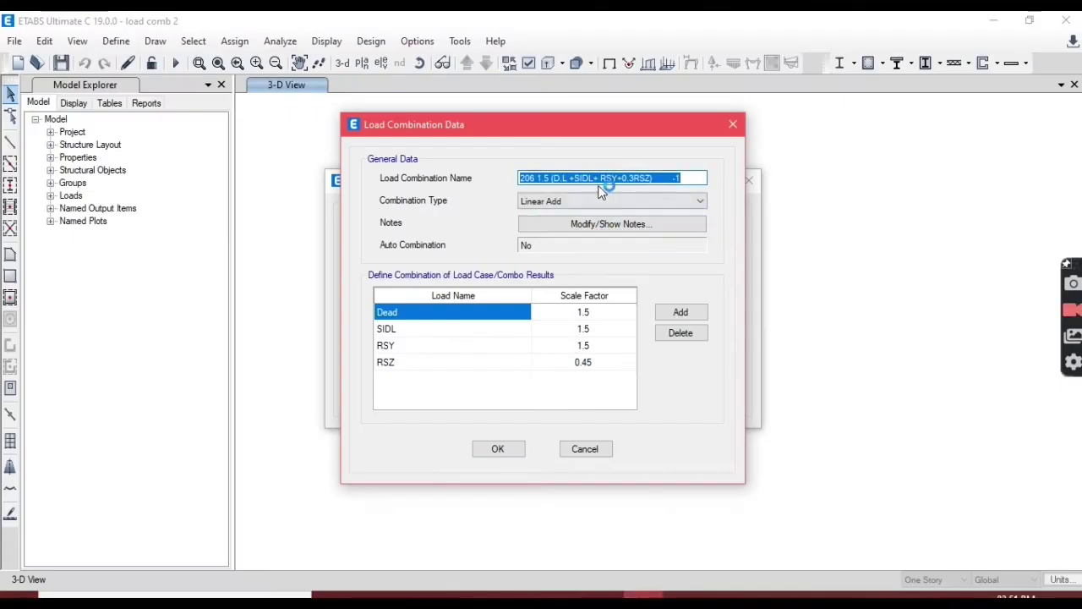
left_click(694, 177)
left_click_drag(693, 178, 508, 175)
type("207")
type("1.5 (D.L +SIDL+ RSY-0.3RSZ)")
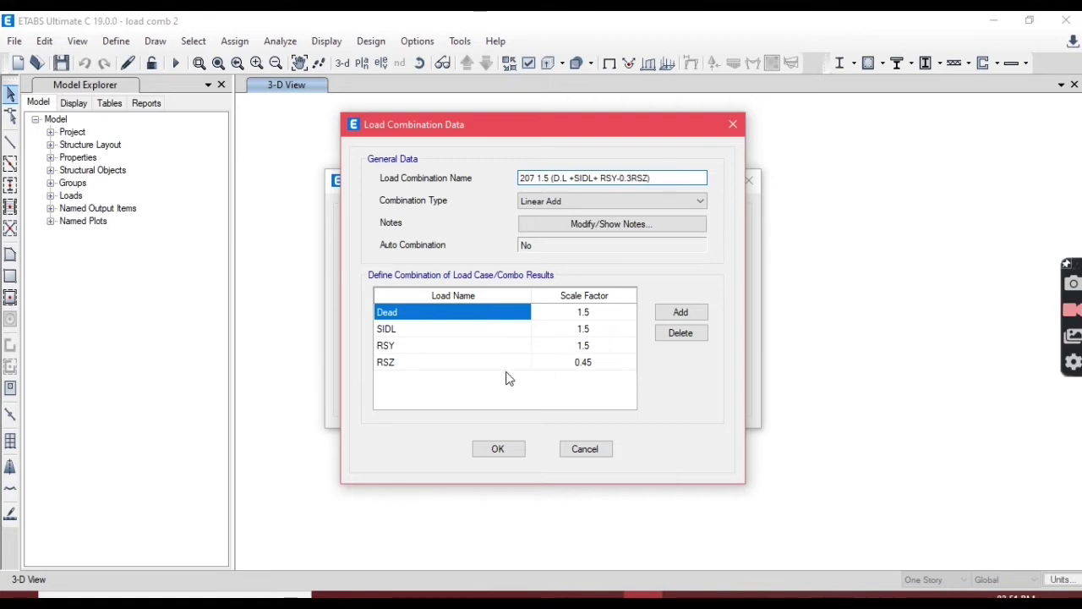
Step: Set the RSZ scale factor in combination 207 to -0.45 and accept the combination
left_click(580, 365)
left_click(577, 362)
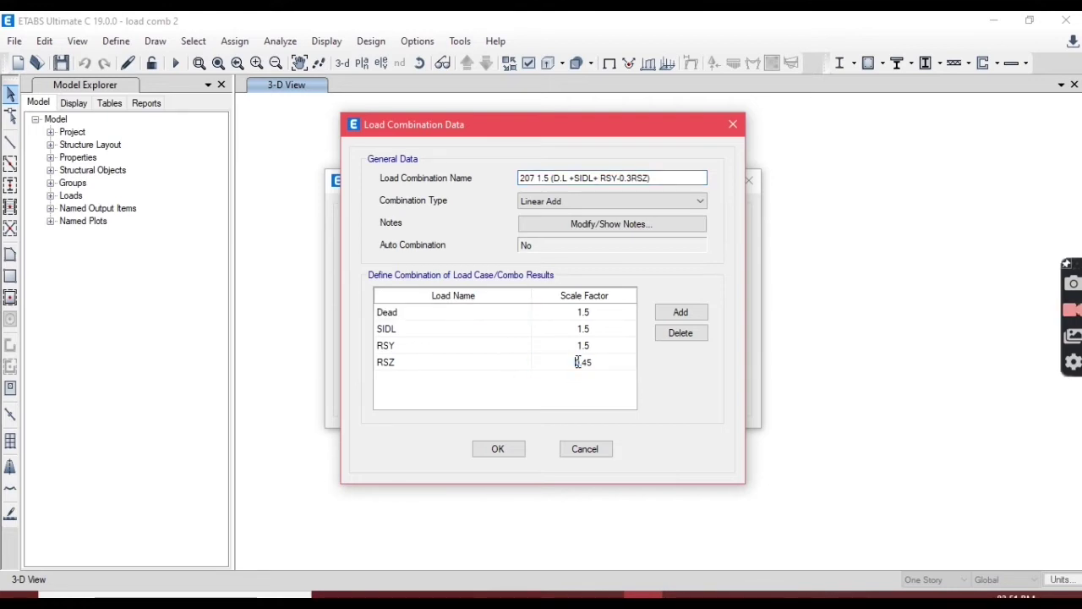
left_click(495, 449)
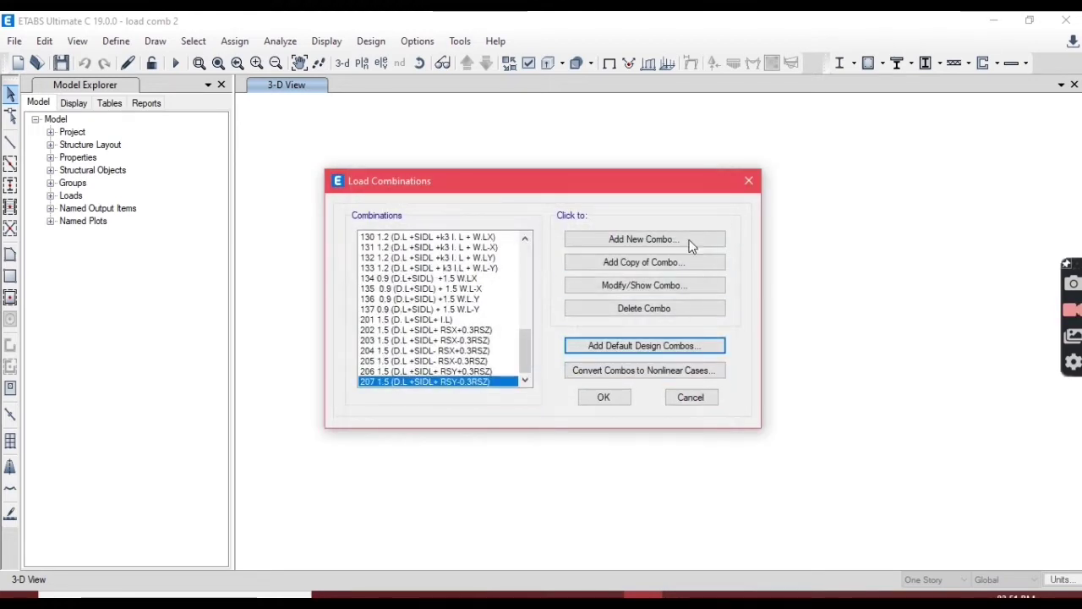
Step: Add a copy of combination 207 and copy the LOAD COMB 208 expression "1.5 (D.L +SIDL- RSY+0.3RSZ)" from C77 in Excel
left_click(688, 262)
key("alt+Tab")
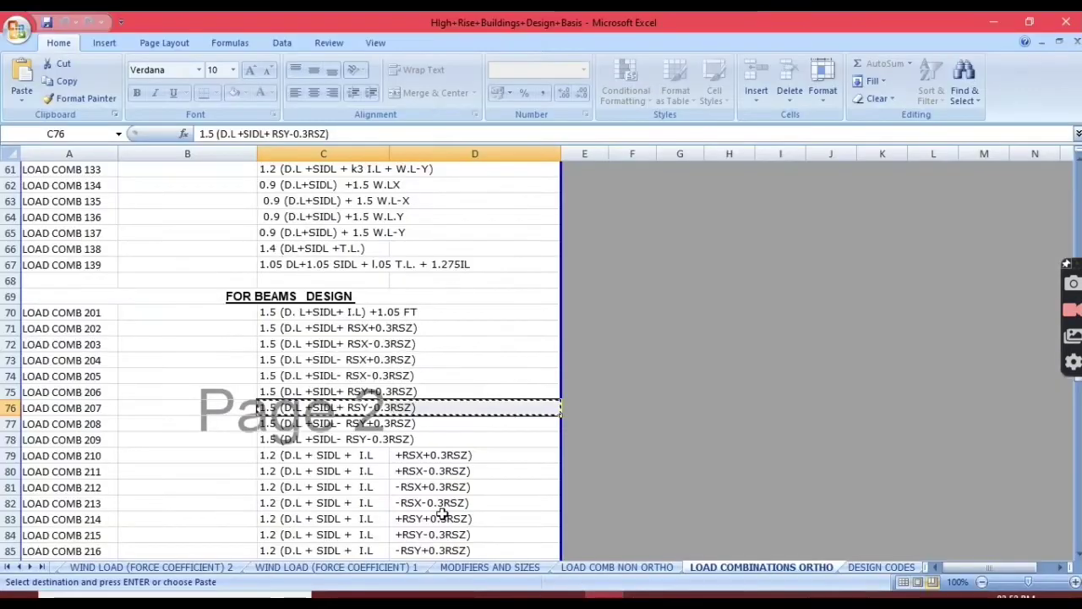
left_click(309, 424)
key("ctrl+c")
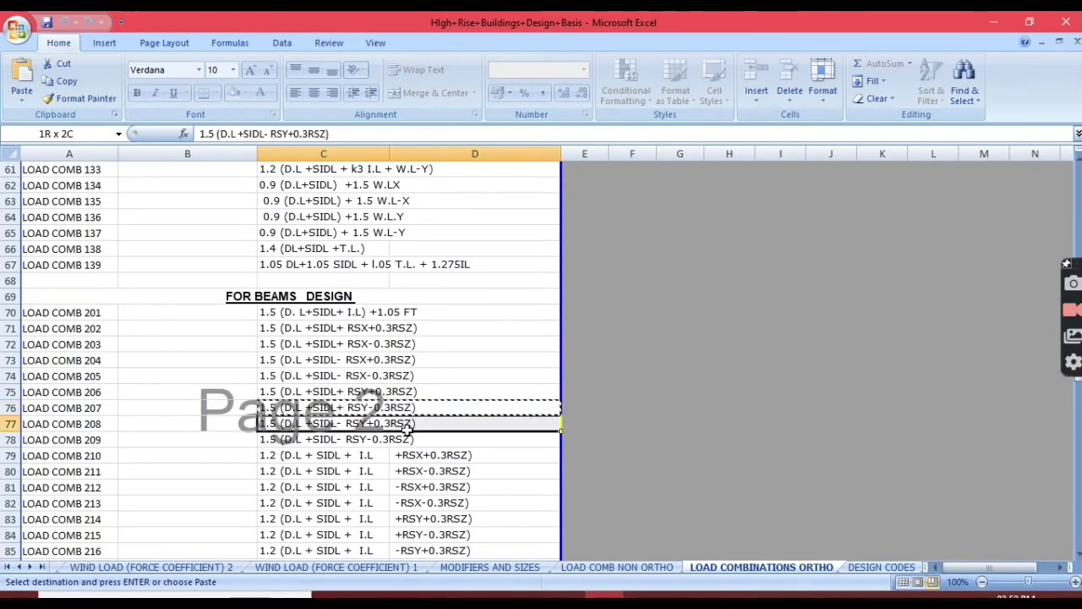
Step: Switch back to ETABS and rename the copied combination "208 1.5 (D.L +SIDL- RSY+0.3RSZ)"
key("alt+Tab")
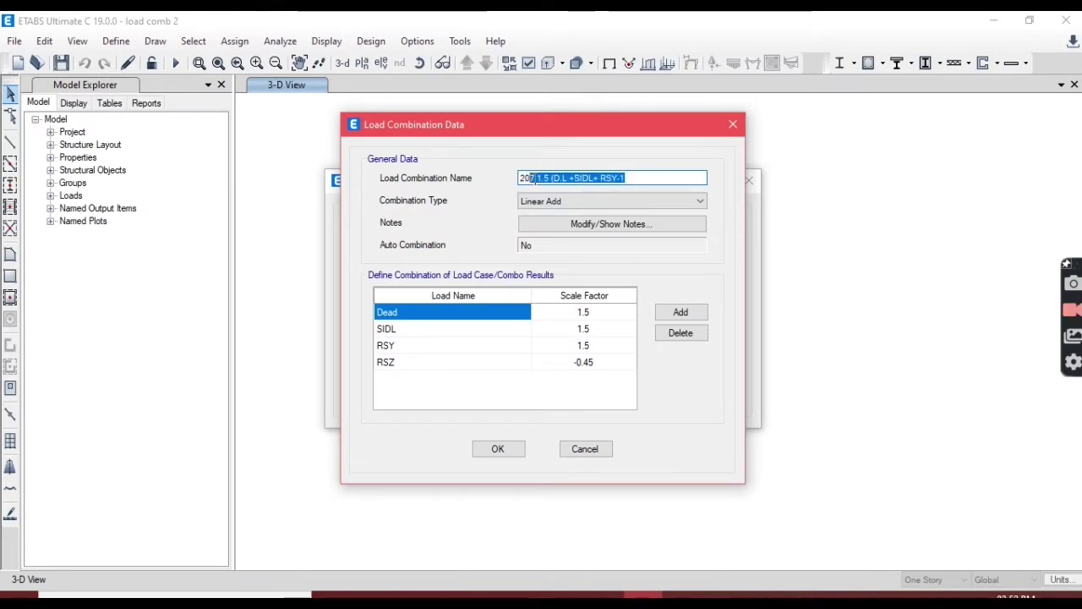
type("208")
key("ctrl+v")
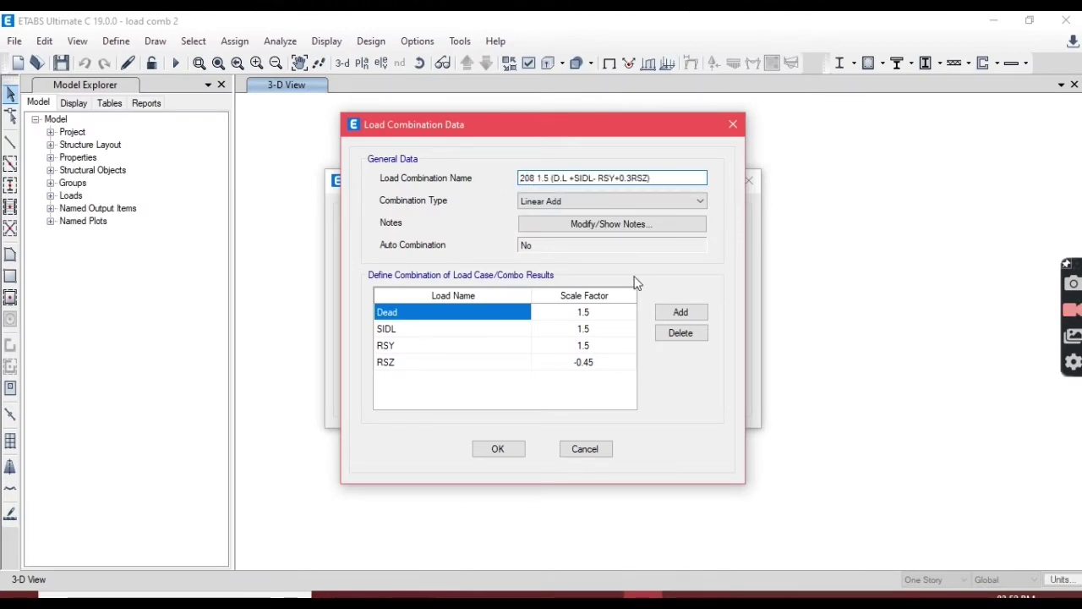
Step: Set the scale factors in combination 208 to -1.5 for RSY and 0.45 for RSZ, and accept the combination
left_click(578, 349)
left_click(578, 349)
type("-1.5")
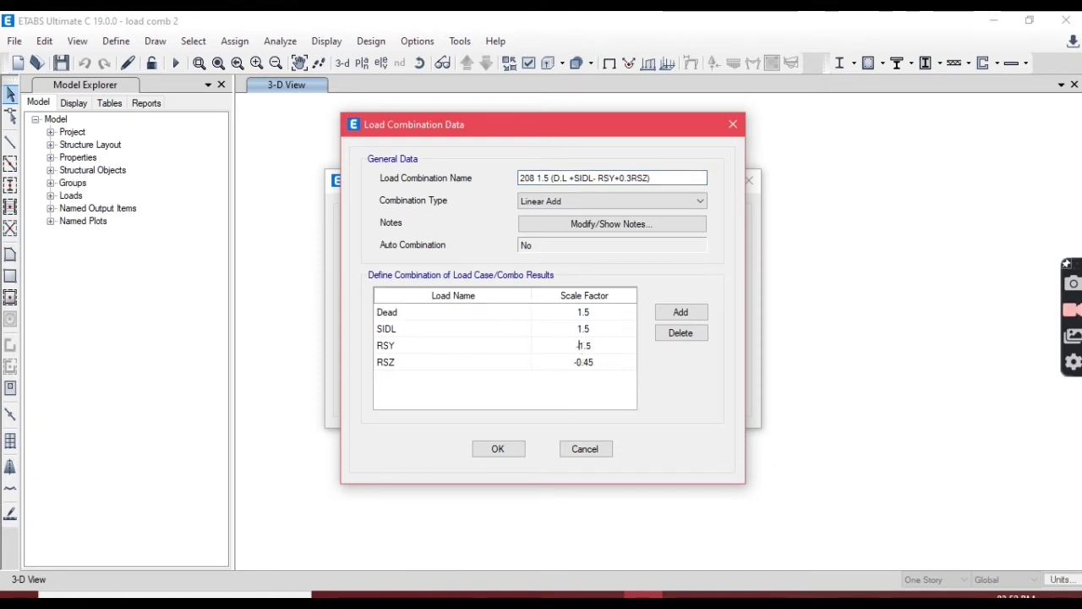
left_click(582, 362)
left_click(582, 362)
key("Delete")
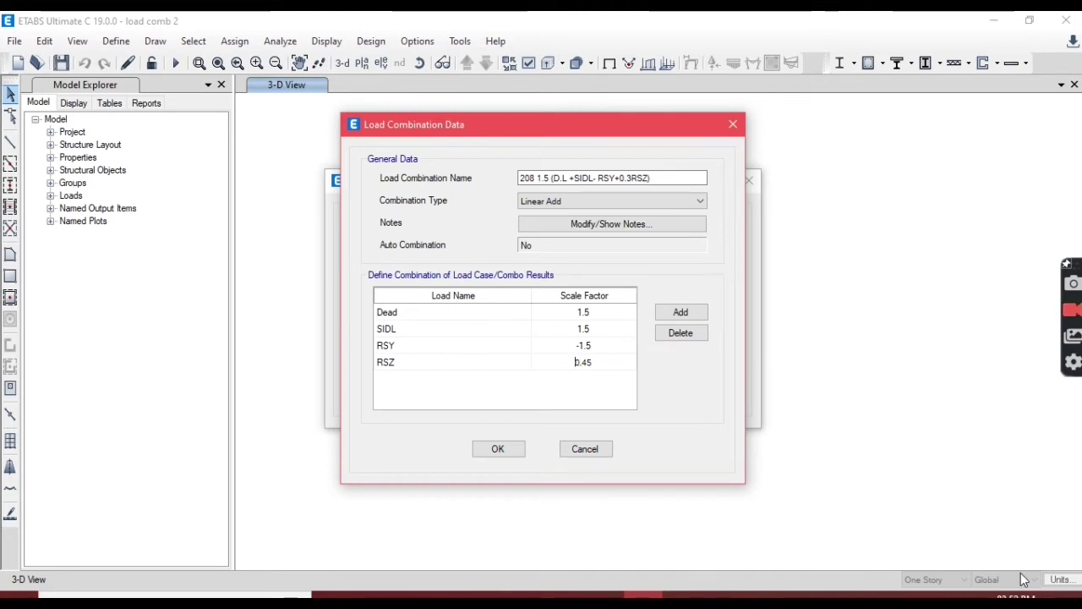
left_click(518, 455)
Step: Add a copy of combination 208 and copy the LOAD COMB 209 expression "1.5 (D.L +SIDL- RSY-0.3RSZ)" from C78 in Excel
left_click(685, 268)
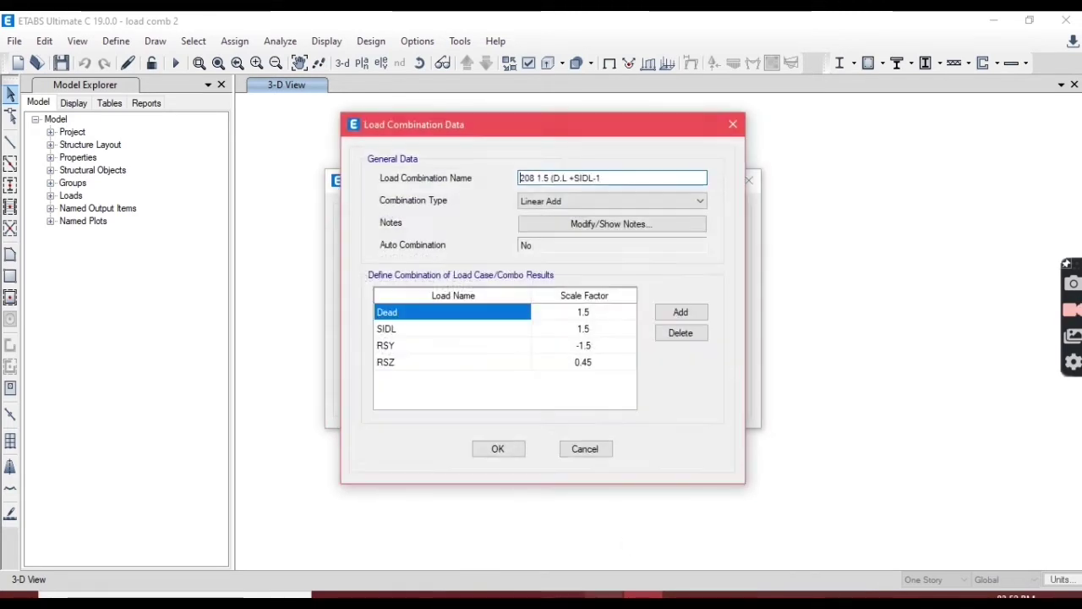
key("alt+Tab")
left_click(273, 443)
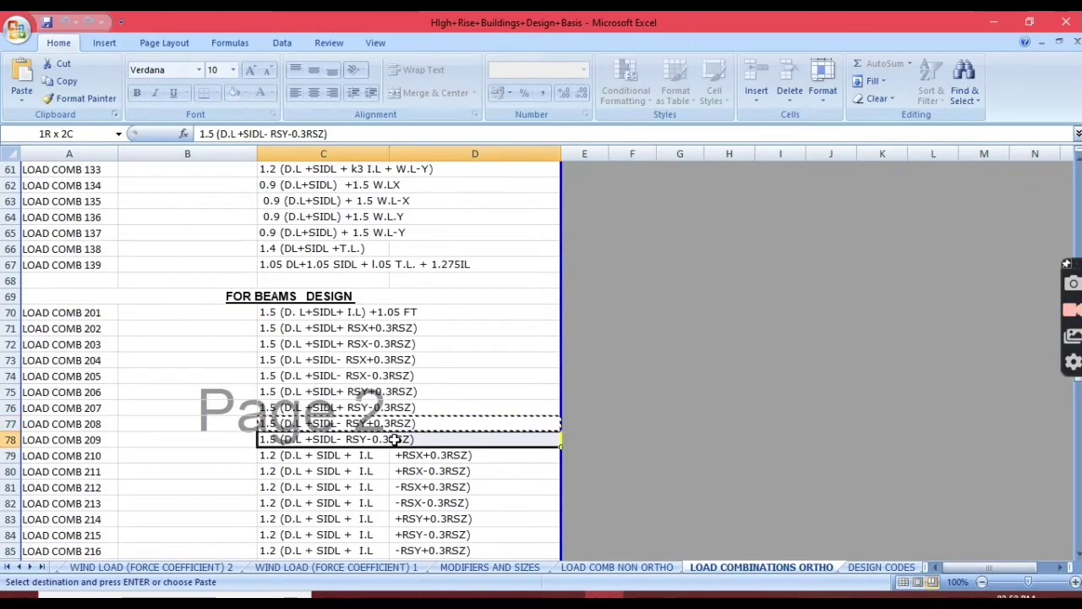
key("ctrl+c")
Step: Switch back to ETABS and rename the copied combination "209 1.5 (D.L +SIDL- RSY-0.3RSZ)"
key("alt+Tab")
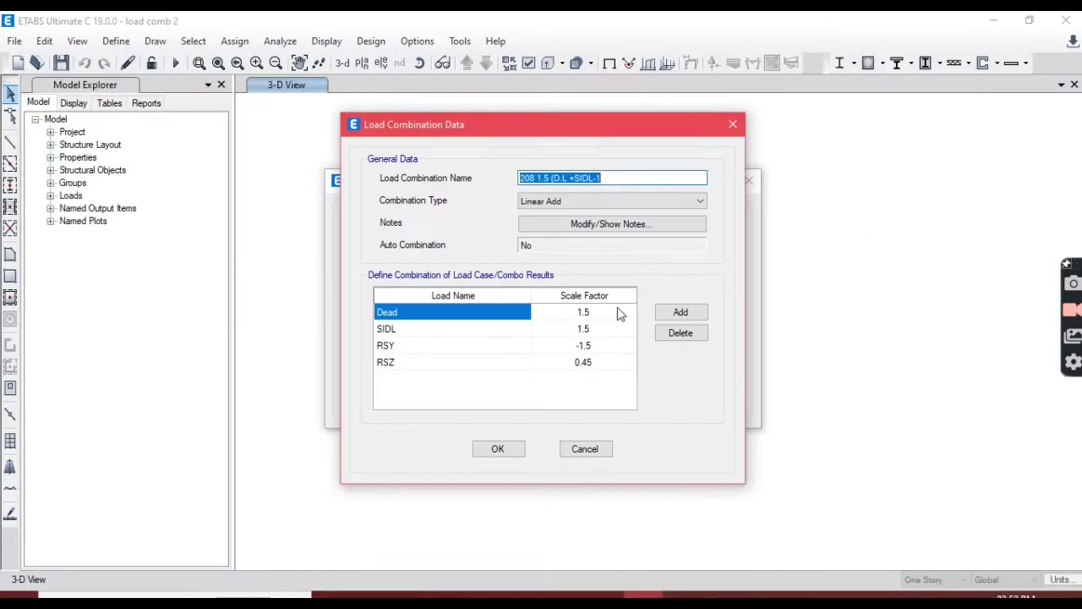
left_click(635, 174)
left_click_drag(635, 174, 535, 173)
type("9")
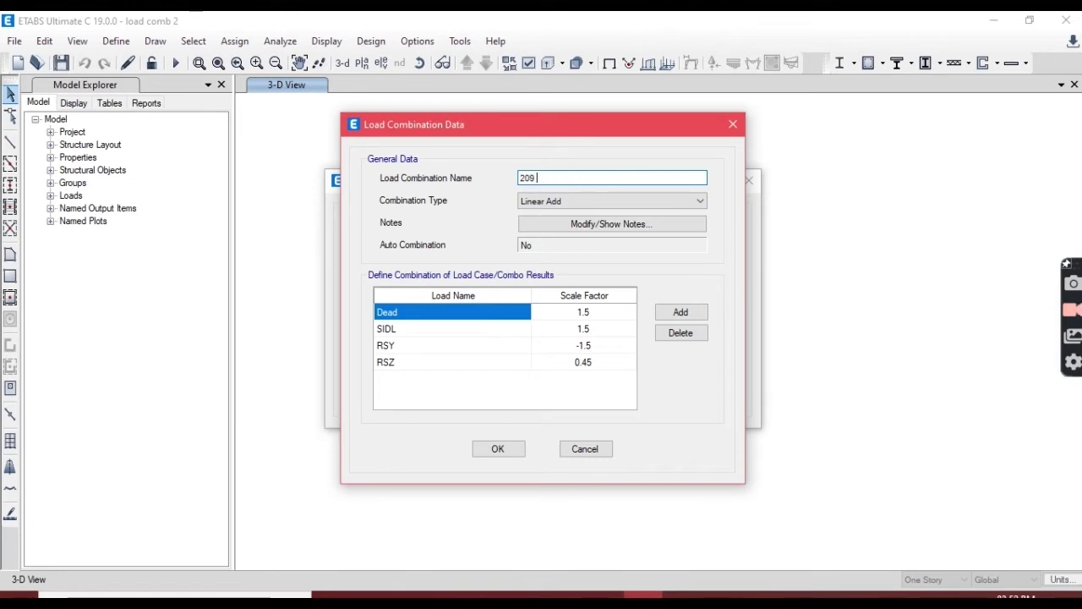
key("ctrl+v")
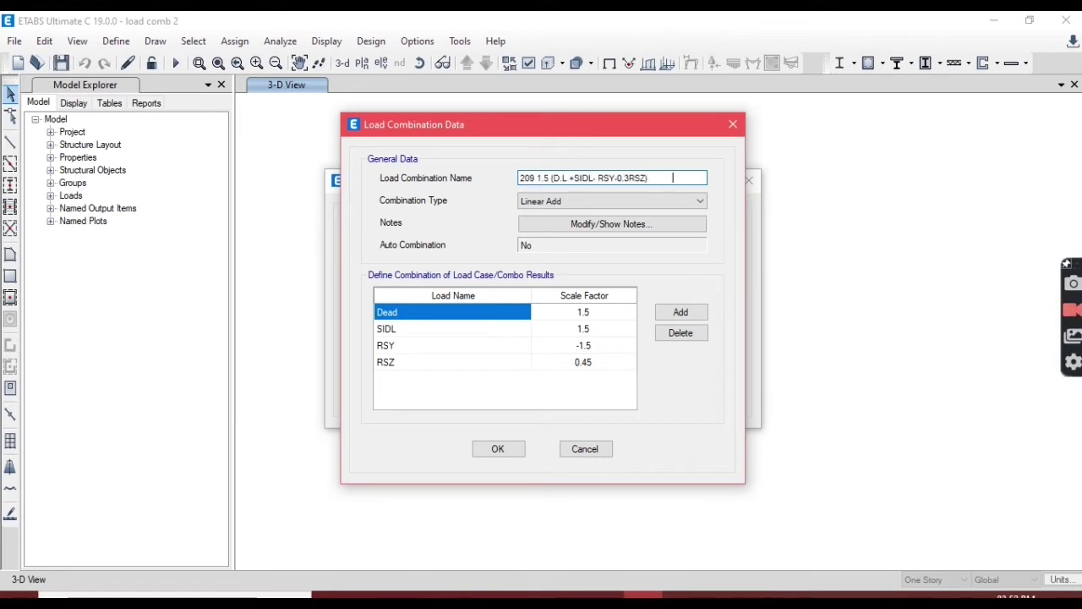
Step: Set the RSZ scale factor in combination 209 to -0.45 and accept the combination
left_click(580, 362)
left_click(580, 362)
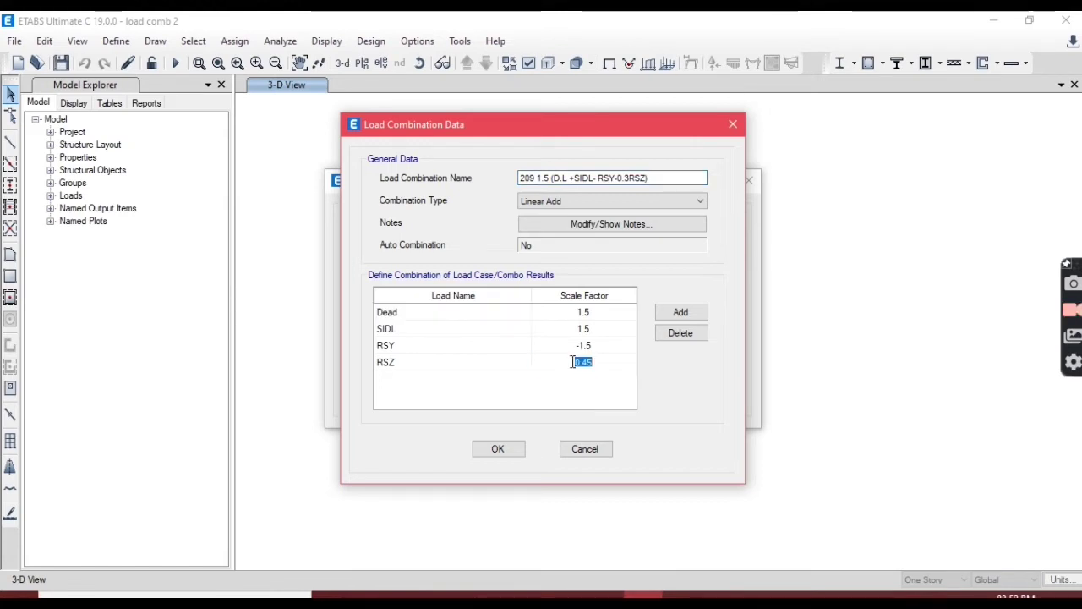
key("Home")
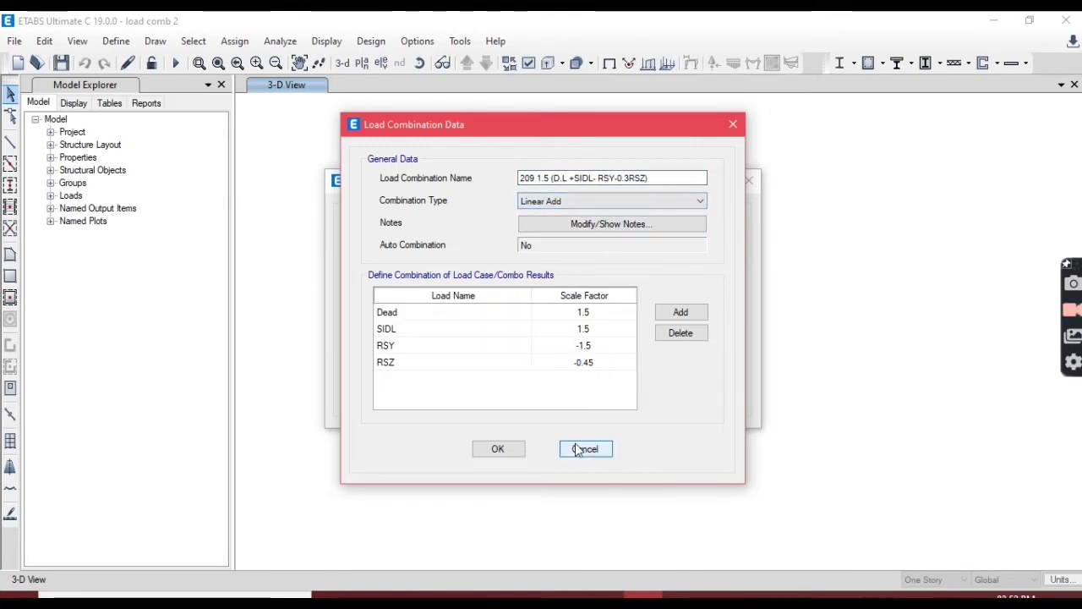
left_click(514, 450)
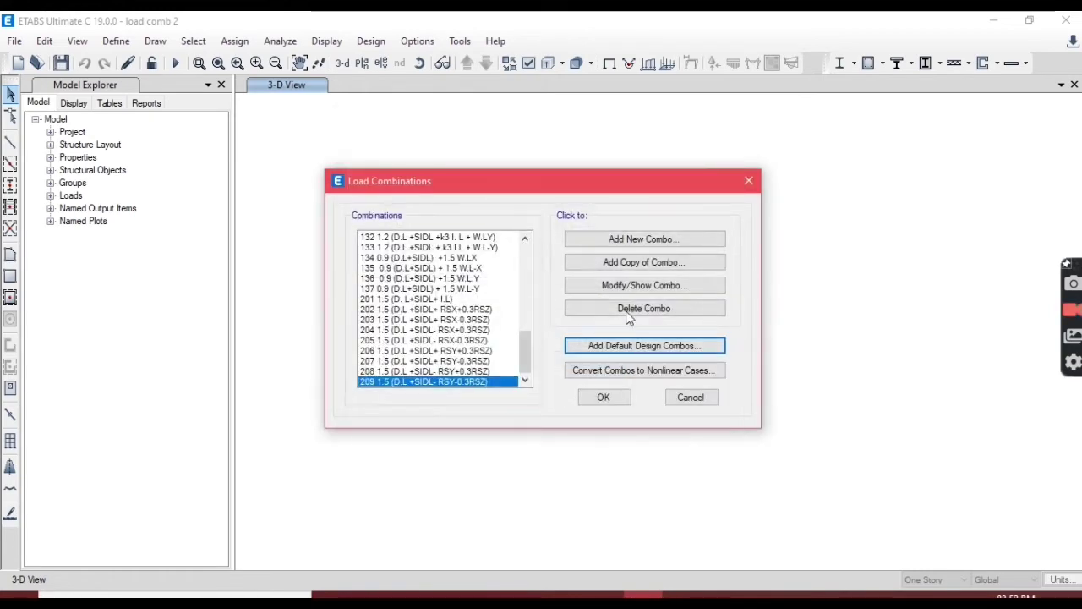
Step: Add a copy of combination 209 and copy the two-cell LOAD COMB 210 expression from C79:D79 in Excel
left_click(647, 266)
key("alt+Tab")
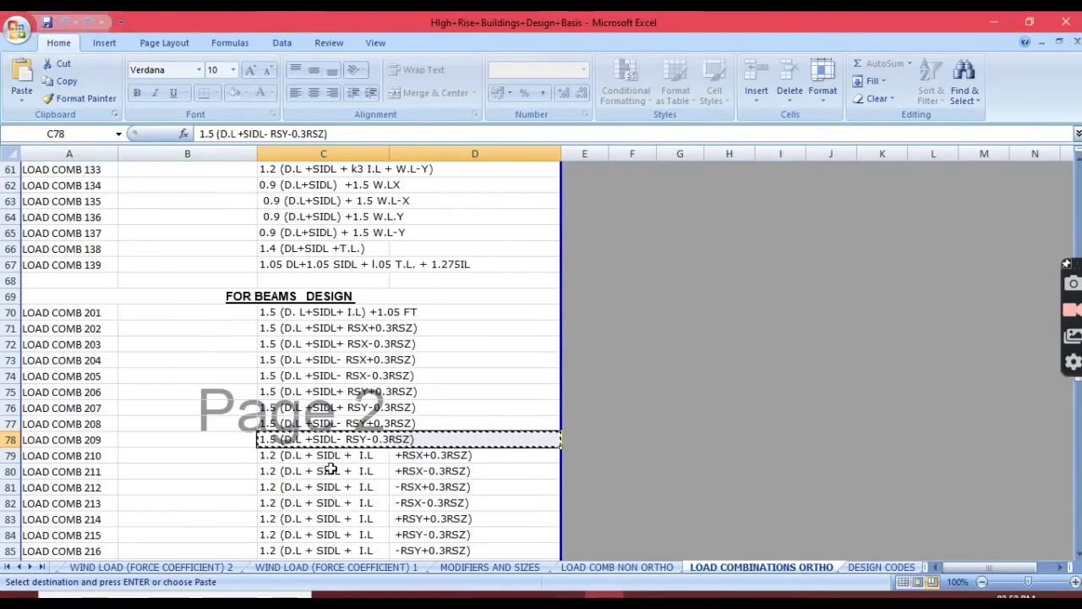
left_click(388, 455)
left_click_drag(387, 455, 406, 455)
key("ctrl+c")
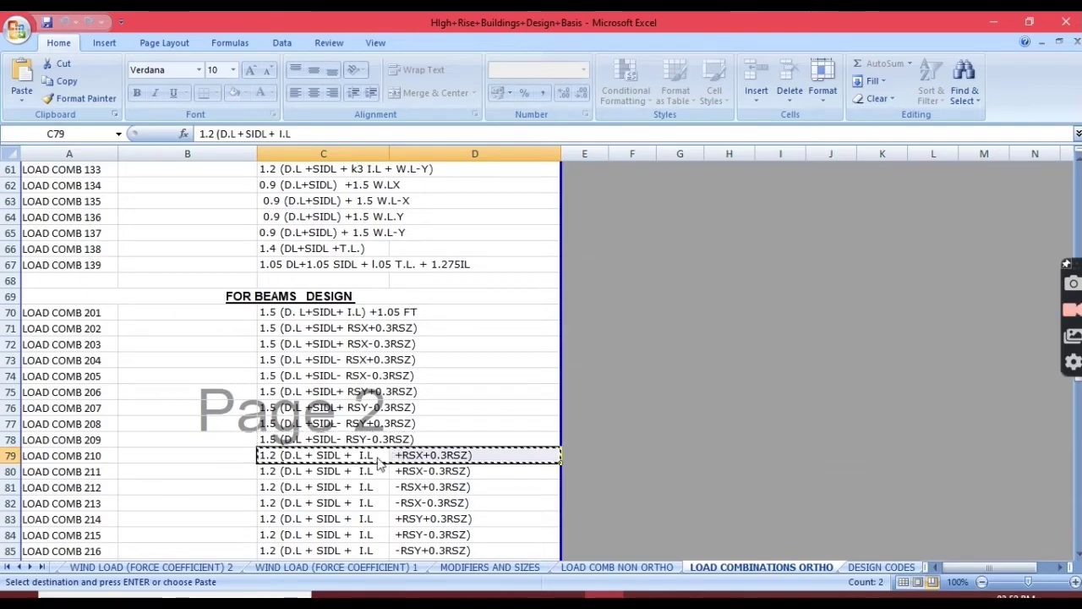
Step: Switch back to ETABS and rename the copy "210 1.2 (D.L + SIDL + I.L +RSX+0.3RSZ)", removing the surplus gap before +RSX
key("alt+Tab")
left_click(559, 178)
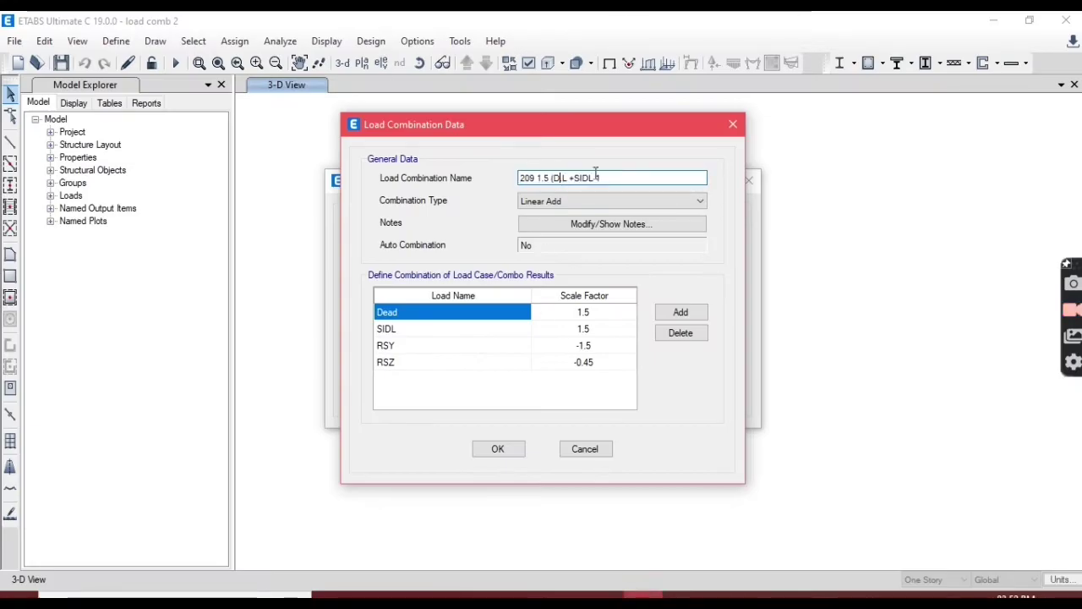
left_click_drag(609, 179, 472, 184)
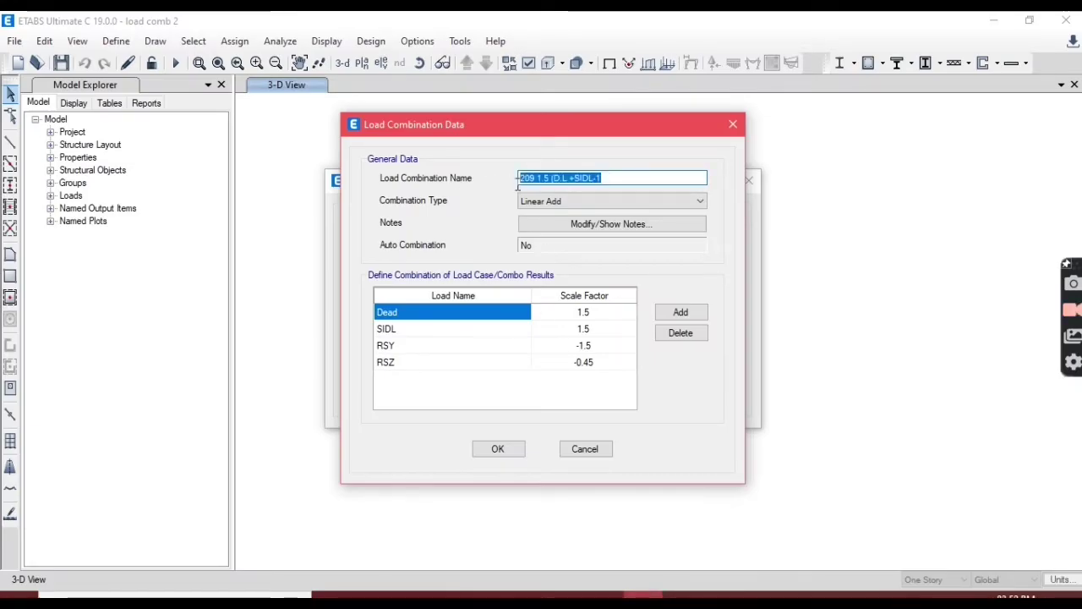
type("210")
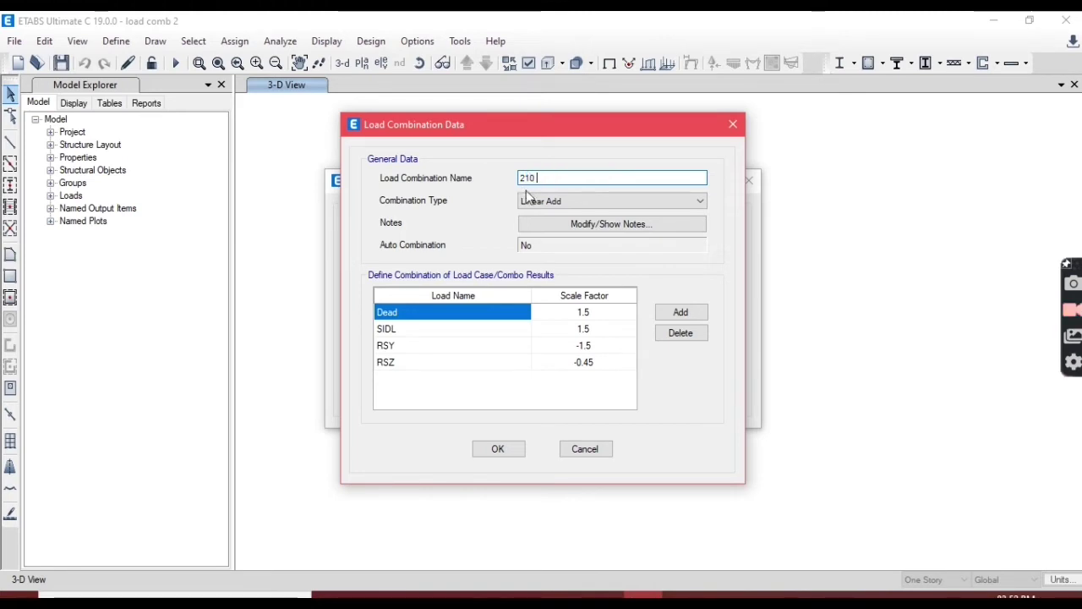
key("ctrl+v")
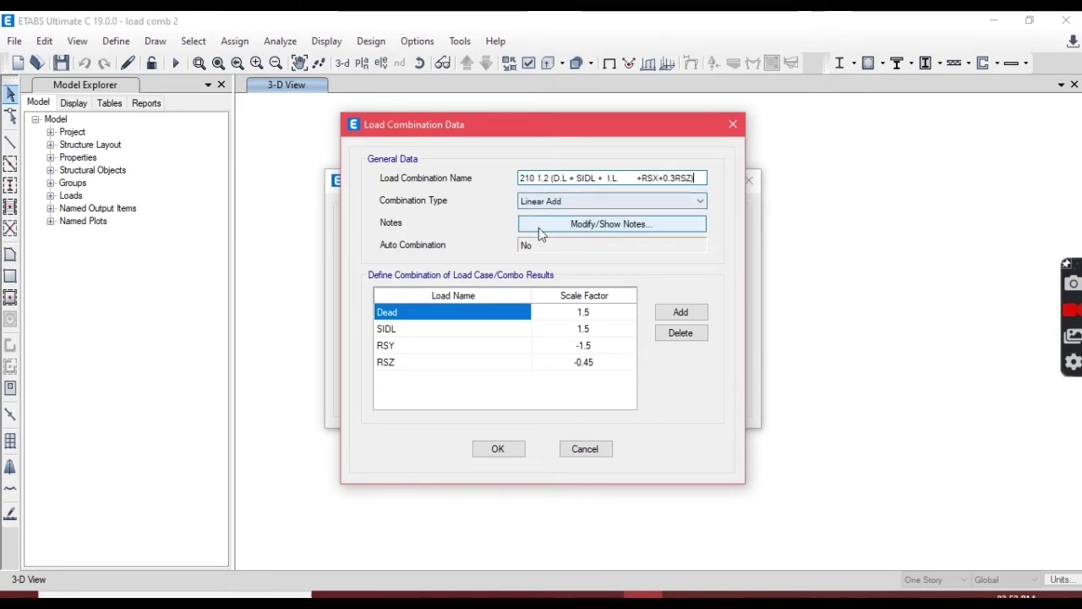
left_click(638, 179)
key("BackSpace")
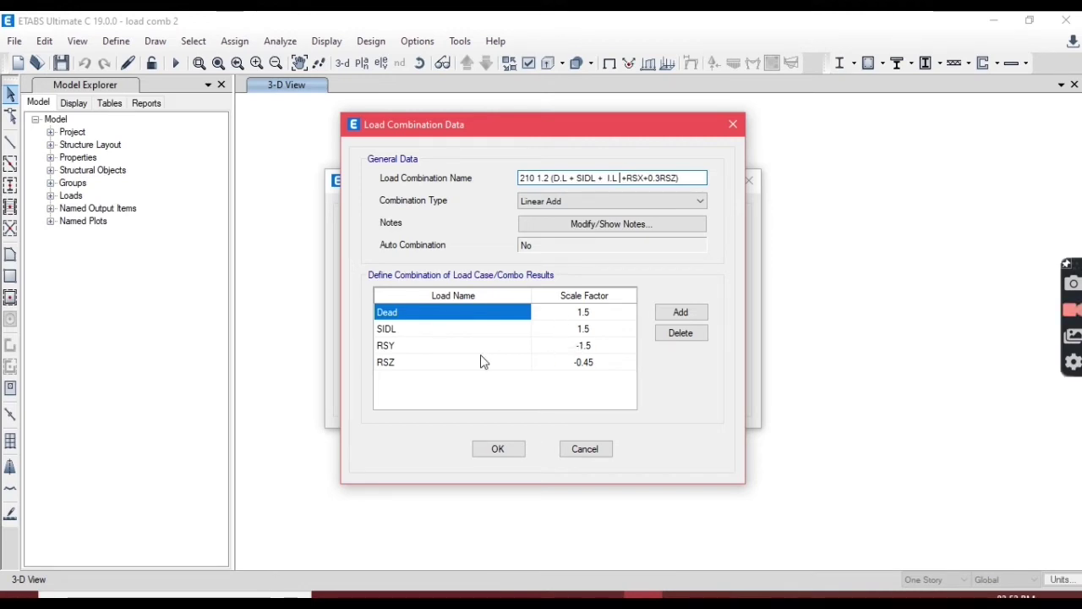
Step: Replace the RSY load case in combination 210 with RSX
left_click(430, 361)
left_click(428, 347)
left_click(428, 346)
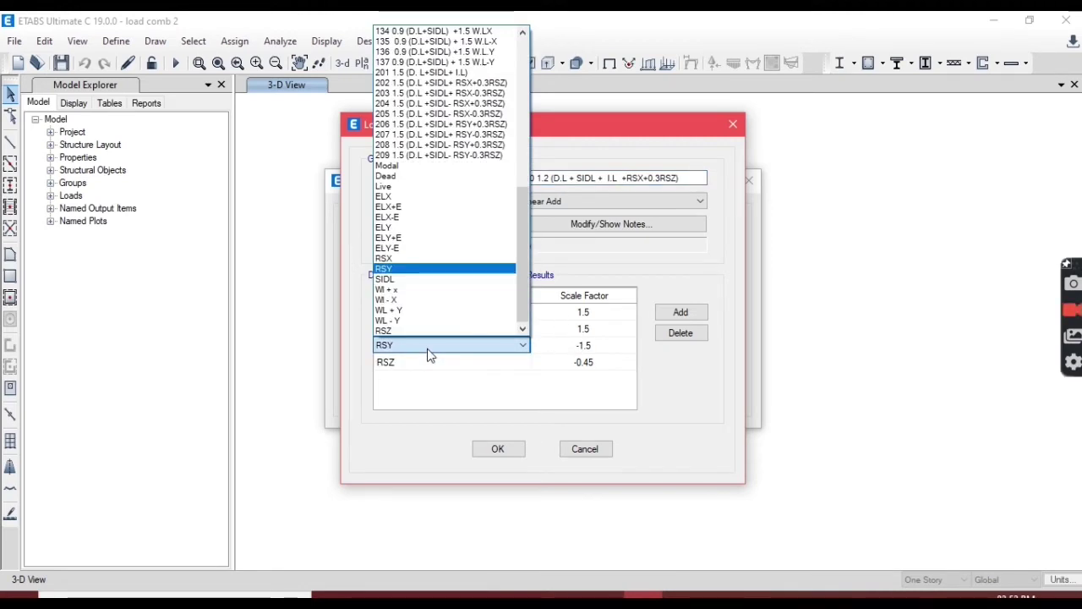
left_click(400, 259)
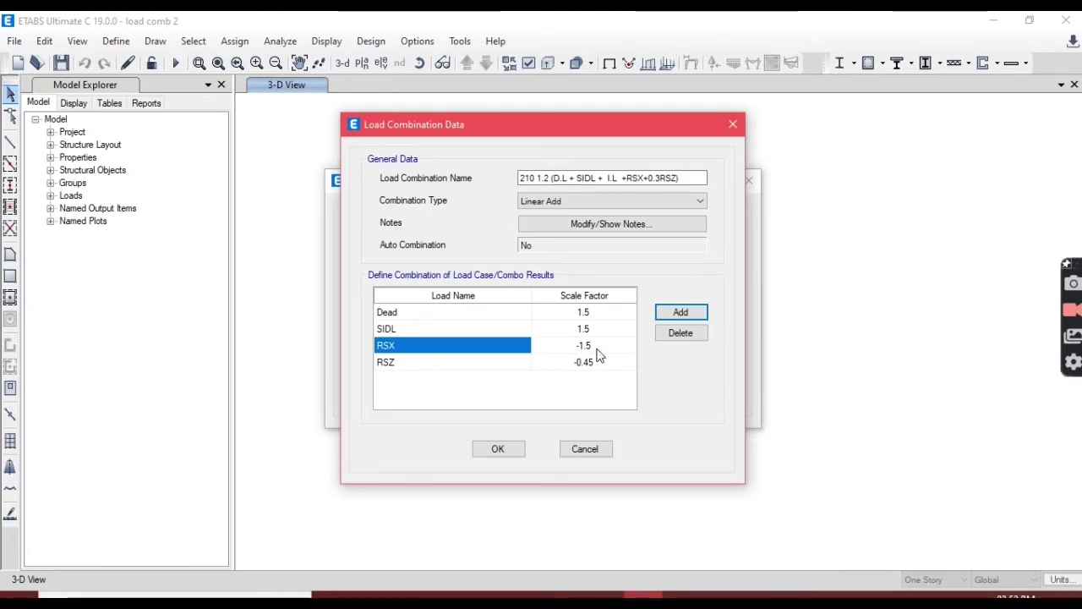
Step: Set combination 210's scale factors to 1.2 for Dead, SIDL and RSX and 0.3*1.2 for RSZ, and accept the combination
left_click(587, 315)
type("1.2")
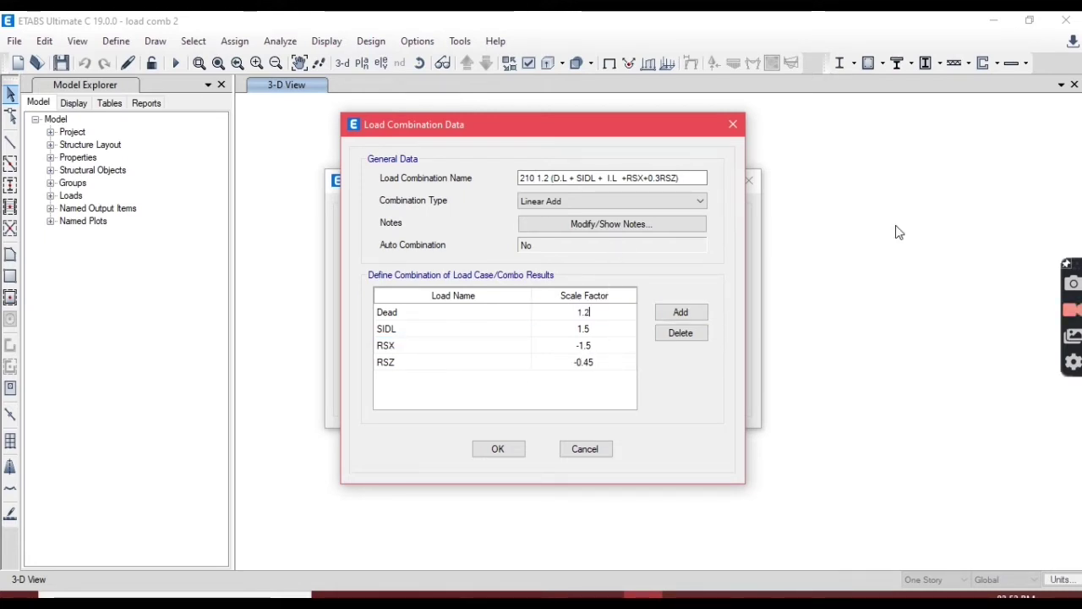
key("Down")
type("1.2")
key("Down")
type("1.2")
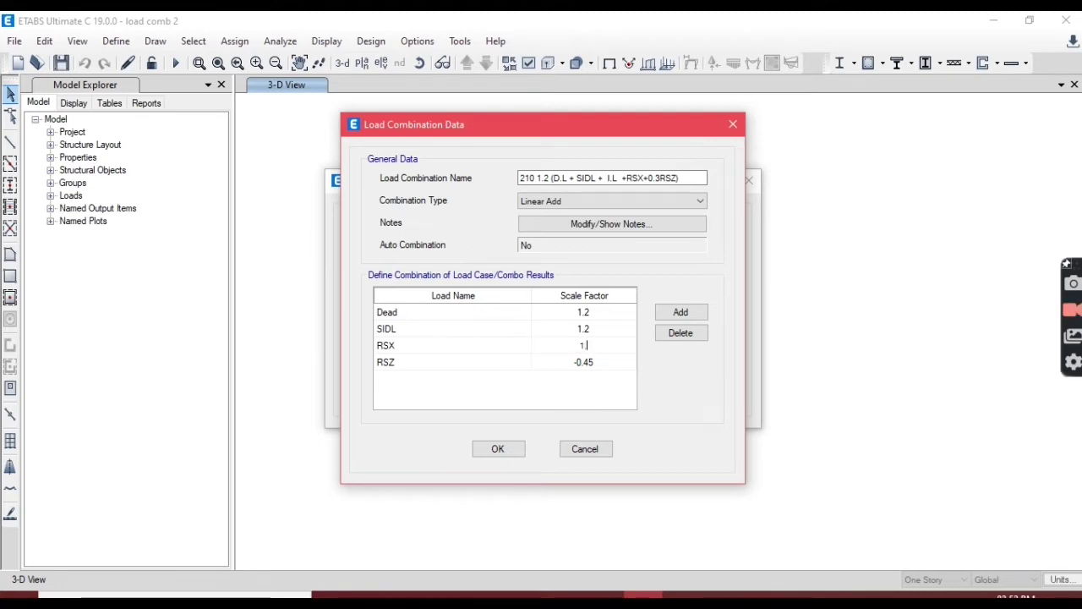
key("Down")
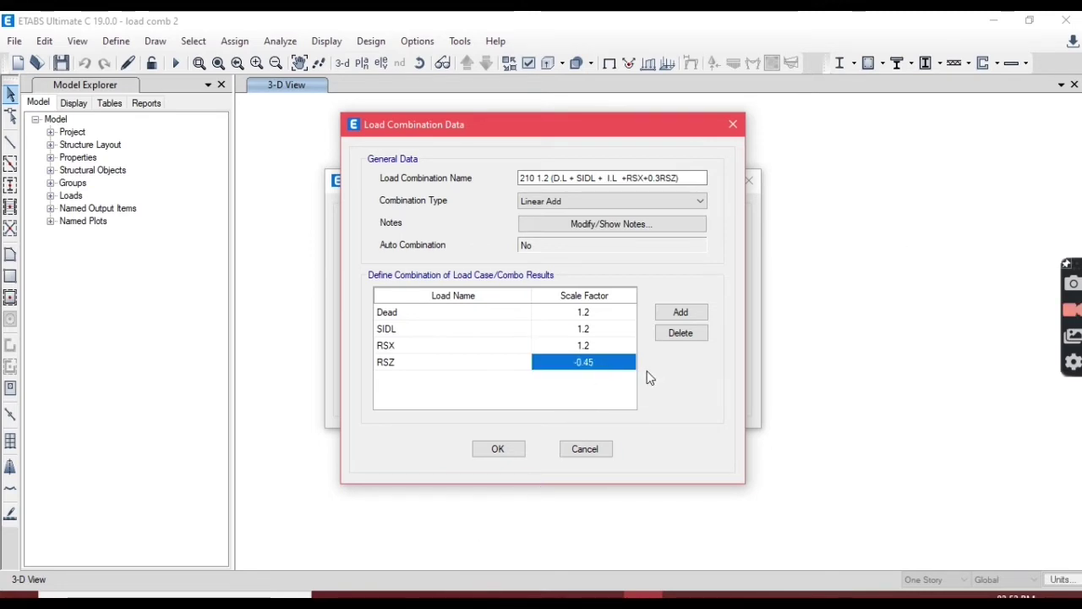
type("0.")
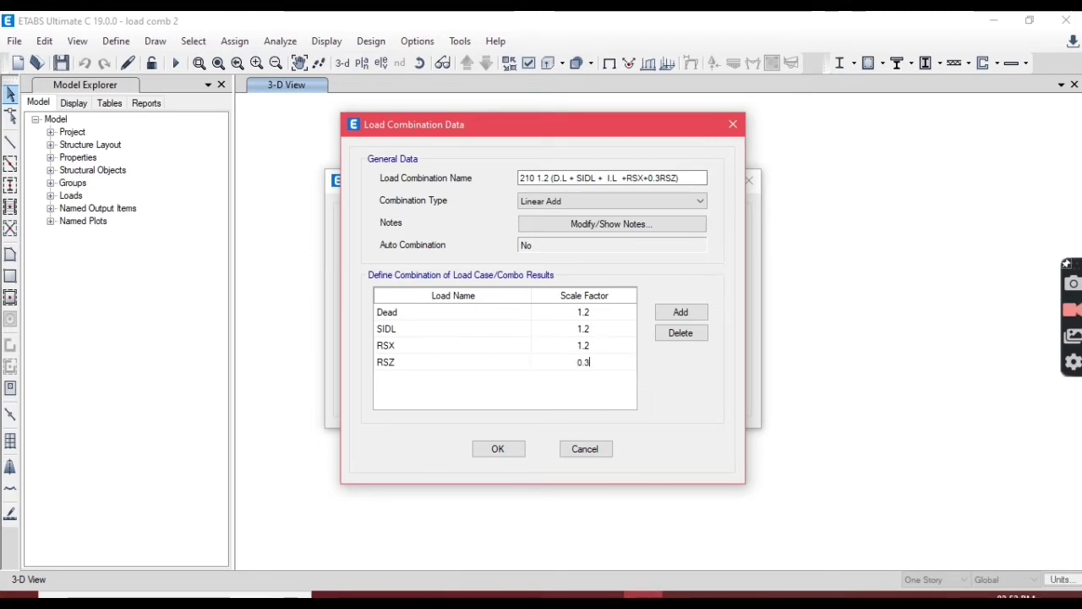
type("3*1.2")
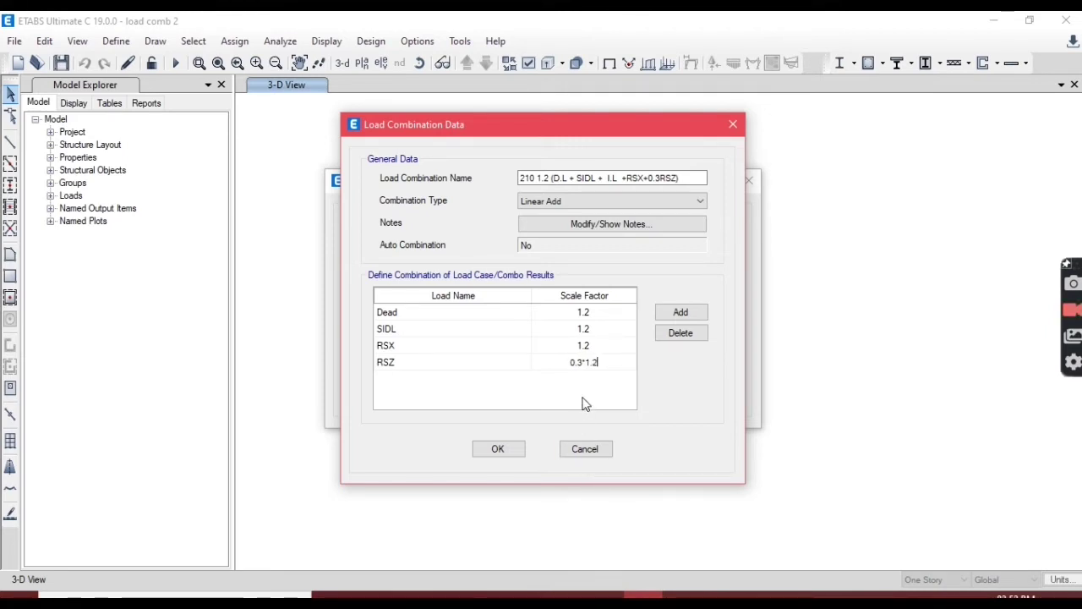
left_click(582, 347)
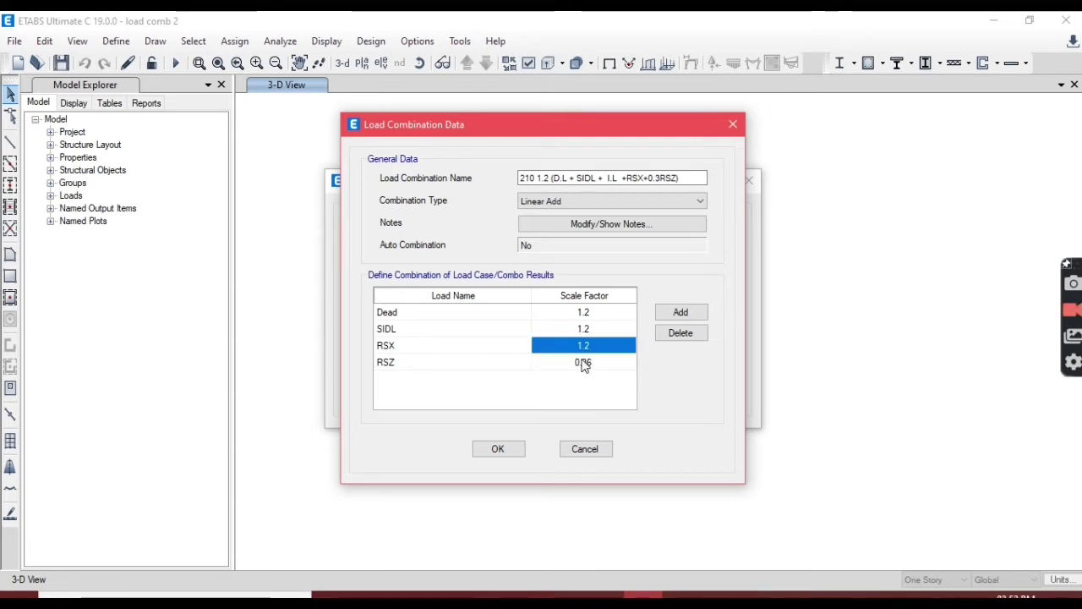
left_click(502, 453)
Step: Add a copy of combination 210 and copy the two-cell LOAD COMB 211 expression from C80:D80 in Excel
left_click(644, 262)
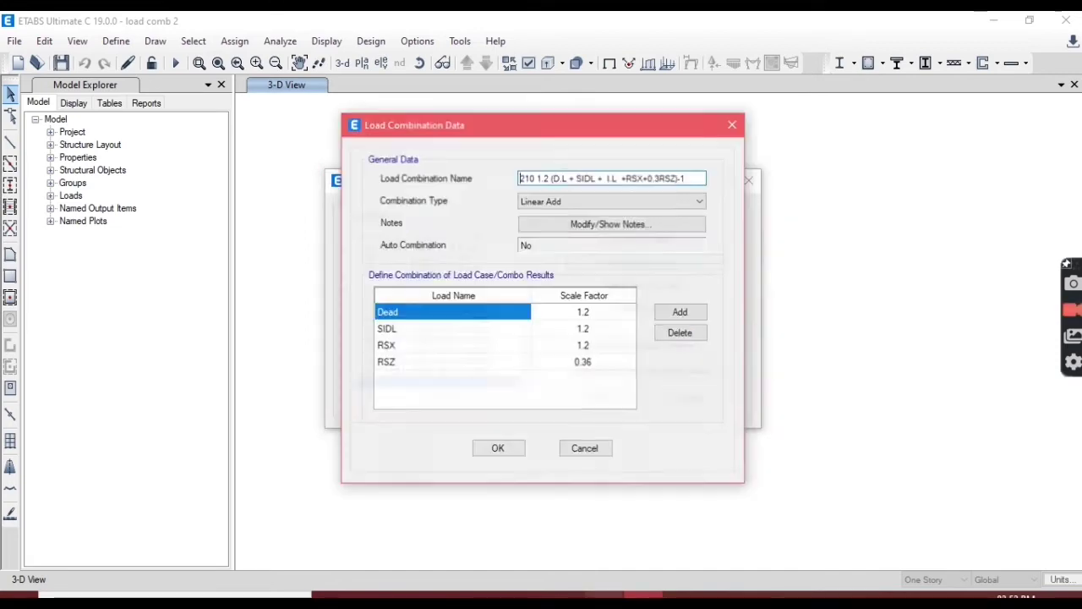
key("alt+Tab")
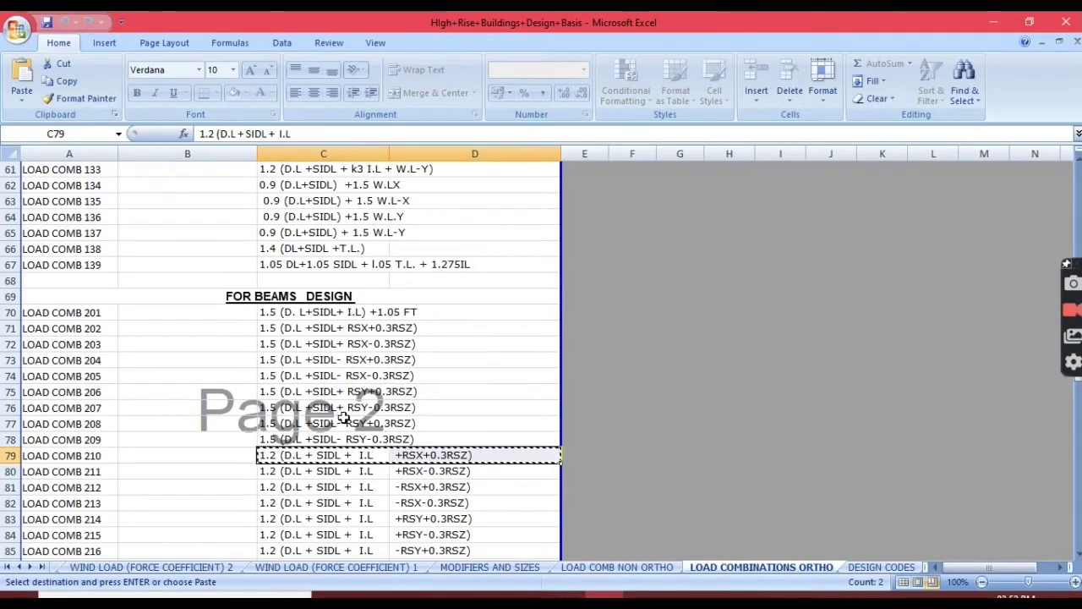
scroll(287, 473, "down", 3)
left_click_drag(310, 329, 433, 330)
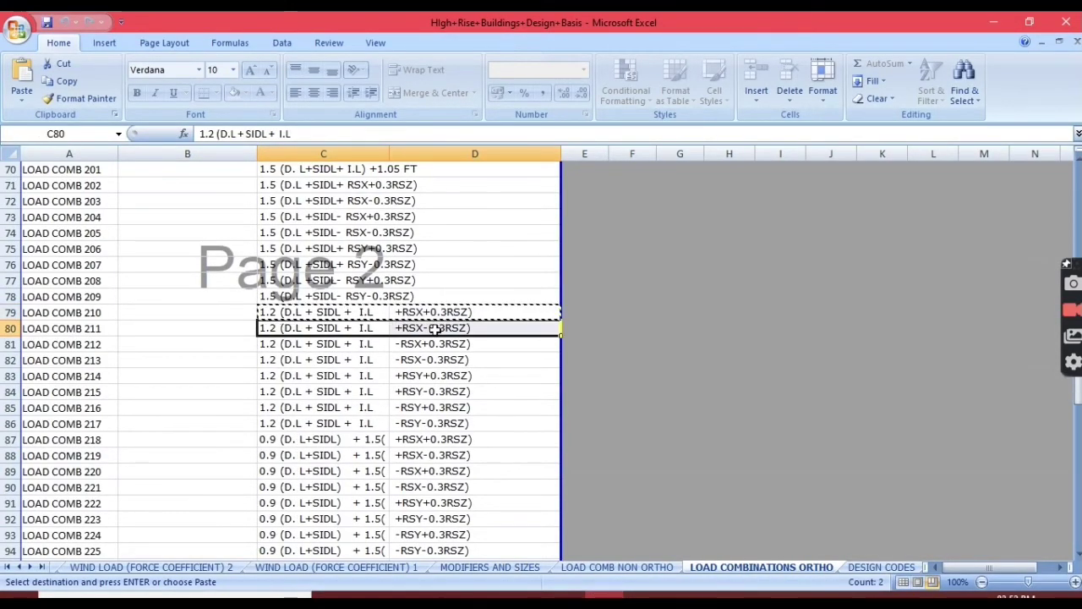
key("ctrl+c")
Step: Switch back to ETABS and rename the copy "211 1.2 (D.L + SIDL + I.L +RSX-0.3RSZ)", removing the surplus gap before +RSX
key("alt+Tab")
left_click(539, 178)
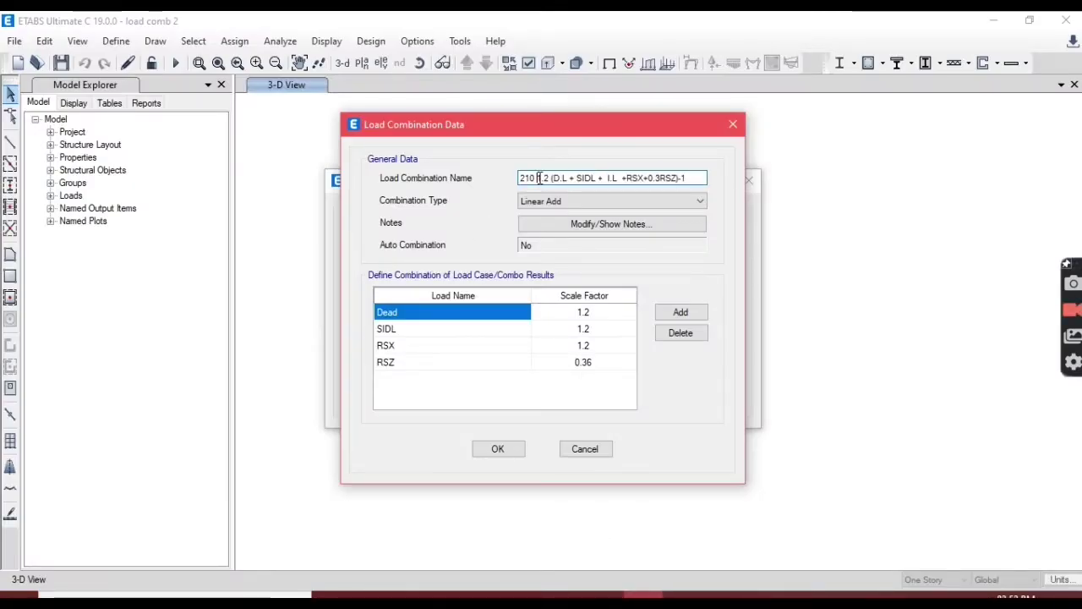
left_click_drag(522, 177, 725, 198)
type("211")
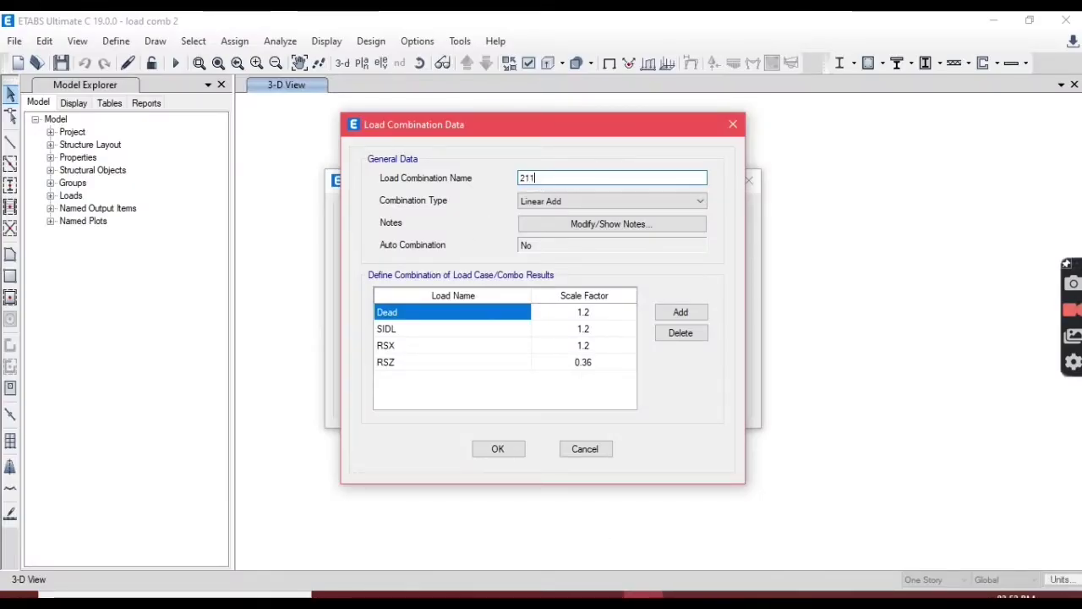
key("ctrl+v")
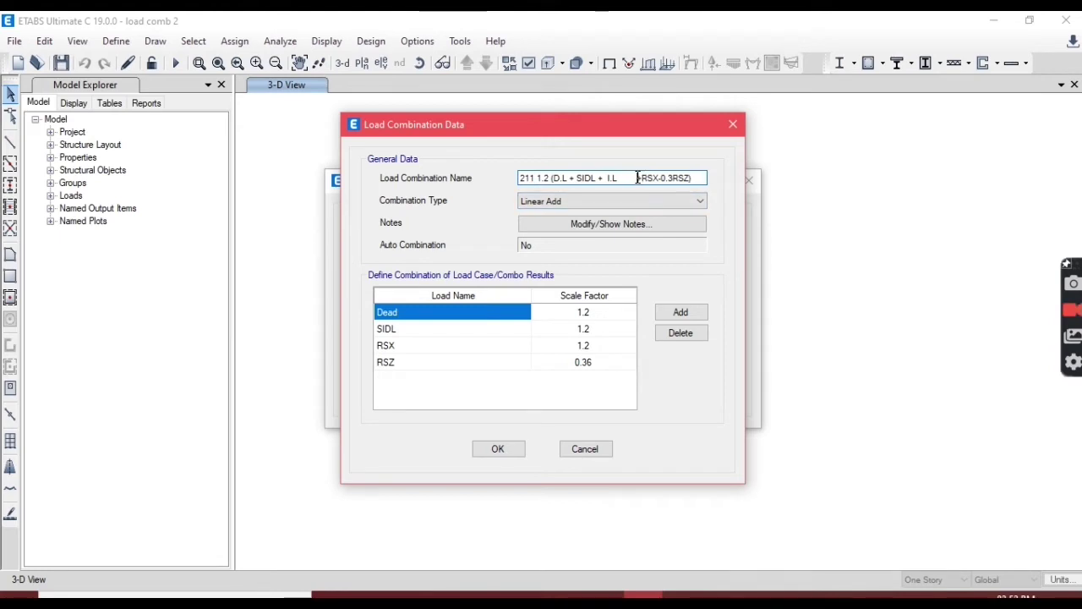
key("BackSpace")
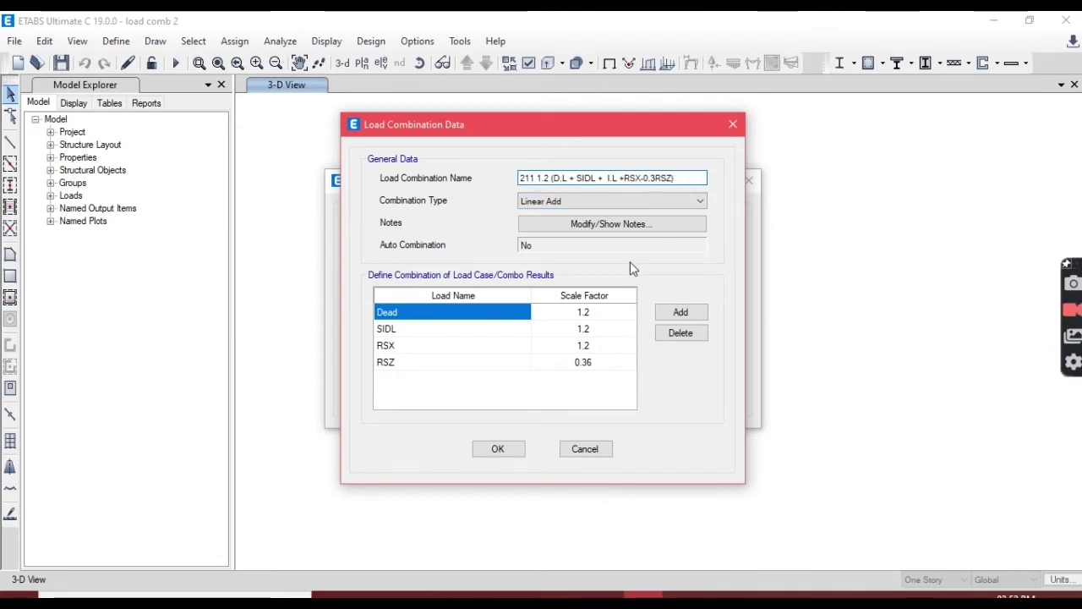
Step: Set the RSZ scale factor in combination 211 to -0.36 and accept the combination
left_click(575, 362)
left_click(577, 362)
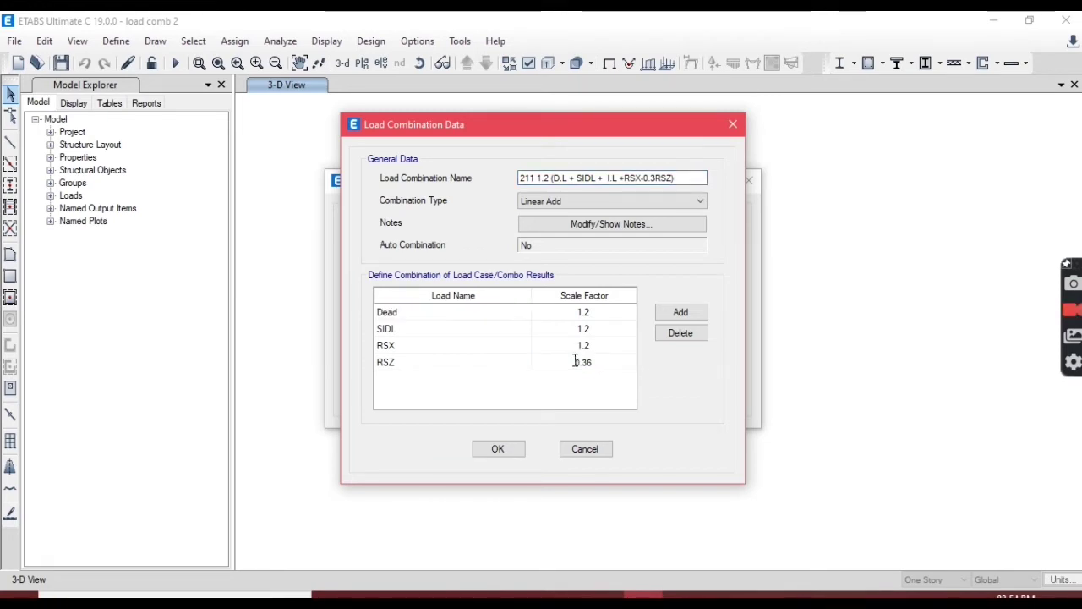
left_click(510, 449)
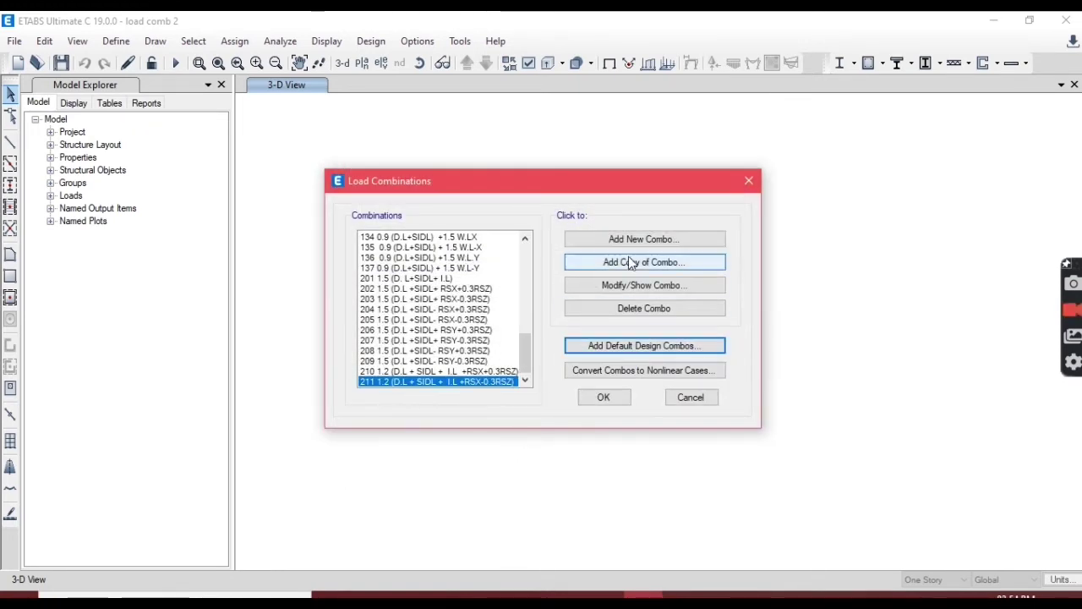
Step: Add a copy of combination 211 and copy the two-cell LOAD COMB 212 expression from C81:D81 in Excel
left_click(632, 263)
key("alt+Tab")
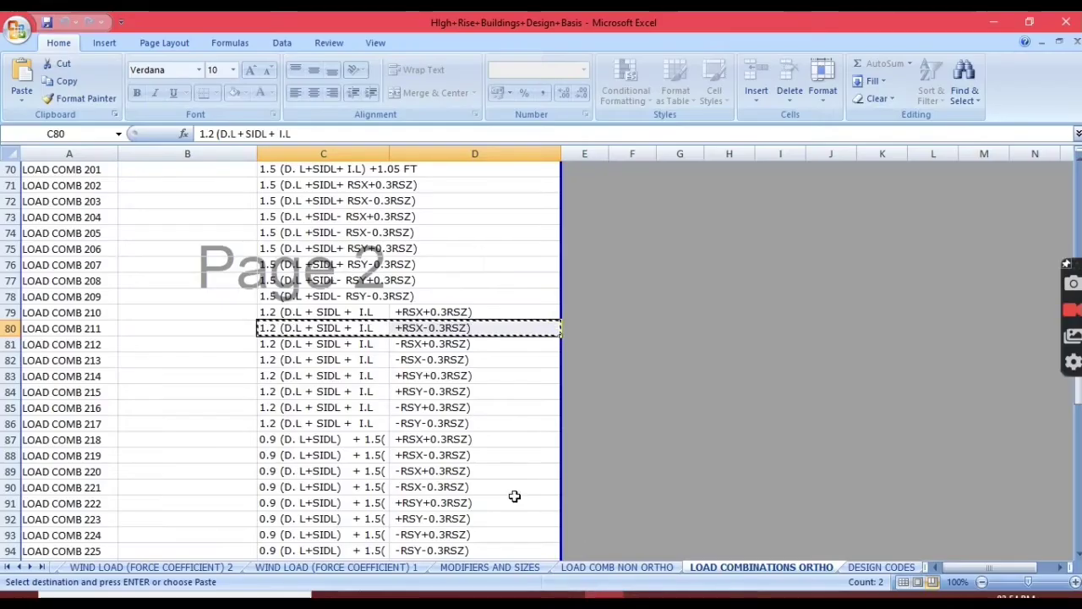
left_click_drag(265, 350, 404, 347)
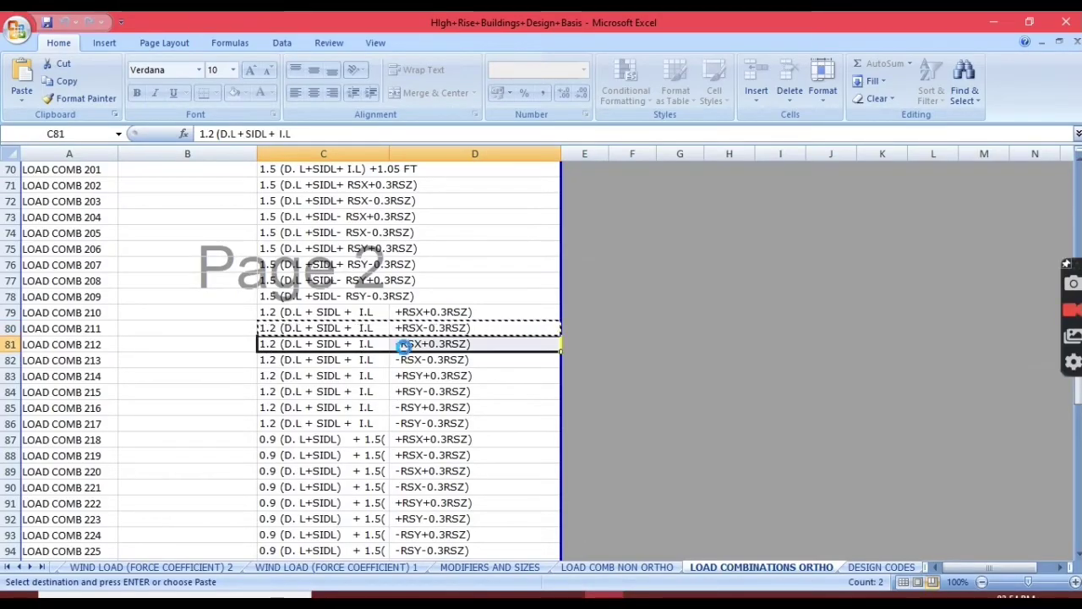
key("ctrl+c")
Step: Switch back to ETABS and rename the copy "212 1.2 (D.L + SIDL + I.L -RSX+0.3RSZ)", removing the surplus gap before -RSX
left_click(643, 595)
left_click(633, 176)
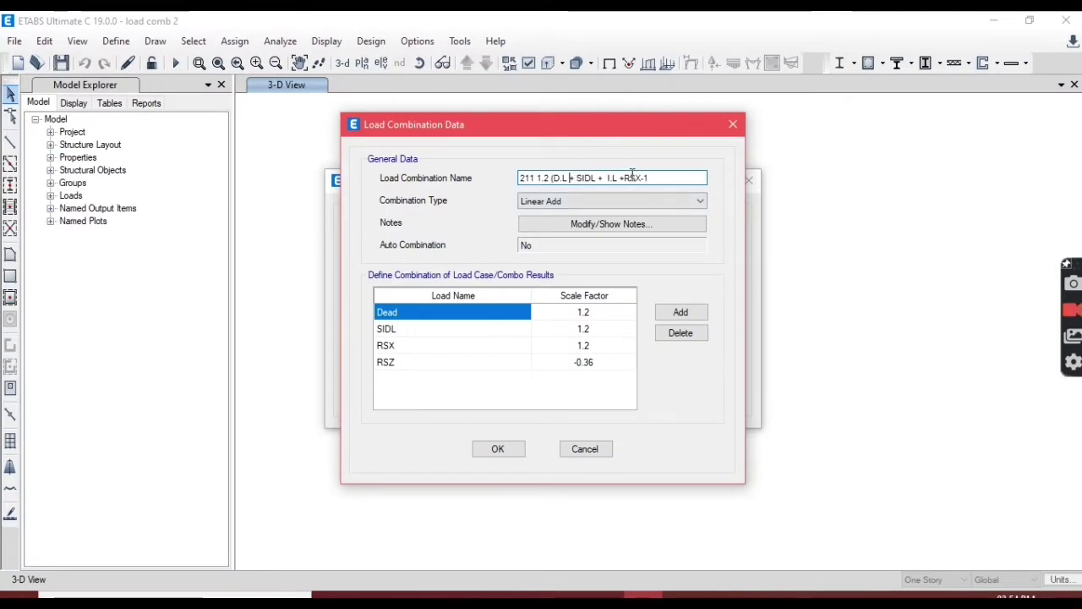
left_click_drag(659, 180, 529, 184)
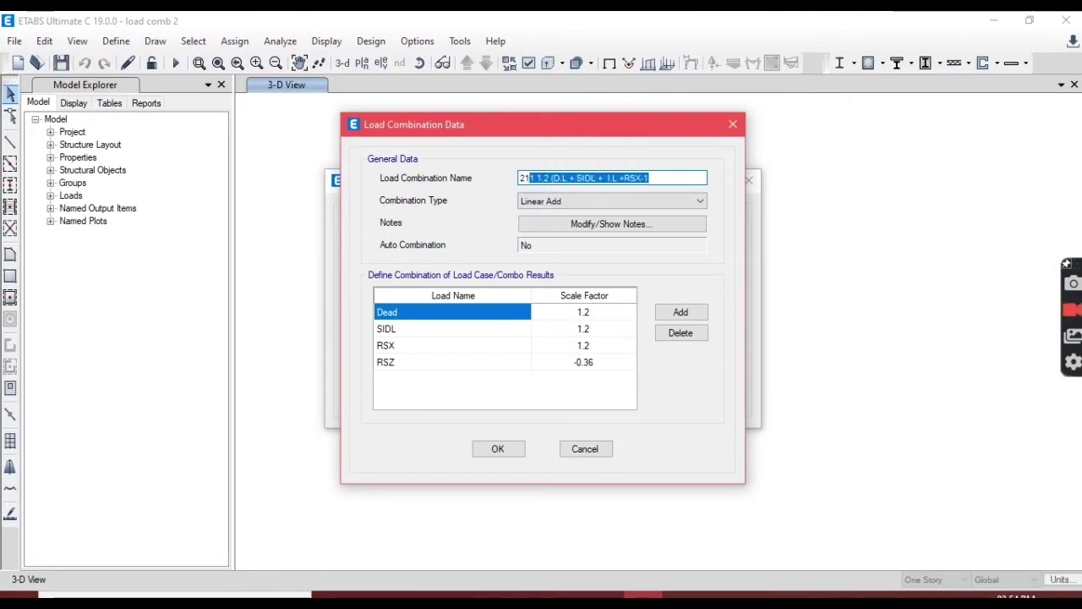
type("212")
key("ctrl+v")
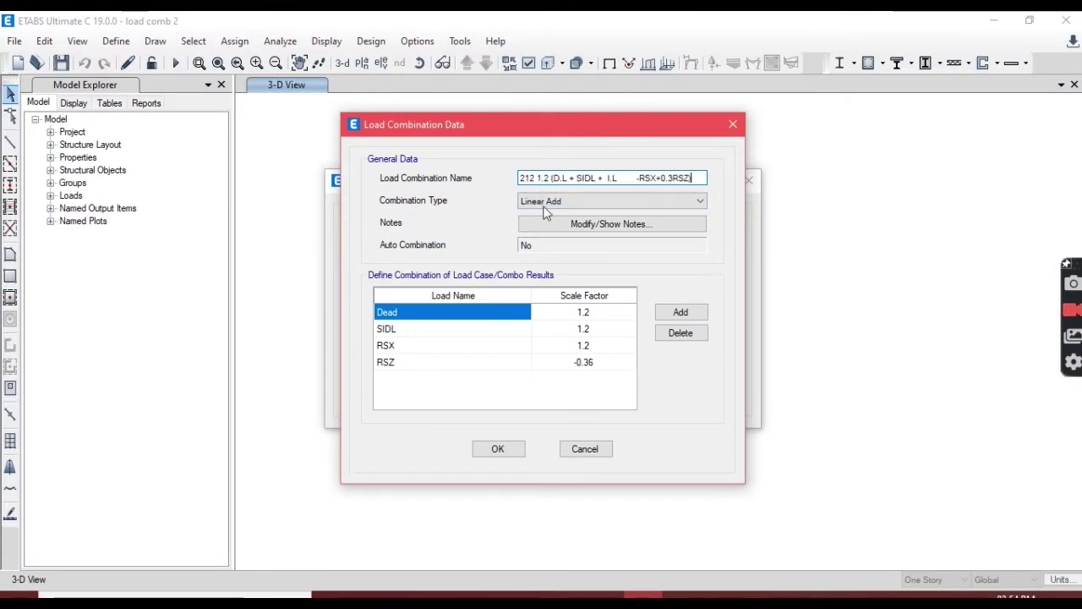
left_click(627, 179)
key("BackSpace")
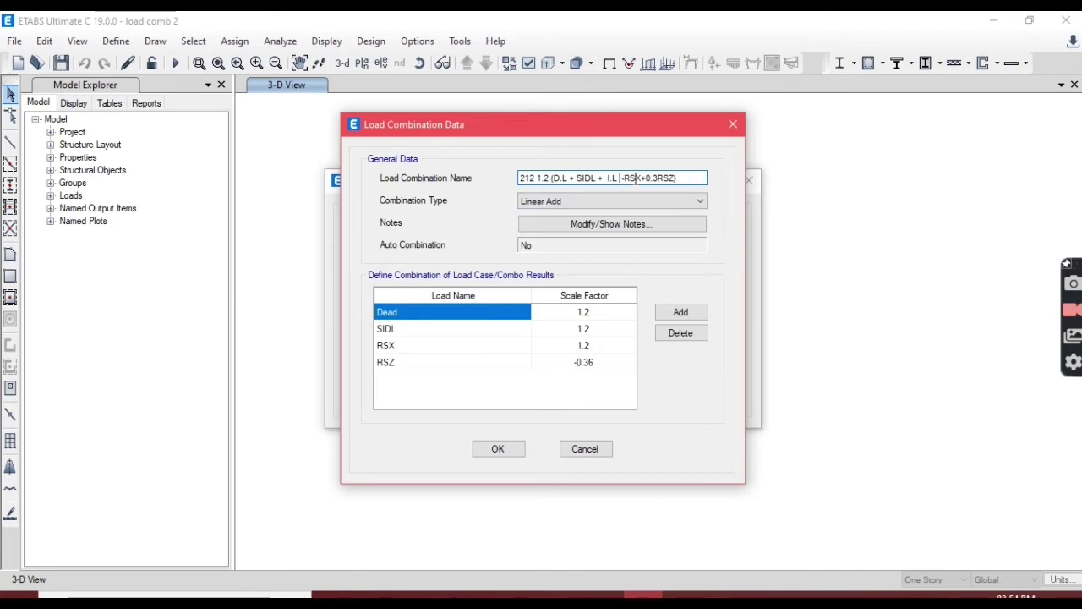
Step: Set the scale factors in combination 212 to -1.2 for RSX and 0.36 for RSZ, and accept the combination
left_click(582, 347)
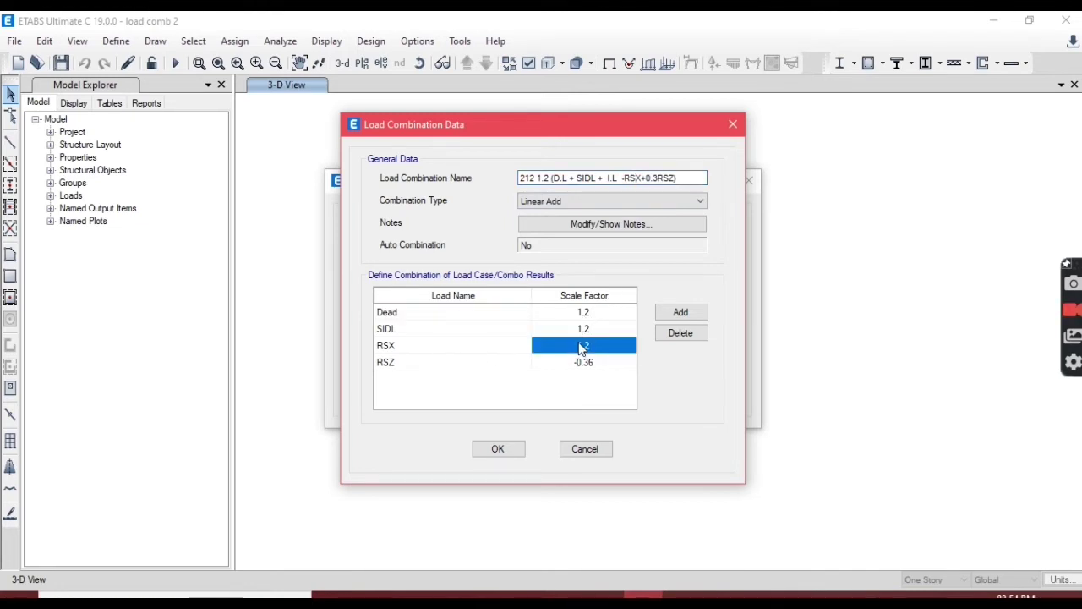
left_click(580, 347)
type("-")
left_click(582, 368)
left_click(579, 362)
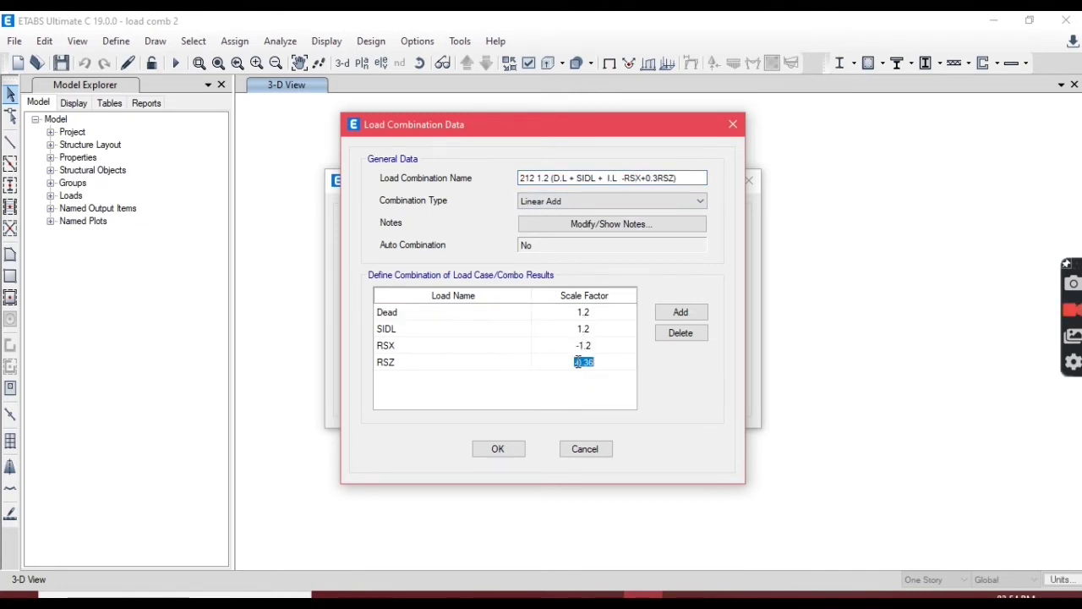
left_click(517, 450)
Step: Add a copy of combination 212 and copy the two-cell LOAD COMB 213 expression from C82:D82 in Excel
left_click(623, 282)
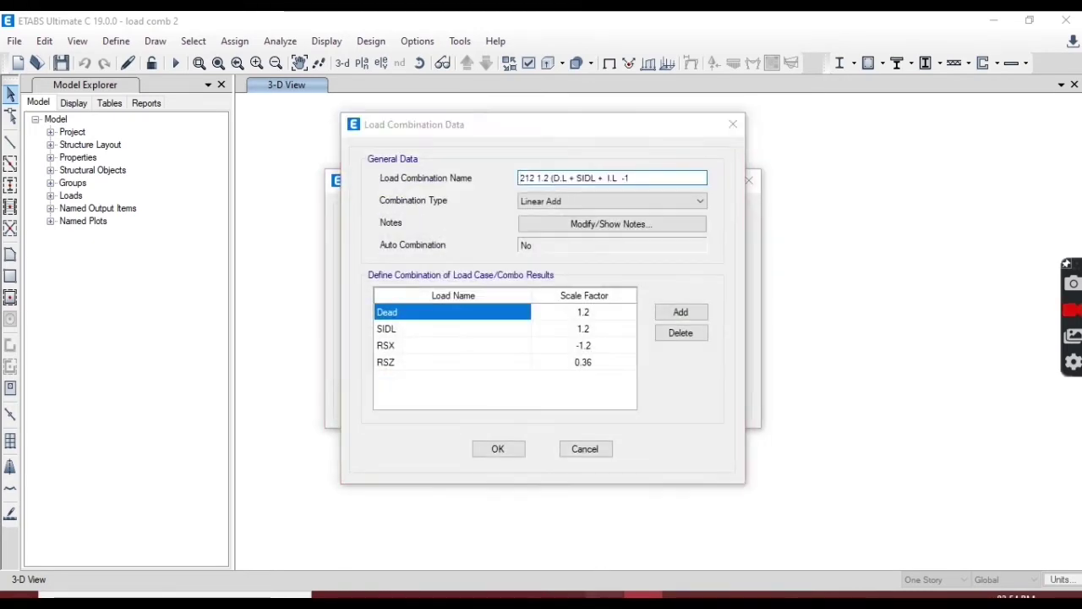
left_click(604, 596)
left_click_drag(274, 363, 423, 372)
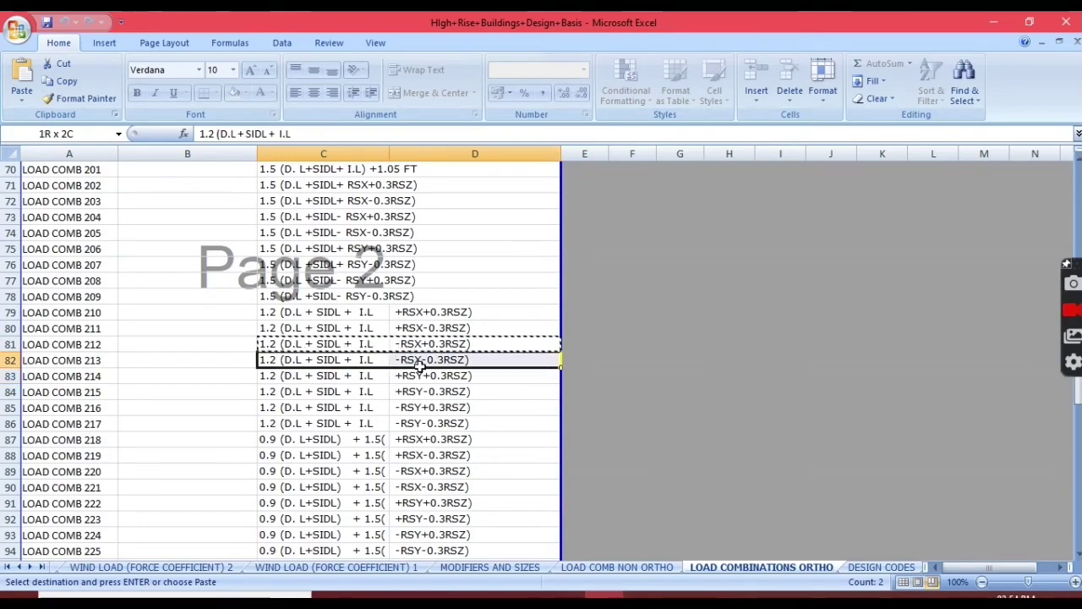
key("ctrl+c")
Step: Switch back to ETABS and rename the copy "213 1.2 (D.L + SIDL + I.L -RSX-0.3RSZ)", removing the surplus gap before -RSX
left_click(644, 595)
left_click(551, 177)
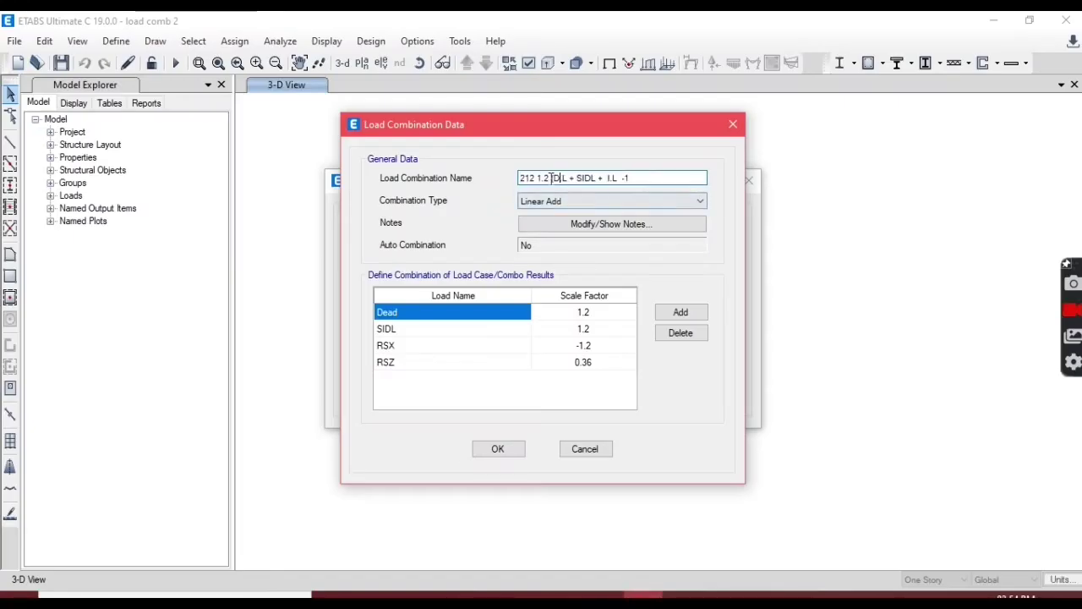
left_click_drag(521, 177, 699, 178)
type("213")
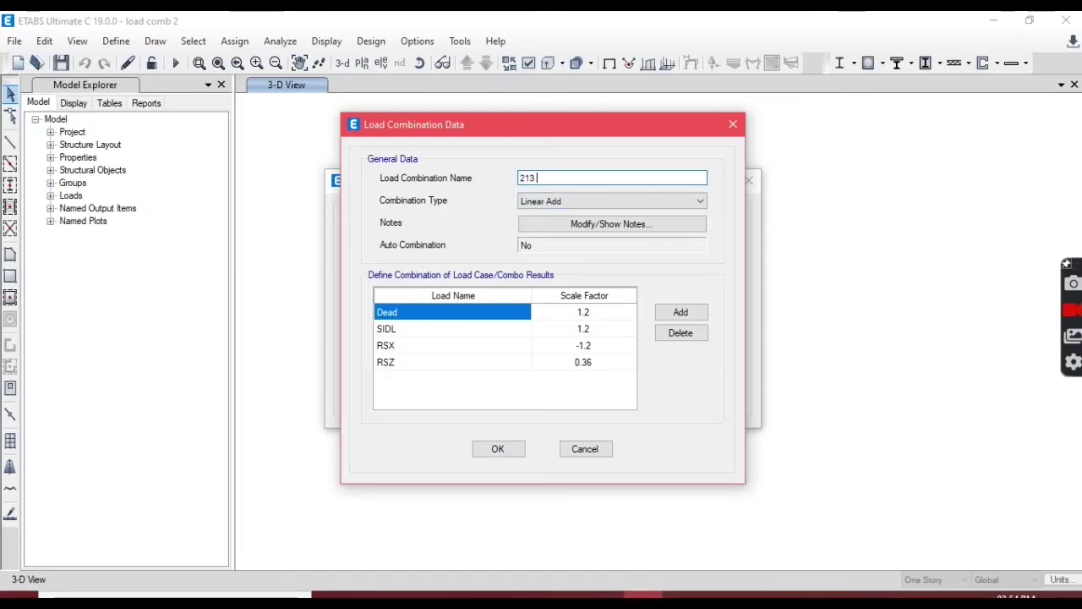
key("ctrl+v")
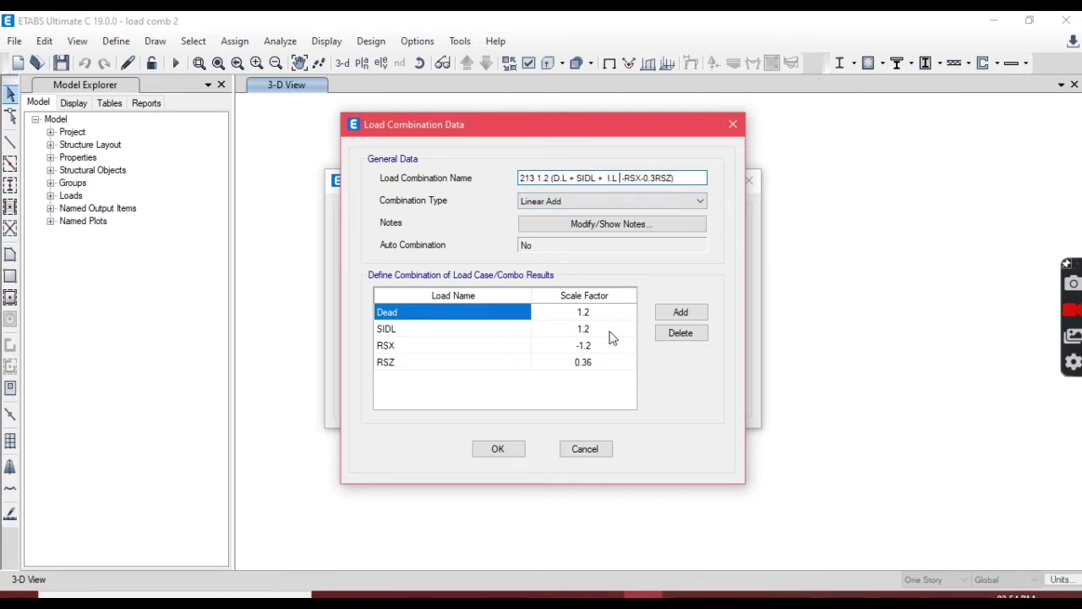
Step: Set the RSZ scale factor in combination 213 to -0.36 and accept the combination
type("6")
key("Home")
type("-")
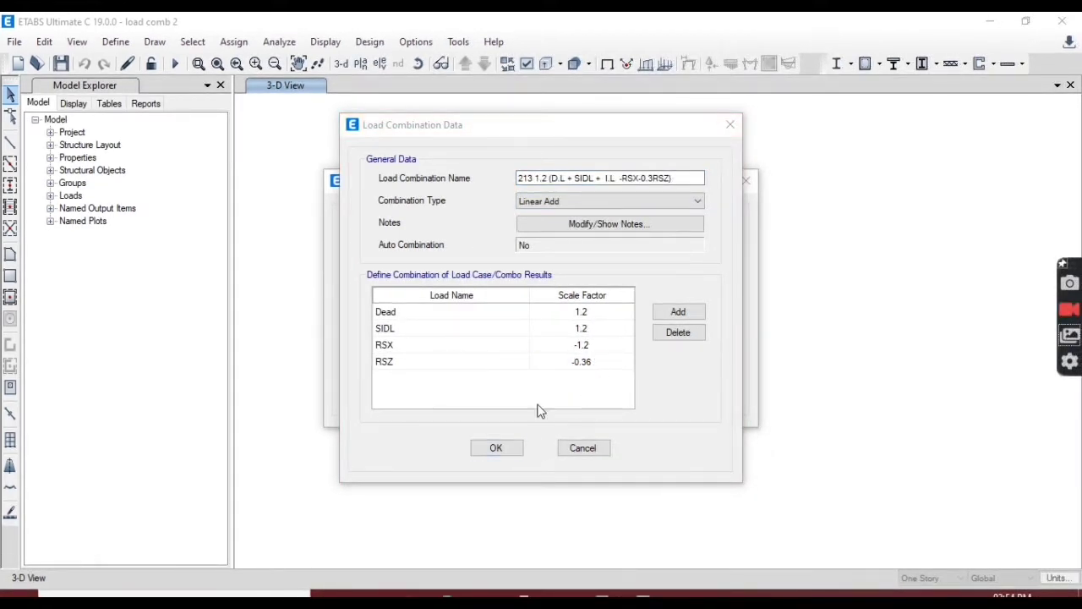
left_click(496, 447)
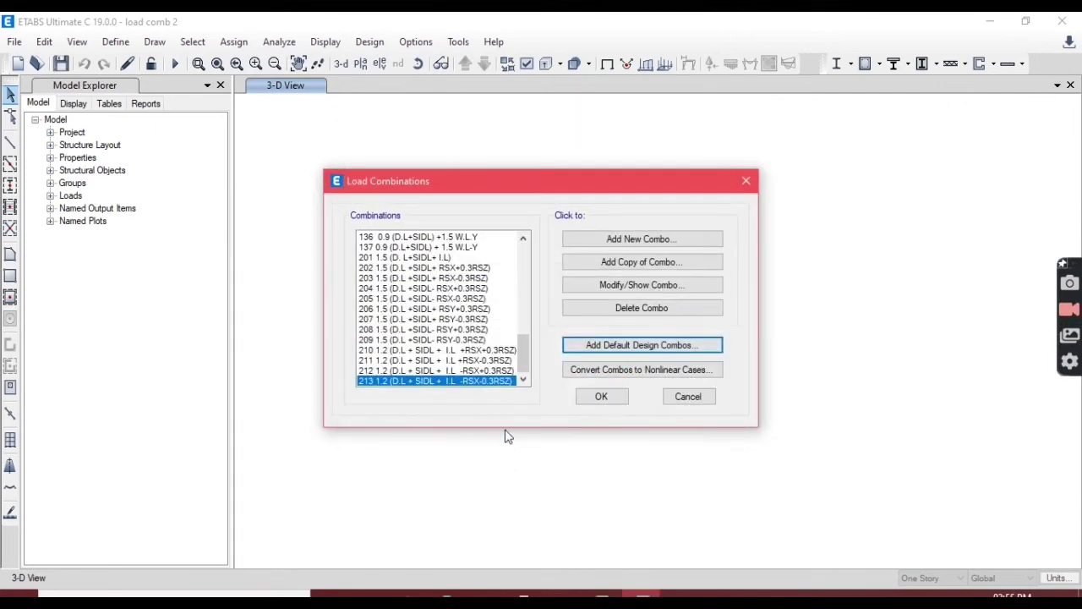
Step: Add a copy of combination 213 and copy the two-cell LOAD COMB 214 expression from C83:D83 in Excel
left_click(620, 268)
key("alt+Tab")
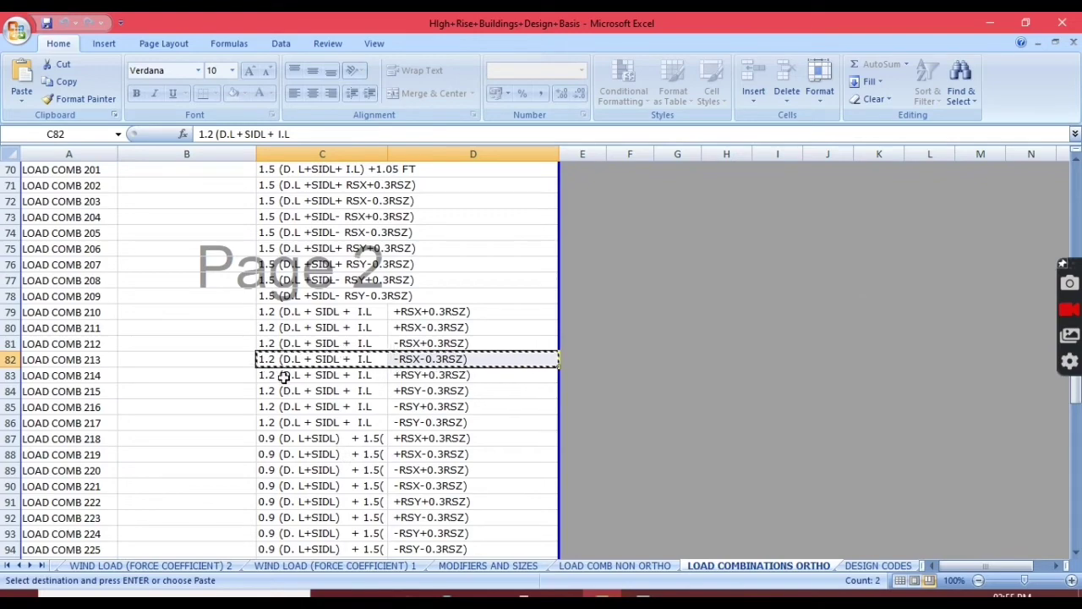
left_click_drag(284, 378, 427, 375)
key("ctrl+c")
Step: Switch back to ETABS and rename the copy "214 1.2 (D.L + SIDL + I.L +RSY+0.3RSZ)", removing the surplus gap before +RSY
left_click(633, 594)
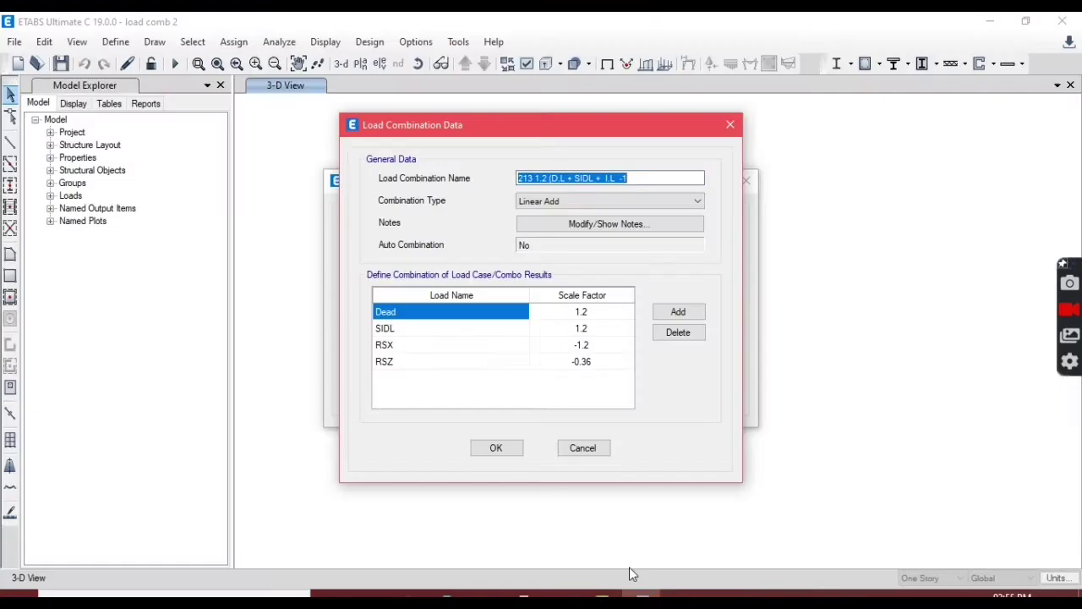
left_click(560, 177)
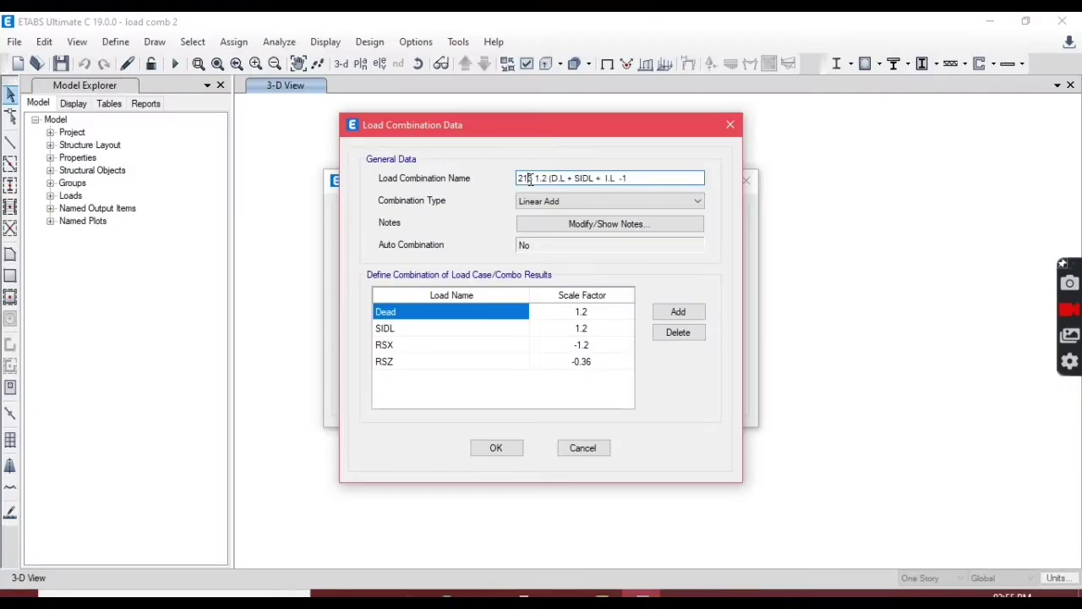
left_click_drag(529, 179, 710, 179)
type("4")
key("ctrl+v")
key("BackSpace")
key("BackSpace")
key("BackSpace")
key("BackSpace")
key("BackSpace")
Step: Replace the RSX load in combination 214 with RSY and set its scale factor to 1.2
left_click(445, 350)
left_click(448, 354)
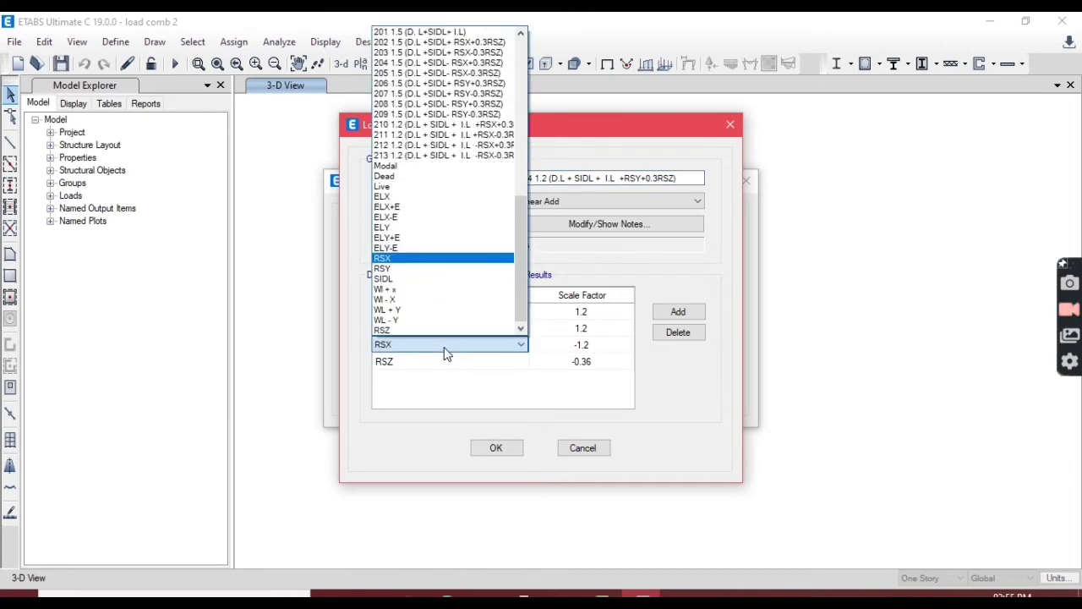
left_click(404, 269)
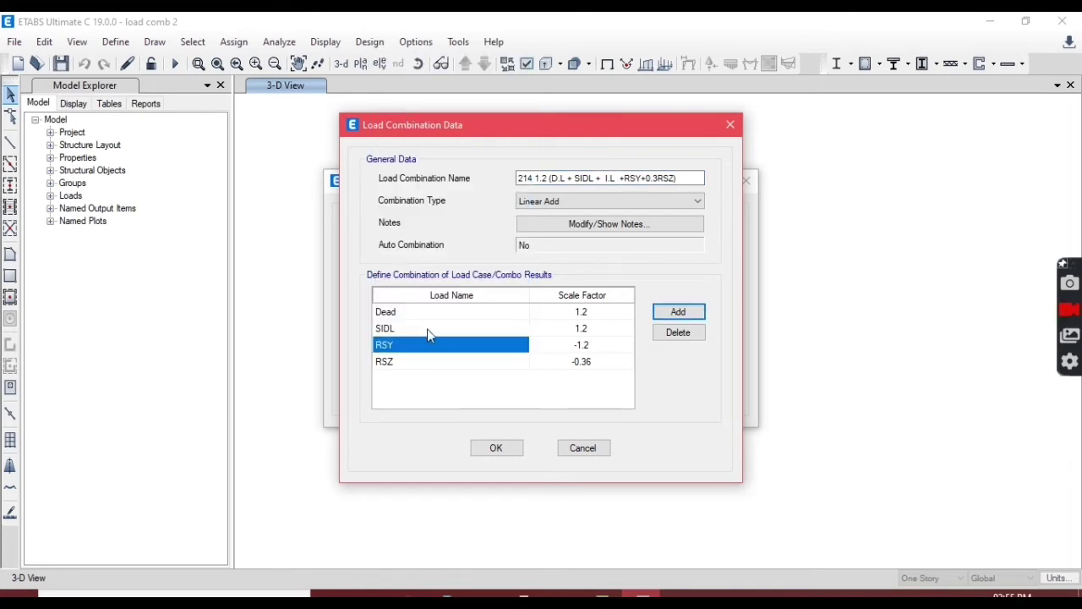
left_click(587, 349)
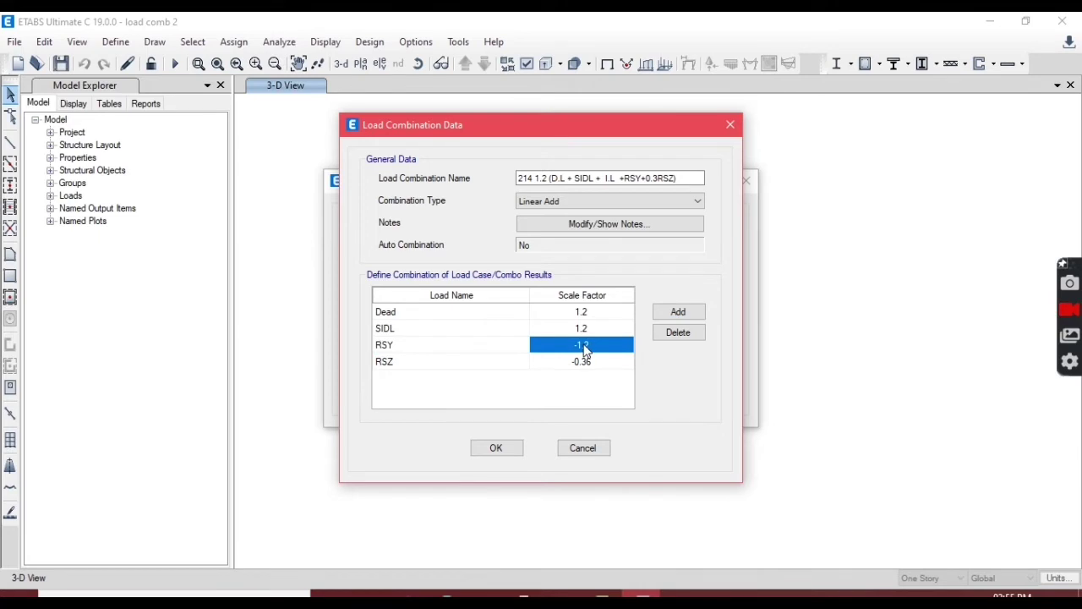
left_click(579, 343)
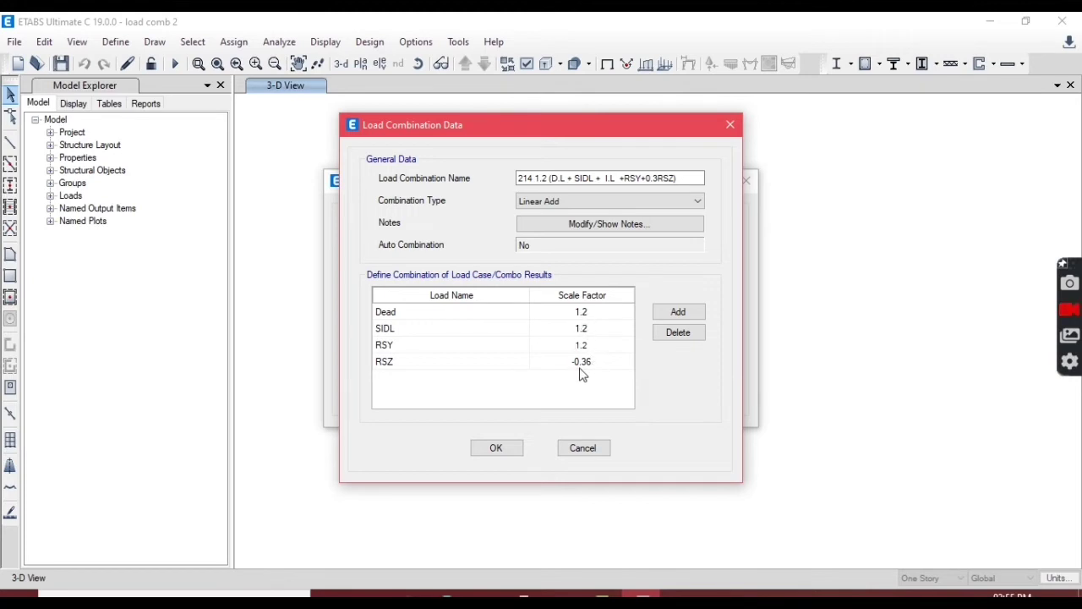
Step: Set the RSZ scale factor in combination 214 to 0.36 and accept the combination
left_click(580, 362)
left_click(578, 363)
key("Home")
key("Delete")
left_click(498, 447)
Step: Add a copy of combination 214 and copy the two-cell LOAD COMB 215 expression from C84:D84 in Excel
left_click(658, 265)
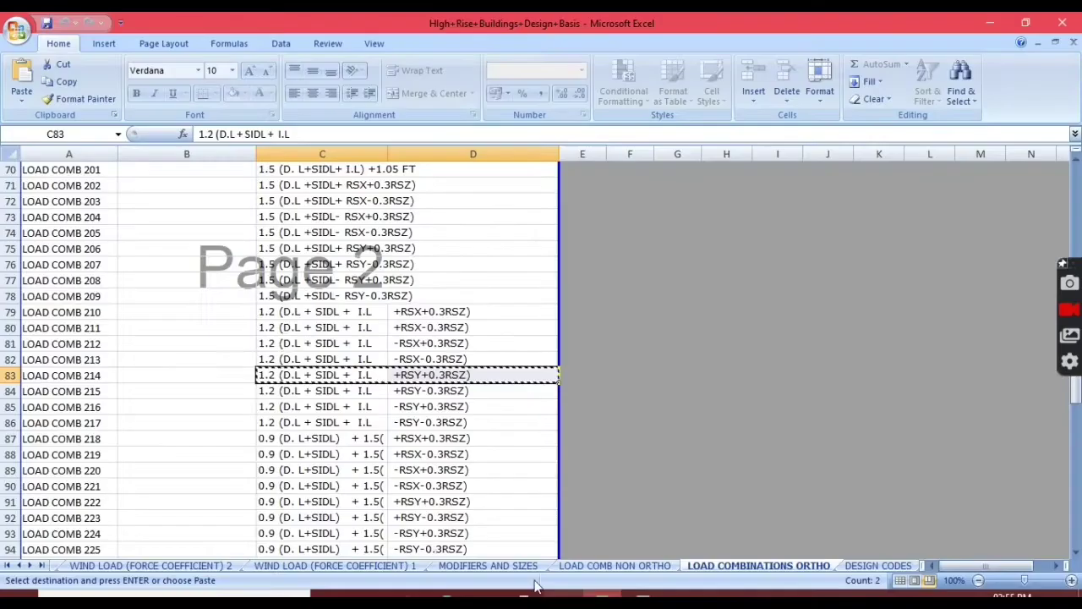
left_click_drag(264, 390, 403, 390)
key("ctrl+c")
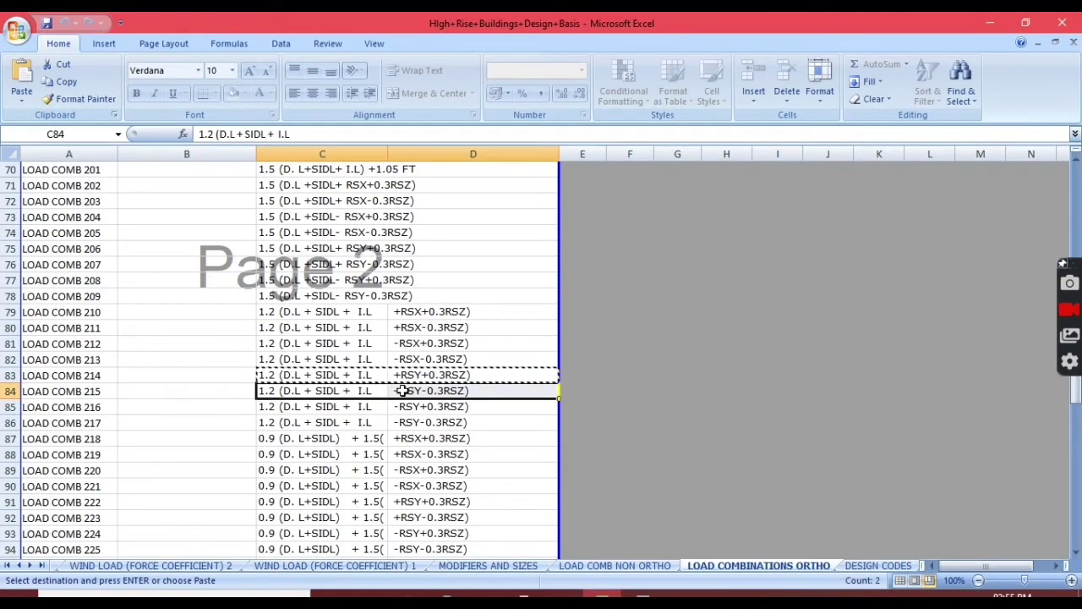
Step: Switch back to ETABS and rename the copy "215 1.2 (D.L + SIDL + I.L +RSY-0.3RSZ)", removing the surplus gap before +RSY
left_click(643, 594)
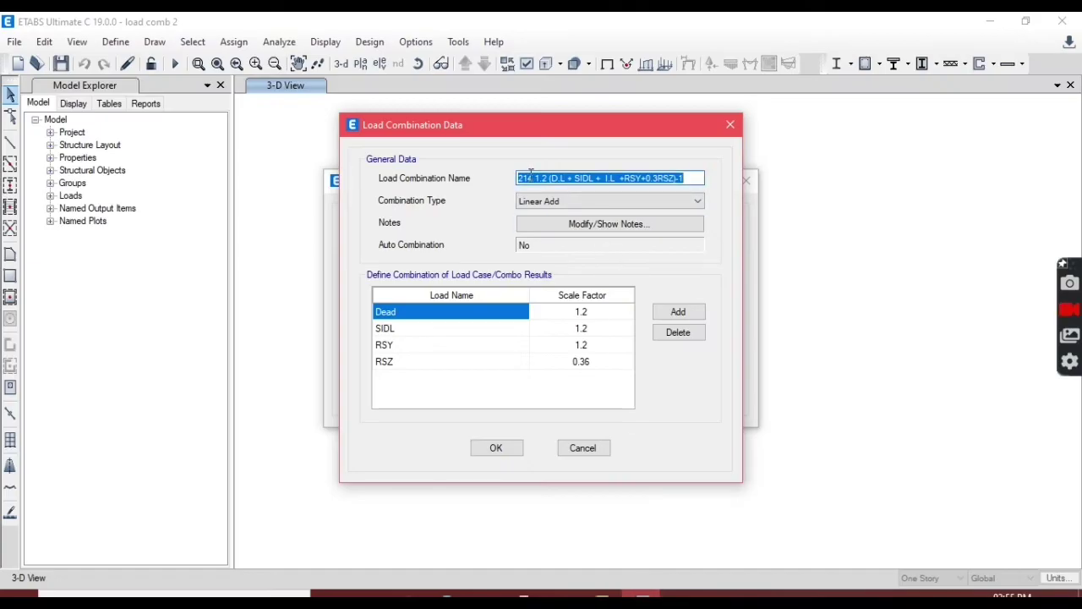
key("ctrl+v")
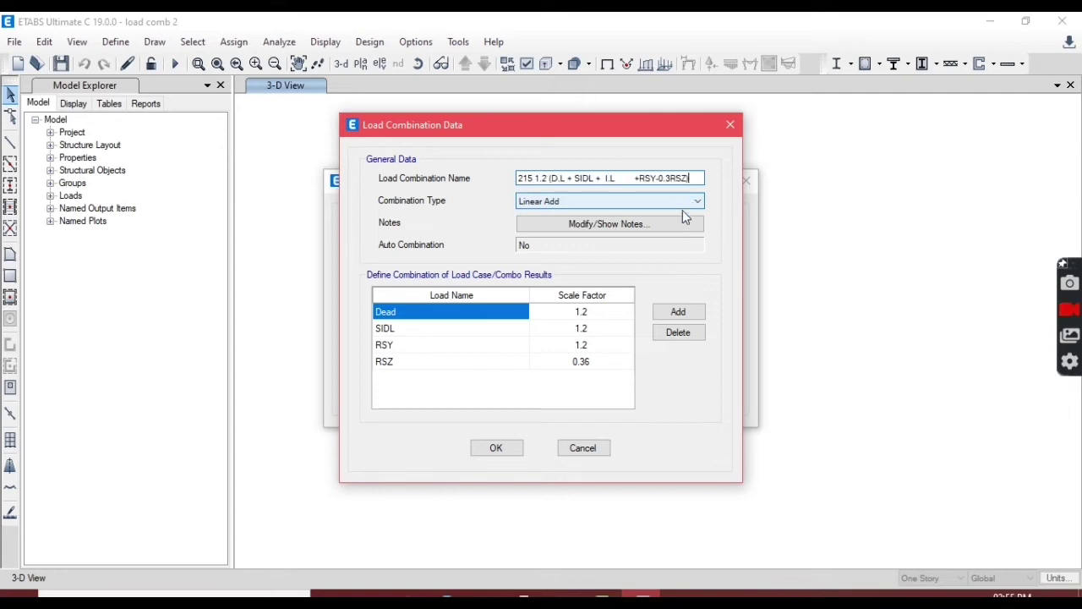
type(")")
key("BackSpace")
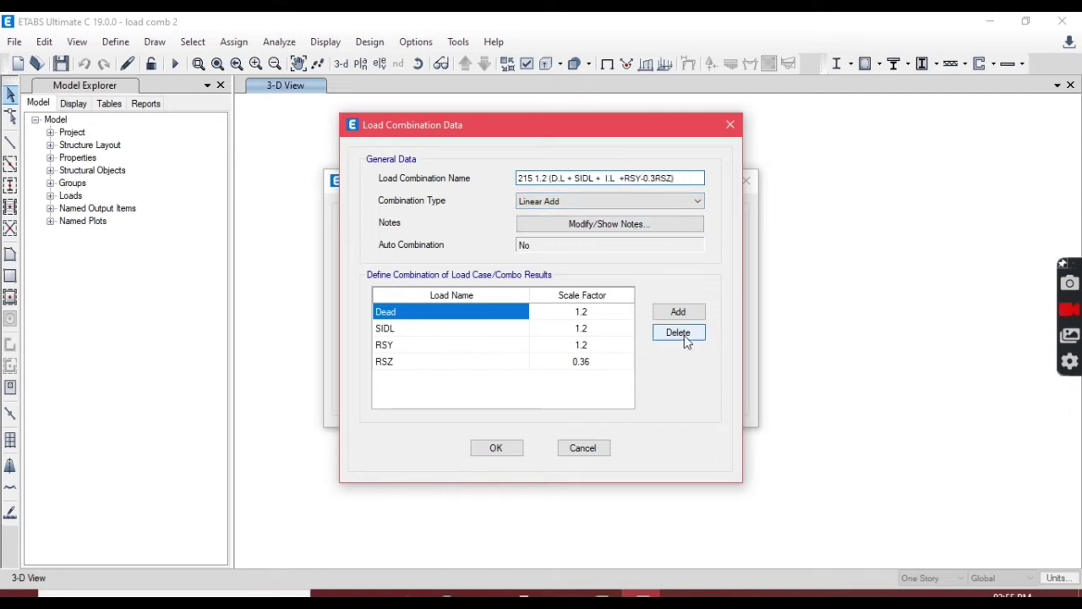
Step: Set the RSZ scale factor in combination 215 to -0.36 and accept the combination
left_click(577, 361)
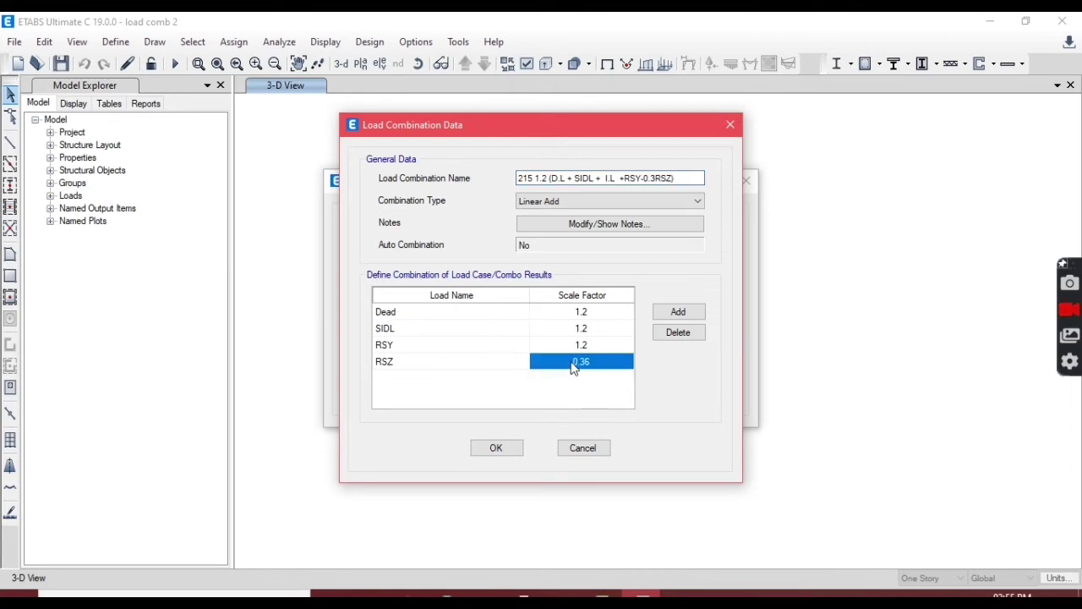
left_click(575, 361)
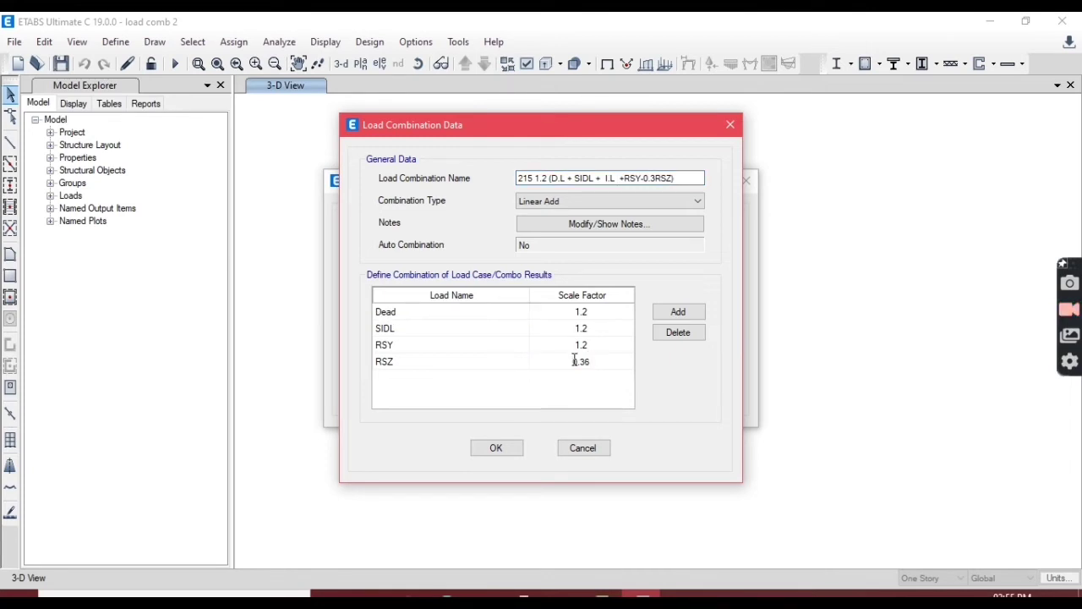
left_click(512, 450)
Step: Add a copy of combination 215 and copy the two-cell LOAD COMB 216 expression from C85:D85 in Excel
left_click(665, 273)
left_click(603, 595)
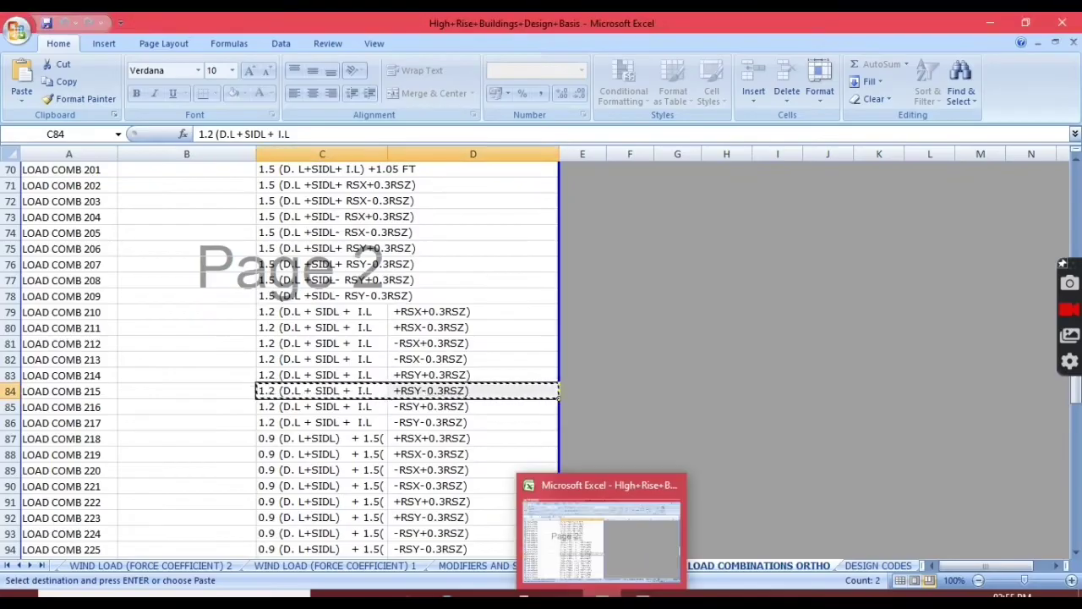
left_click_drag(286, 409, 456, 407)
key("ctrl+c")
Step: Switch back to ETABS and rename the copy "216 1.2 (D.L + SIDL + I.L -RSY+0.3RSZ)", removing the surplus gap before -RSY
left_click(643, 595)
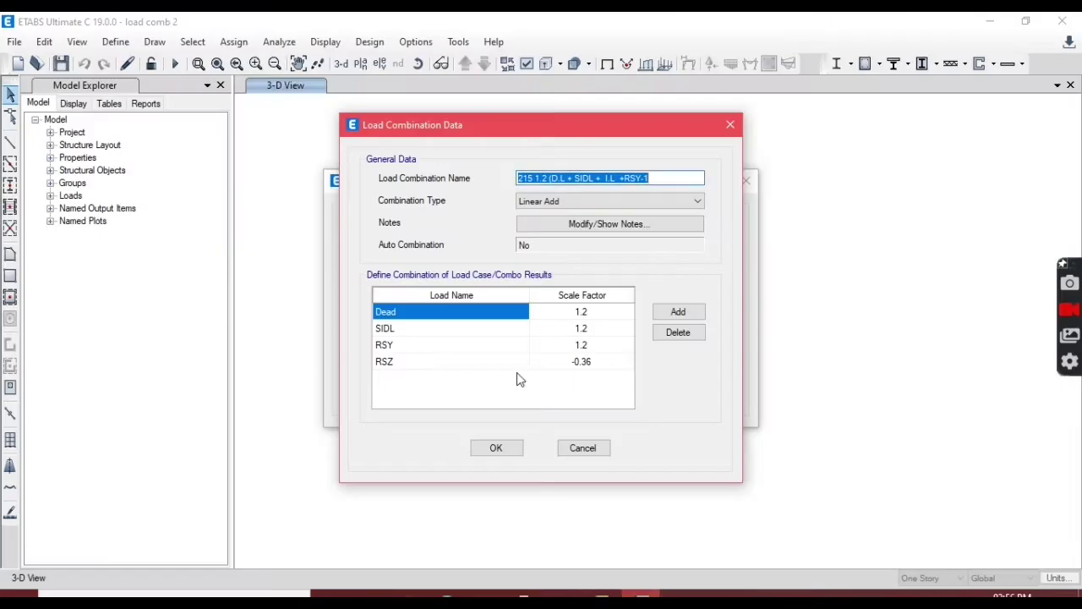
left_click(544, 177)
left_click_drag(528, 178, 765, 180)
type("6")
key("ctrl+v")
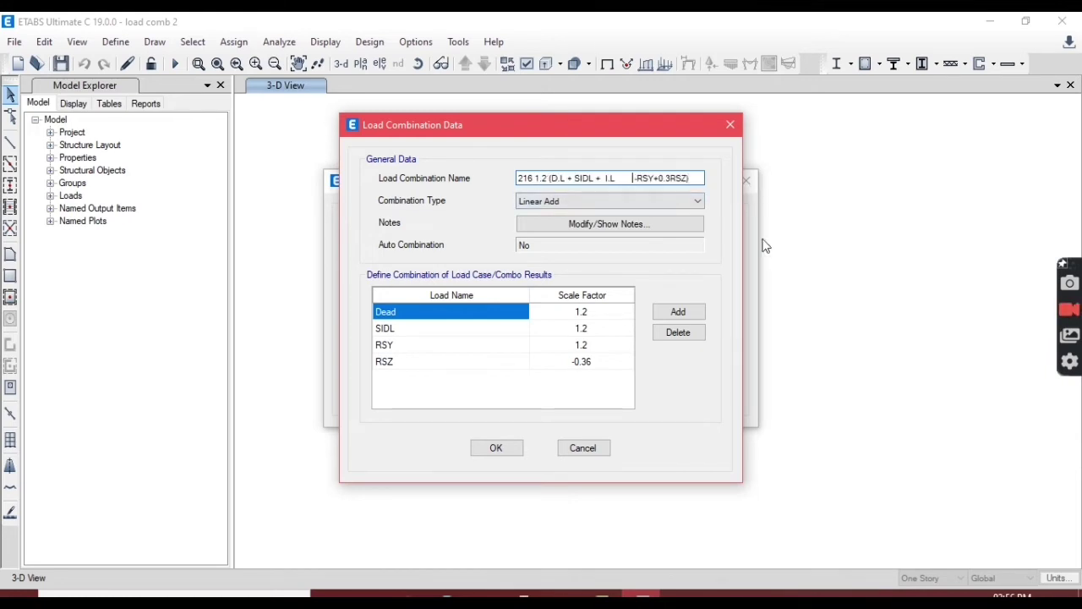
key("BackSpace")
Step: Set the RSY scale factor in combination 216 to -1.2, make the RSZ factor positive, and accept the combination
left_click(580, 347)
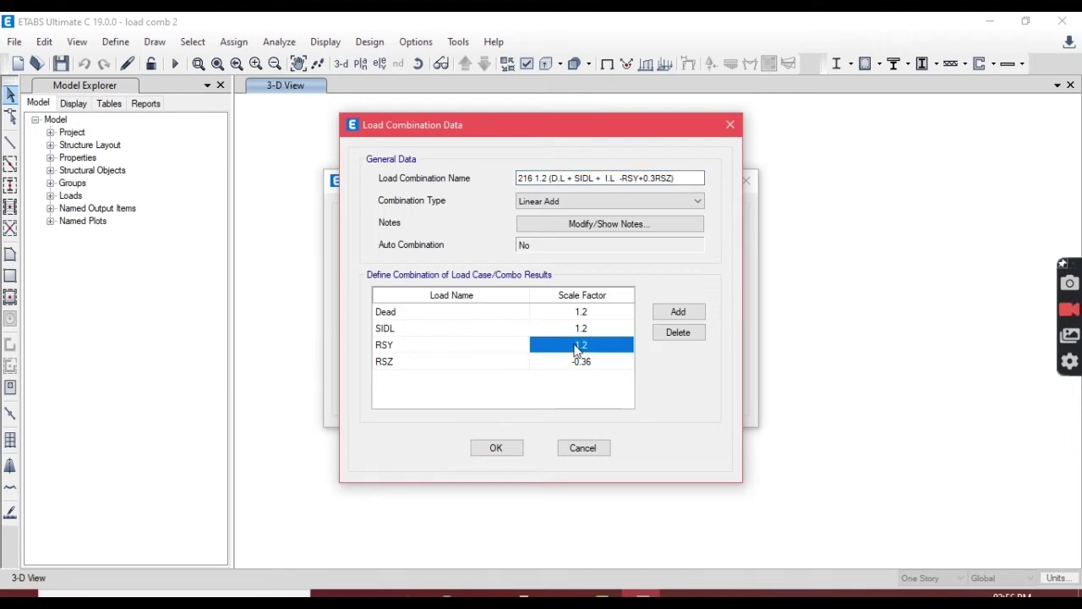
left_click(577, 346)
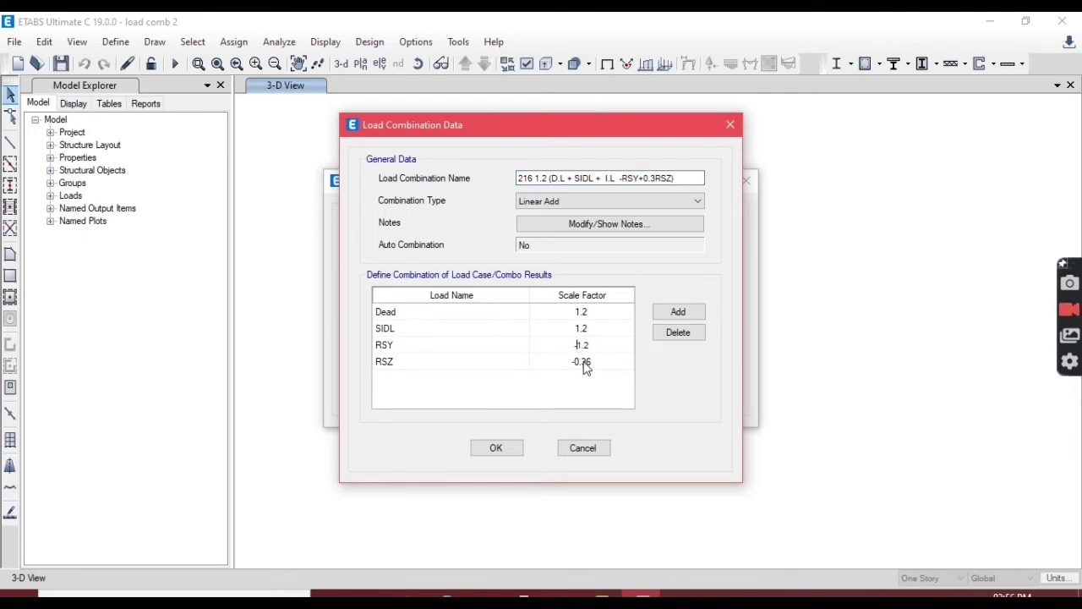
type("-")
left_click(584, 363)
left_click(580, 362)
left_click(578, 362)
left_click(497, 447)
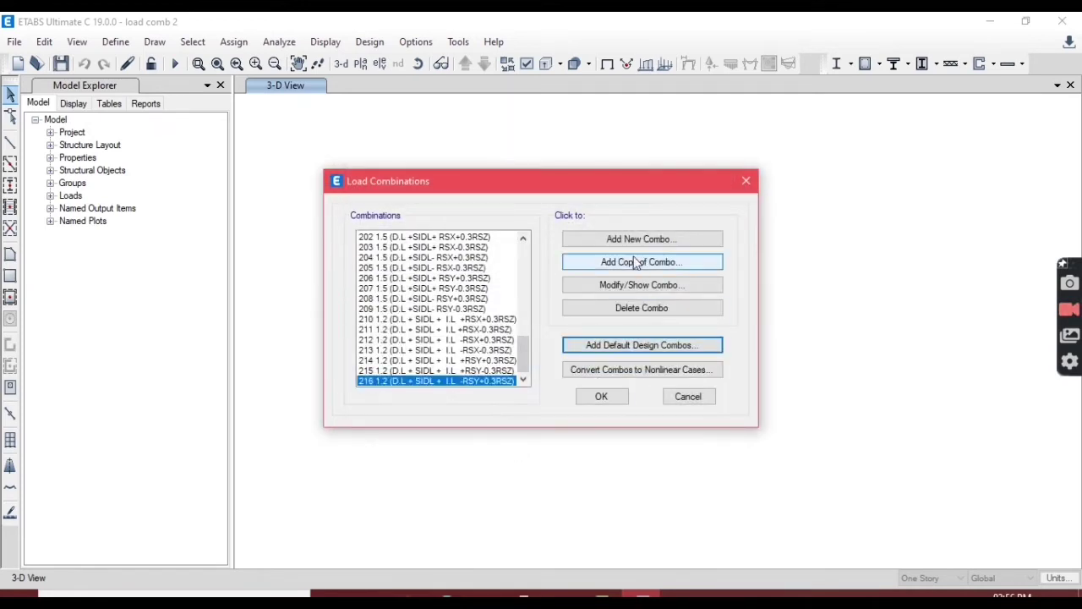
Step: Add a copy of combination 216 and copy the two-cell LOAD COMB 217 expression from C86:D86 in Excel
left_click(636, 263)
left_click(603, 594)
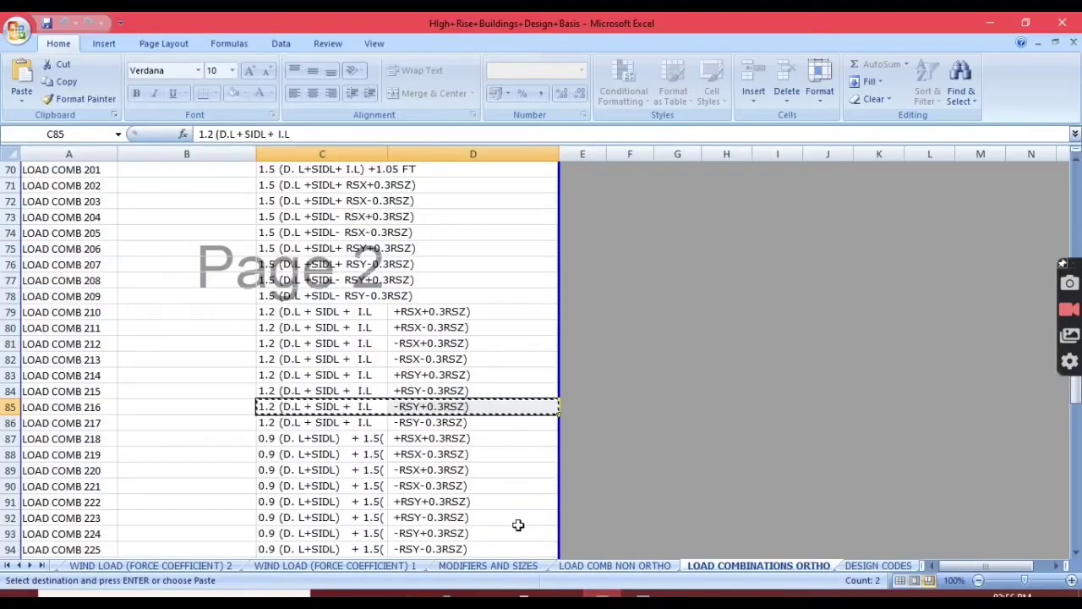
left_click_drag(287, 422, 447, 428)
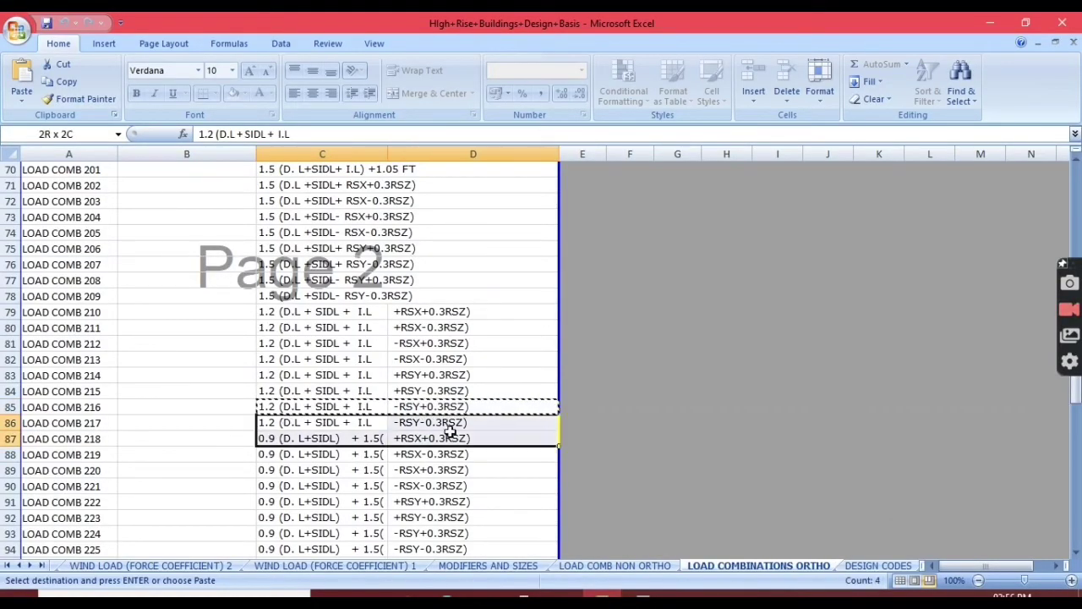
key("ctrl+c")
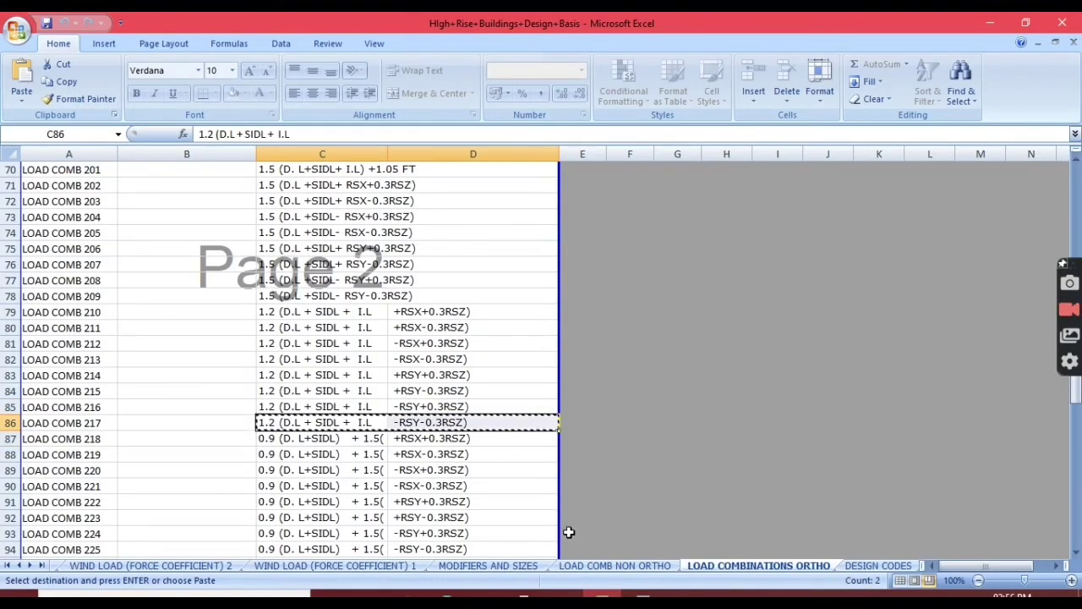
Step: Switch back to ETABS and rename the copy "217 1.2 (D.L + SIDL + I.L -RSY-0.3RSZ)", removing the surplus gap before -RSY
left_click(643, 593)
left_click_drag(528, 177, 650, 179)
type("7")
key("ctrl+v")
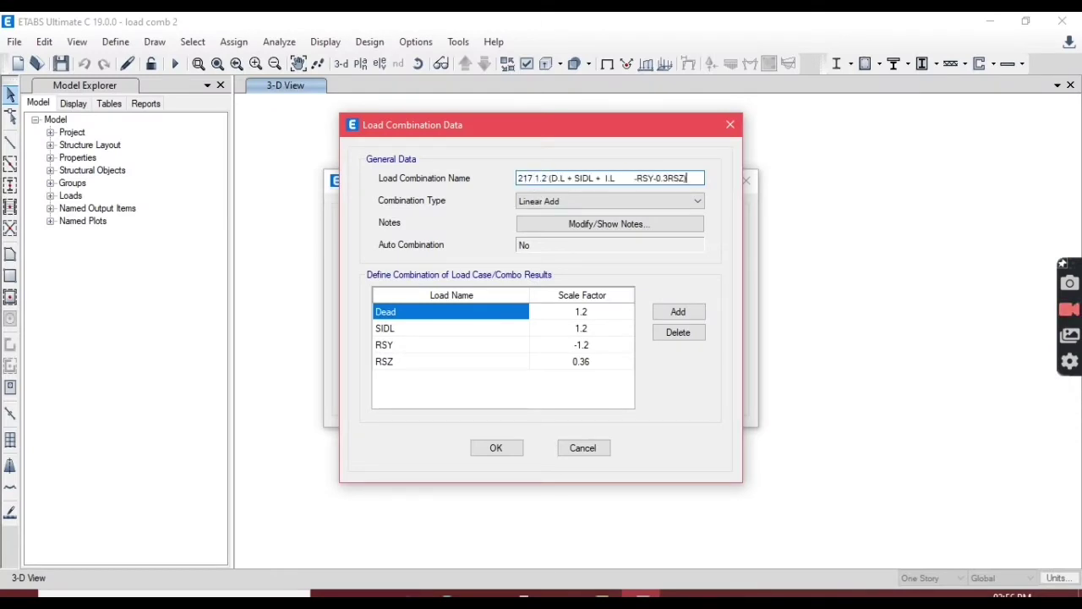
key("BackSpace")
key("BackSpace")
key("BackSpace")
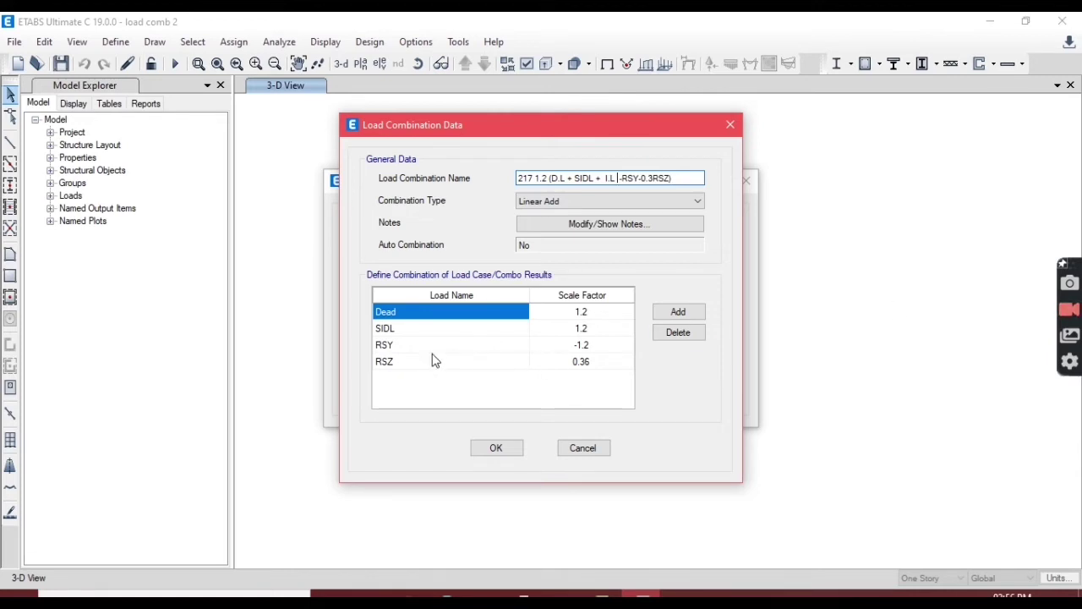
Step: Set the RSZ scale factor in combination 217 to -0.36 and accept the combination
left_click(584, 367)
left_click(585, 360)
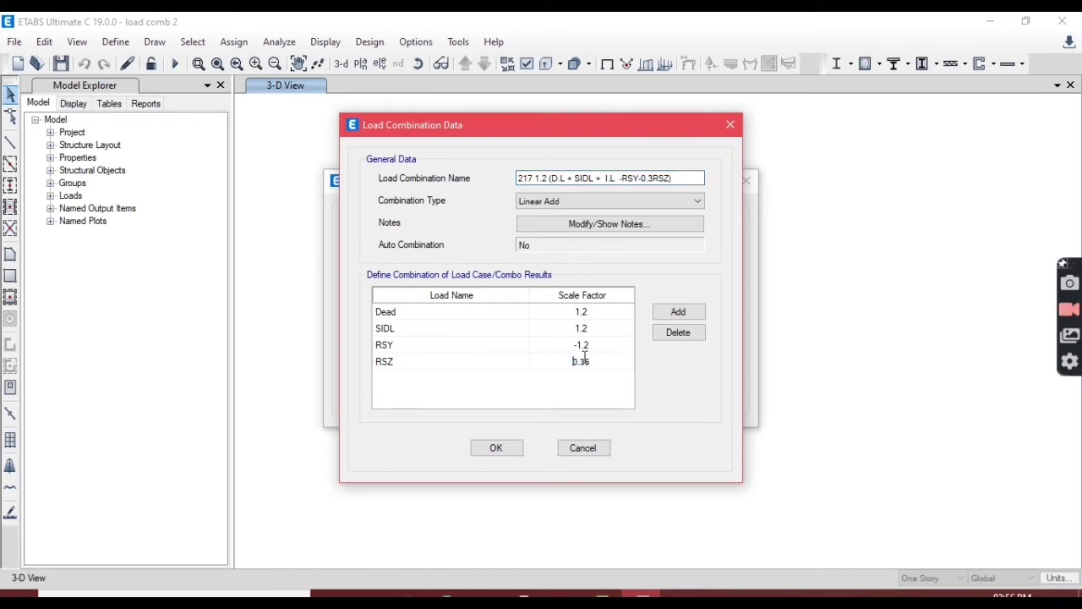
type("-")
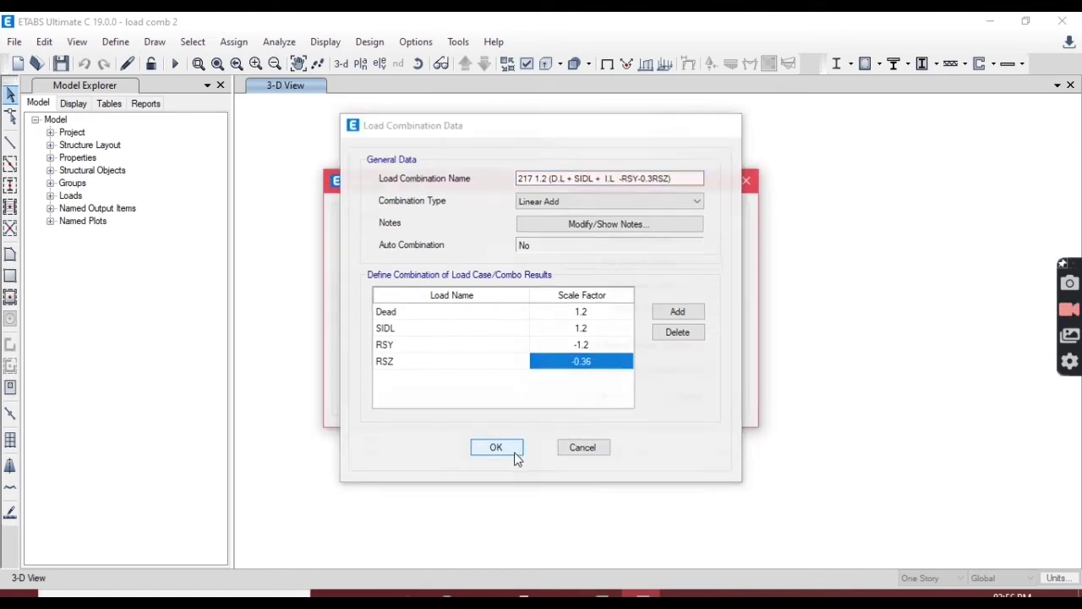
left_click(509, 450)
Step: Add a copy of combination 217 and copy the two-cell LOAD COMB 218 expression from C87:D87 in Excel
left_click(638, 261)
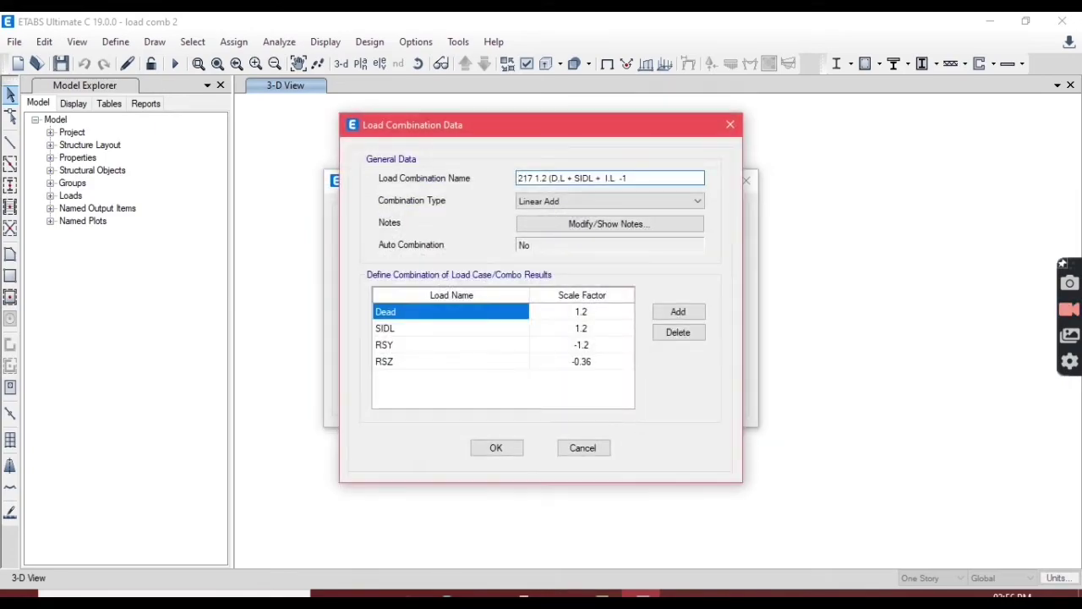
left_click(602, 594)
left_click(298, 441)
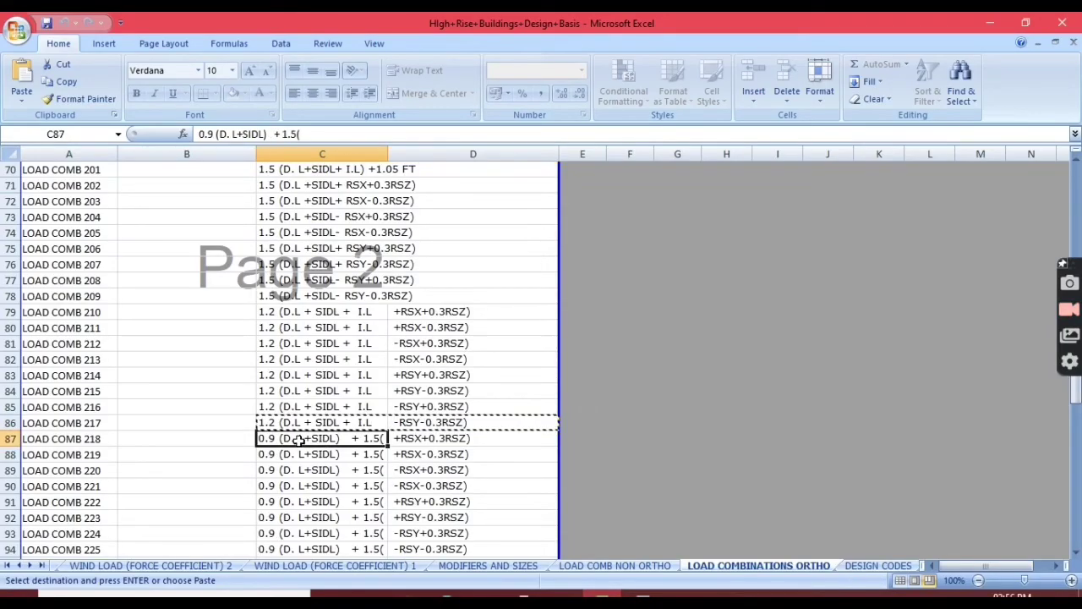
left_click_drag(298, 441, 399, 440)
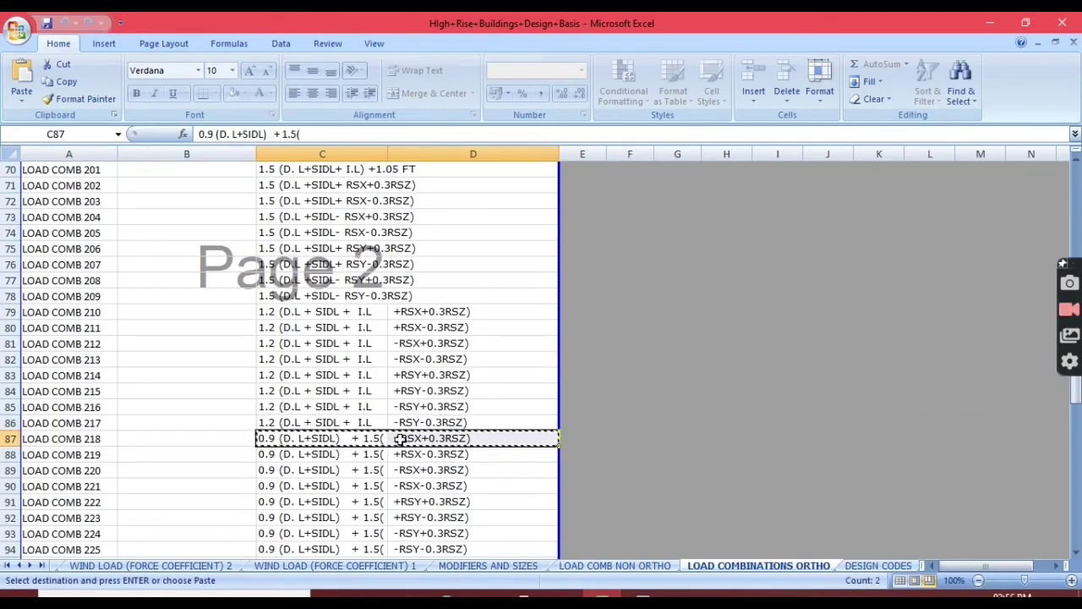
Step: Switch back to ETABS and rename the copy "218 0.9 (D. L+SIDL) + 1.5( +RSX+0.3RSZ)"
left_click(618, 593)
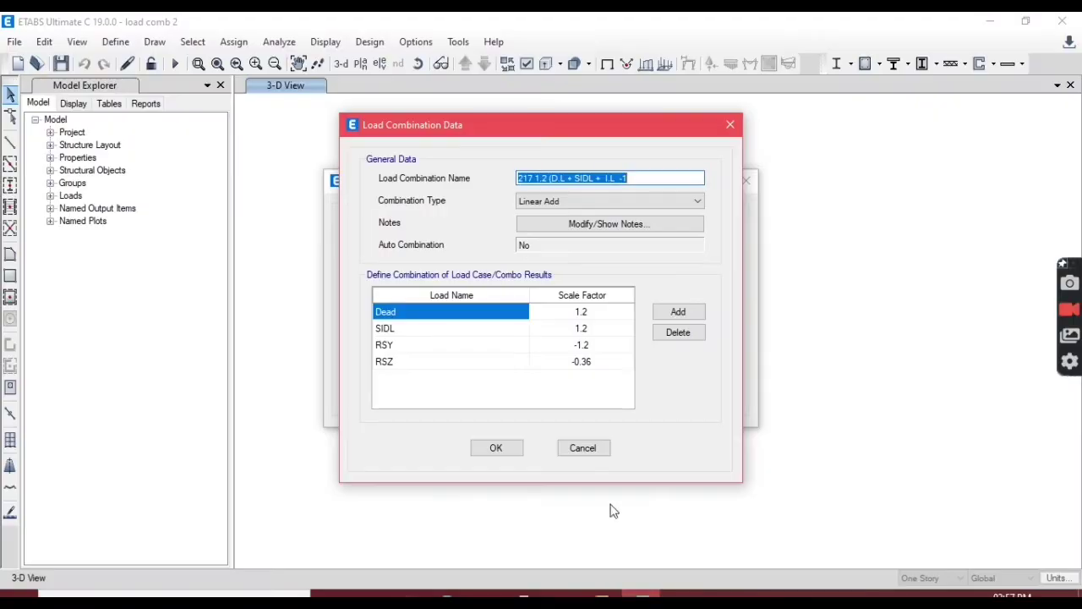
left_click(551, 180)
left_click_drag(528, 175, 667, 191)
type("8")
key("ctrl+v")
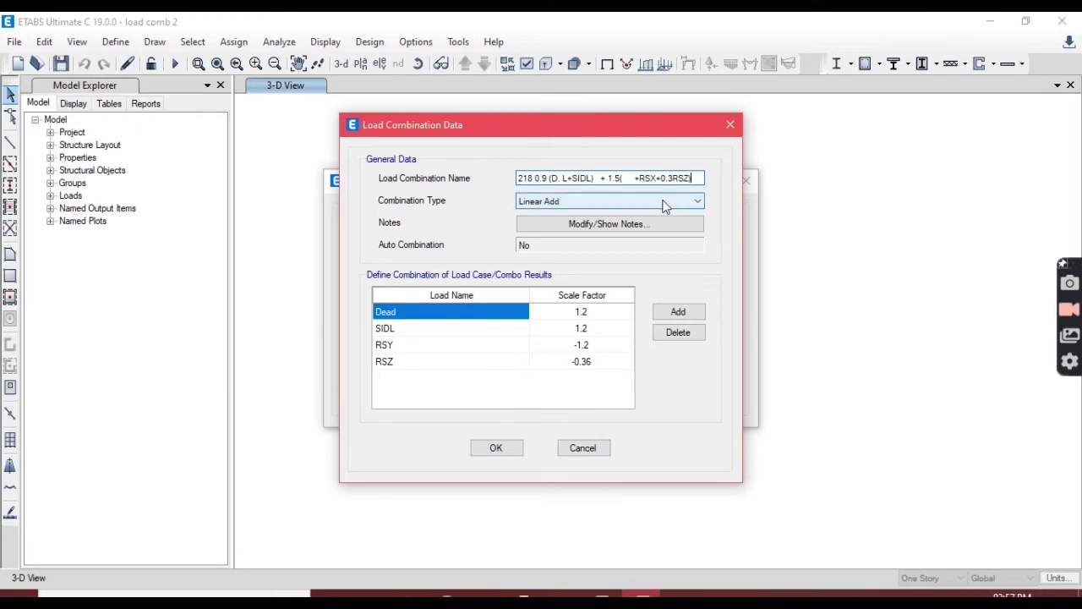
Step: Set the Dead and SIDL scale factors in combination 218 to 0.9
left_click(583, 315)
type("0.")
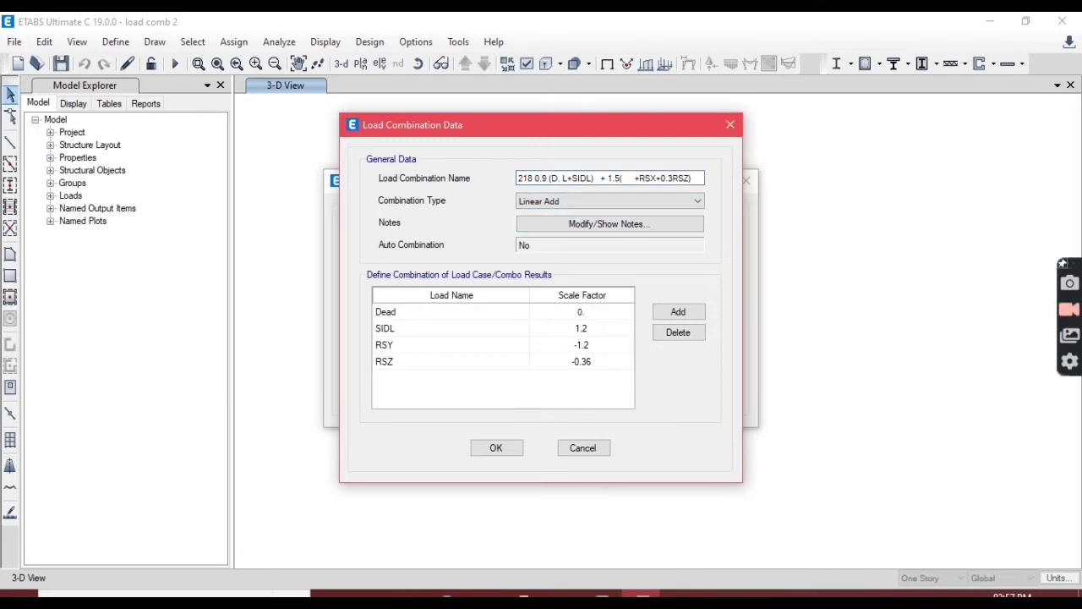
type("9")
left_click(583, 328)
type("0")
Step: Replace RSY with RSX in combination 218, set the RSX and RSZ scale factors to 1.5, and accept the combination
left_click(479, 347)
left_click(479, 346)
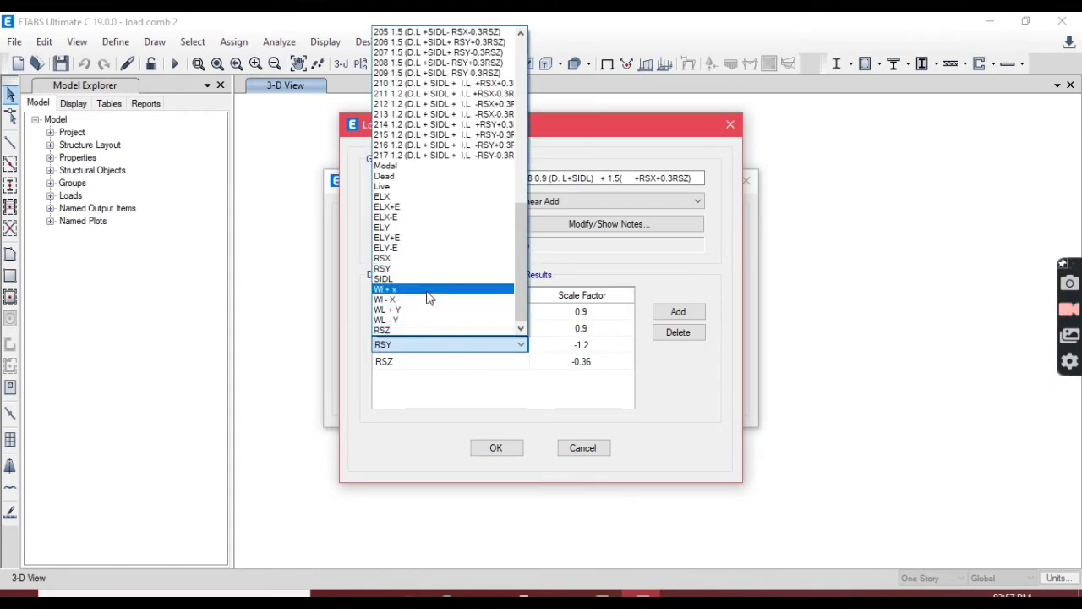
left_click(425, 259)
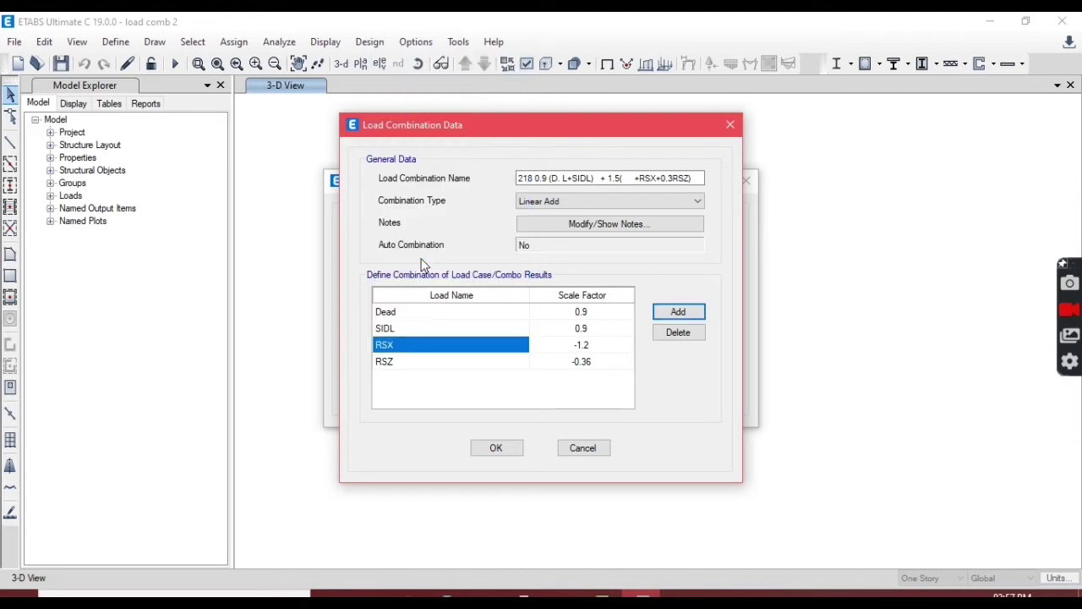
left_click(606, 350)
type("1.")
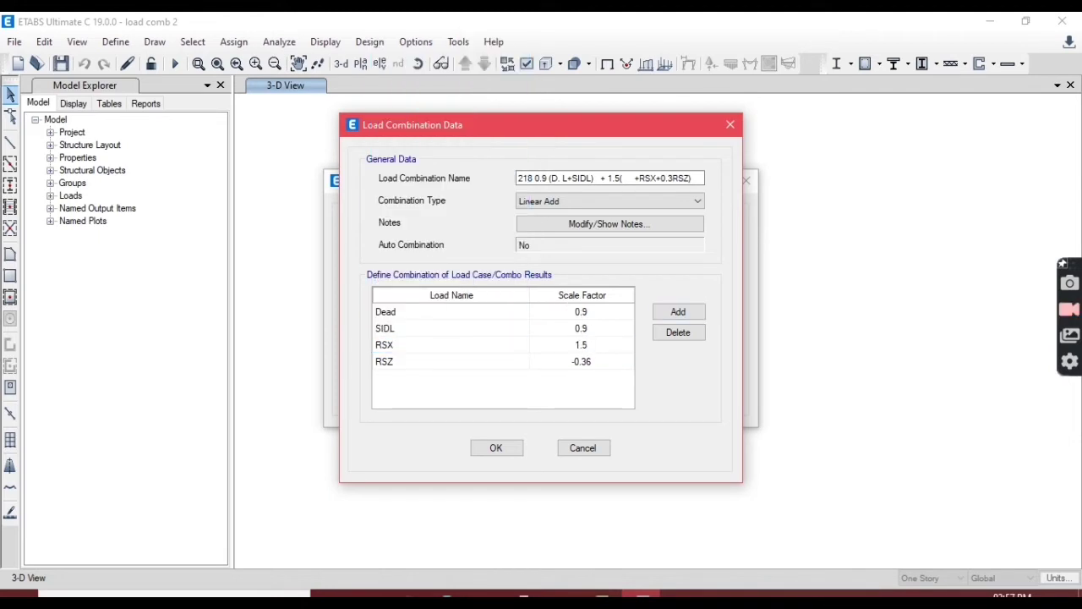
left_click(582, 361)
type("1.5")
left_click(496, 447)
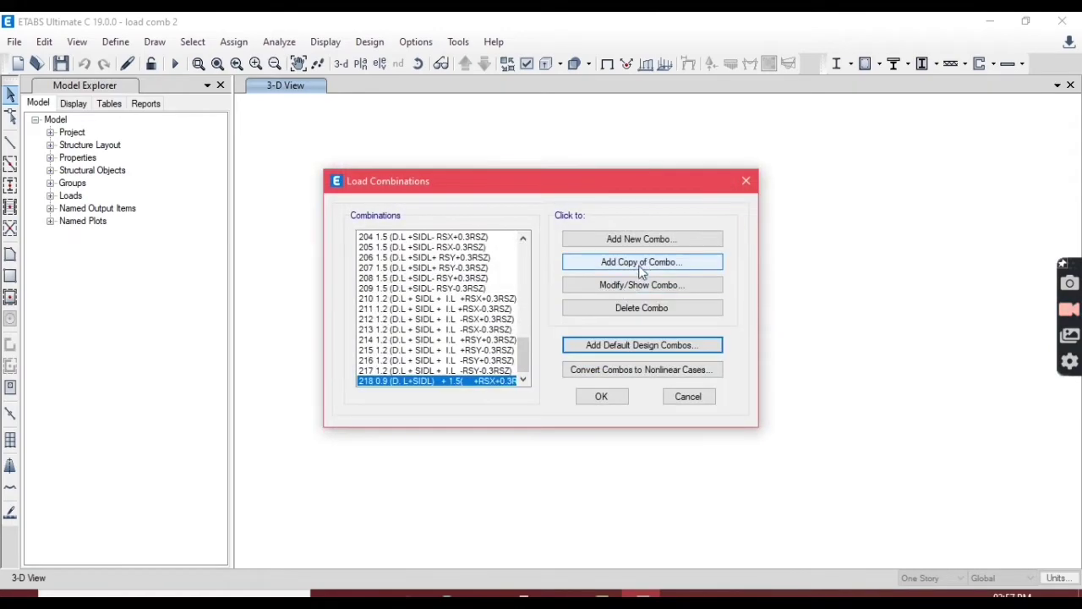
Step: Add a copy of combination 218 and copy the two-cell LOAD COMB 219 expression from C88:D88 in Excel
left_click(642, 261)
left_click(602, 597)
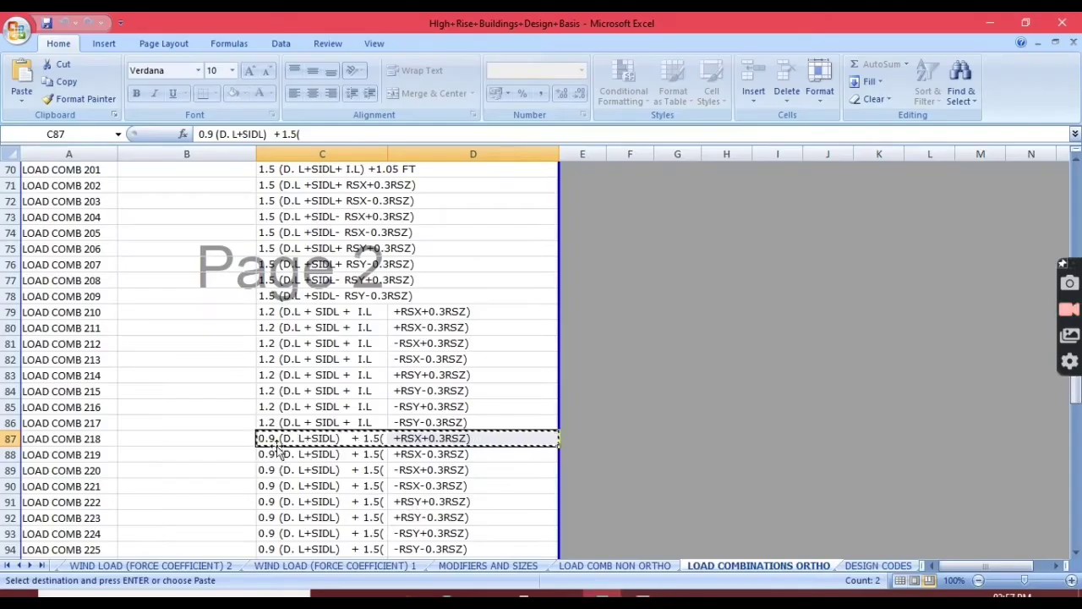
scroll(276, 458, "down", 4)
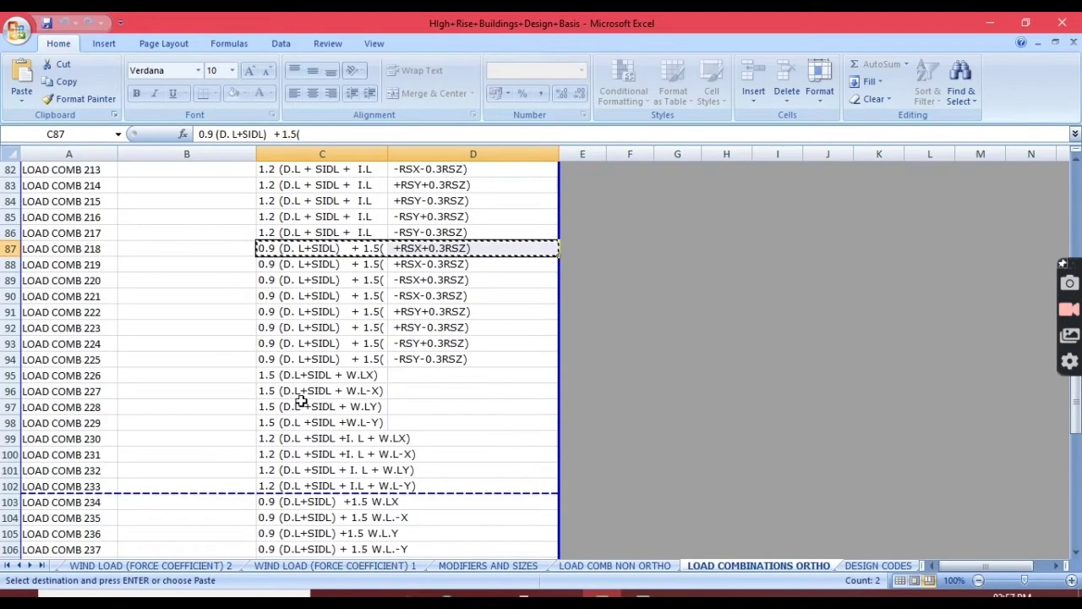
left_click_drag(269, 267, 431, 267)
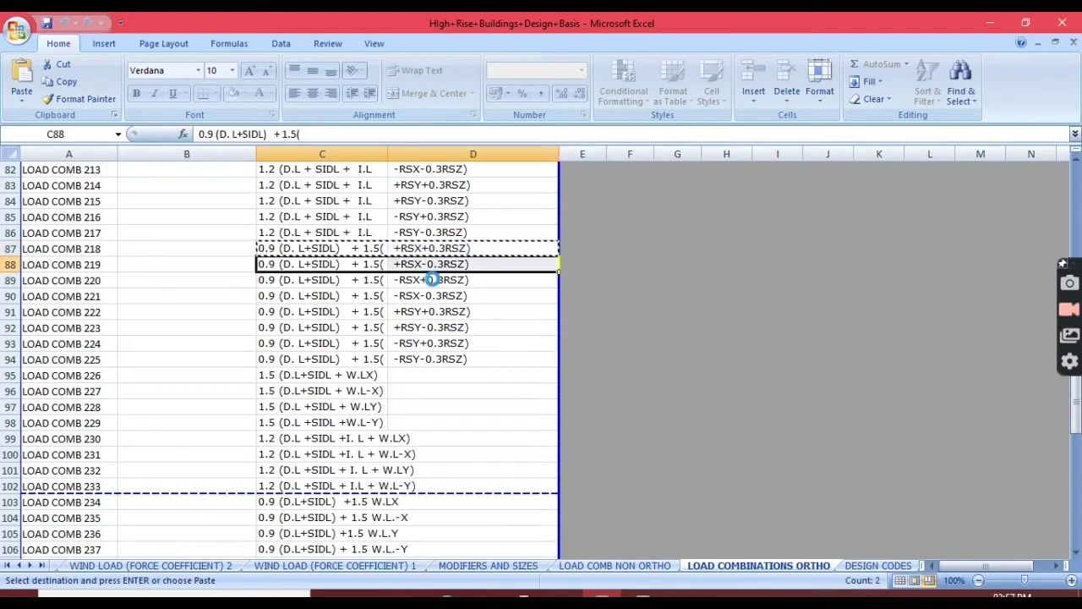
key("ctrl+c")
Step: In ETABS, rename the copy "219 0.9 (D. L+SIDL) + 1.5( +RSX-0.3RSZ)", set its RSZ scale factor to -1.5, and accept it
left_click(641, 596)
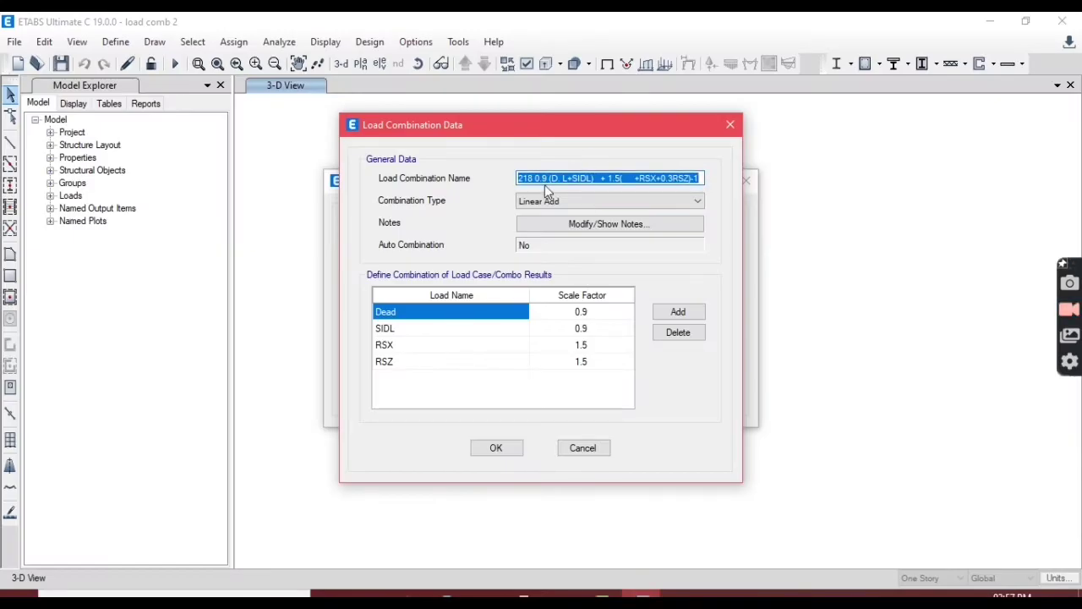
left_click_drag(527, 178, 705, 191)
type("9")
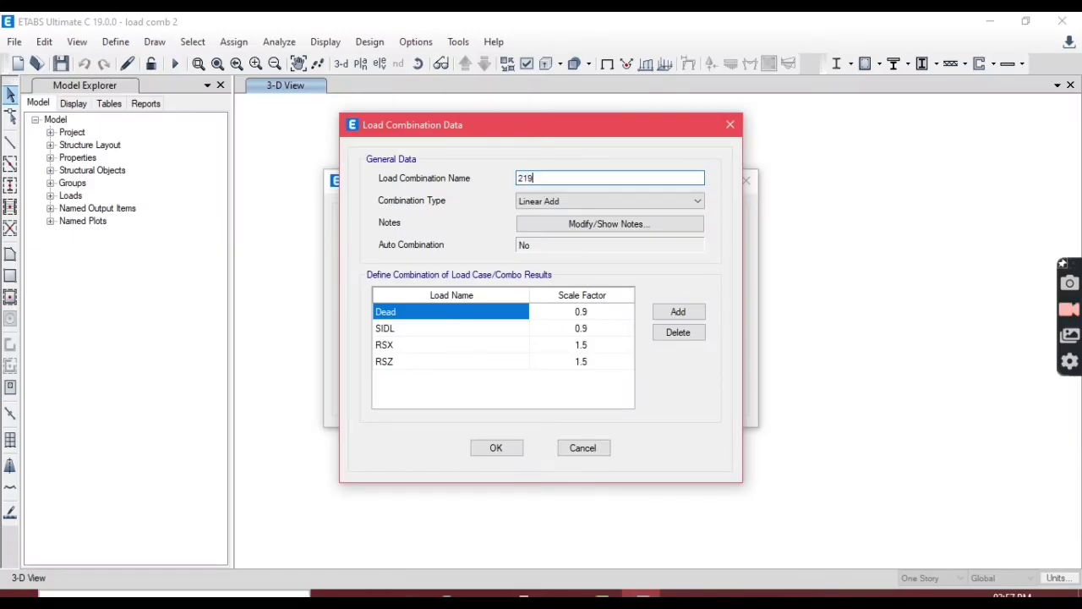
key("ctrl+v")
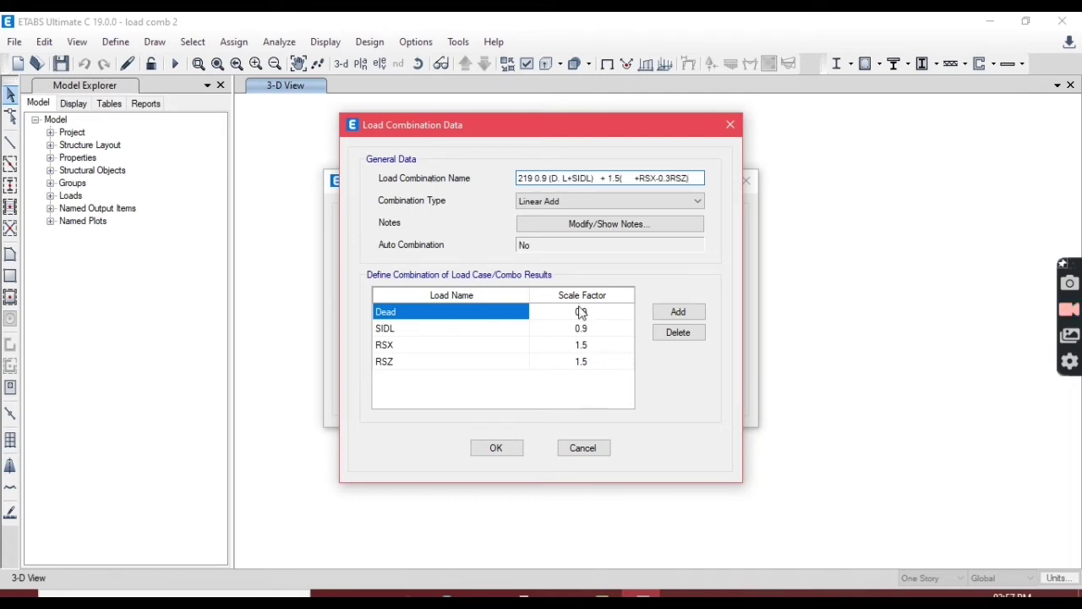
left_click(576, 361)
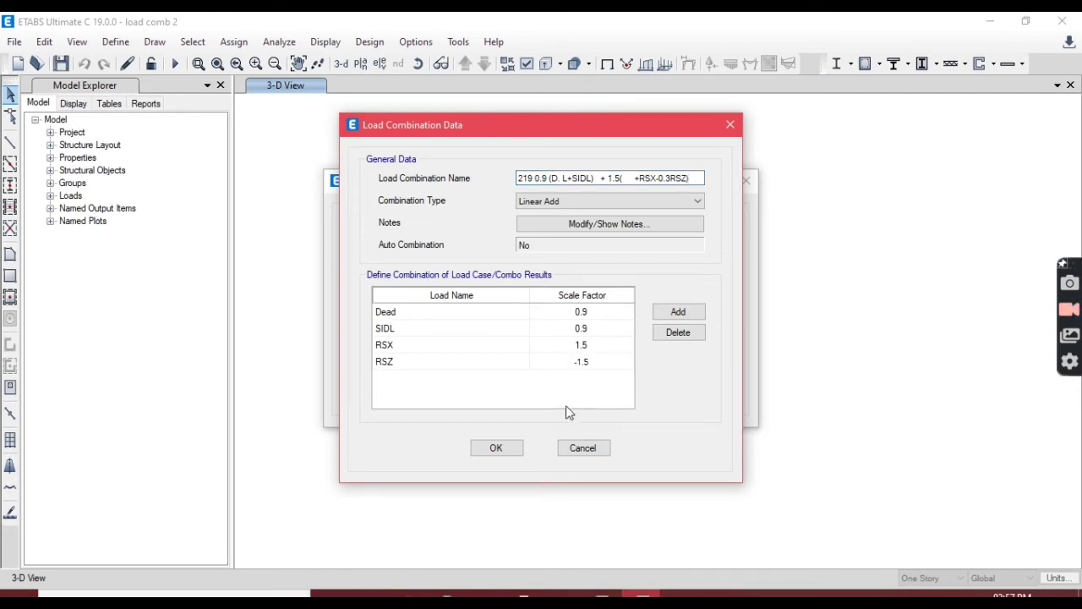
left_click(520, 444)
Step: Add a copy of combination 219 and copy the two-cell LOAD COMB 220 expression from C89:D89 in Excel
left_click(657, 261)
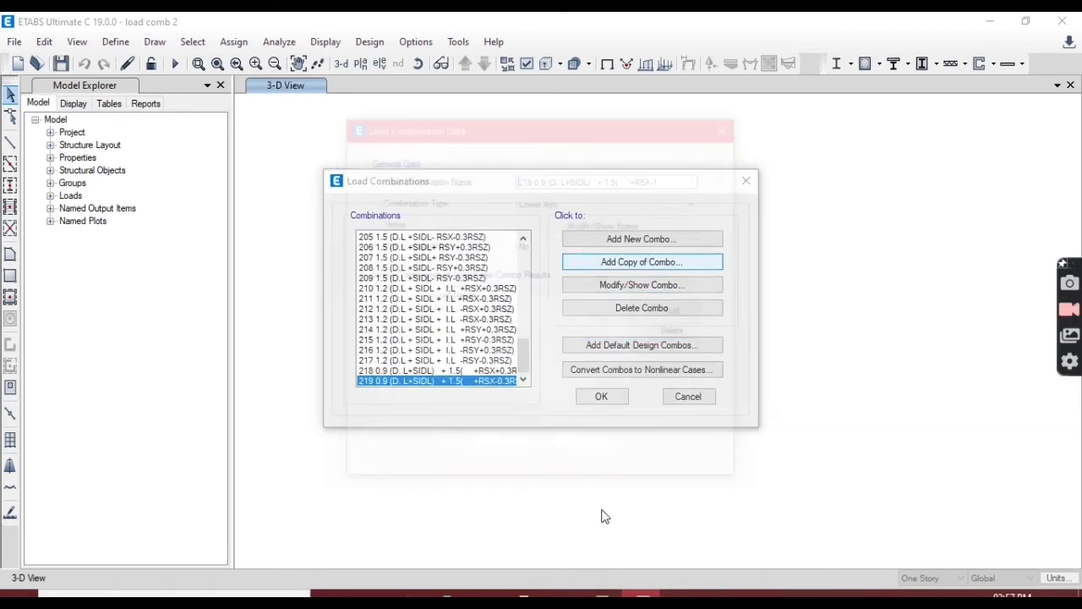
key("alt+Tab")
left_click_drag(281, 284, 433, 285)
key("ctrl+c")
Step: Switch back to ETABS and rename the copy "220 0.9 (D. L+SIDL) + 1.5(-RSX+0.3RSZ)", removing the gap before -RSX
key("alt+Tab")
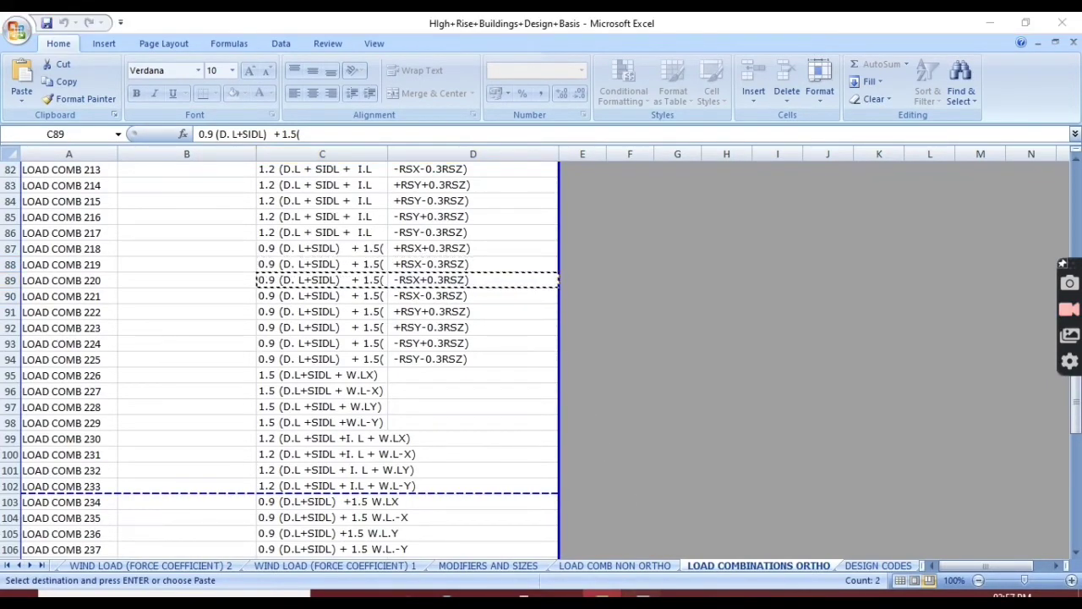
left_click_drag(522, 179, 703, 180)
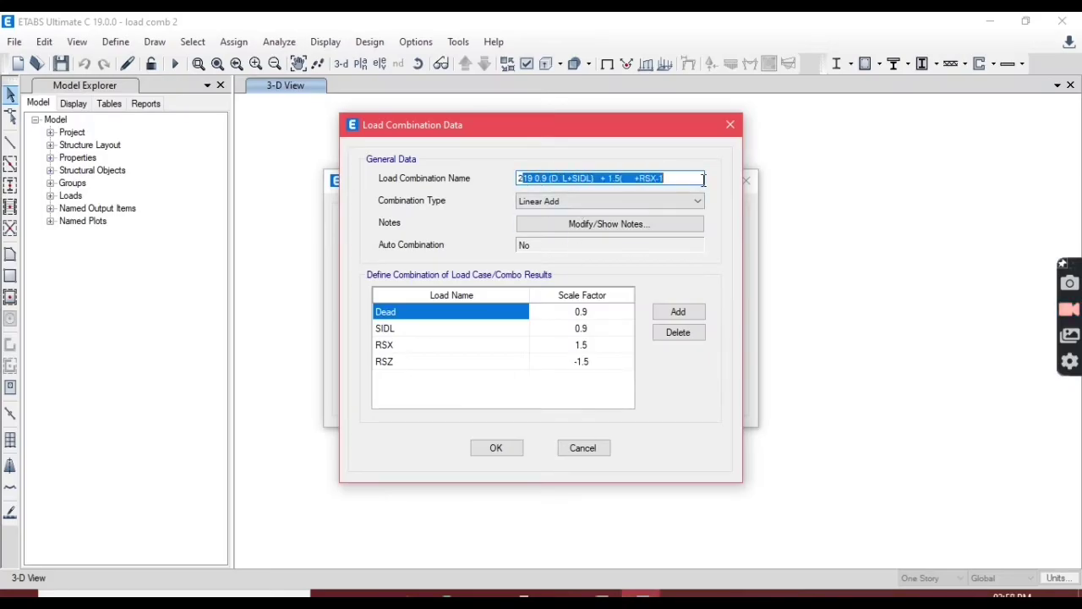
type("20")
key("ctrl+v")
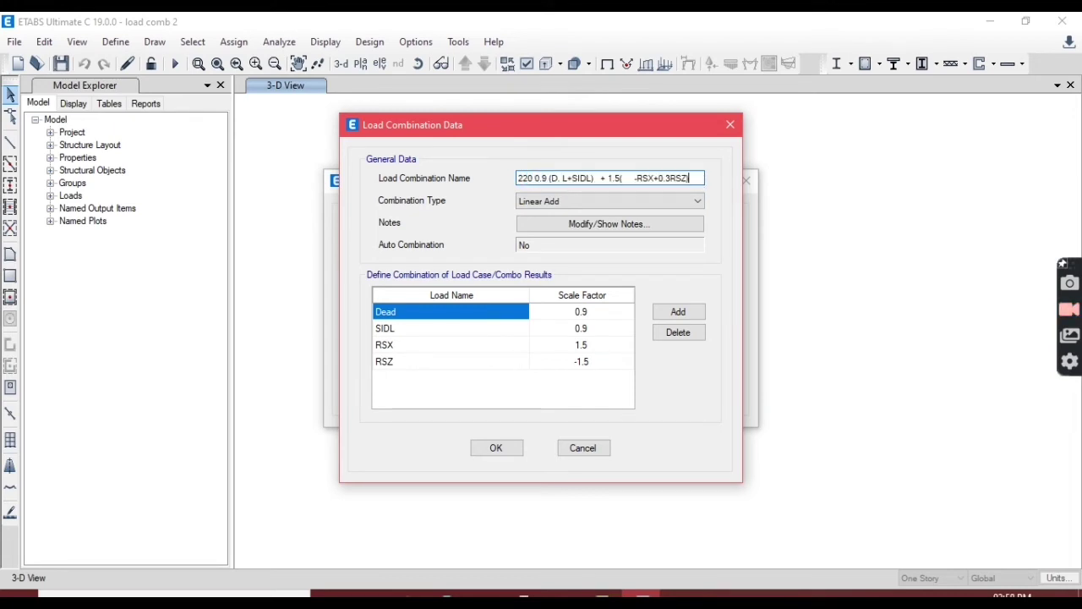
key("BackSpace")
key("BackSpace")
key("BackSpace")
key("BackSpace")
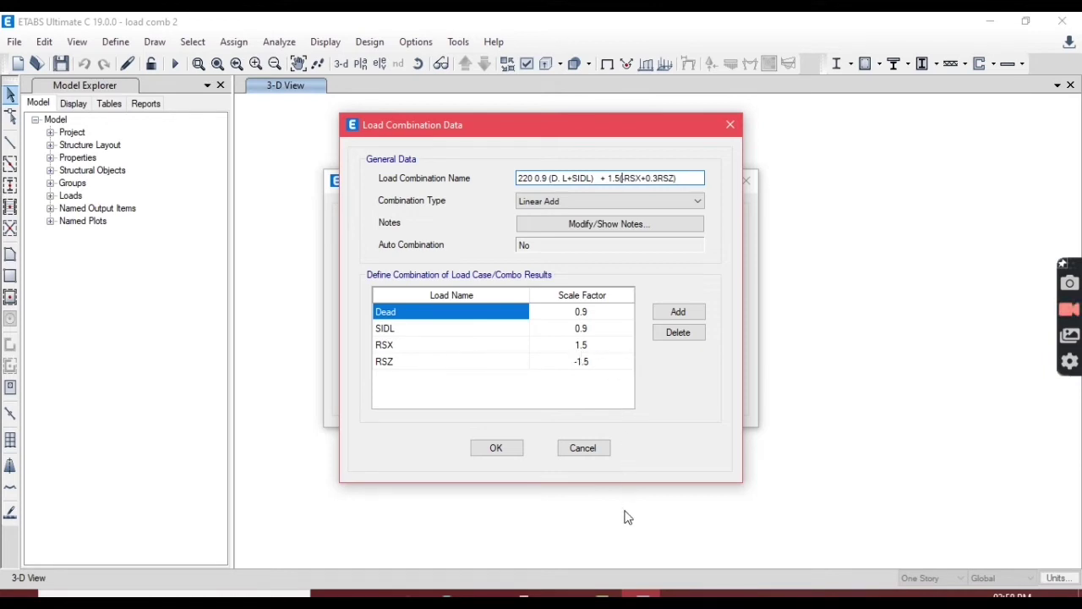
Step: Recheck LOAD COMB 220 in Excel, set the combination's RSX scale factor to -1.5 and RSZ to 1.5 in ETABS, and accept it
key("alt+Tab")
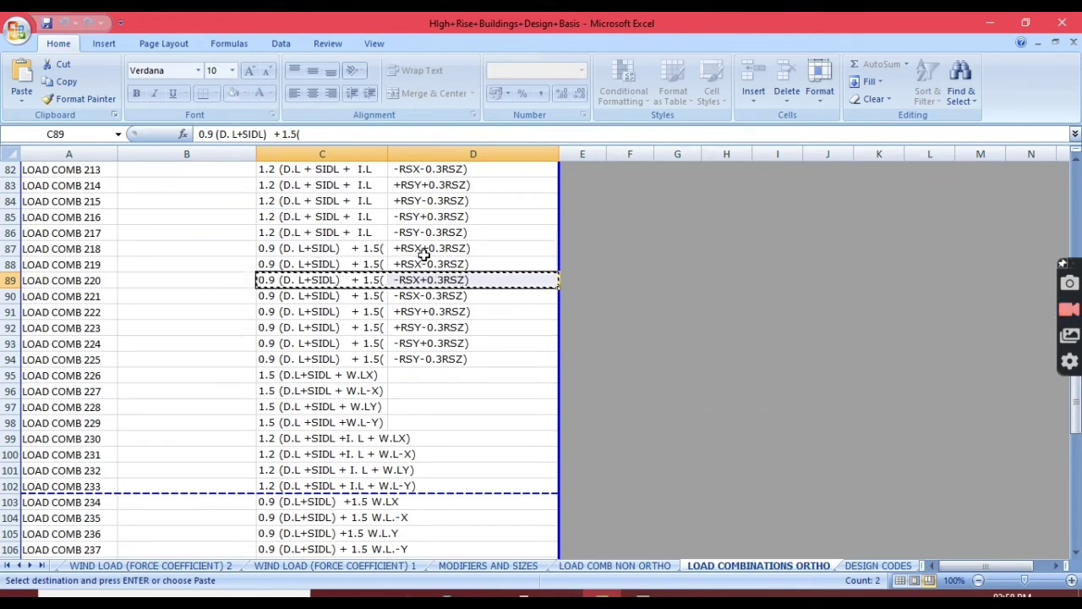
key("alt+Tab")
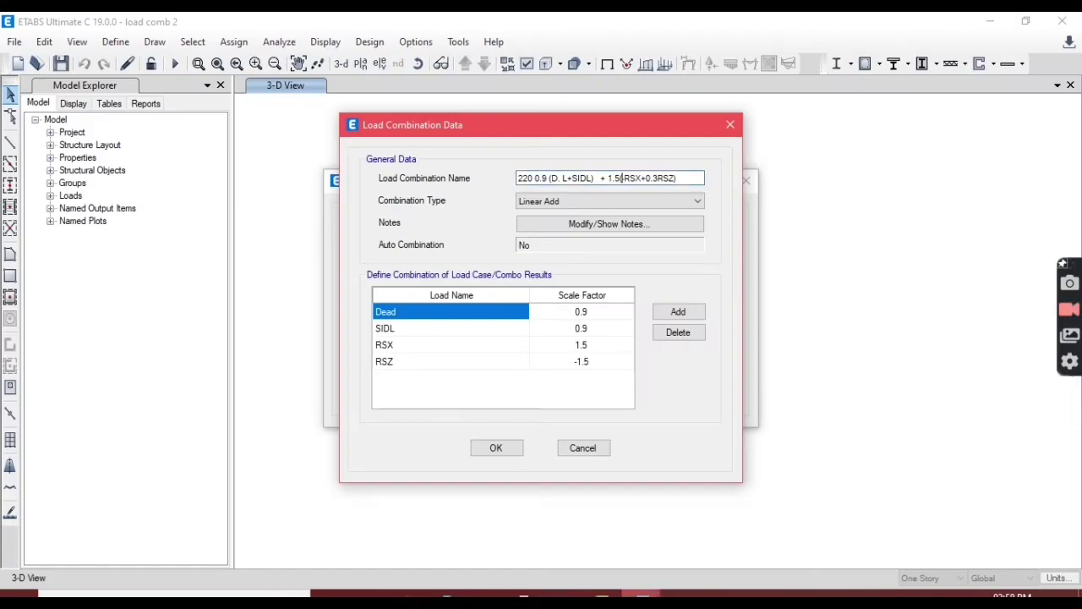
left_click(566, 350)
left_click(576, 345)
type("-")
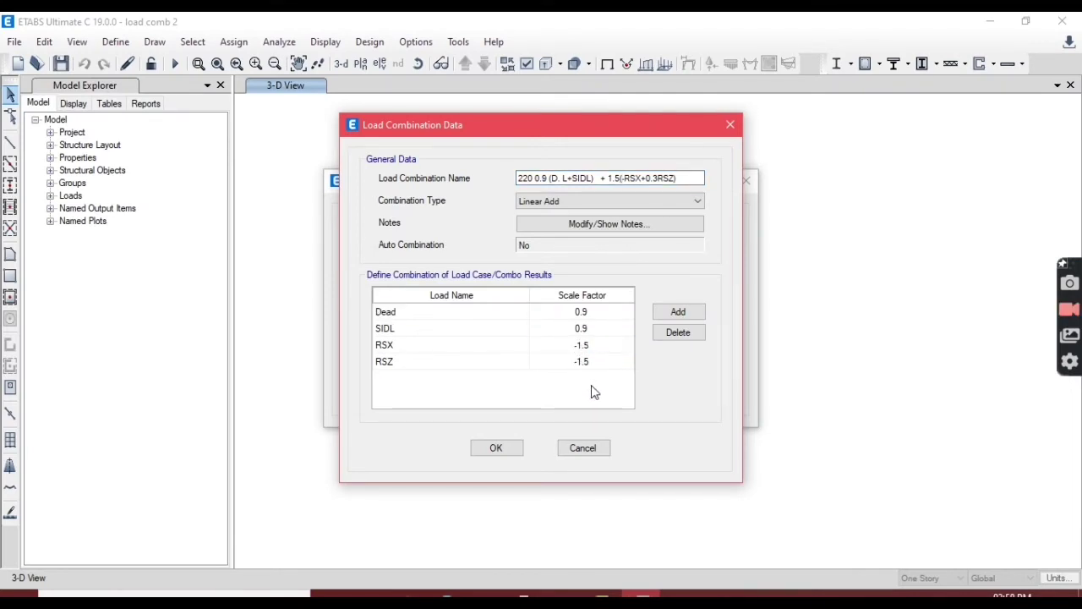
left_click(582, 362)
left_click(582, 376)
left_click(497, 447)
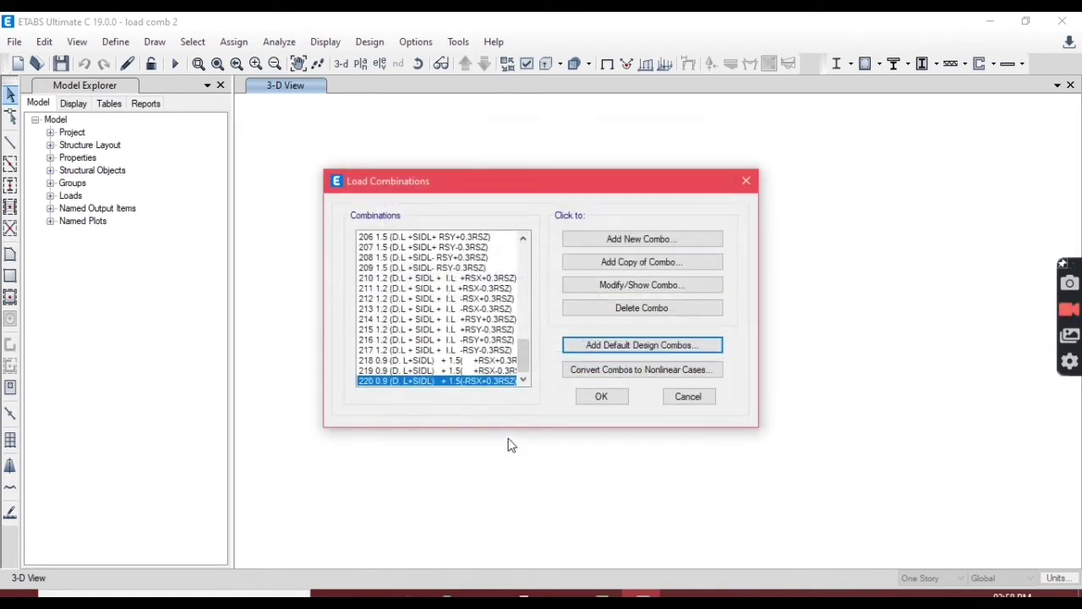
Step: Add a copy of combination 220 as the basis for the next load combination
left_click(640, 261)
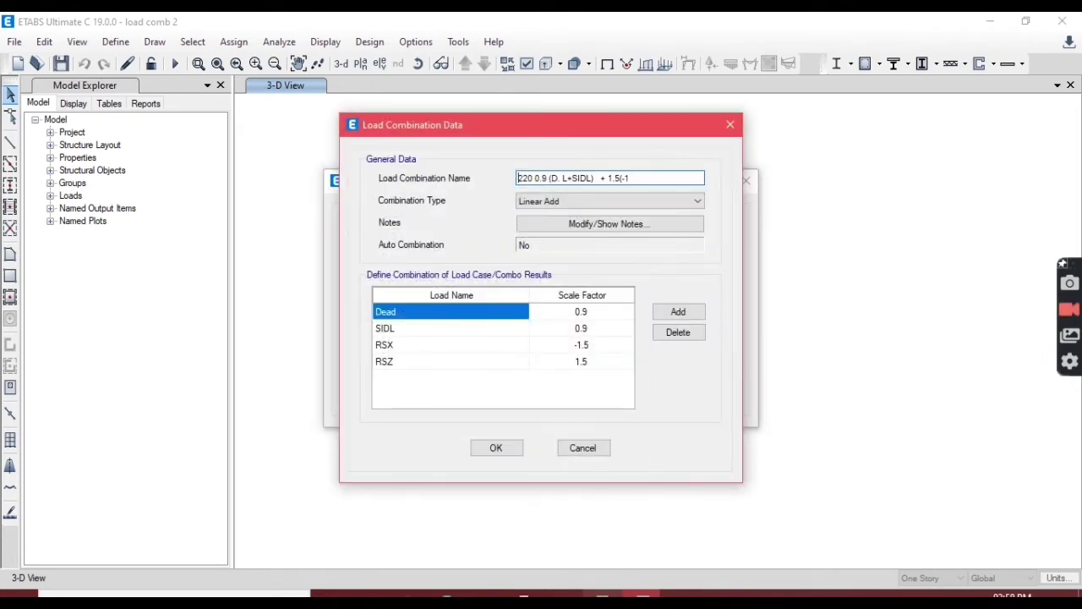
left_click(731, 125)
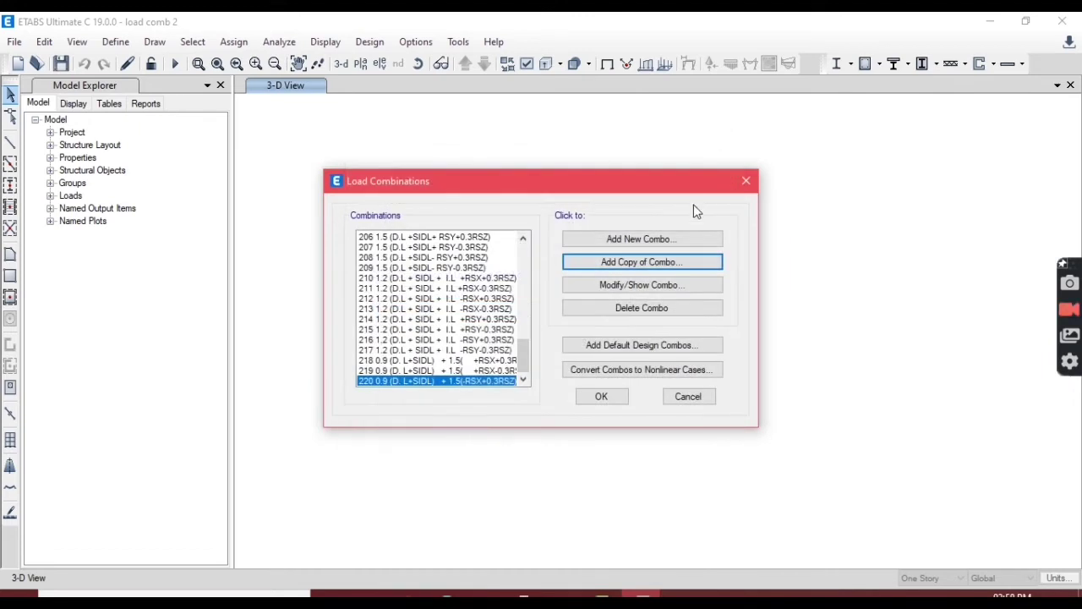
left_click(684, 262)
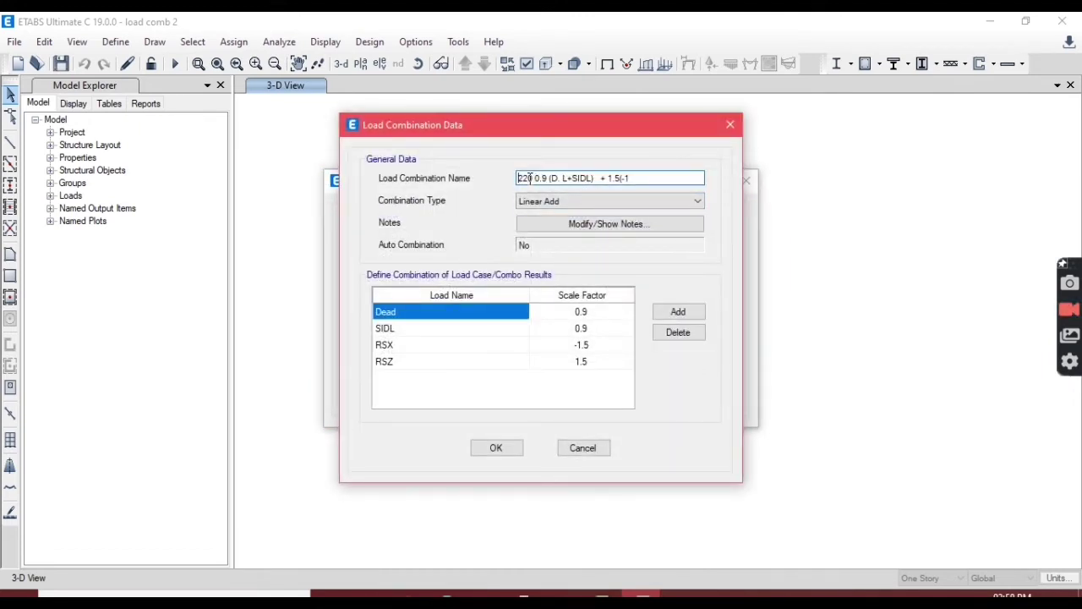
Step: Name the combination 221 followed by the LOAD COMB 221 expression copied from the LOAD COMBINATIONS ORTHO sheet in Excel
left_click_drag(530, 178, 672, 174)
type("1")
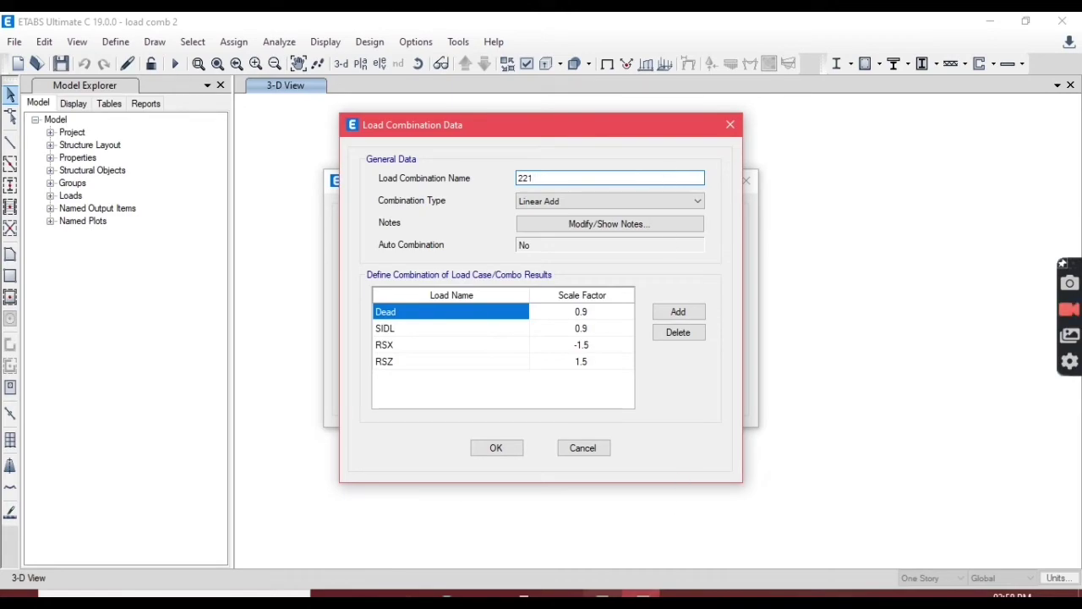
left_click(609, 594)
left_click_drag(267, 296, 440, 298)
key("ctrl+c")
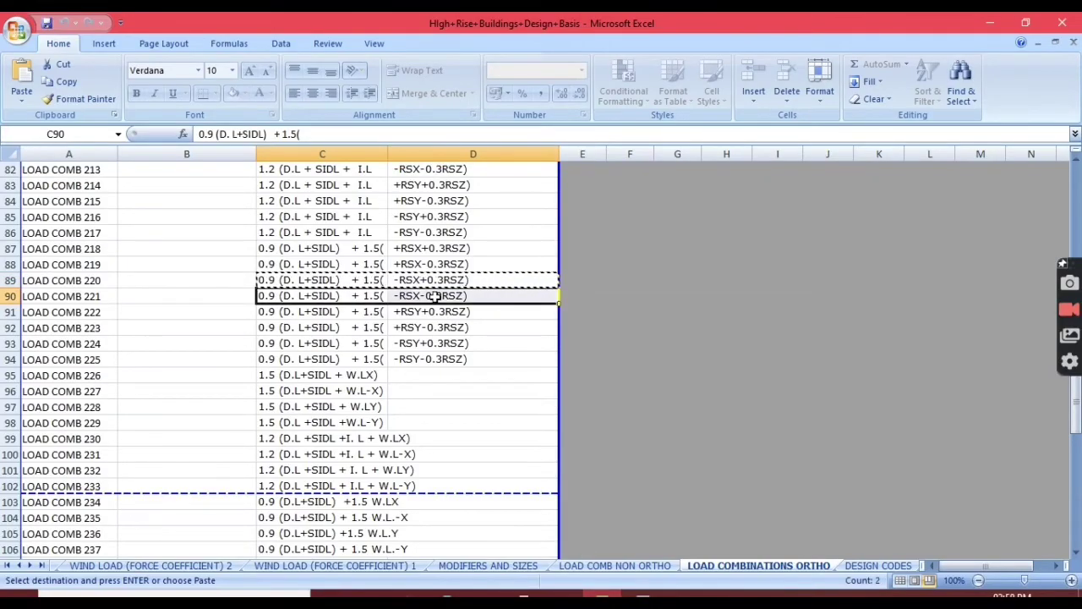
left_click(641, 594)
left_click(545, 178)
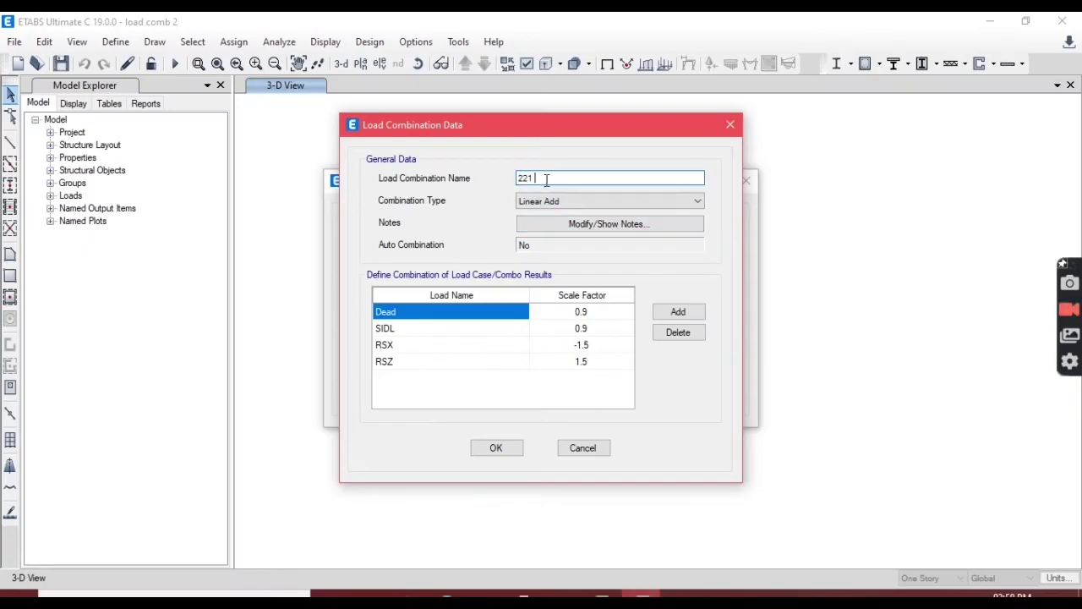
key("ctrl+v")
Step: Remove the gap before -RSX in the name, set the RSZ scale factor to -1.5 and save combination 221
left_click(635, 178)
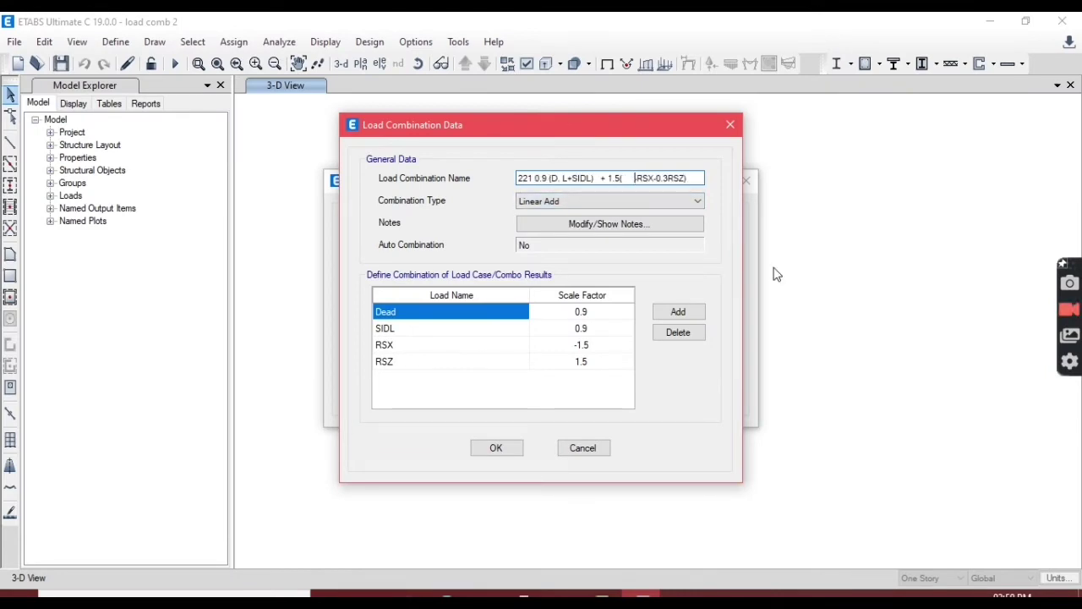
key("BackSpace")
key("BackSpace")
key("BackSpace")
key("BackSpace")
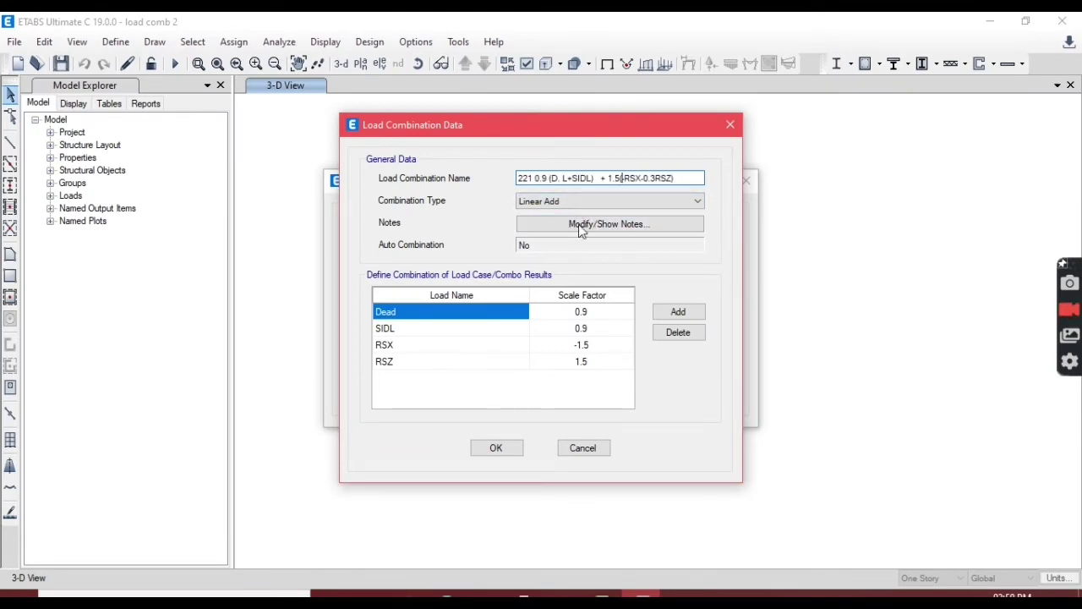
left_click(580, 361)
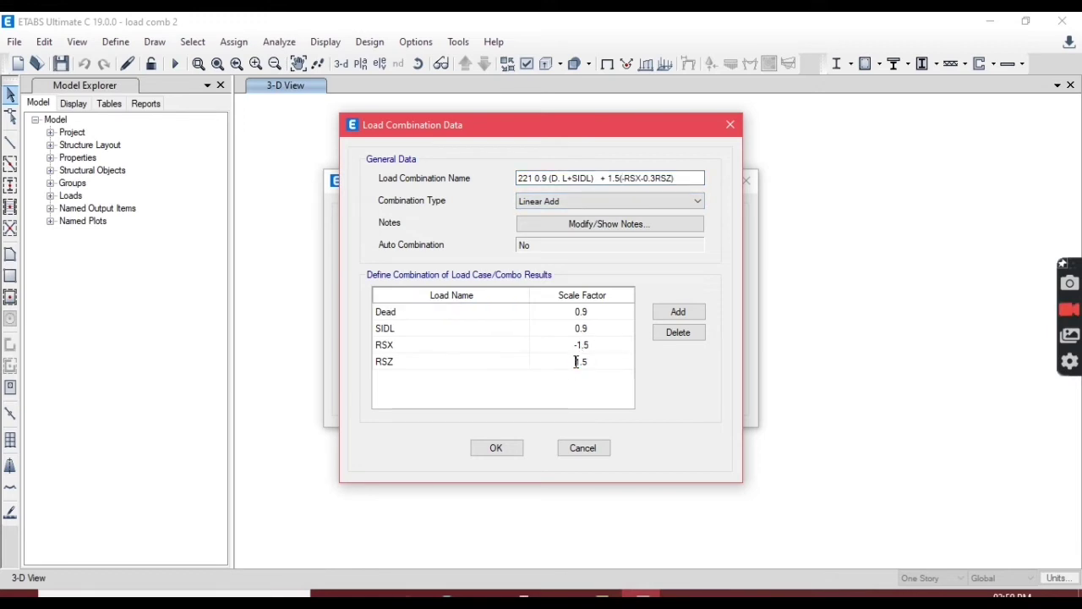
left_click(496, 447)
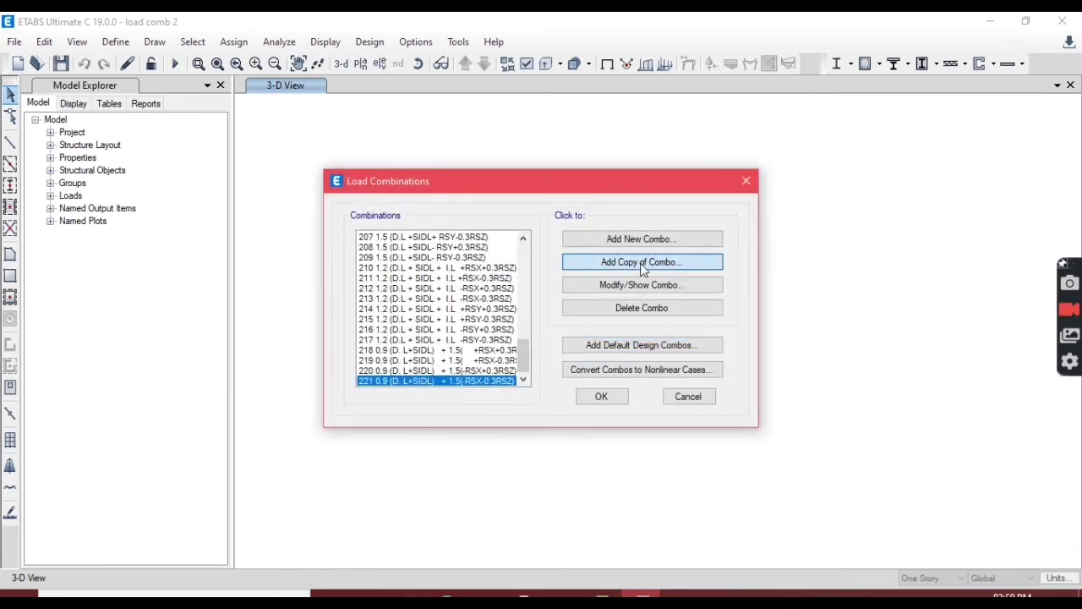
Step: Add a copy of combination 221 and name it 222 followed by the LOAD COMB 222 expression copied from Excel
left_click(640, 263)
left_click(602, 595)
left_click_drag(304, 312, 445, 316)
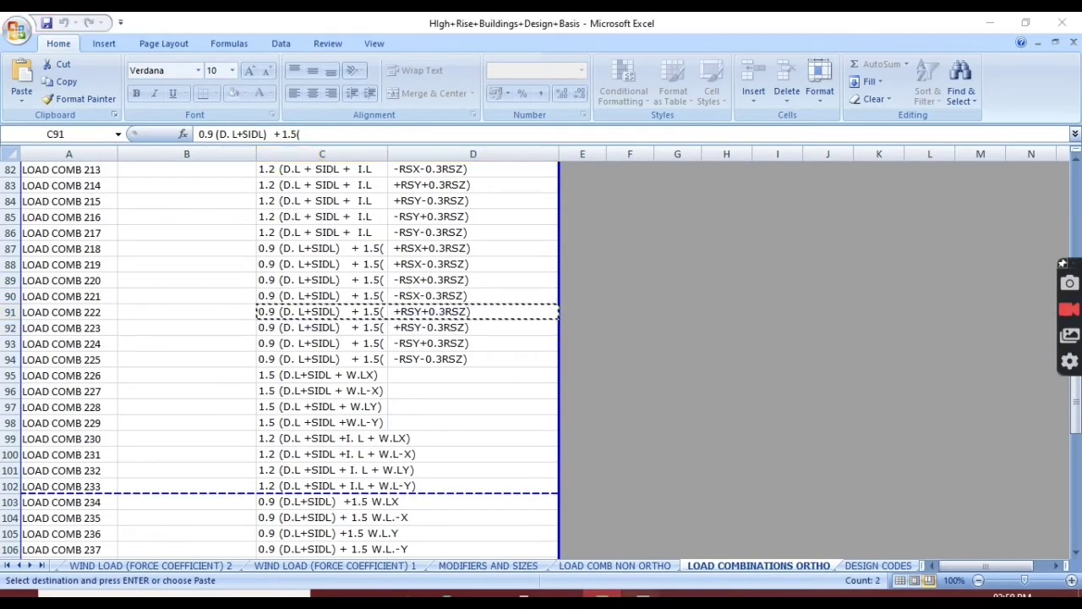
key("alt+Tab")
left_click(547, 177)
left_click_drag(530, 179, 663, 178)
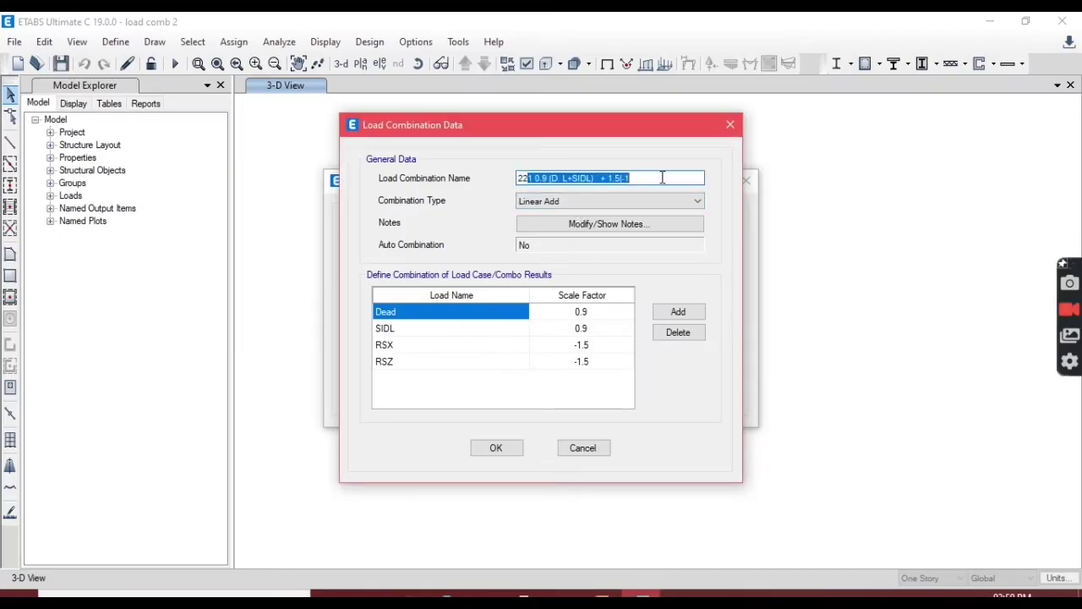
type("222")
key("ctrl+v")
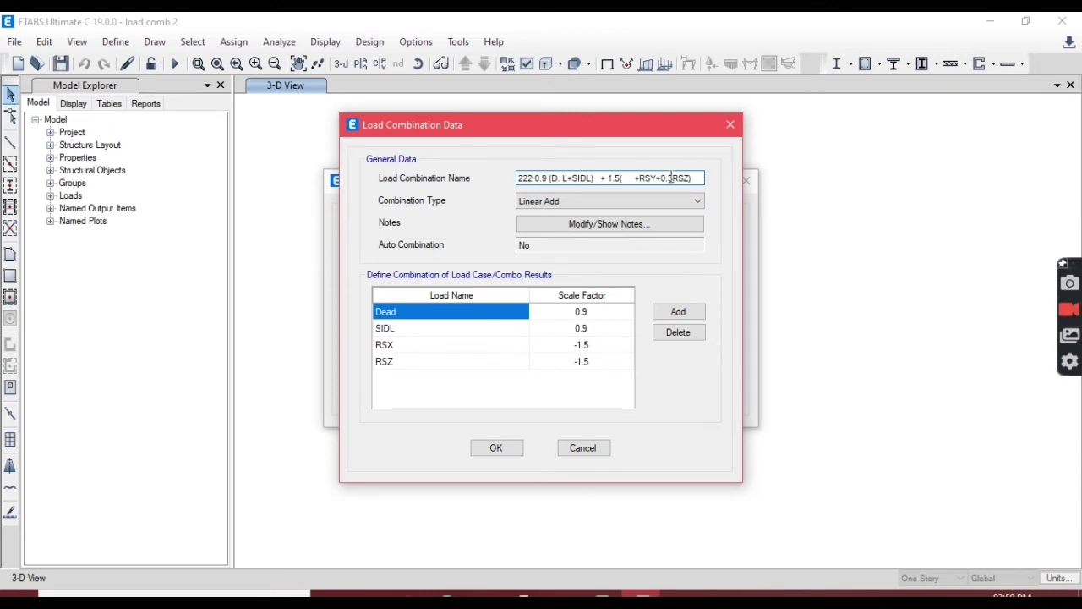
Step: Remove the extra spaces before +RSY so the name reads "222 0.9 (D. L+SIDL) + 1.5(+RSY+0.3RSZ)"
left_click(636, 178)
key("BackSpace")
key("BackSpace")
key("BackSpace")
key("BackSpace")
key("BackSpace")
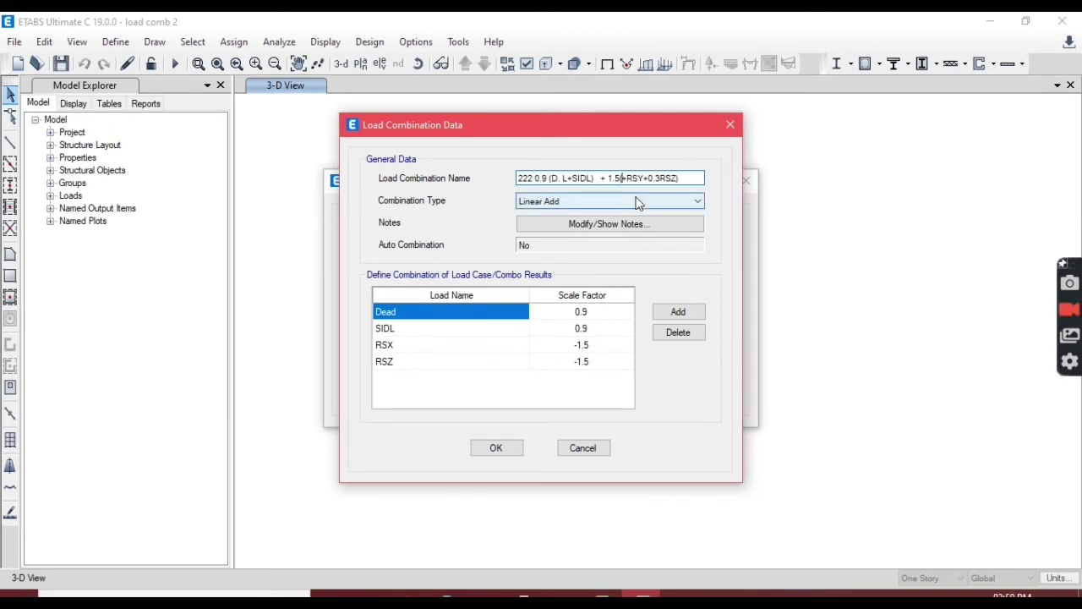
Step: Replace the RSX load in combination 222 with RSY and set its scale factor to 1.5
left_click(471, 347)
left_click(521, 345)
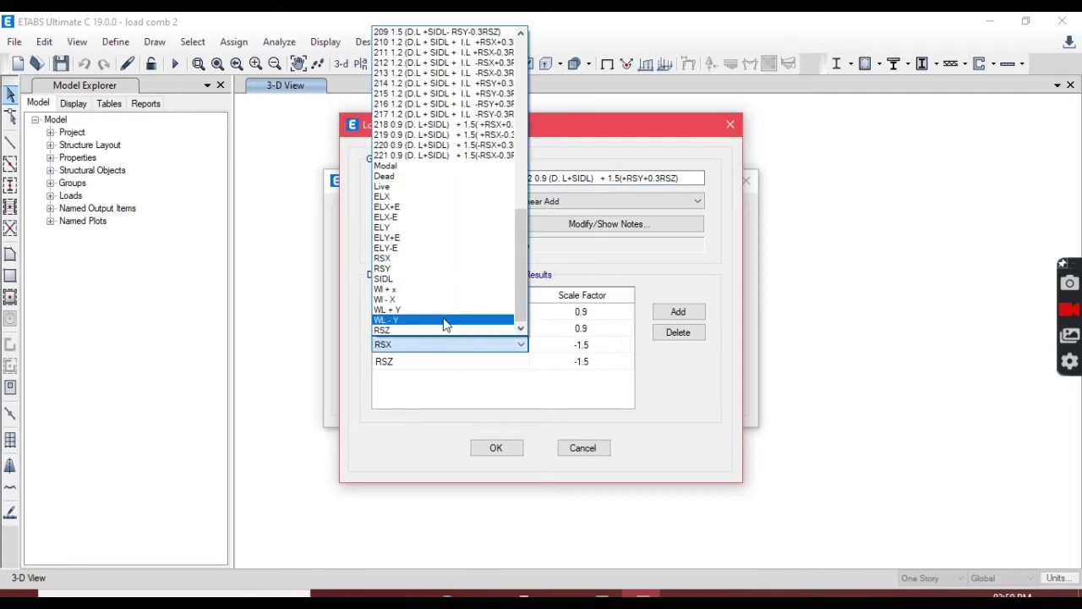
left_click(413, 268)
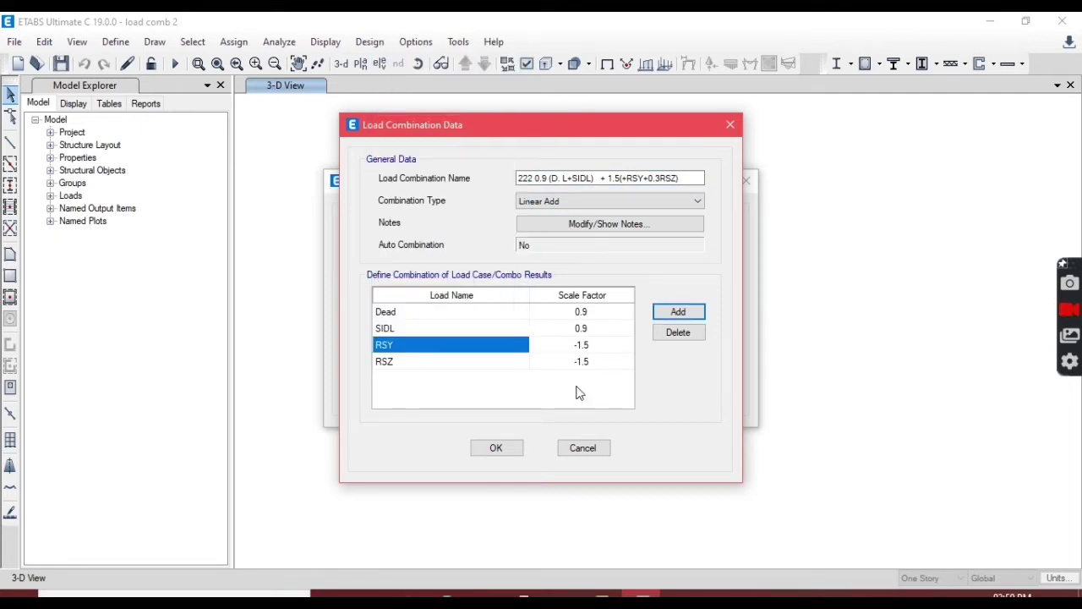
left_click(581, 346)
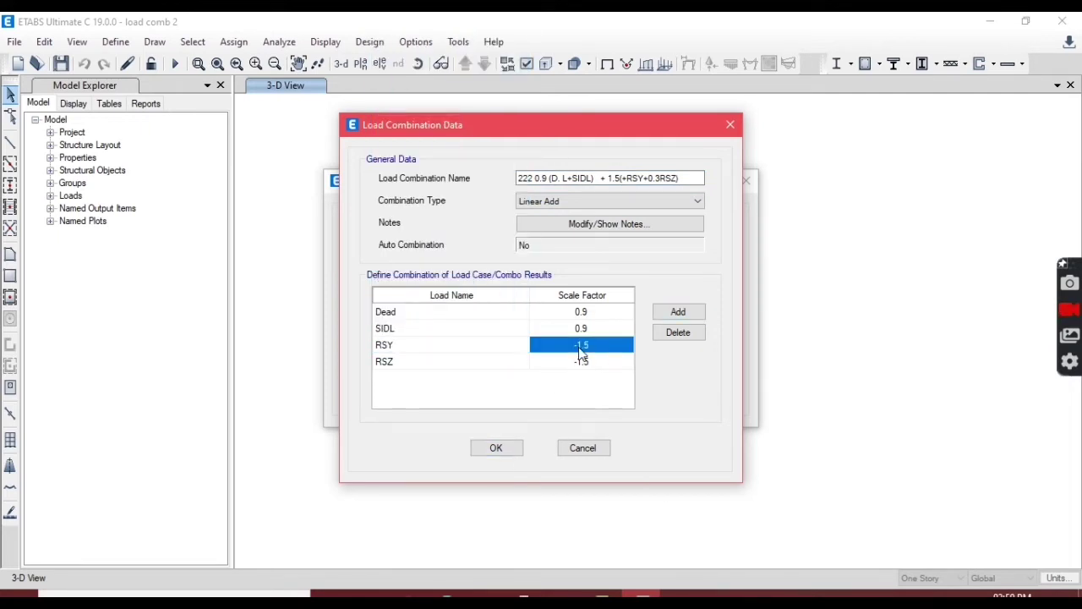
left_click(579, 345)
key("Delete")
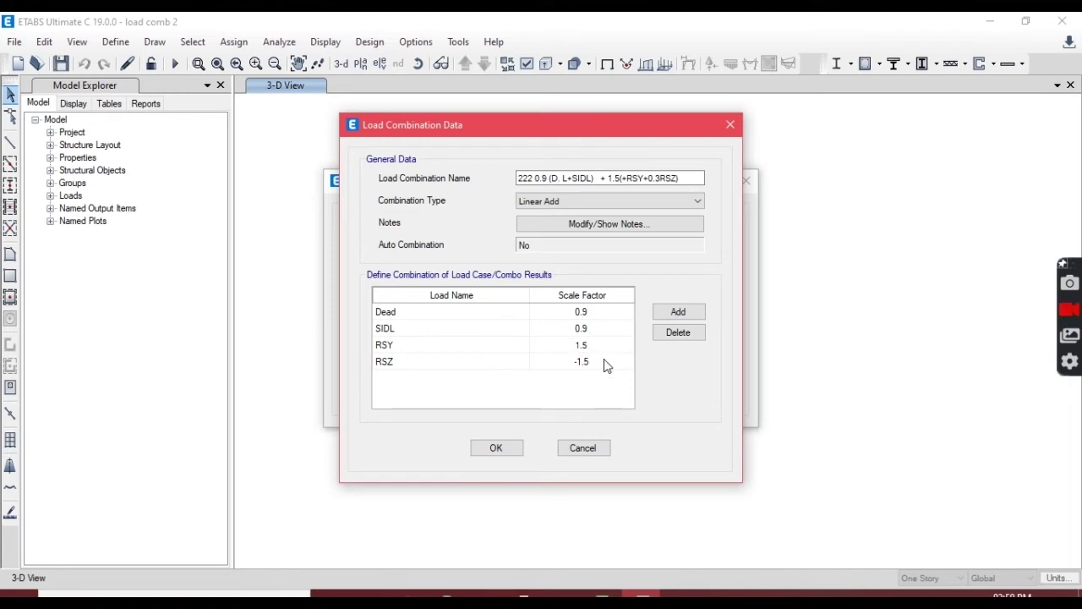
Step: Set the RSZ scale factor to 1.5 and save combination 222
left_click(599, 364)
left_click(582, 362)
key("Delete")
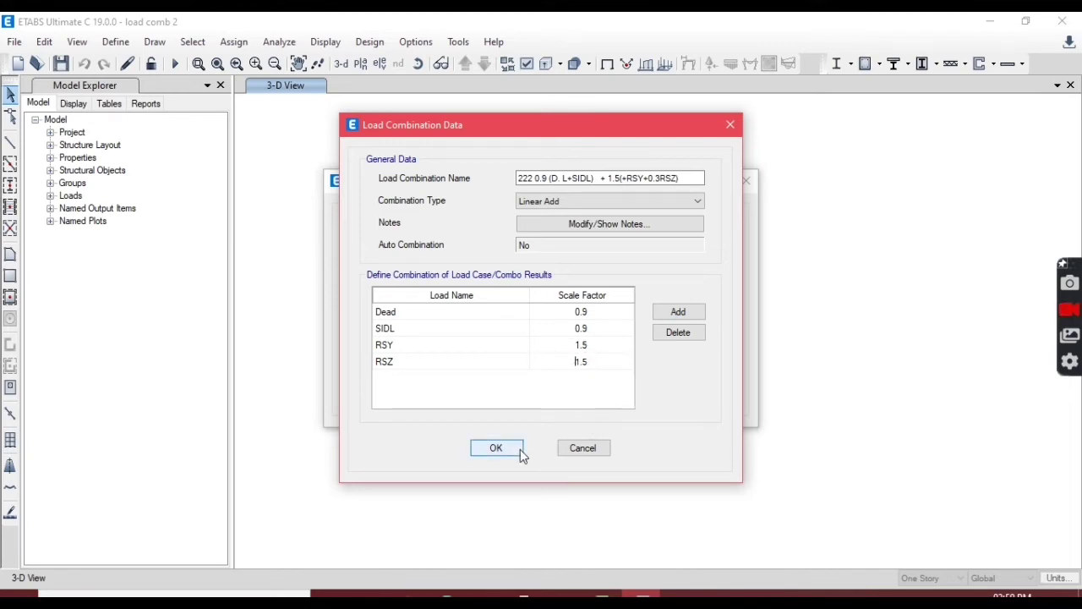
left_click(515, 449)
Step: Add a copy of combination 222 and name it "223 0.9 (D. L+SIDL) + 1.5(+RSY-0.3RSZ)", using the LOAD COMB 223 expression from Excel
left_click(655, 258)
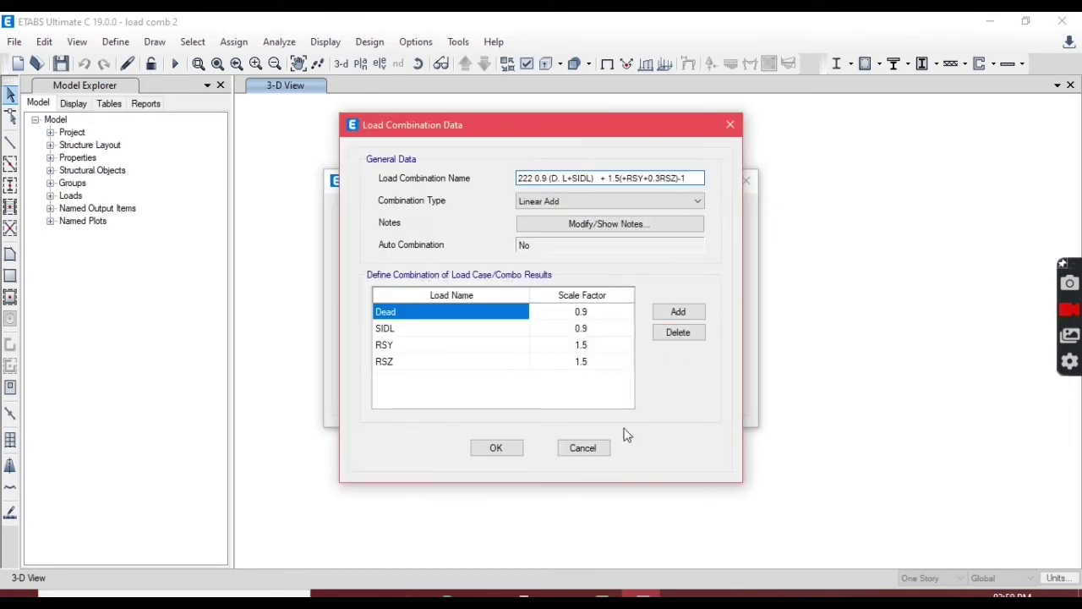
left_click(603, 595)
left_click_drag(283, 335, 423, 330)
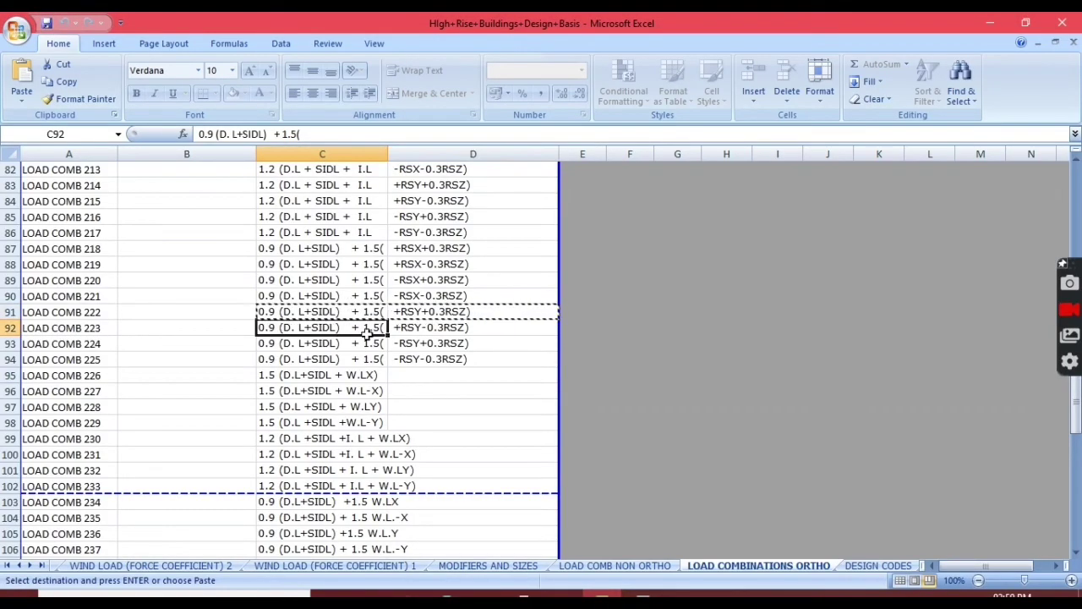
key("ctrl+c")
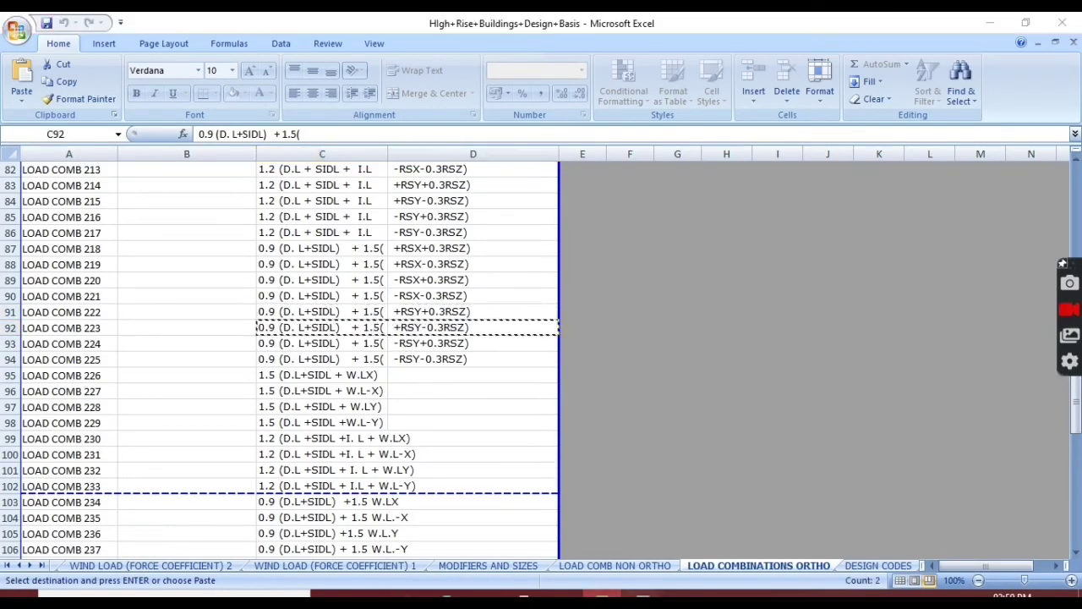
left_click(642, 594)
left_click(554, 179)
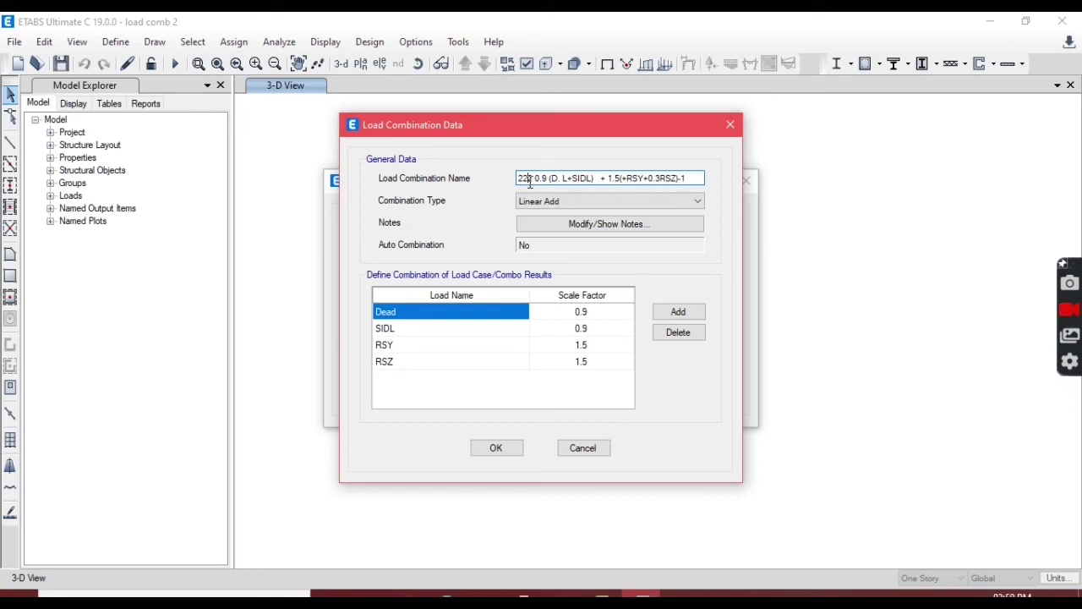
left_click_drag(530, 179, 730, 202)
type("3")
key("ctrl+v")
key("BackSpace")
key("BackSpace")
key("BackSpace")
Step: Open the RSZ scale factor of combination 223 for editing
left_click(570, 364)
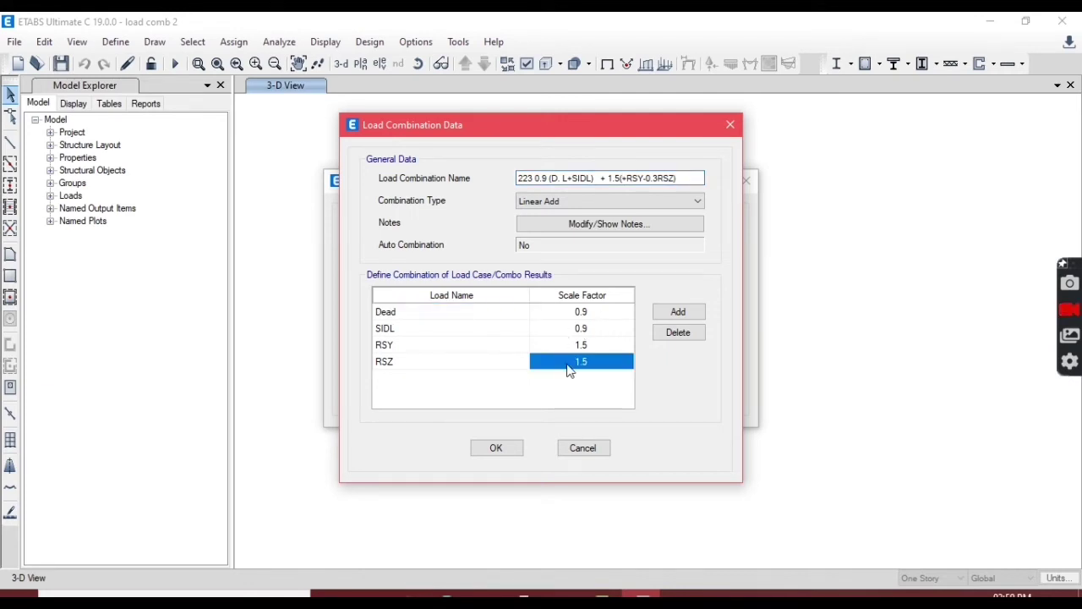
left_click(576, 363)
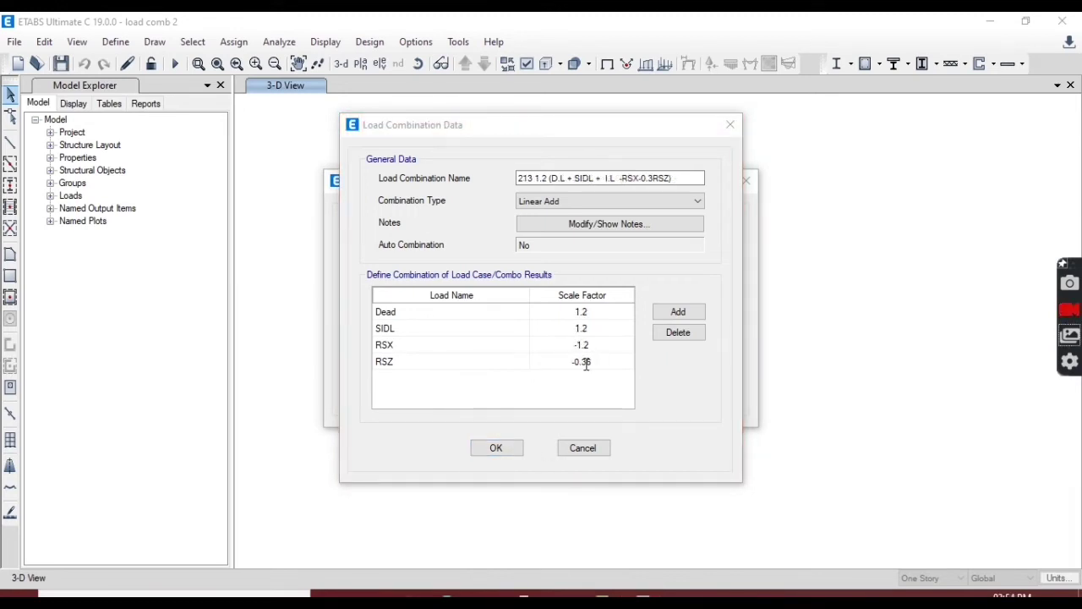
Step: Save combination 213 with the -RSX-0.3RSZ loads and add a copy of it
left_click(498, 448)
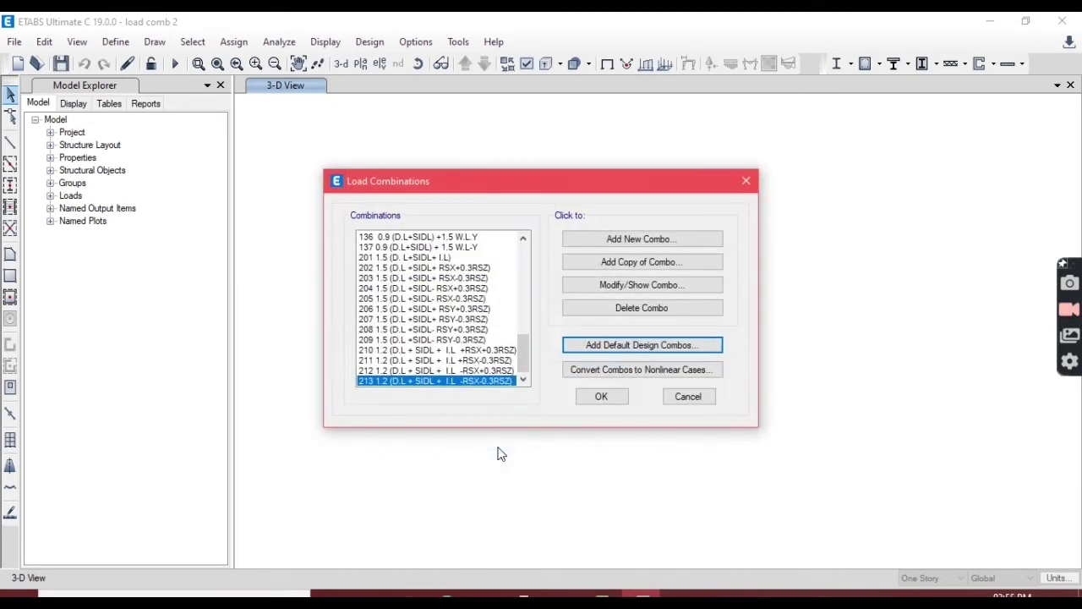
left_click(620, 284)
Step: Name the copied combination 214 followed by the LOAD COMB 214 expression copied from the Excel sheet
left_click(602, 593)
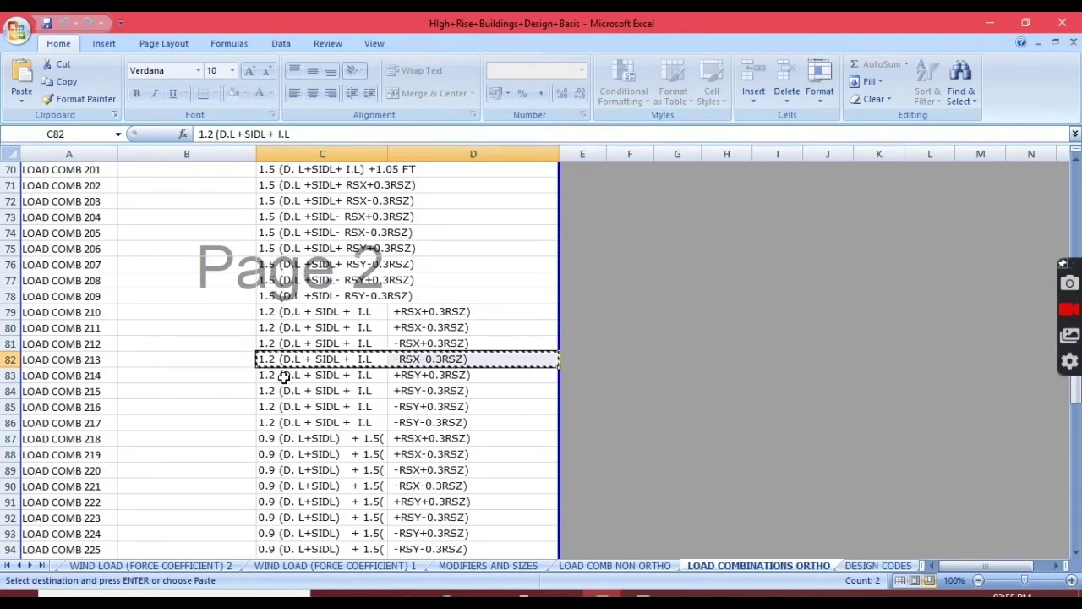
left_click_drag(285, 375, 427, 375)
key("ctrl+c")
left_click(643, 594)
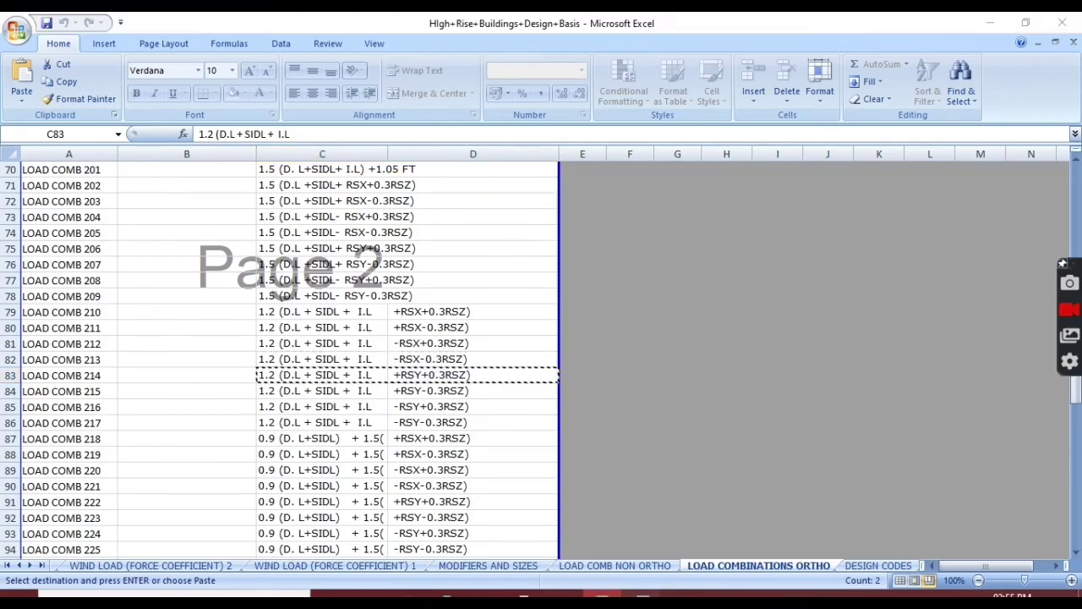
left_click(561, 178)
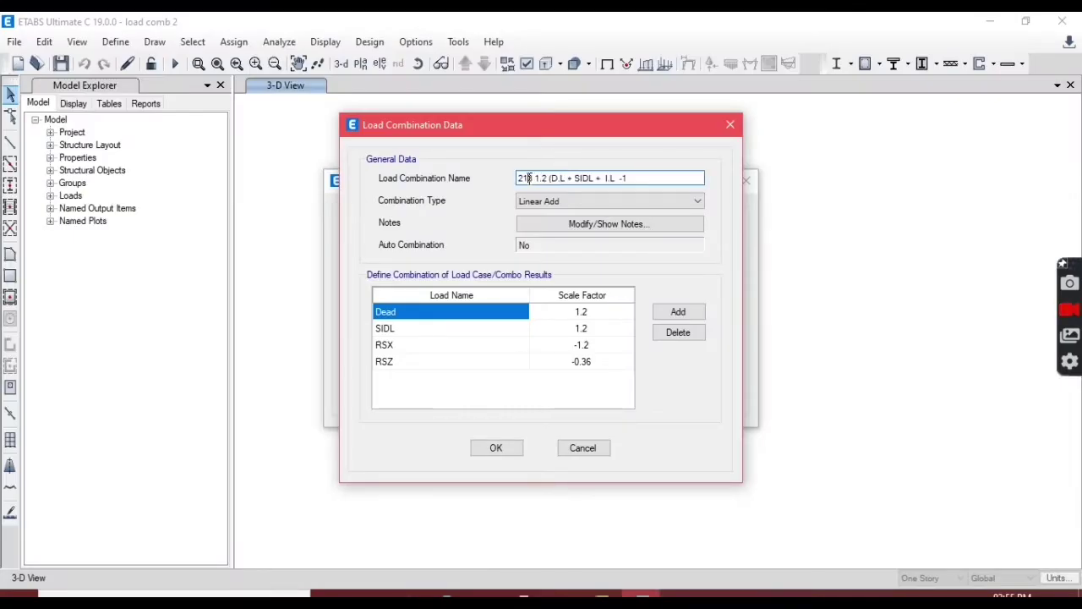
left_click_drag(529, 178, 708, 184)
type("4")
key("ctrl+v")
Step: Shorten the gap before +RSY so the name reads "214 1.2 (D.L + SIDL + I.L +RSY+0.3RSZ)"
key("BackSpace")
key("BackSpace")
key("BackSpace")
key("BackSpace")
key("BackSpace")
key("BackSpace")
Step: Replace the RSX load in combination 214 with RSY and set its scale factor to 1.2
left_click(448, 354)
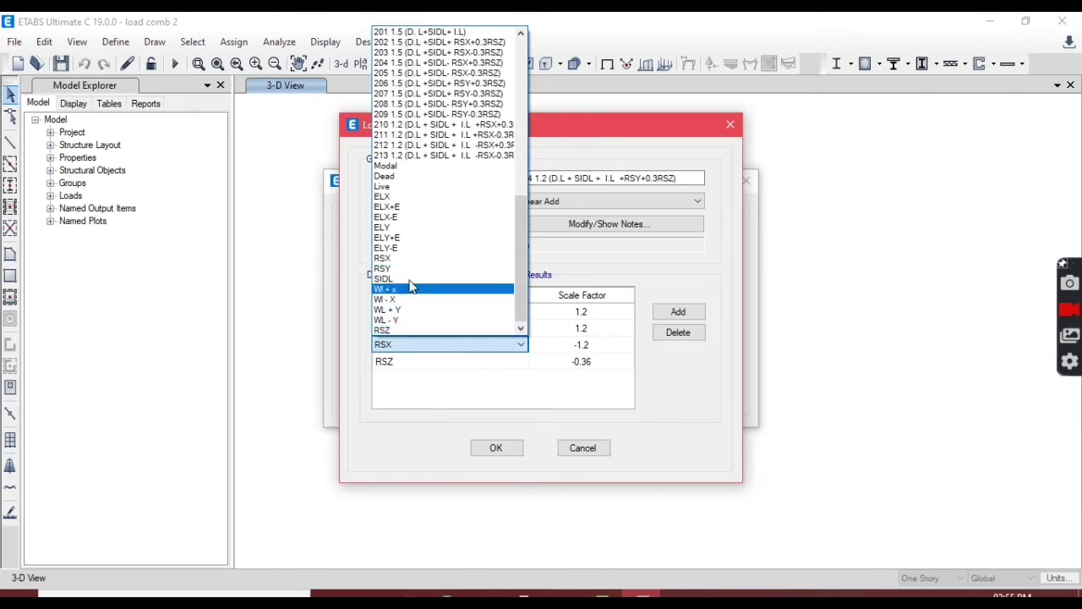
left_click(403, 268)
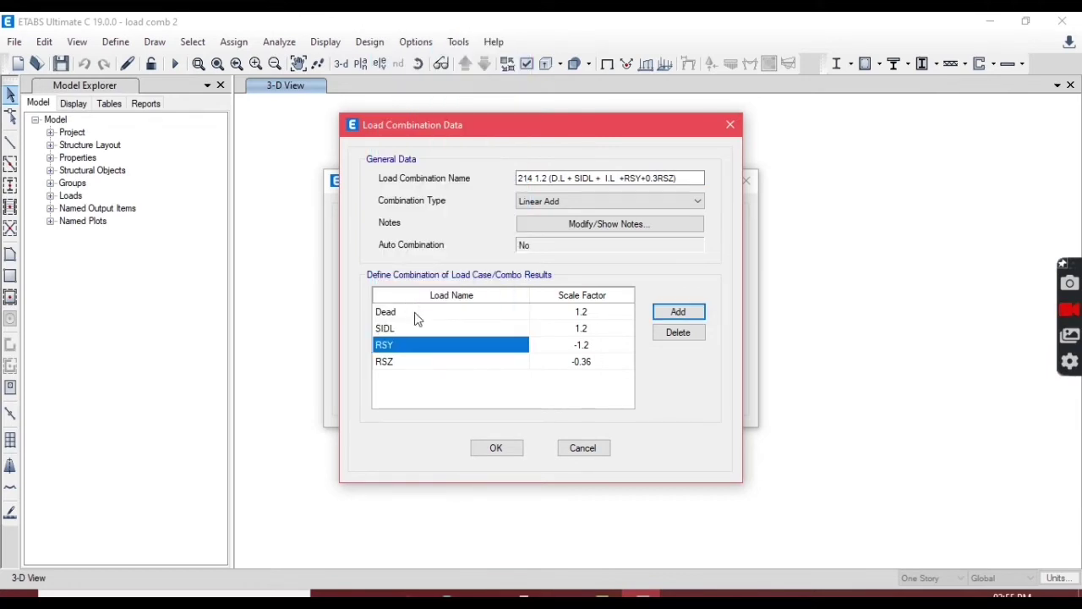
left_click(587, 351)
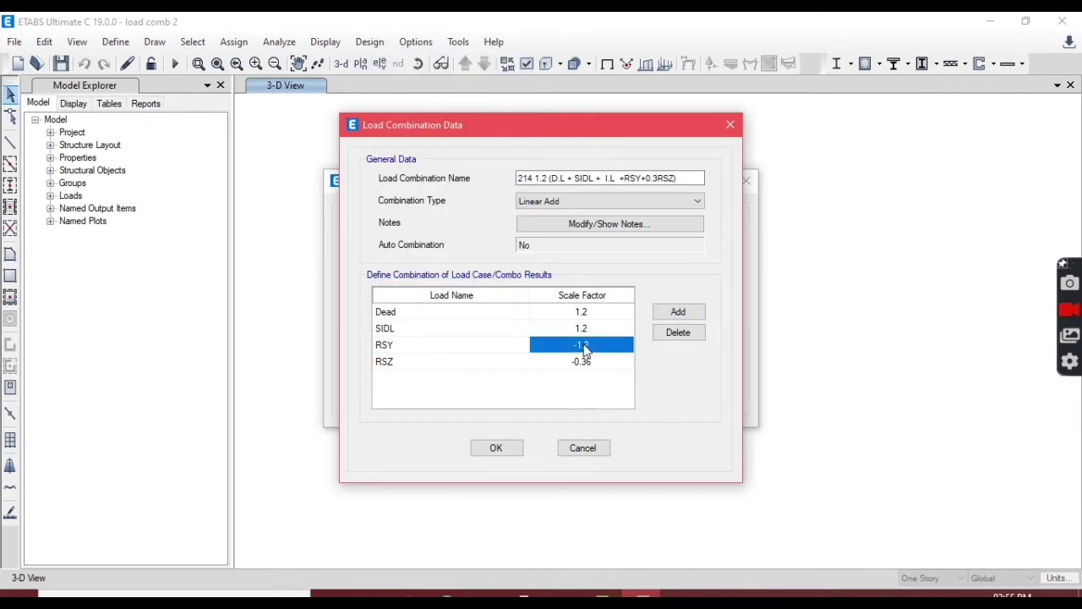
left_click(579, 343)
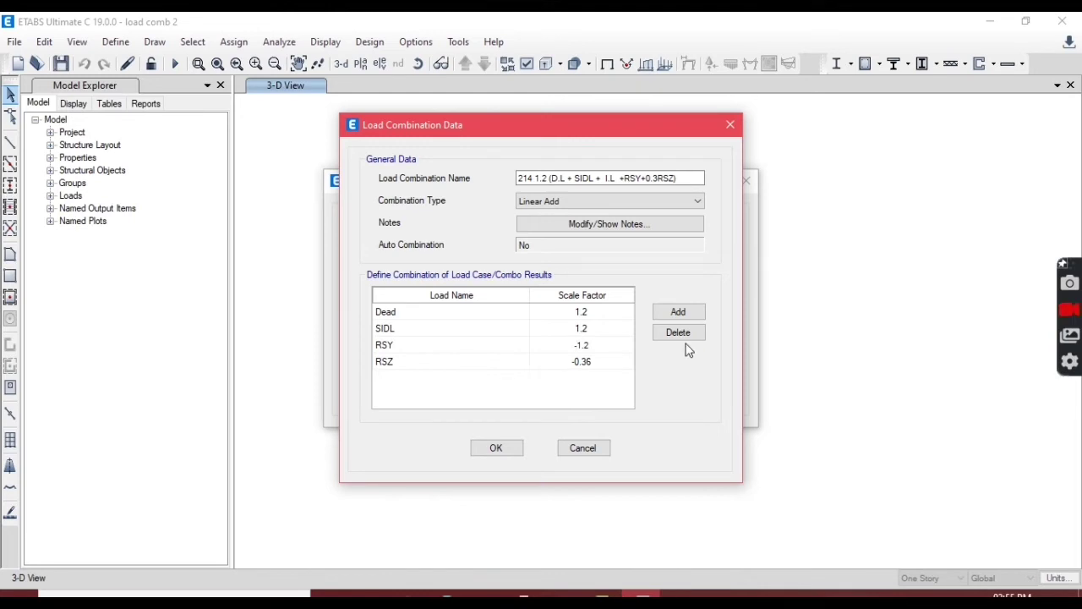
Step: Set the RSZ scale factor to 0.36 and save combination 214
left_click(582, 363)
left_click(582, 363)
key("Delete")
left_click(497, 449)
Step: Add a copy of combination 214 and name it "215 1.2 (D.L + SIDL + I.L +RSY-0.3RSZ)", using the LOAD COMB 215 expression from Excel
left_click(648, 261)
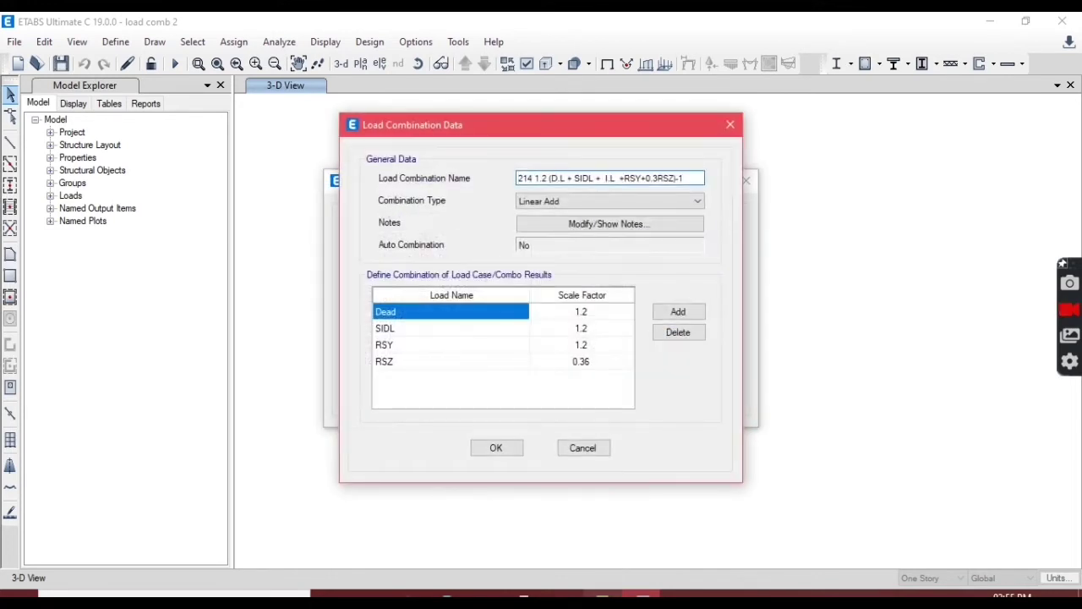
key("alt+Tab")
left_click_drag(269, 392, 404, 391)
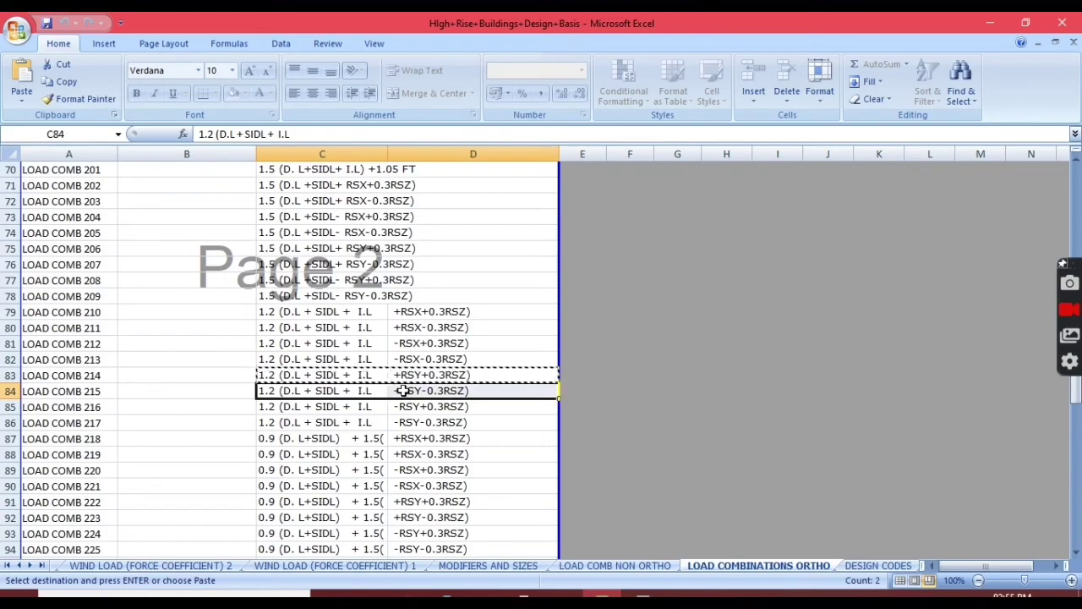
key("ctrl+c")
key("alt+Tab")
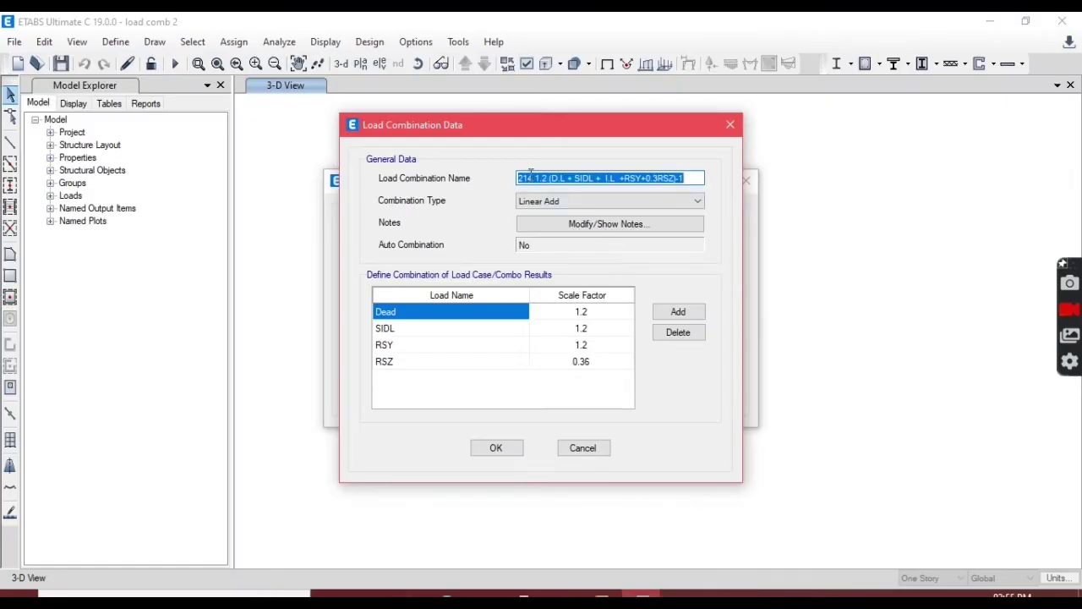
type("215")
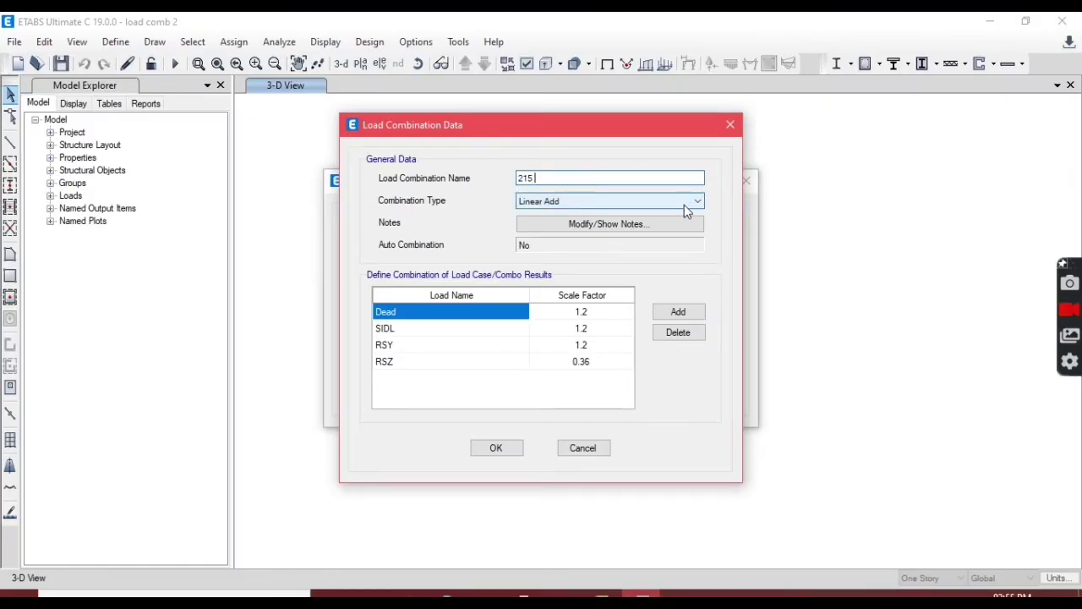
key("ctrl+v")
key("BackSpace")
key("BackSpace")
key("BackSpace")
key("BackSpace")
key("BackSpace")
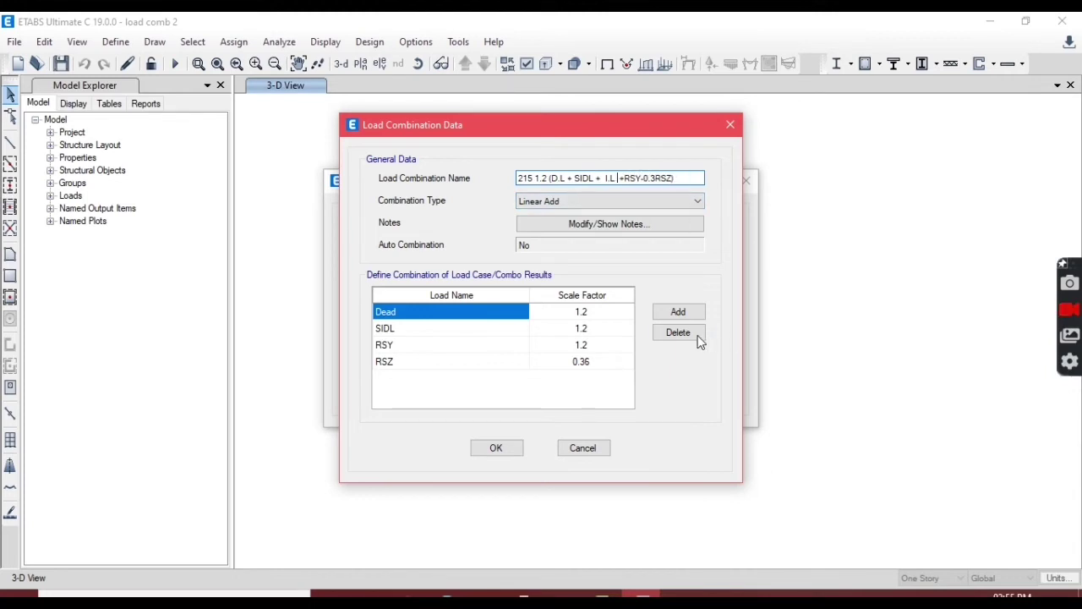
Step: Set the RSZ scale factor to -0.36 and save combination 215
left_click(575, 361)
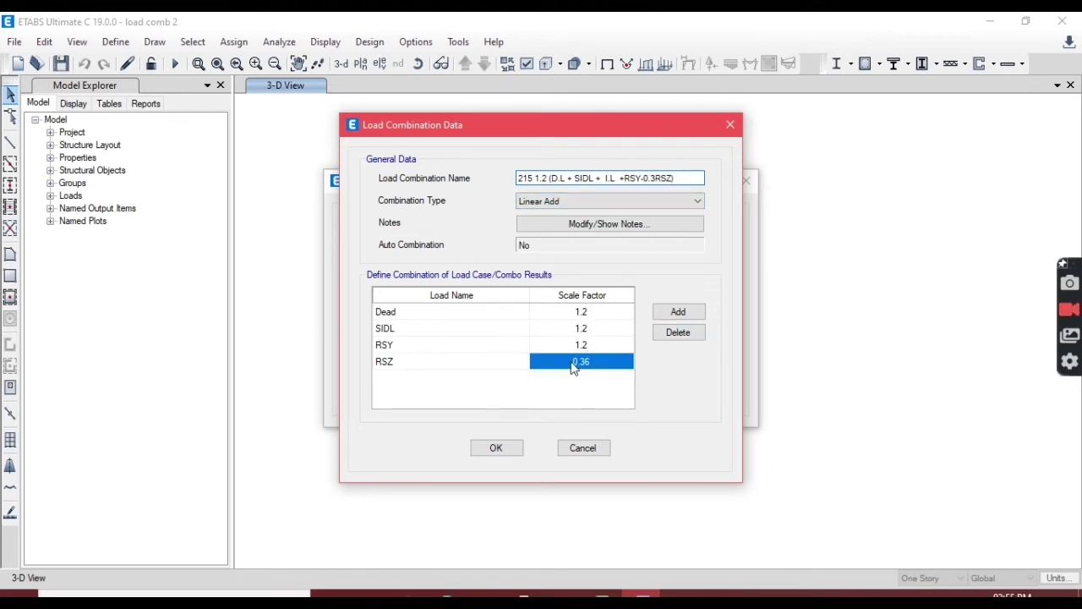
left_click(575, 361)
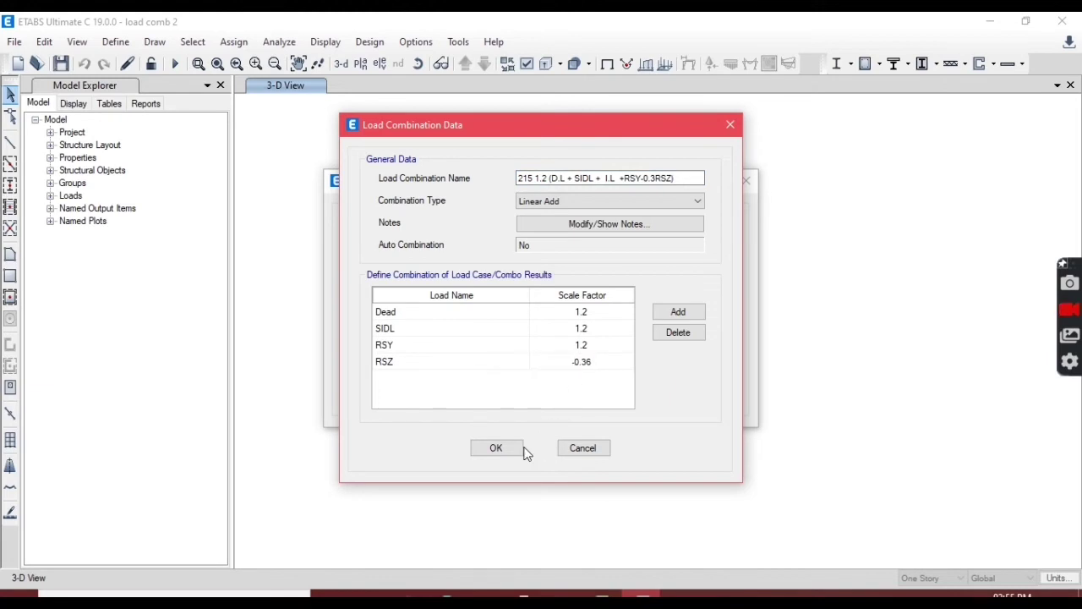
left_click(497, 448)
Step: Add a copy of combination 215 and name it 216 followed by the LOAD COMB 216 expression from Excel, "1.2 (D.L + SIDL + I.L -RSY+0.3RSZ)"
left_click(643, 262)
left_click(601, 599)
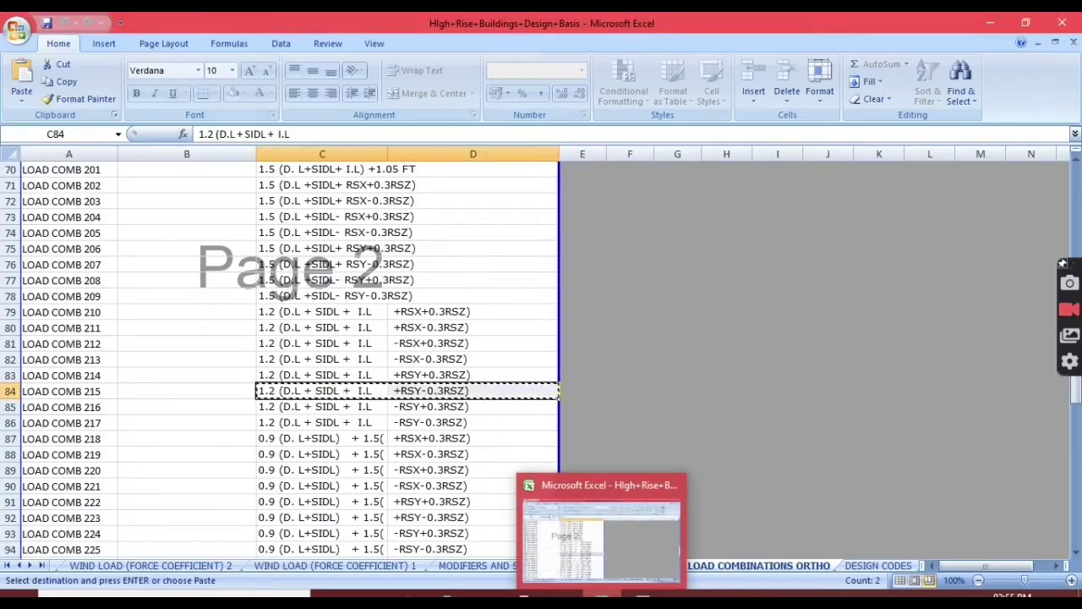
left_click(463, 454)
left_click_drag(288, 408, 448, 403)
key("ctrl+c")
left_click(643, 598)
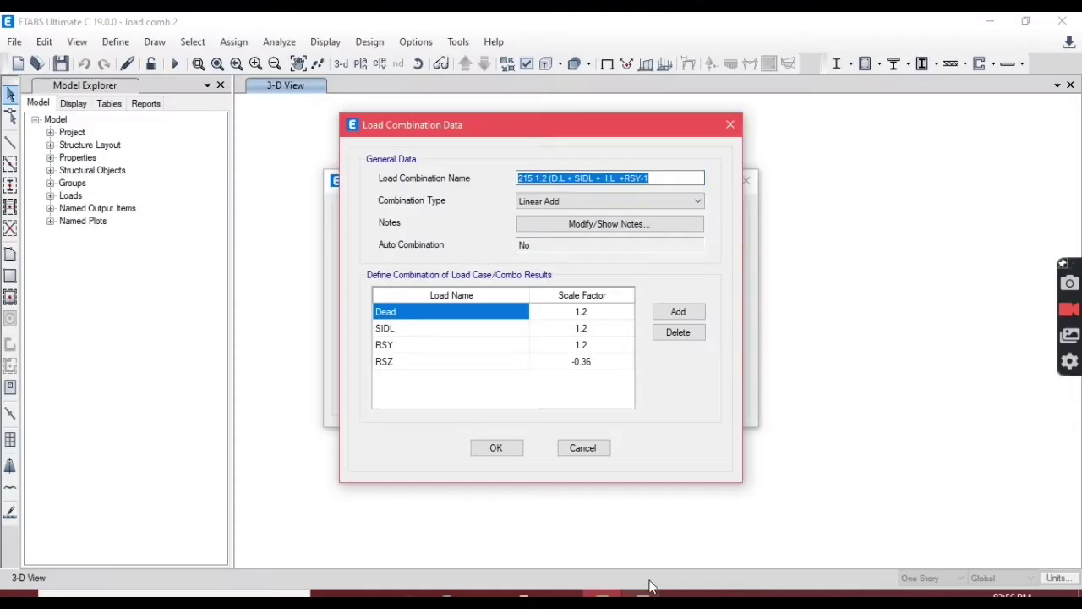
left_click_drag(528, 177, 764, 180)
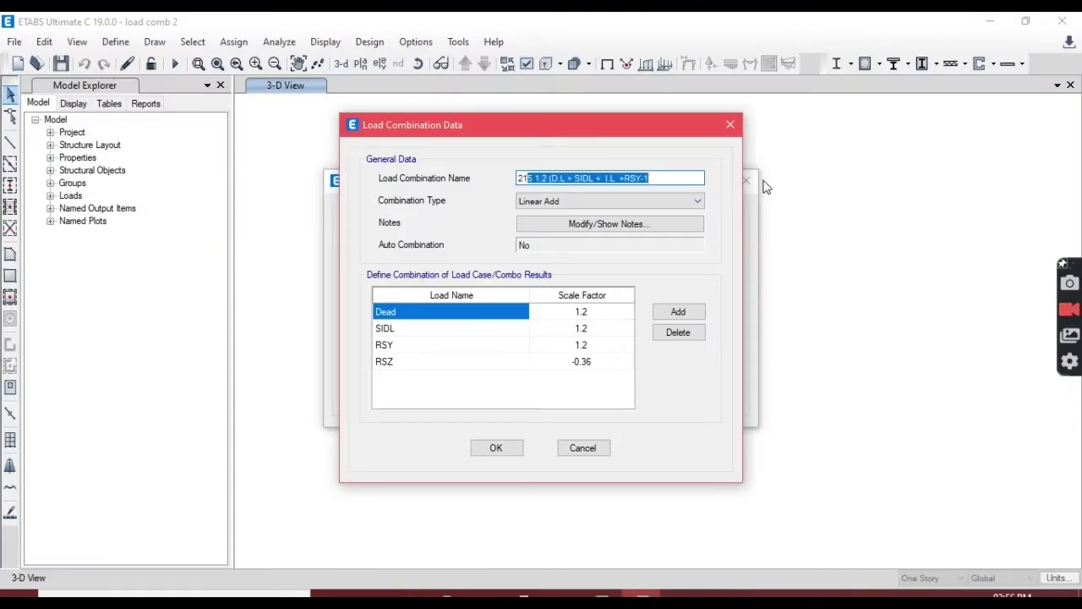
type("6")
key("ctrl+v")
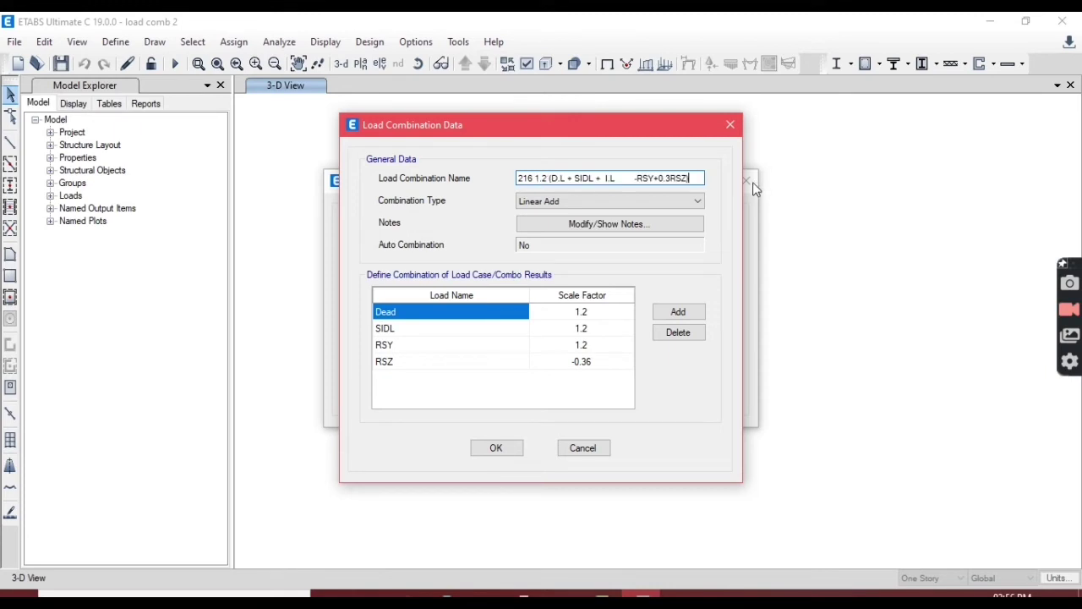
Step: Shorten the gap before -RSY so the name reads "216 1.2 (D.L + SIDL + I.L -RSY+0.3RSZ)"
left_click(634, 180)
key("BackSpace")
key("BackSpace")
type("-")
Step: Set the scale factors to -1.2 for RSY and 0.36 for RSZ, and save combination 216
left_click(581, 346)
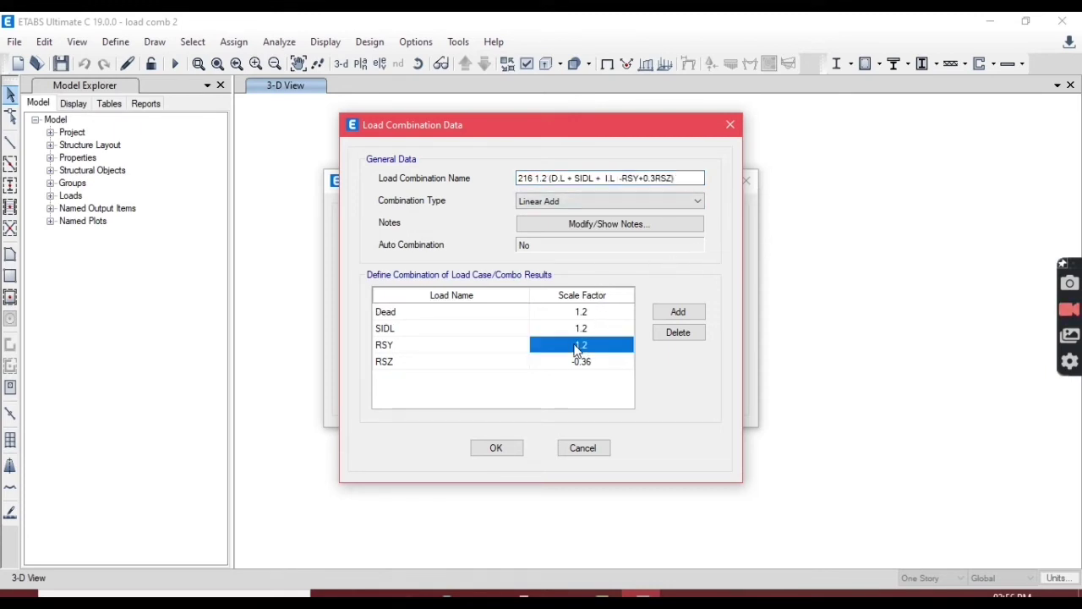
left_click(578, 345)
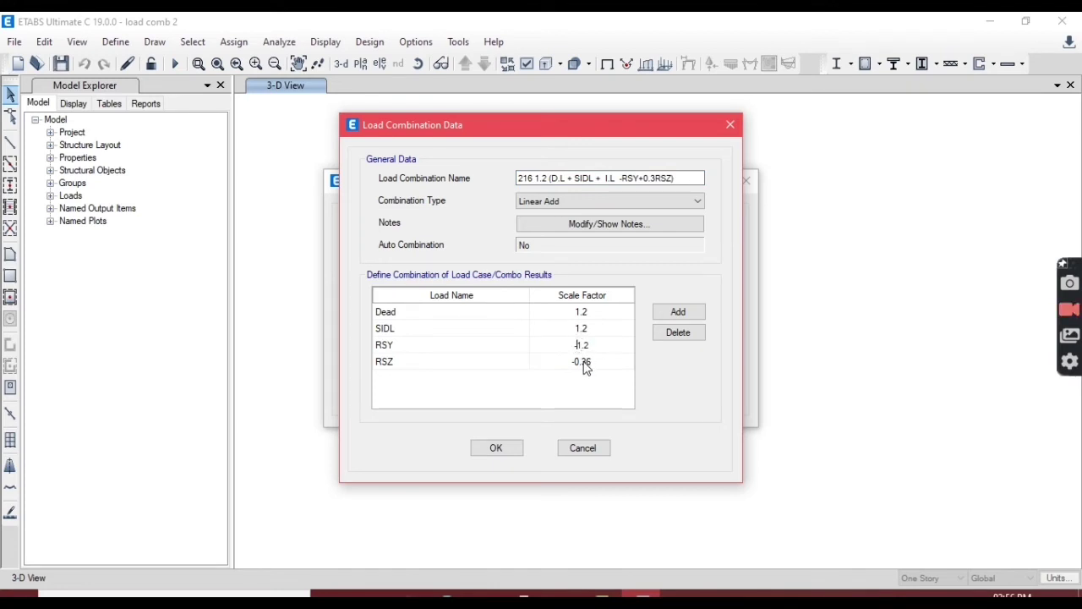
left_click(588, 370)
left_click(583, 364)
left_click(578, 362)
key("BackSpace")
left_click(497, 447)
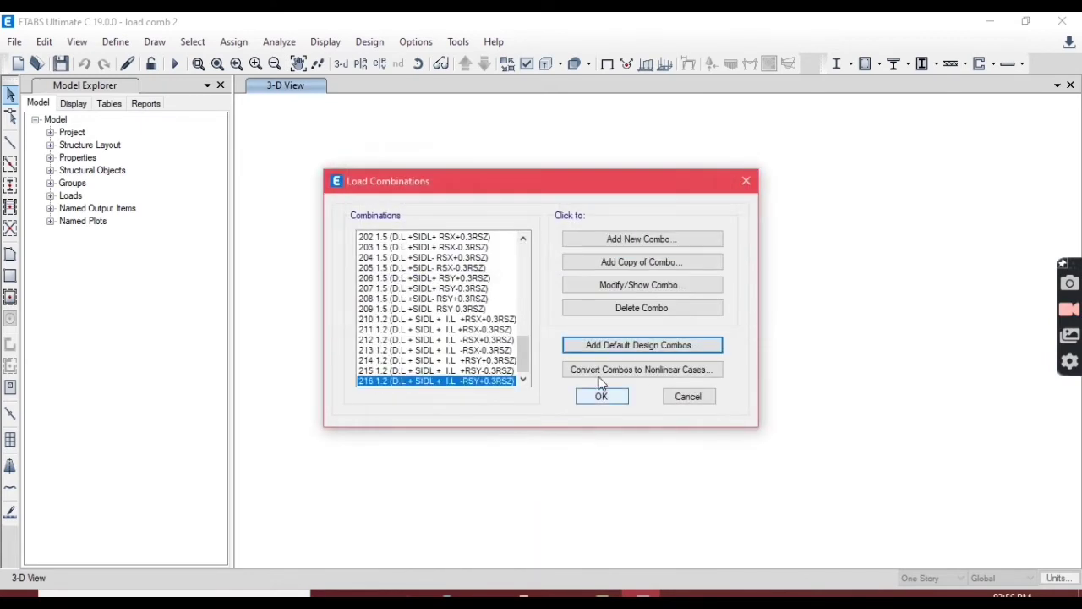
Step: Add a copy of combination 216 and name it "217 1.2 (D.L + SIDL + I.L -RSY-0.3RSZ)", using the LOAD COMB 217 expression from Excel
left_click(636, 262)
left_click(602, 595)
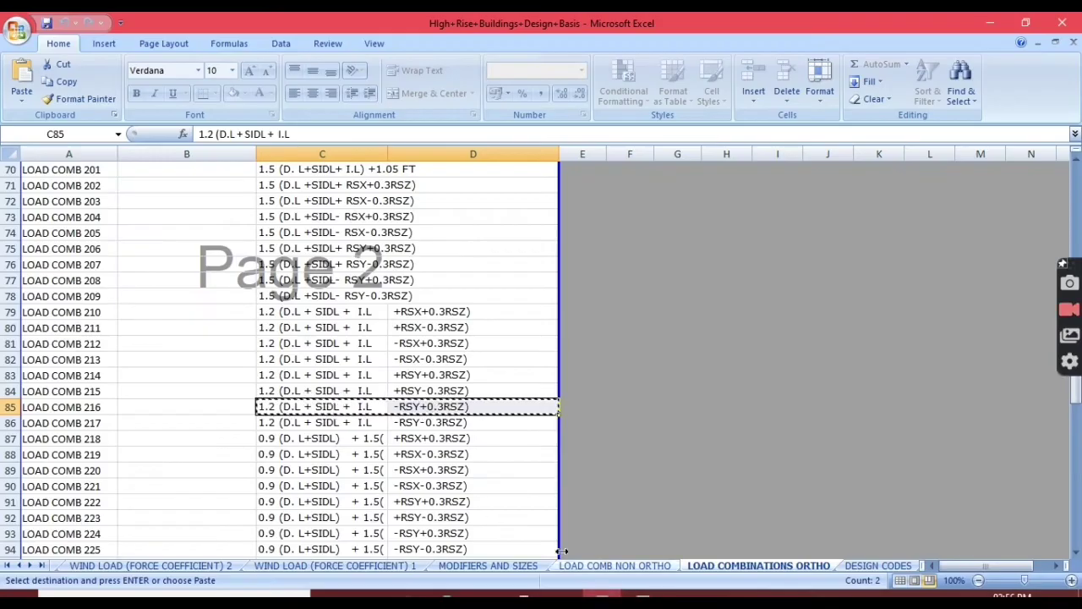
left_click_drag(288, 420, 457, 432)
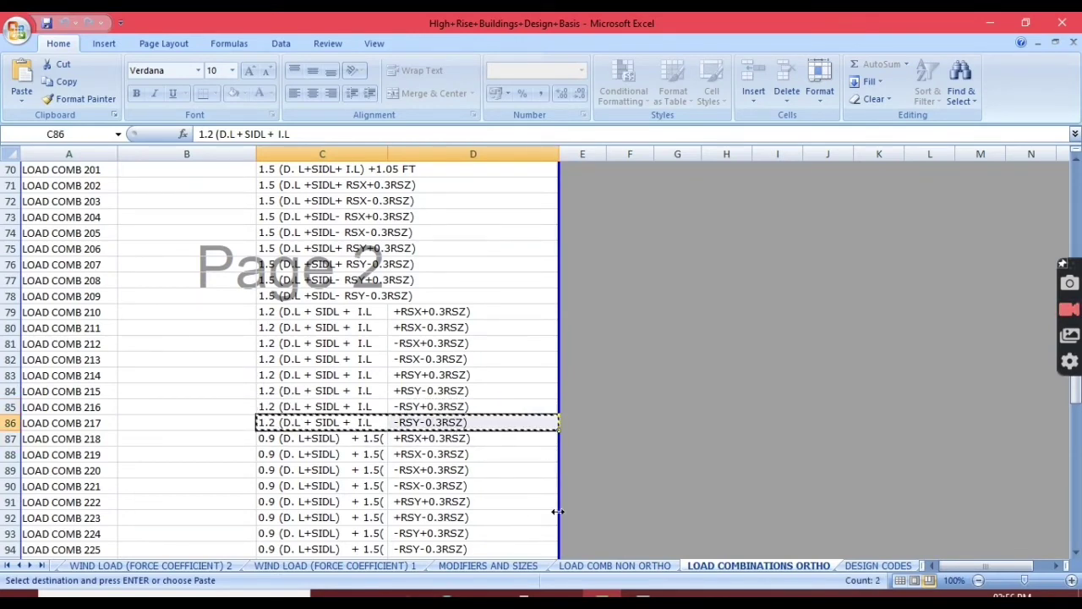
left_click(602, 596)
left_click_drag(529, 178, 650, 178)
type("7")
key("ctrl+v")
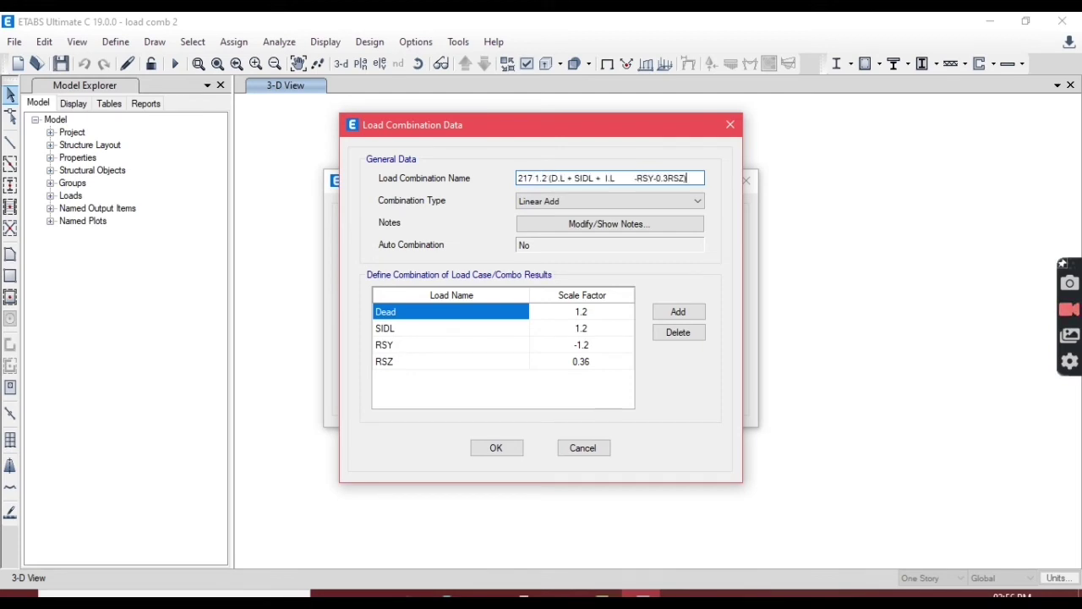
key("BackSpace")
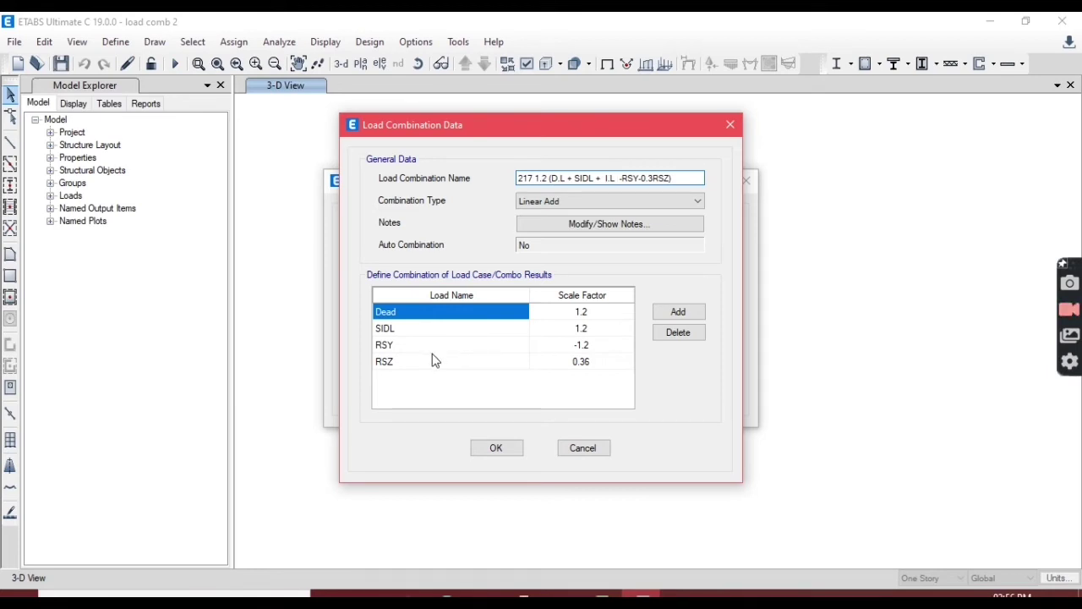
Step: Set the RSZ scale factor to -0.36 and save combination 217
left_click(578, 364)
left_click(575, 362)
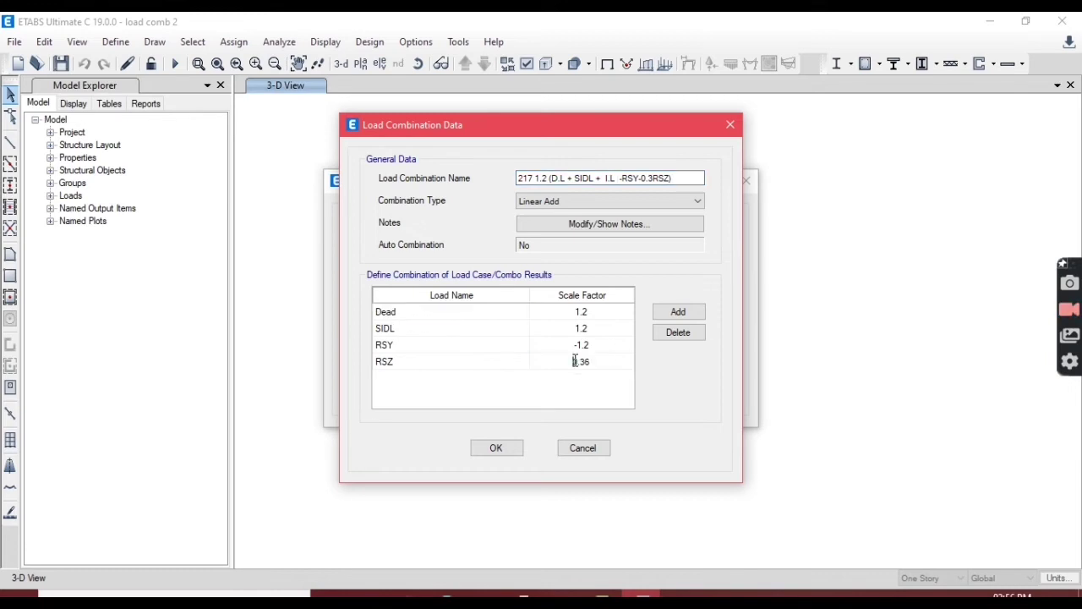
left_click(507, 450)
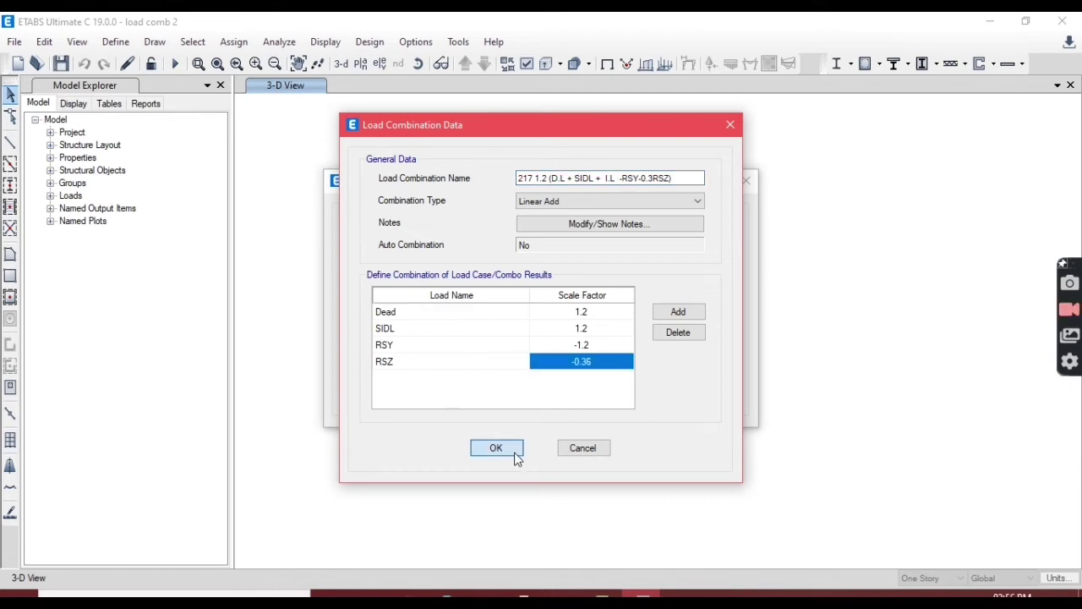
Step: Add a copy of combination 217 and name it "218 0.9 (D. L+SIDL) + 1.5( +RSX+0.3RSZ)", using the LOAD COMB 218 expression from Excel
left_click(639, 263)
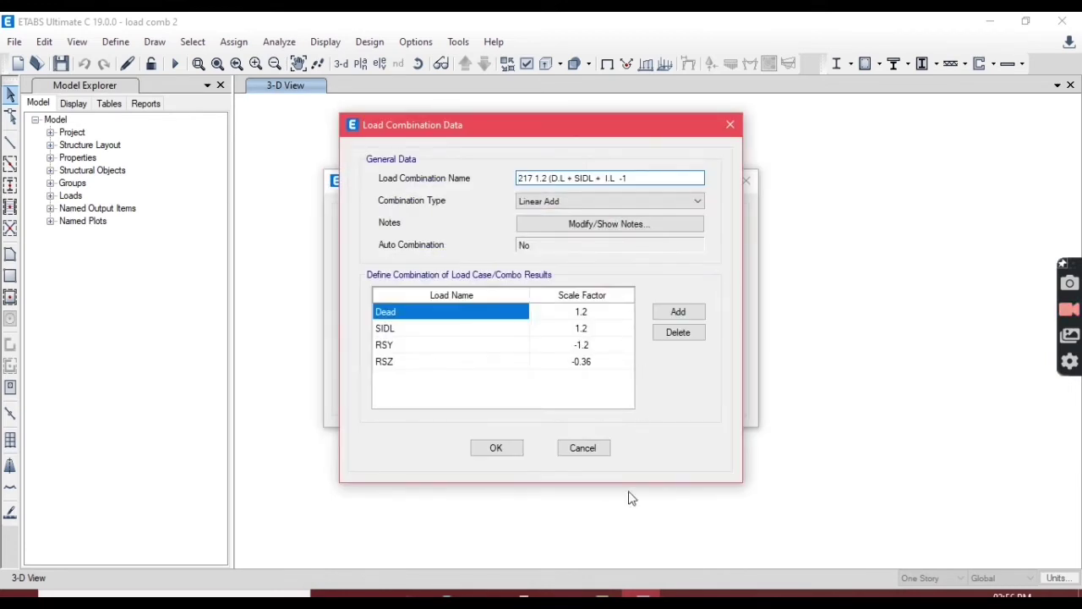
key("alt+Tab")
left_click_drag(299, 440, 400, 439)
key("ctrl+c")
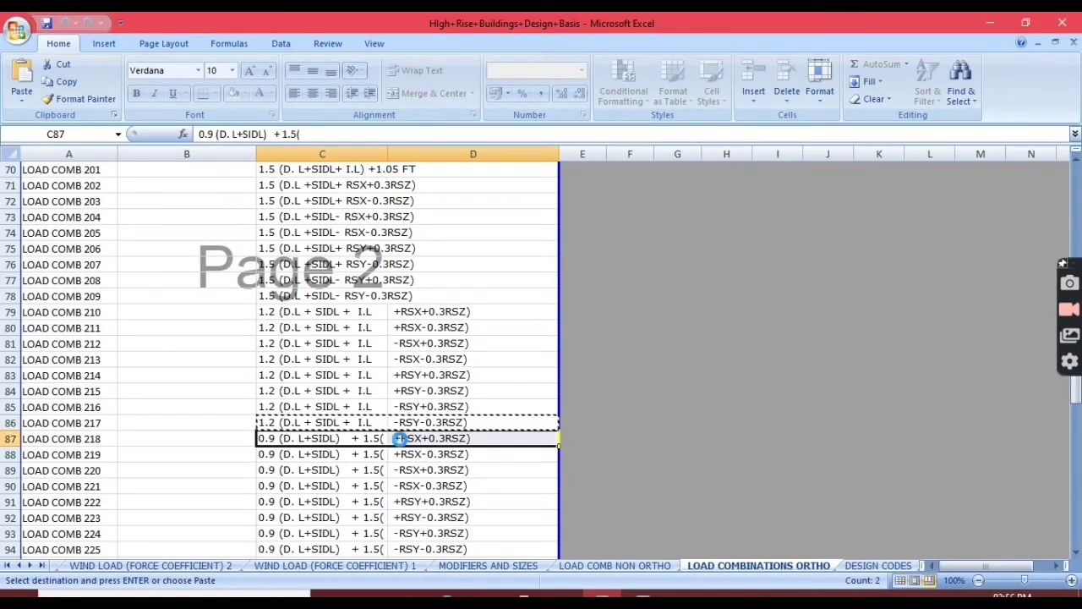
left_click(617, 596)
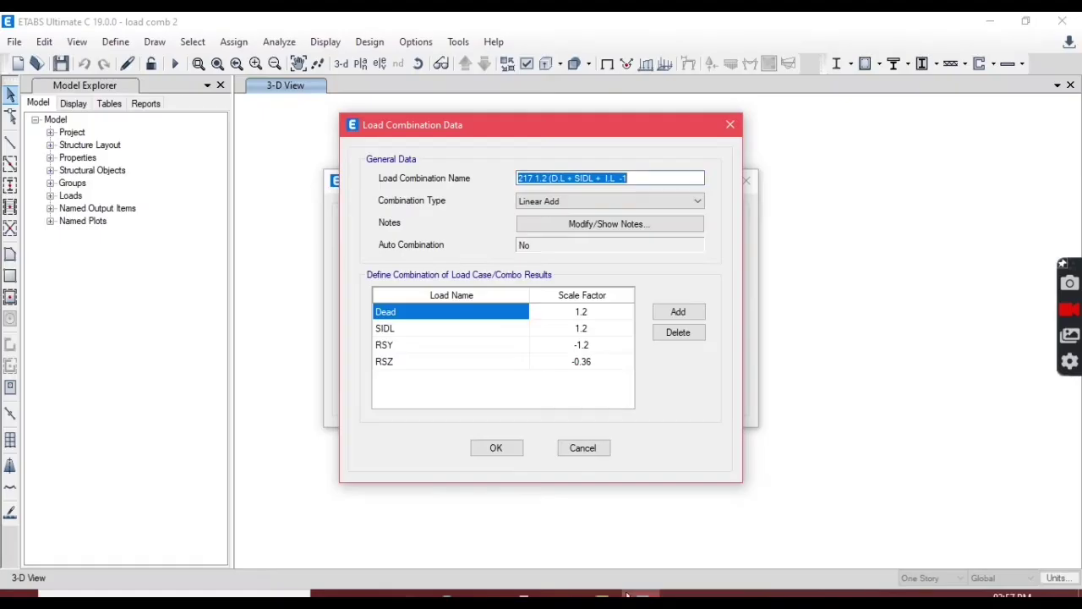
left_click(555, 182)
left_click_drag(529, 178, 652, 192)
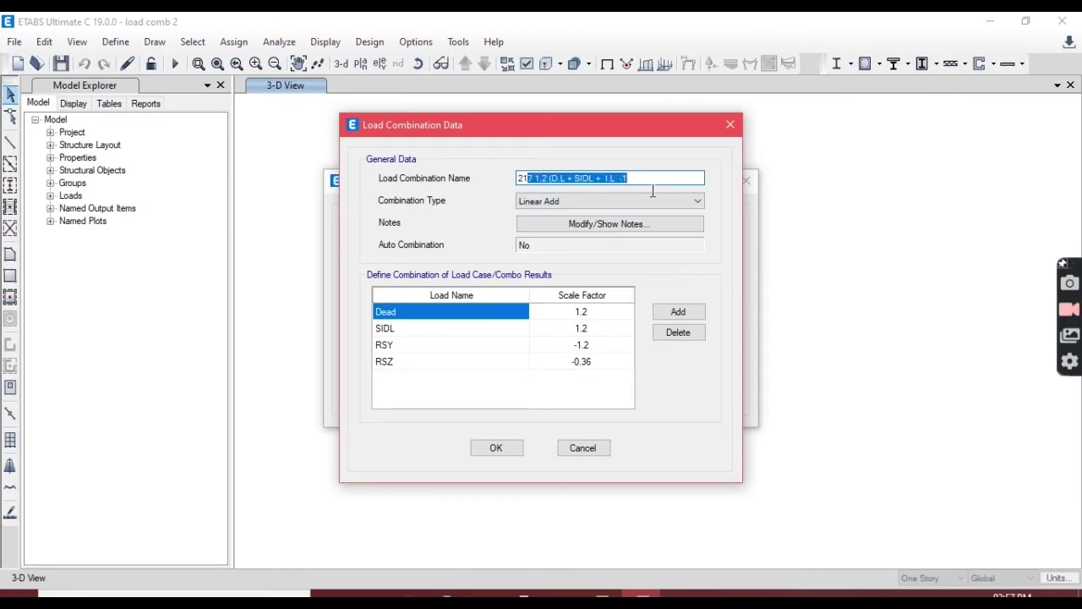
type("8")
key("ctrl+v")
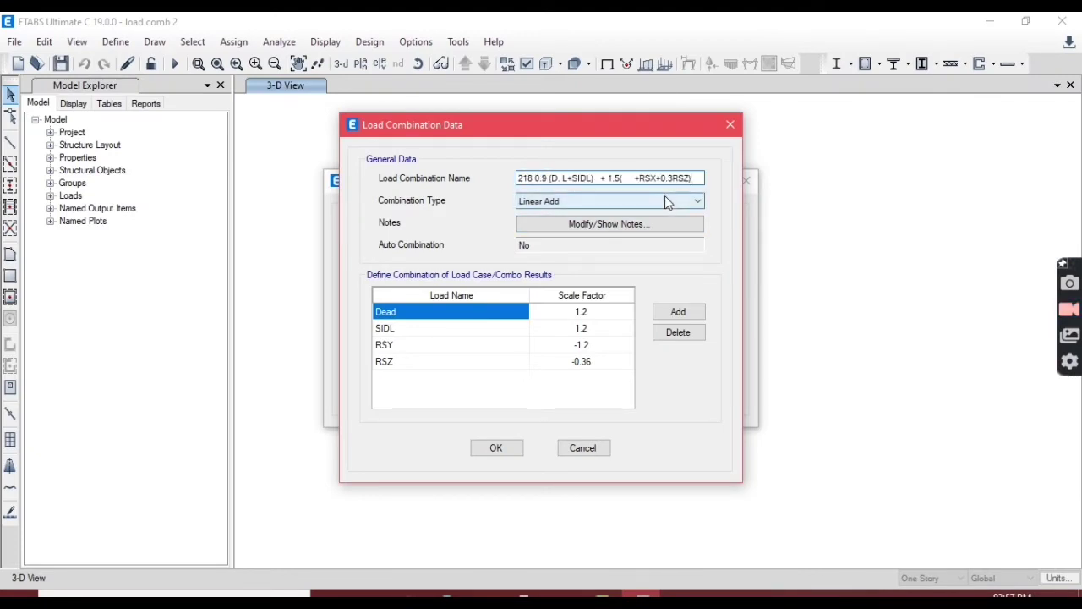
Step: Set the Dead and SIDL scale factors of combination 218 to 0.9
left_click(581, 312)
type("0")
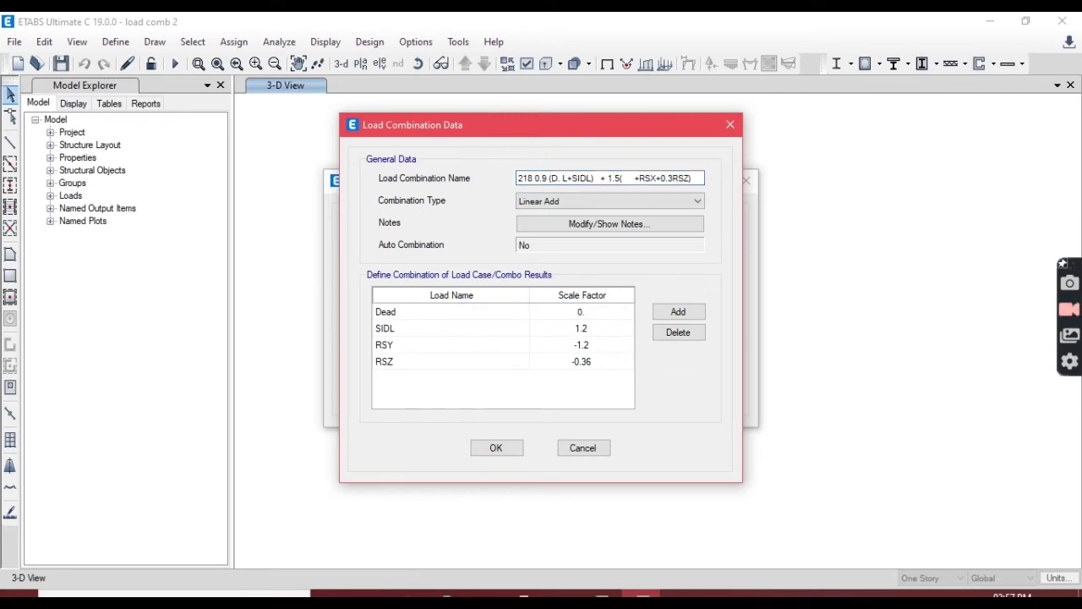
type(".9")
left_click(582, 328)
type("0")
Step: Replace the RSY load in combination 218 with RSX and set its scale factor to 1.5
left_click(479, 347)
left_click(481, 348)
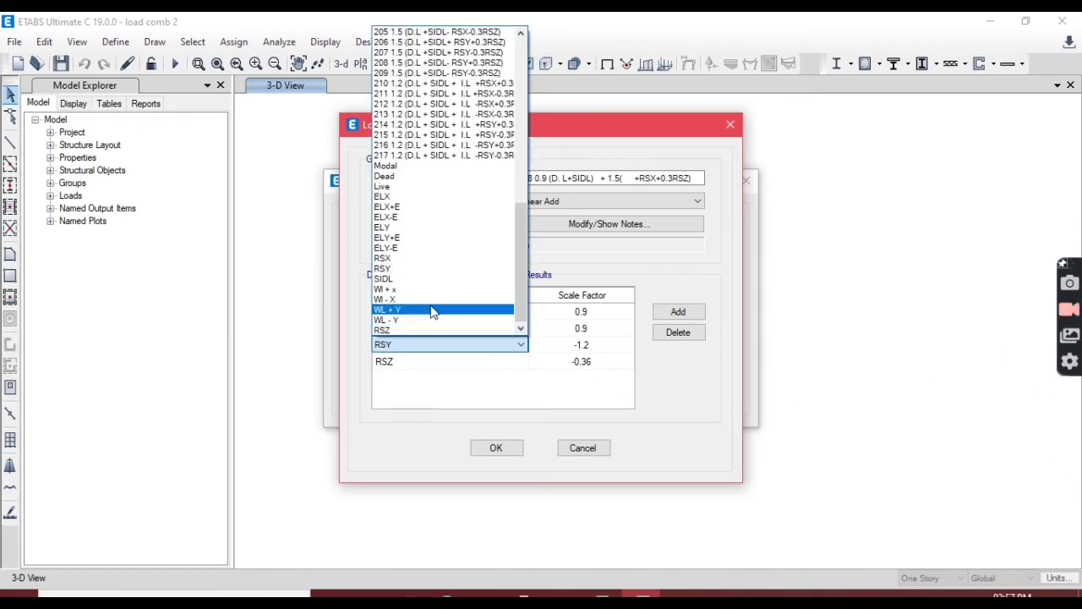
left_click(424, 258)
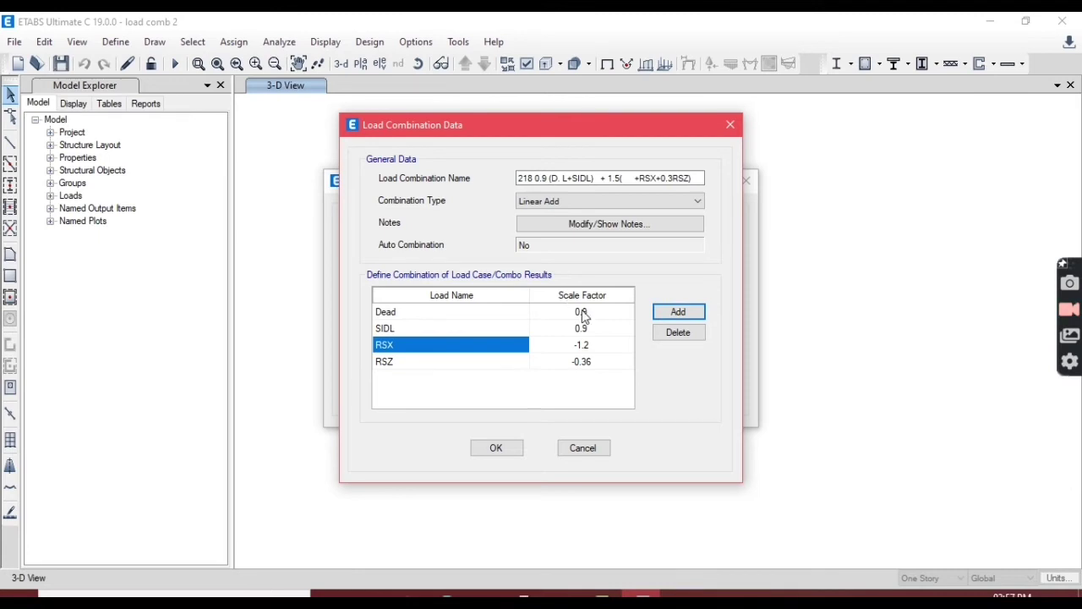
left_click(608, 346)
type("1.5")
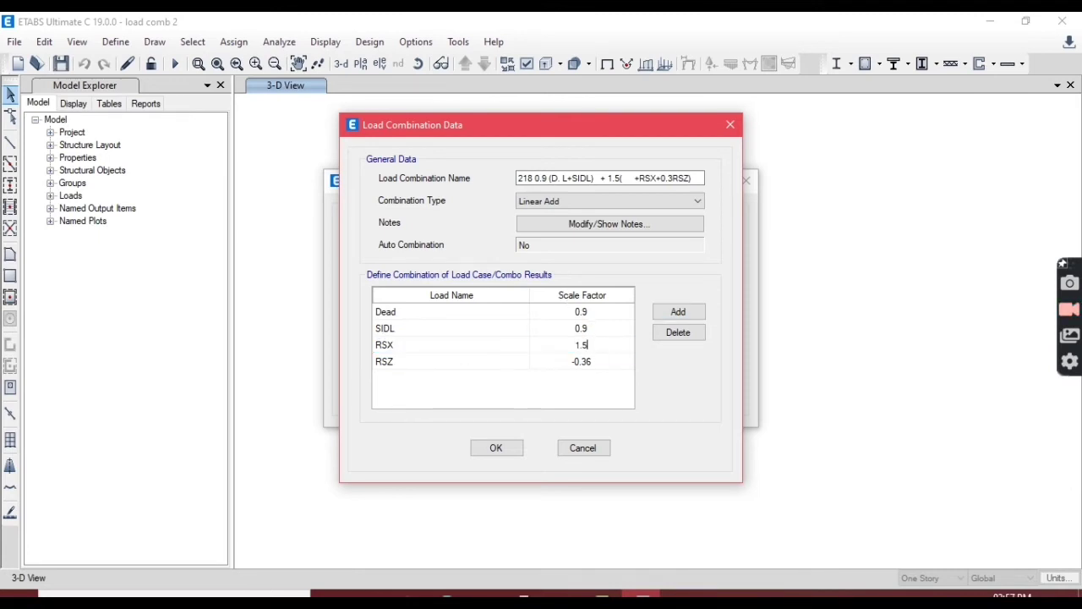
Step: Set the RSZ scale factor to 1.5 and save combination 218
key("Down")
type("1")
left_click(497, 447)
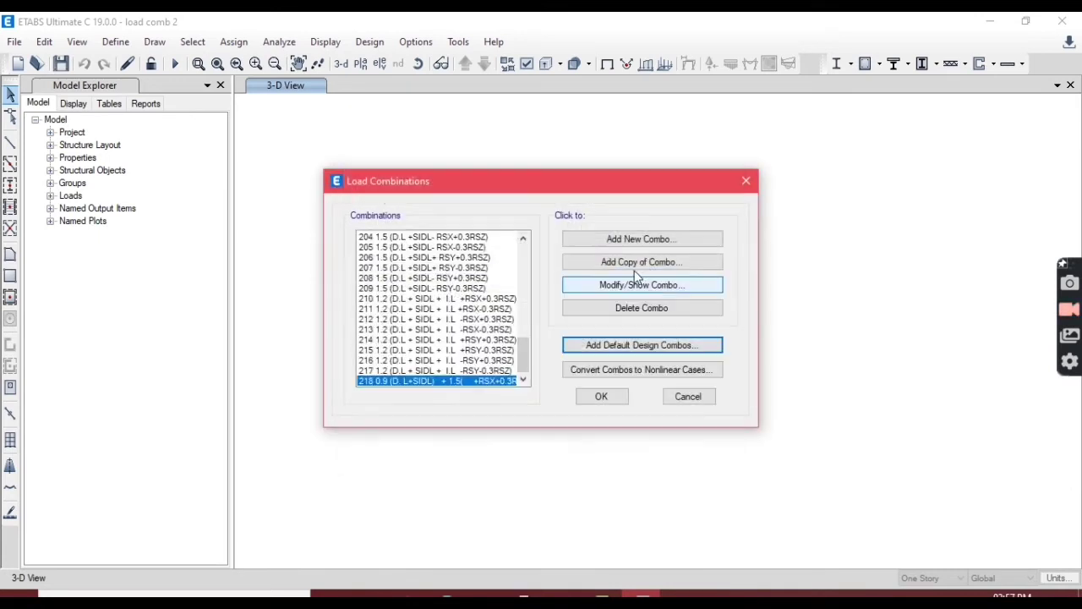
Step: Add a copy of combination 218 and name it "219 0.9 (D. L+SIDL) + 1.5( +RSX-0.3RSZ)", using the LOAD COMB 219 expression from Excel
left_click(642, 261)
key("alt+Tab")
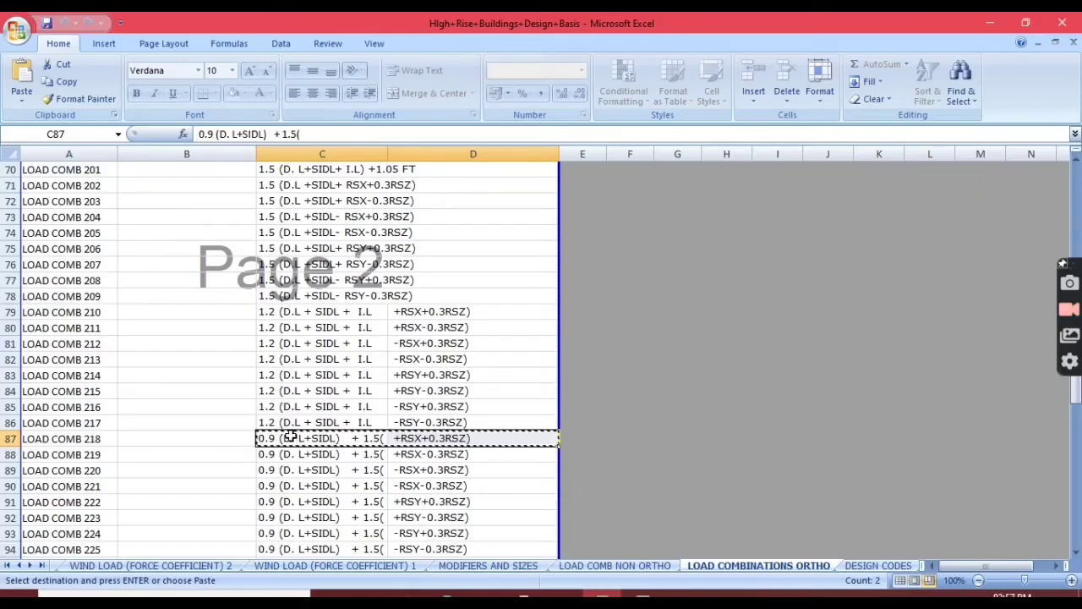
scroll(275, 456, "down", 4)
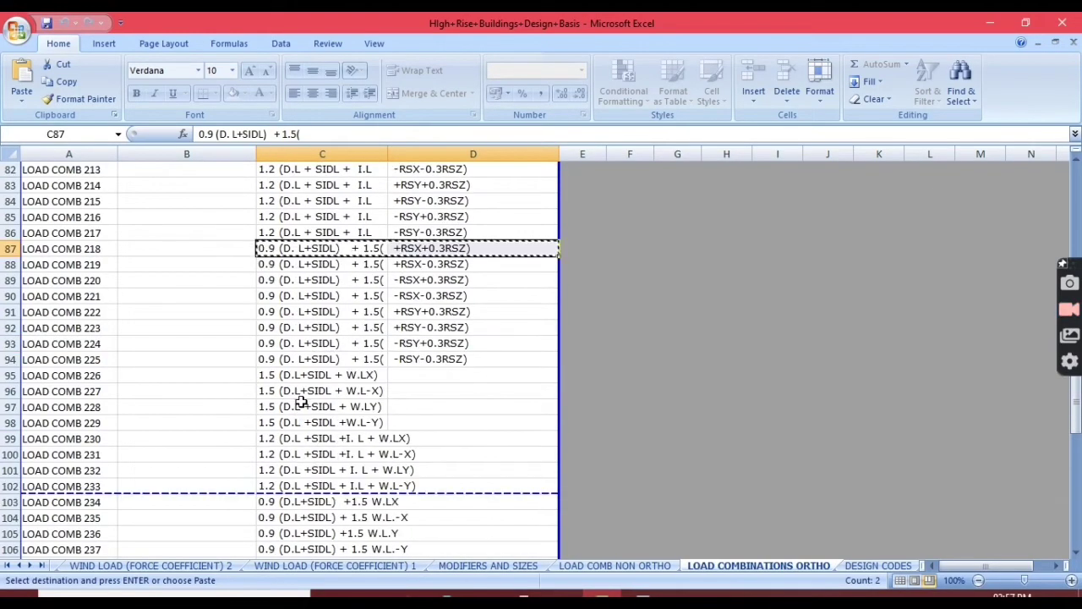
left_click_drag(269, 269, 443, 271)
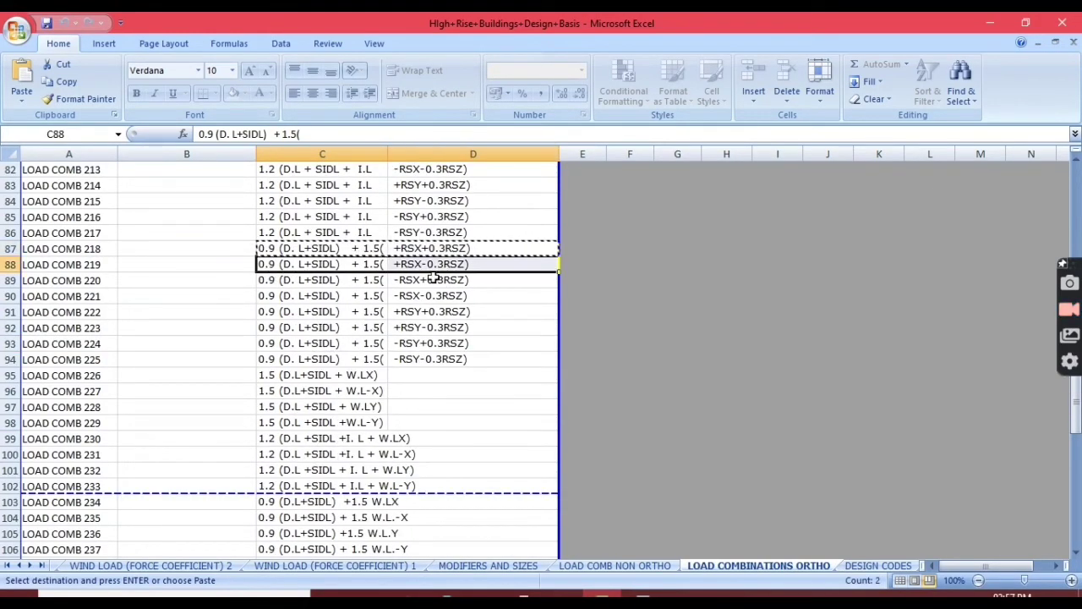
key("ctrl+c")
left_click(635, 596)
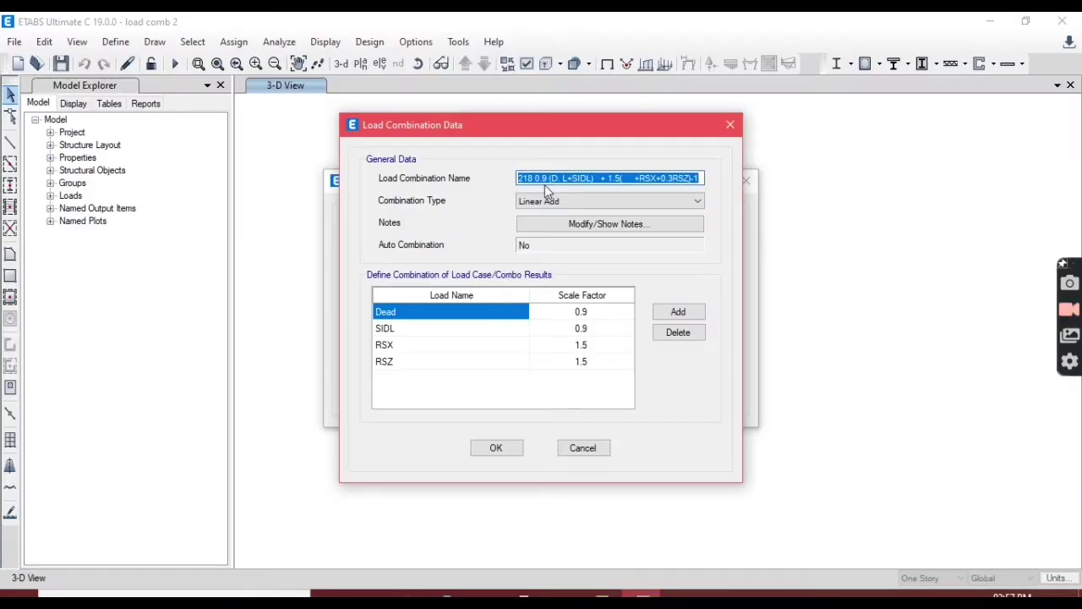
type("219")
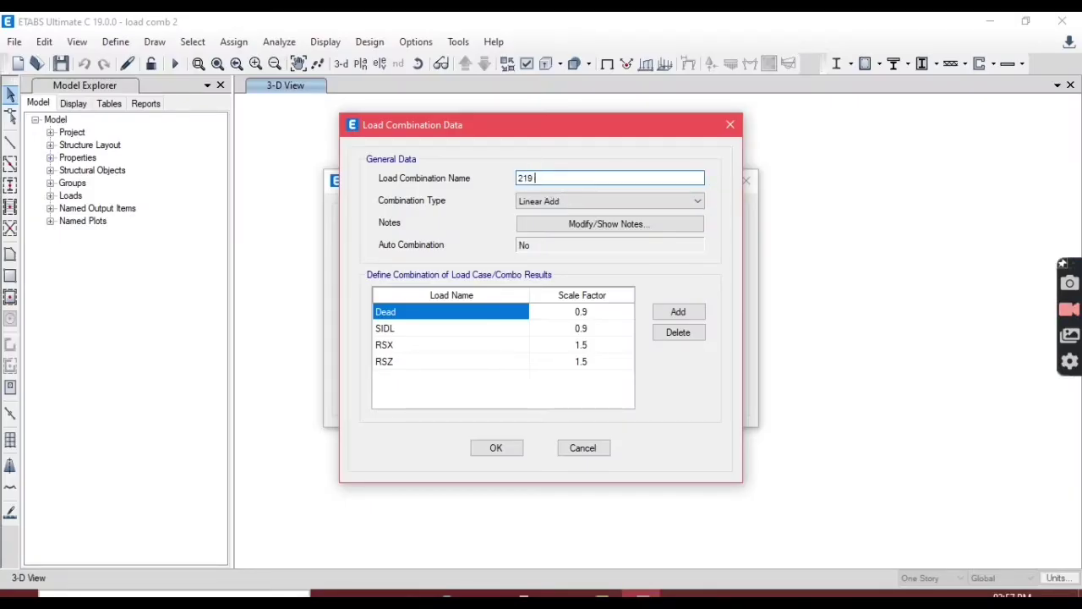
key("ctrl+v")
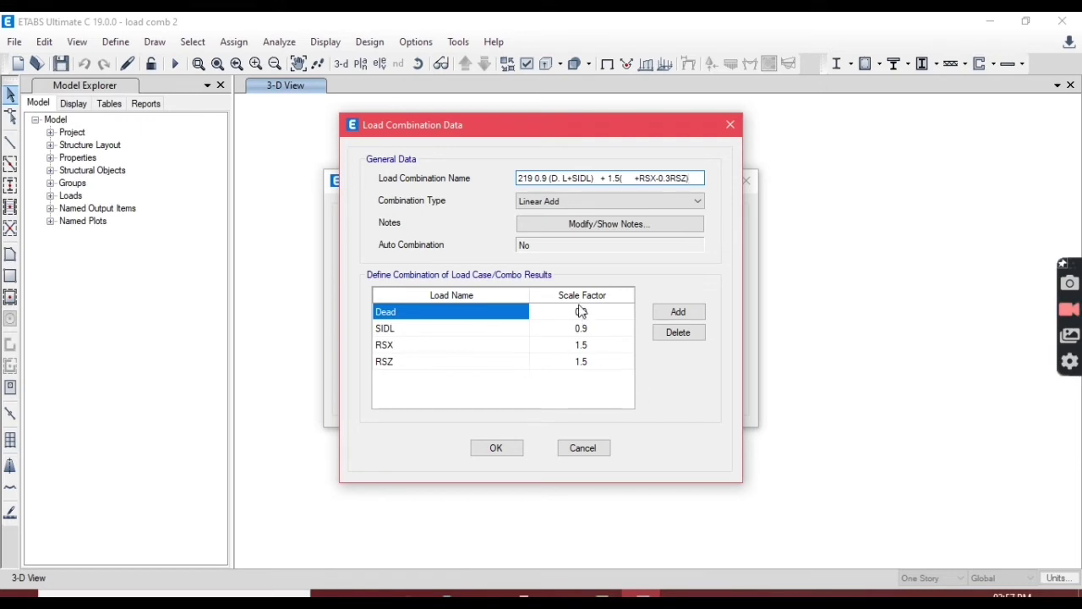
Step: Set the RSZ scale factor to -1.5 and save combination 219
left_click(575, 361)
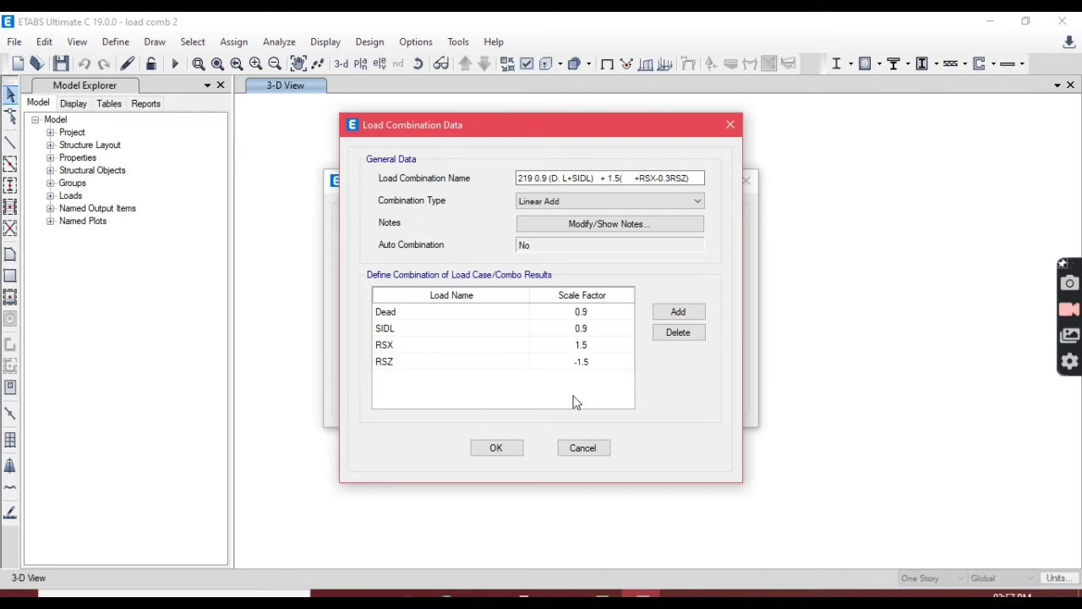
left_click(497, 447)
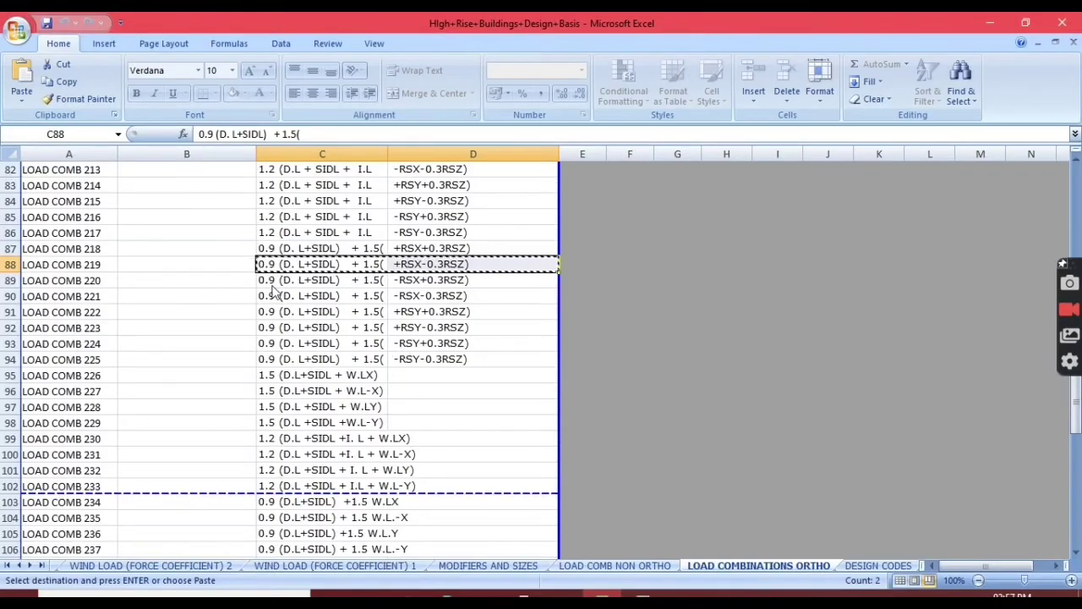
Step: Add a copy of combination 219 and name it "220 0.9 (D. L+SIDL) + 1.5( -RSX+0.3RSZ)", using the LOAD COMB 220 expression from Excel
left_click_drag(277, 282, 432, 284)
key("ctrl+c")
key("alt+Tab")
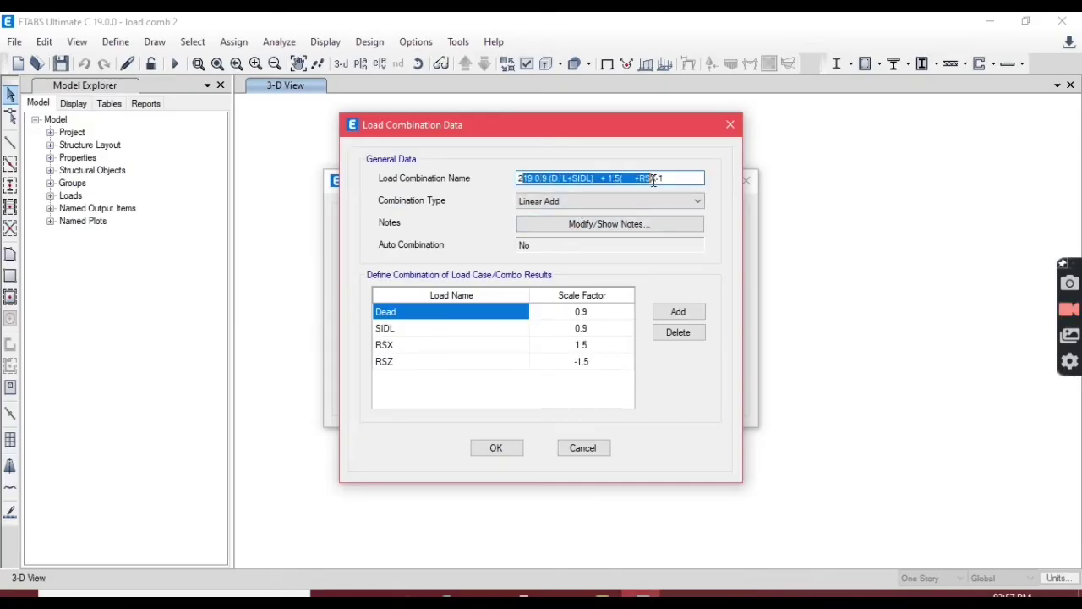
type("220")
key("ctrl+v")
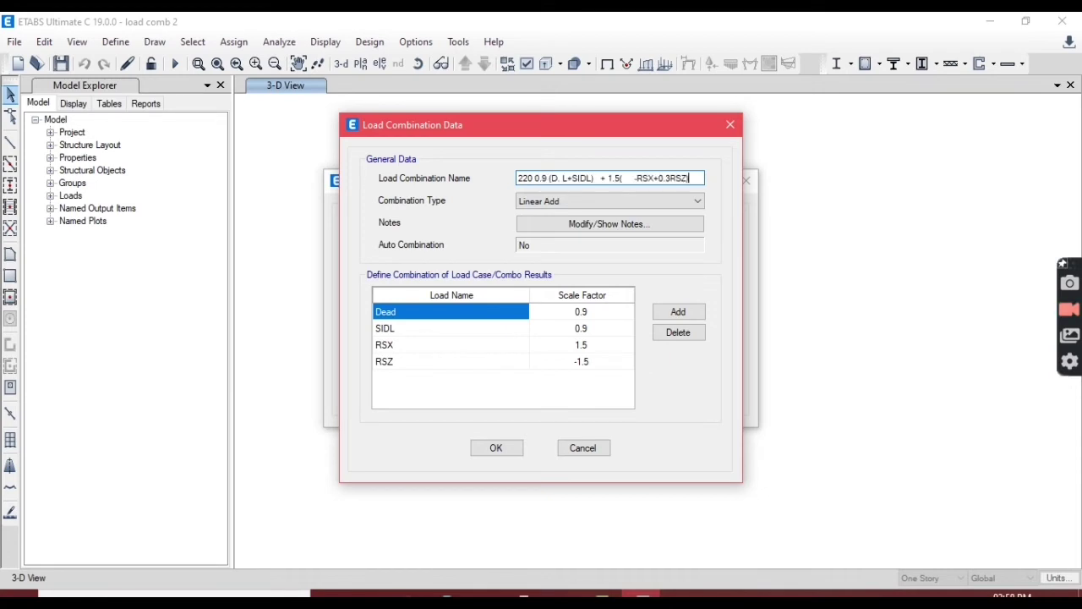
Step: Remove the extra spaces before -RSX in the name of combination 220 and check its expression against the Excel sheet
key("BackSpace")
key("BackSpace")
key("BackSpace")
key("BackSpace")
key("BackSpace")
key("BackSpace")
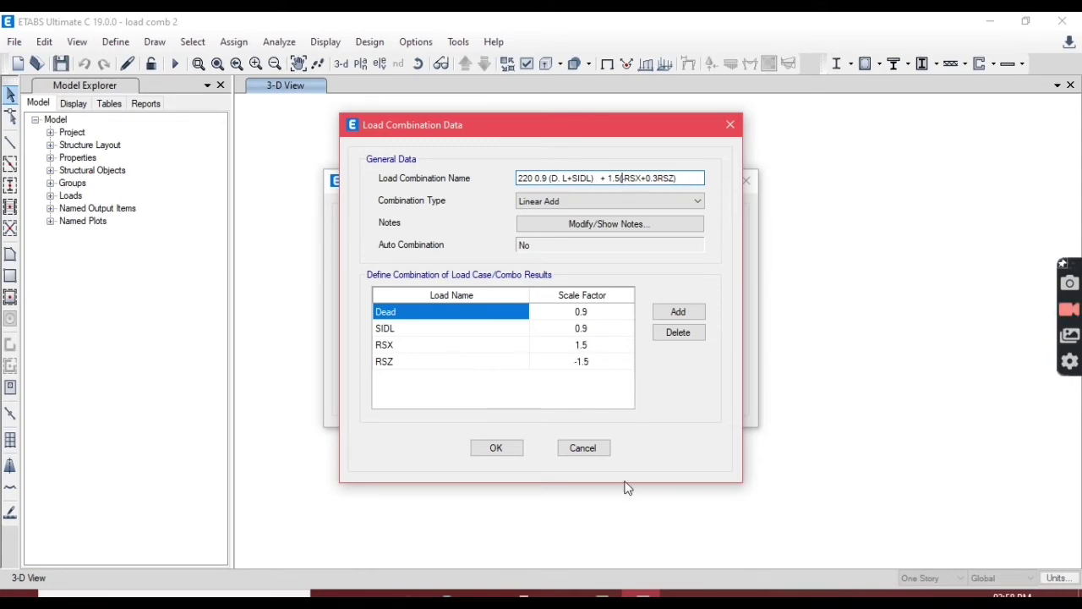
left_click(603, 593)
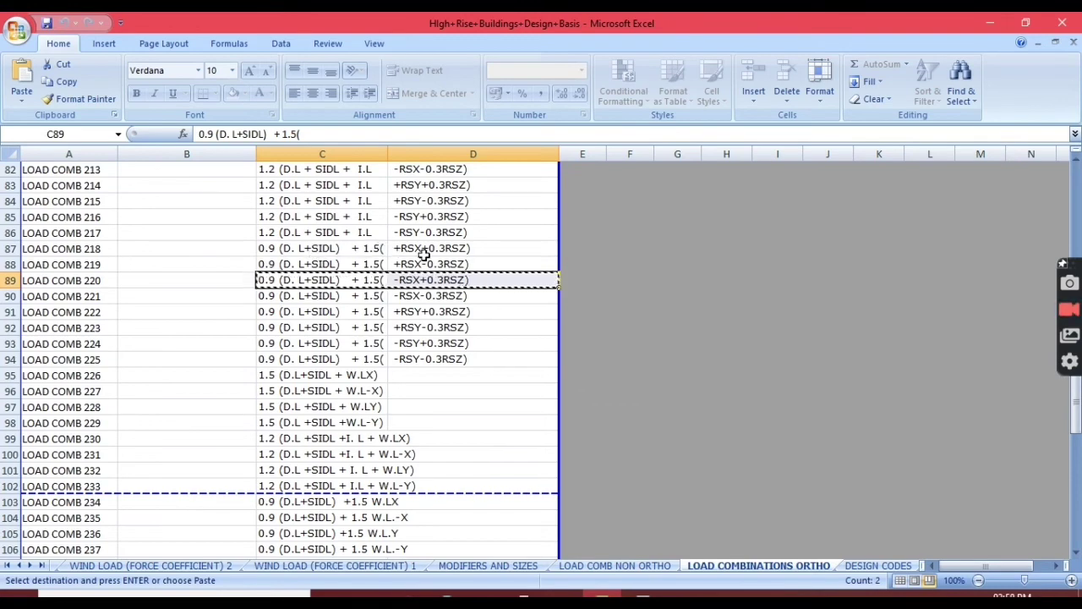
key("alt+Tab")
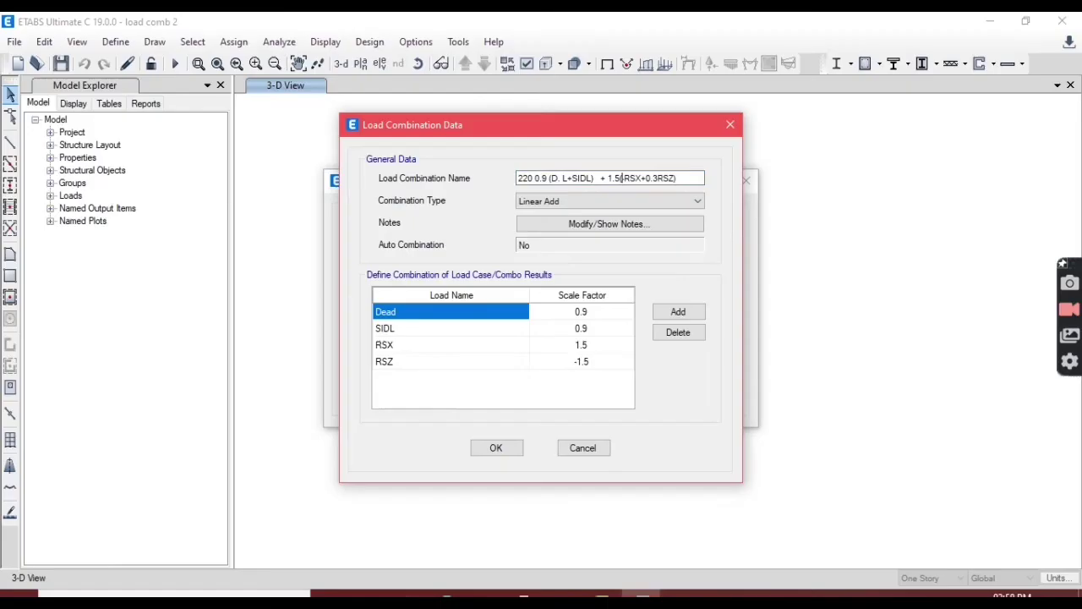
Step: Set the scale factors of combination 220 to -1.5 for RSX and 1.5 for RSZ, and save it
left_click(572, 345)
left_click(575, 346)
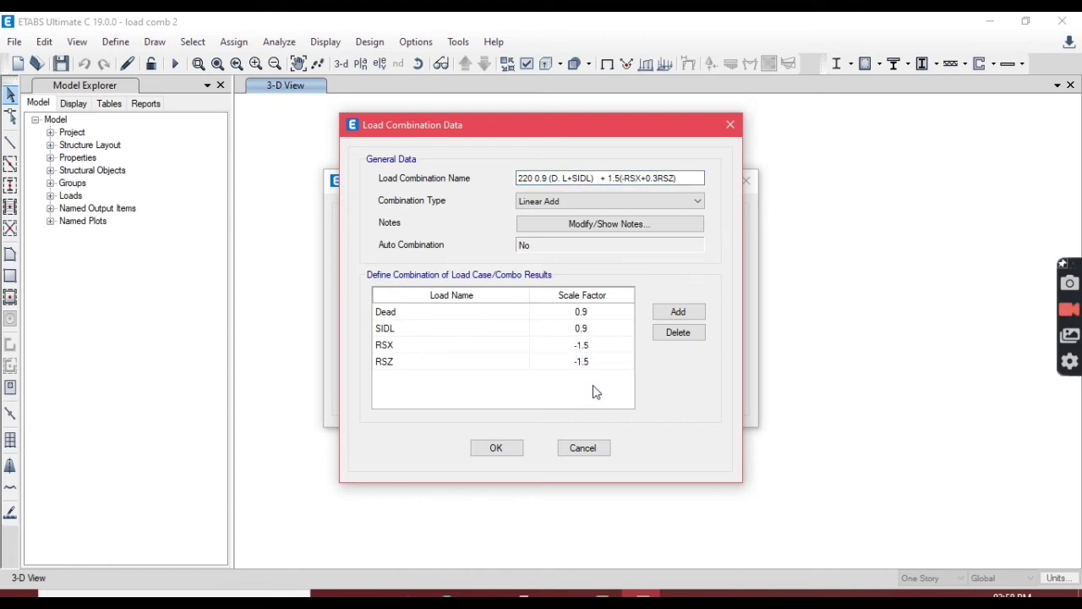
left_click(582, 363)
left_click(579, 362)
left_click(498, 448)
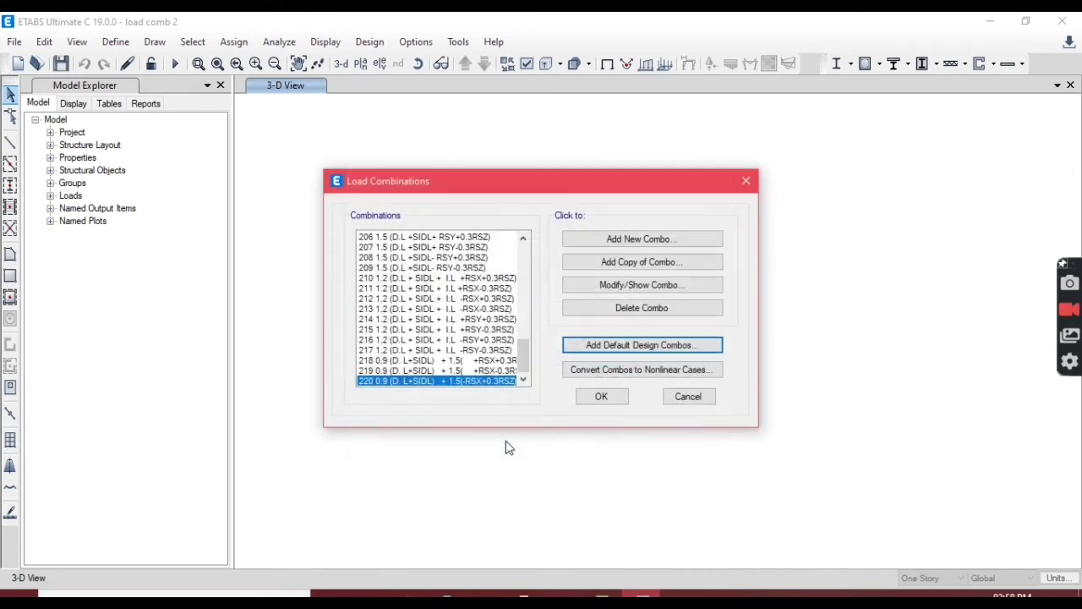
Step: Add a copy of combination 220 and name it "221 0.9 (D. L+SIDL) + 1.5( -RSX-0.3RSZ)", using the LOAD COMB 221 expression from Excel
left_click(639, 262)
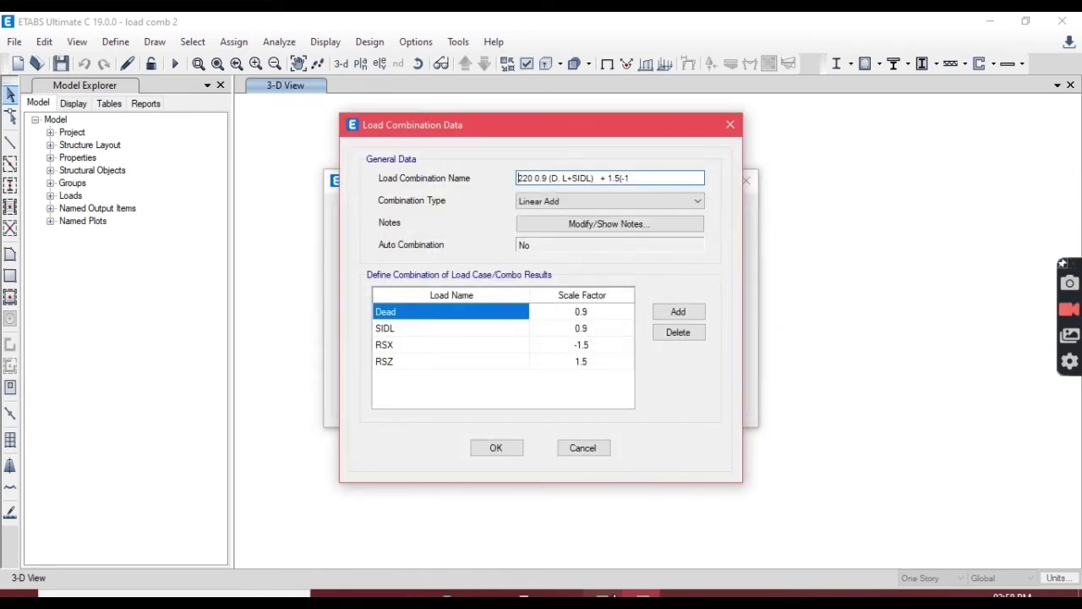
left_click(731, 125)
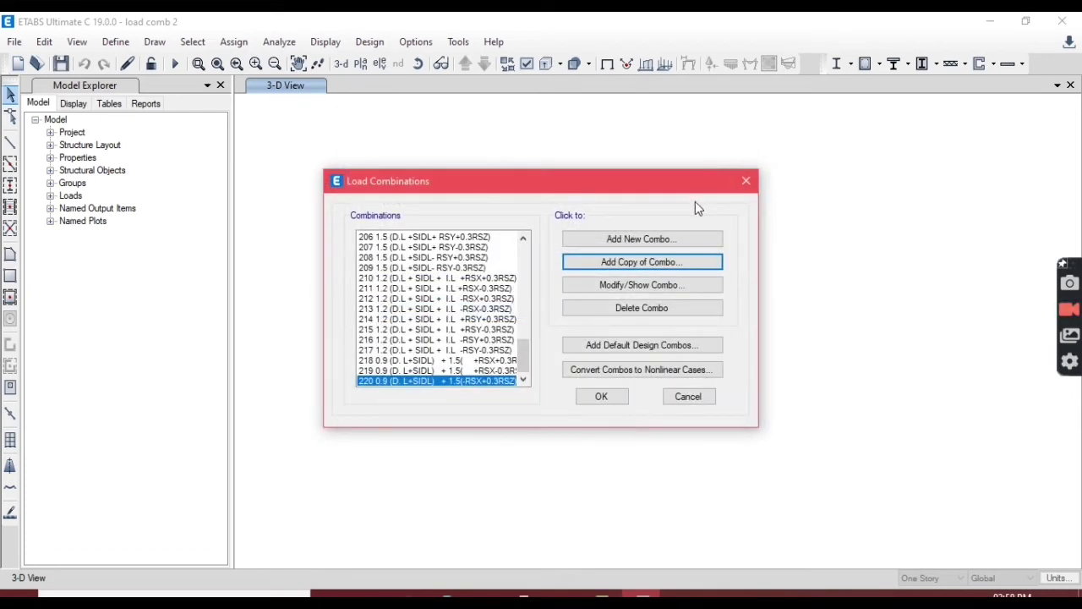
left_click(681, 262)
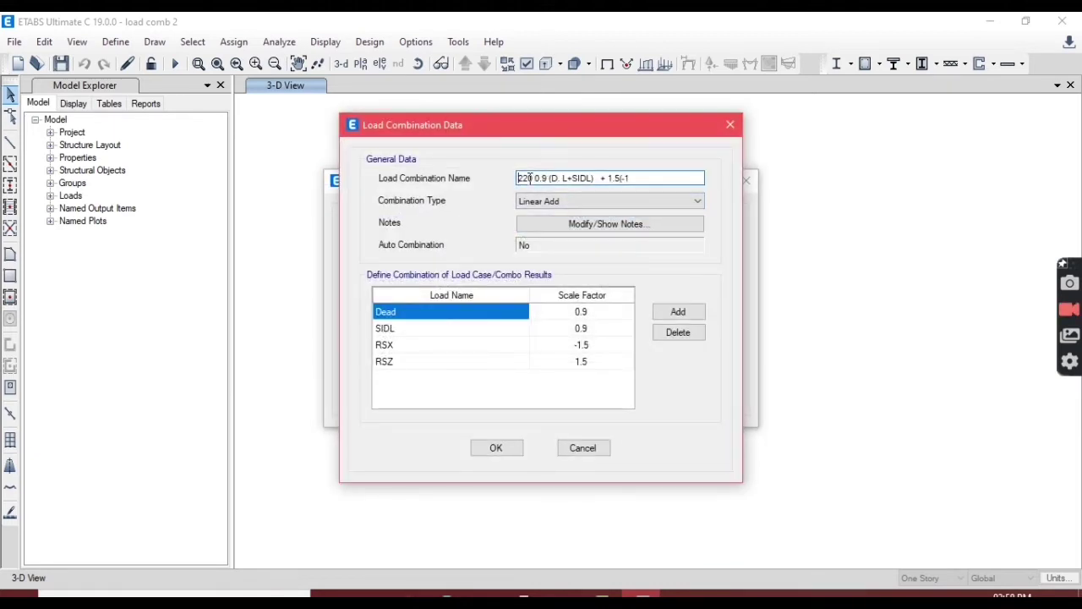
left_click_drag(528, 179, 669, 176)
type("1")
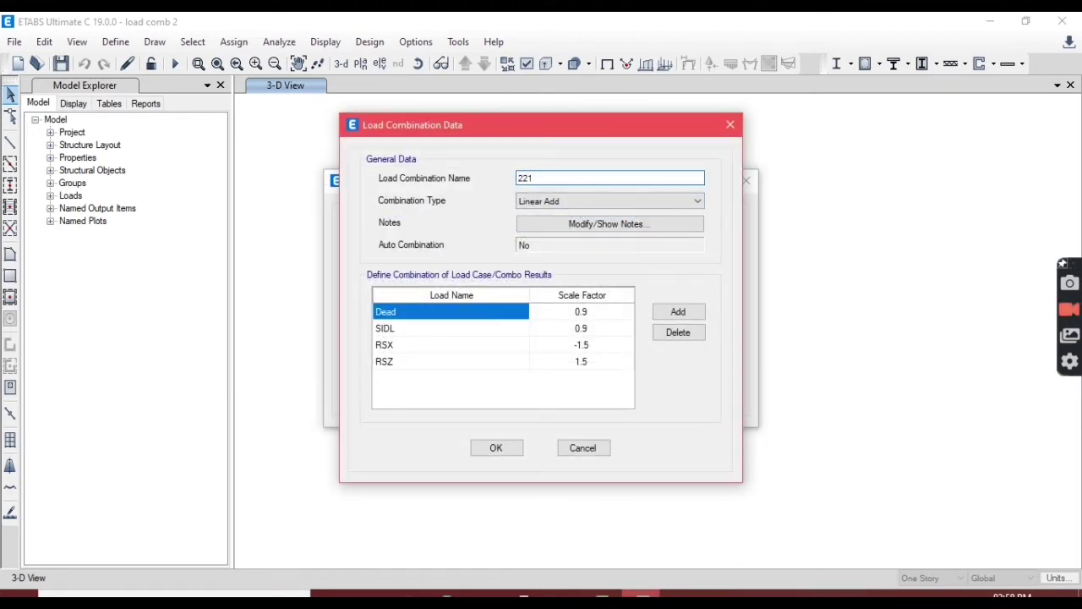
key("alt+Tab")
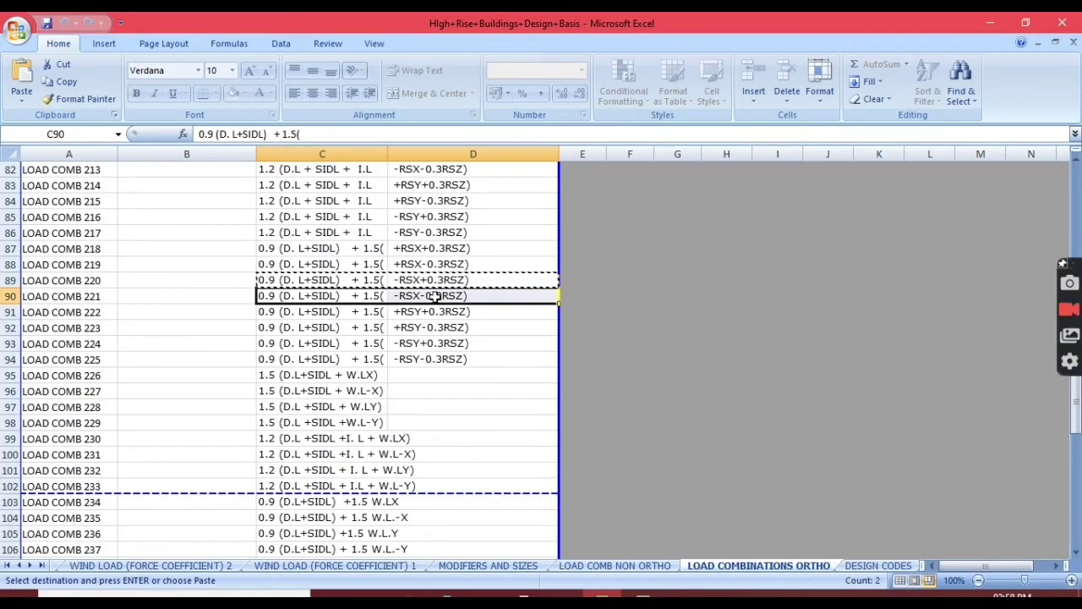
key("alt+Tab")
left_click(547, 180)
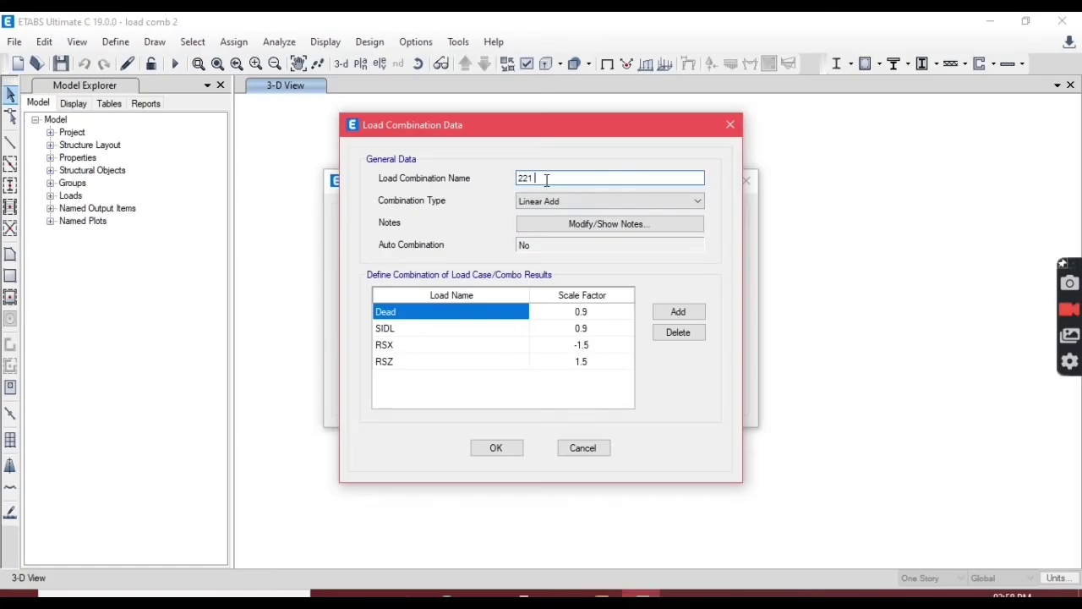
type("0.9 (D.L+SIDL) + 1.5(\tRSX-0.3RSZ)")
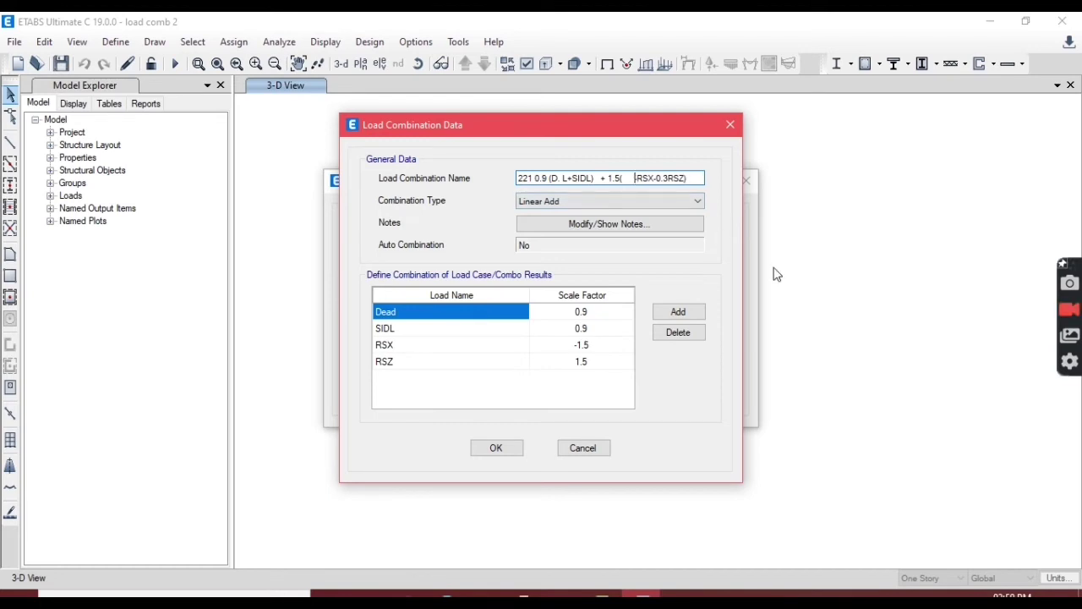
Step: Remove the extra spaces before -RSX in the combination 221 name, and save it with the RSZ scale factor set to -1.5
key("BackSpace")
key("BackSpace")
left_click(577, 362)
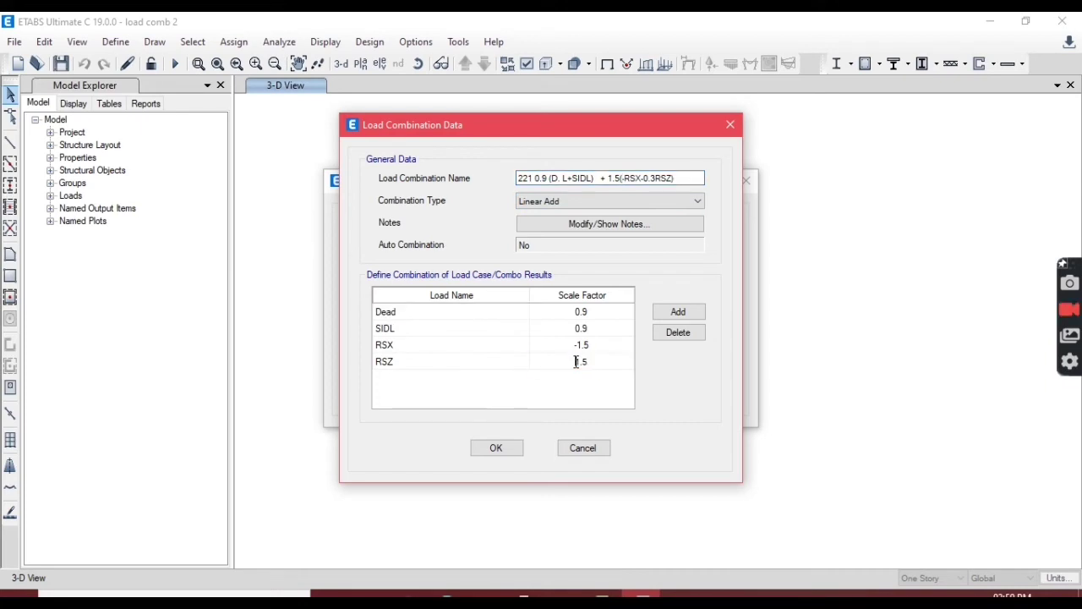
left_click(502, 446)
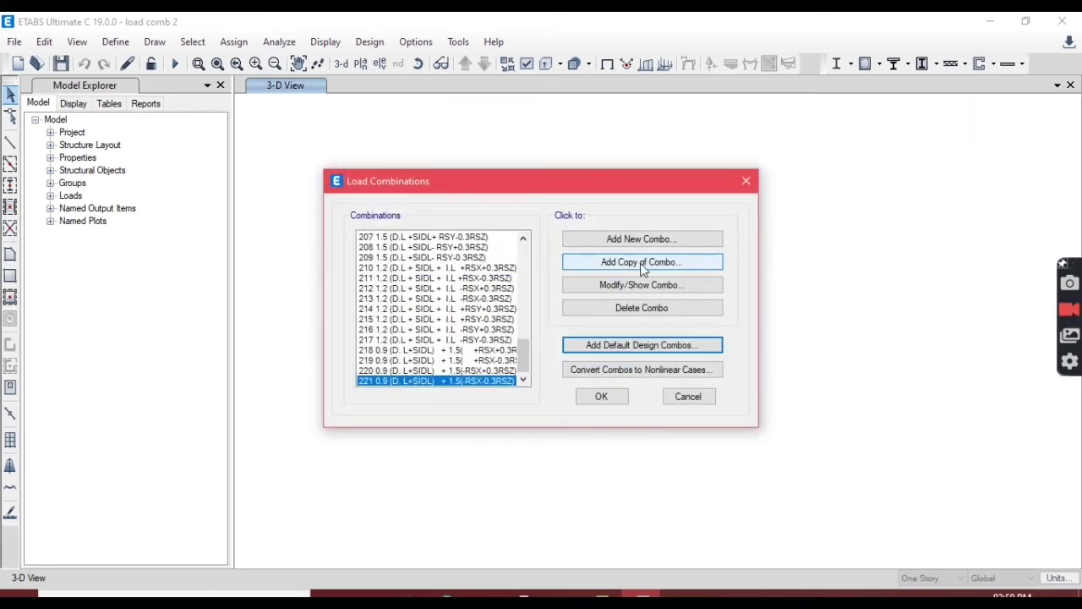
Step: Add a copy of combination 221 and name it "222 0.9 (D. L+SIDL) + 1.5(+RSY+0.3RSZ)", using the LOAD COMB 222 expression from Excel
left_click(635, 263)
left_click(606, 595)
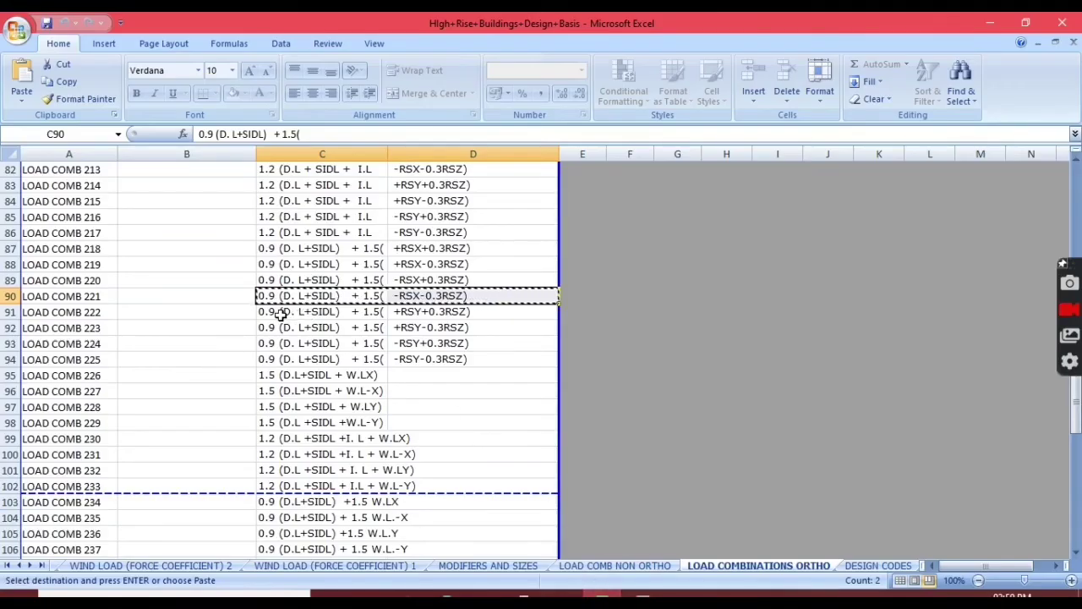
left_click_drag(281, 315, 448, 322)
key("ctrl+c")
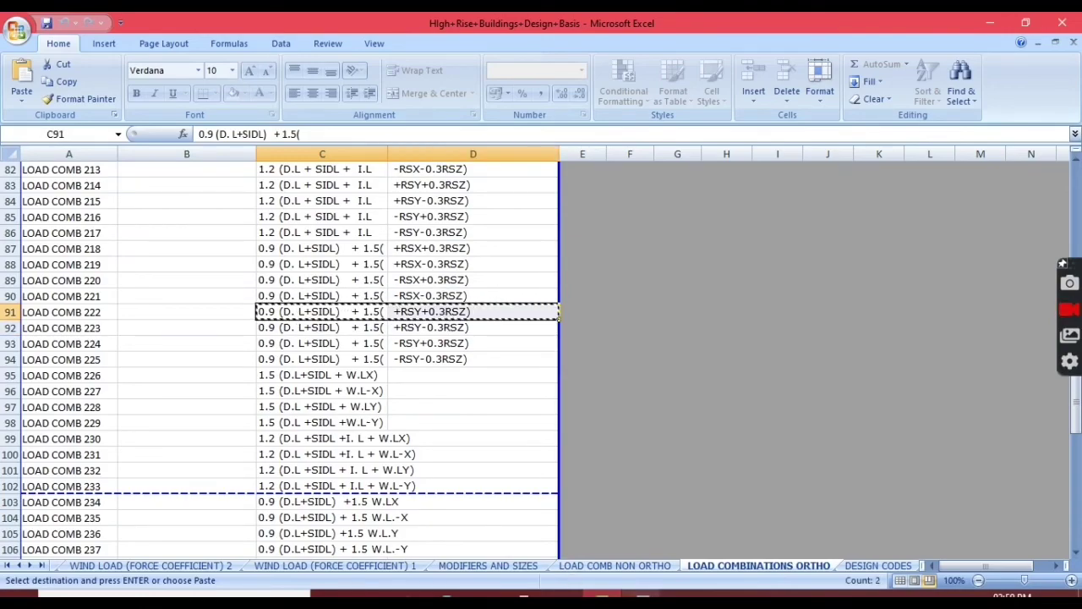
key("alt+Tab")
left_click(591, 177)
left_click_drag(529, 178, 663, 178)
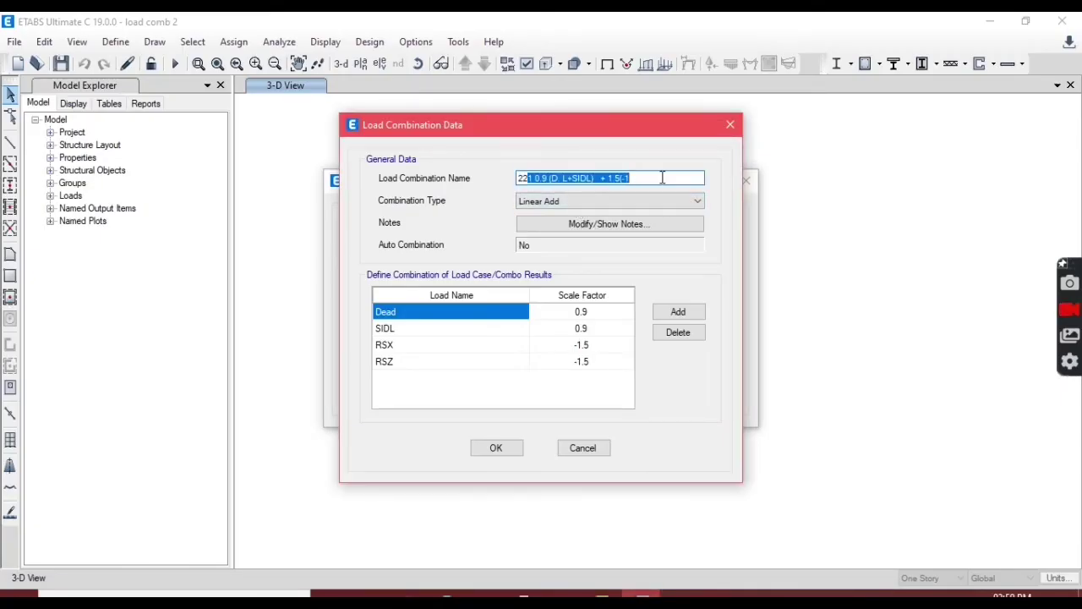
type("222")
key("ctrl+v")
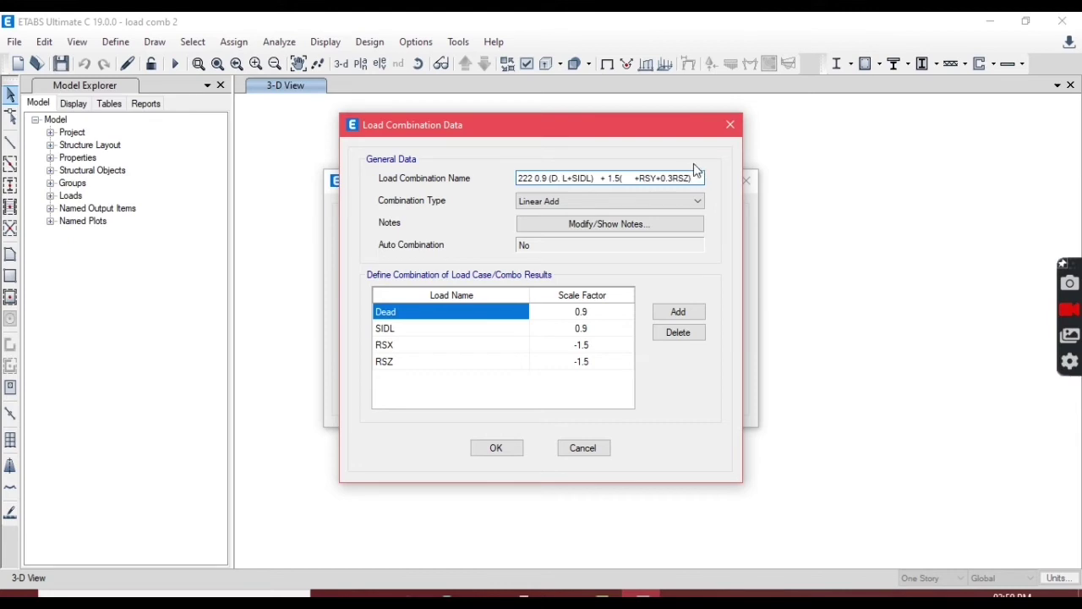
left_click(636, 179)
key("BackSpace")
key("BackSpace")
key("BackSpace")
key("BackSpace")
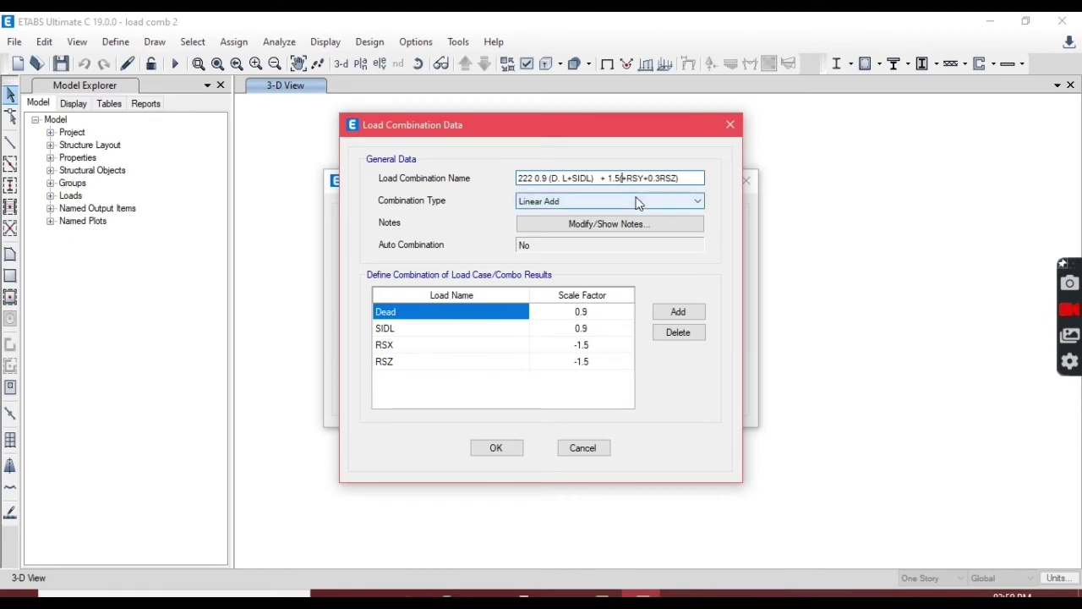
Step: Replace load RSX with RSY in combination 222, and save it with RSY and RSZ scale factors of 1.5
left_click(465, 348)
left_click(464, 348)
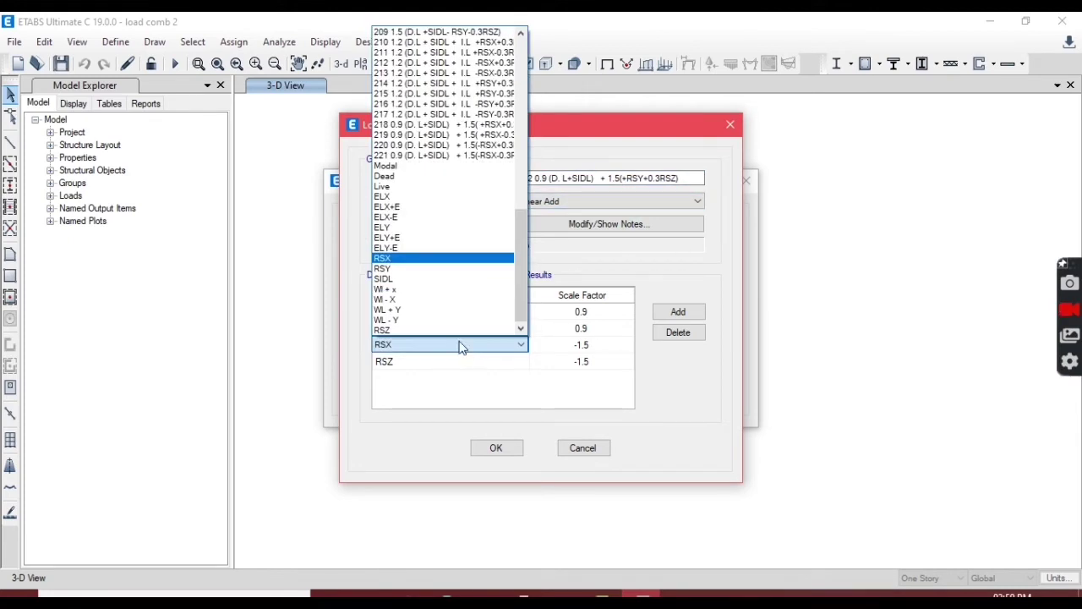
left_click(411, 269)
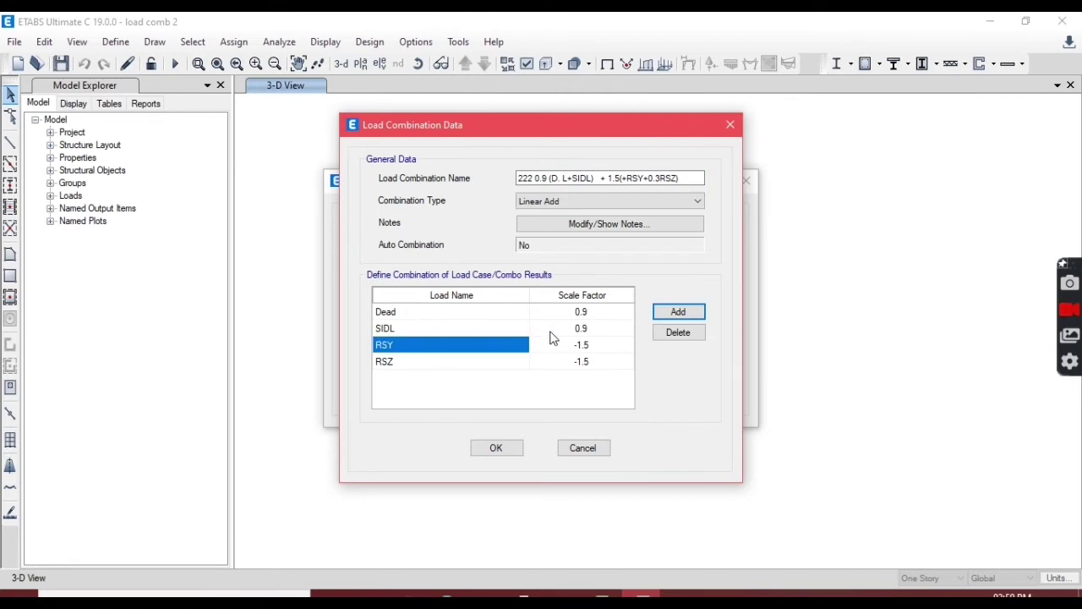
left_click(581, 347)
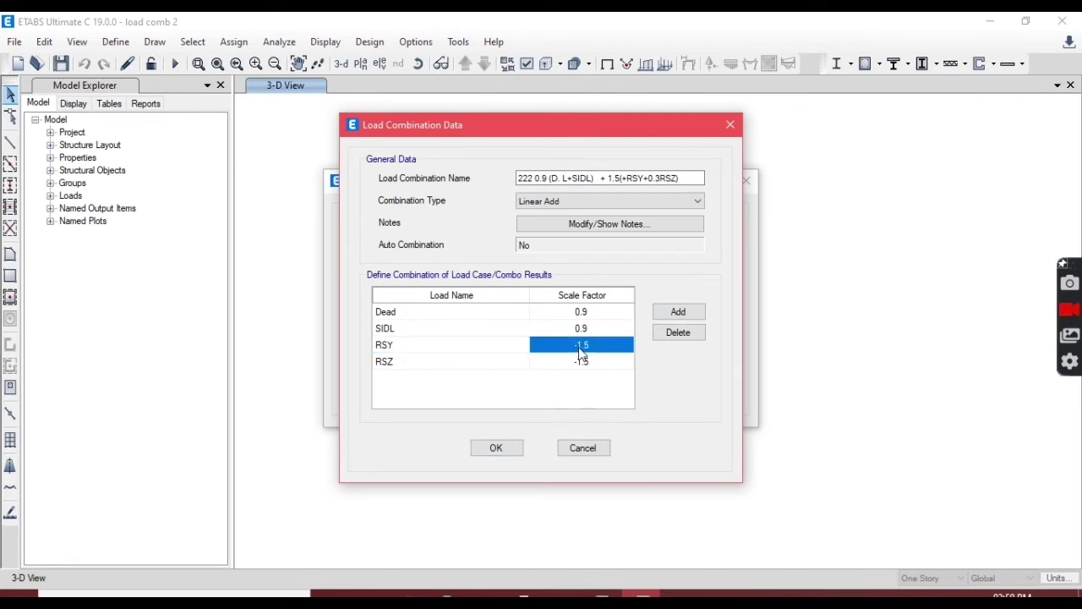
left_click(580, 346)
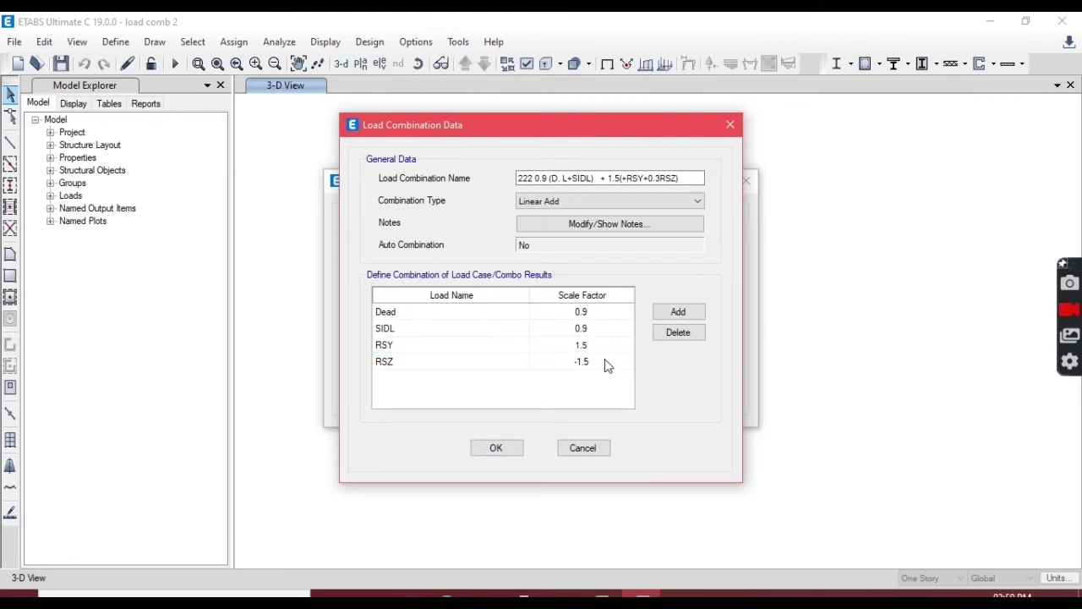
left_click(608, 366)
left_click(583, 362)
left_click(523, 450)
Step: Add a copy of combination 222 and name it "223 0.9 (D. L+SIDL) + 1.5(+RSY-0.3RSZ)", using the LOAD COMB 223 expression from Excel
left_click(654, 258)
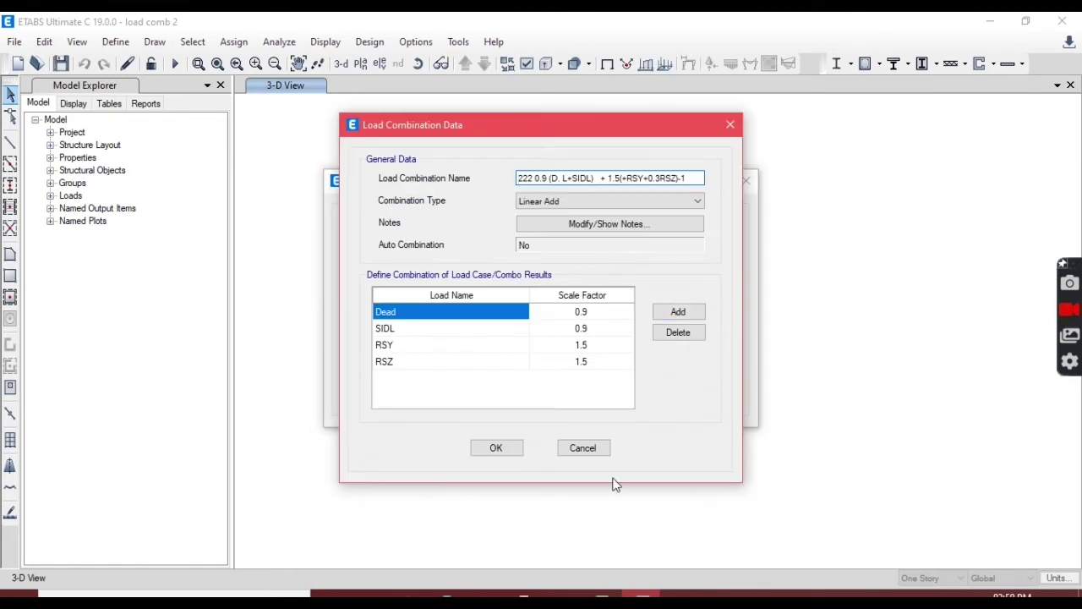
left_click(602, 594)
left_click(336, 331)
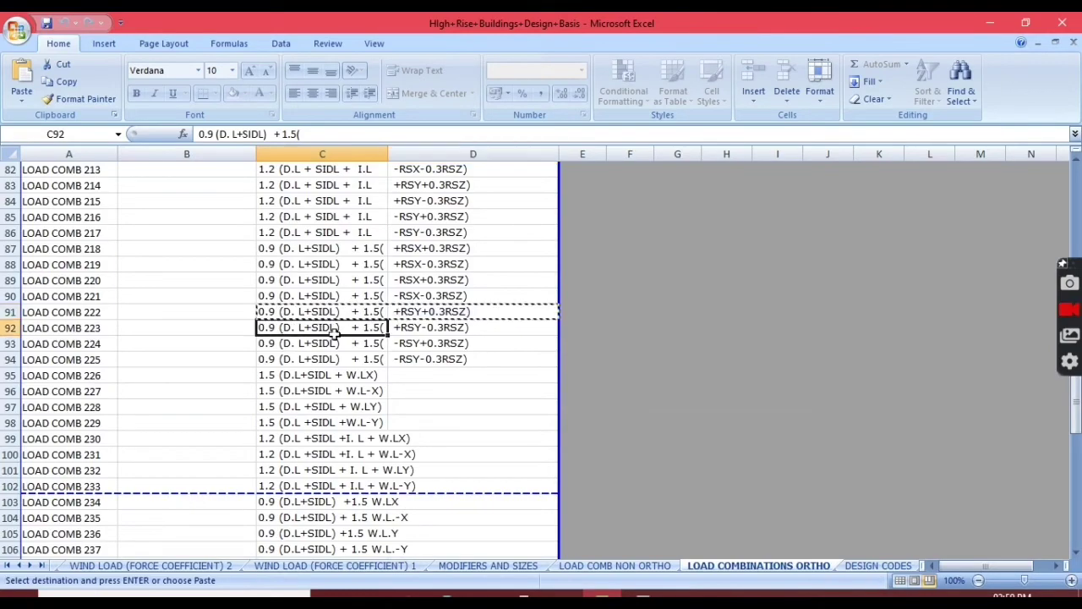
left_click_drag(335, 332, 393, 330)
key("ctrl+c")
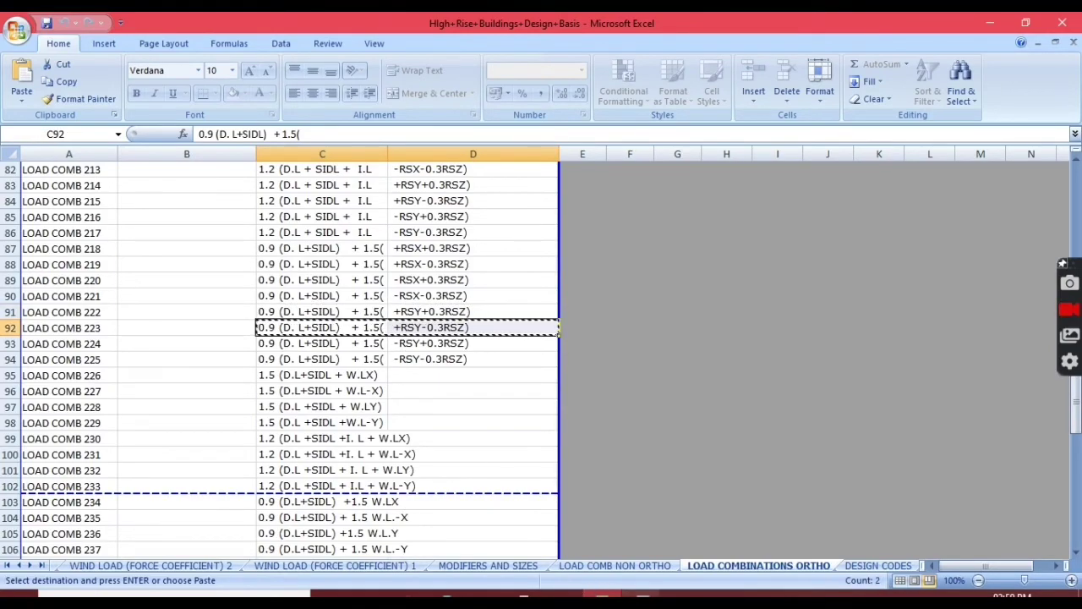
key("alt+Tab")
left_click(539, 183)
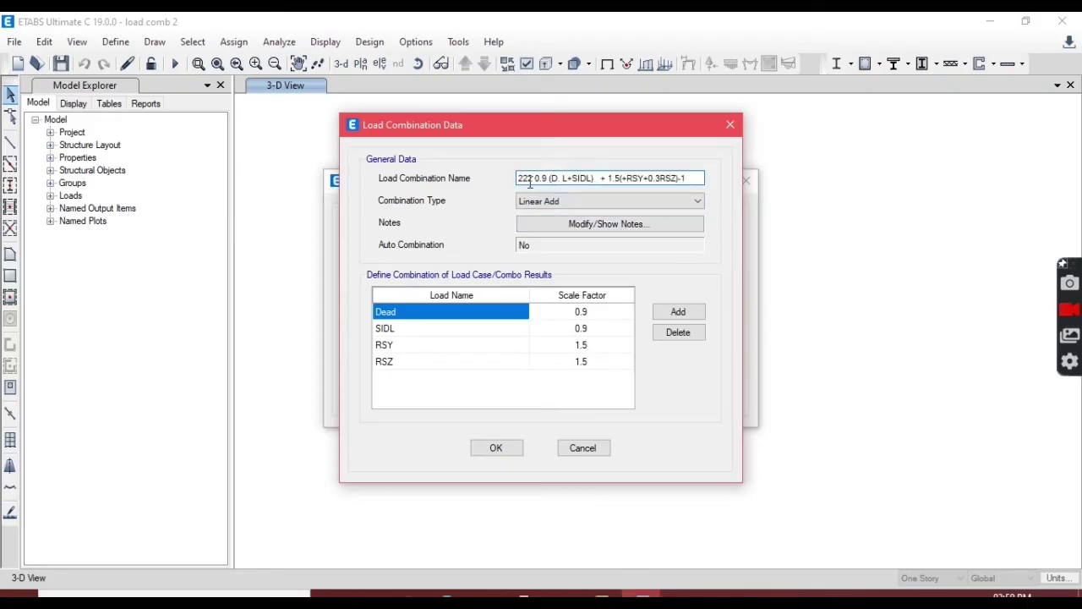
left_click_drag(531, 182, 727, 194)
type("3")
key("ctrl+v")
key("BackSpace")
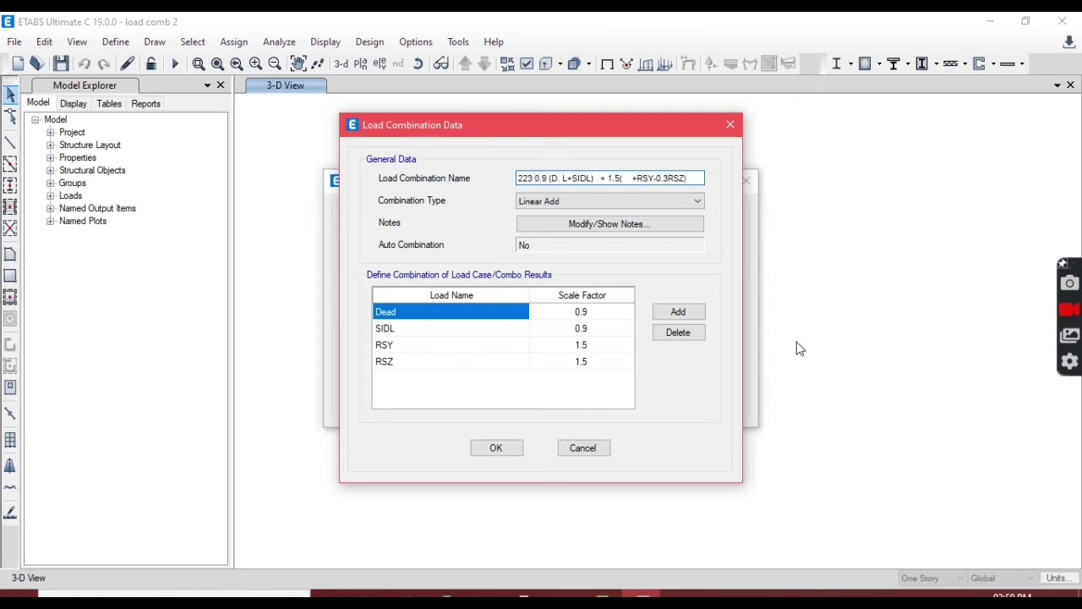
key("BackSpace")
key("BackSpace")
key("BackSpace")
key("BackSpace")
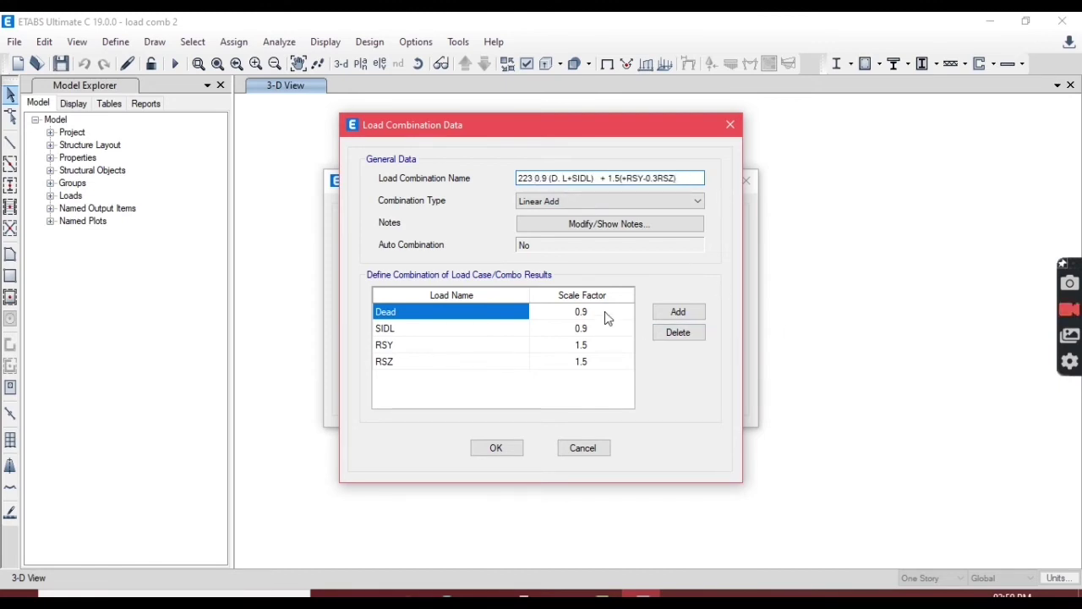
Step: Set the RSZ scale factor of combination 223 to -0.3
left_click(571, 370)
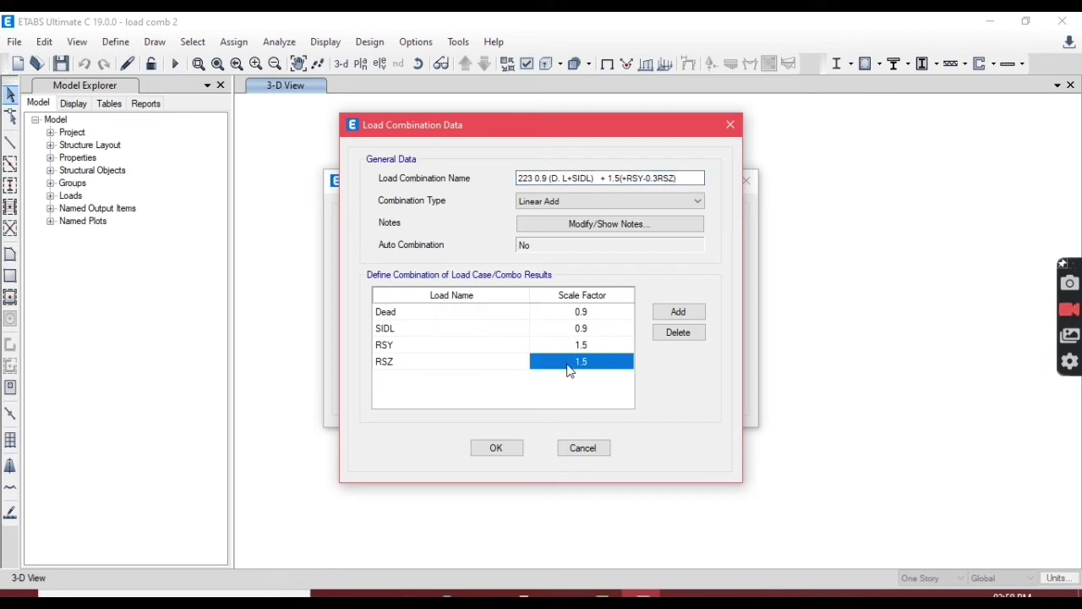
left_click(575, 363)
type("-0.3")
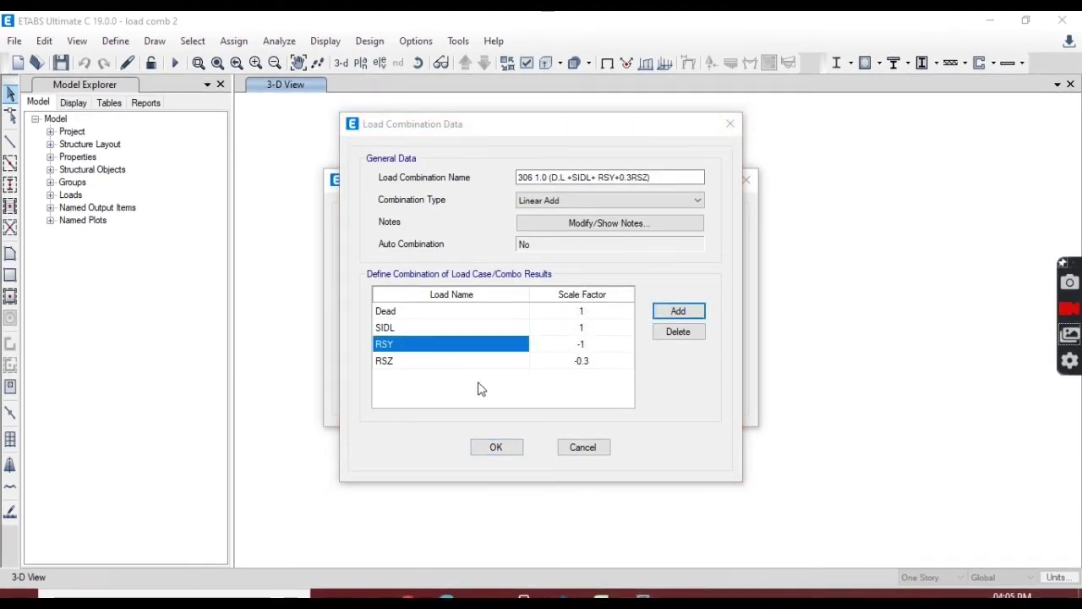
Step: Set the scale factors of combination 306 to 1 for RSY and 0.3 for RSZ, and save it
left_click(581, 346)
left_click(581, 345)
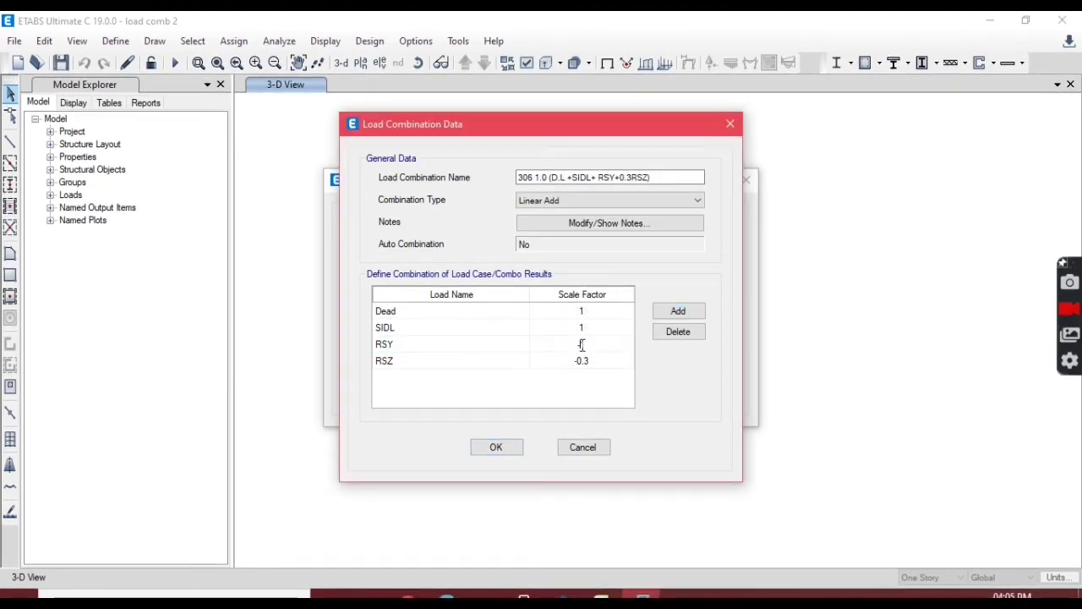
key("BackSpace")
left_click(582, 360)
left_click(580, 361)
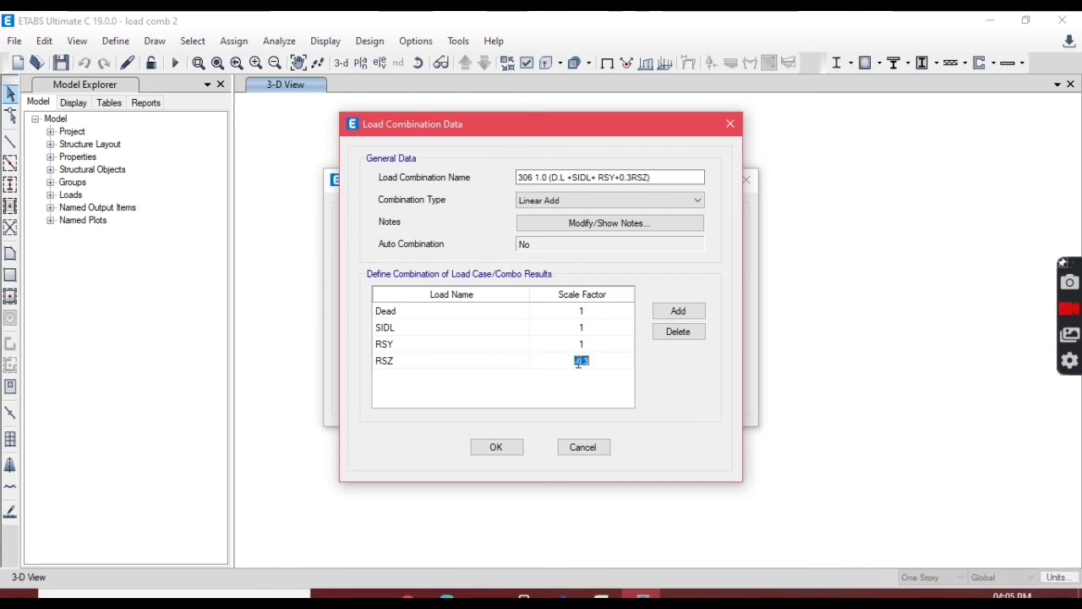
key("BackSpace")
left_click(495, 449)
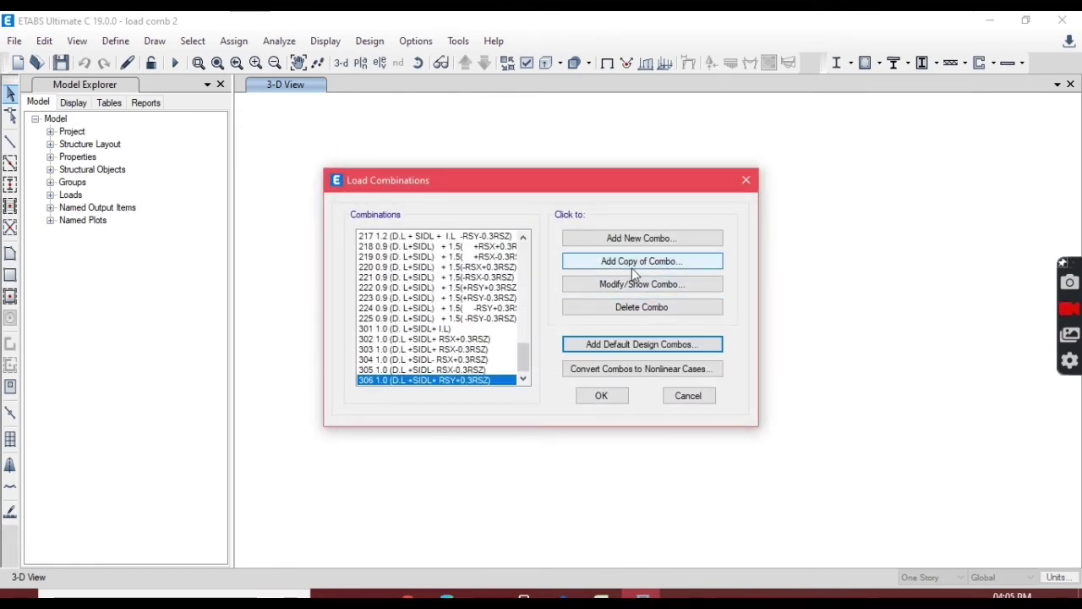
Step: Add a copy of combination 306 and name it "307 1.0 (D.L +SIDL+ RSY-0.3RSZ)", using the LOAD COMB 307 expression from Excel
left_click(633, 262)
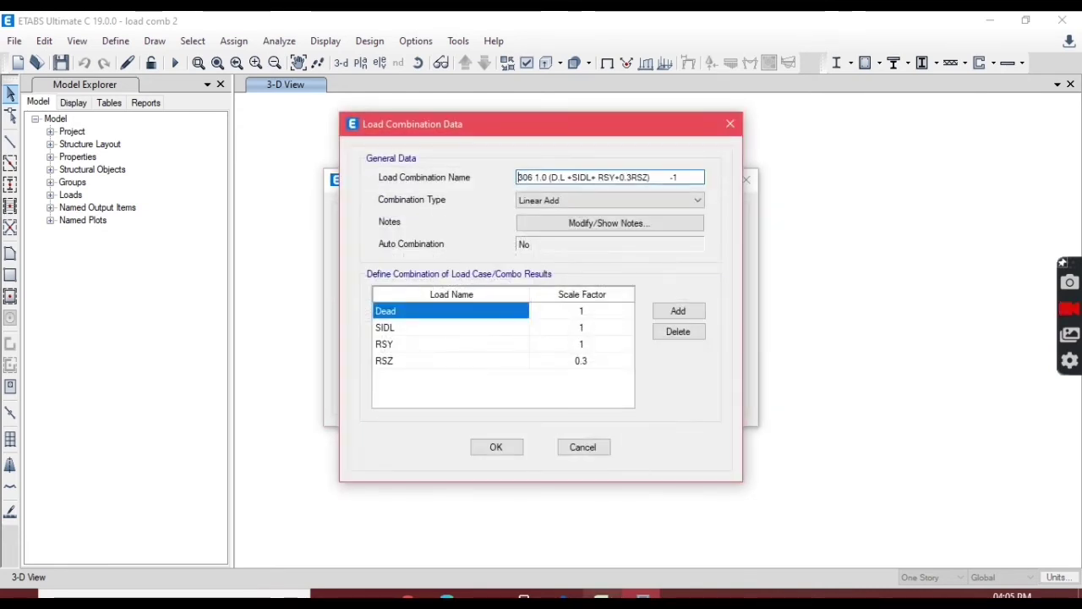
left_click(601, 596)
left_click_drag(267, 313, 410, 312)
key("ctrl+c")
left_click(601, 596)
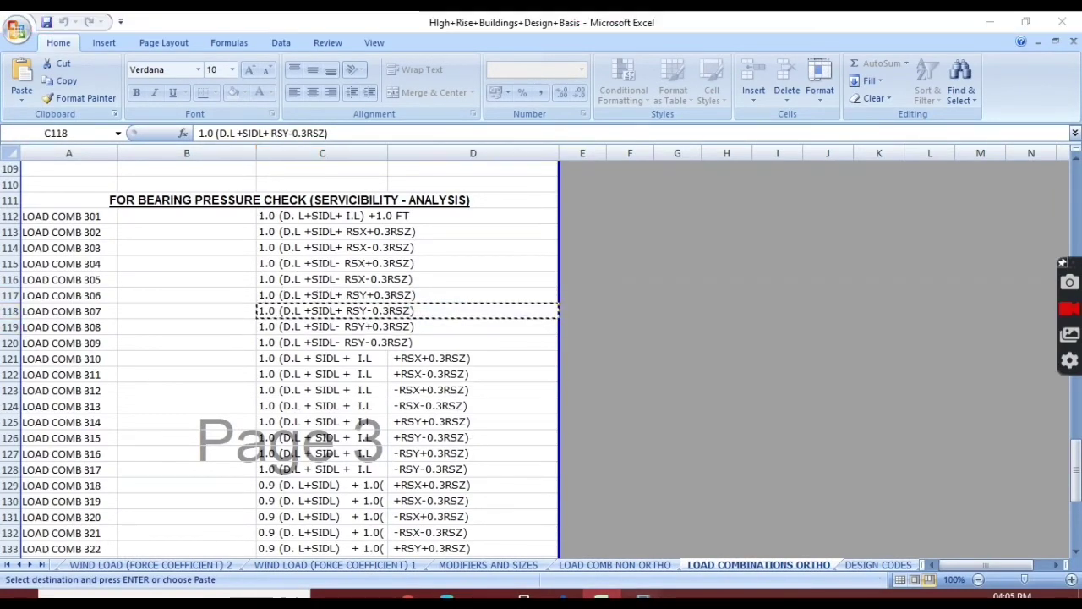
left_click(548, 180)
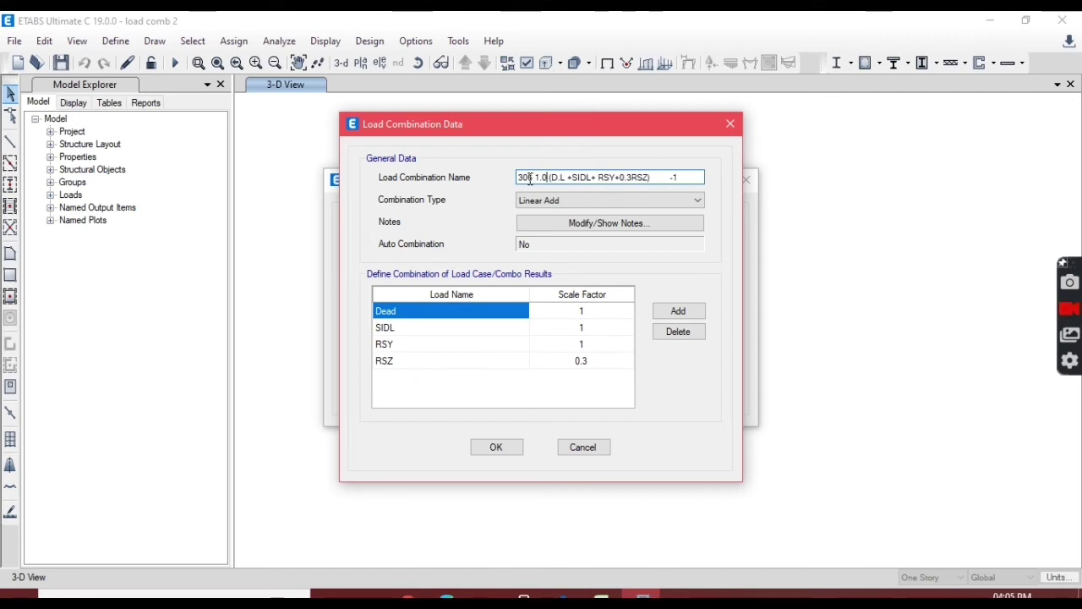
left_click_drag(531, 179, 811, 181)
type("7")
key("ctrl+v")
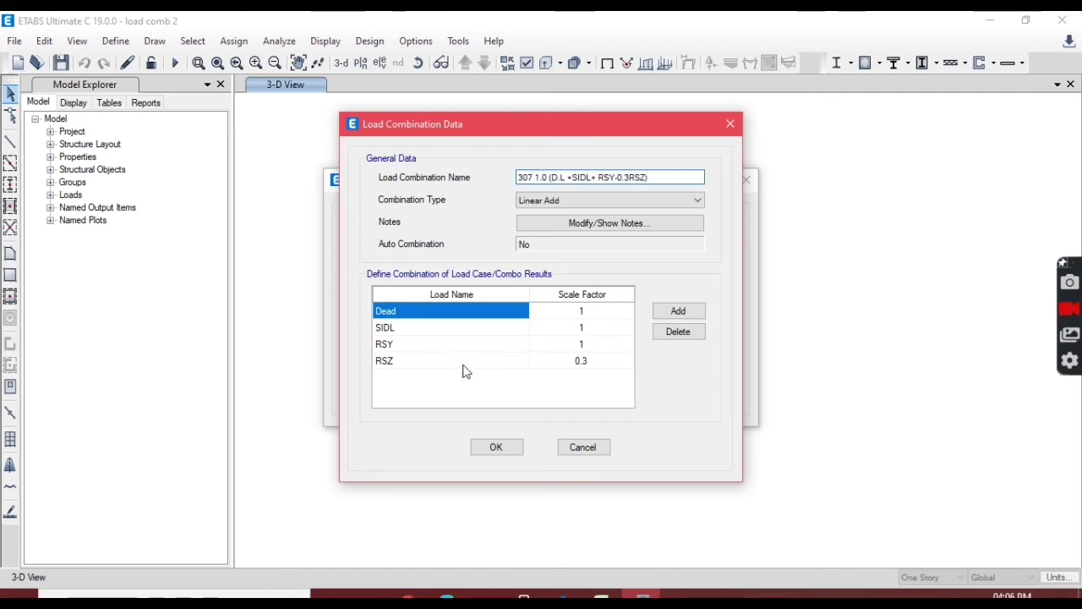
Step: Set the RSZ scale factor of combination 307 to -0.3 and save the combination
left_click(578, 364)
left_click(579, 360)
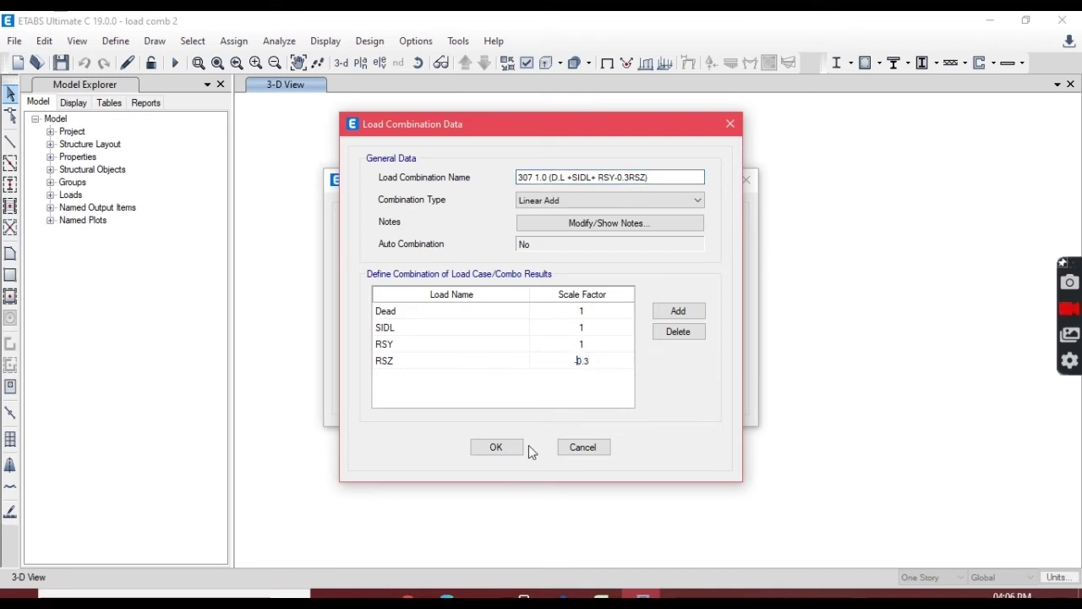
left_click(507, 447)
Step: Add a copy of combination 307 and name it "308 1.0 (D.L +SIDL- RSY+0.3RSZ)", using the LOAD COMB 308 expression from Excel
left_click(691, 268)
key("alt+Tab")
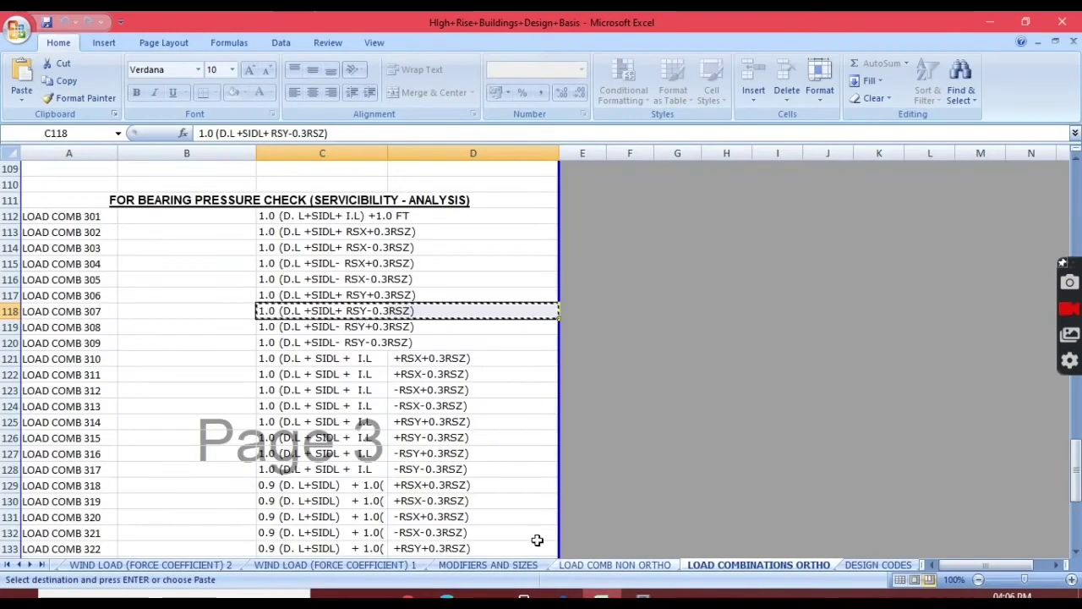
left_click(304, 326)
key("ctrl+c")
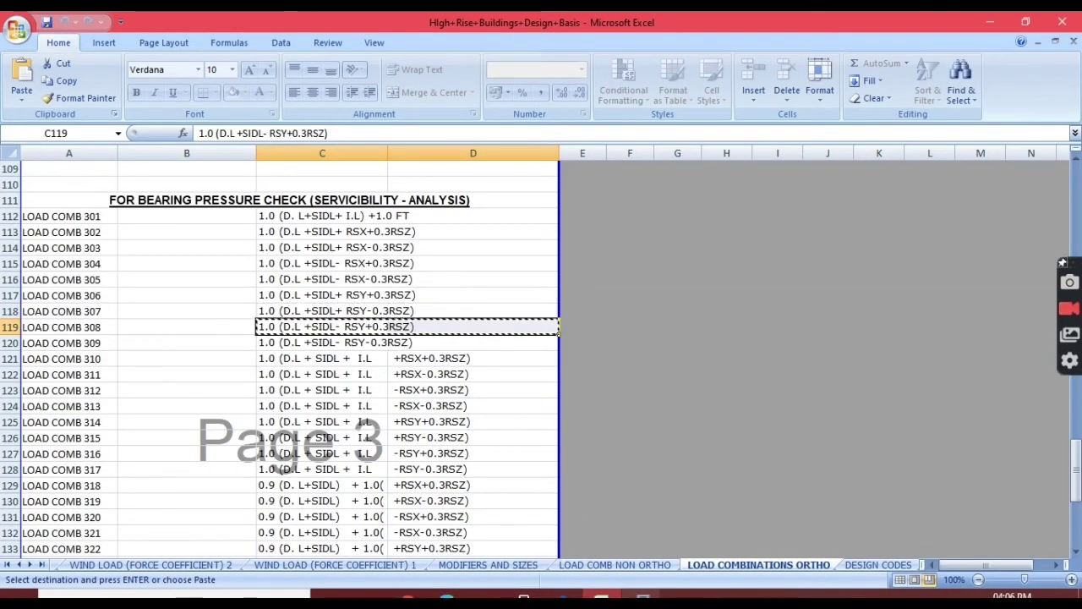
key("alt+Tab")
left_click(543, 177)
left_click_drag(530, 173, 709, 186)
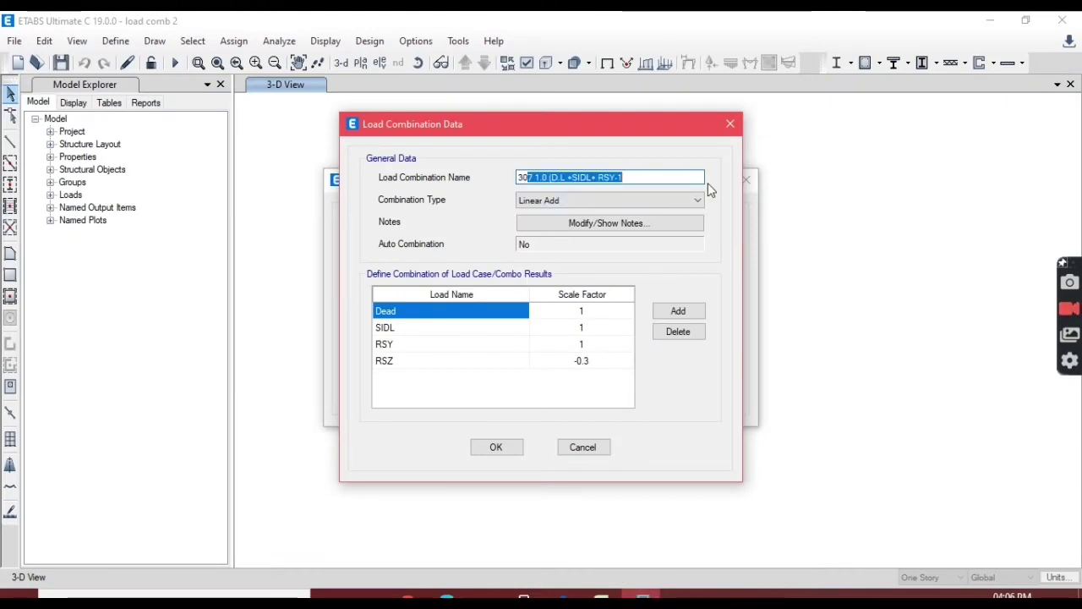
type("8")
key("ctrl+v")
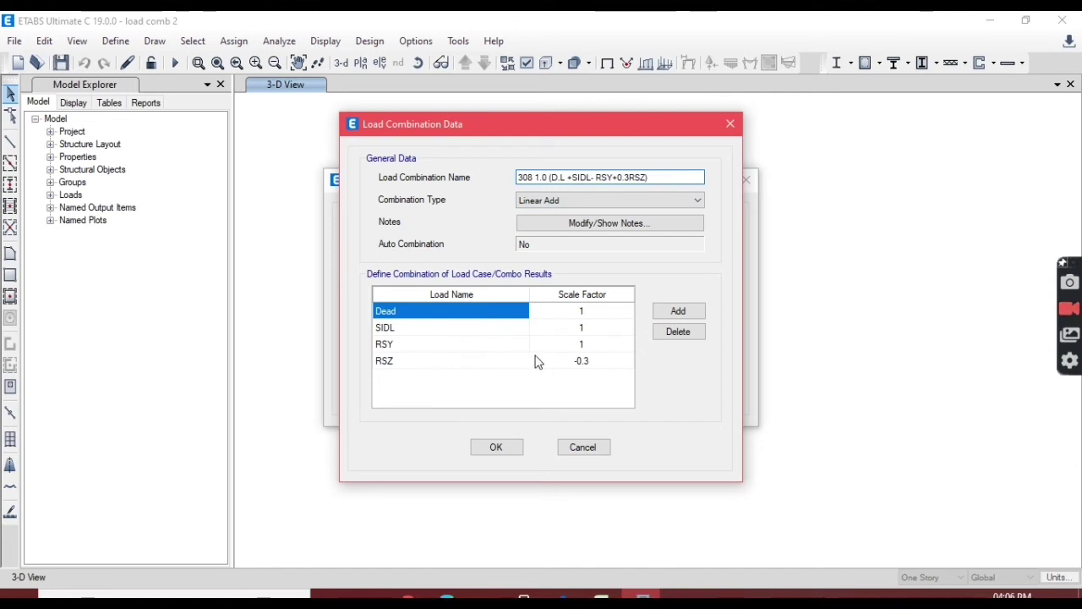
Step: Set the scale factors of combination 308 to -1 for RSY and 0.3 for RSZ, and save it
left_click(580, 344)
left_click(577, 344)
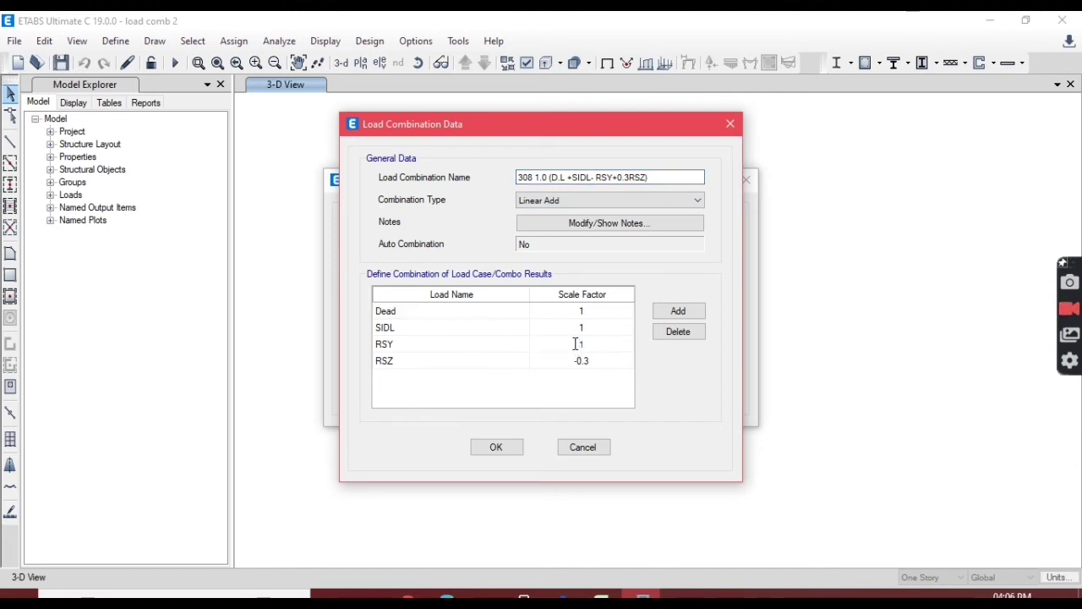
type("-")
left_click(581, 361)
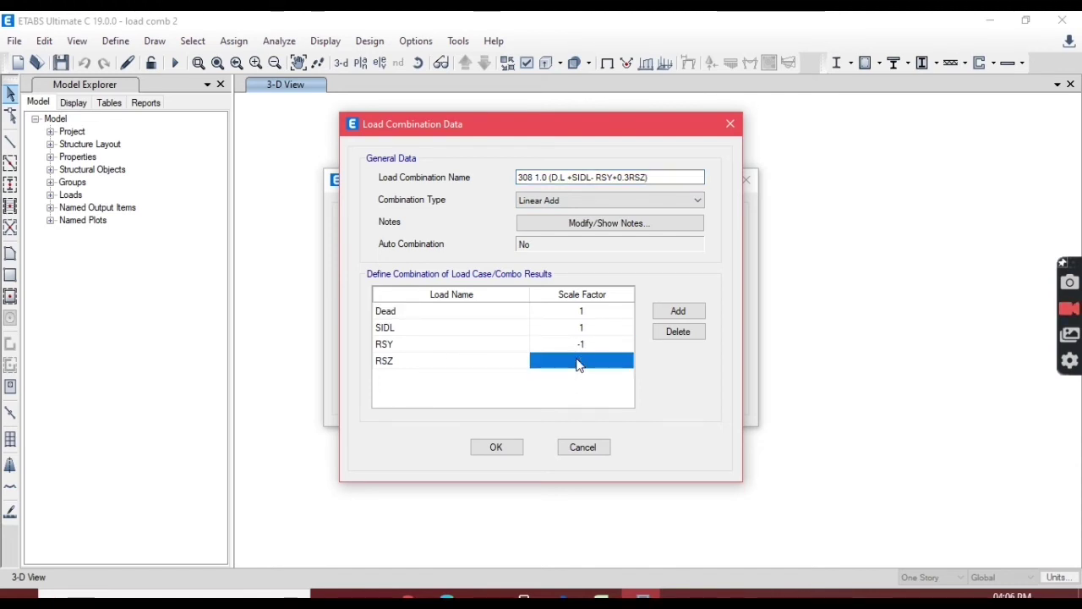
left_click(580, 360)
key("BackSpace")
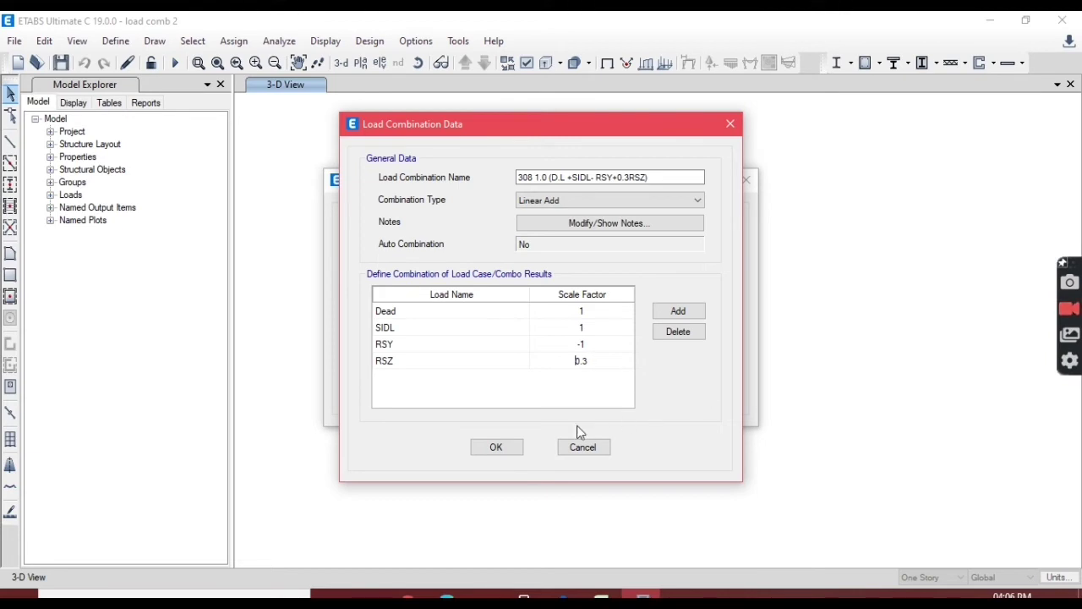
left_click(497, 447)
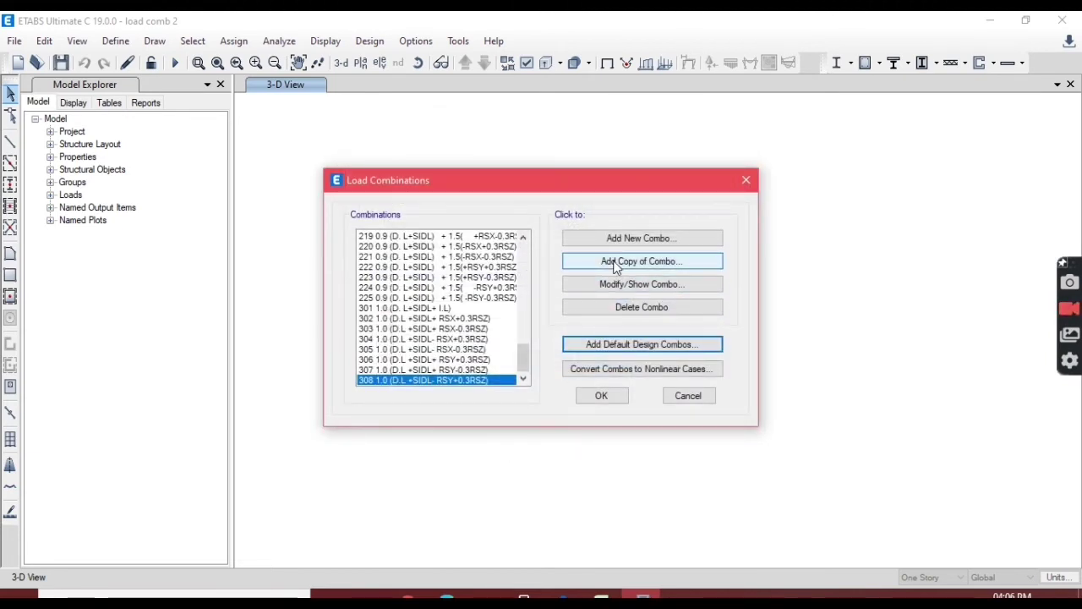
Step: Add a copy of combination 308 and name it "309 1.0 (D.L +SIDL- RSY-0.3RSZ)", using the LOAD COMB 309 expression from Excel
left_click(617, 264)
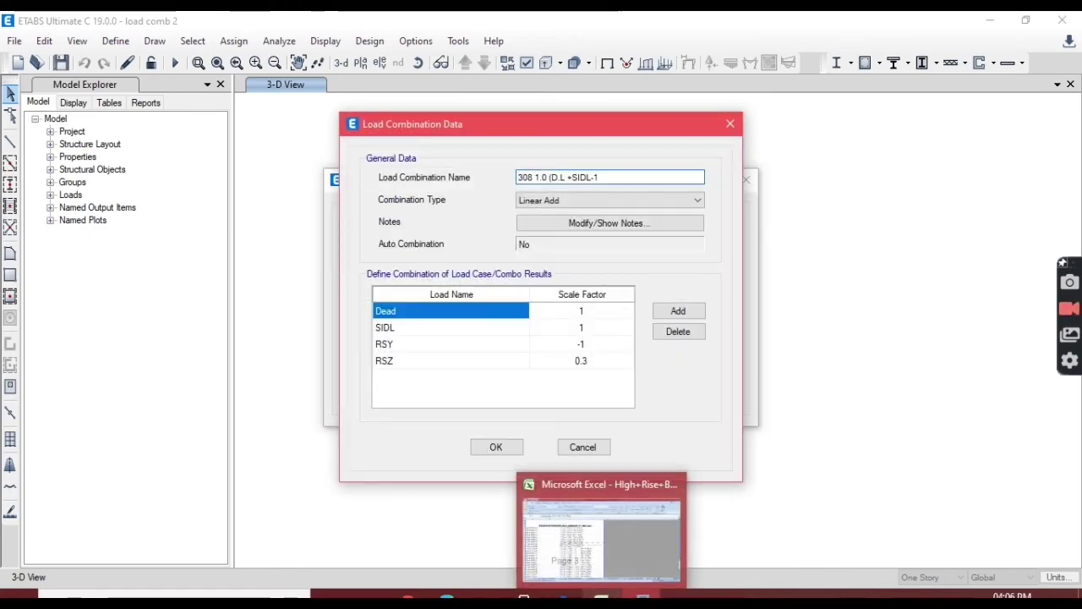
left_click(602, 597)
left_click(380, 341)
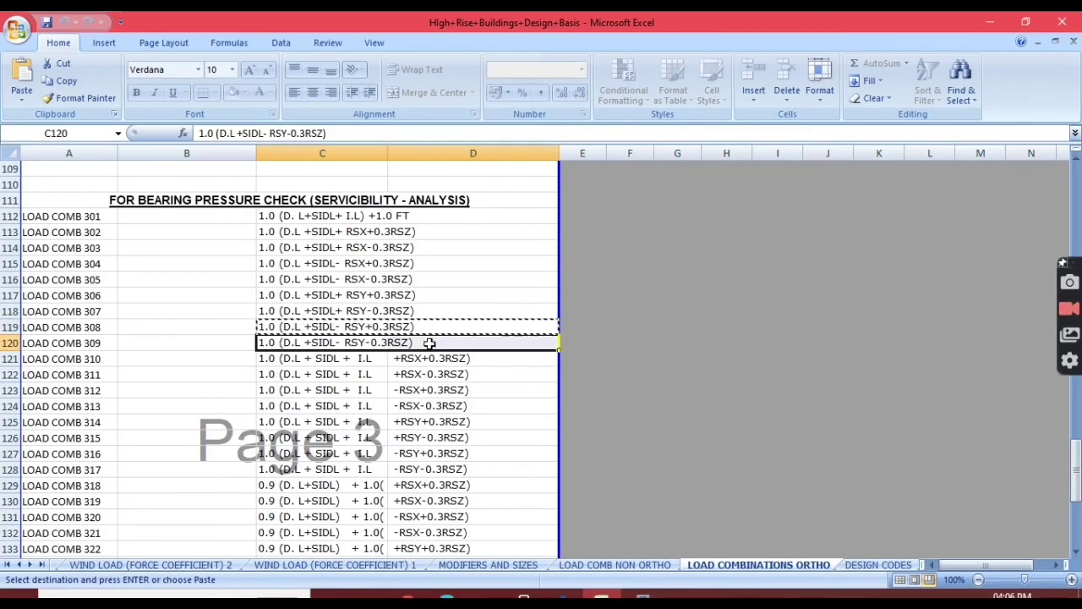
key("ctrl+c")
key("alt+Tab")
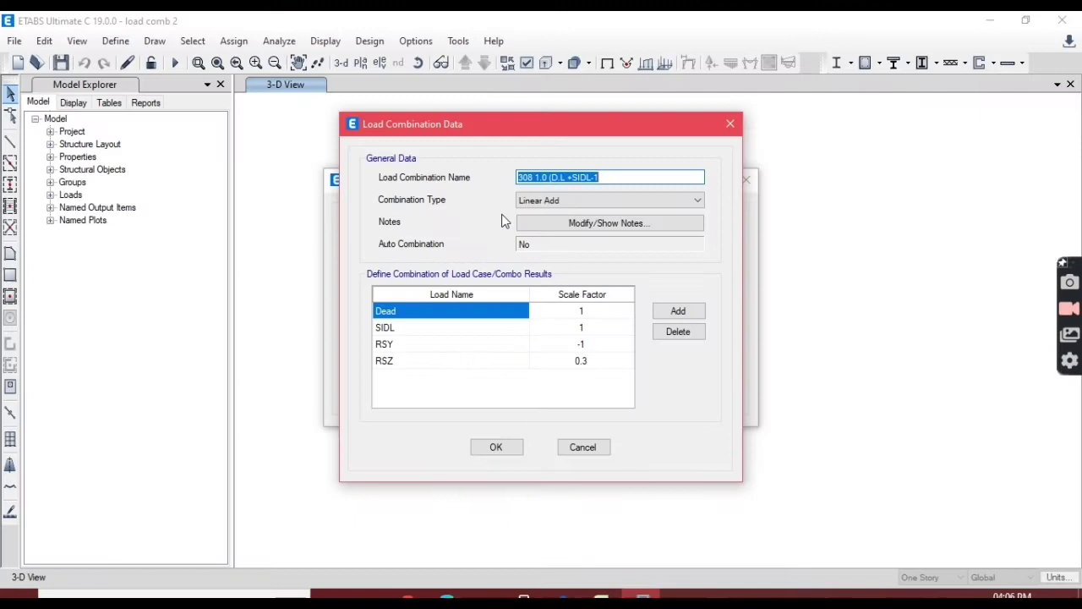
left_click(533, 179)
left_click_drag(529, 179, 640, 195)
type("9")
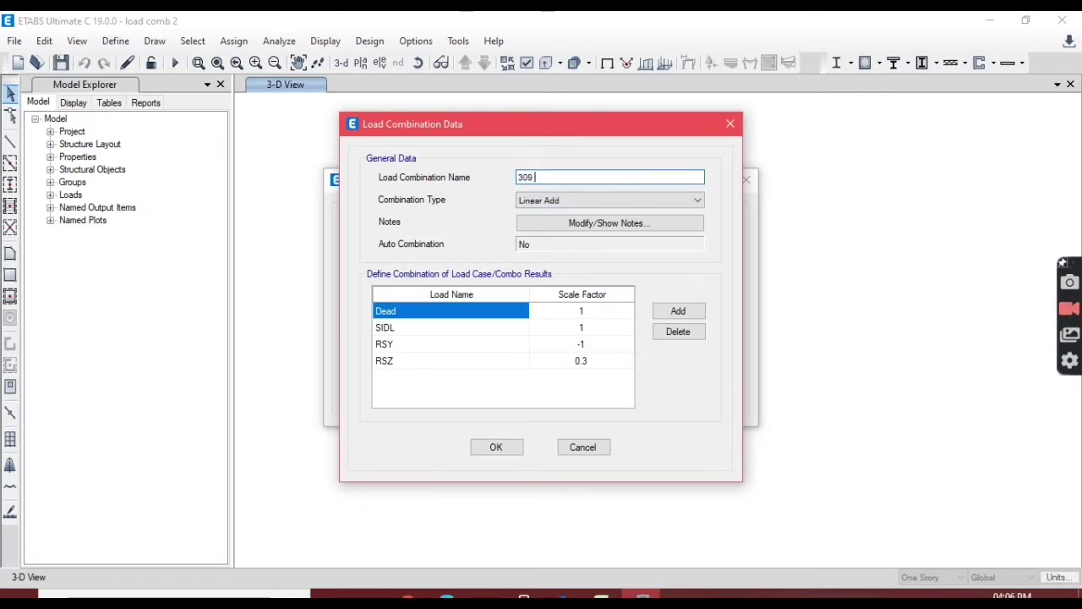
key("ctrl+v")
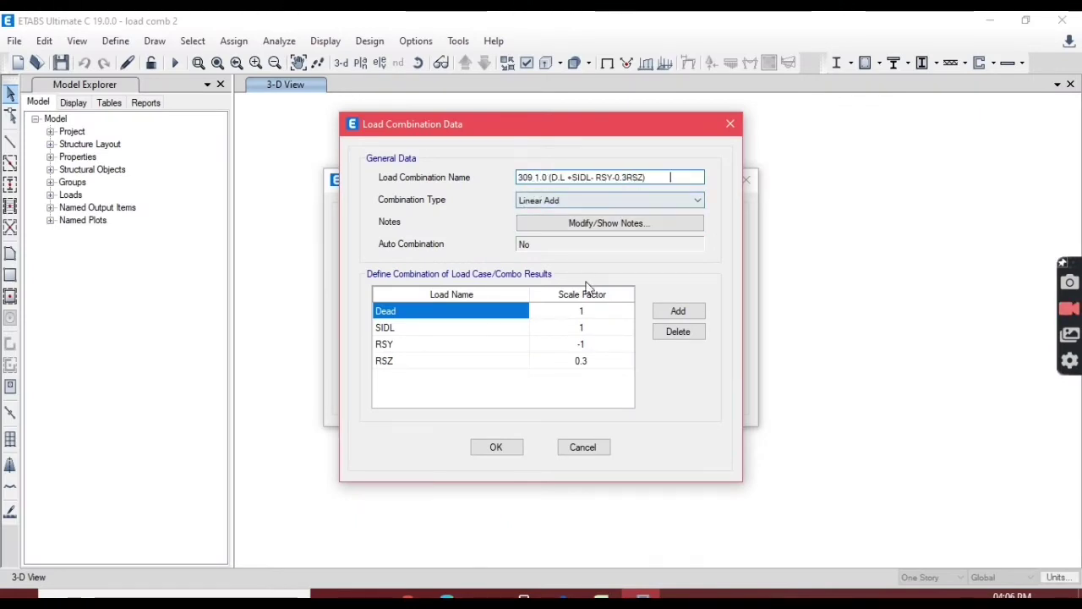
Step: Set the RSZ scale factor of combination 309 to -0.3 and save the combination
left_click(582, 345)
left_click(580, 366)
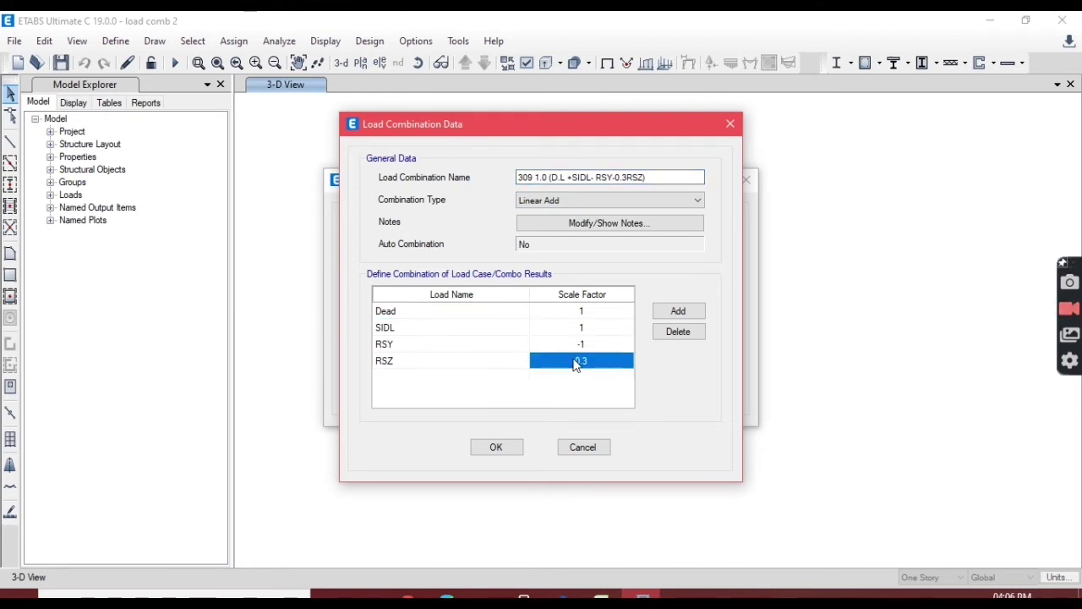
left_click(578, 362)
type("-")
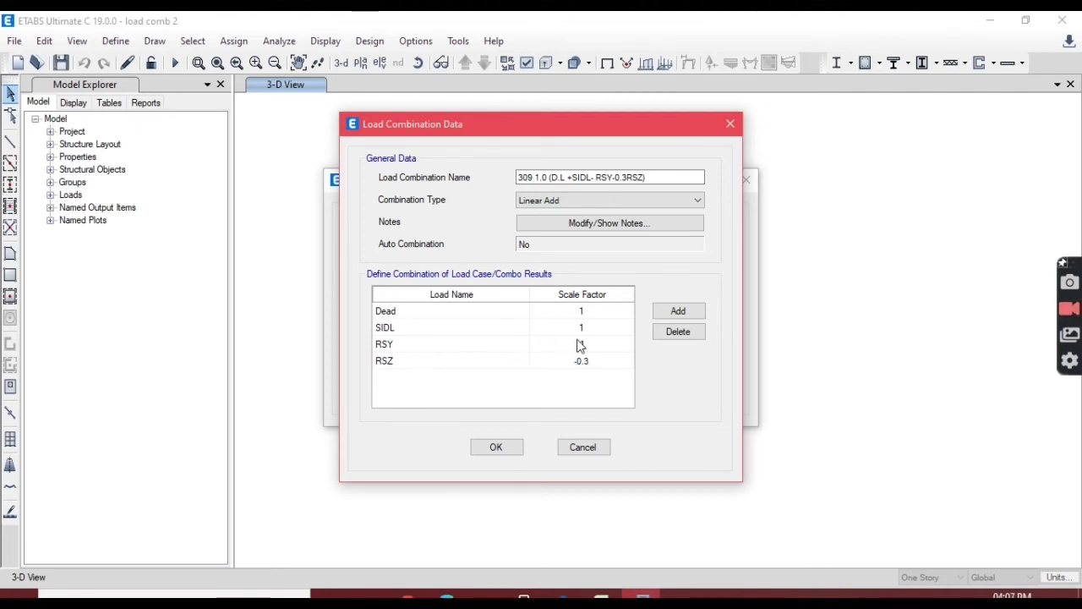
left_click(510, 450)
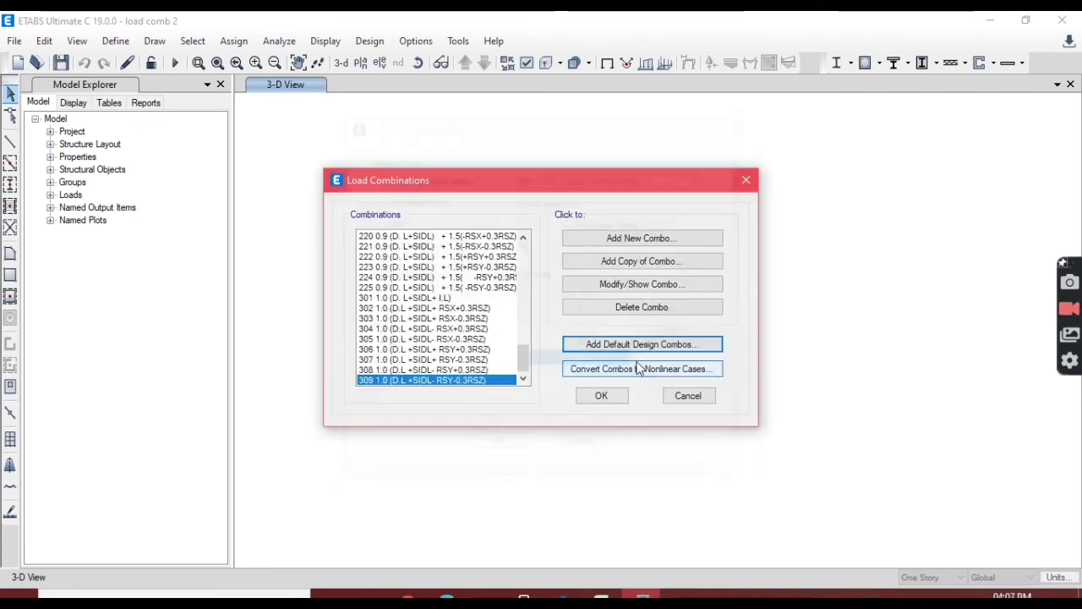
Step: Add a copy of combination 309 and name it "310 1.0 (D.L + SIDL + I.L +RSX+0.3RSZ)" from Excel, removing the extra spaces before +RSX
left_click(665, 266)
left_click(601, 597)
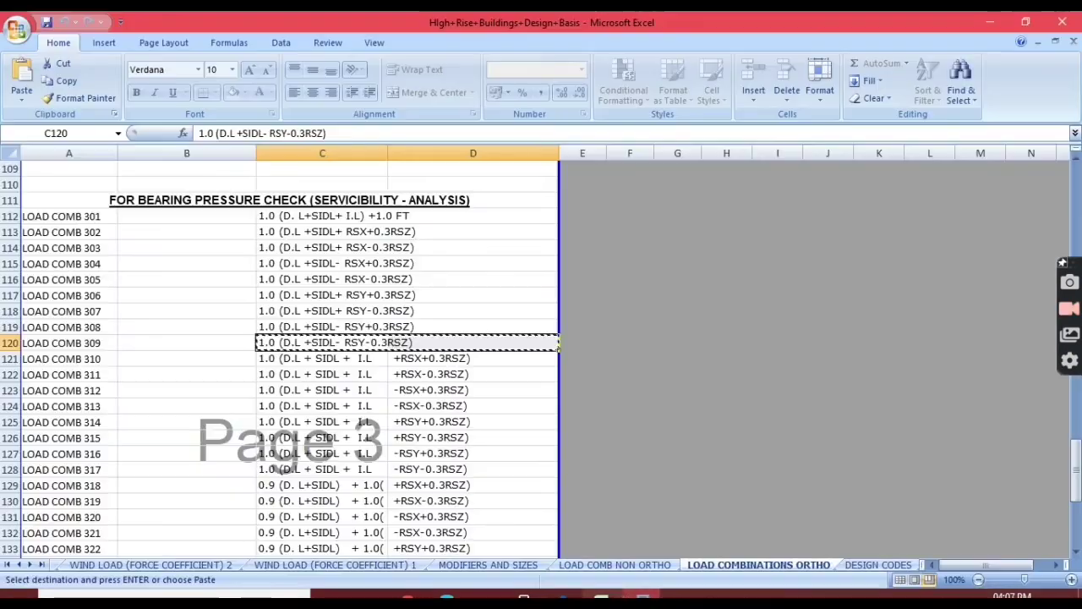
left_click(292, 359)
key("ctrl+c")
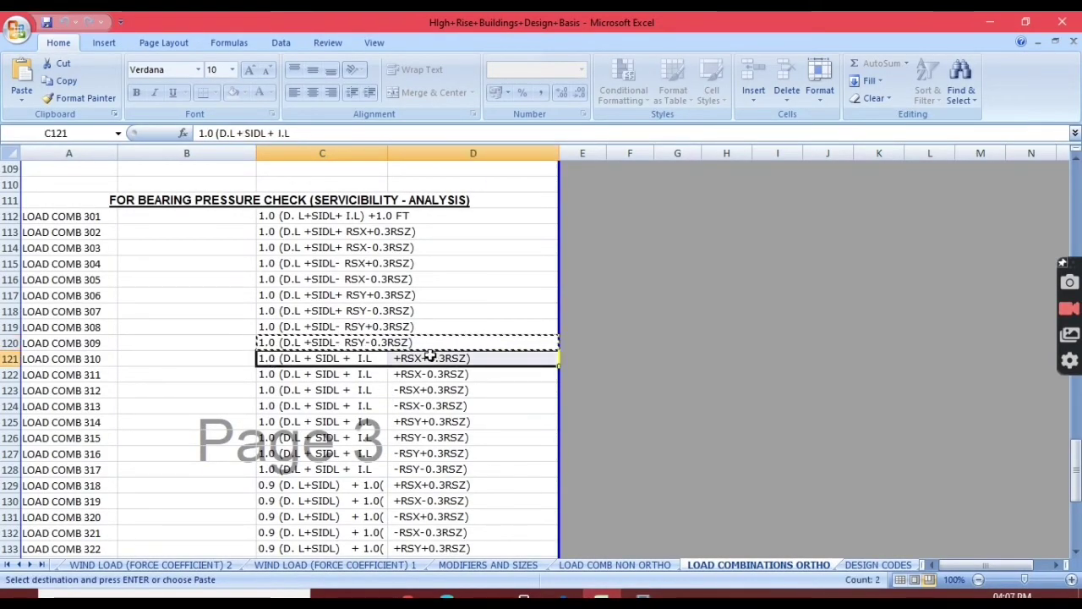
left_click(641, 596)
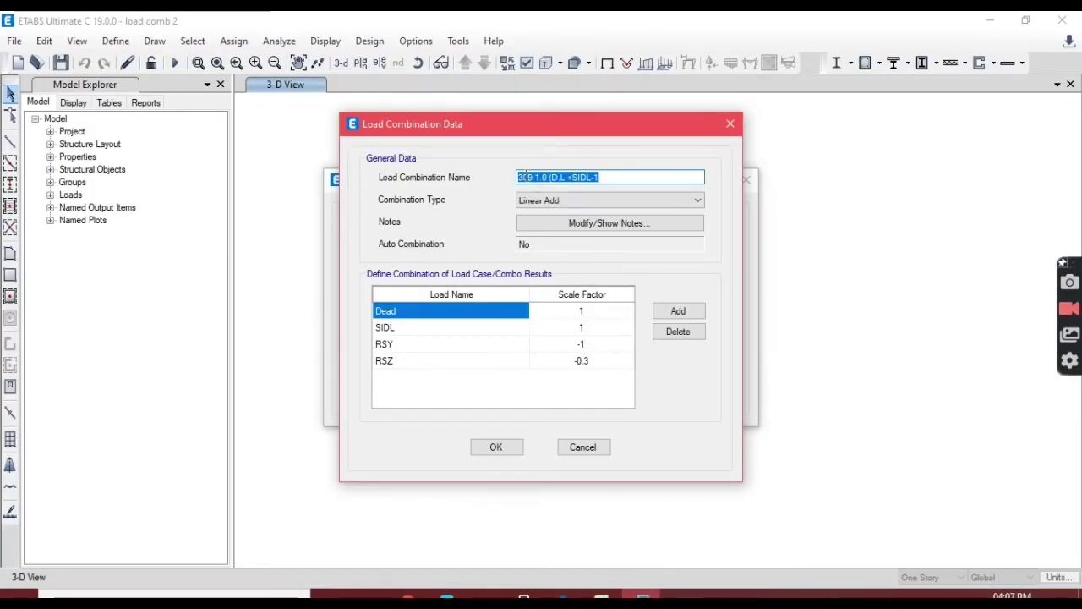
key("ctrl+v")
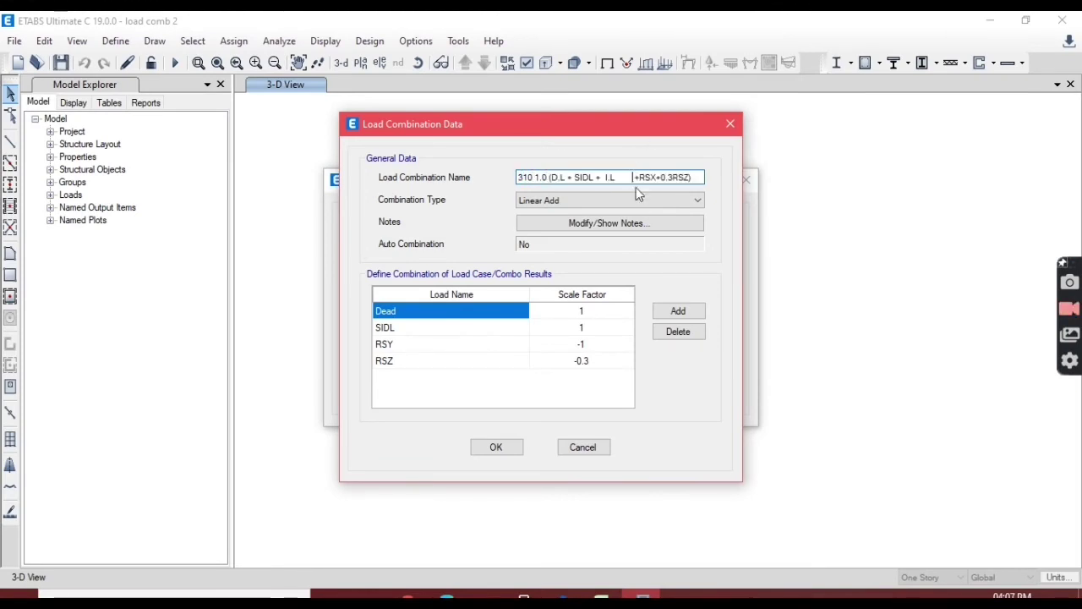
key("BackSpace")
key("BackSpace")
key("BackSpace")
key("BackSpace")
key("BackSpace")
Step: In combination 310, replace load RSY with Live and RSZ with RSX, and add RSZ as a fifth load
left_click(439, 347)
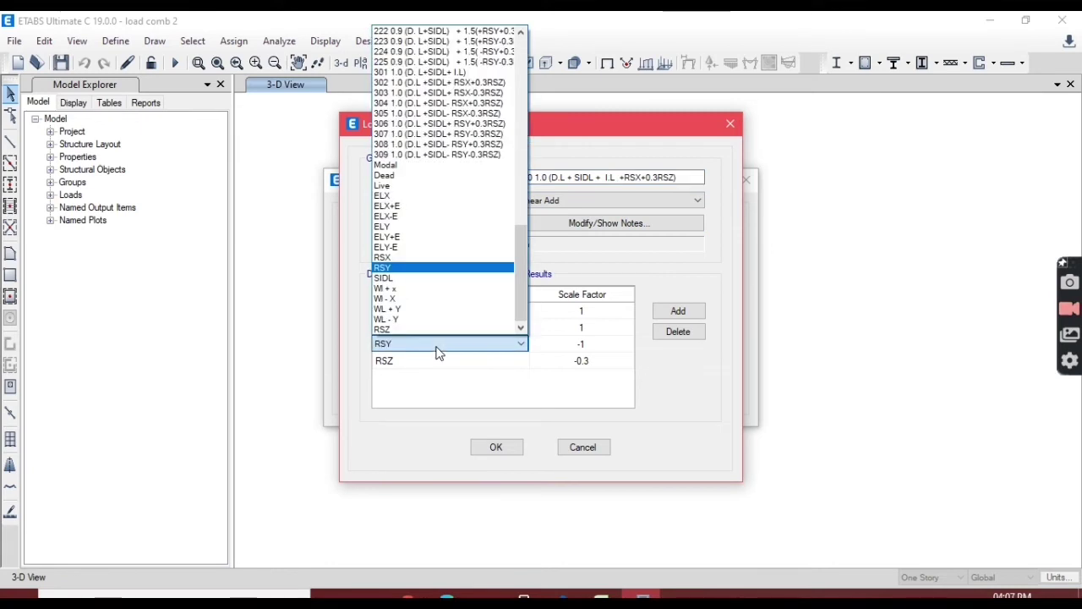
key("l")
key("Return")
left_click(464, 363)
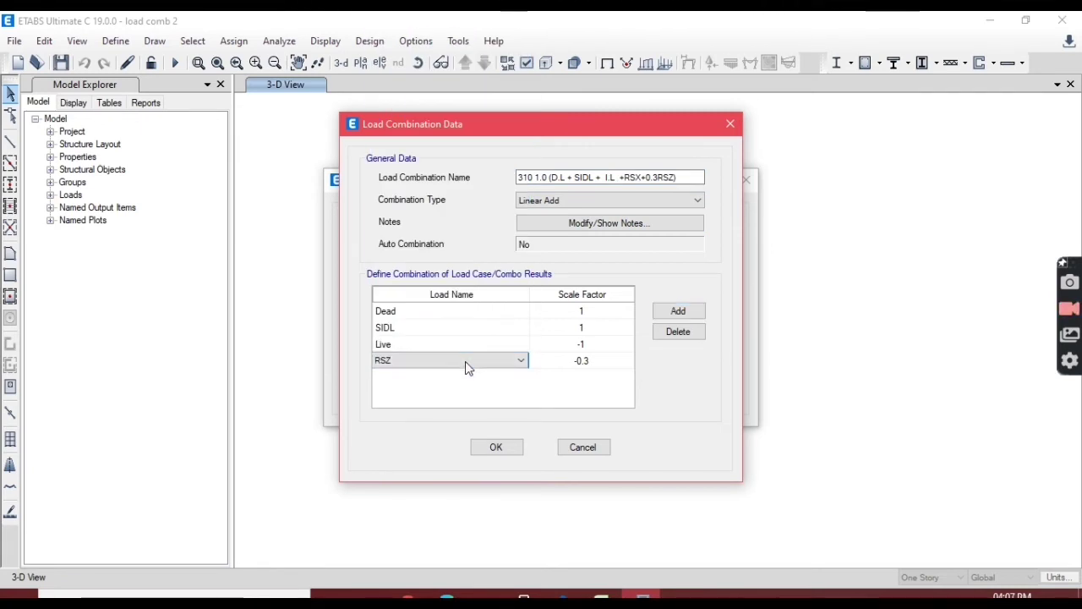
left_click(462, 365)
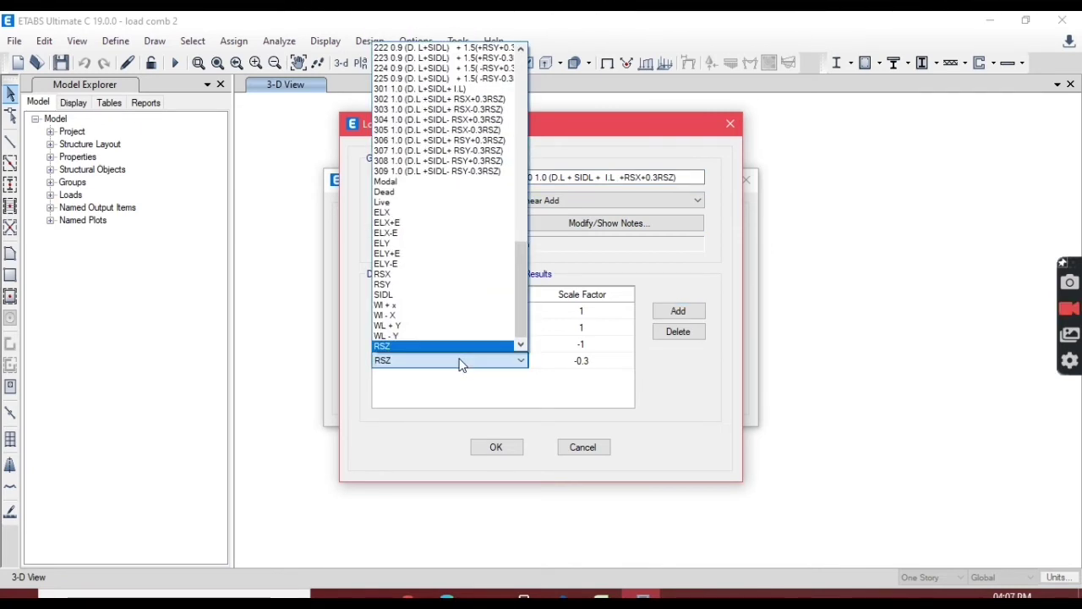
left_click(410, 280)
left_click(679, 311)
left_click(513, 377)
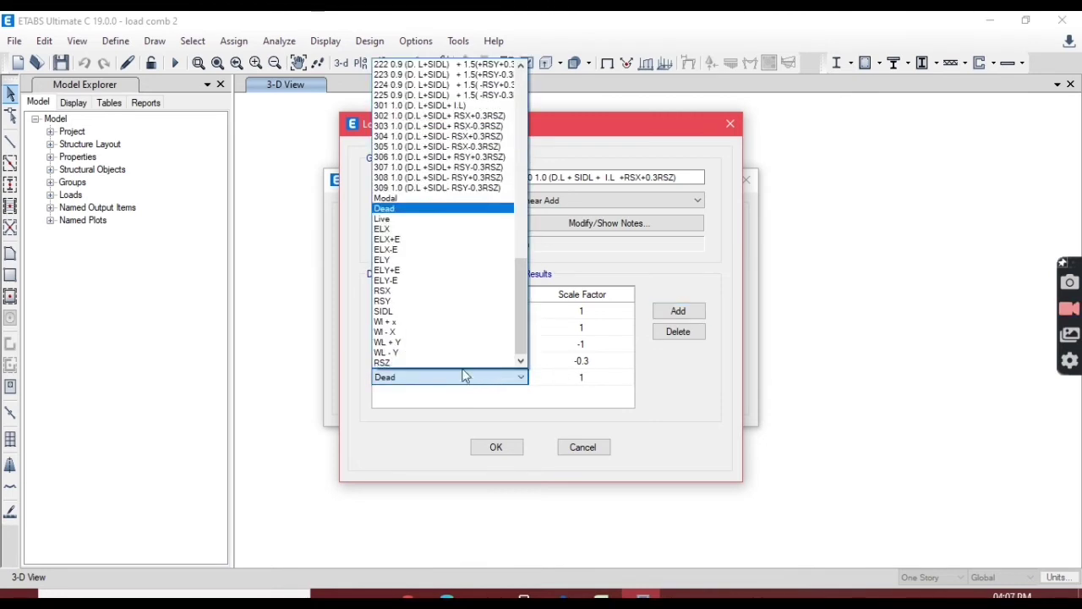
left_click(484, 362)
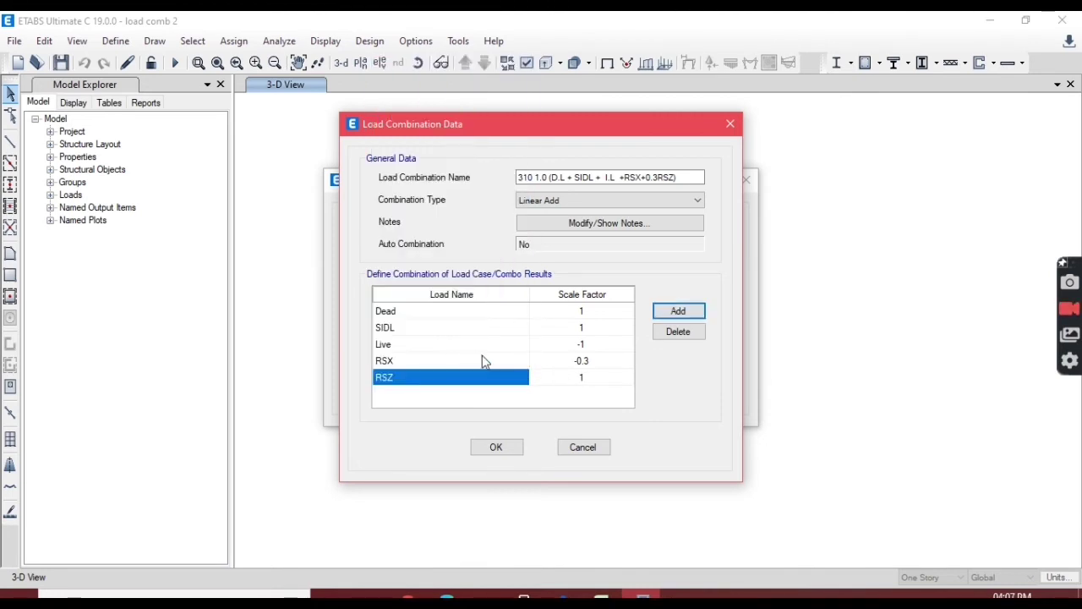
Step: Set the scale factors of combination 310 to 1 for Live, 1 for RSX and 0.3 for RSZ, and save it
left_click(584, 349)
type("1")
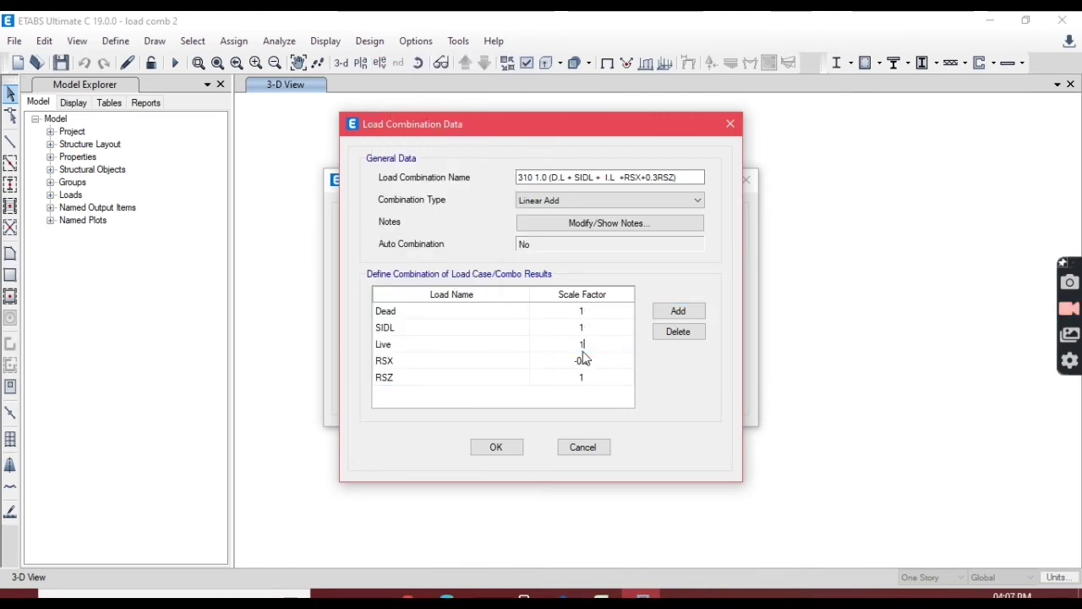
left_click(585, 365)
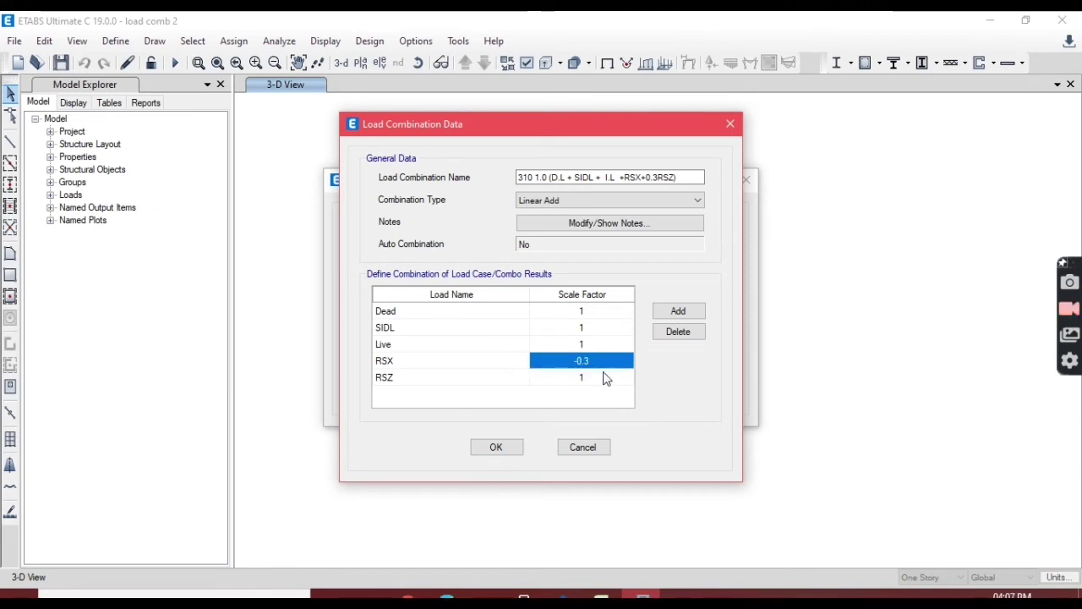
type("1")
left_click(607, 379)
type("0.3")
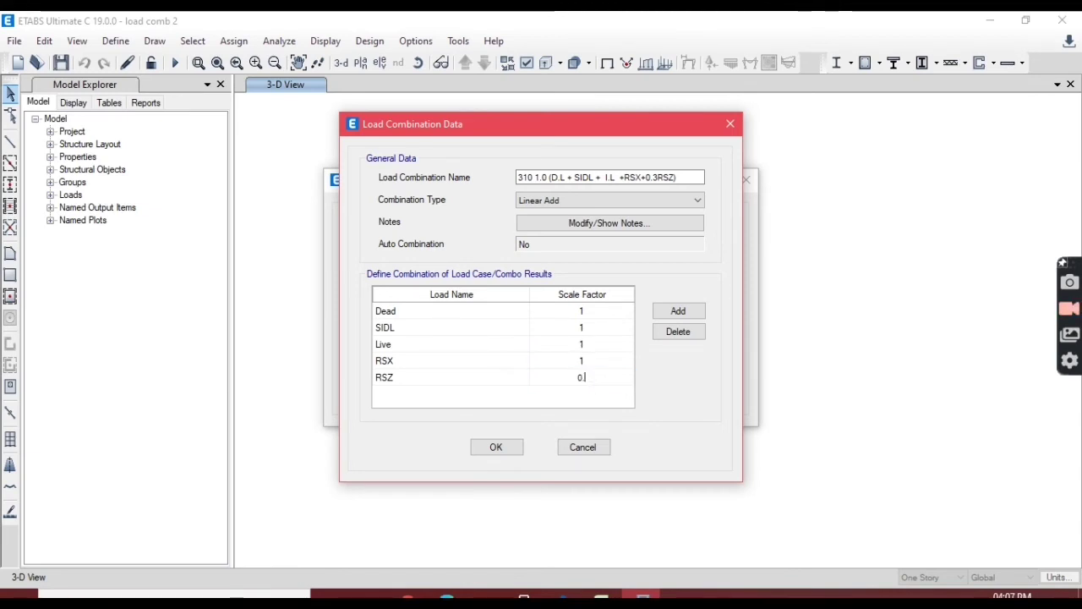
left_click(501, 447)
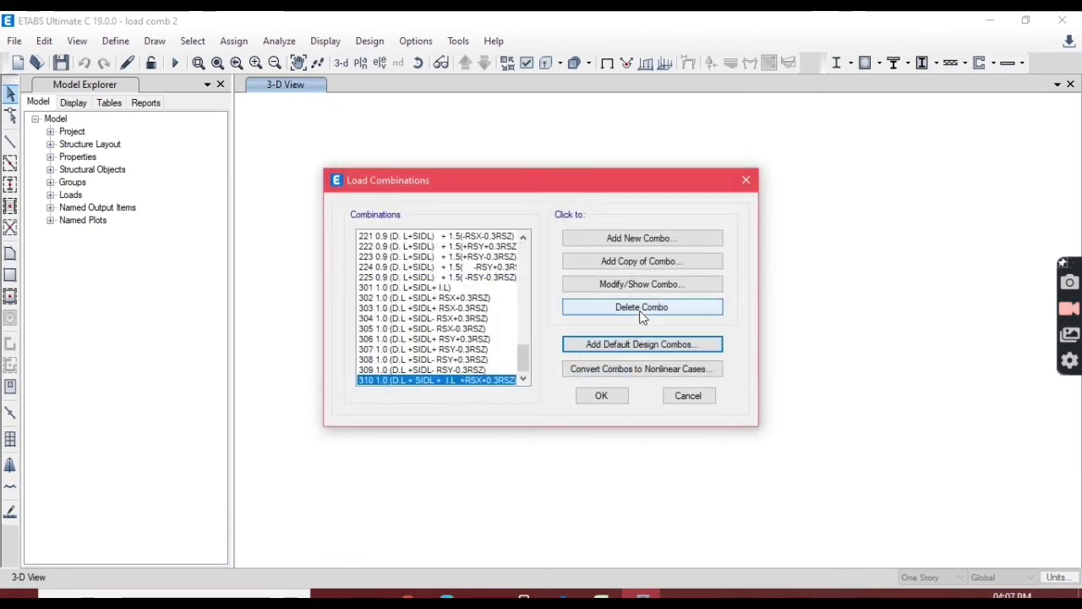
Step: Add a copy of combination 310 named "311 1.0 (D.L + SIDL + I.L +RSX-0.3RSZ)" from Excel and save it with an RSZ scale factor of -0.3
left_click(642, 284)
left_click(601, 596)
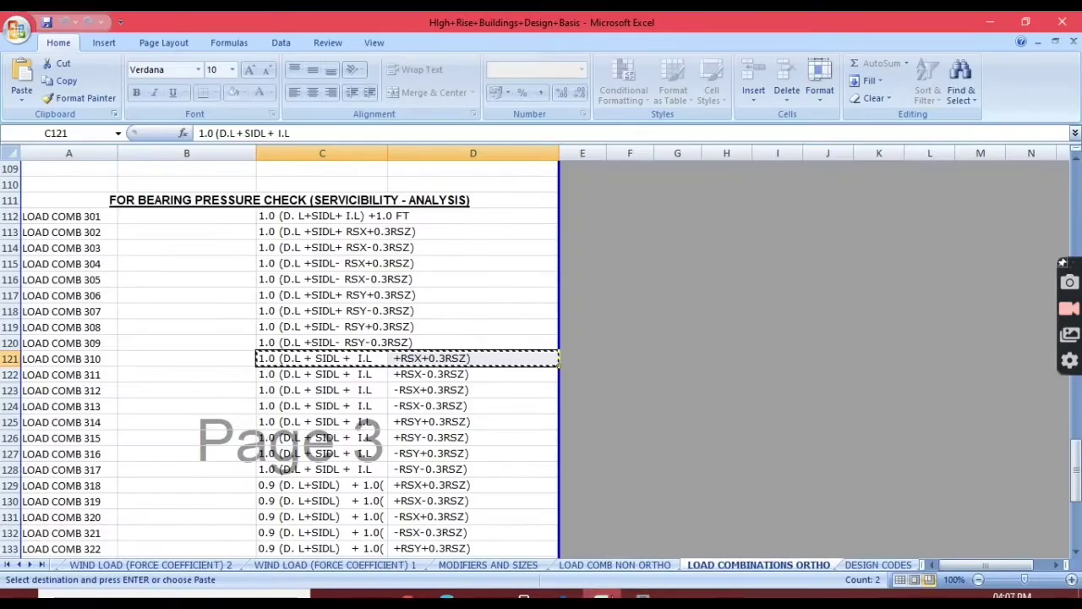
left_click(290, 382)
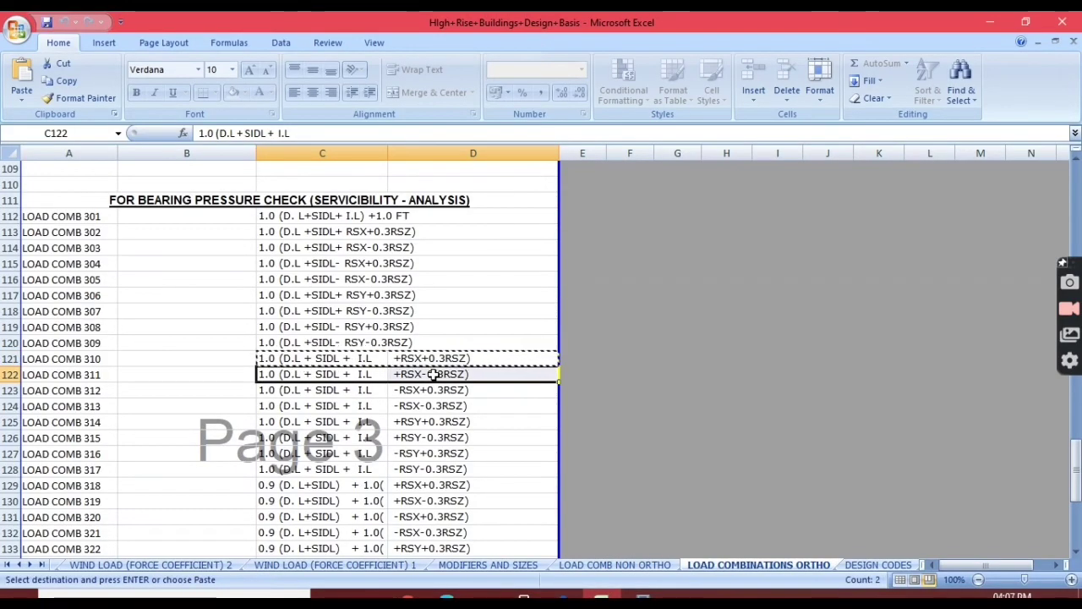
key("ctrl+c")
key("alt+Tab")
left_click_drag(528, 179, 707, 190)
type("11")
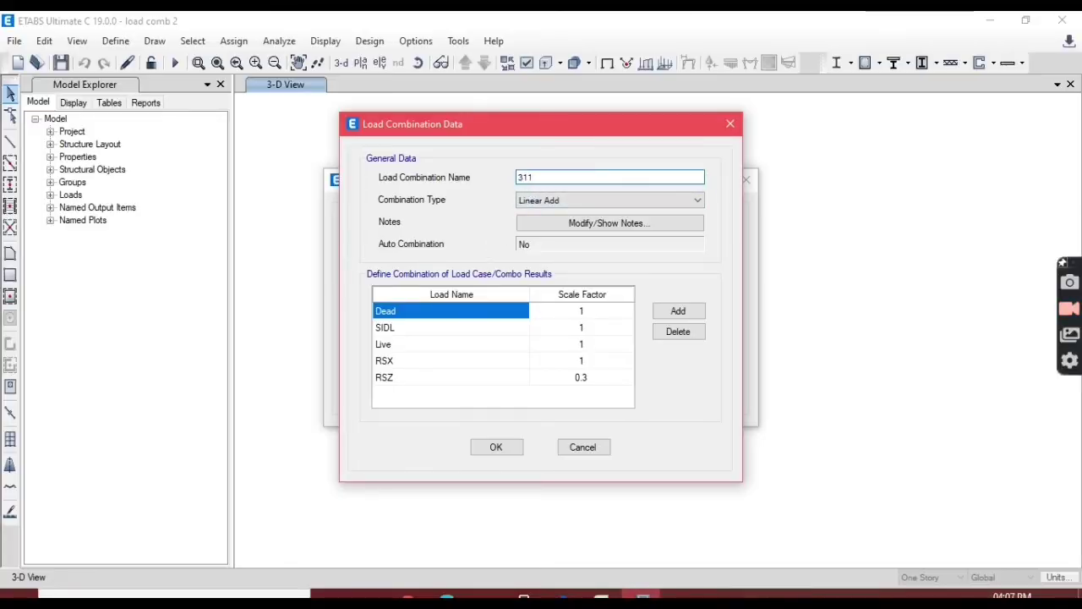
key("ctrl+v")
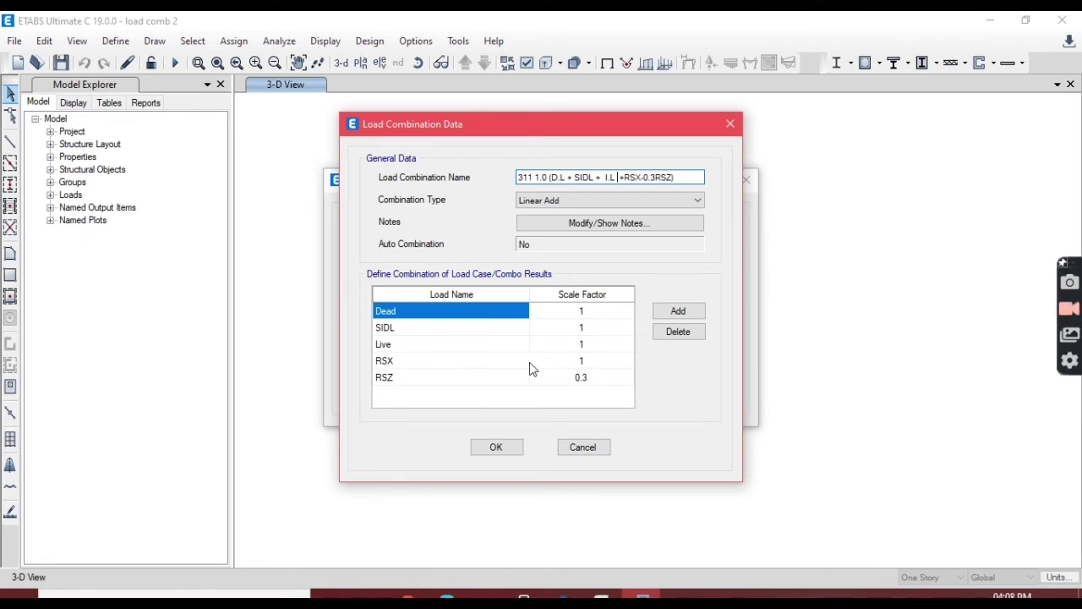
left_click(573, 378)
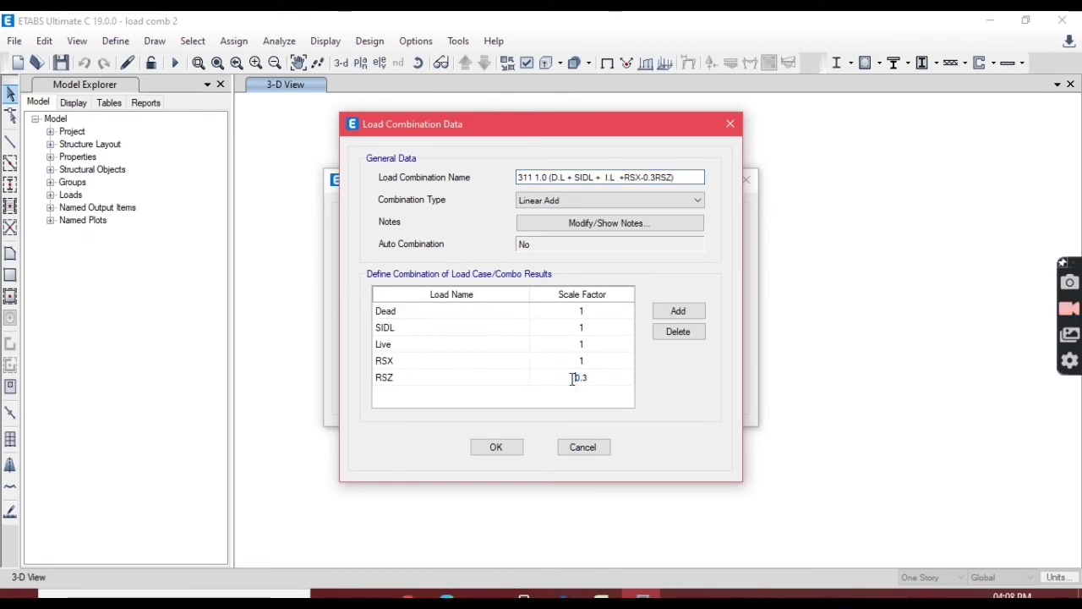
left_click(496, 448)
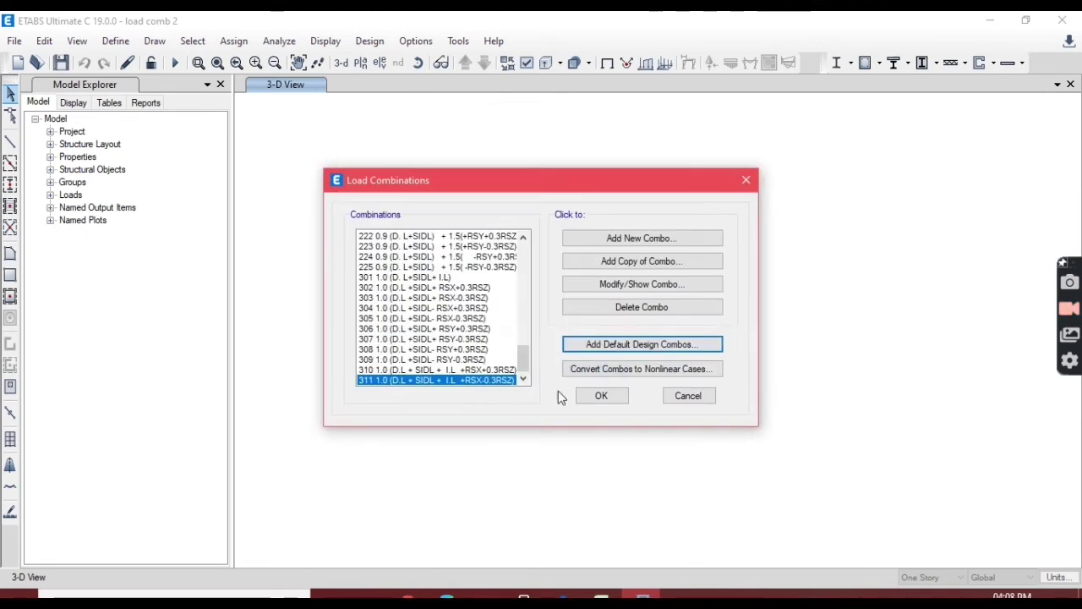
Step: Add a copy of combination 311 and name it "312 1.0 (D.L + SIDL + I.L -RSX+0.3RSZ)" from Excel, removing the extra spaces
left_click(641, 261)
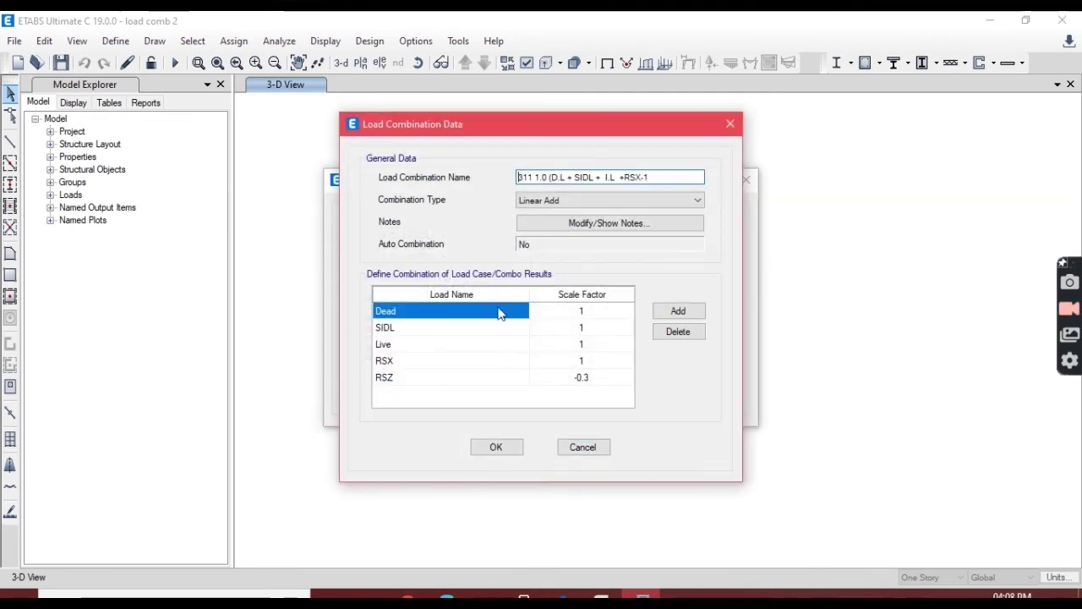
left_click_drag(527, 177, 658, 175)
type("2")
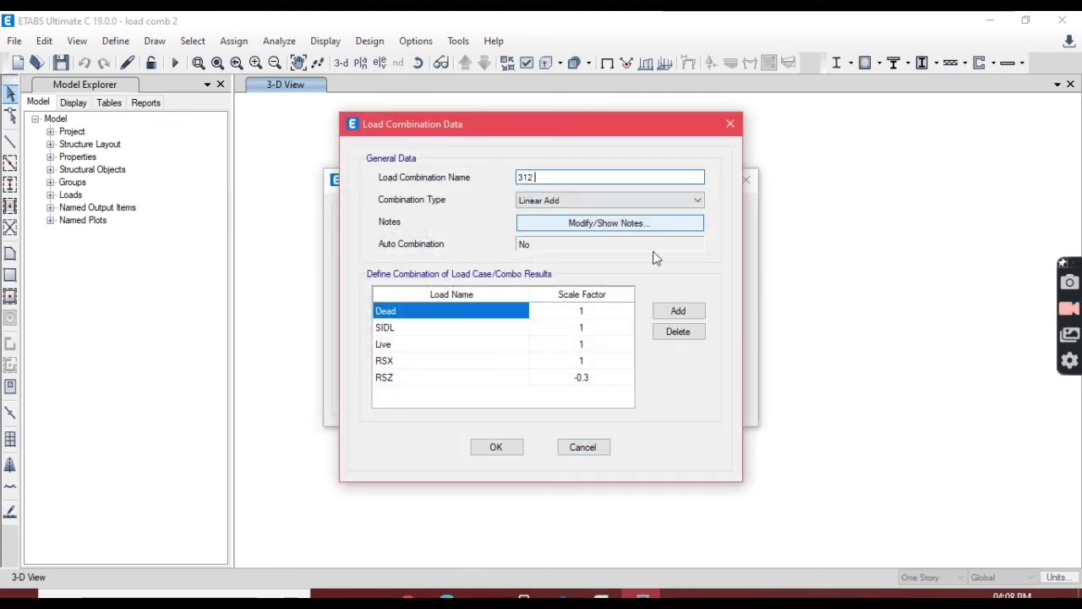
left_click(601, 597)
left_click_drag(298, 389, 457, 391)
key("ctrl+c")
key("alt+Tab")
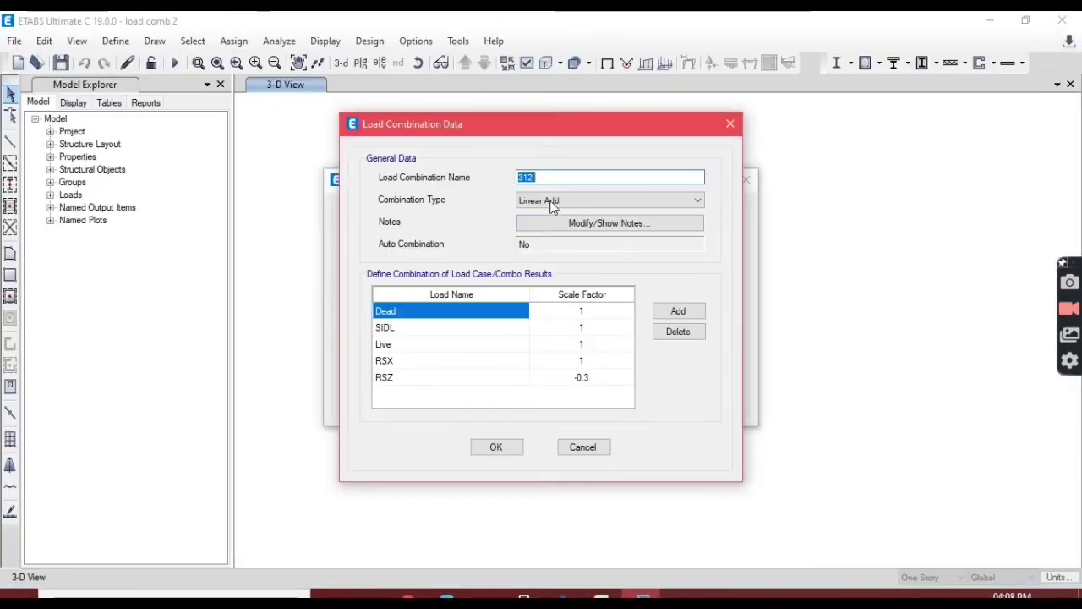
left_click(550, 180)
key("ctrl+v")
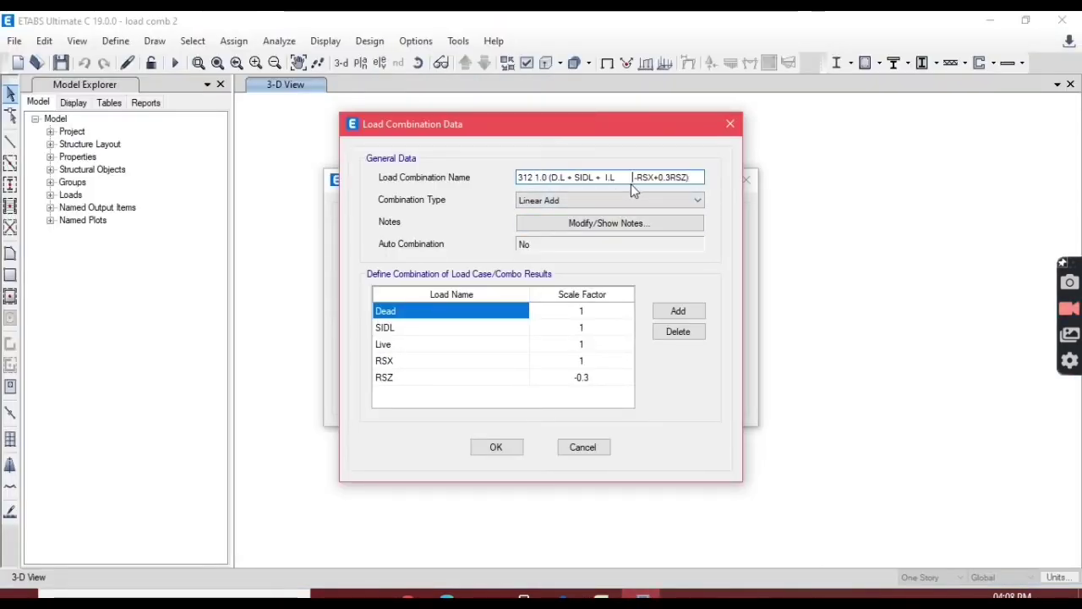
Step: Set the scale factors of combination 312 to -1 for RSX and 0.3 for RSZ, and save it
left_click(580, 361)
left_click(578, 361)
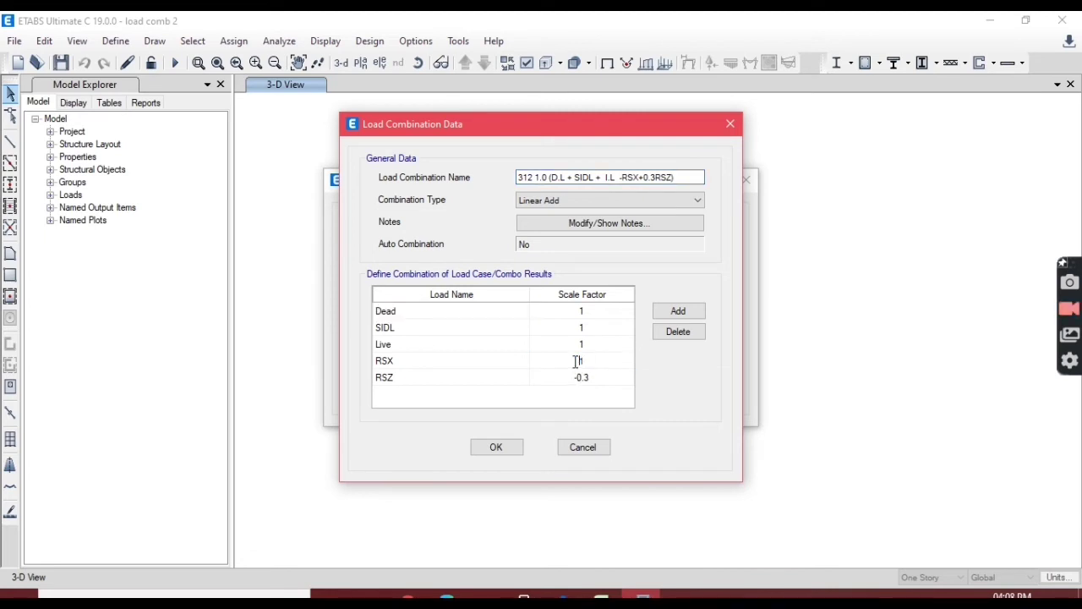
type("-")
left_click(576, 377)
left_click(577, 378)
left_click(506, 450)
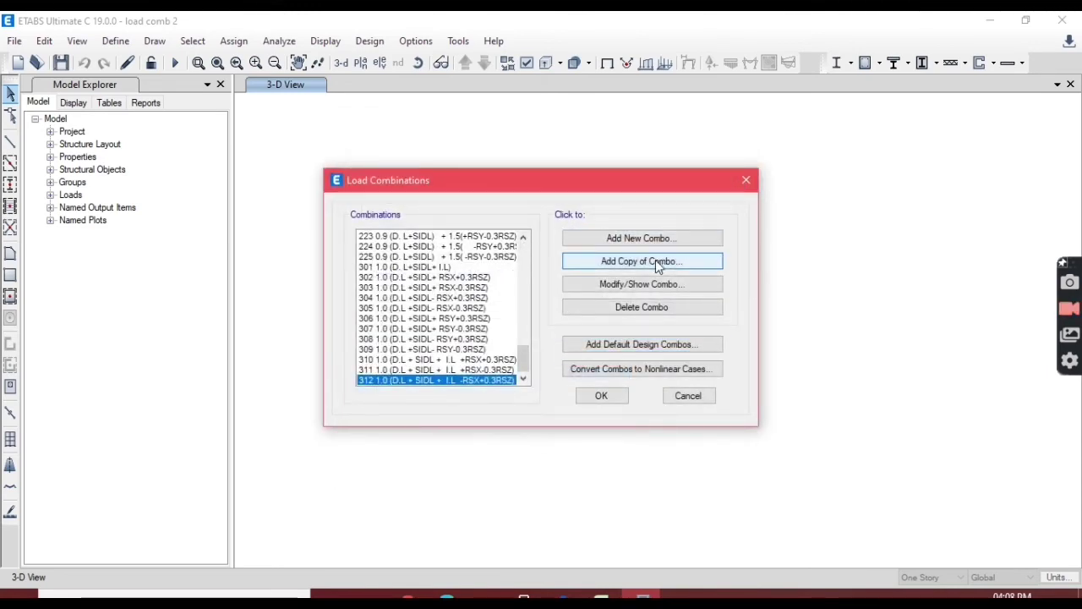
Step: Add a copy of combination 312 and name it "313 1.0 (D.L + SIDL + I.L -RSX-0.3RSZ)" from Excel, removing the extra spaces before -RSX
left_click(649, 258)
left_click(601, 596)
left_click_drag(279, 407, 425, 414)
key("ctrl+c")
left_click(641, 595)
left_click(548, 179)
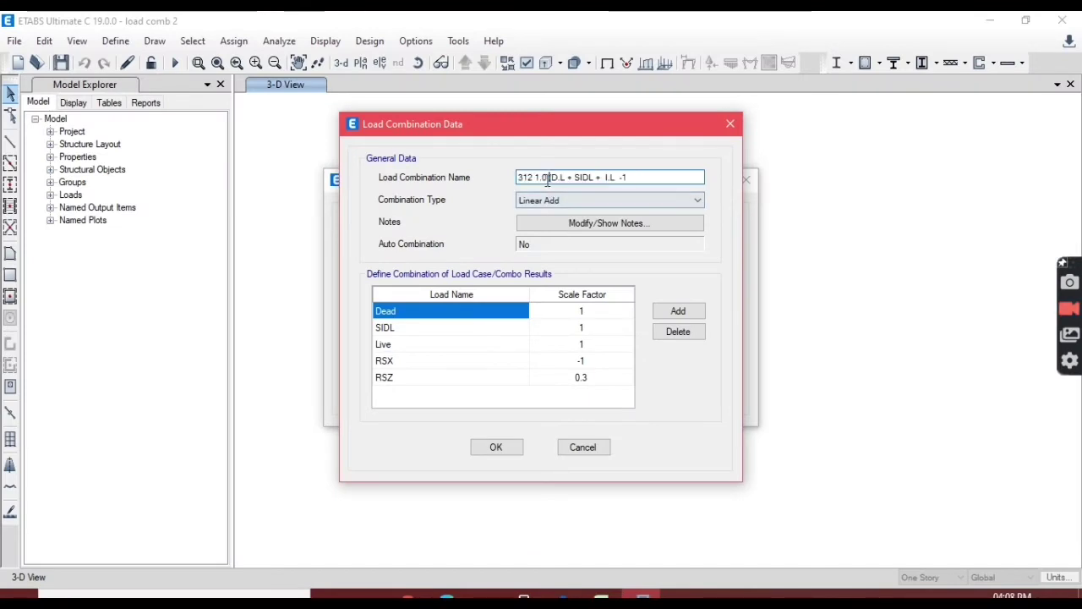
left_click_drag(530, 178, 633, 178)
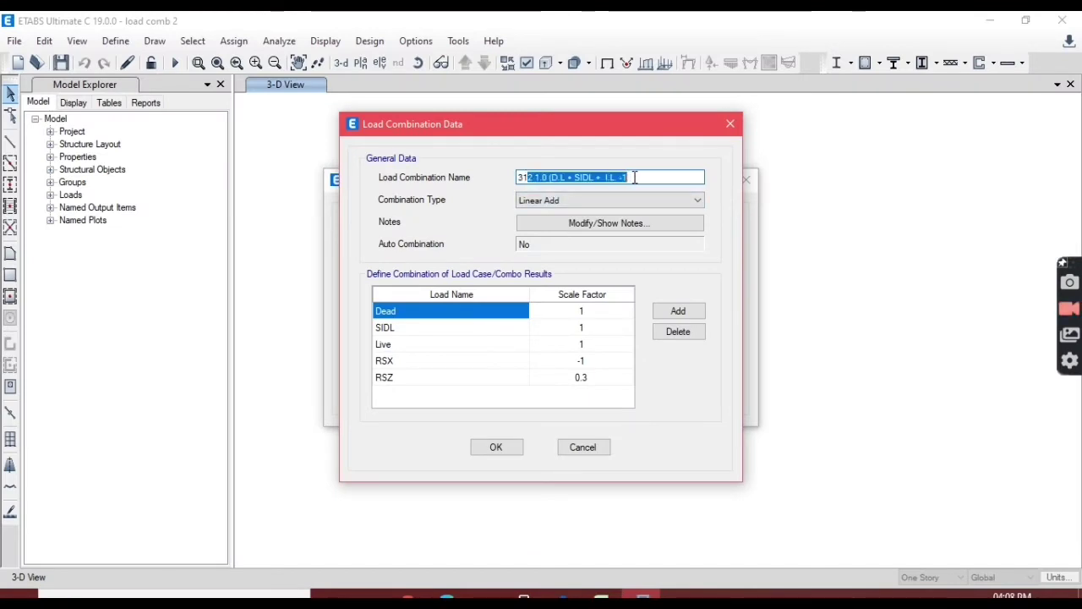
type("313")
key("ctrl+v")
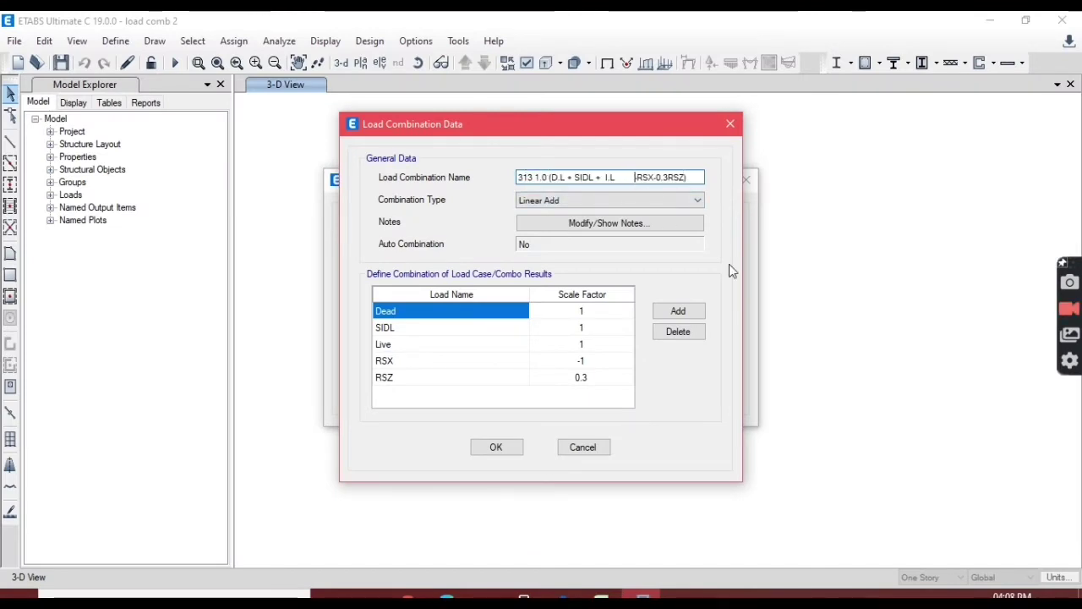
type("-")
key("BackSpace")
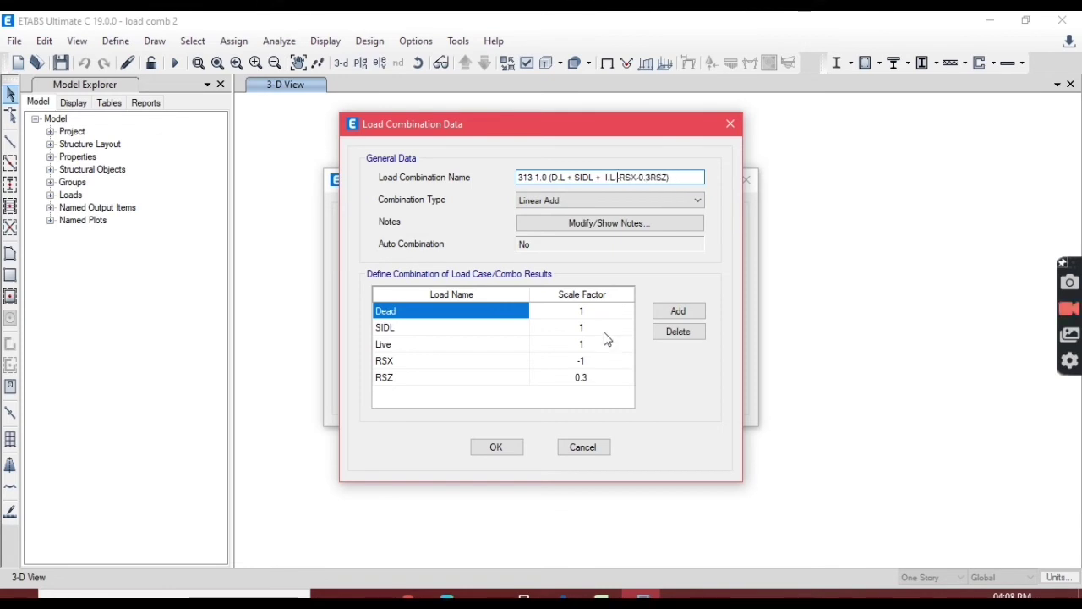
Step: Set the RSZ scale factor of combination 313 to -0.3 and save the combination
left_click(577, 378)
left_click(578, 378)
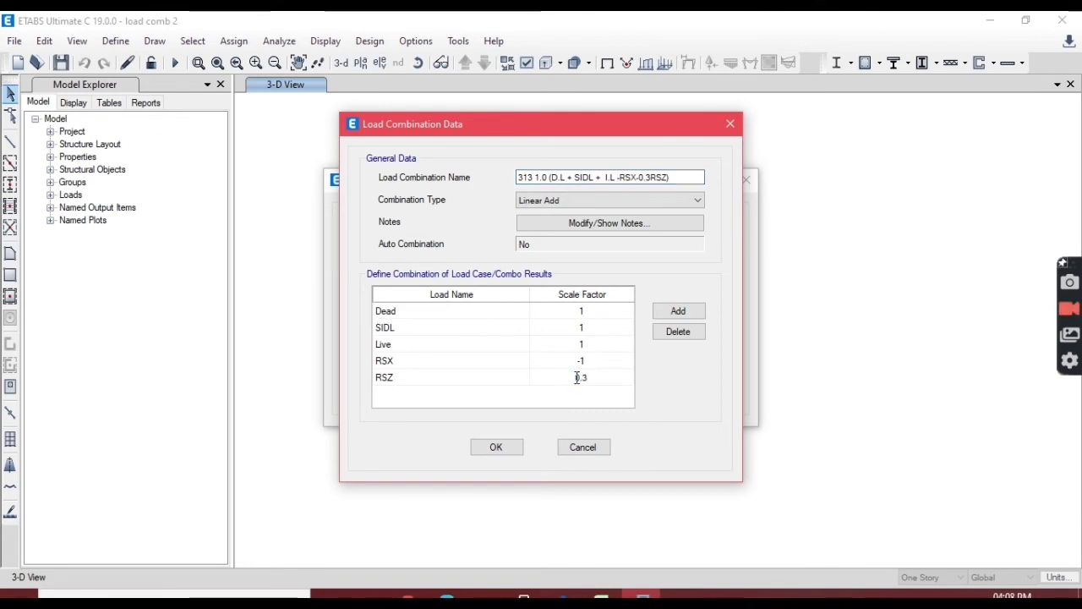
left_click(517, 450)
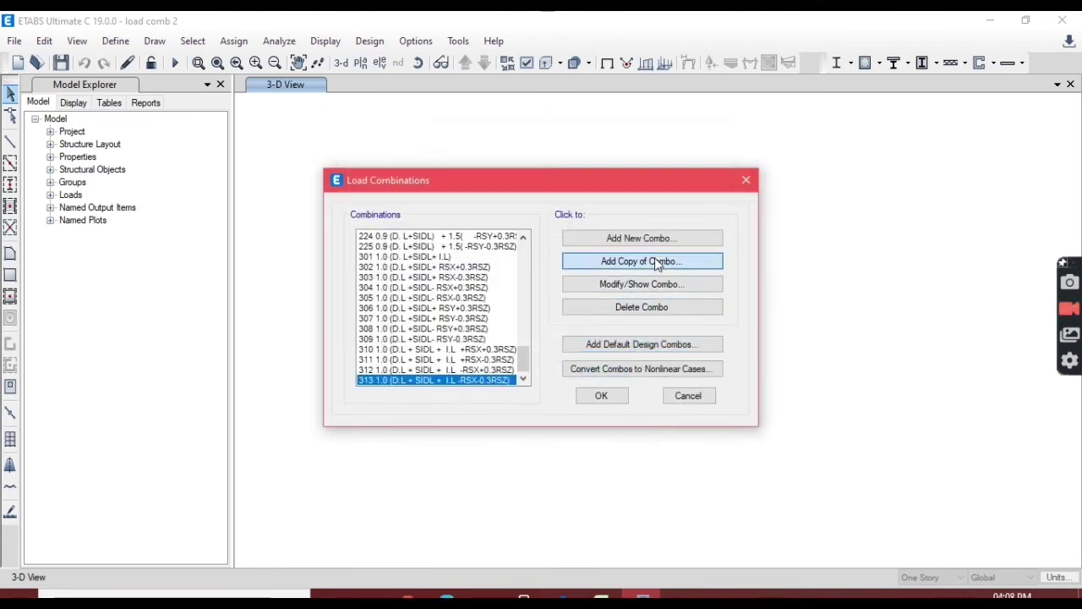
Step: Add a copy of combination 313 and name it "314 1.0 (D.L + SIDL + I.L +RSY+0.3RSZ)" using the expression from Excel
left_click(659, 261)
key("alt+Tab")
left_click_drag(298, 423, 431, 421)
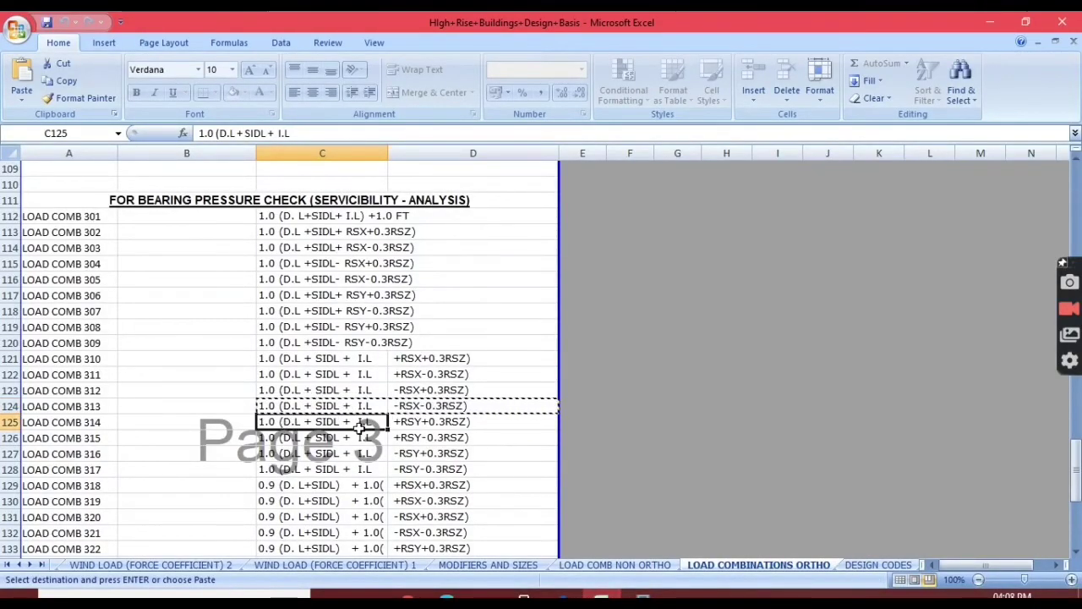
key("ctrl+c")
key("alt+Tab")
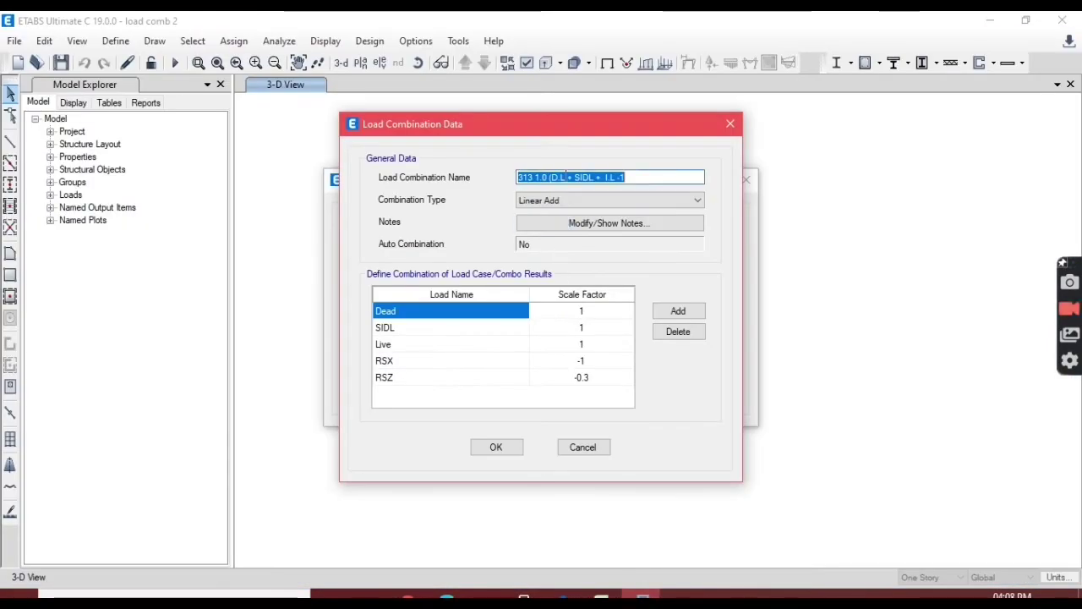
left_click_drag(517, 177, 699, 177)
type("314")
key("ctrl+v")
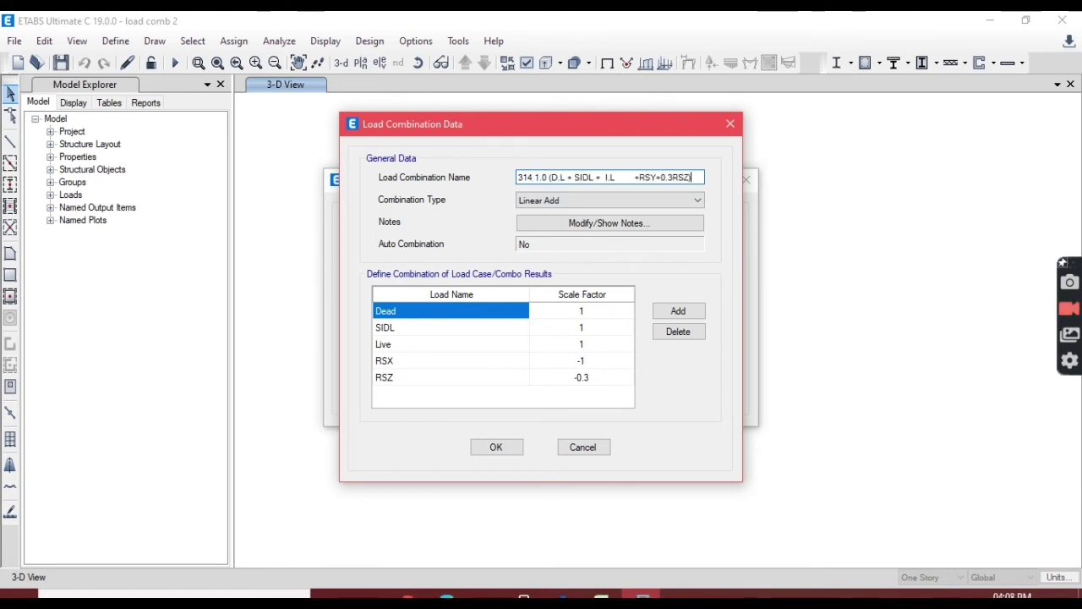
Step: In combination 314, replace load RSX with RSY, set the scale factors to 1 for RSY and 0.3 for RSZ, and save it
left_click(443, 361)
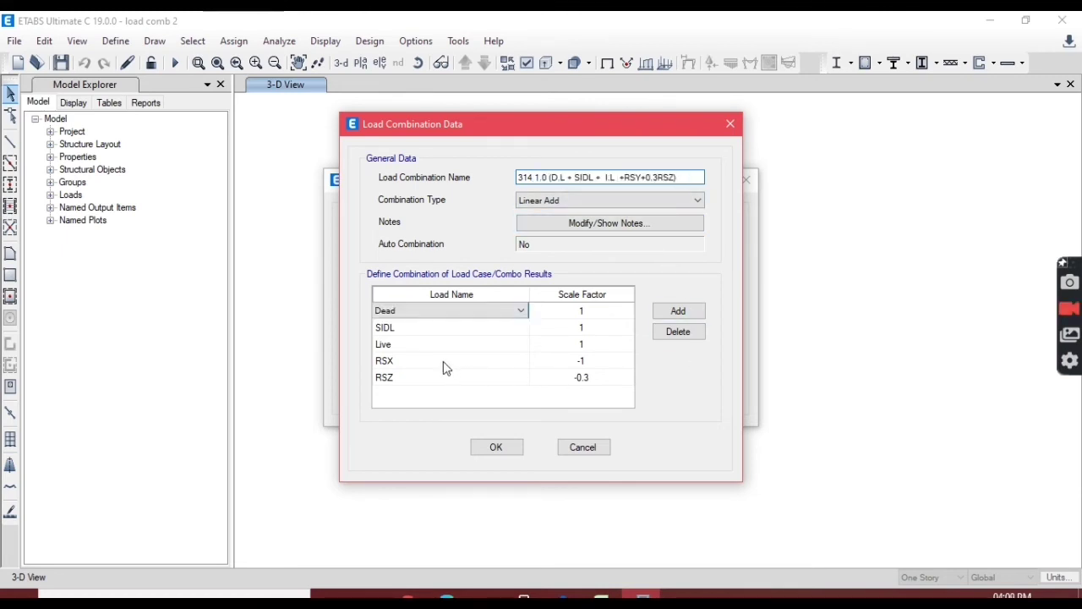
left_click(443, 361)
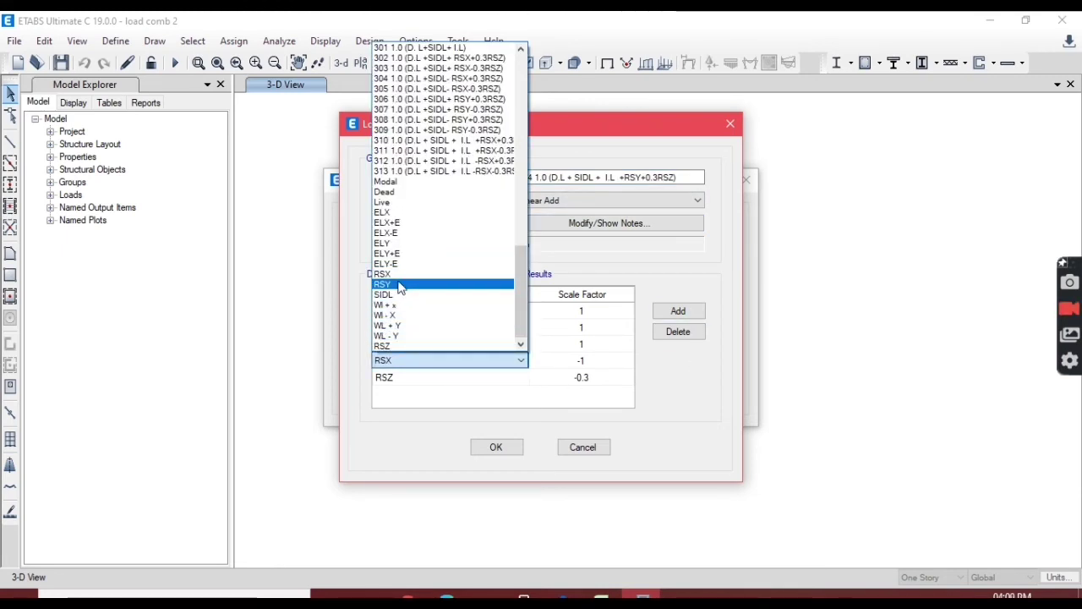
left_click(401, 285)
left_click(583, 362)
left_click(583, 362)
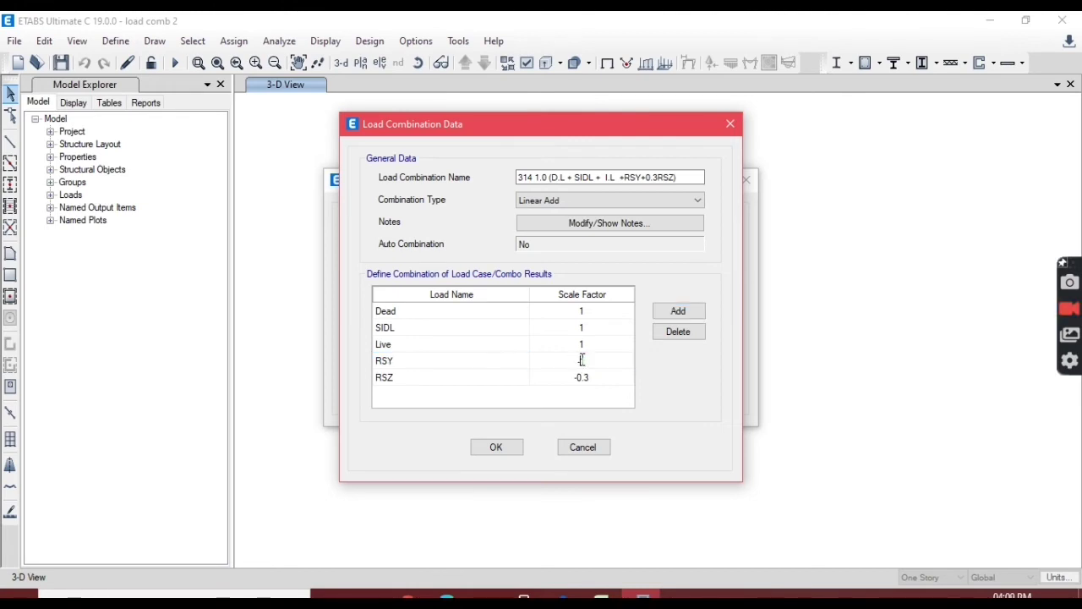
double_click(580, 380)
left_click(507, 448)
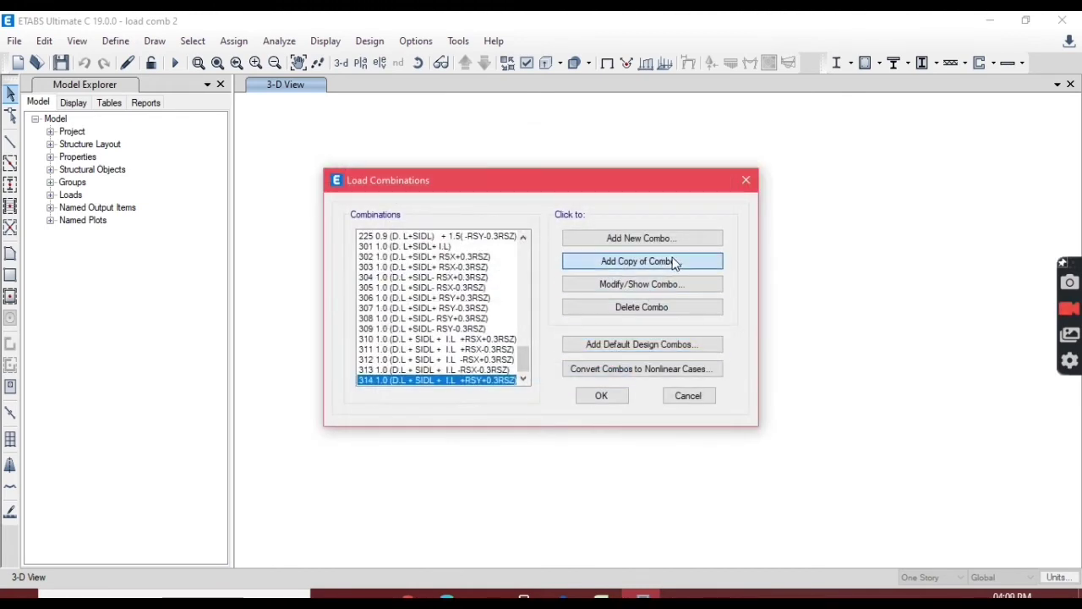
Step: Add a copy of combination 314 and name it "316 1.0 (D.L + SIDL + I.L +RSY-0.3RSZ)" using the LOAD COMB 315 expression from Excel
left_click(668, 263)
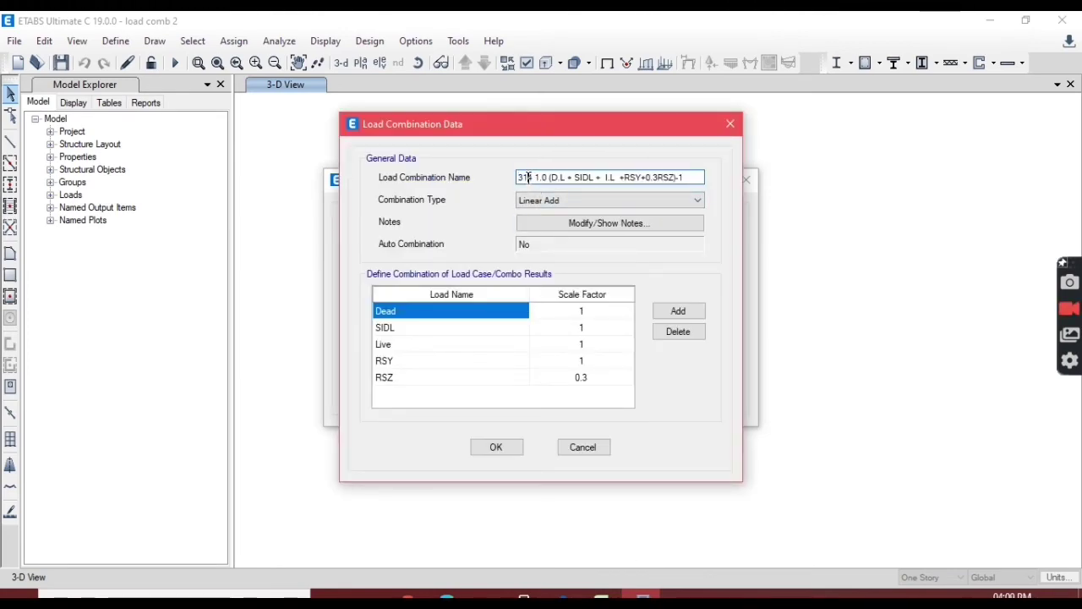
left_click_drag(526, 178, 723, 184)
type("5")
left_click(600, 596)
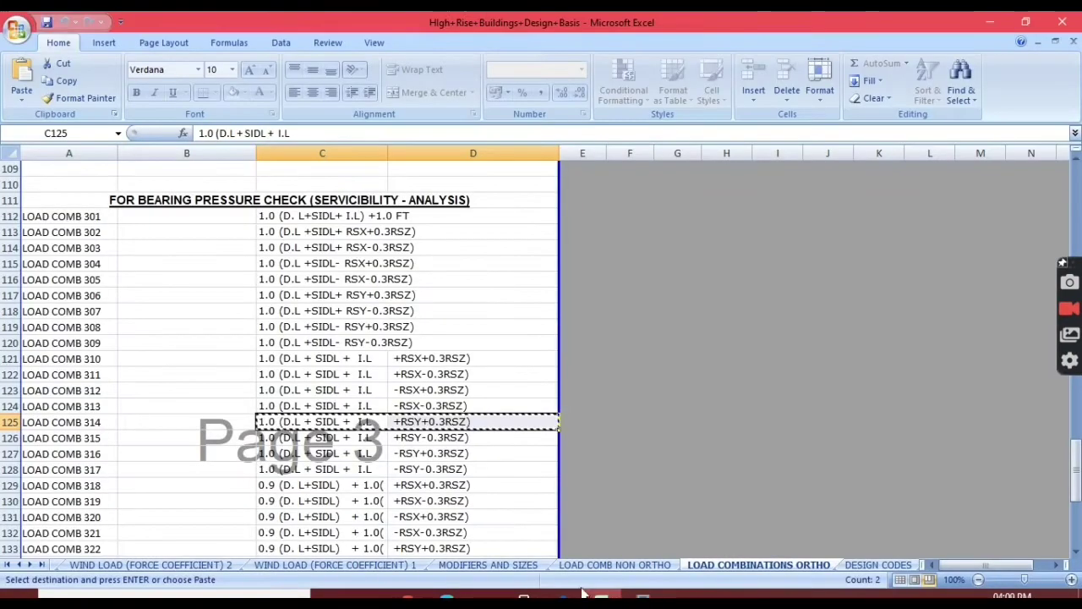
scroll(309, 426, "down", 3)
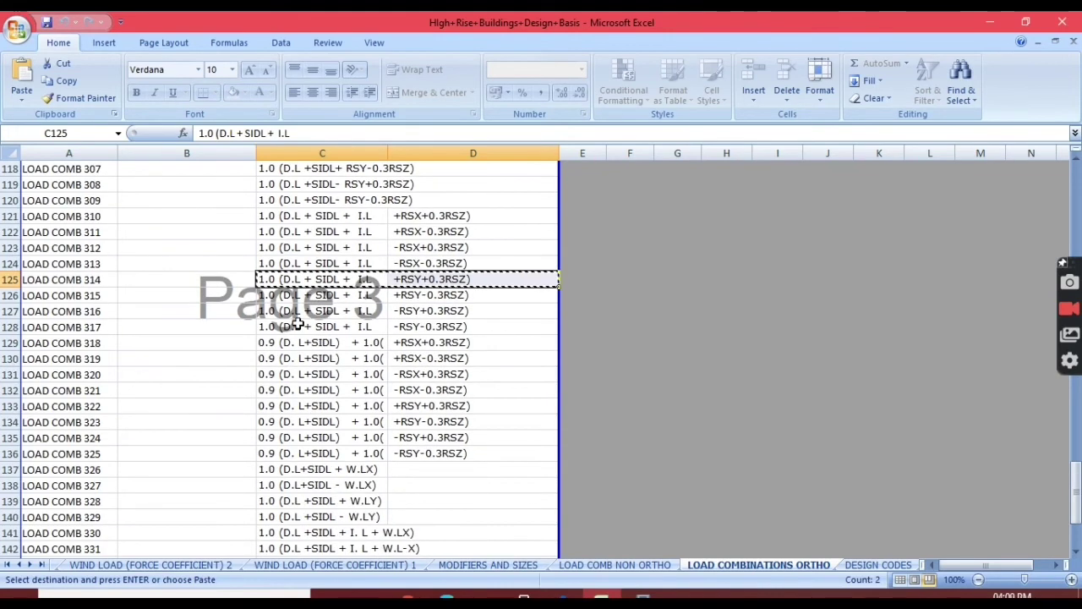
left_click_drag(267, 298, 448, 297)
key("ctrl+c")
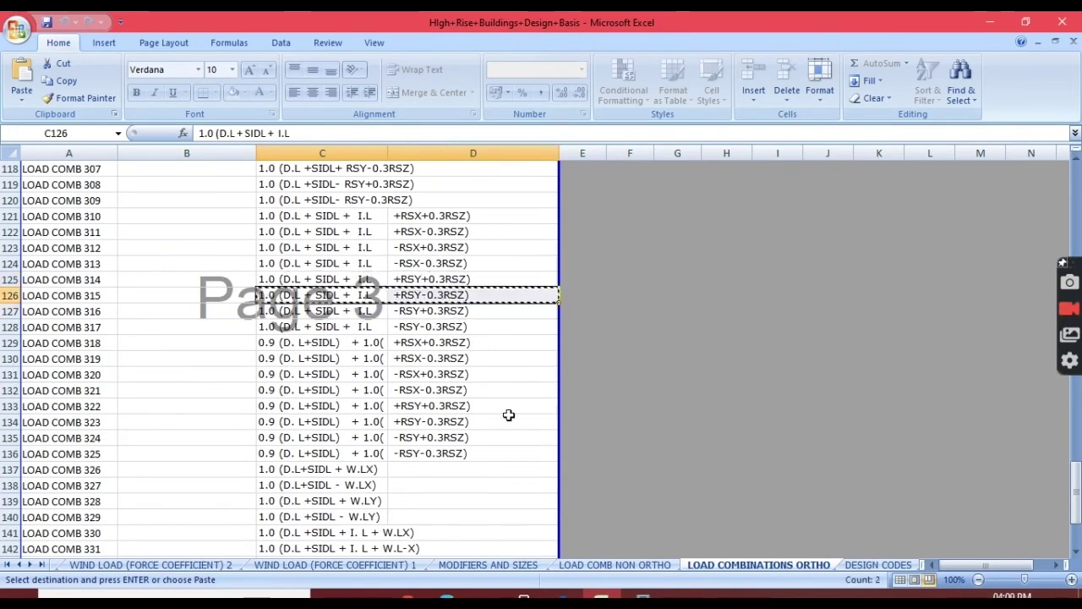
key("alt+Tab")
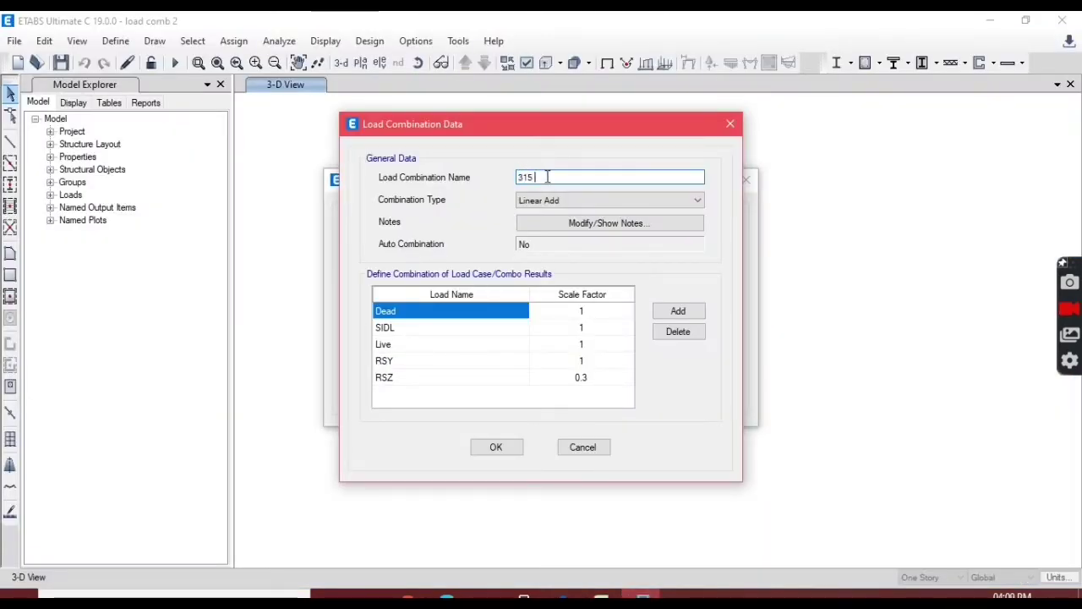
key("shift+Left")
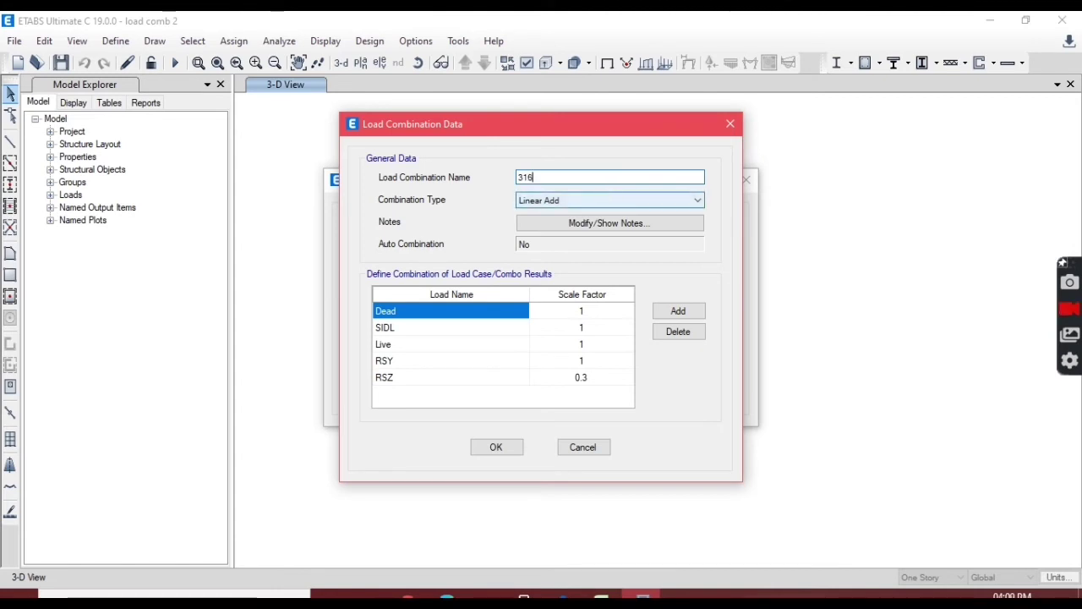
type("6")
key("ctrl+v")
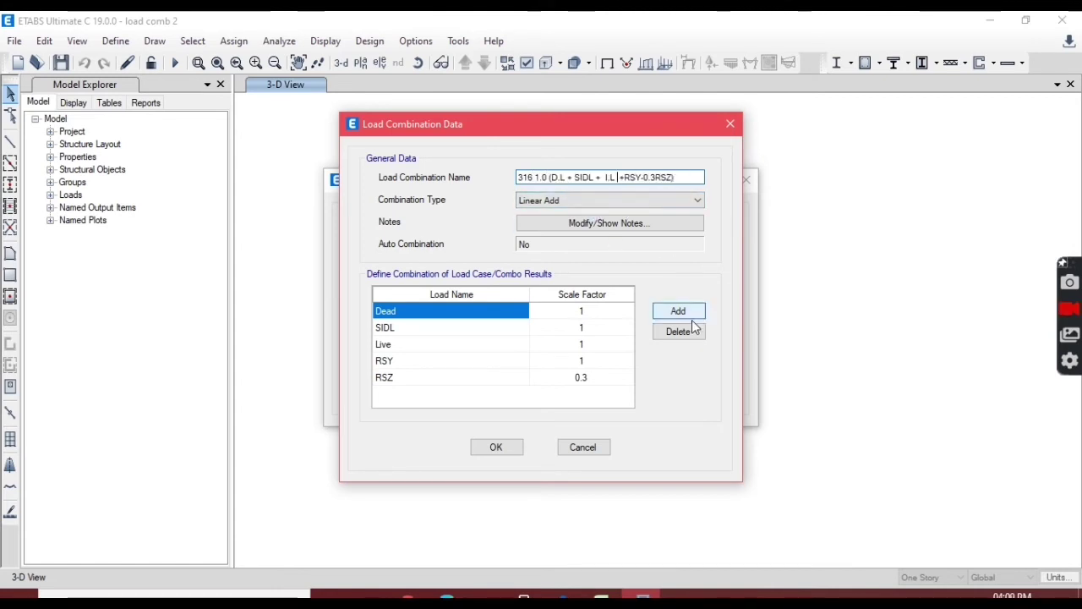
Step: Set the RSZ scale factor of the +RSY-0.3RSZ combination to -0.3 and save the combination
left_click(575, 378)
left_click(575, 378)
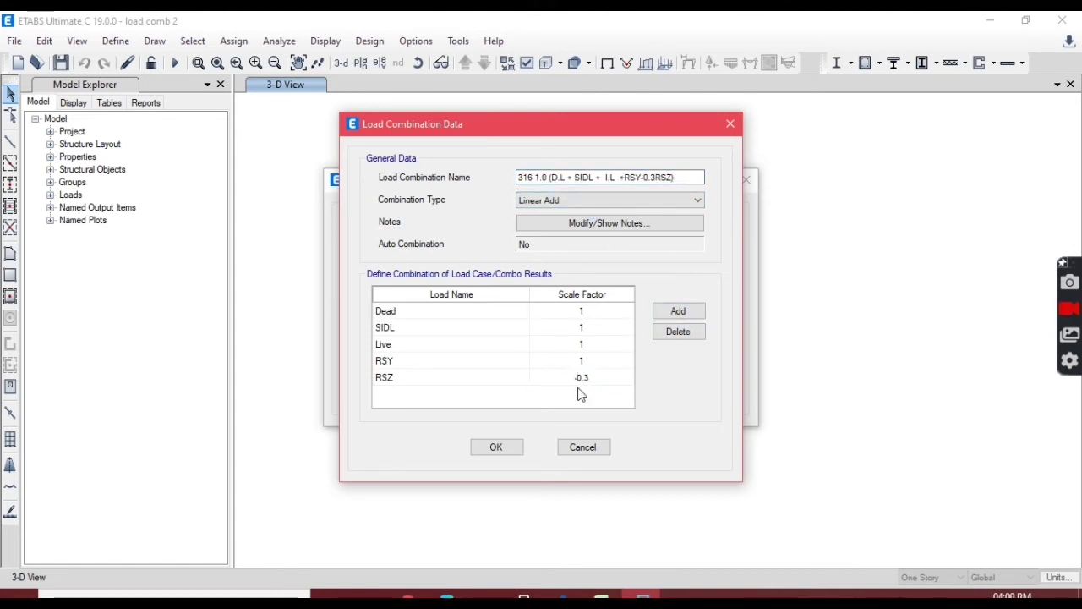
type("-")
left_click(496, 447)
Step: Add a copy of combination 316 and name it "317 1.0 (D.L + SIDL + I.L -RSY+0.3RSZ)" using the LOAD COMB 316 expression from Excel
left_click(635, 263)
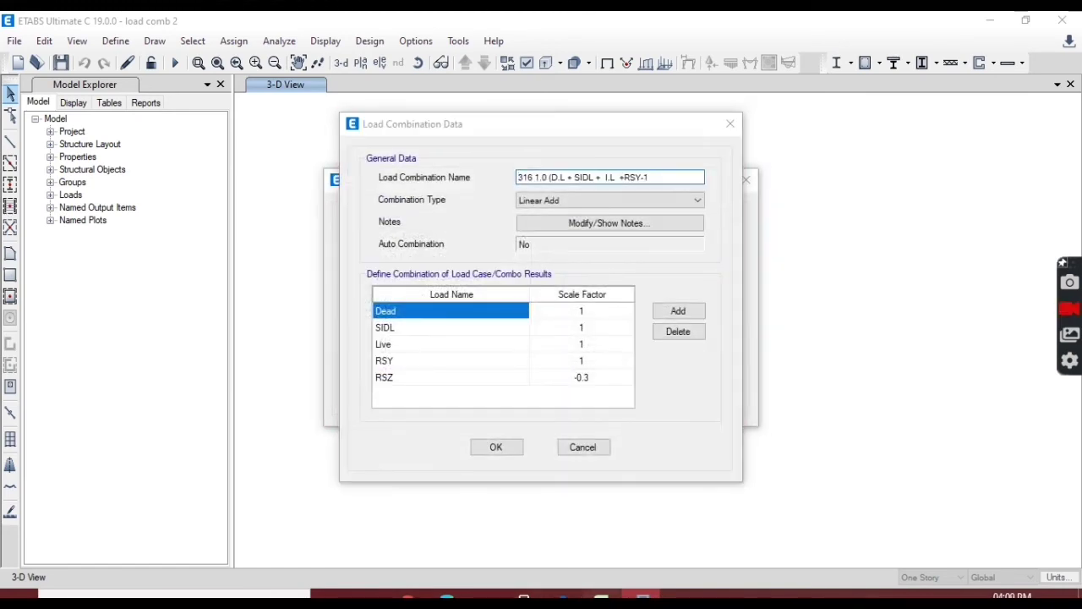
key("alt+Tab")
left_click_drag(269, 311, 467, 327)
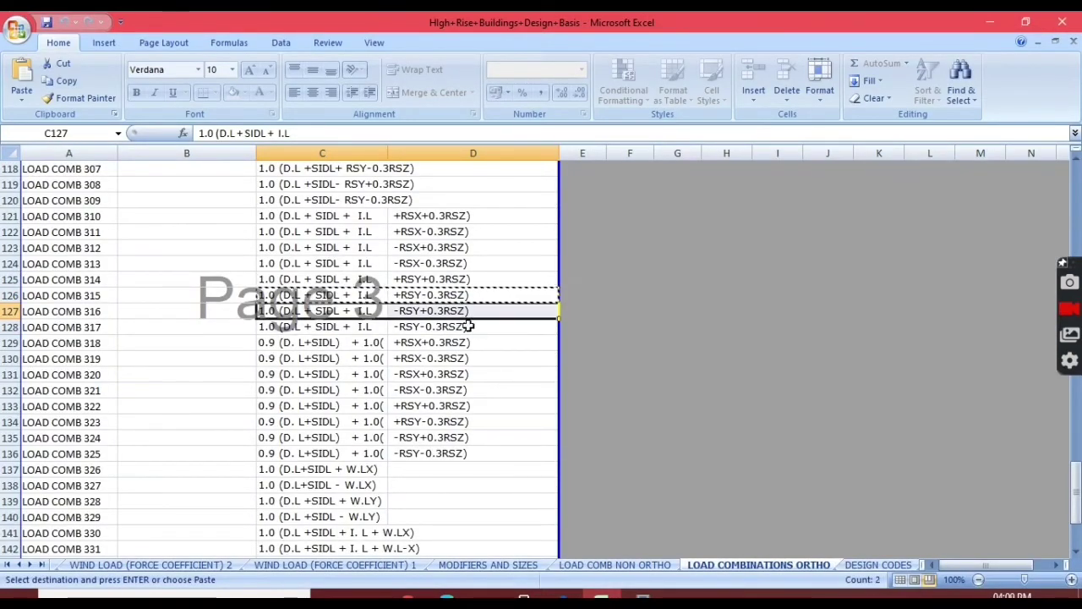
key("ctrl+c")
key("alt+Tab")
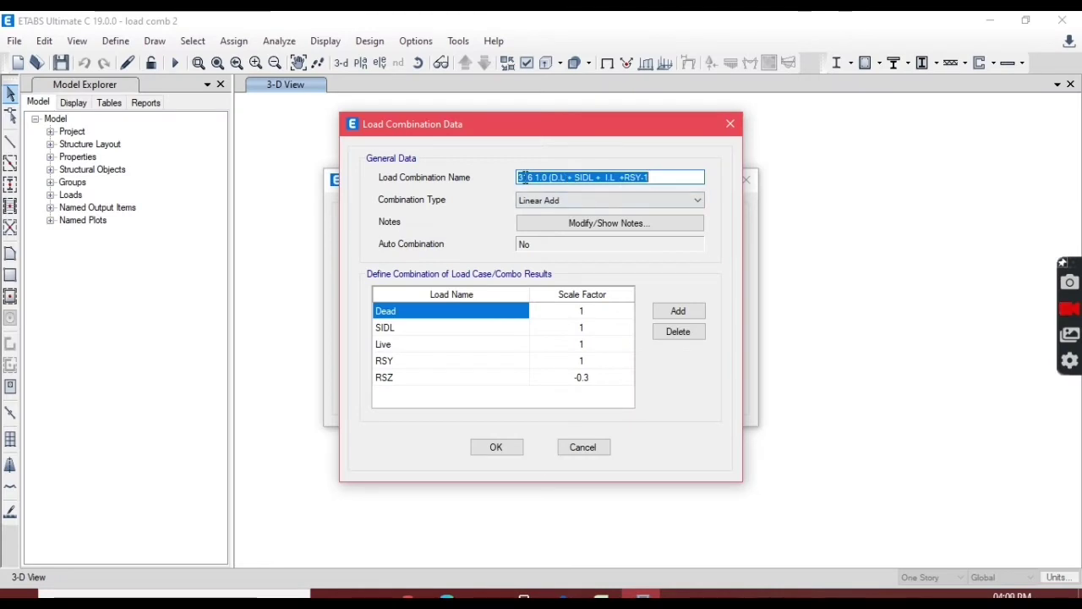
left_click(524, 176)
left_click_drag(519, 176, 651, 176)
key("ctrl+v")
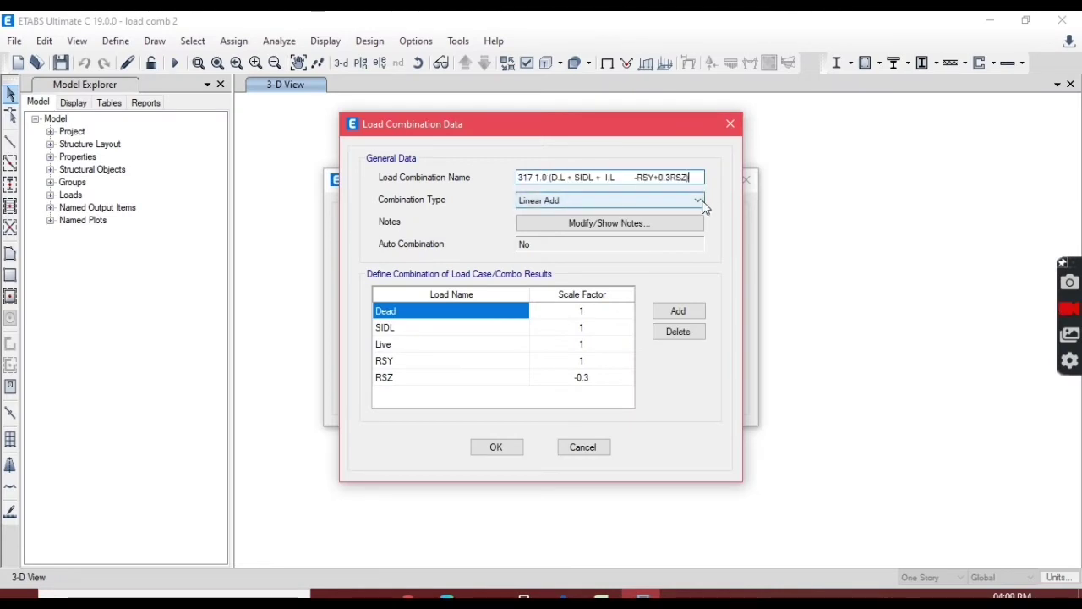
Step: Set the scale factors of the -RSY+0.3RSZ combination to -1 for RSY and 0.3 for RSZ, and save it
left_click(582, 361)
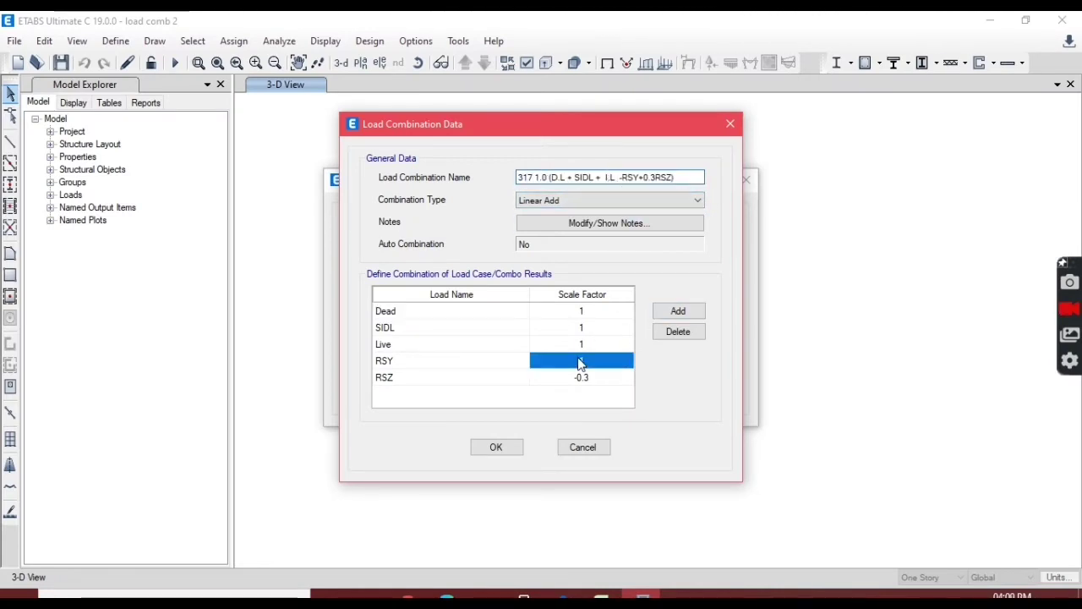
left_click(581, 361)
left_click(582, 378)
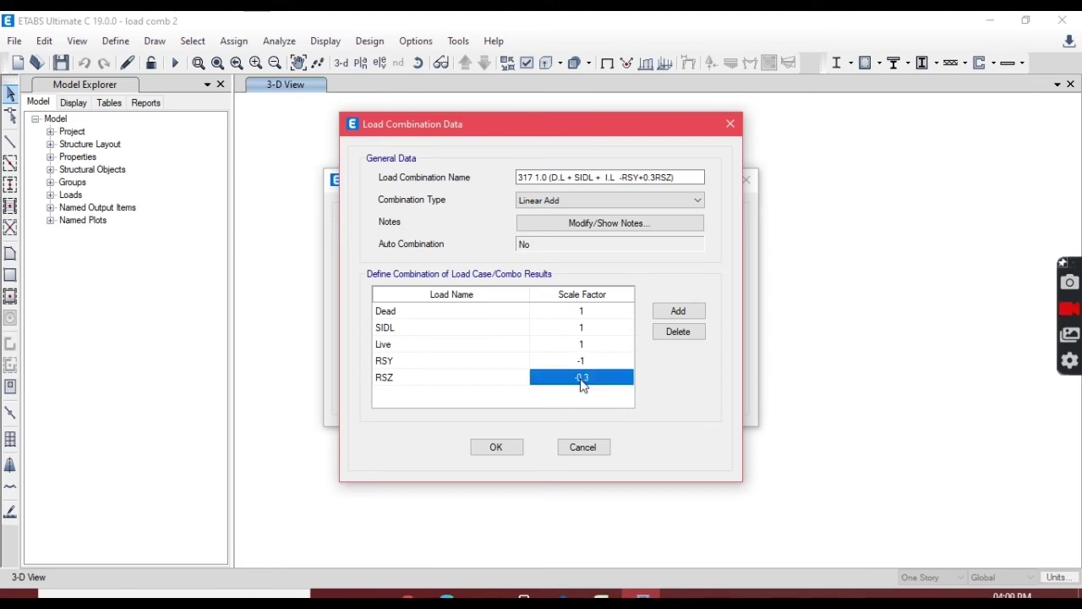
left_click(581, 378)
key("Return")
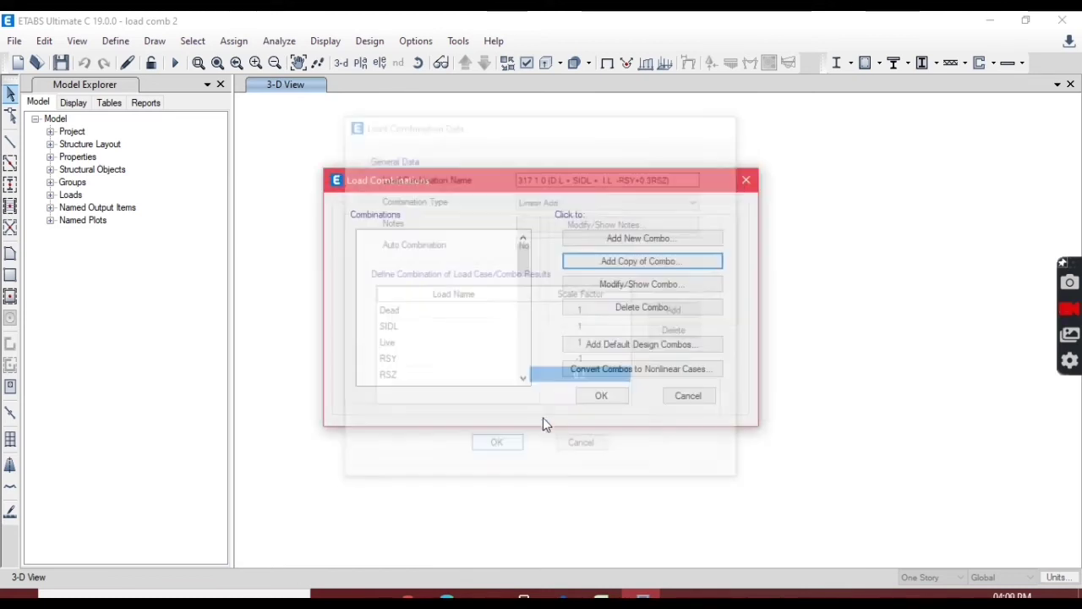
left_click(633, 261)
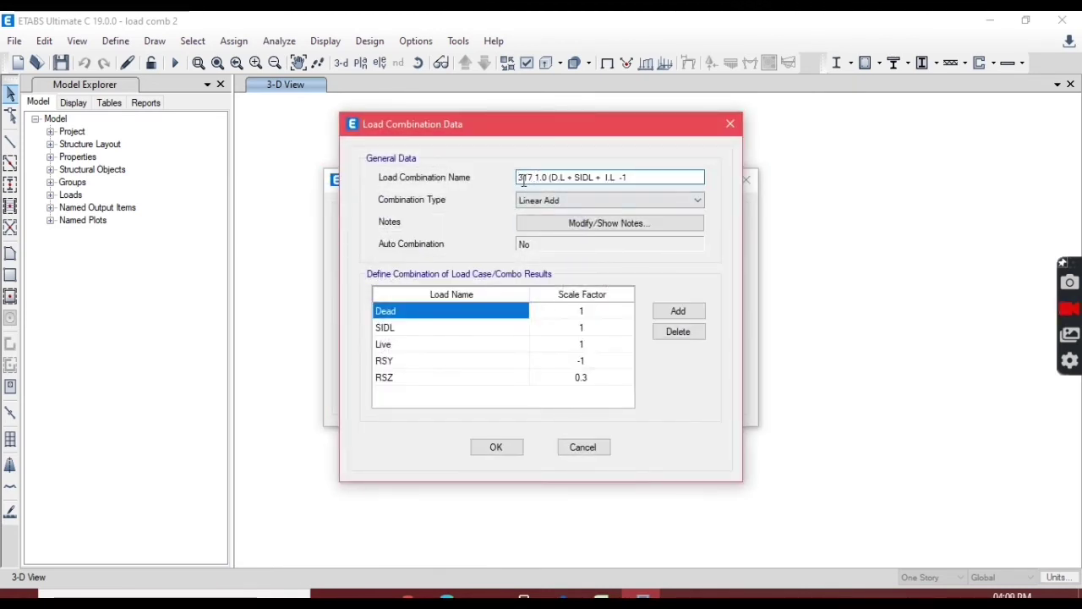
left_click_drag(518, 177, 696, 176)
type("319")
key("BackSpace")
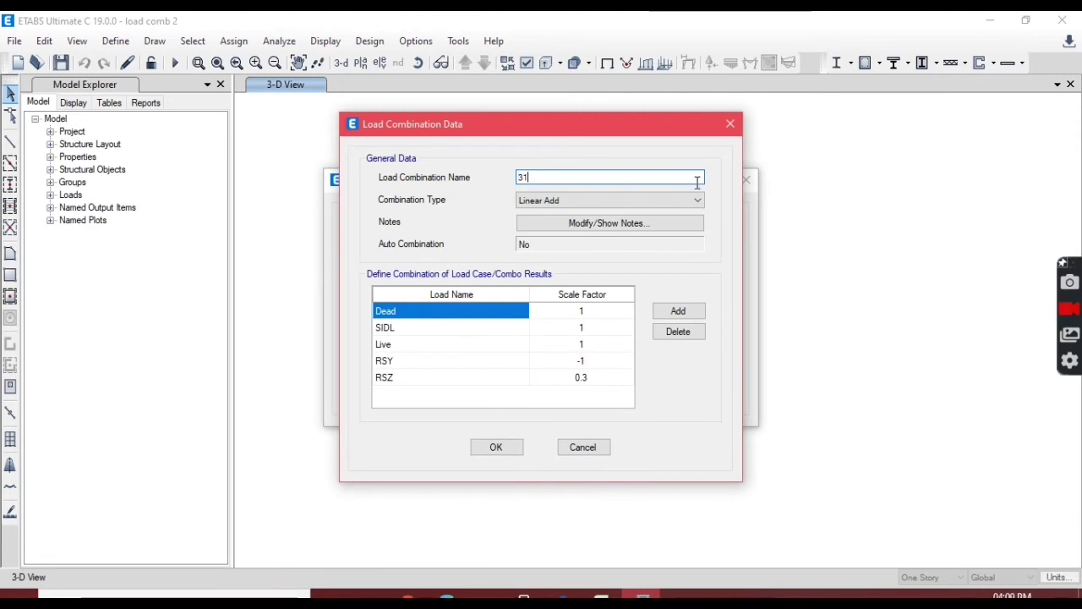
type("8")
left_click(602, 596)
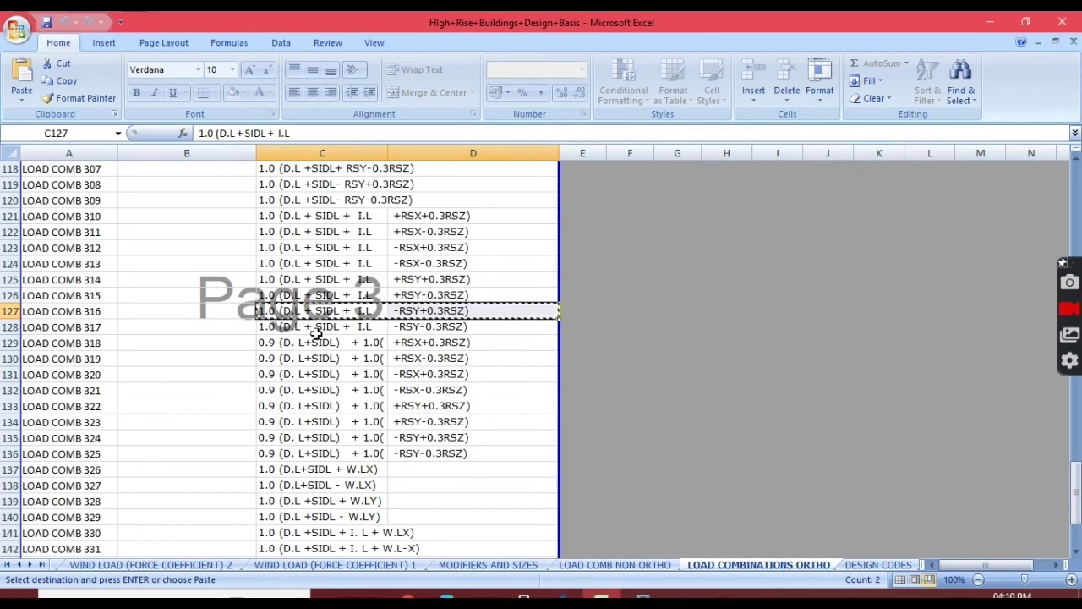
left_click(642, 596)
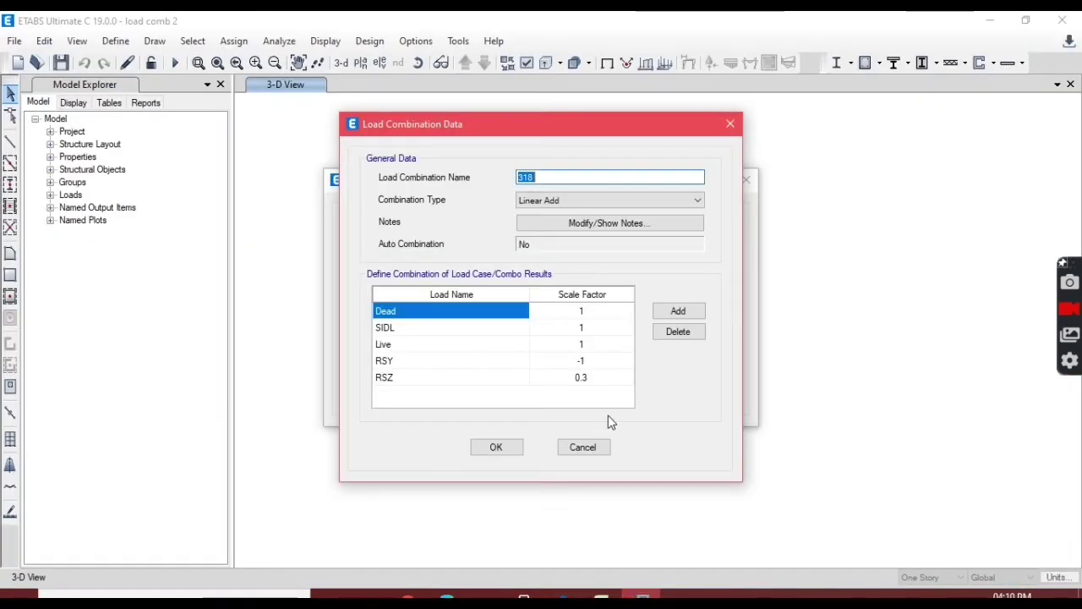
left_click(587, 449)
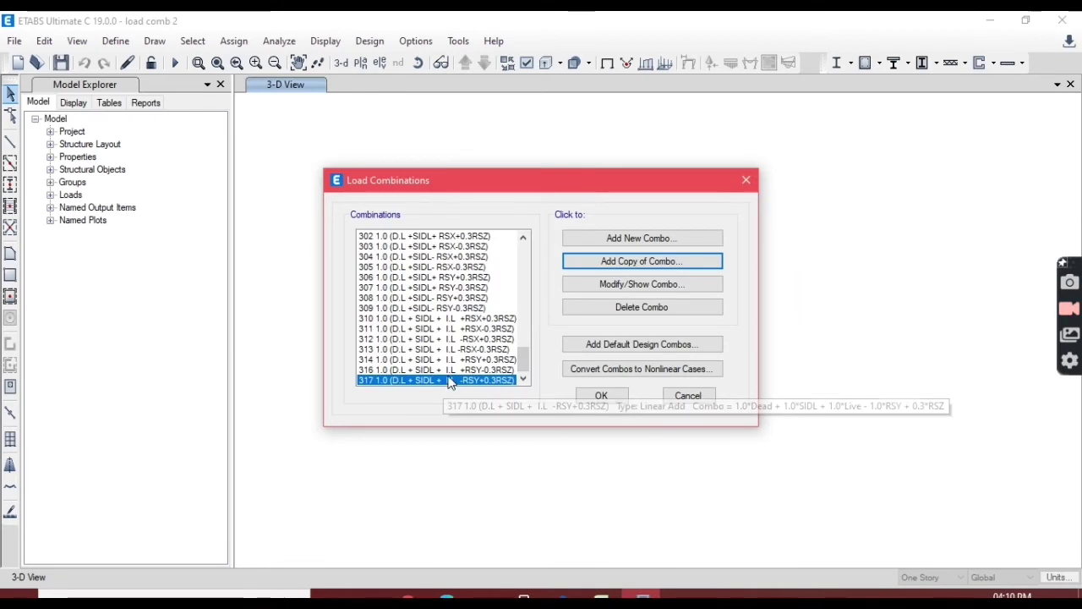
Step: Renumber the +RSY-0.3RSZ combination from 316 to 315 in its name and save it
left_click(372, 371)
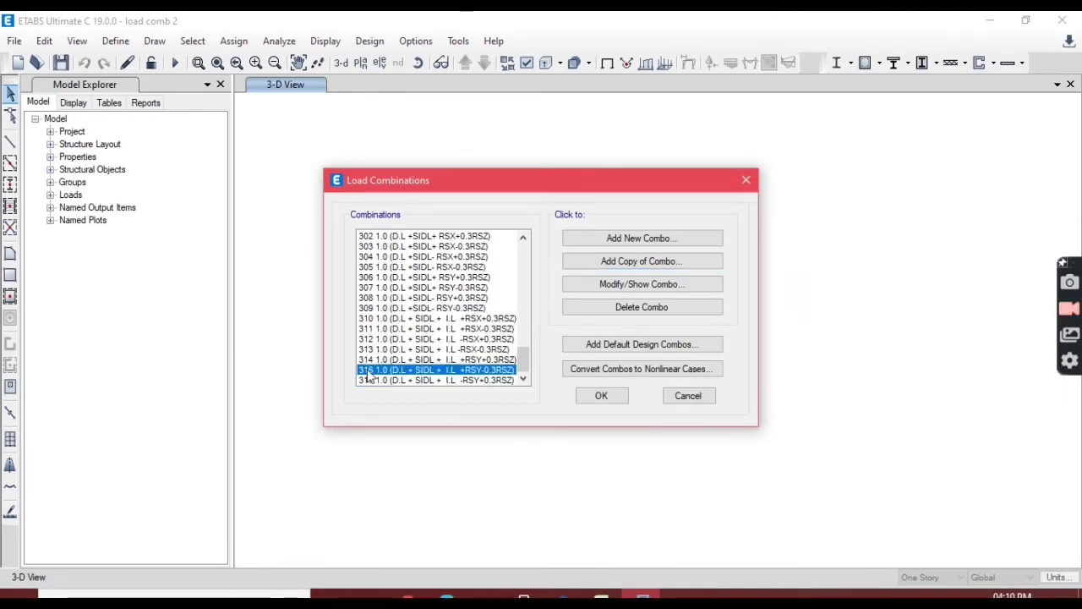
left_click(658, 292)
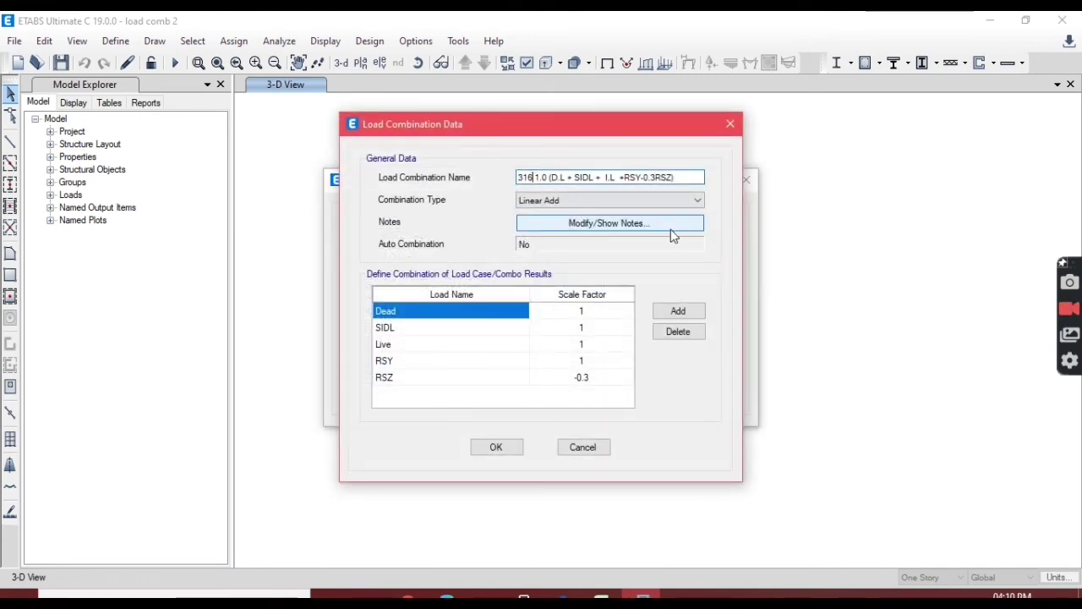
key("BackSpace")
type("5")
left_click(514, 449)
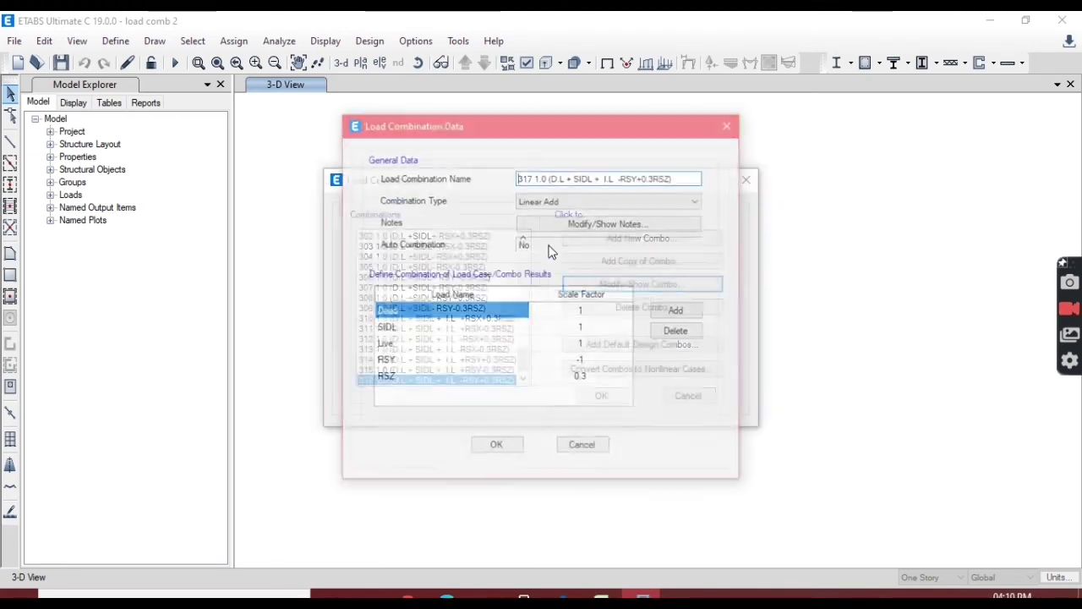
Step: Renumber the -RSY+0.3RSZ combination from 317 to 316 in its name and save it
left_click(630, 283)
left_click(532, 180)
key("BackSpace")
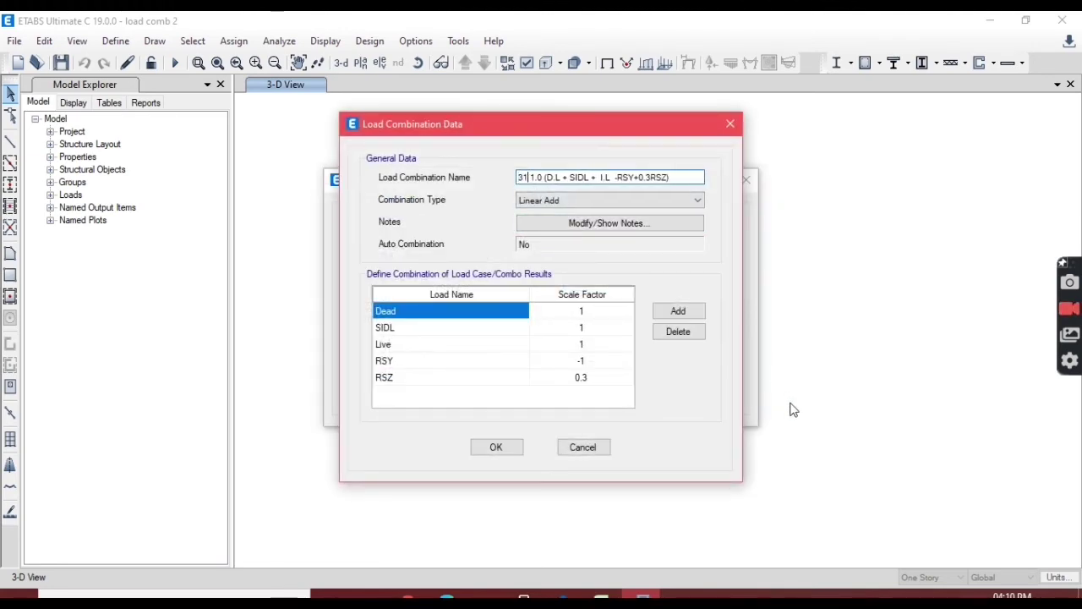
type("6")
left_click(497, 449)
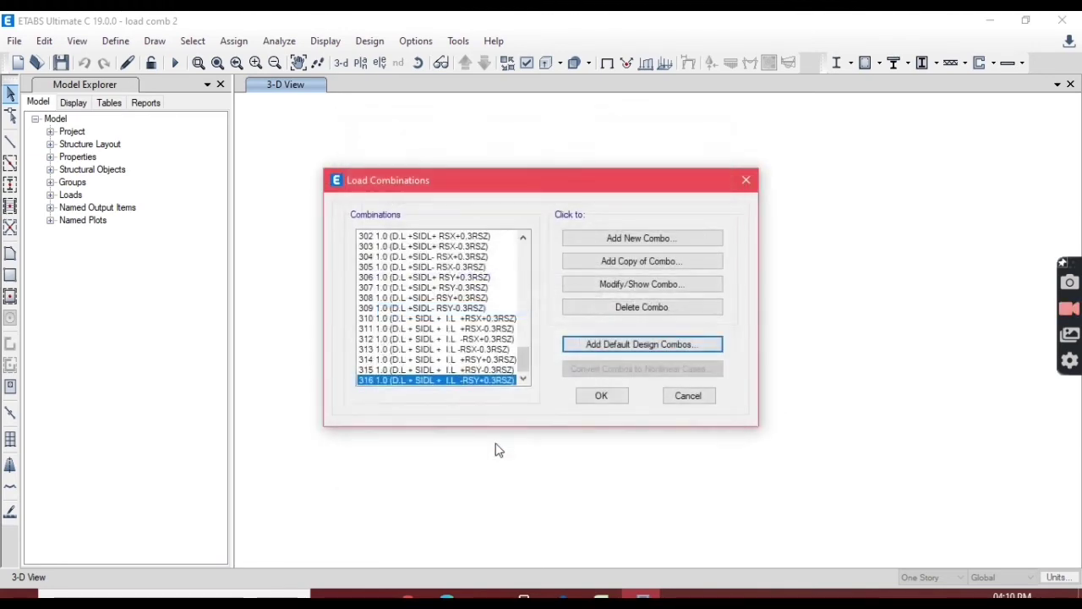
Step: Add a copy of combination 316 and name it "317 1.0 (D.L + SIDL + I.L -RSY-0.3RSZ)" using the LOAD COMB 317 expression from Excel
left_click(630, 263)
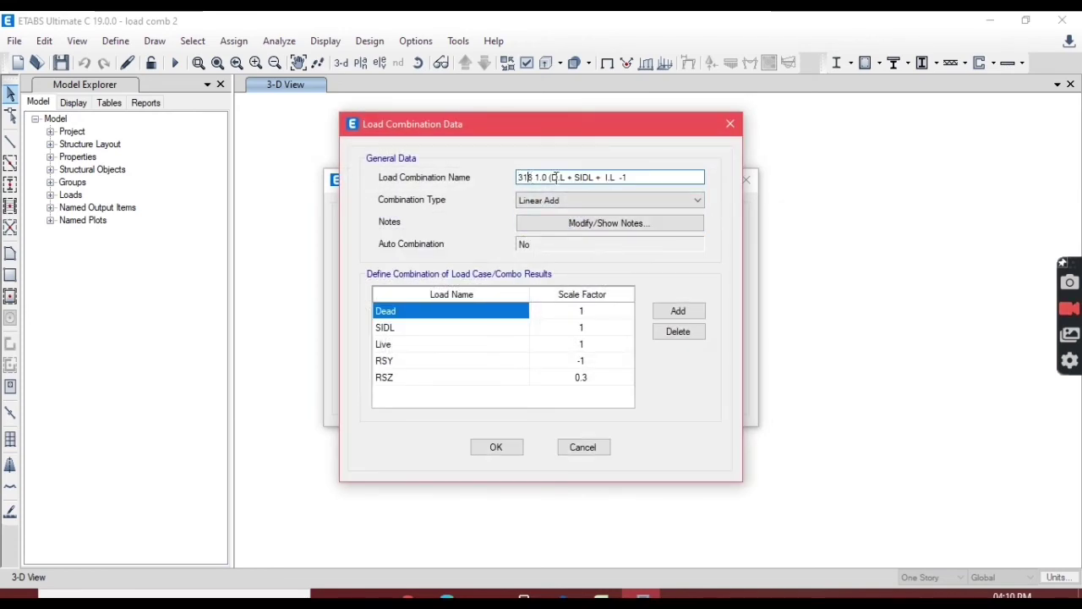
left_click_drag(517, 176, 696, 177)
type("317")
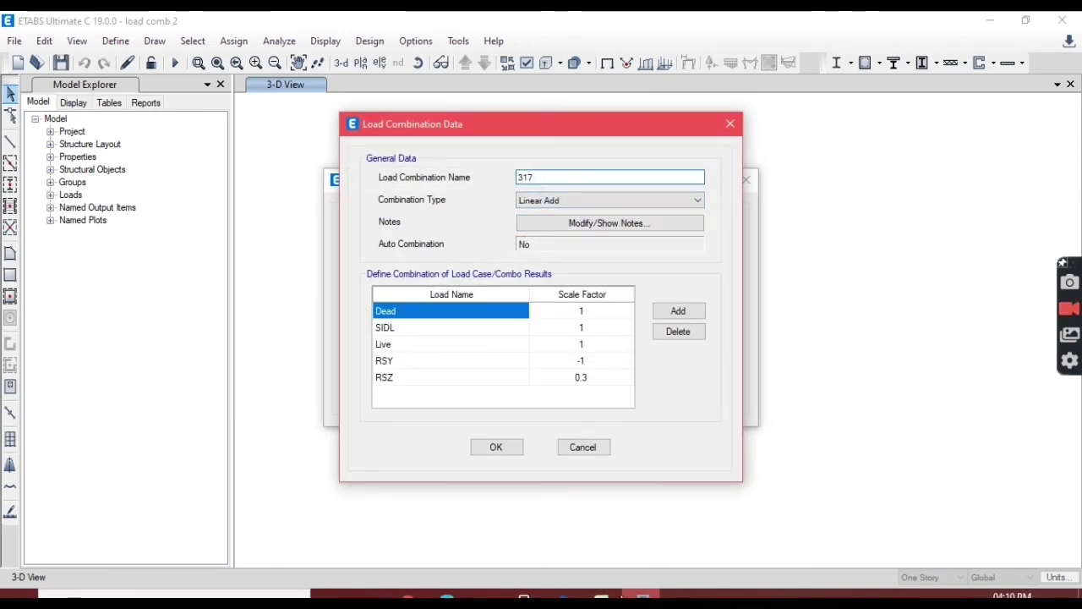
key("alt+Tab")
left_click_drag(287, 327, 435, 326)
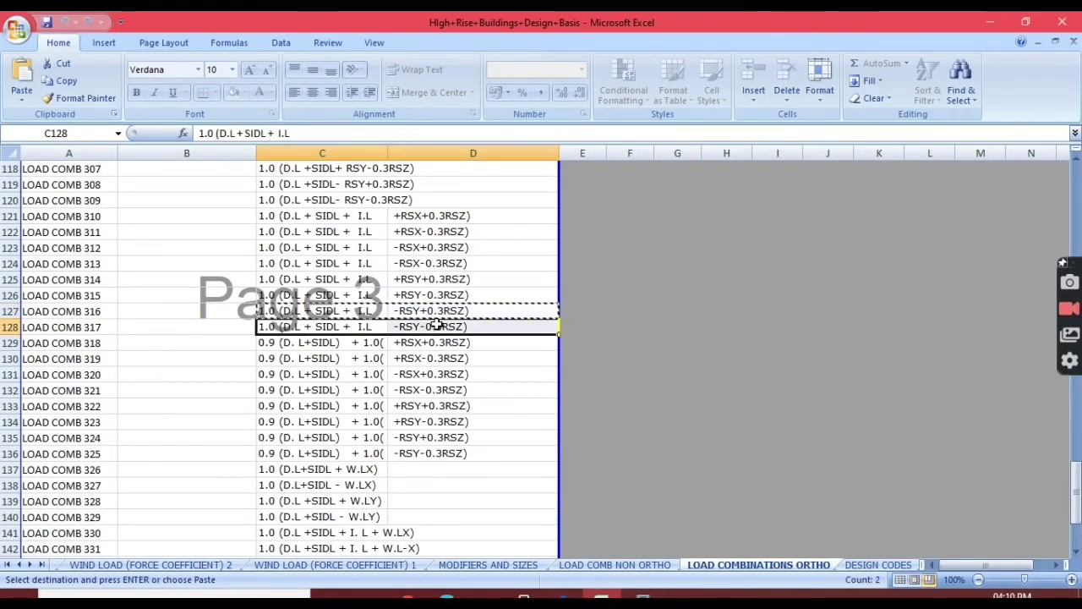
key("ctrl+c")
key("alt+Tab")
left_click(560, 177)
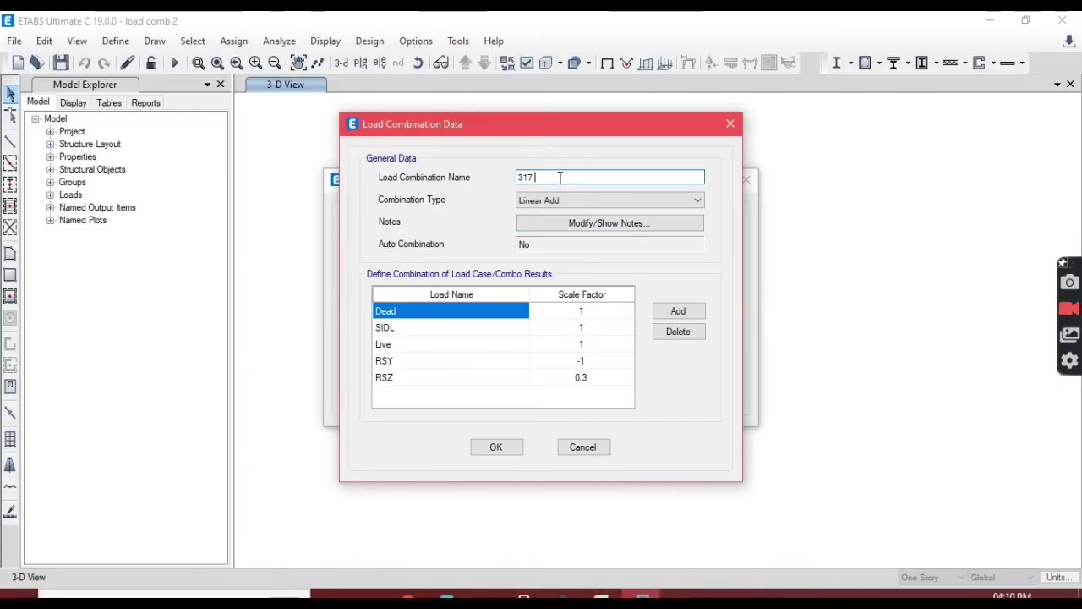
key("ctrl+v")
key("BackSpace")
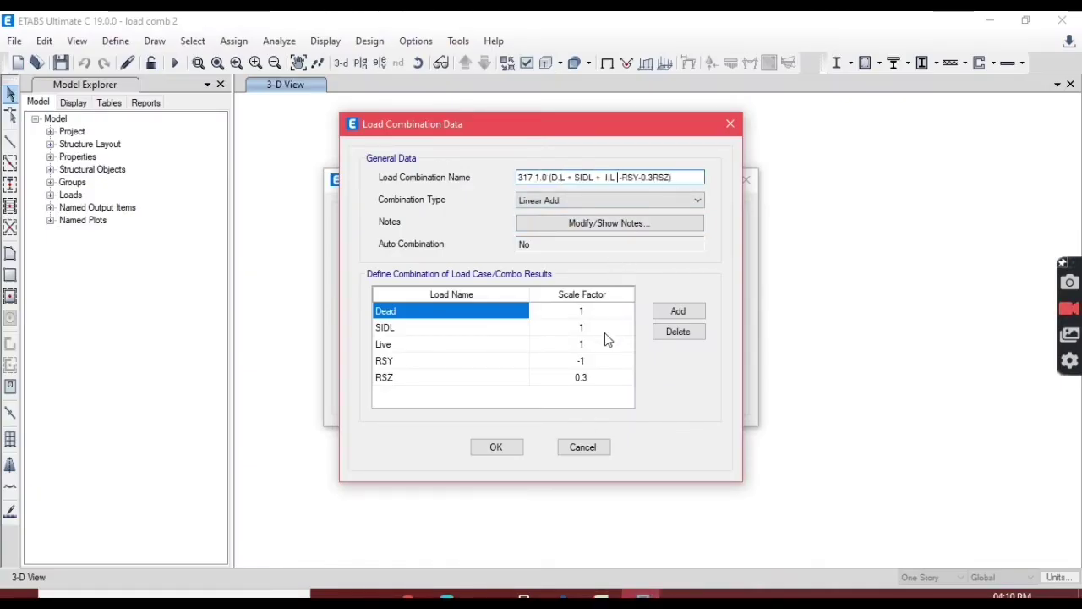
Step: Set the RSZ scale factor of combination 317 to -0.3 and save the combination
left_click(579, 381)
left_click(576, 377)
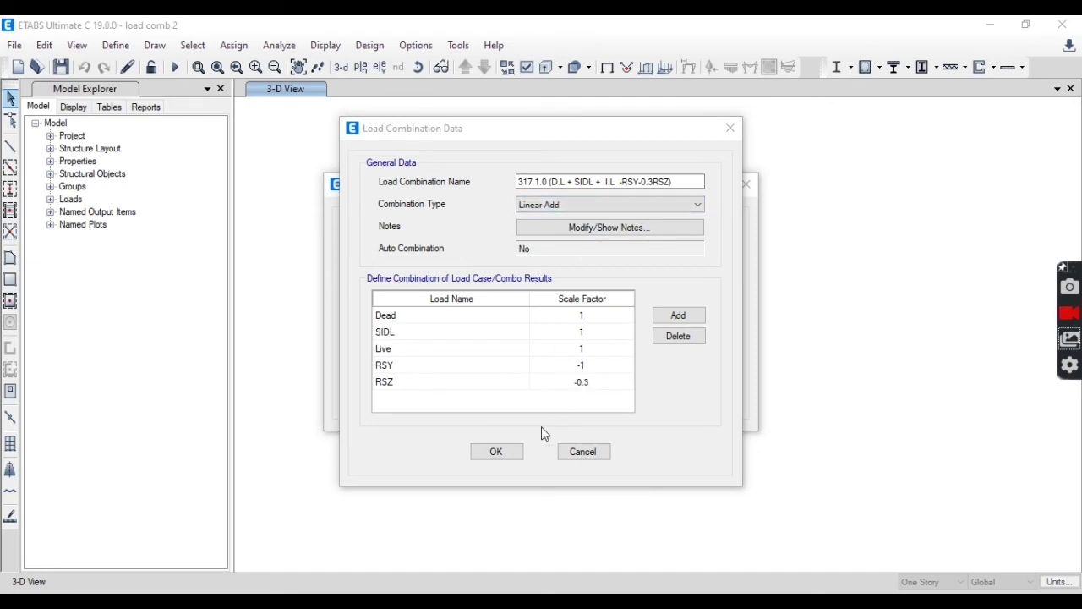
left_click(512, 452)
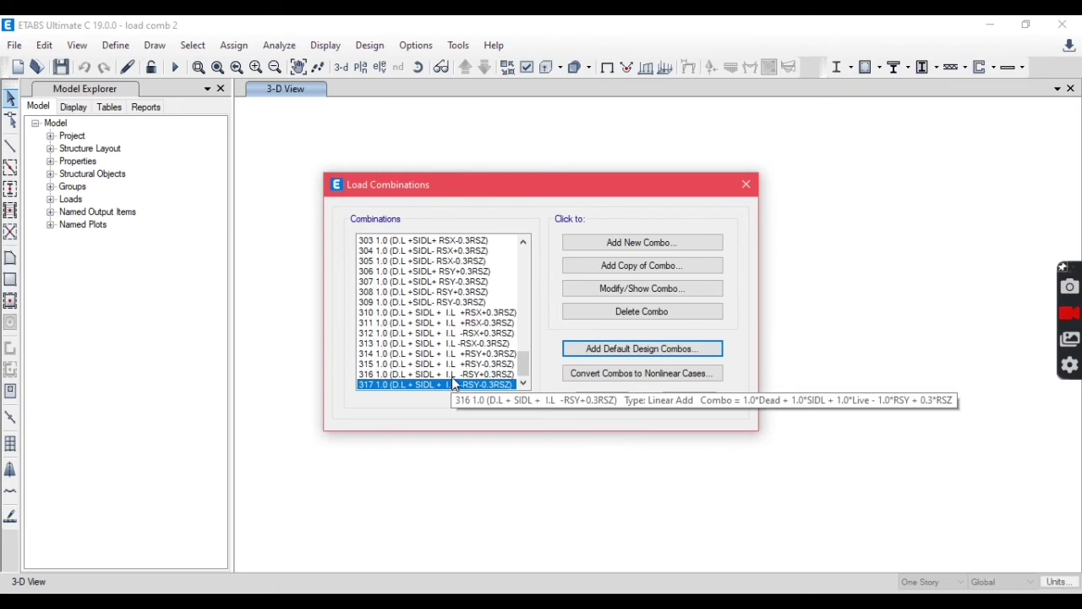
Step: Check the loads and scale factors of combination 316
left_click(454, 377)
left_click(609, 290)
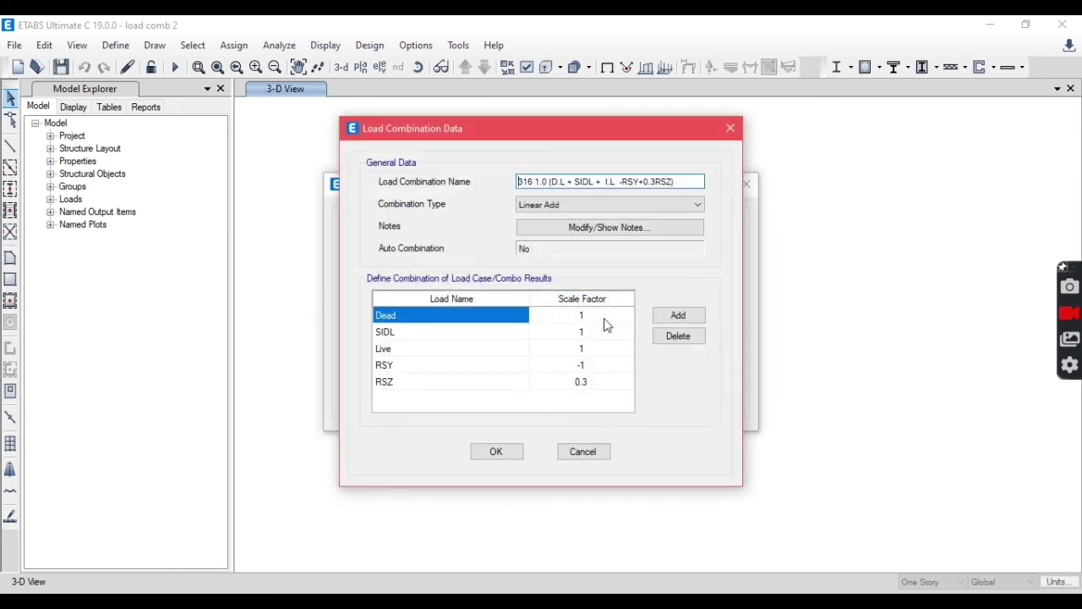
left_click(731, 127)
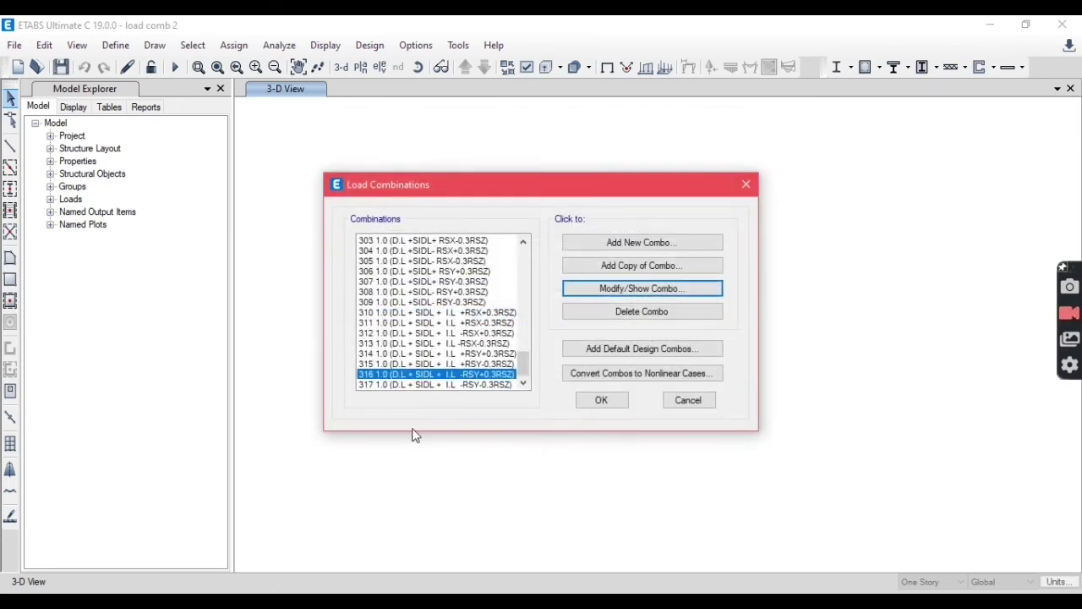
Step: Add a copy of combination 317 and name it "318 0.9 (D. L+SIDL) + 1.0( +RSX+0.3RSZ)" using the LOAD COMB 318 expression from Excel
left_click(434, 384)
left_click(652, 286)
key("alt+Tab")
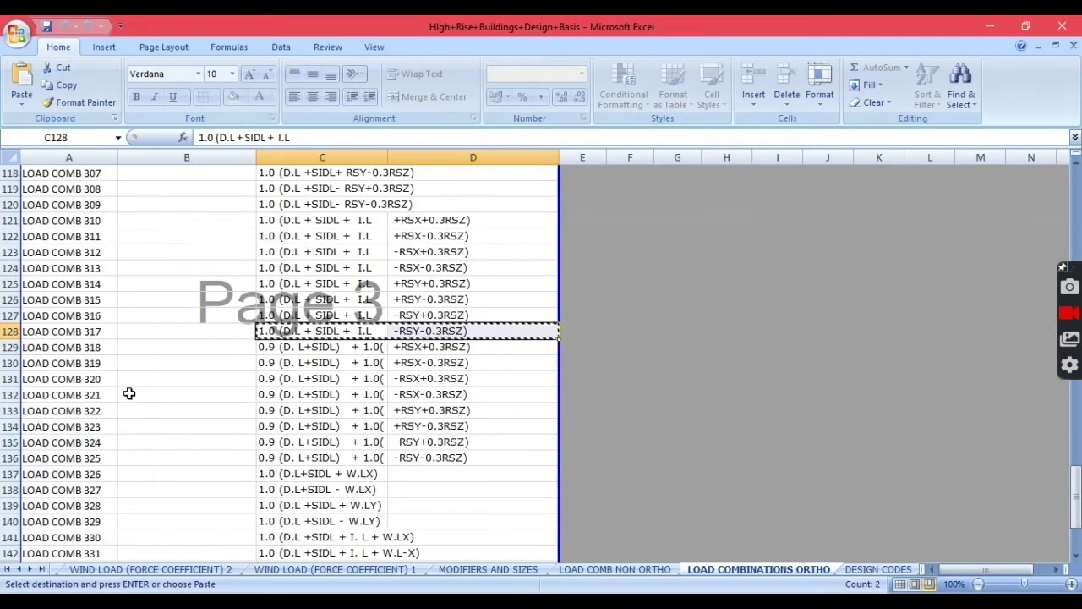
left_click_drag(266, 352, 439, 351)
key("ctrl+c")
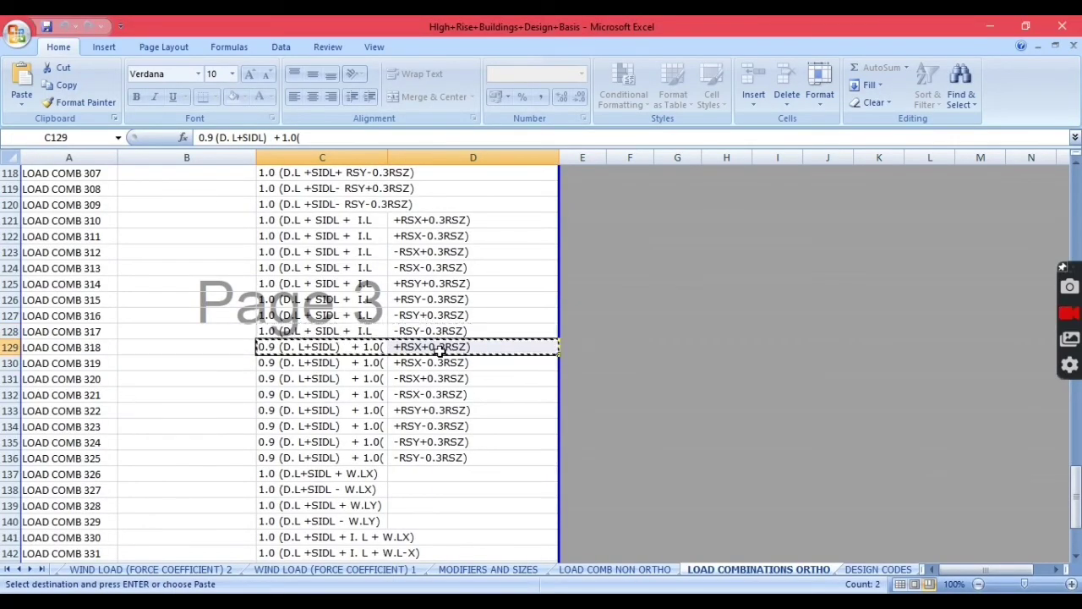
key("alt+Tab")
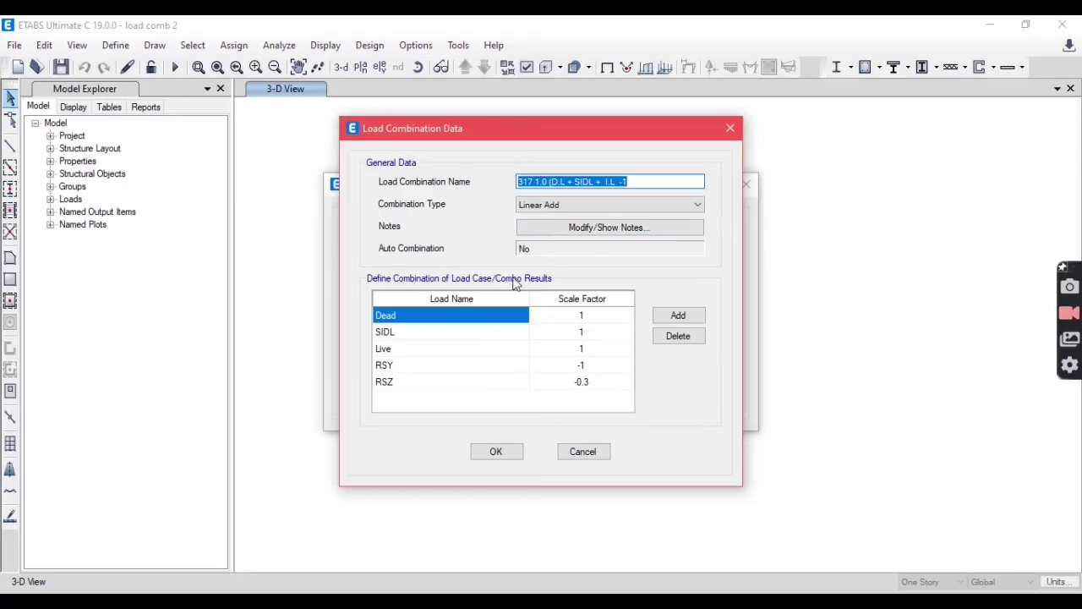
left_click(532, 183)
left_click_drag(530, 182, 677, 188)
type("8")
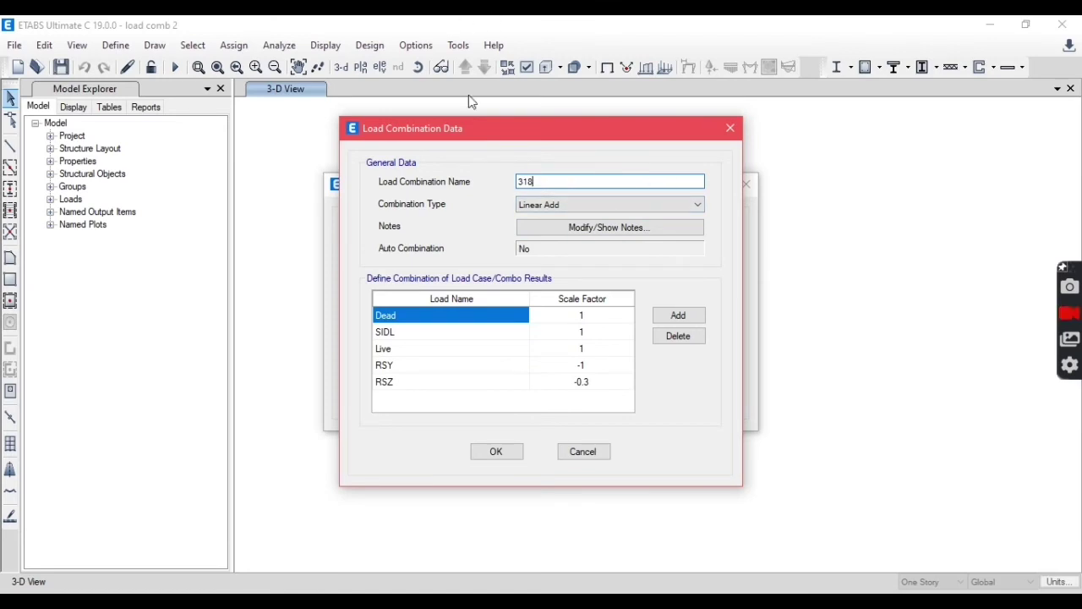
key("ctrl+v")
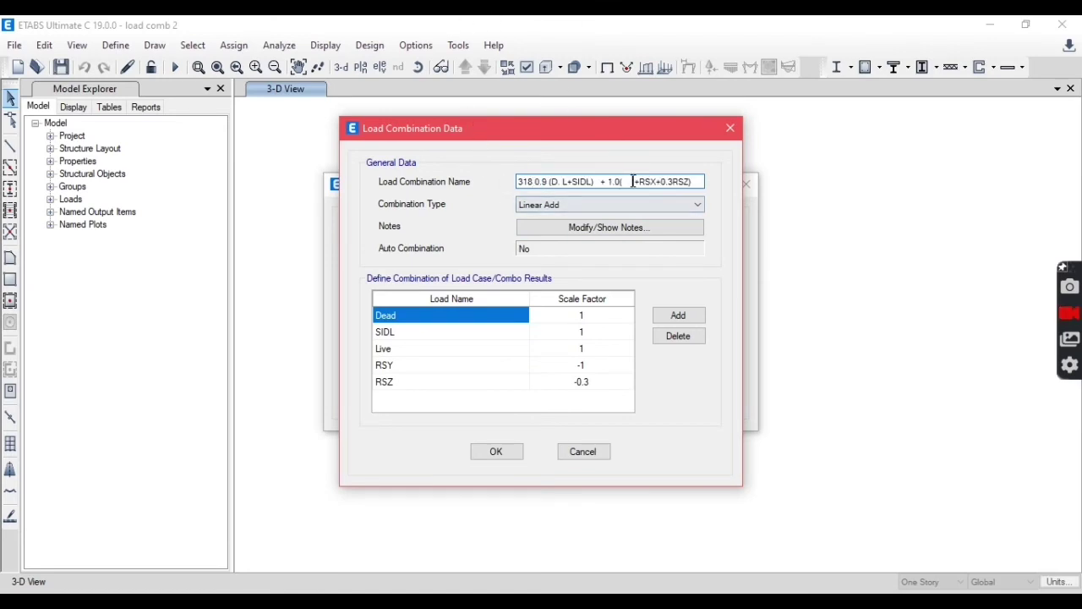
key("BackSpace")
key("BackSpace")
key("BackSpace")
key("BackSpace")
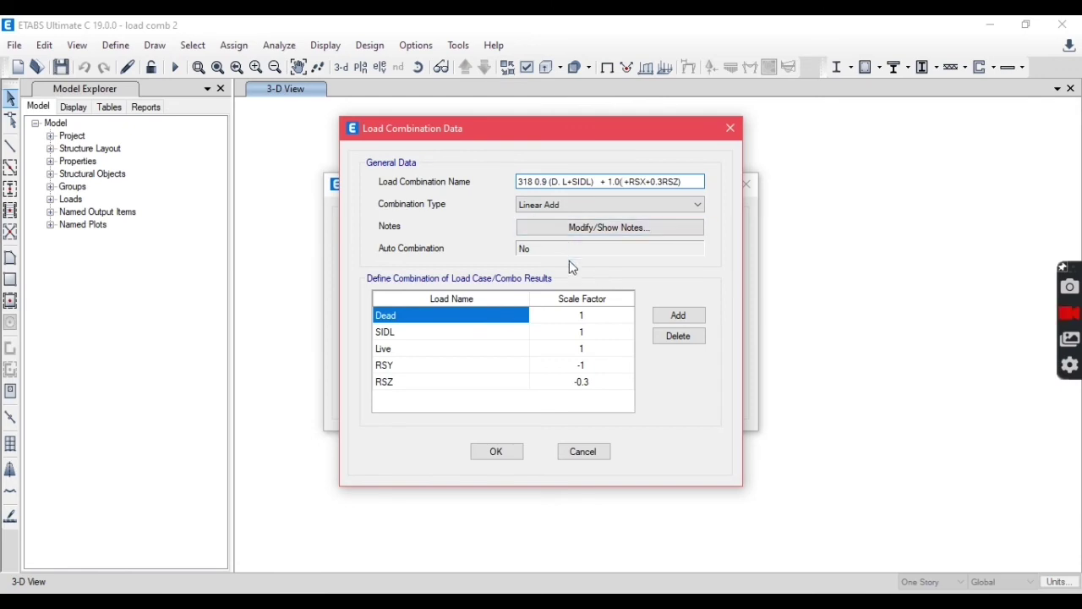
Step: Set the Dead and SIDL scale factors of combination 318 to 0.9
left_click(597, 314)
type("0.9")
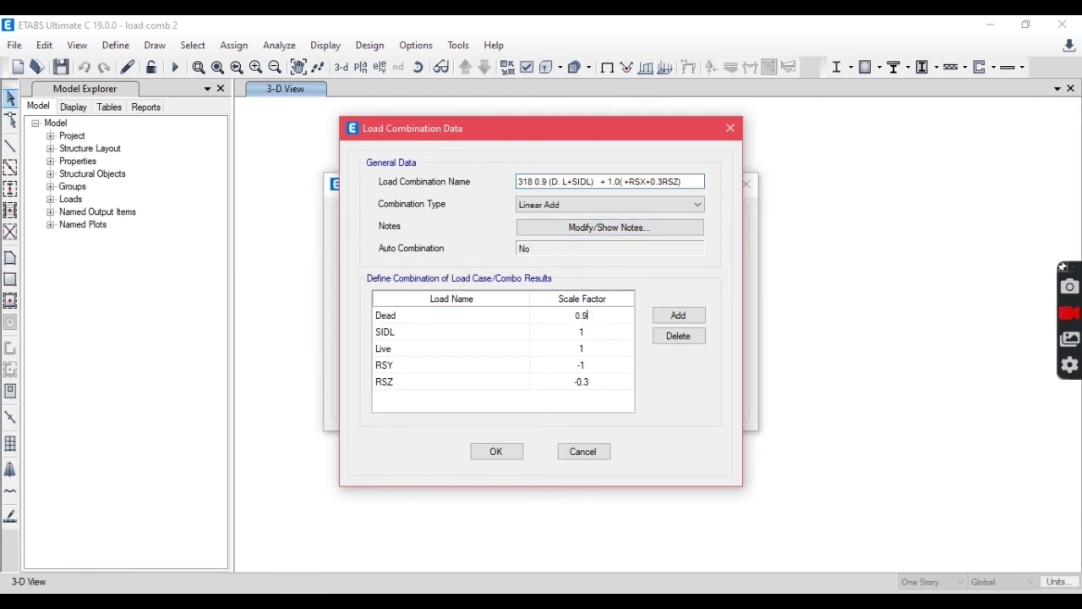
key("Return")
type("0.9")
Step: Replace RSY with RSX at scale factor 1 in combination 318, set RSZ to 0.3 and save the combination
left_click(465, 365)
left_click(519, 365)
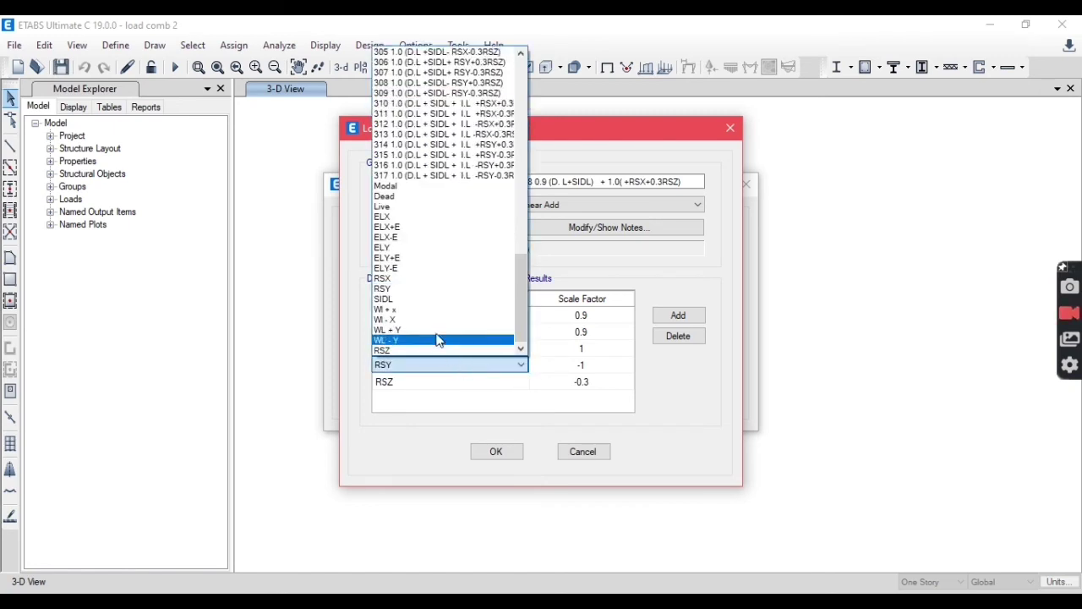
left_click(416, 279)
left_click(586, 367)
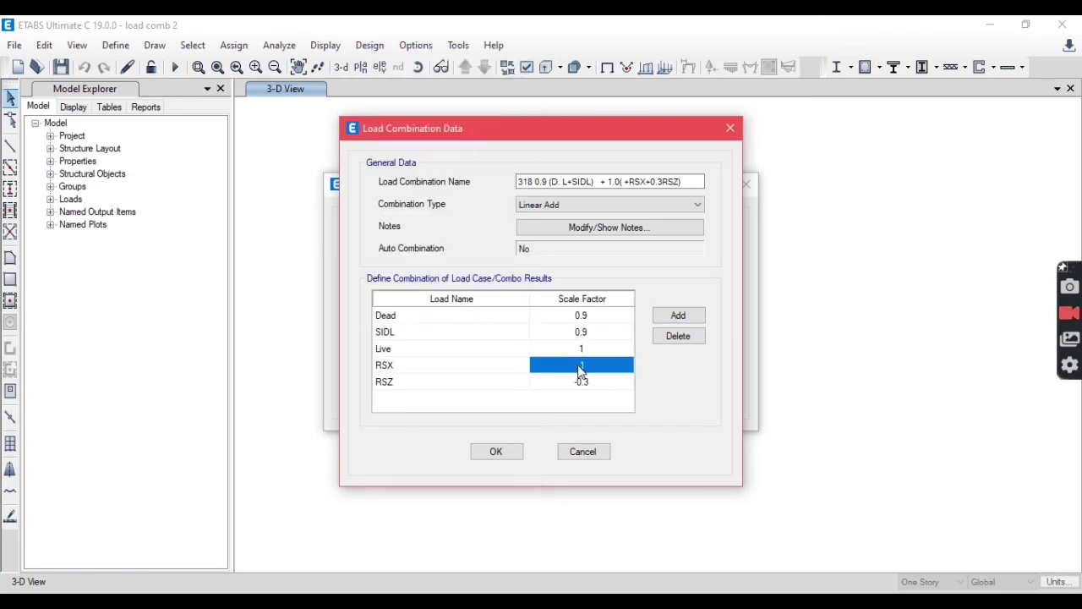
type("1")
left_click(600, 381)
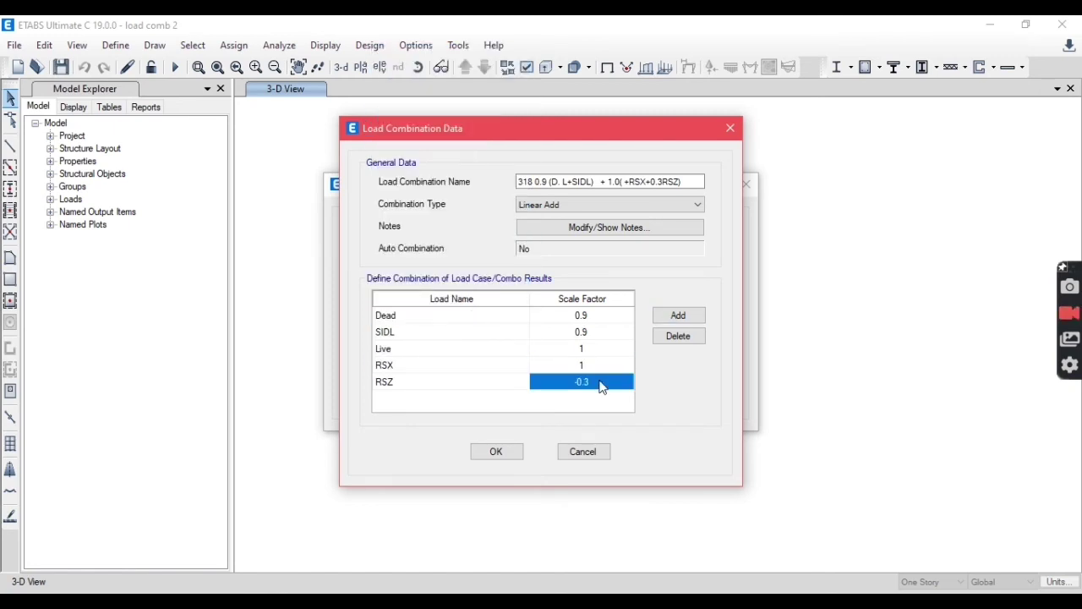
type("0")
left_click(497, 451)
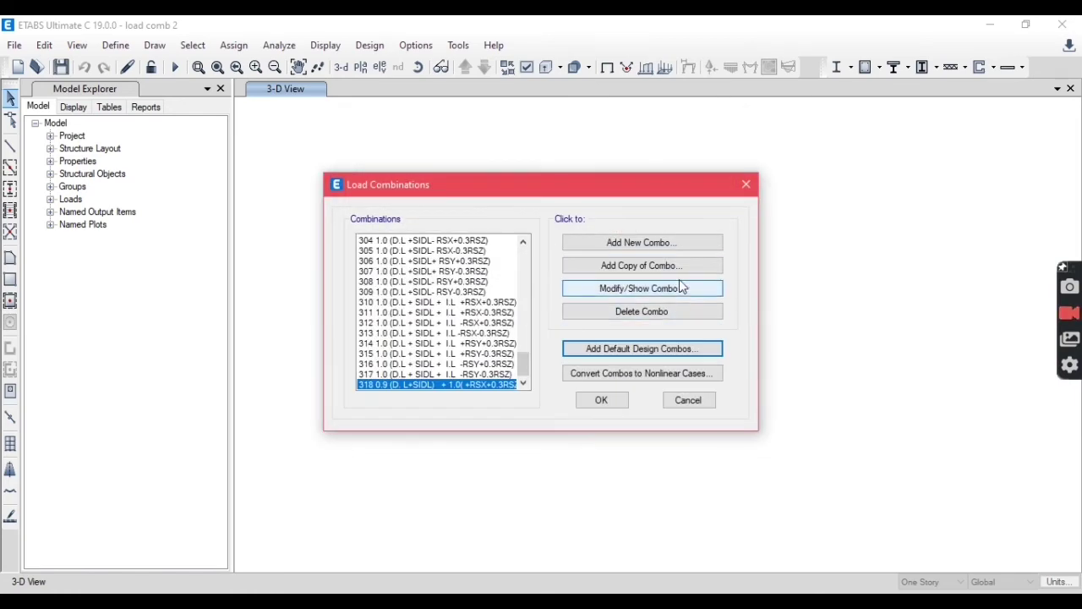
Step: Add a copy of combination 318 named "319 0.9 (D. L+SIDL) + 1.0( +RSX-0.3RSZ)" from the Excel expression, with an RSZ scale factor of -0.3
left_click(668, 263)
key("alt+Tab")
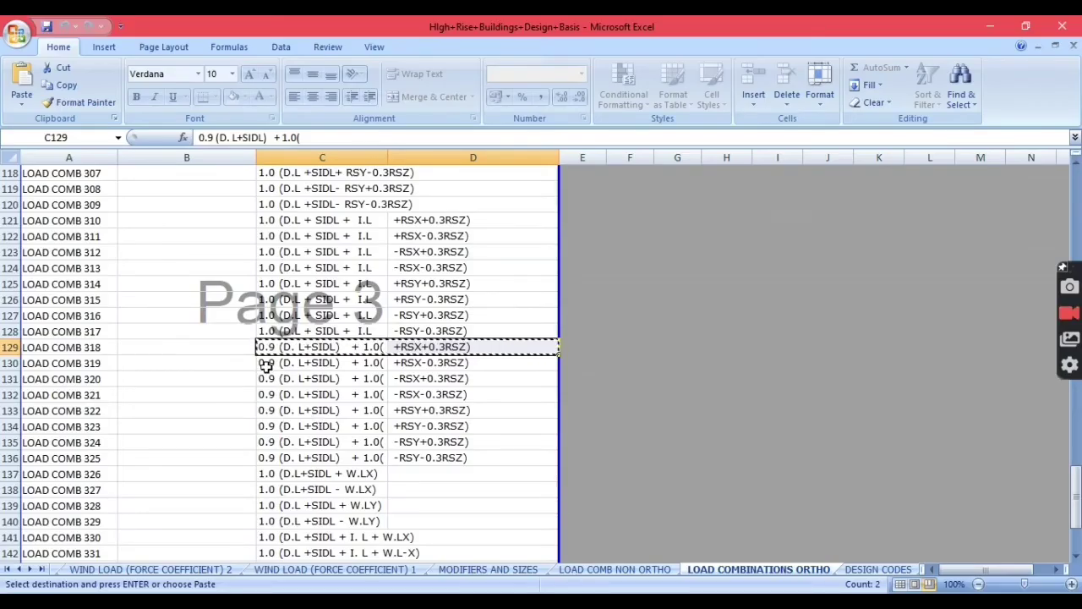
left_click_drag(267, 365, 450, 373)
key("ctrl+c")
key("alt+Tab")
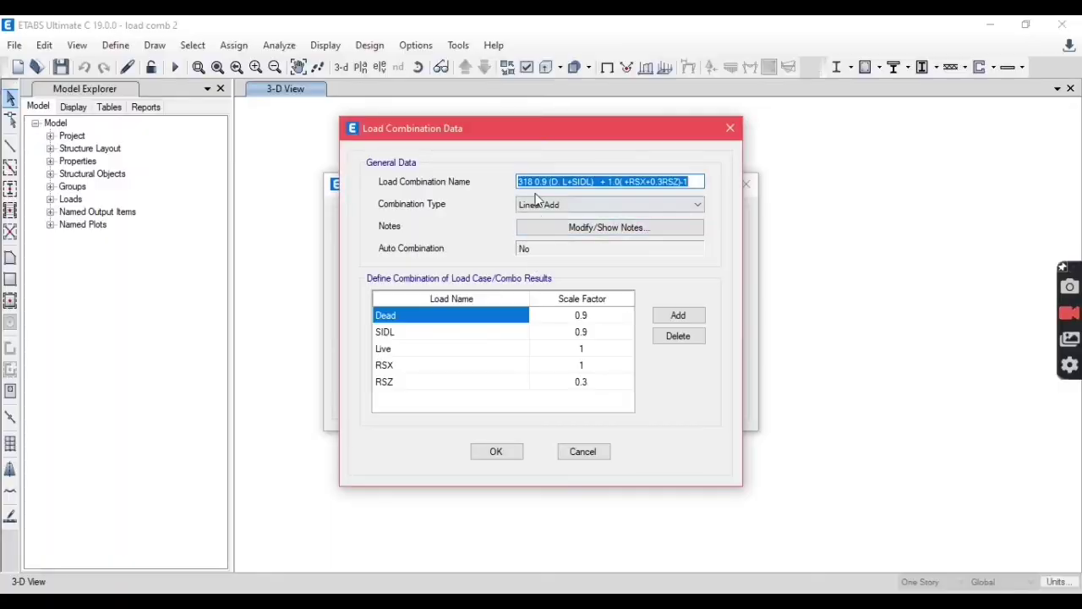
left_click_drag(522, 181, 700, 207)
type("319")
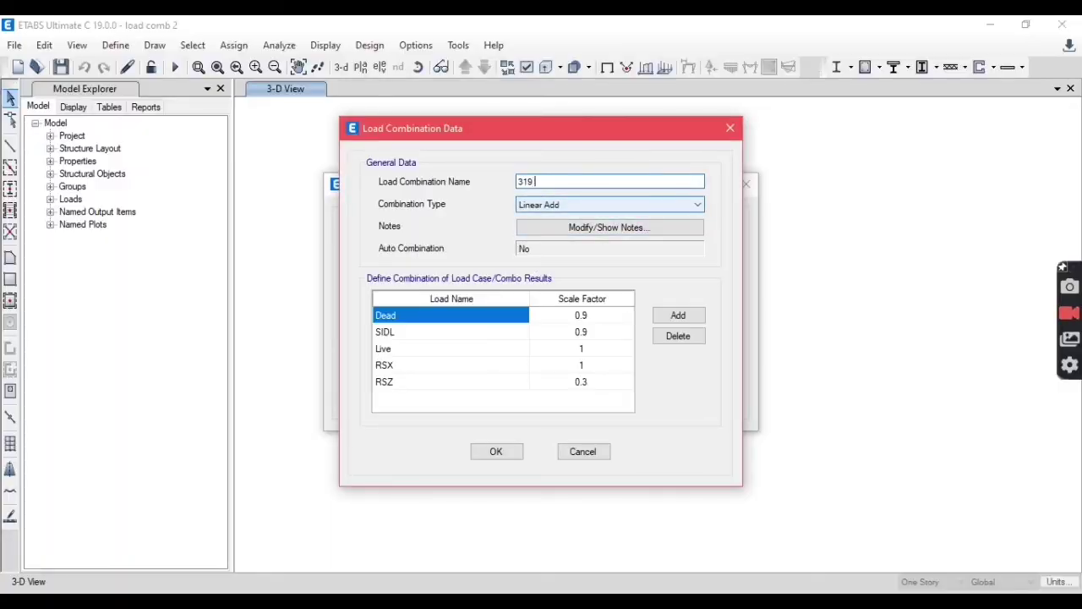
key("ctrl+v")
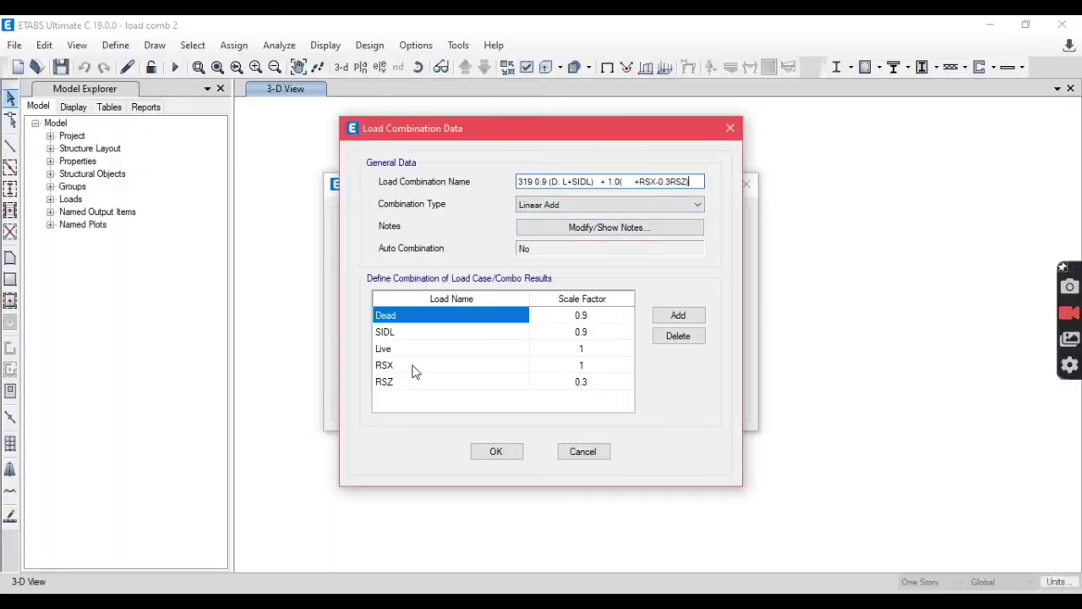
double_click(572, 383)
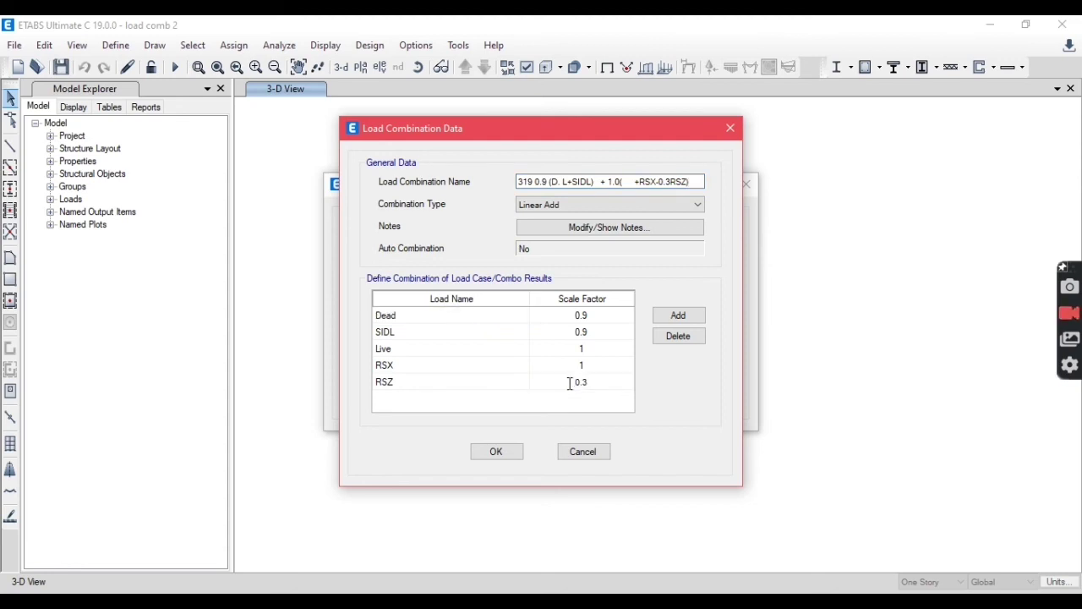
left_click(516, 449)
Step: Add a copy of combination 319 and name it "320 0.9 (D. L+SIDL) + 1.0( -RSX+0.3RSZ)" using the LOAD COMB 320 expression from Excel
left_click(660, 264)
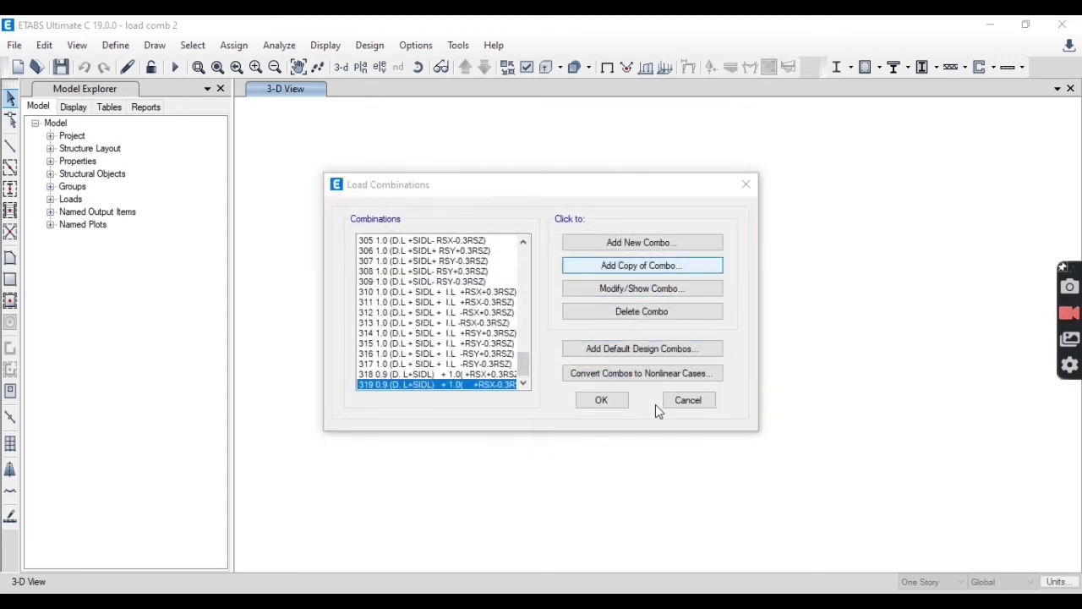
key("alt+Tab")
left_click_drag(292, 379, 440, 379)
key("ctrl+c")
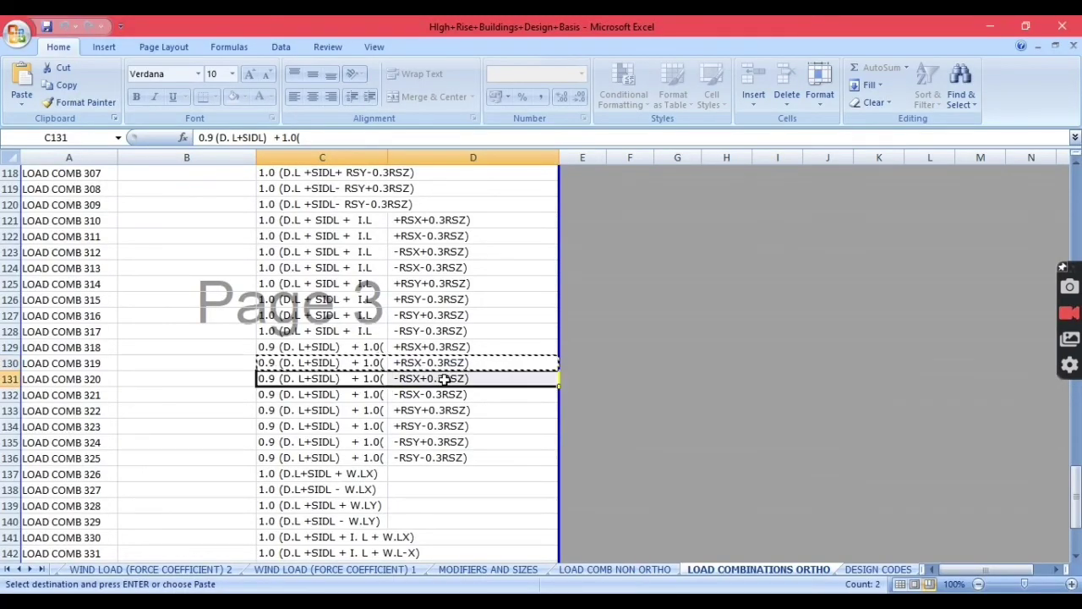
key("alt+Tab")
right_click(643, 602)
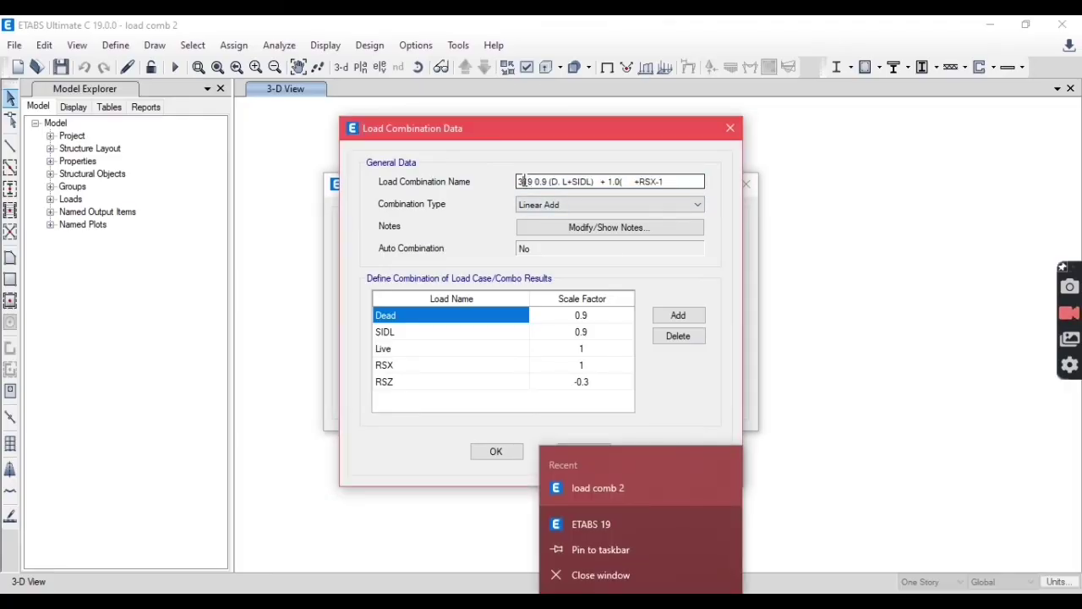
left_click_drag(523, 181, 677, 190)
type("20")
key("ctrl+v")
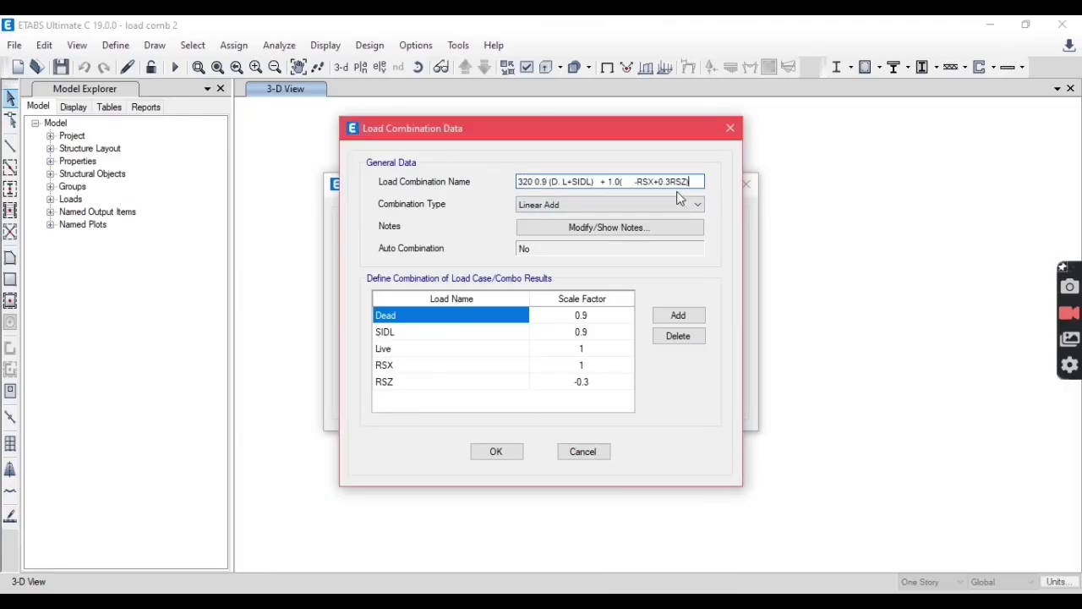
Step: Set the scale factors of combination 320 to -1 for RSX and 0.3 for RSZ, and save the combination
left_click(577, 369)
left_click(577, 367)
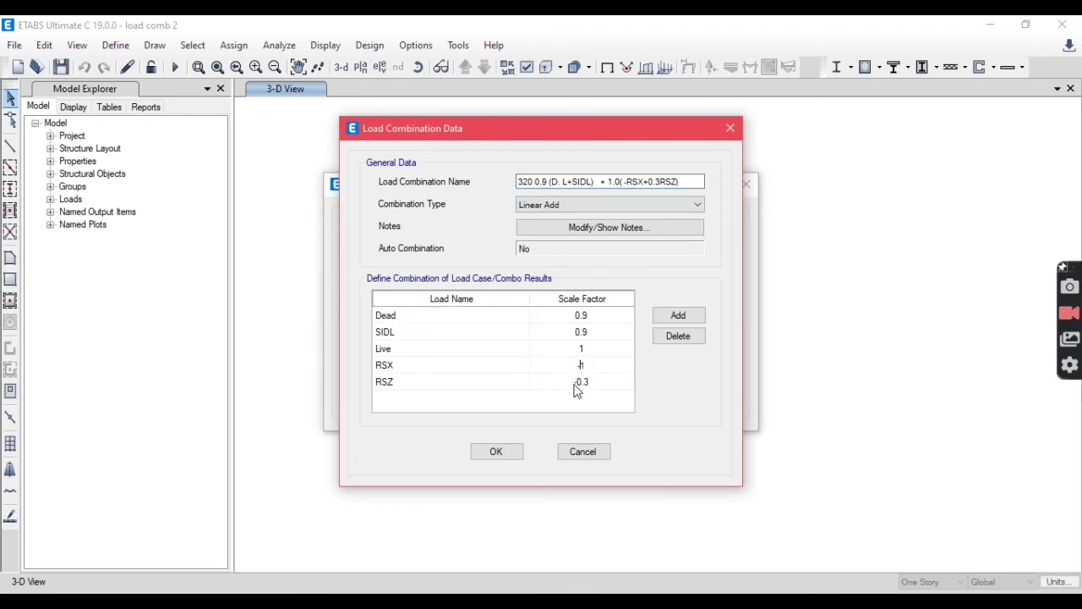
left_click(577, 386)
left_click(579, 383)
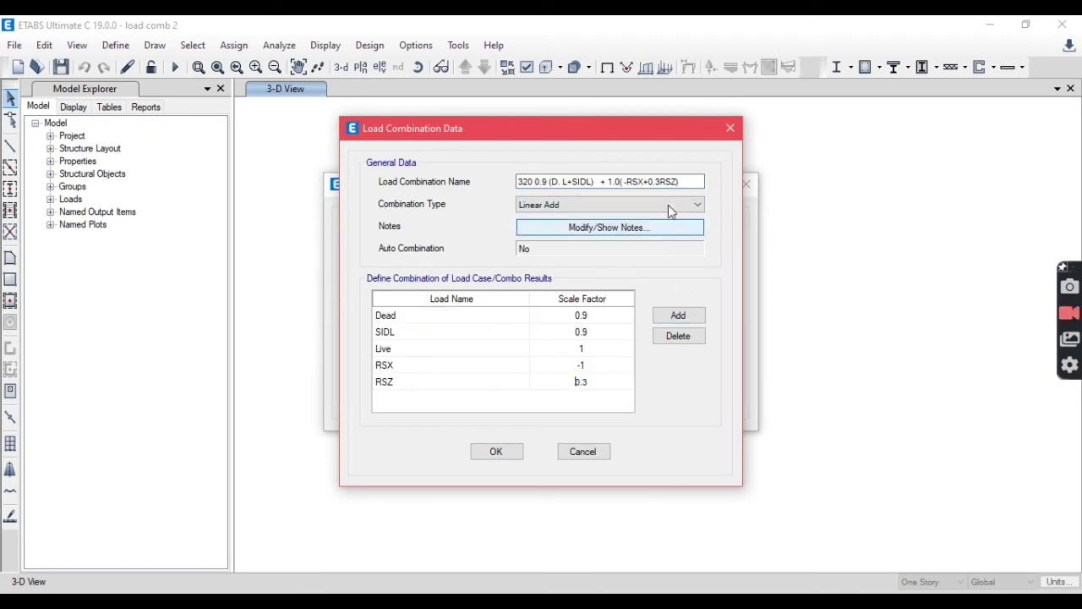
left_click(497, 451)
Step: Add a copy of combination 320 and name it "321 0.9 (D. L+SIDL) + 1.0( -RSX-0.3RSZ)" using the LOAD COMB 321 expression from Excel
left_click(665, 269)
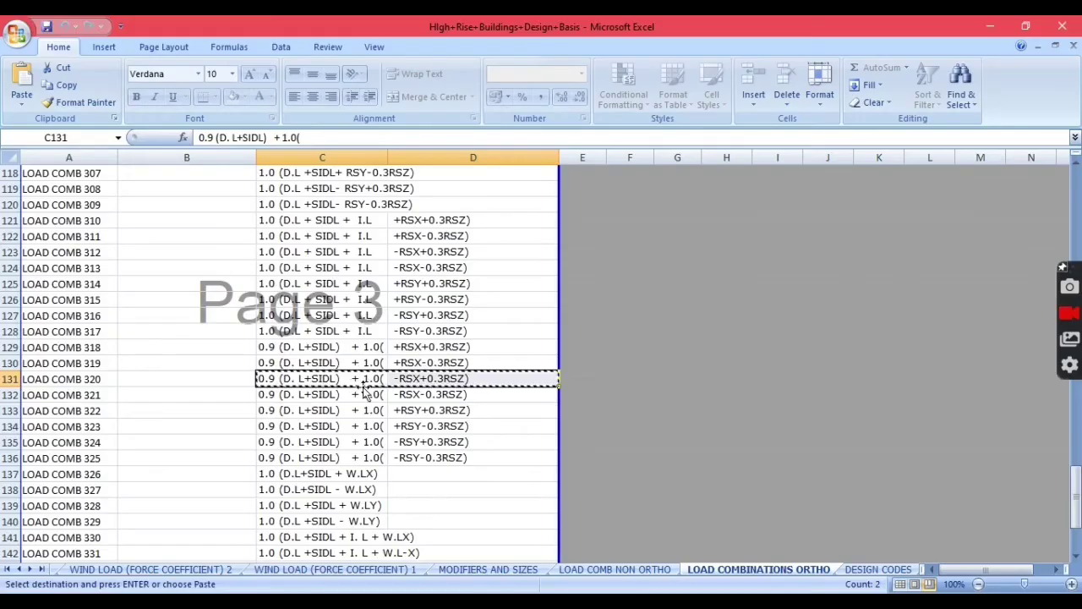
left_click_drag(321, 394, 425, 394)
key("ctrl+c")
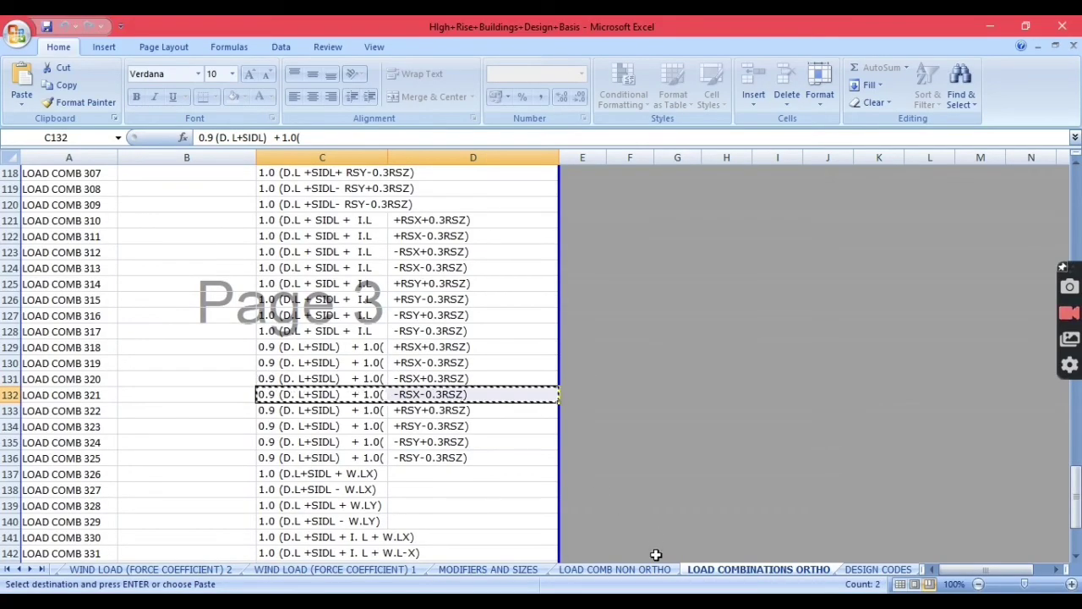
key("alt+Tab")
left_click(580, 181)
left_click_drag(531, 181, 657, 181)
key("BackSpace")
key("BackSpace")
type("1")
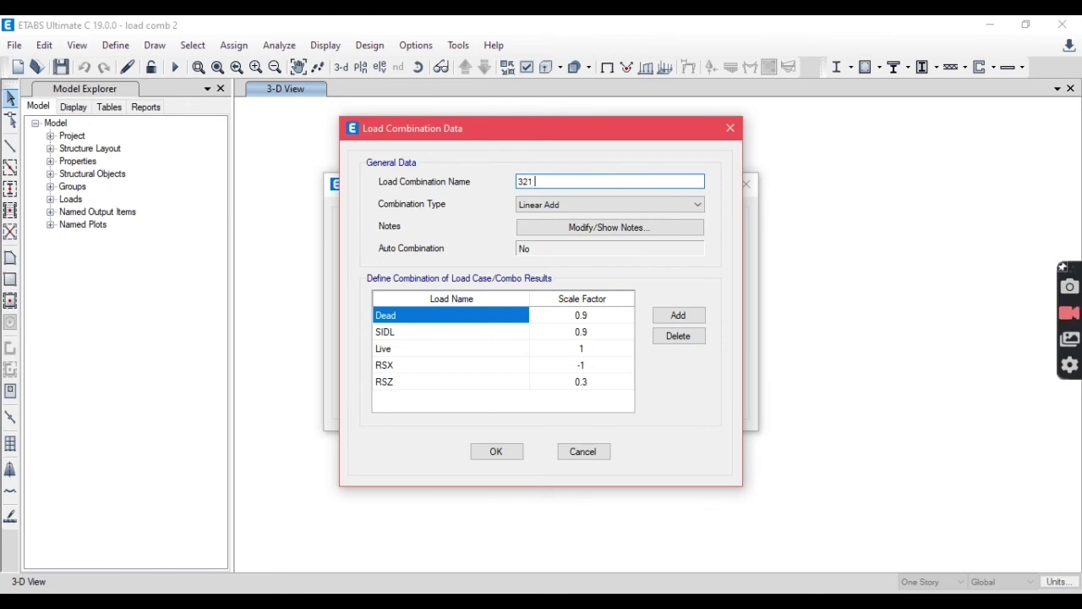
key("ctrl+v")
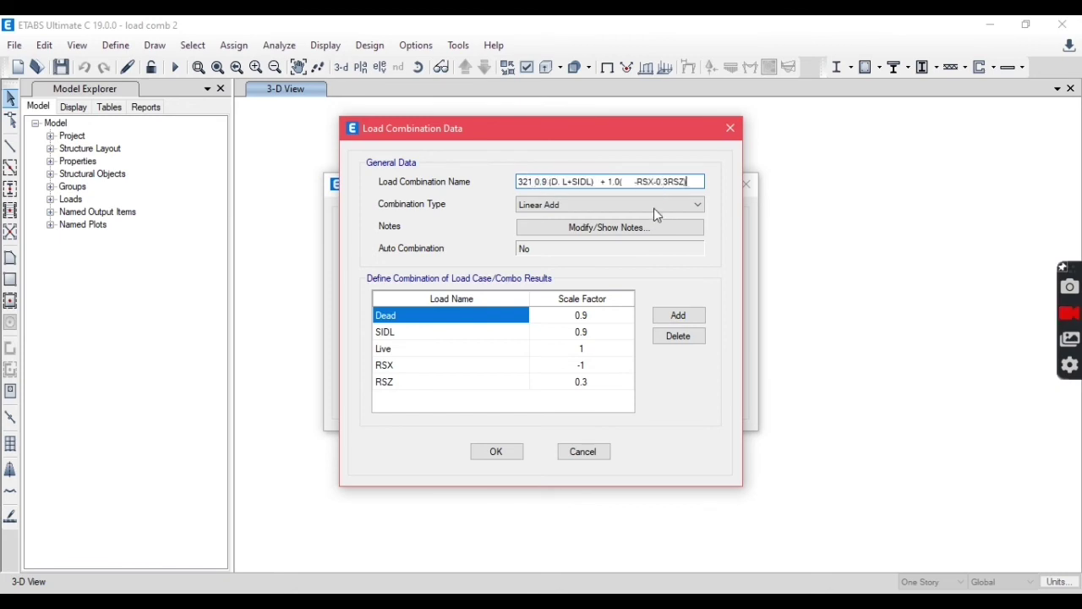
Step: Set the RSZ scale factor of combination 321 to -0.3, remove the extra spaces before -RSX in its name and save it
left_click(575, 384)
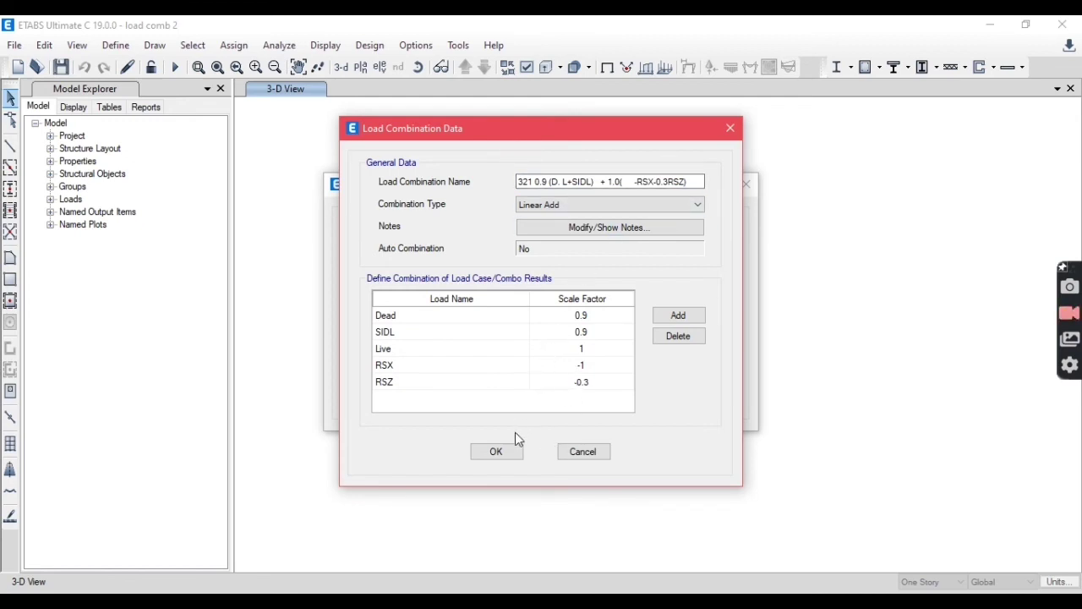
key("Return")
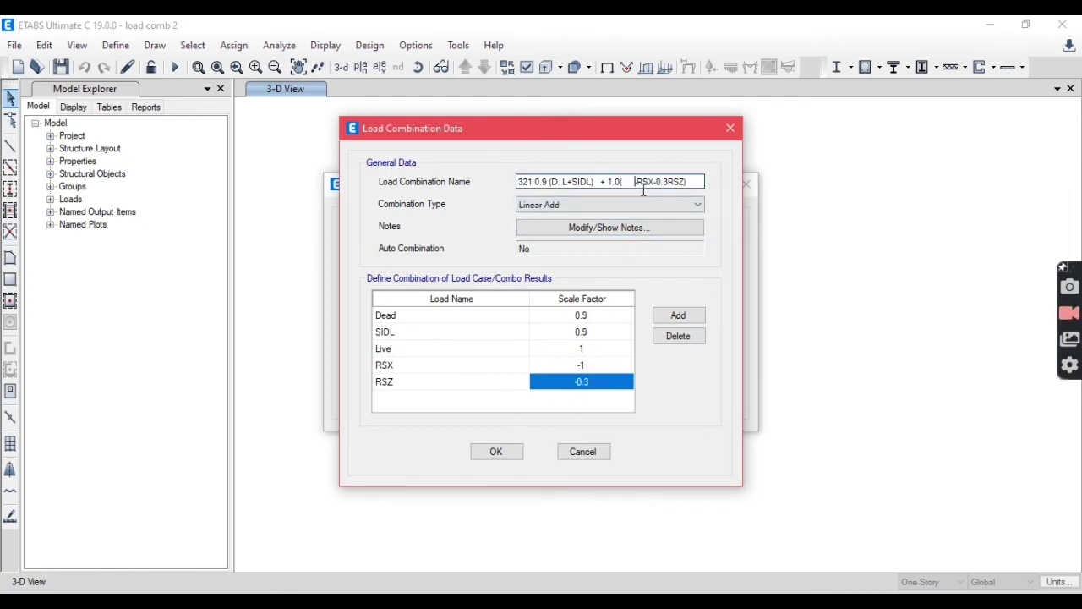
key("Delete")
key("Delete")
key("Delete")
key("Delete")
key("Delete")
key("Delete")
left_click(498, 451)
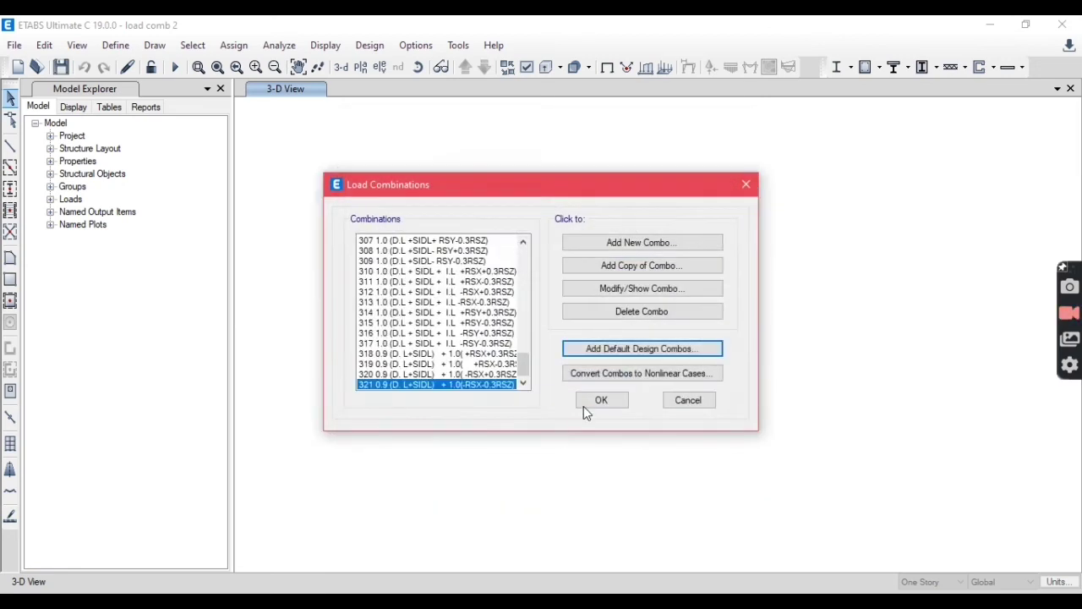
Step: Add a copy of combination 321 and name it "322 0.9 (D. L+SIDL) + 1.0( +RSY+0.3RSZ)" using the LOAD COMB 322 expression from Excel
left_click(665, 263)
key("alt+Tab")
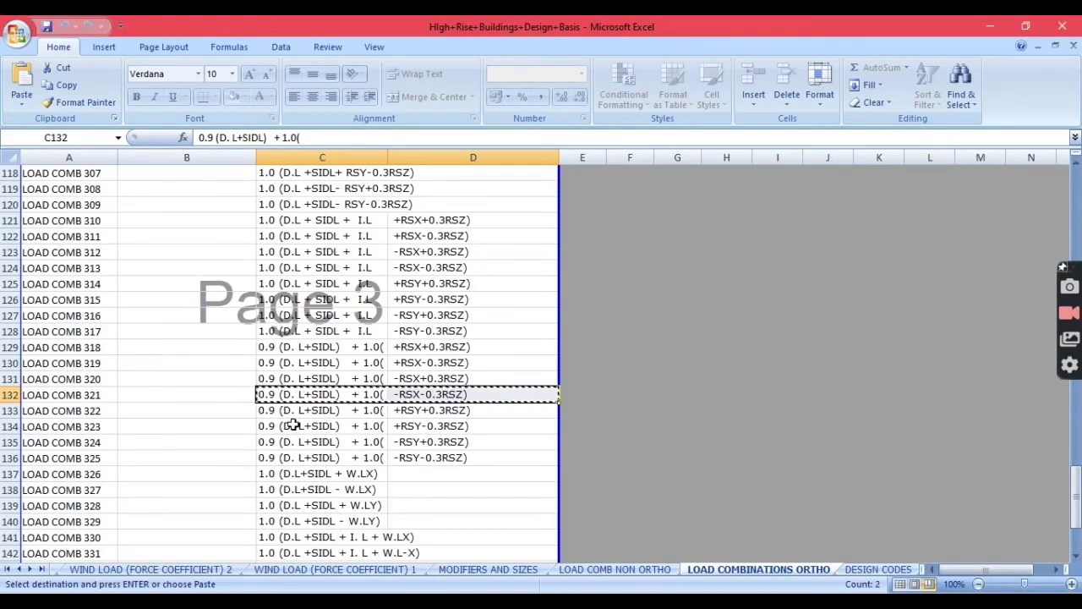
left_click_drag(269, 415, 420, 414)
key("ctrl+c")
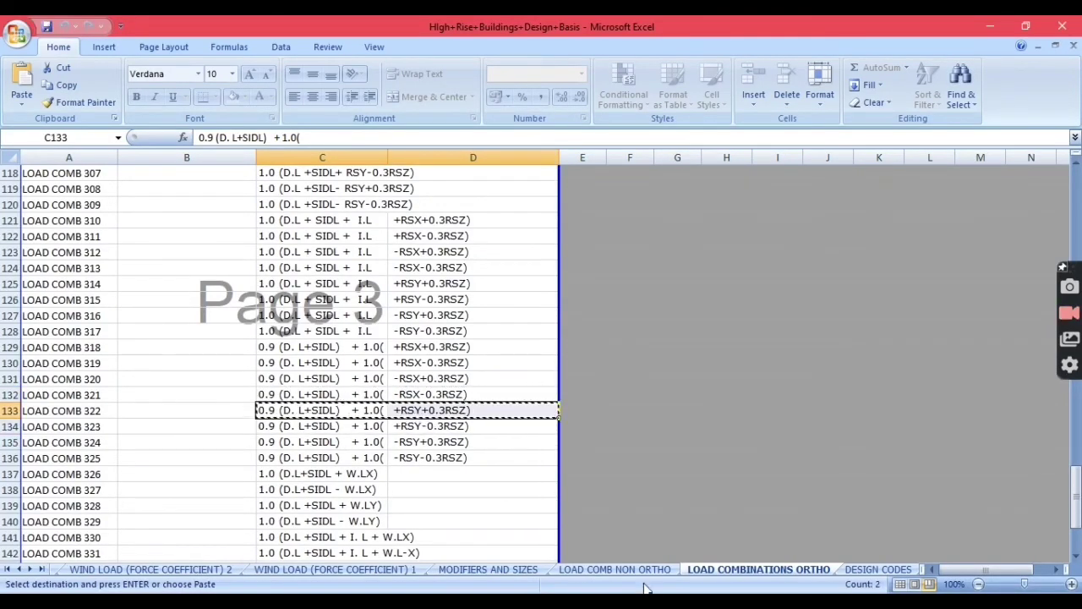
key("alt+Tab")
left_click(533, 182)
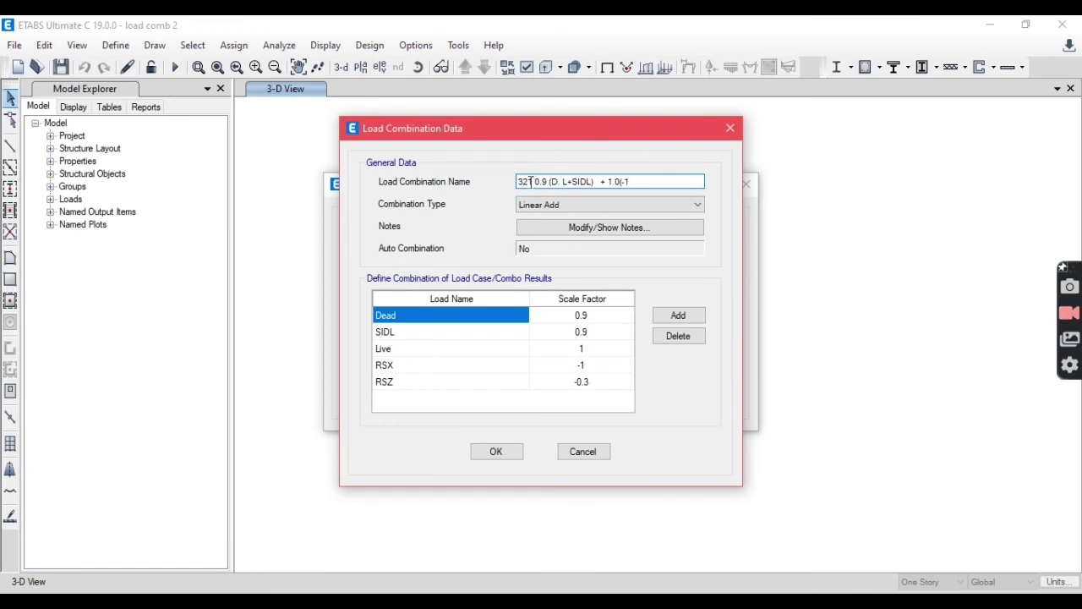
left_click_drag(531, 182, 668, 210)
type("22")
key("ctrl+v")
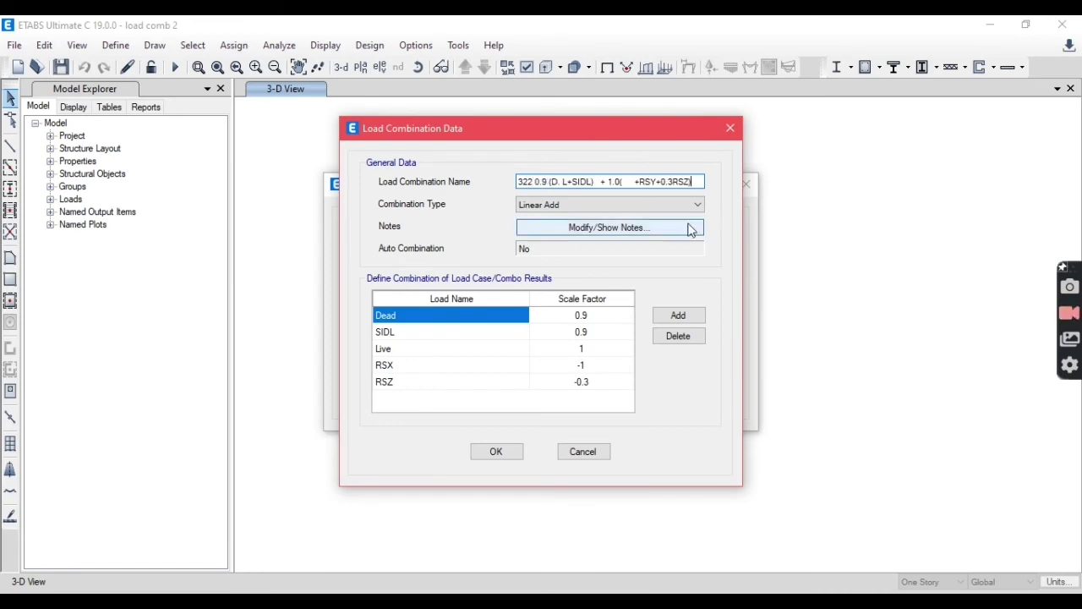
Step: Replace RSX with RSY at scale factor 1 in combination 322, set RSZ to 0.3 and save the combination
left_click(428, 367)
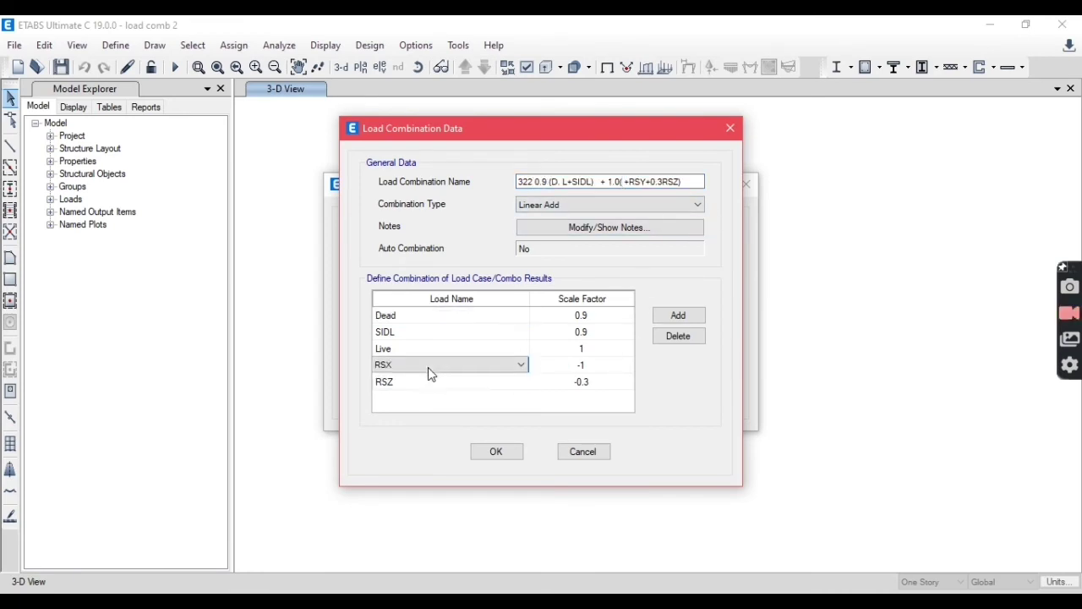
left_click(428, 367)
left_click(405, 282)
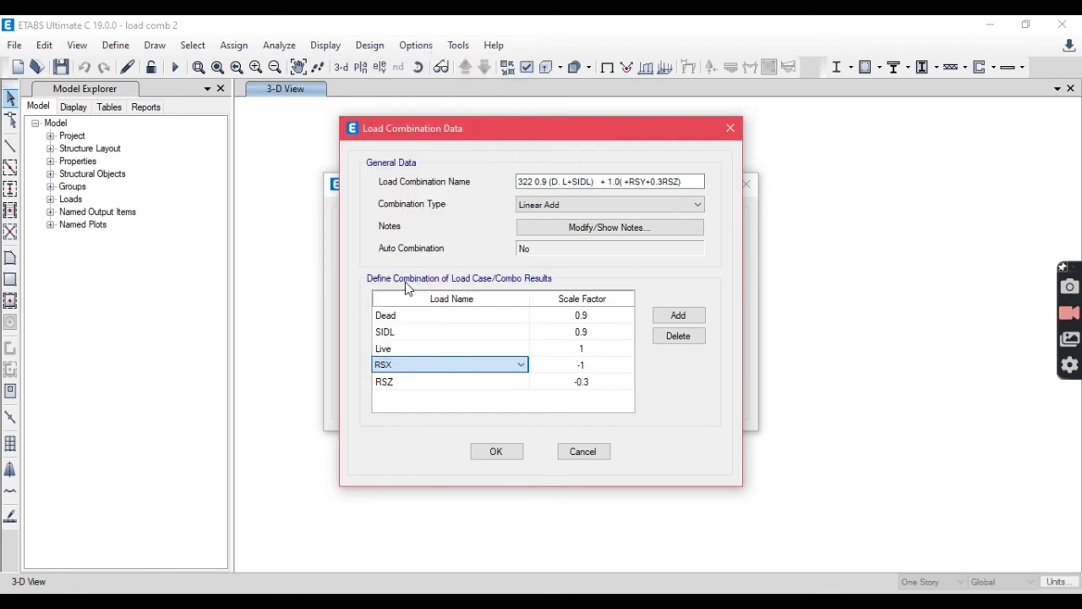
left_click(408, 361)
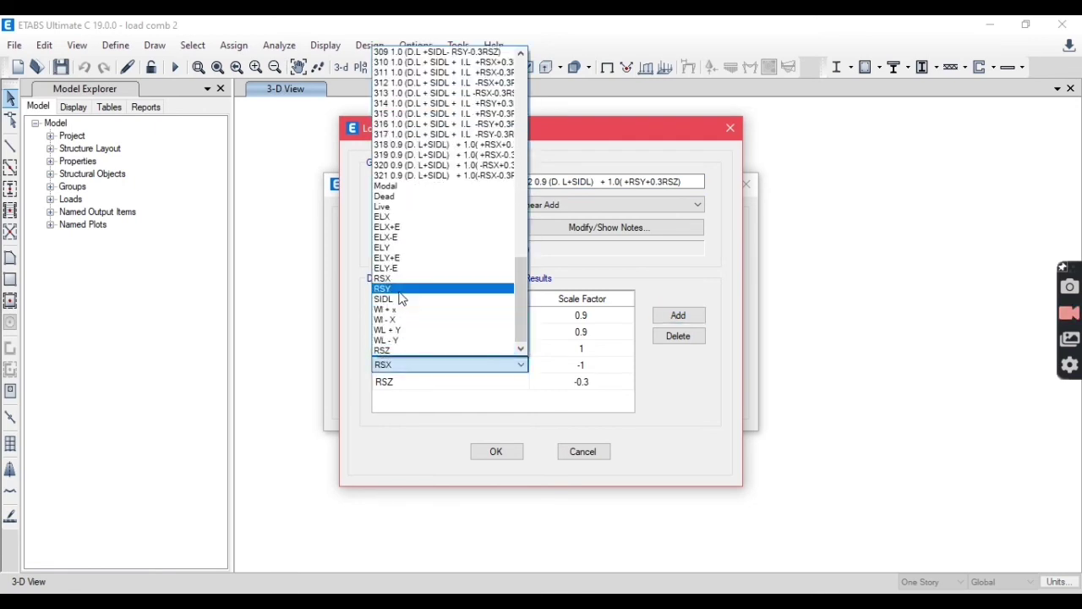
left_click(405, 291)
left_click(585, 370)
left_click(583, 365)
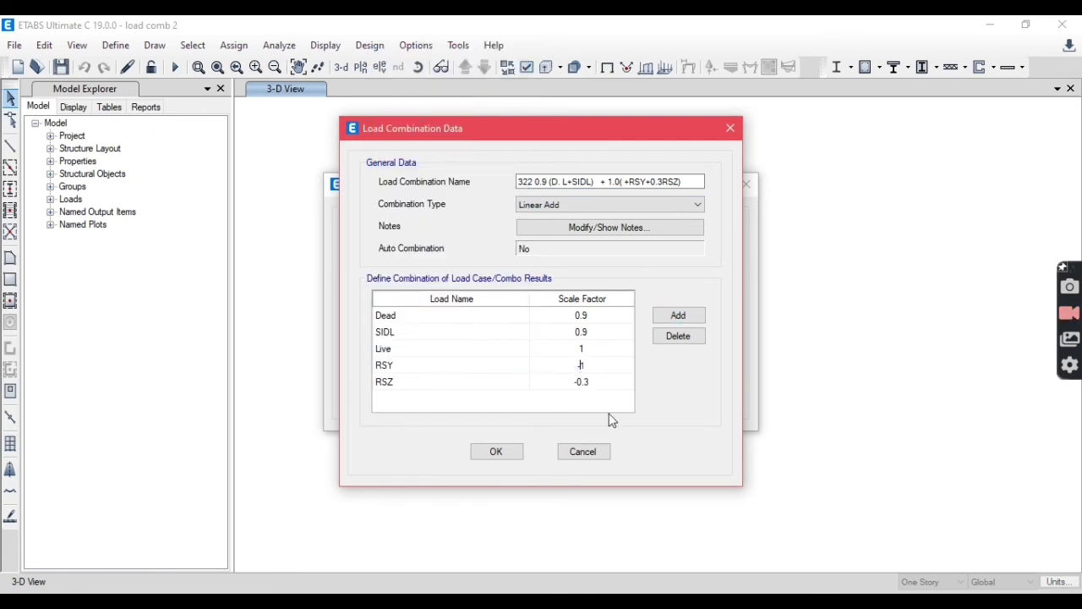
left_click(581, 382)
left_click(580, 379)
left_click(496, 451)
Step: Add a copy of combination 322 and name it "323 0.9 (D. L+SIDL) + 1.0( +RSY-0.3RSZ)" using the LOAD COMB 323 expression from Excel
left_click(646, 269)
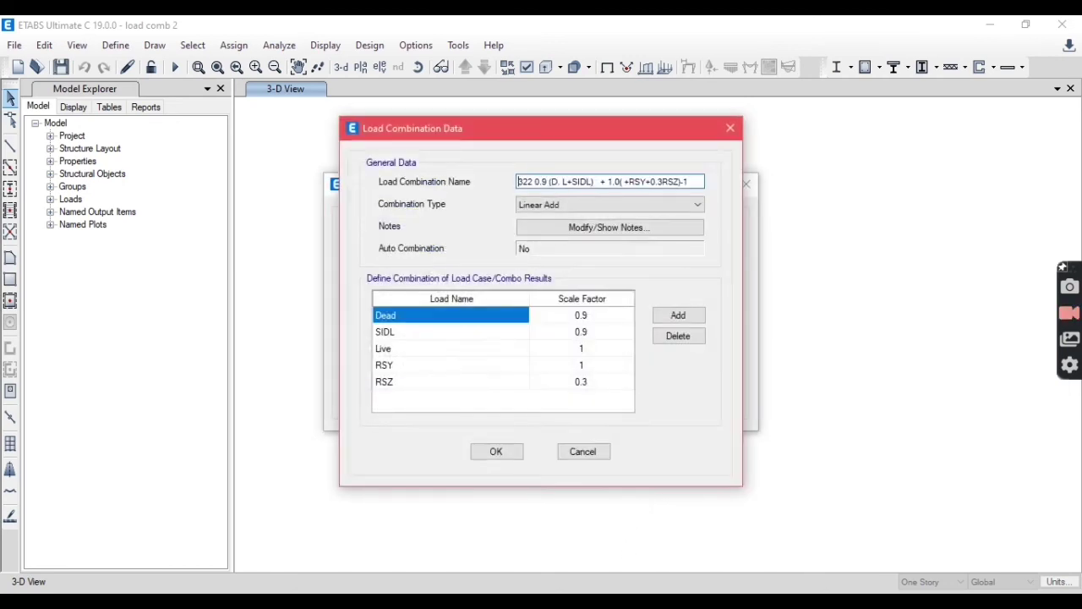
key("alt+Tab")
left_click_drag(275, 433, 423, 426)
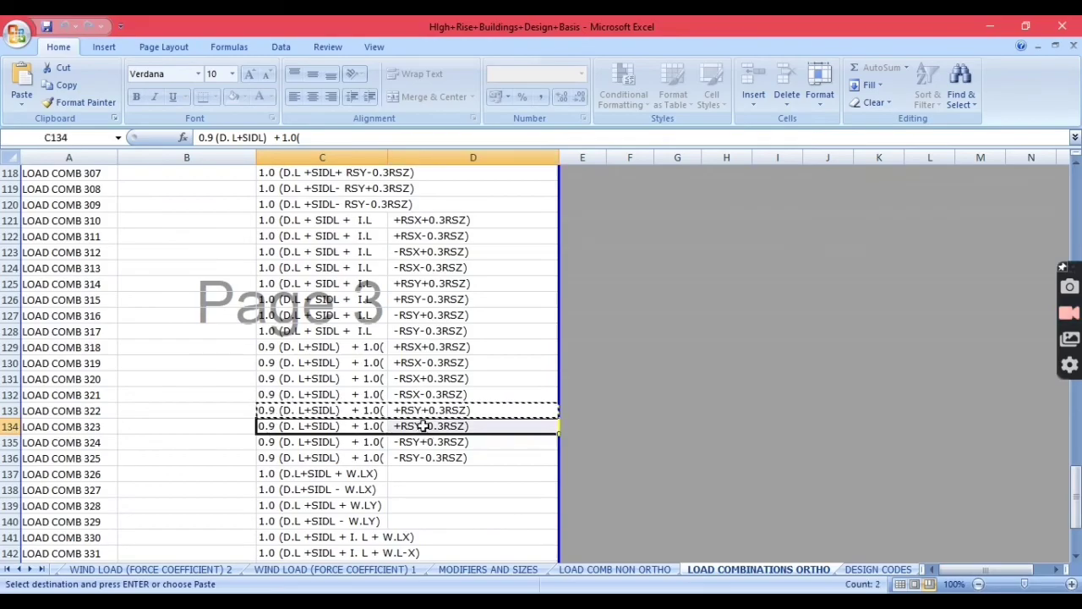
key("ctrl+c")
key("alt+Tab")
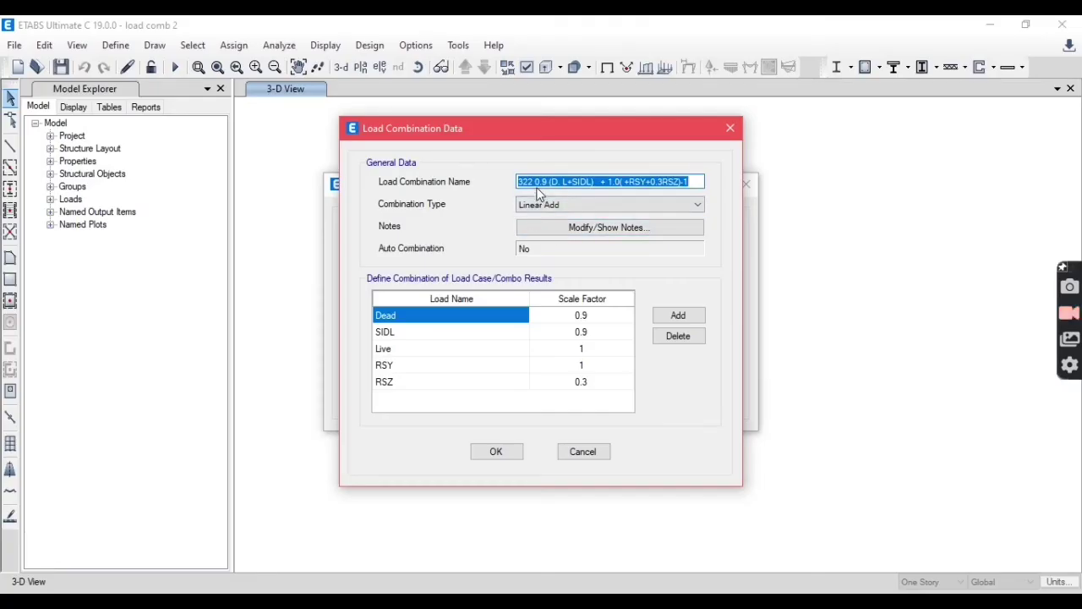
left_click(538, 194)
key("ctrl+a")
key("ctrl+v")
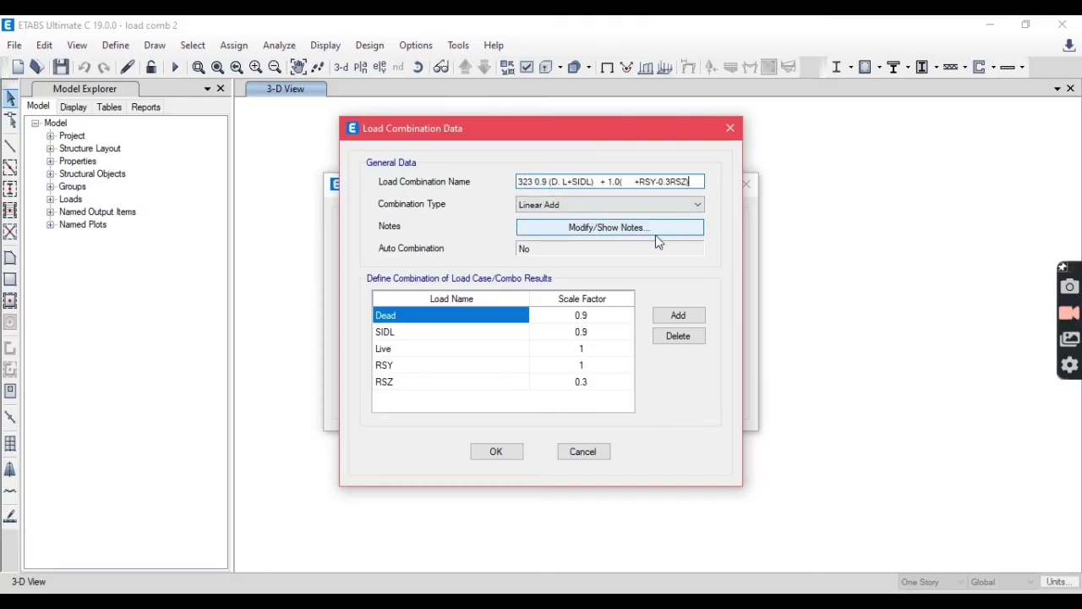
Step: Set the RSZ scale factor of combination 323 to -0.3 and save the combination
left_click(579, 383)
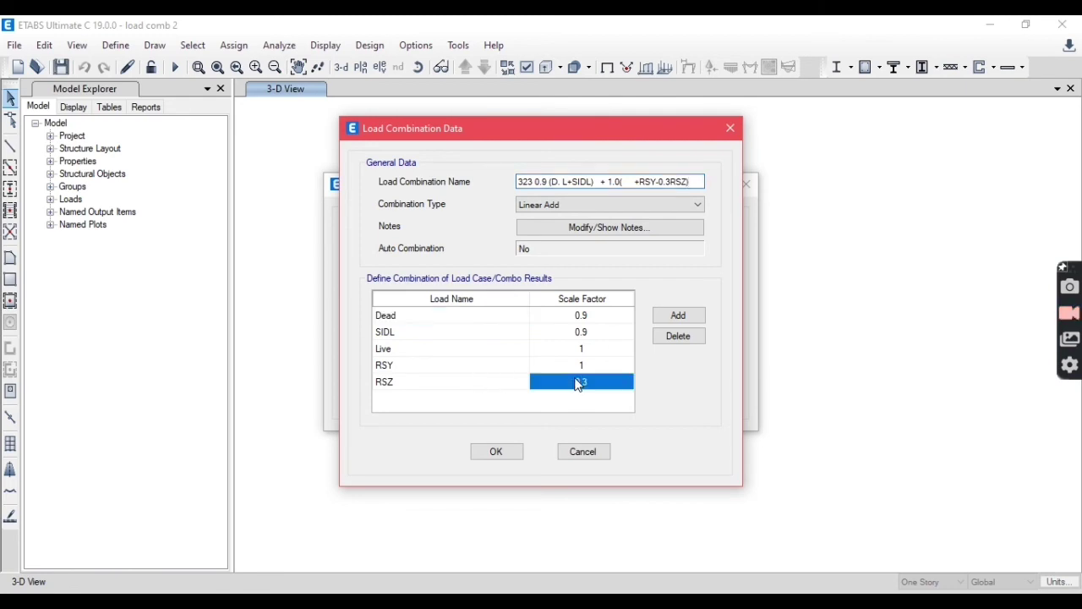
left_click(568, 380)
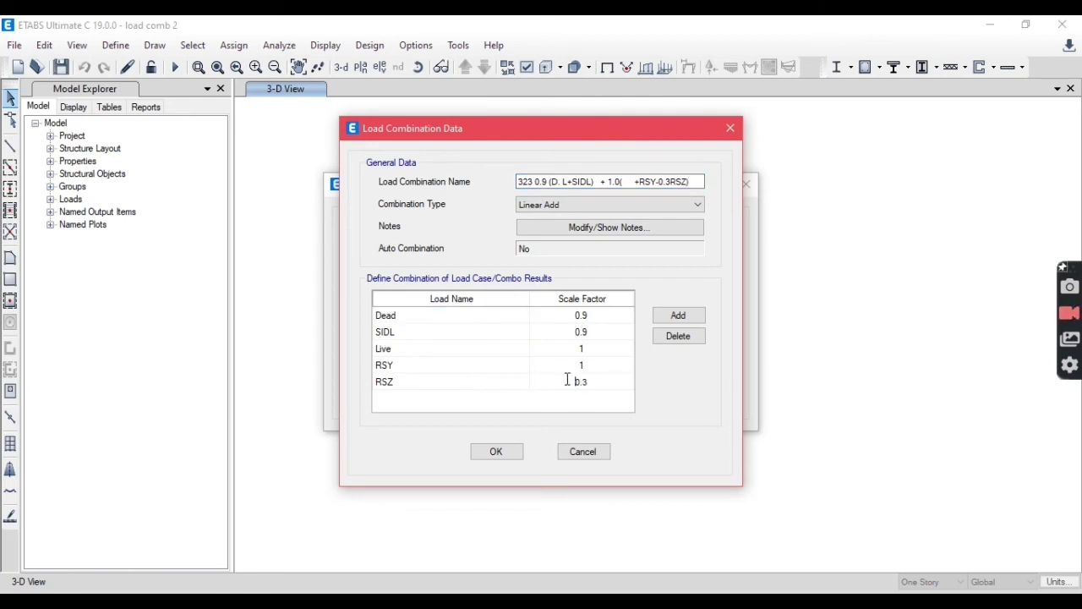
left_click(496, 452)
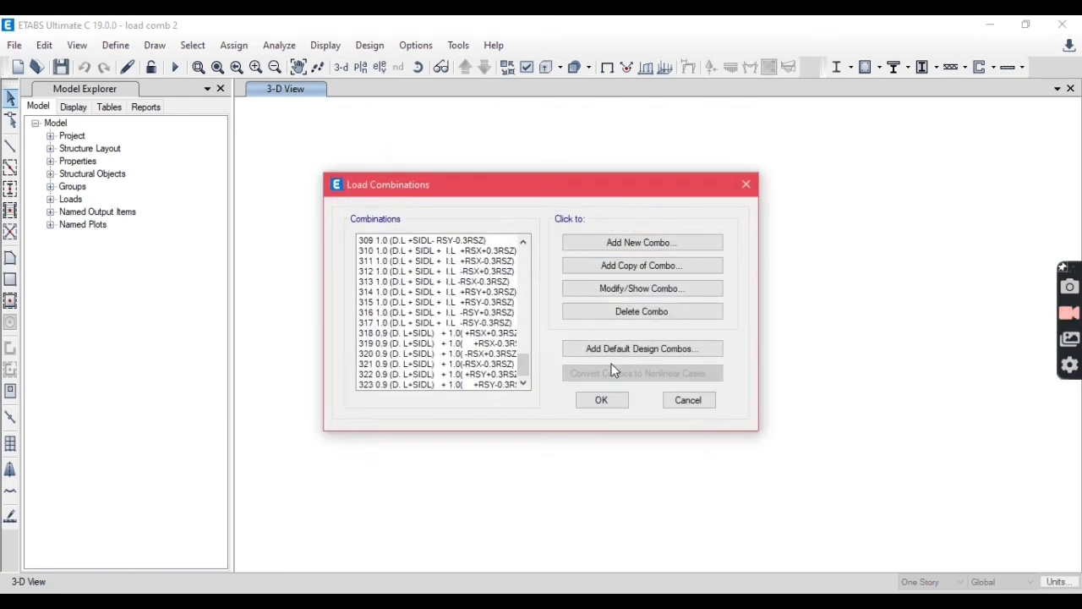
Step: Add a copy of combination 323 and name it "324 0.9 (D. L+SIDL) + 1.0( -RSY+0.3RSZ)" using the LOAD COMB 324 expression from Excel
left_click(659, 267)
left_click(640, 589)
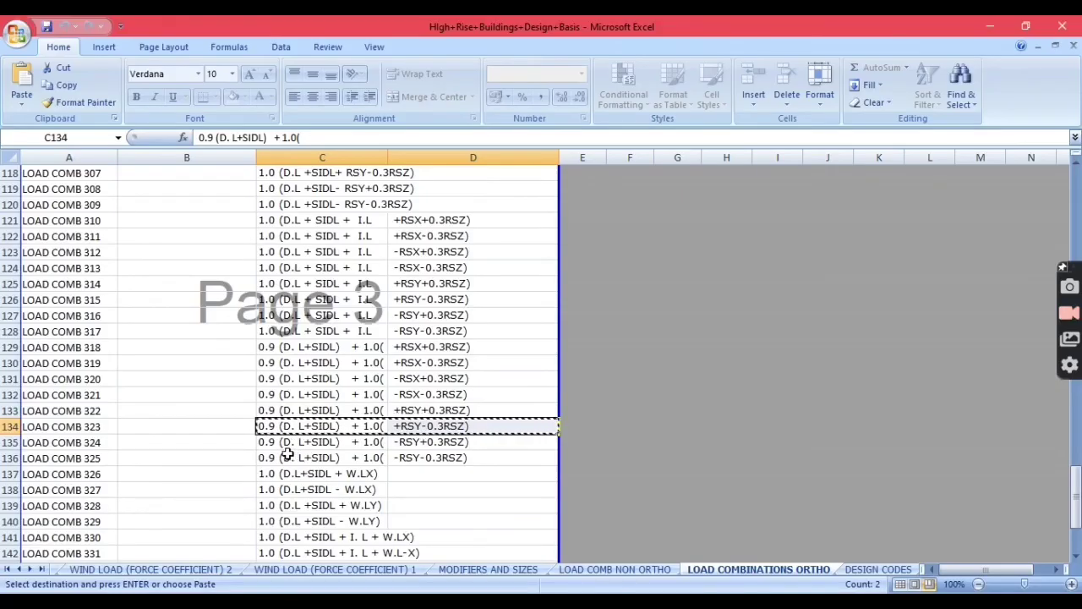
left_click_drag(286, 443, 407, 440)
key("ctrl+c")
left_click(640, 590)
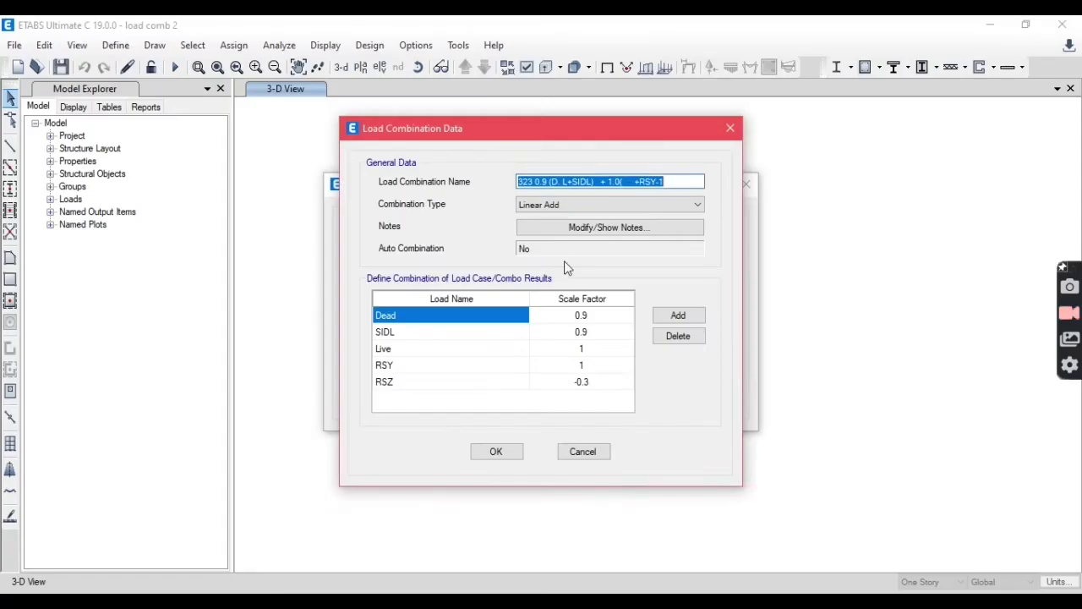
right_click(640, 589)
left_click(526, 181)
type("324")
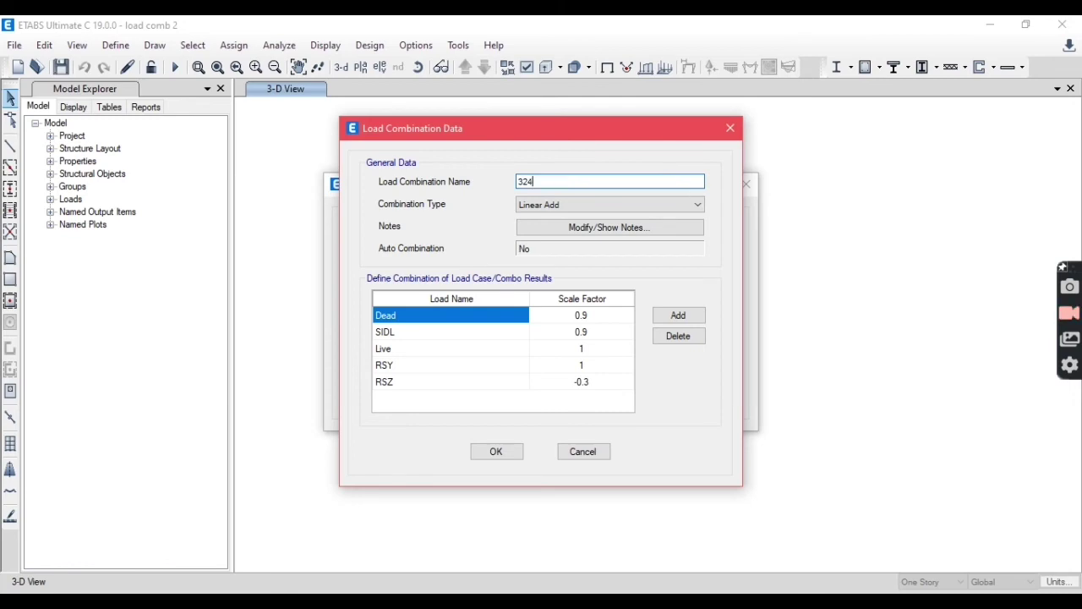
key("ctrl+v")
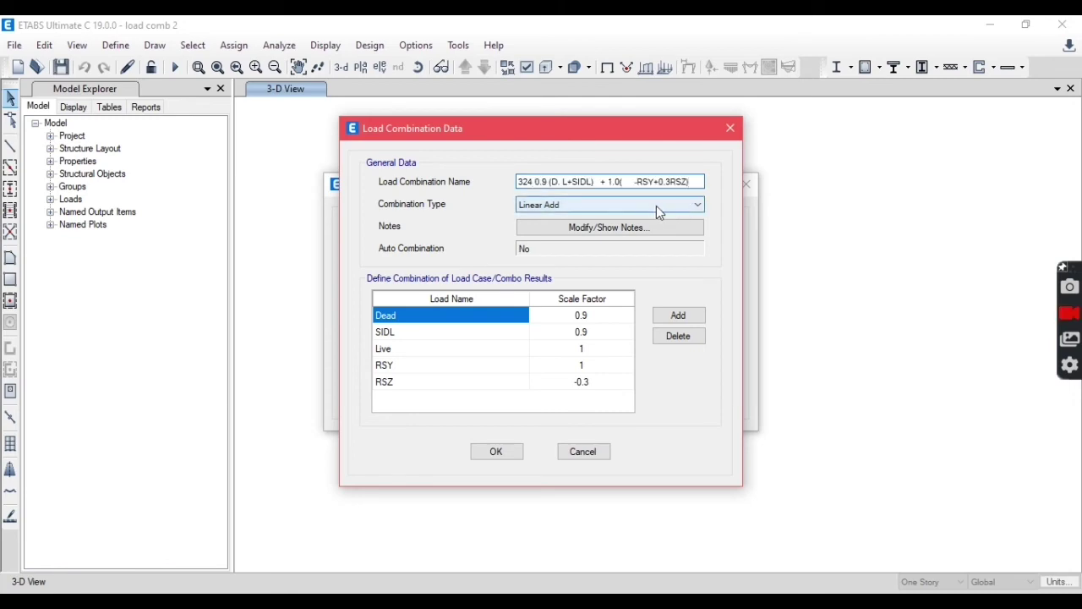
Step: Set the scale factors of combination 324 to -1 for RSY and 0.3 for RSZ, and save it
left_click(584, 372)
left_click(574, 367)
type("-")
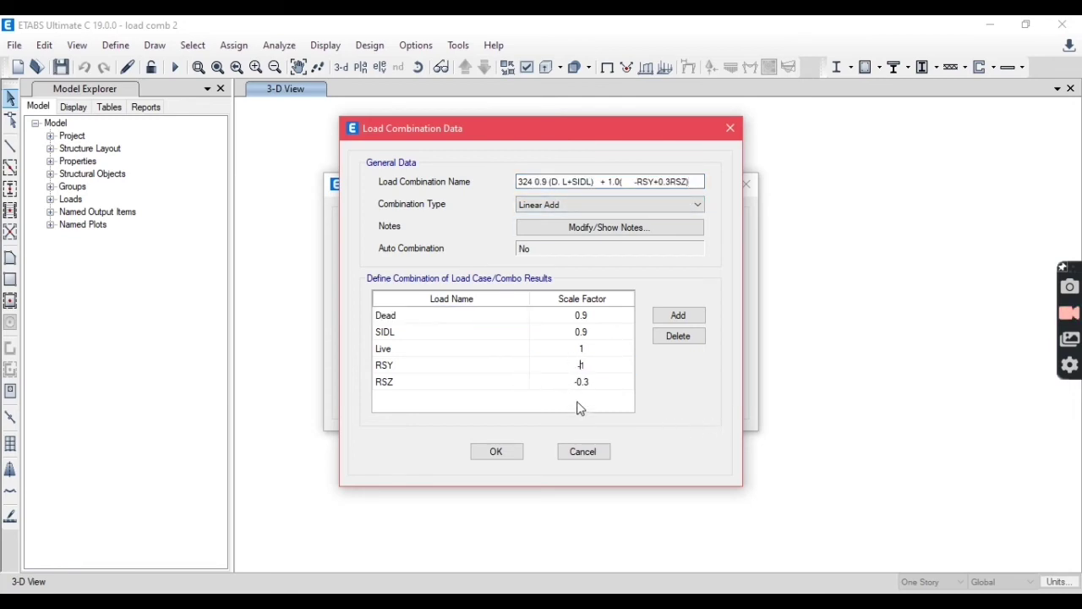
left_click(581, 387)
left_click(497, 450)
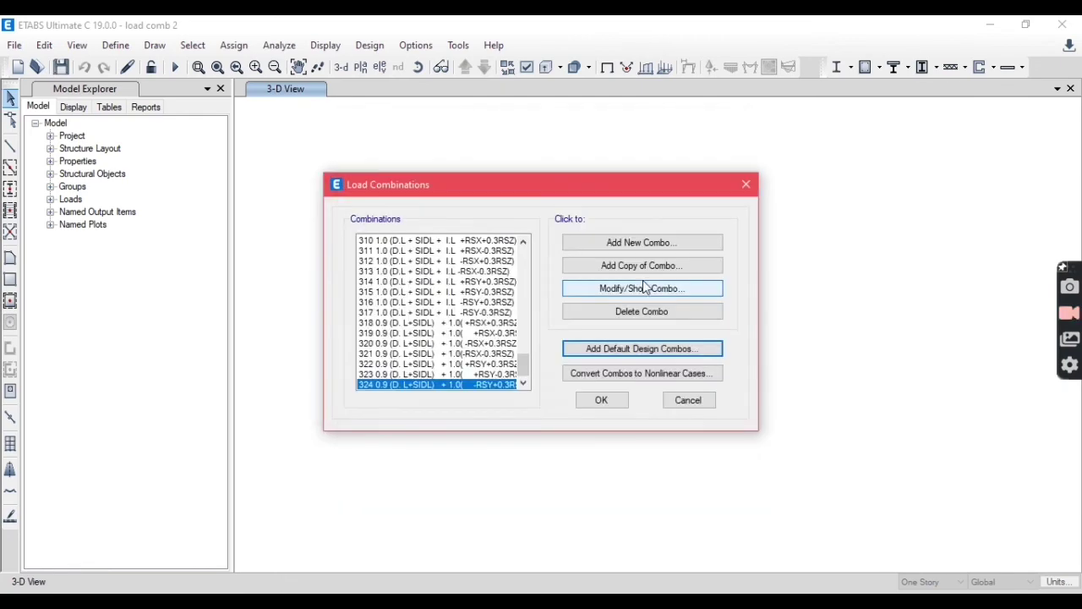
Step: Save a copy of combination 324 as "325 0.9 (D. L+SIDL) + 1.0( -RSY-0.3RSZ)", using Excel's LOAD COMB 325 expression, with RSZ at -0.3
left_click(646, 269)
key("alt+Tab")
left_click(334, 457)
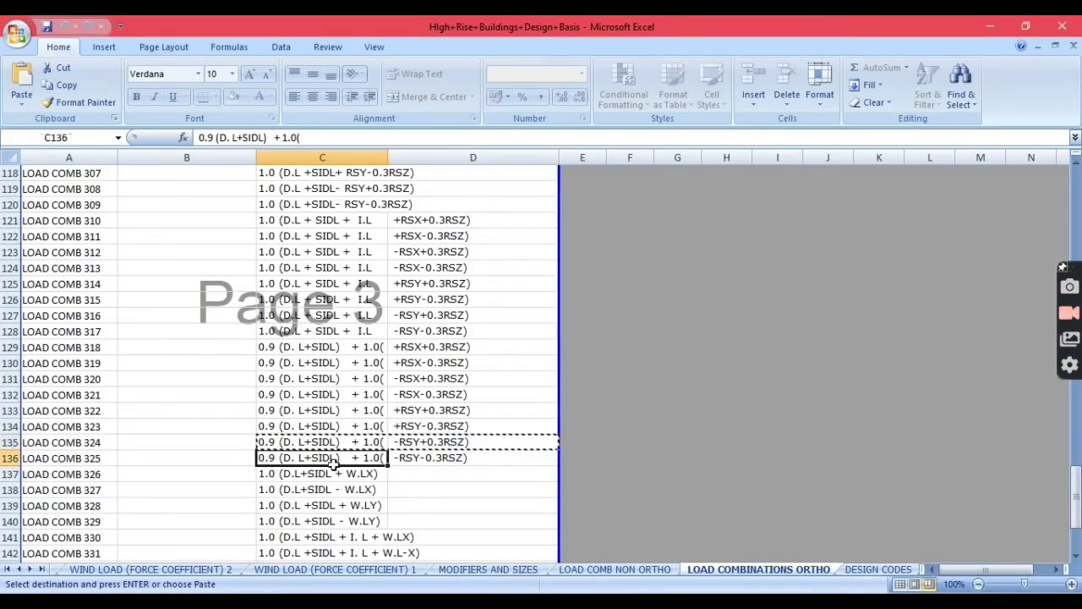
left_click_drag(334, 463, 412, 463)
key("ctrl+c")
key("alt+Tab")
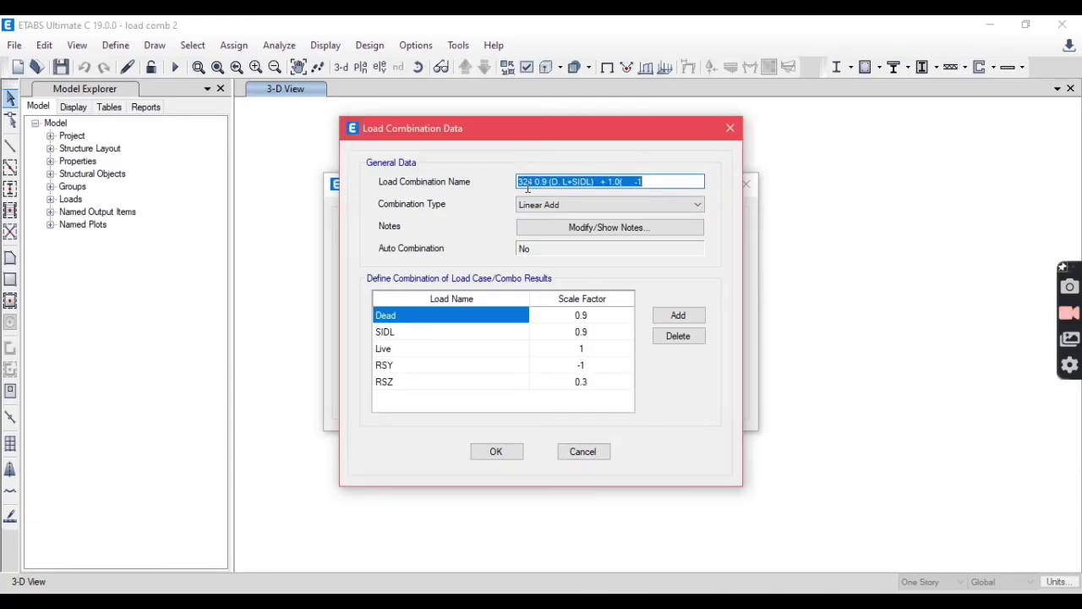
left_click_drag(528, 188, 665, 186)
type("5")
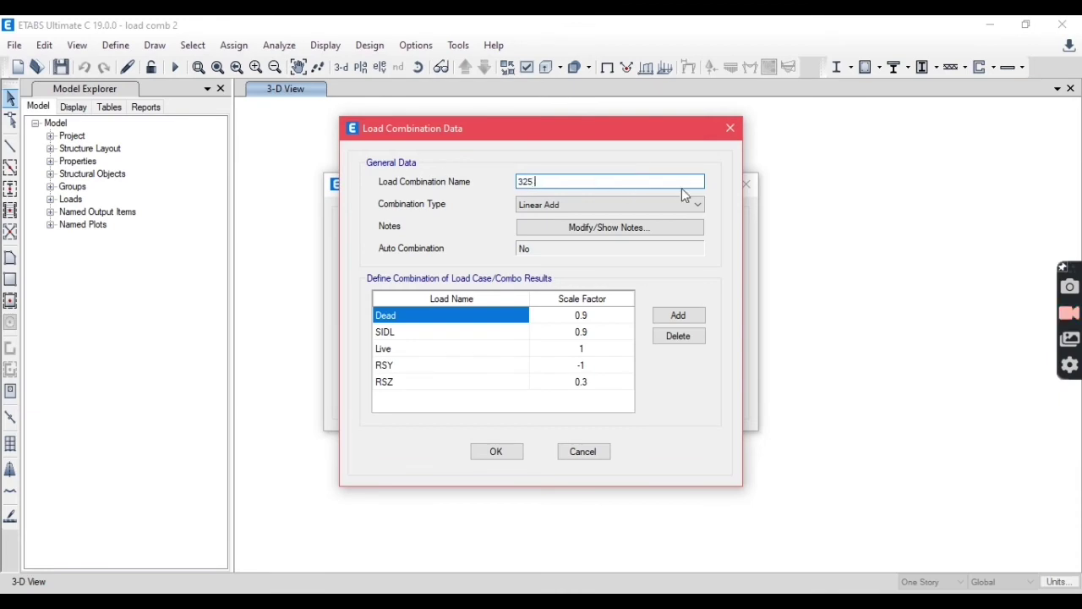
key("ctrl+v")
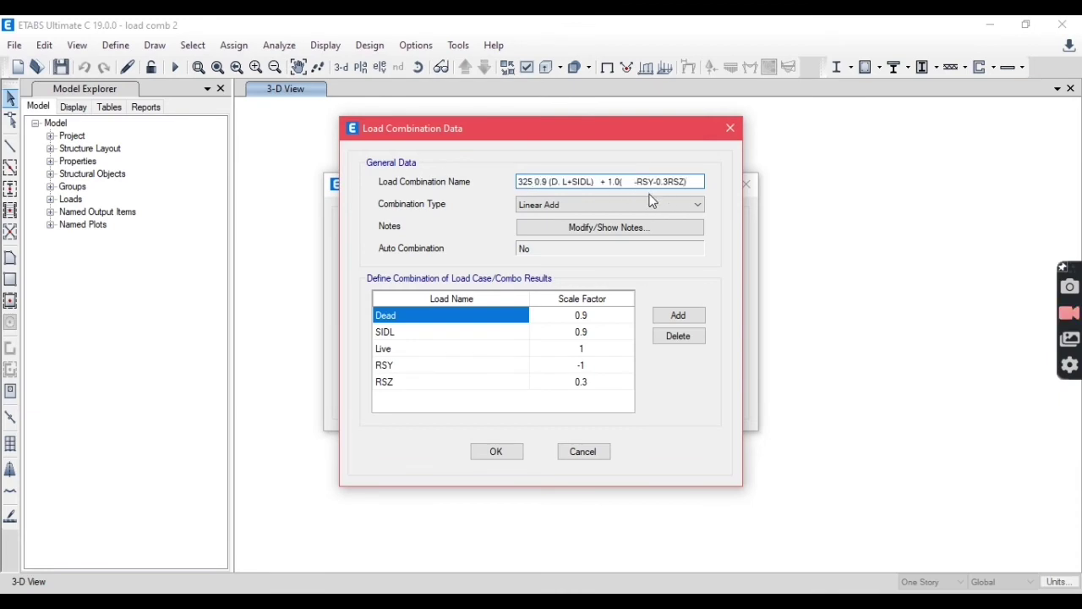
left_click(575, 384)
left_click(496, 451)
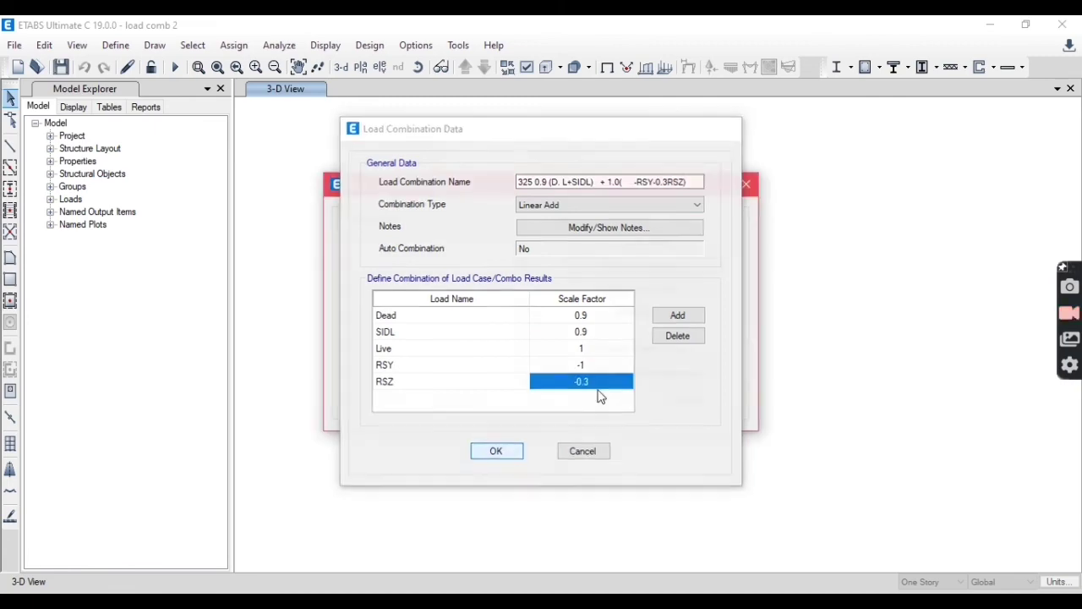
Step: Add a copy of combination 325 and name it "326 1.0 (D.L+SIDL + W.LX)" using the LOAD COMB 326 expression from Excel
mouse_move(631, 505)
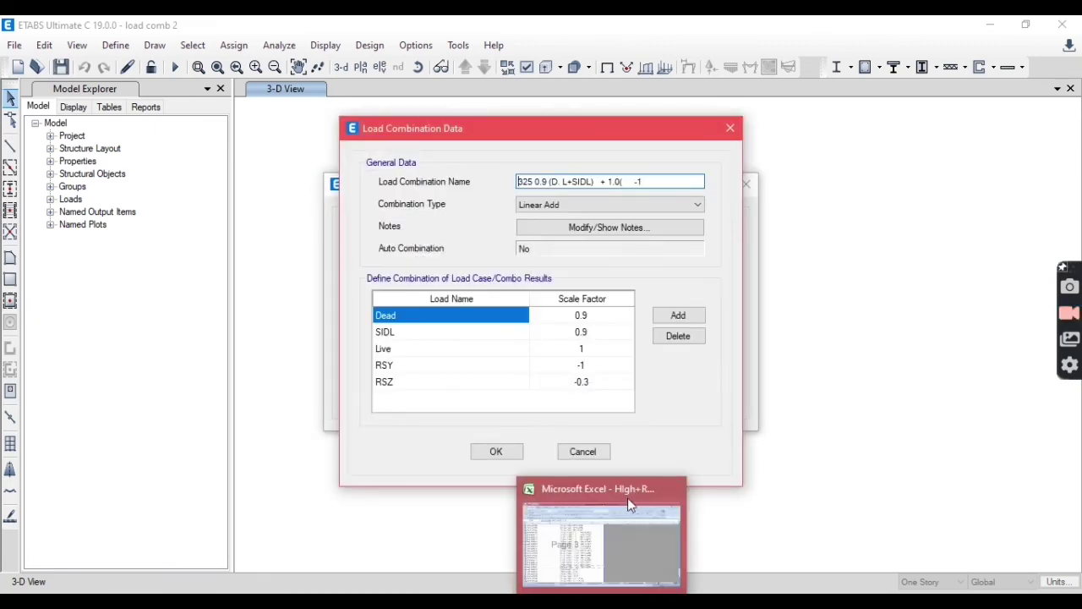
left_click(616, 588)
left_click(325, 479)
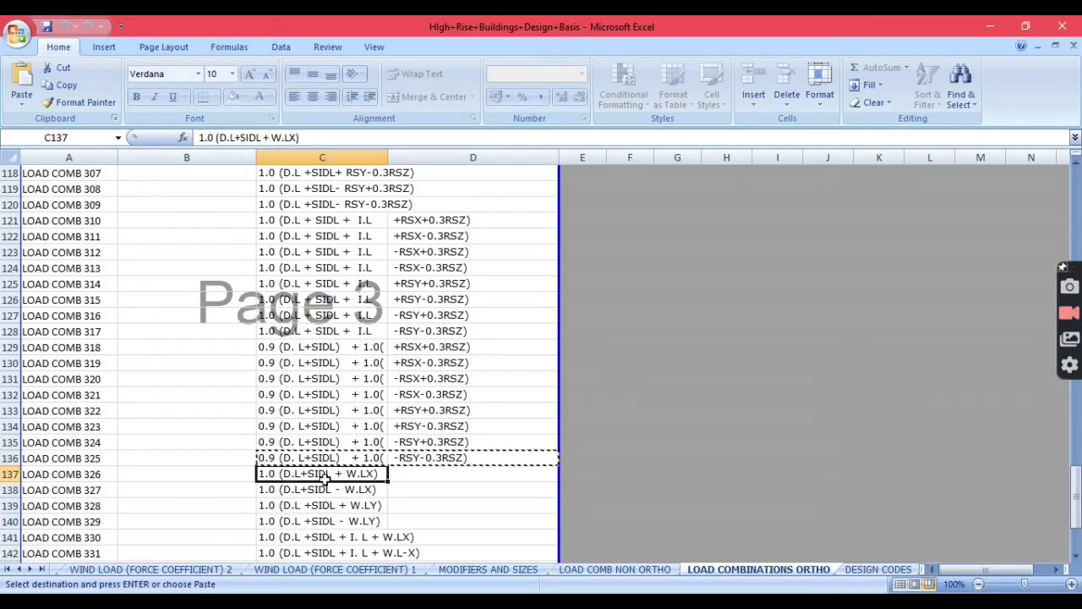
left_click(613, 584)
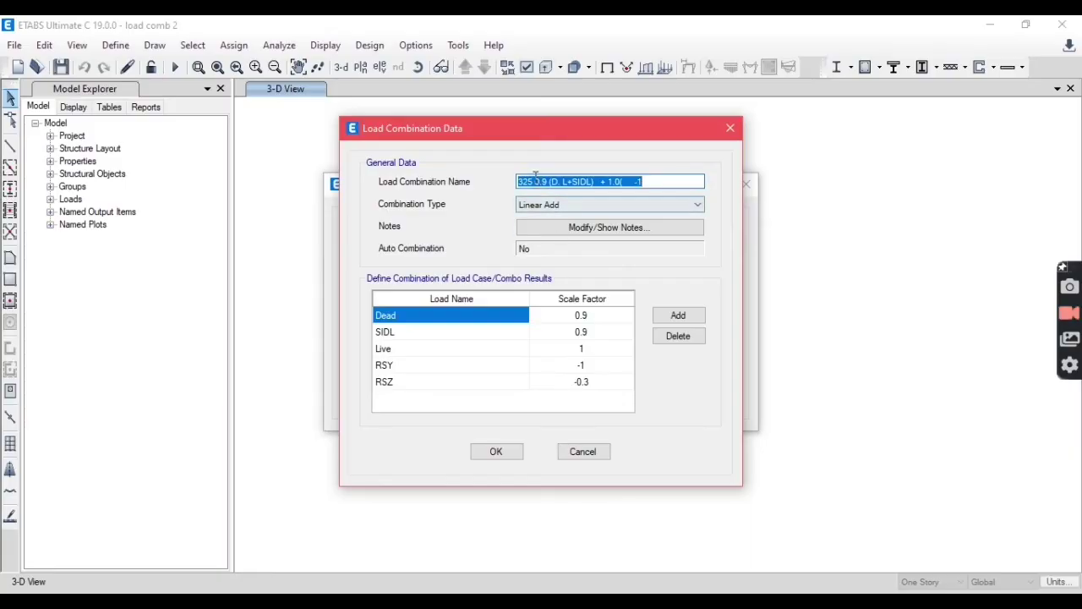
left_click_drag(528, 181, 704, 183)
type("6")
key("ctrl+v")
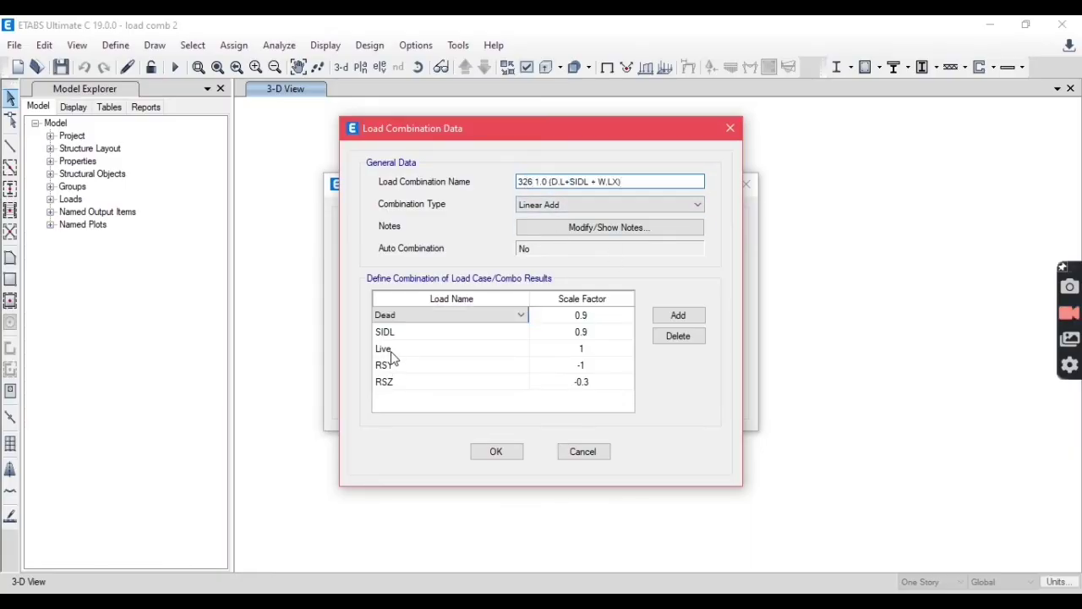
Step: Replace Live with the wind load WI + x in combination 326 and delete the RSY and RSZ rows
left_click(392, 351)
left_click(394, 359)
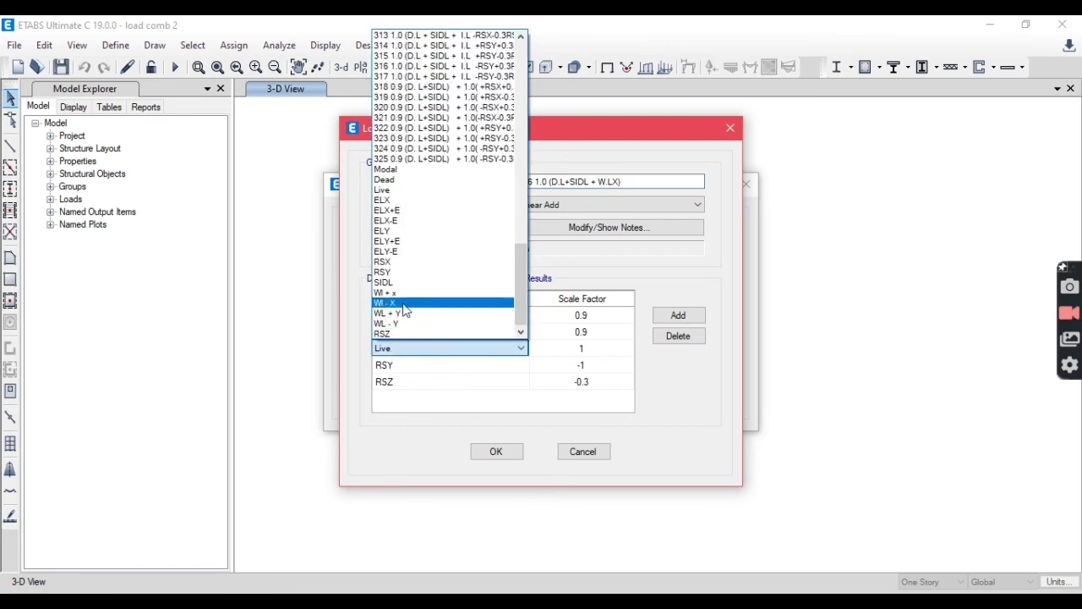
left_click(402, 296)
left_click(425, 365)
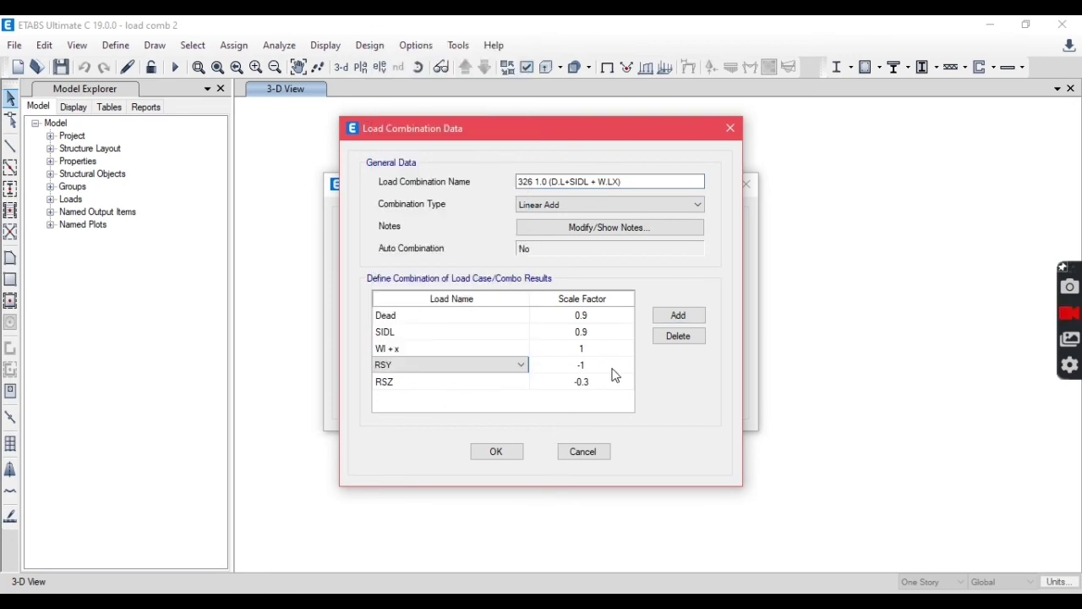
left_click(670, 339)
left_click(669, 339)
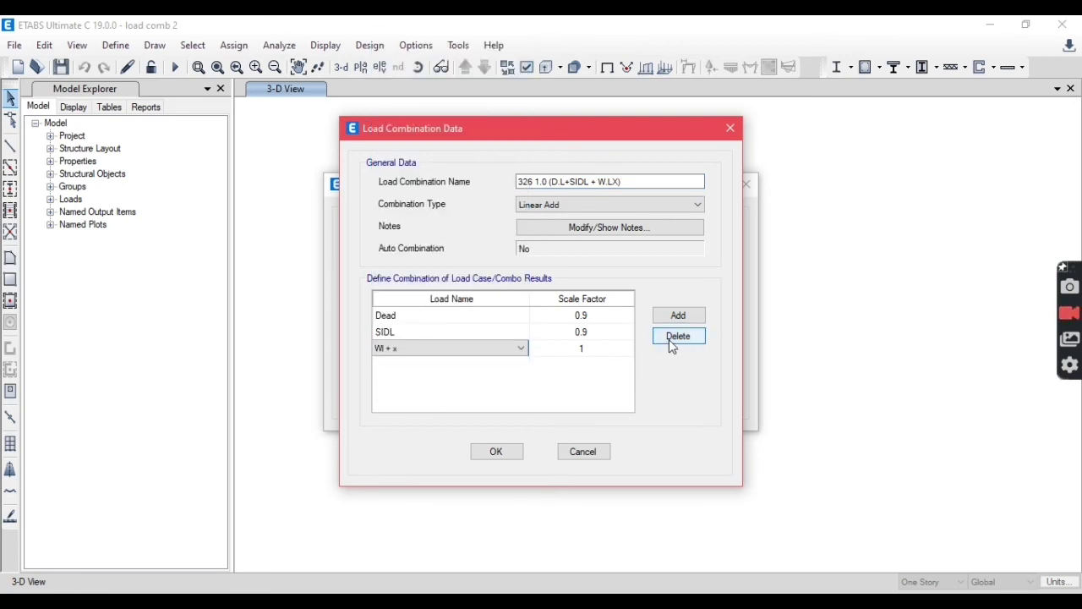
Step: Set the Dead and SIDL scale factors of combination 326 to 1 and save the combination
left_click(607, 317)
type("1")
key("Down")
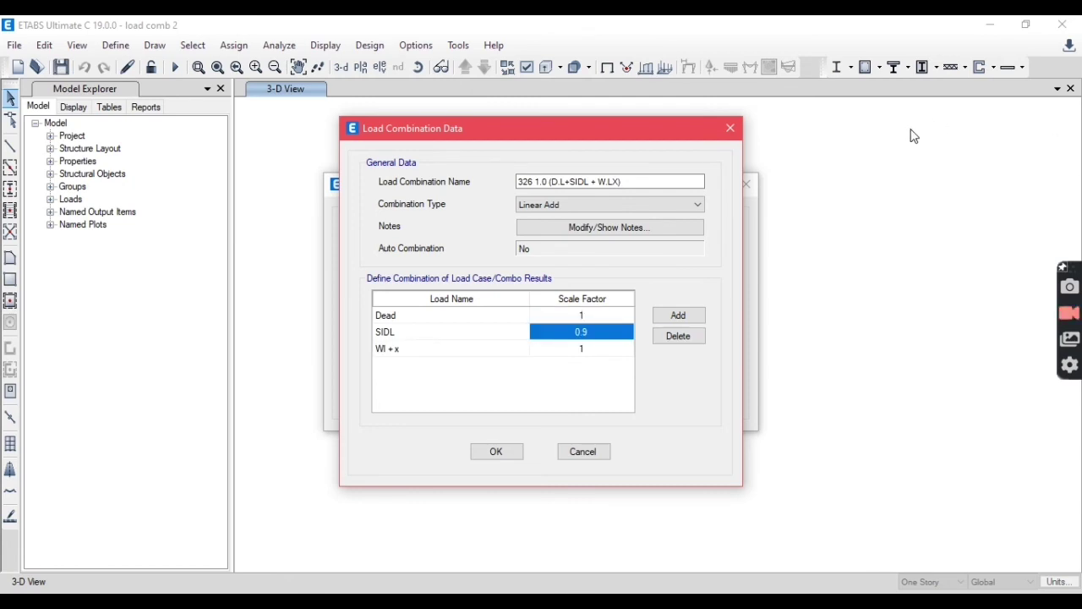
type("1")
key("Return")
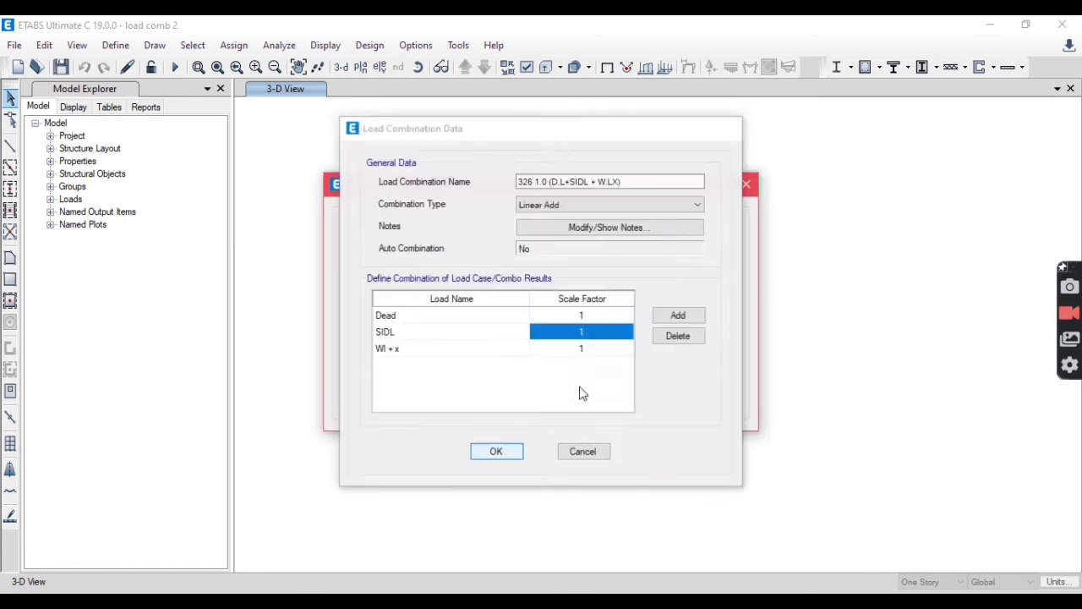
key("Return")
Step: Add a copy of combination 326 and name it "327 1.0 (D.L+SIDL - W.LX)" using the LOAD COMB 327 expression from Excel
left_click(652, 257)
key("alt+Tab")
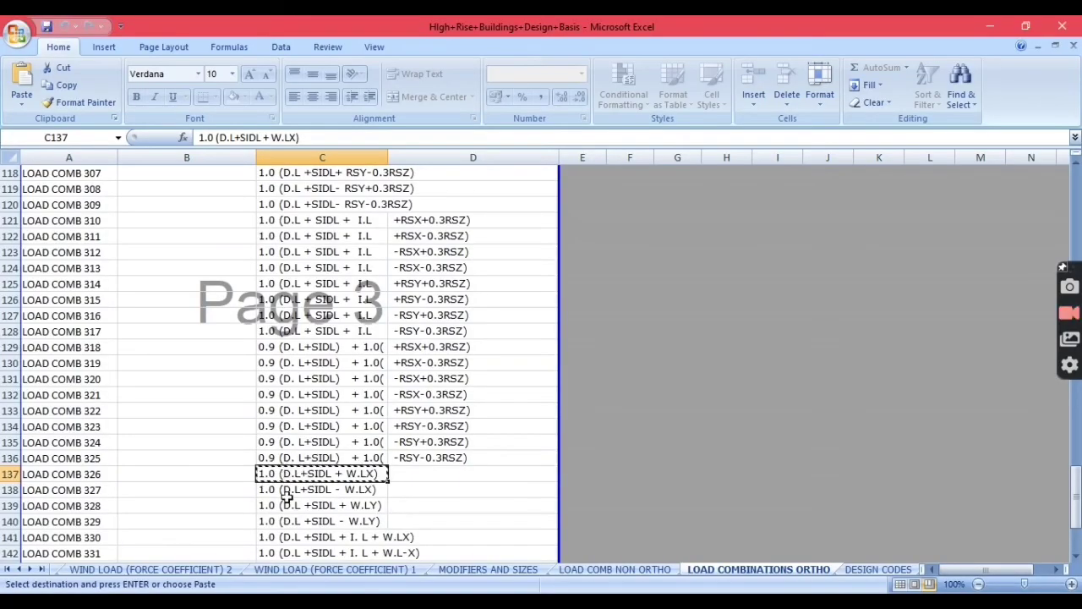
scroll(287, 499, "down", 4)
left_click(287, 300)
key("ctrl+c")
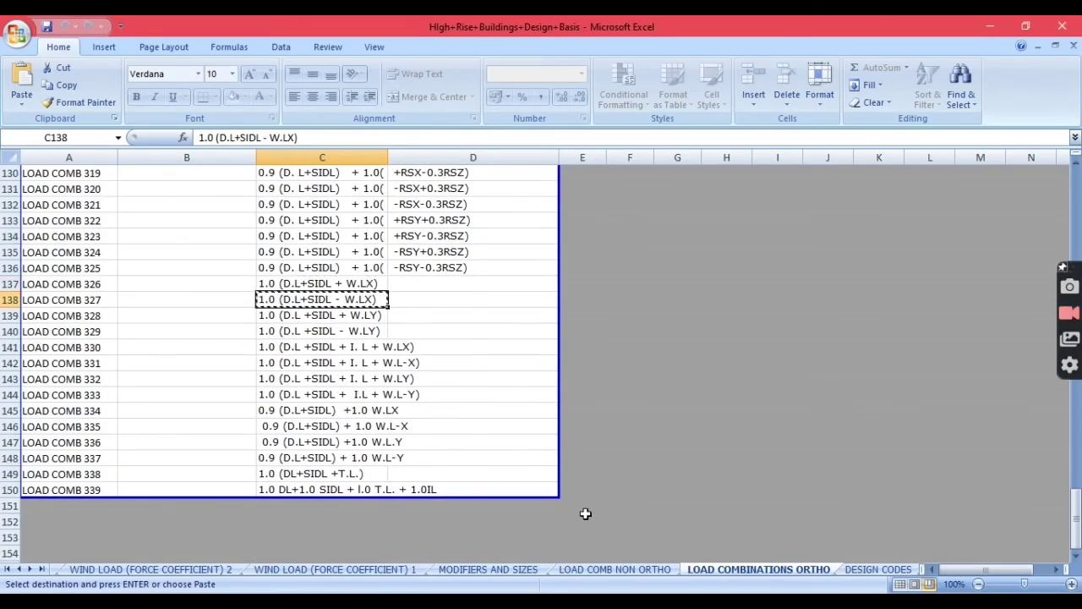
key("alt+Tab")
left_click(556, 181)
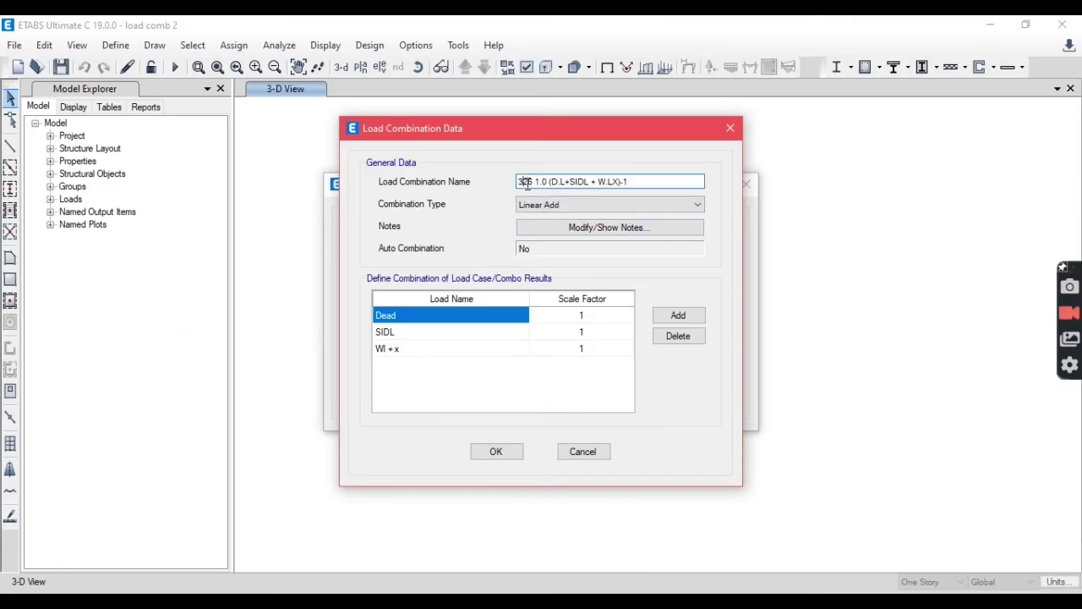
left_click_drag(528, 183, 703, 183)
key("BackSpace")
type("7")
key("ctrl+v")
Step: Replace WI + x with WI - X in combination 327 and save the combination
left_click(470, 355)
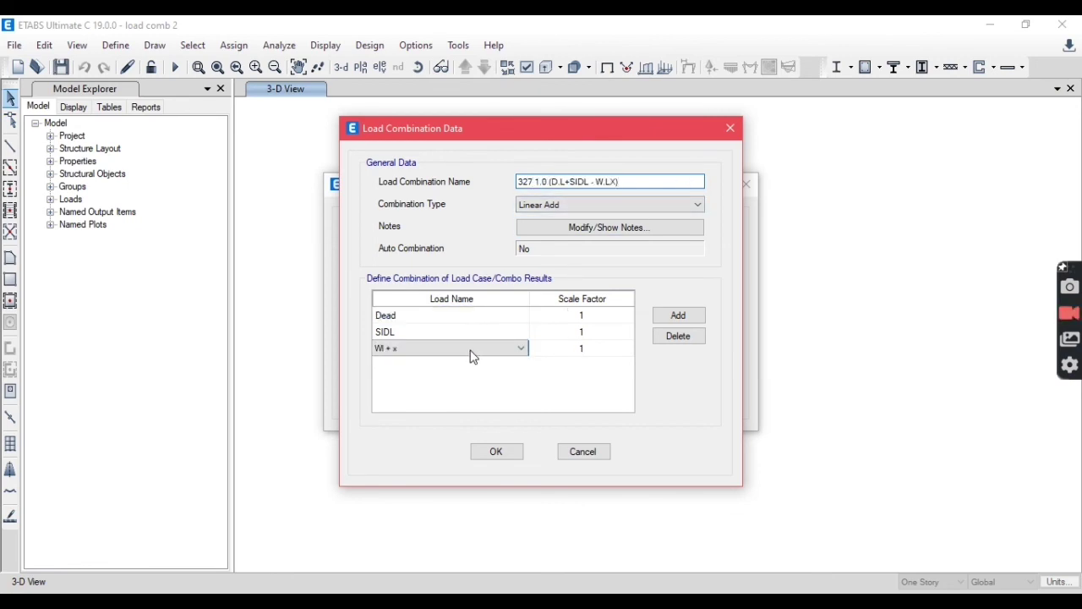
left_click(471, 355)
left_click(431, 306)
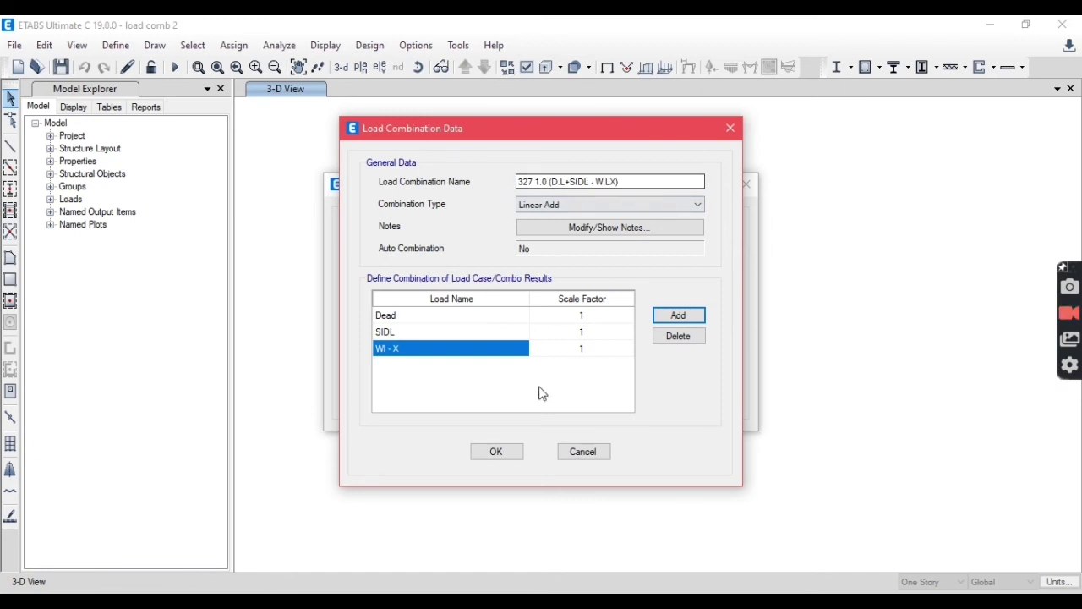
left_click(497, 451)
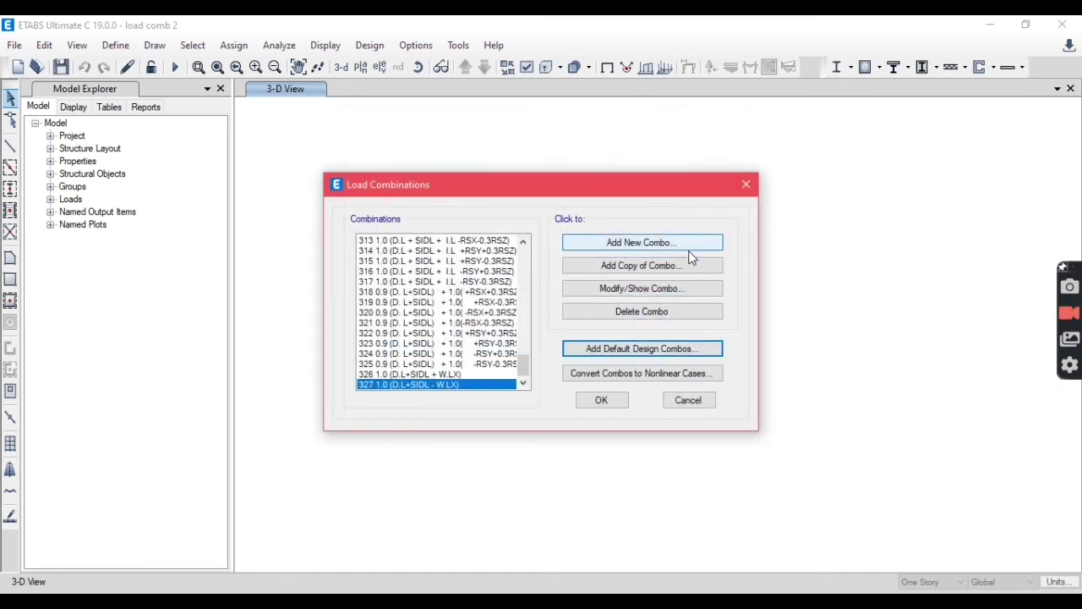
Step: Add a copy of combination 327 and name it "328 1.0 (D.L +SIDL + W.LY)" using the LOAD COMB 328 expression from Excel
left_click(692, 266)
key("alt+Tab")
key("ctrl+c")
left_click(297, 318)
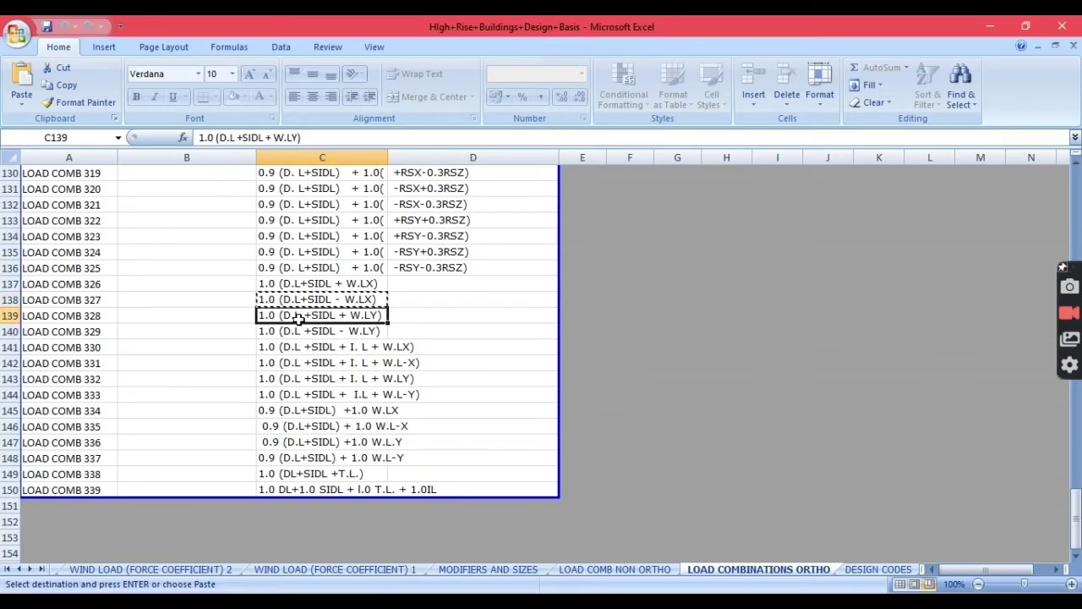
key("ctrl+c")
key("alt+Tab")
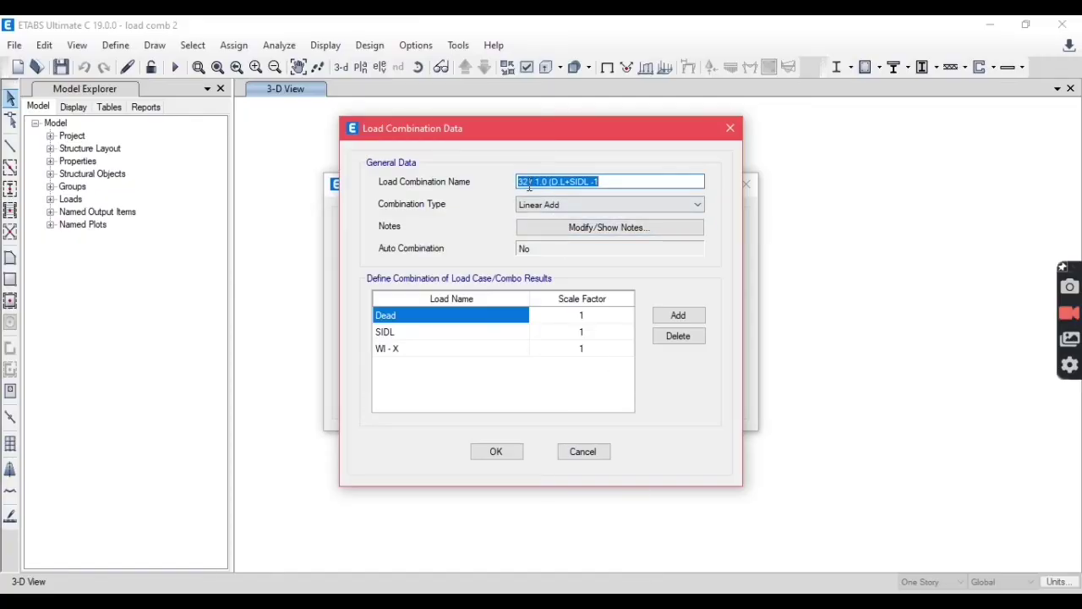
left_click_drag(530, 186, 619, 187)
type("8")
key("ctrl+v")
Step: Replace WI - X with WL + Y in combination 328 and save the combination
left_click(457, 362)
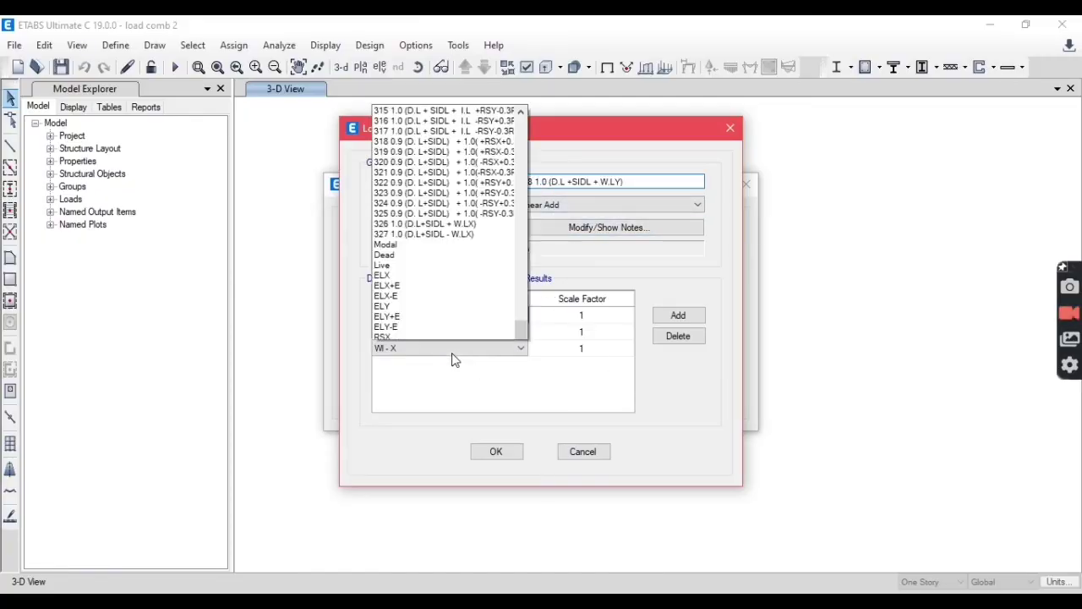
left_click(427, 315)
left_click(496, 452)
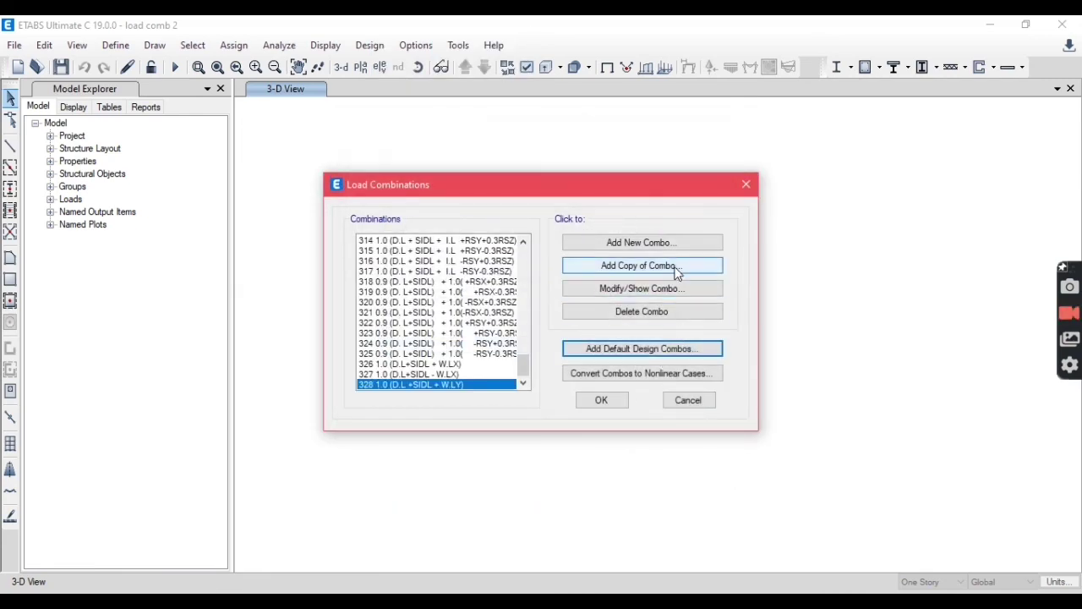
Step: Add a copy of combination 328 and name it "329 1.0 (D.L +SIDL - W.LY)" using the LOAD COMB 329 expression from Excel
left_click(659, 288)
key("alt+Tab")
key("Down")
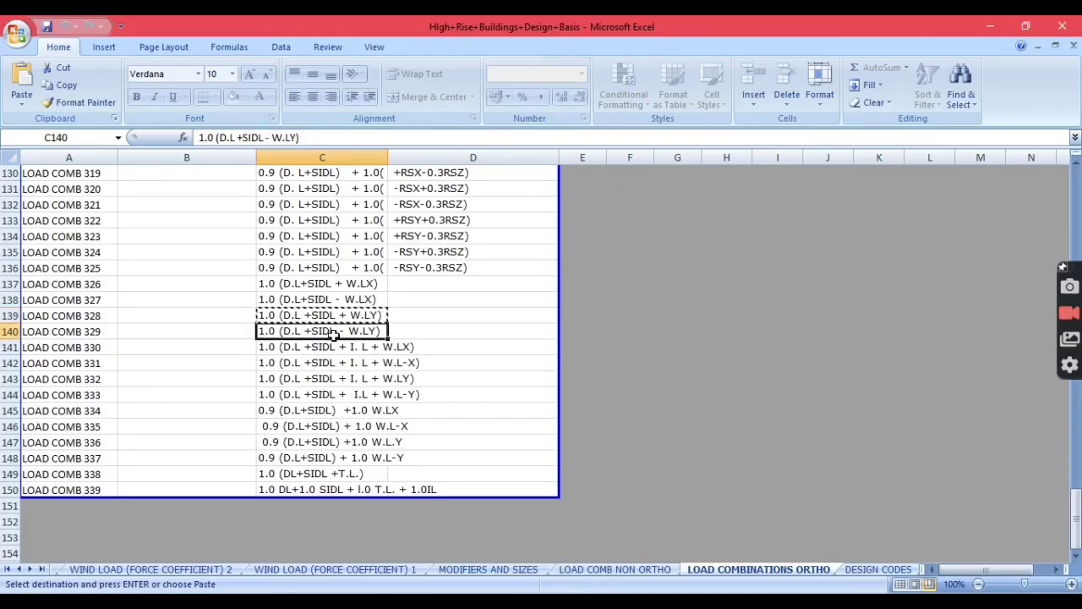
key("ctrl+c")
key("alt+Tab")
left_click(556, 181)
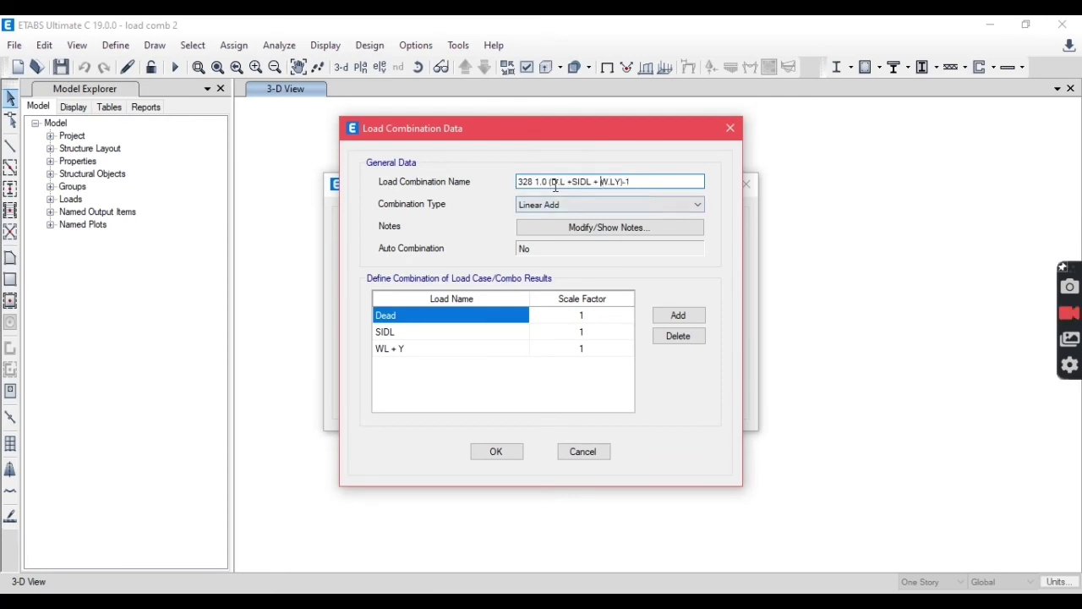
left_click_drag(527, 182, 635, 184)
type("9")
key("ctrl+v")
Step: Replace WL + Y with WL - Y in combination 329 and save the combination
left_click(485, 349)
left_click(471, 346)
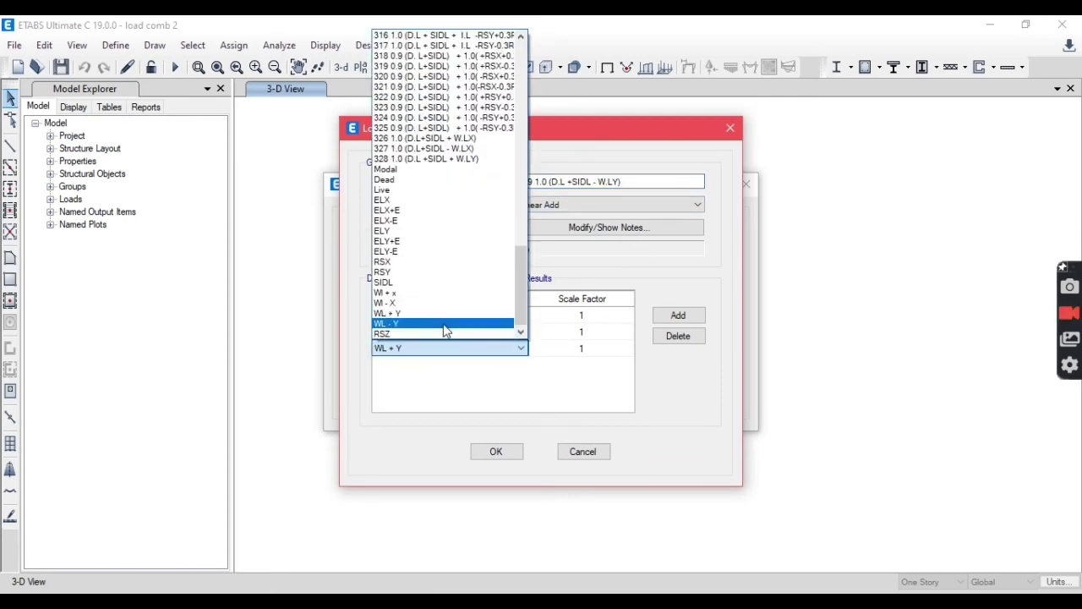
left_click(446, 326)
left_click(499, 452)
Step: Add a copy of combination 329 and name it "330 1.0 (D.L +SIDL + I. L + W.LX)" using the LOAD COMB 330 expression from Excel
left_click(674, 269)
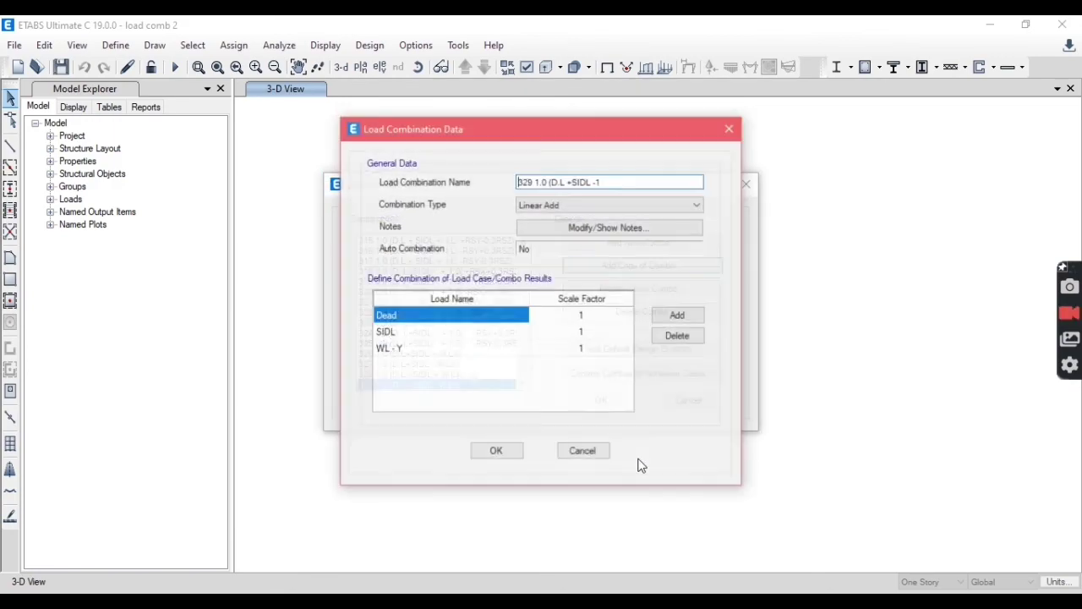
key("alt+Tab")
left_click(356, 348)
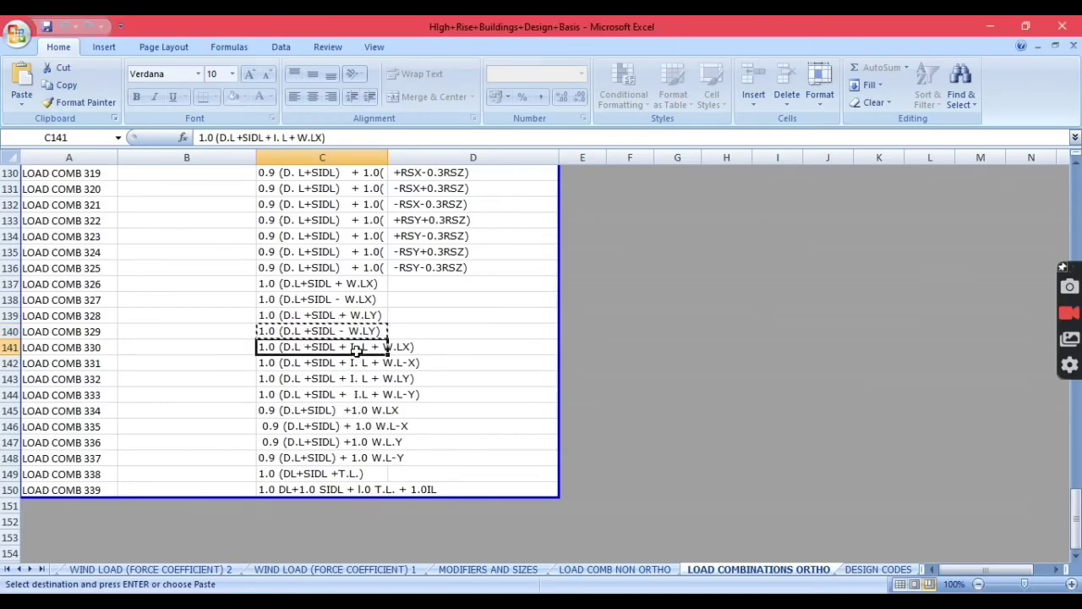
key("ctrl+c")
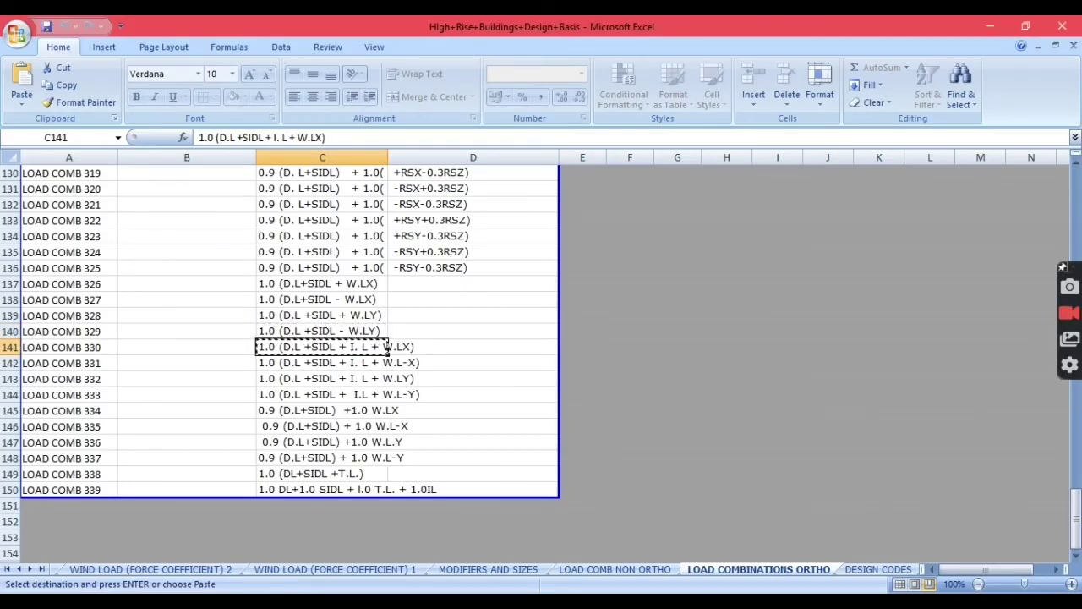
key("alt+Tab")
left_click_drag(528, 188, 617, 182)
type("33")
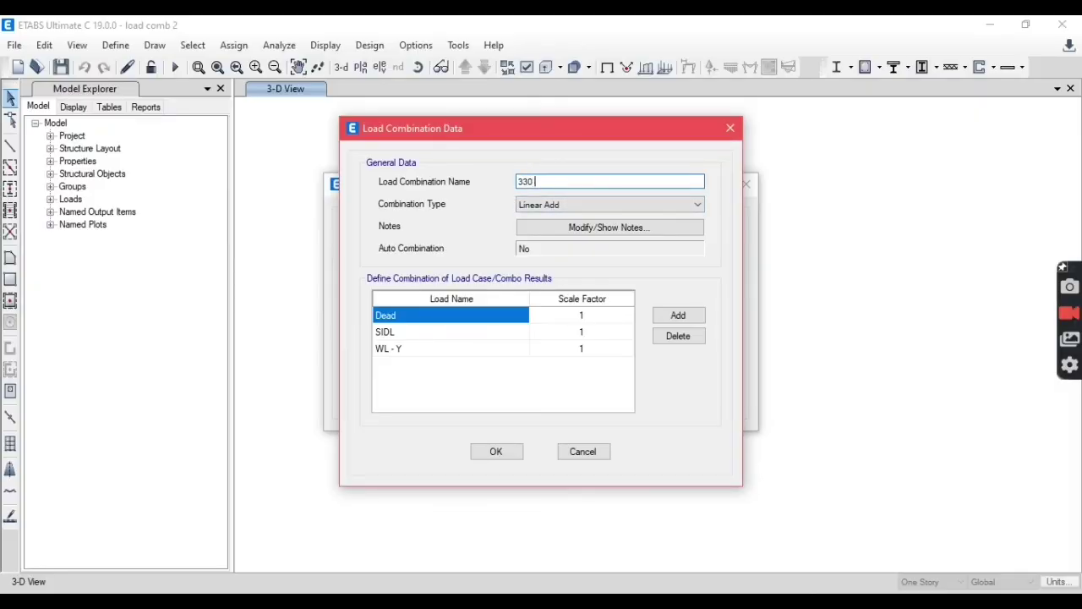
type("0")
key("ctrl+v")
Step: Replace WL - Y with Live in combination 330, add a WI + x load with scale factor 1, and save the combination
left_click(420, 363)
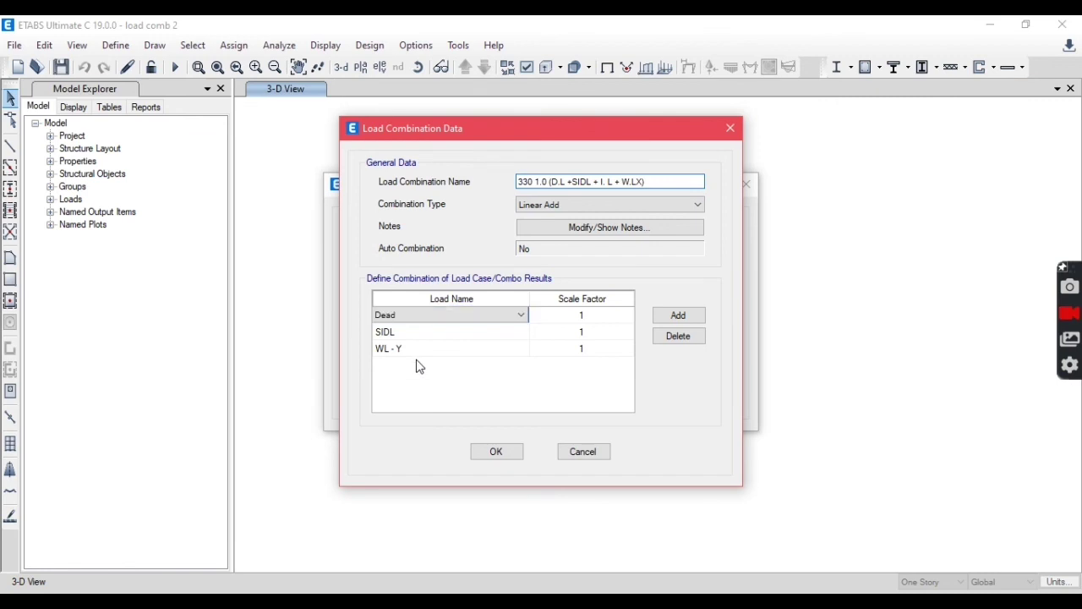
left_click(414, 360)
left_click(411, 358)
left_click(423, 222)
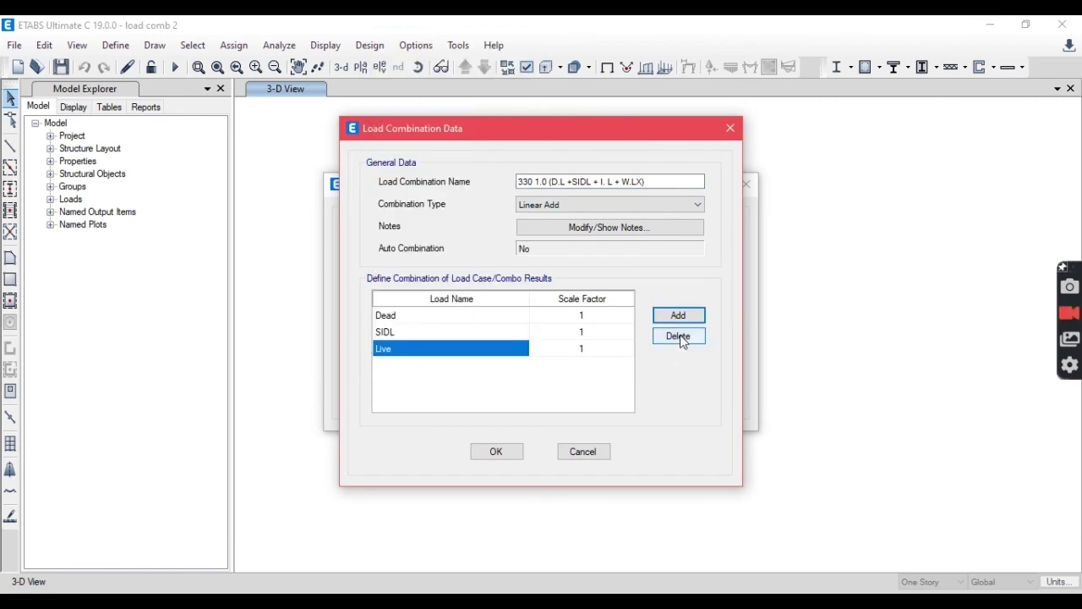
left_click(679, 315)
left_click(455, 369)
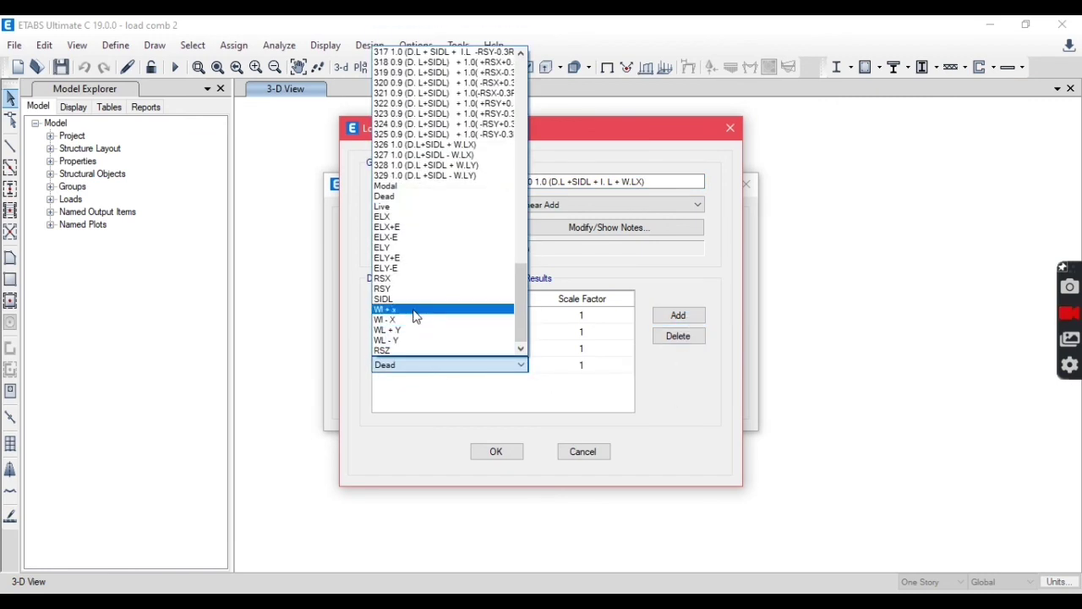
left_click(415, 310)
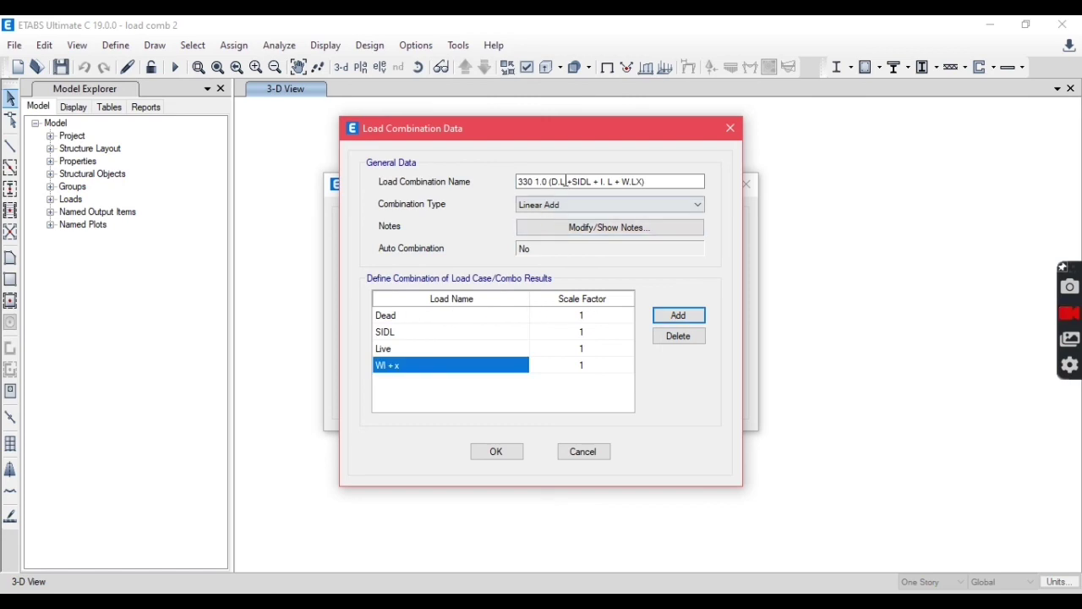
left_click(499, 452)
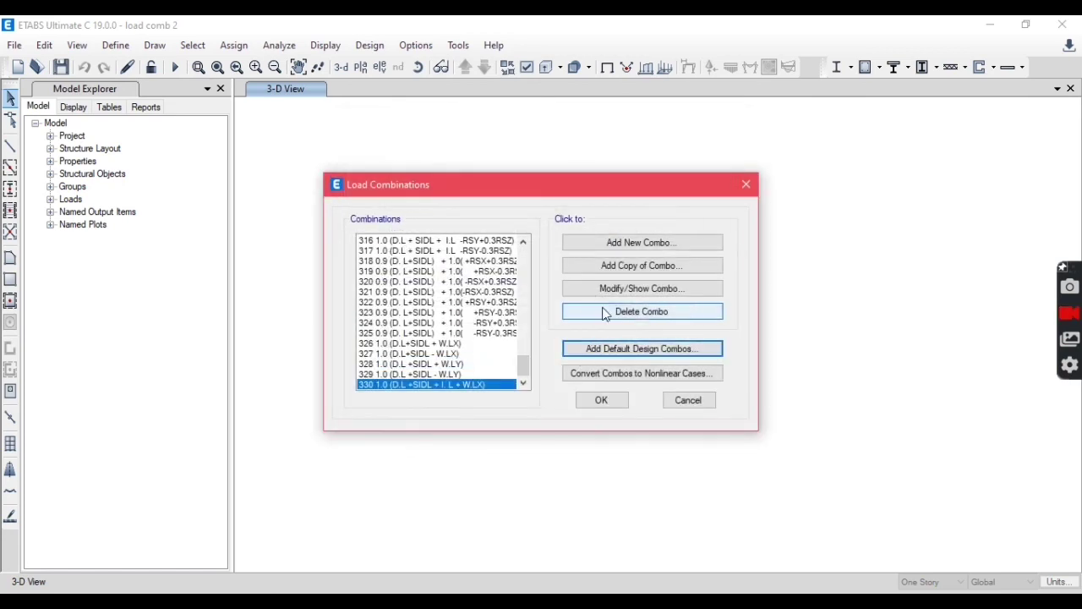
Step: Add a copy of combination 330 and name it "331 1.0 (D.L +SIDL + I. L + W.L-X)" using the LOAD COMB 331 expression from Excel
left_click(618, 269)
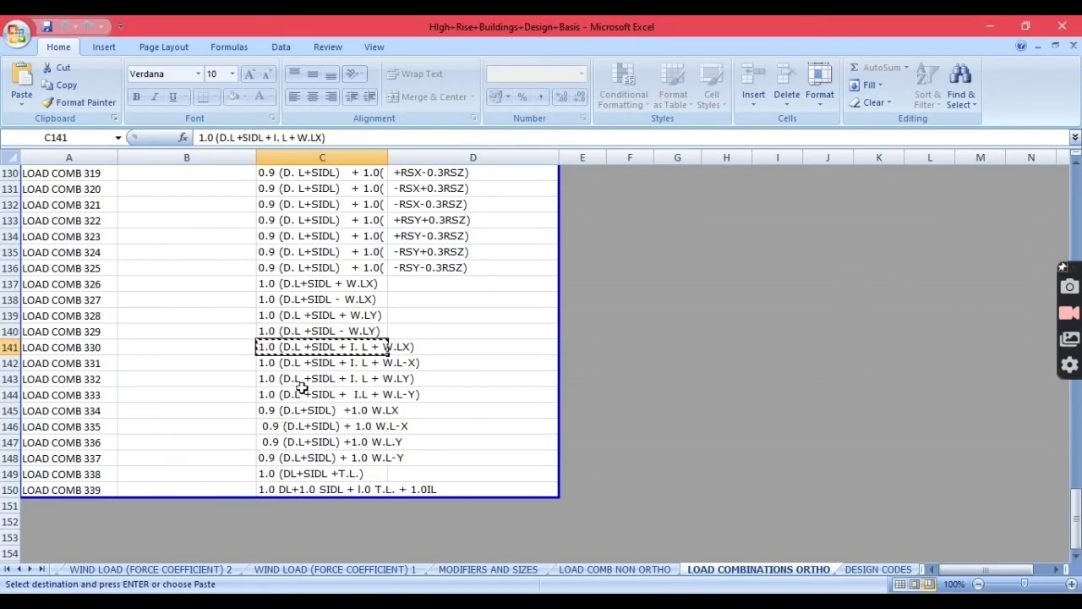
left_click(310, 363)
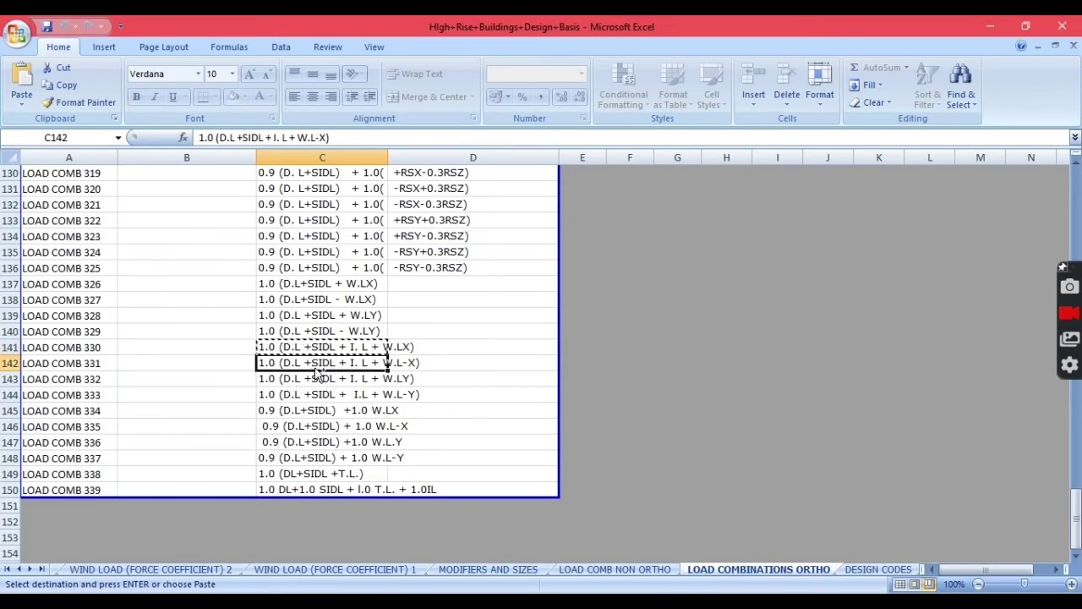
key("ctrl+c")
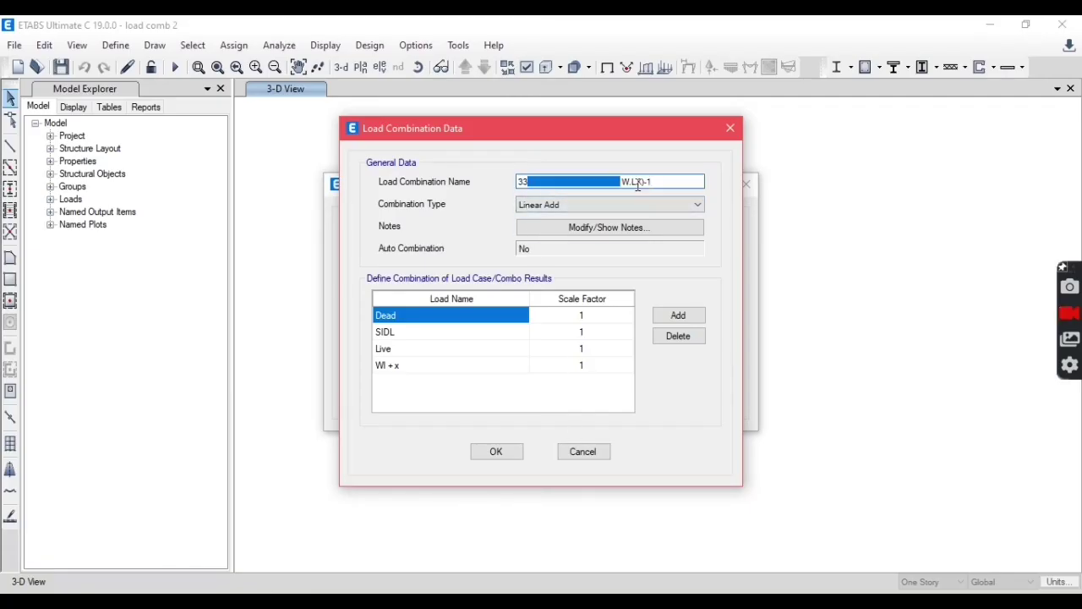
type("331")
key("ctrl+v")
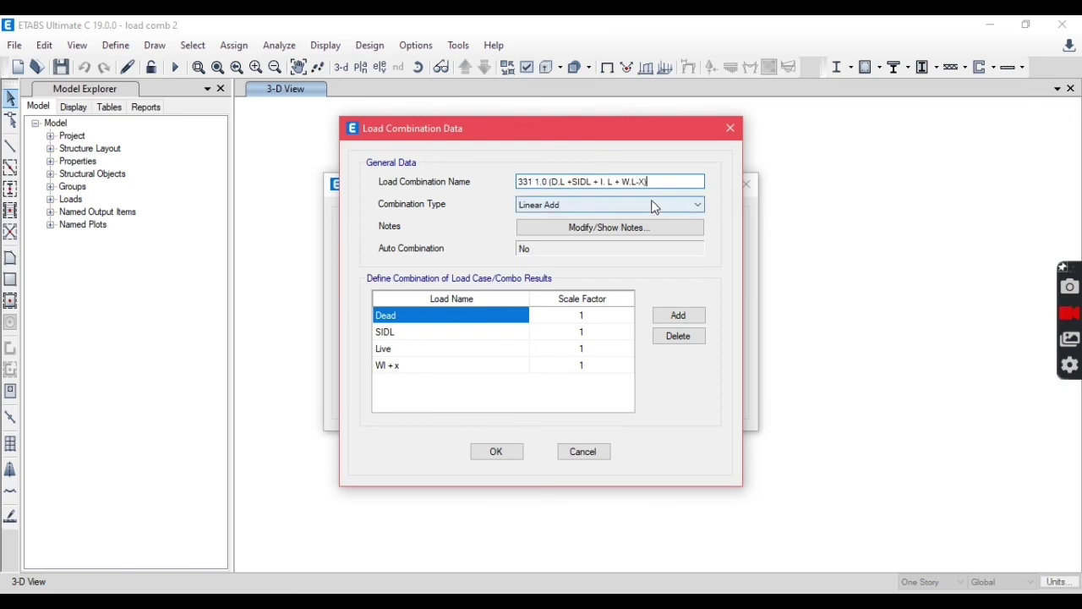
Step: Replace WI + x with WI - X in combination 331 and save the combination
left_click(473, 370)
left_click(475, 371)
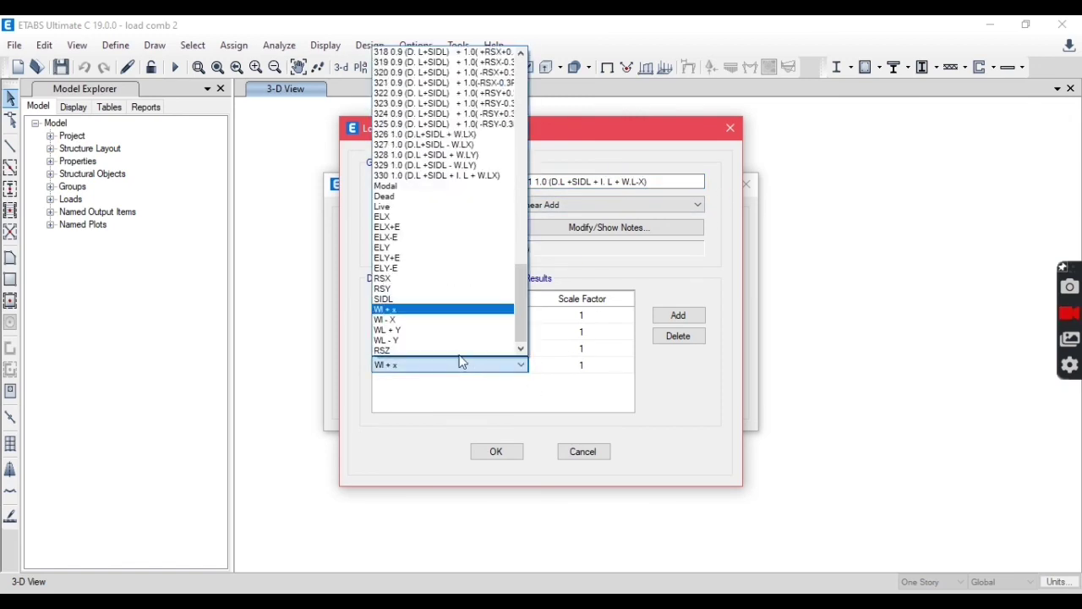
left_click(437, 330)
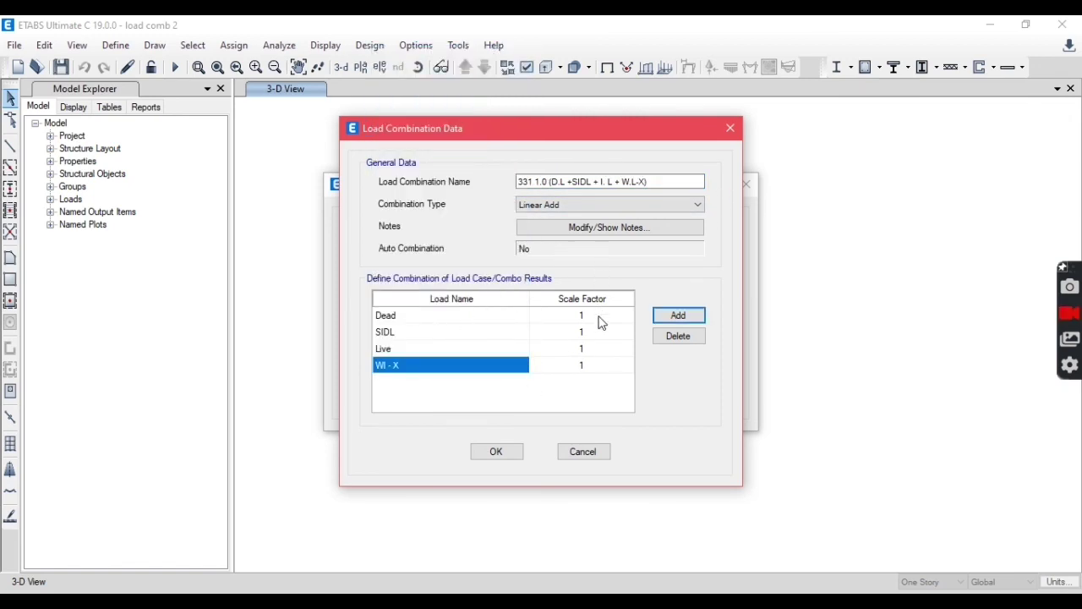
left_click(519, 461)
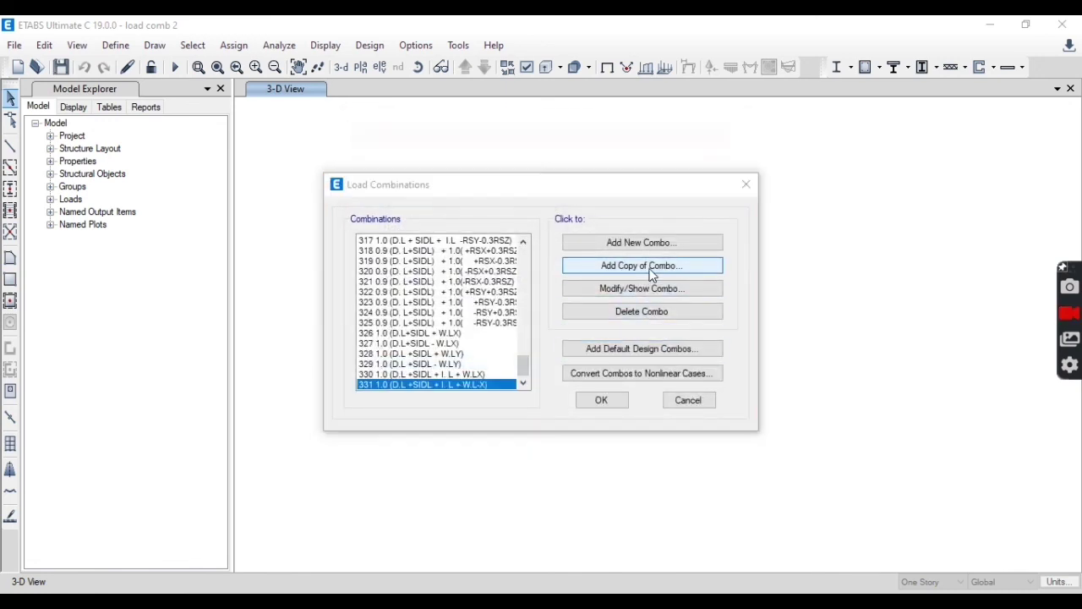
Step: Add a copy of combination 331 and name it "332 1.0 (D.L +SIDL + I. L + W.LY)" using the LOAD COMB 332 expression from Excel
left_click(652, 271)
key("alt+Tab")
left_click(315, 380)
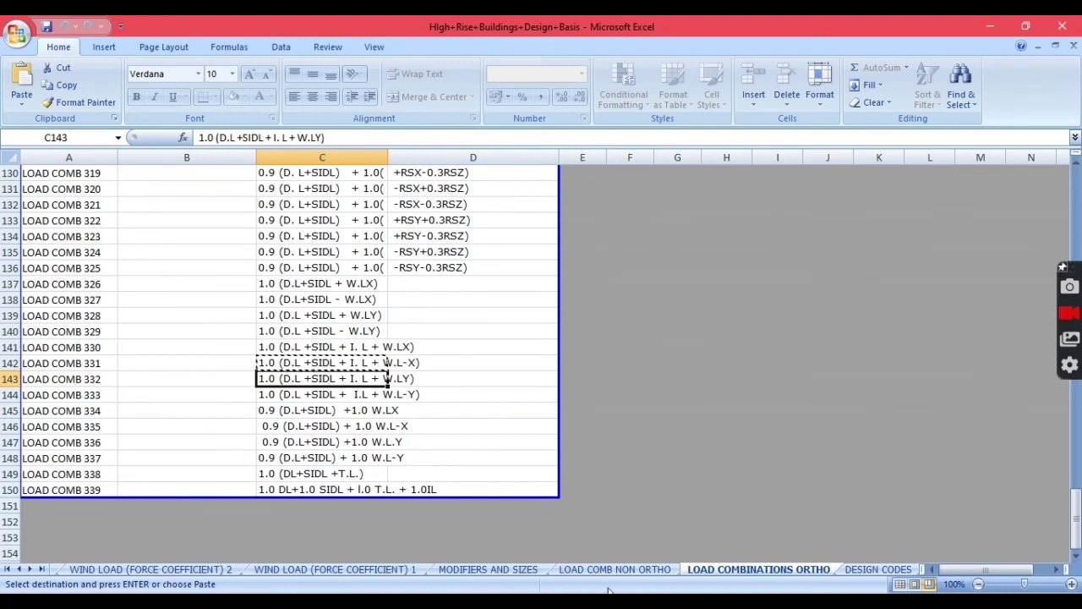
key("ctrl+c")
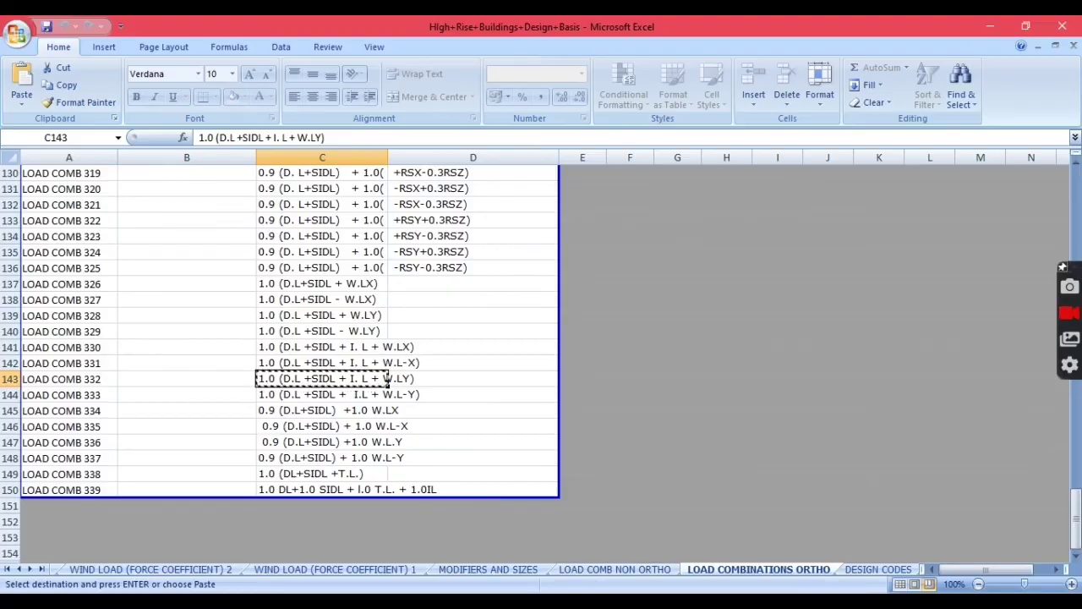
key("alt+Tab")
left_click_drag(529, 182, 670, 183)
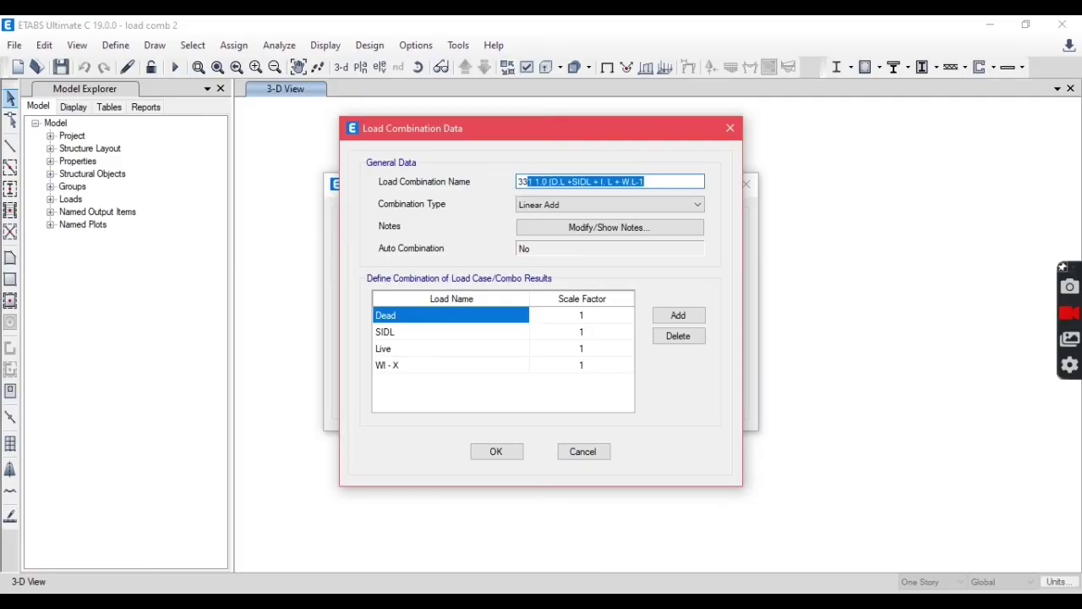
type("2")
key("ctrl+v")
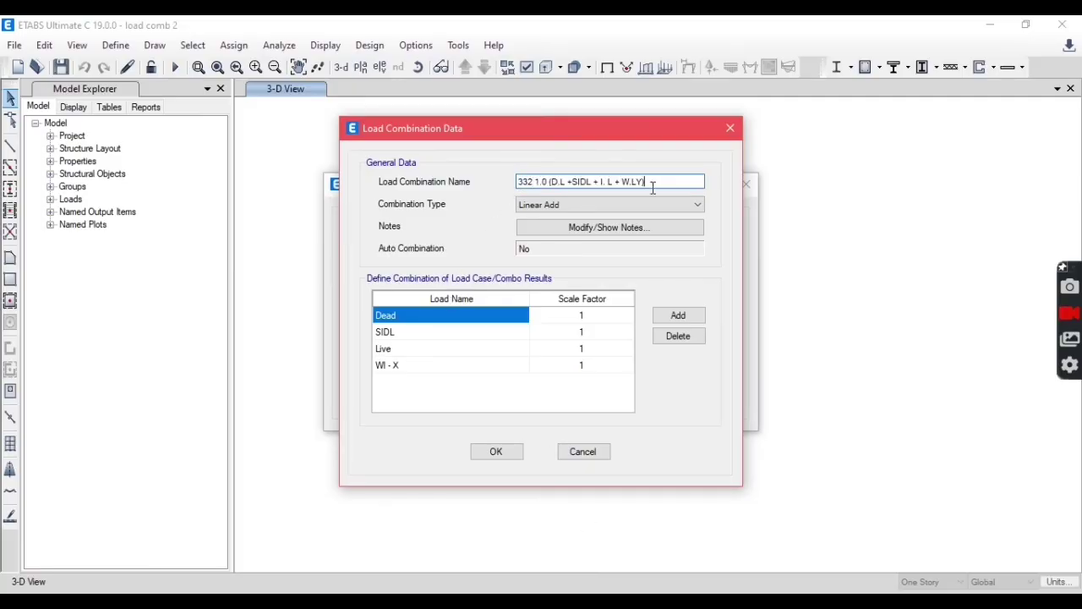
Step: Replace WI - X with WL + Y in combination 332 and save the combination
left_click(423, 366)
left_click(426, 373)
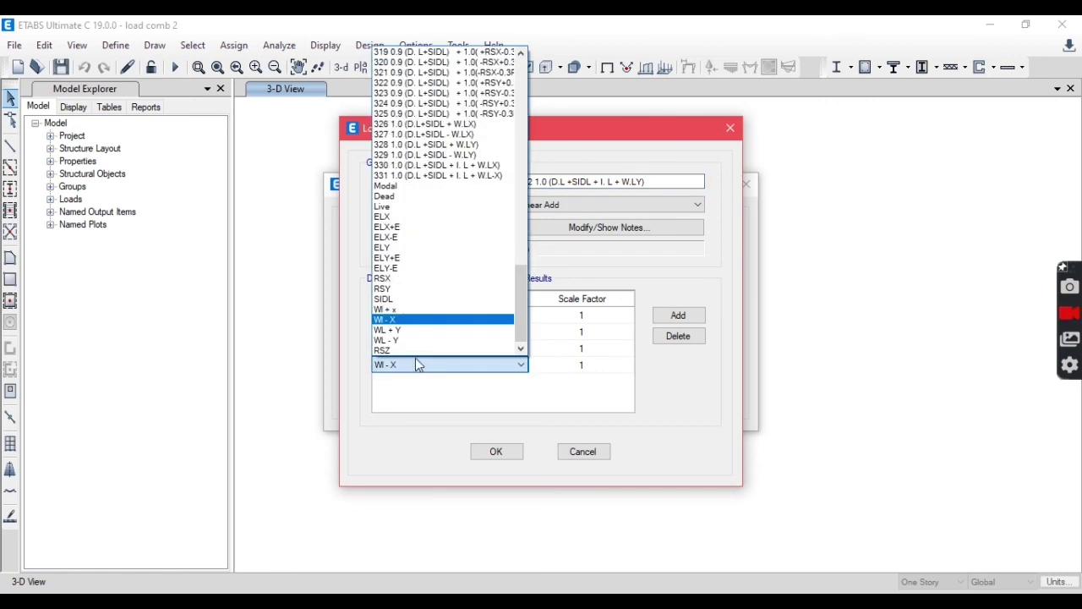
left_click(414, 331)
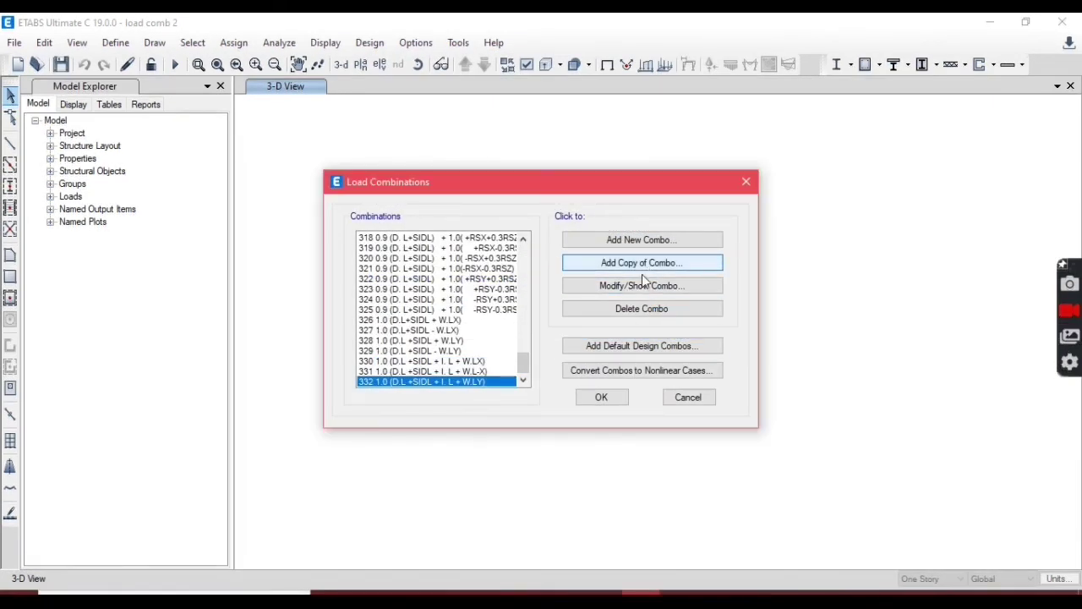
Step: Add a copy of combination 332 and name it "333 1.0 (D.L +SIDL + I.L + W.L-Y)" using the LOAD COMB 333 expression from Excel
left_click(641, 269)
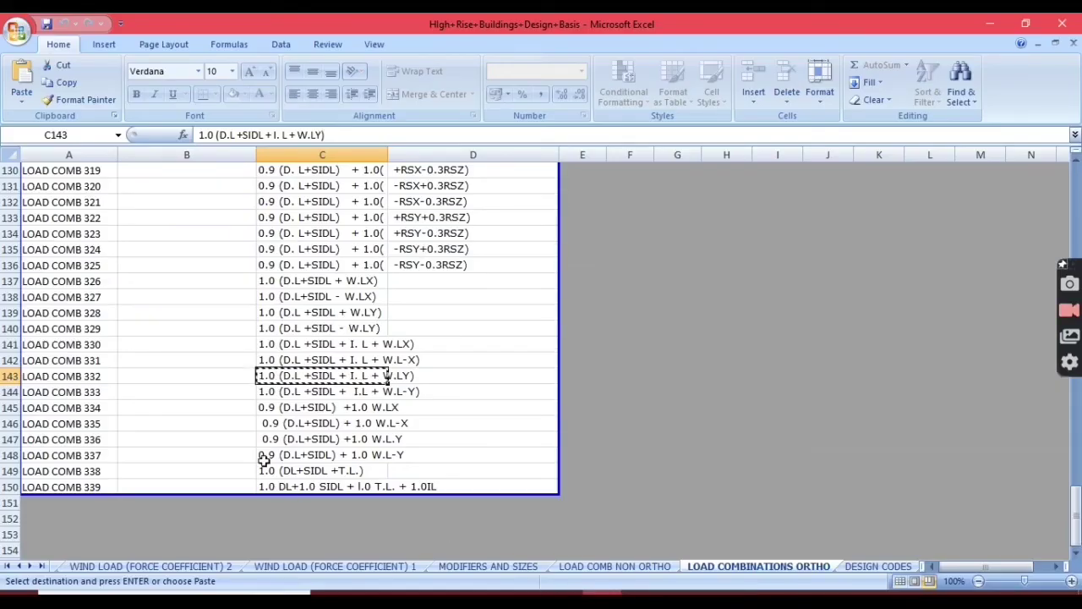
left_click(311, 393)
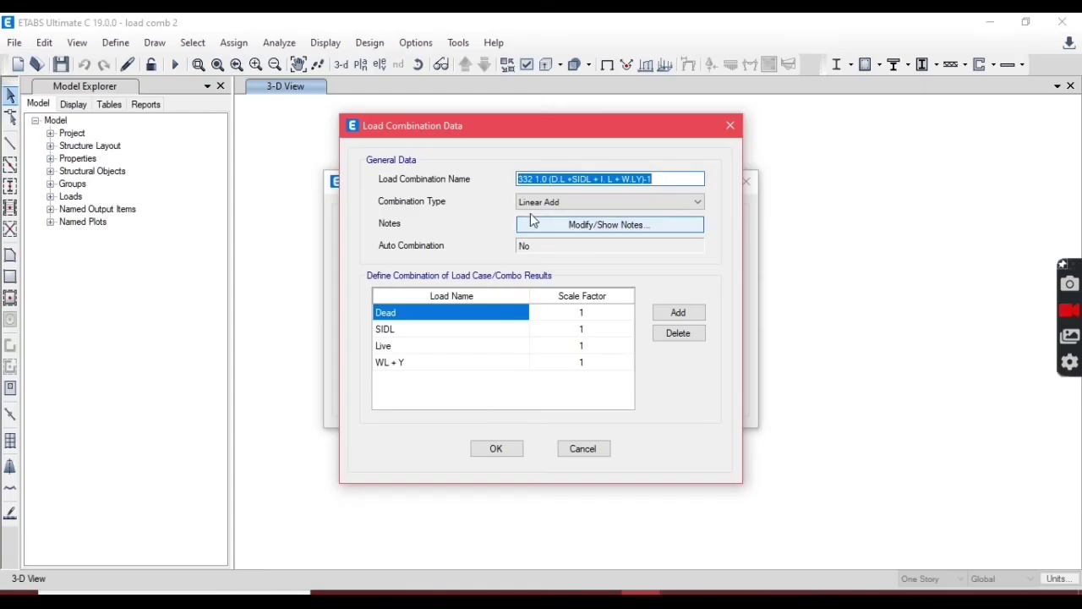
key("ctrl+v")
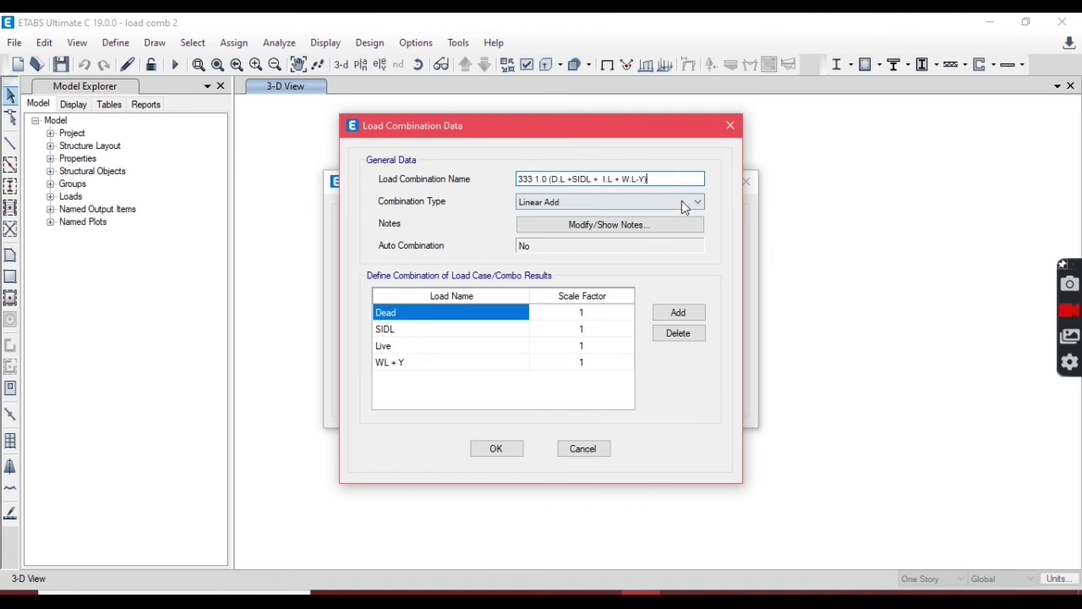
Step: Replace WL + Y with WL - Y in combination 333 and save the combination
left_click(411, 363)
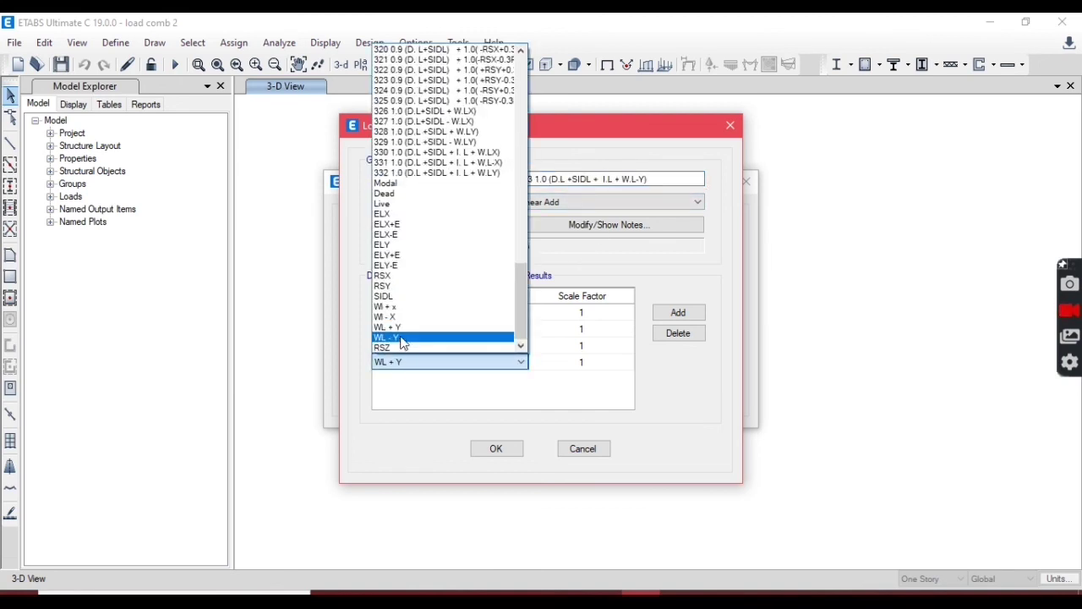
left_click(405, 337)
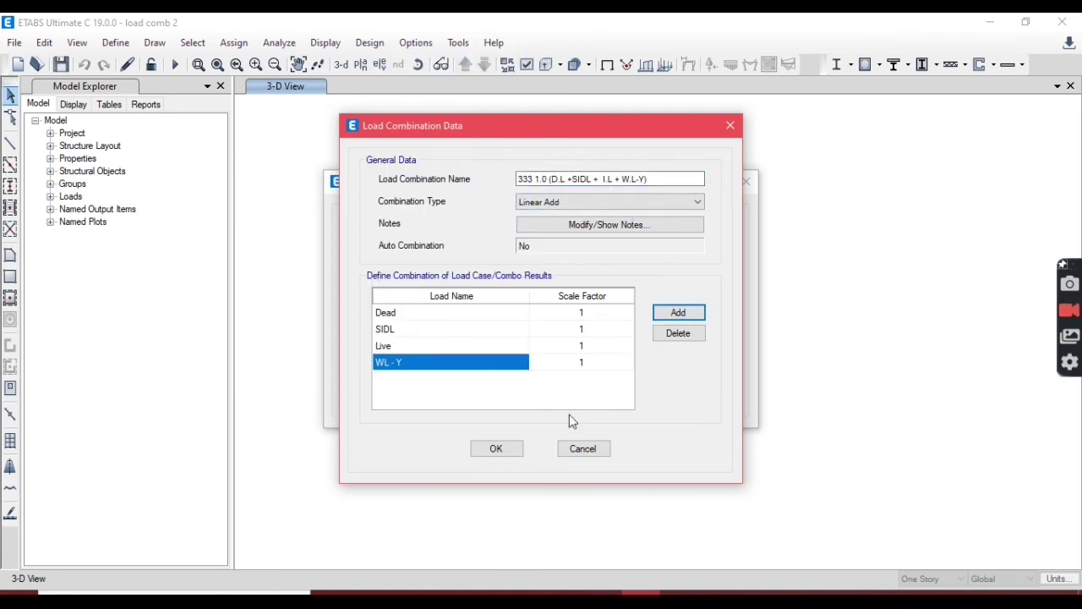
left_click(497, 449)
Step: Add a copy of combination 333 and name it "334 0.9 (D.L+SIDL) +1.0 W.LX" using the LOAD COMB 334 expression from Excel
left_click(659, 261)
key("alt+Tab")
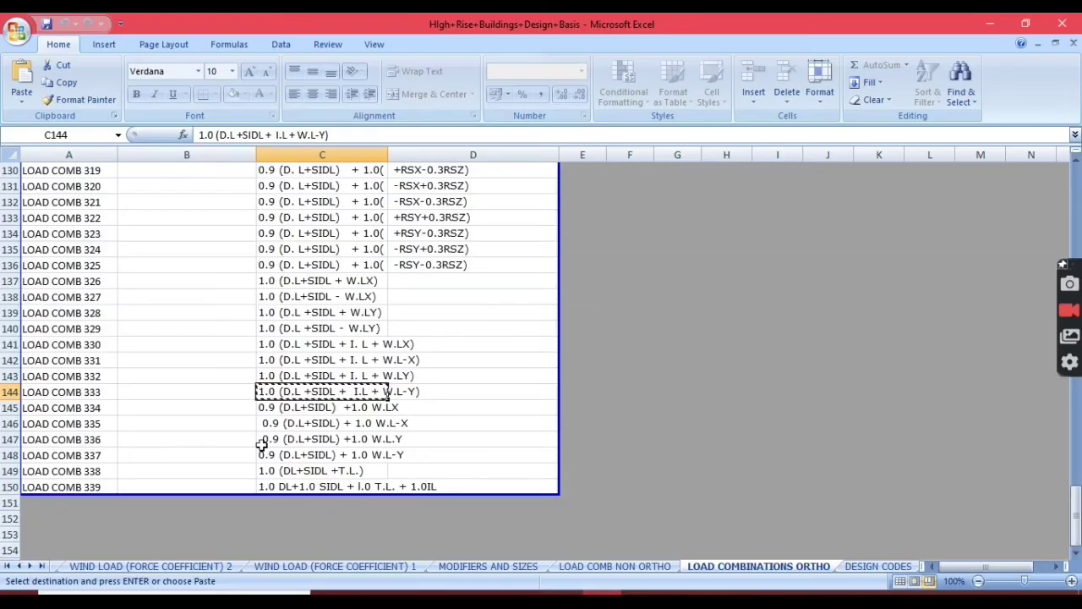
left_click(303, 413)
key("ctrl+c")
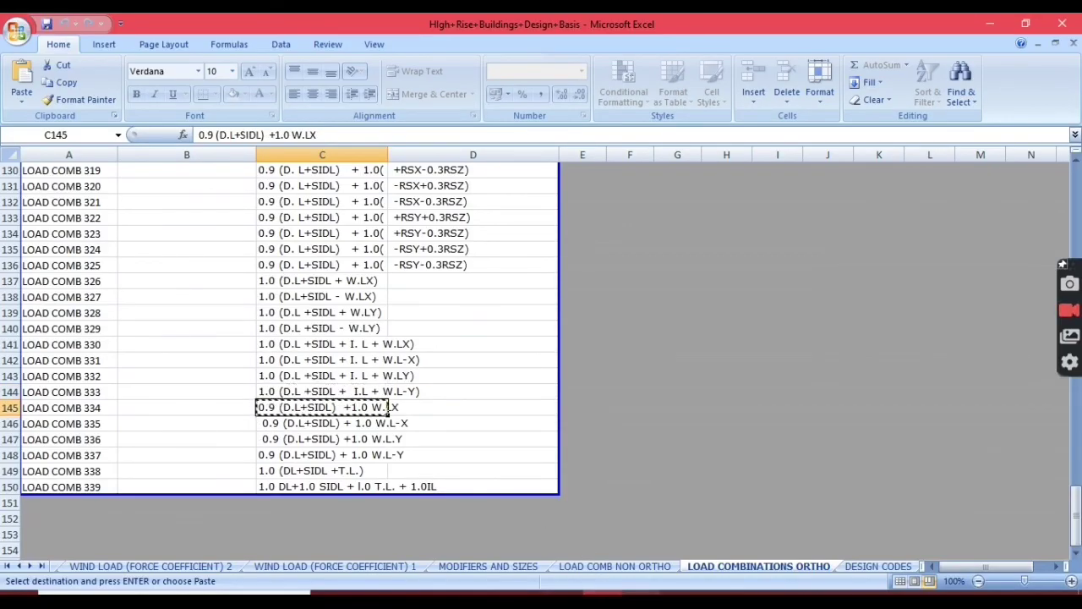
right_click(640, 595)
key("alt+Tab")
left_click_drag(529, 174, 698, 201)
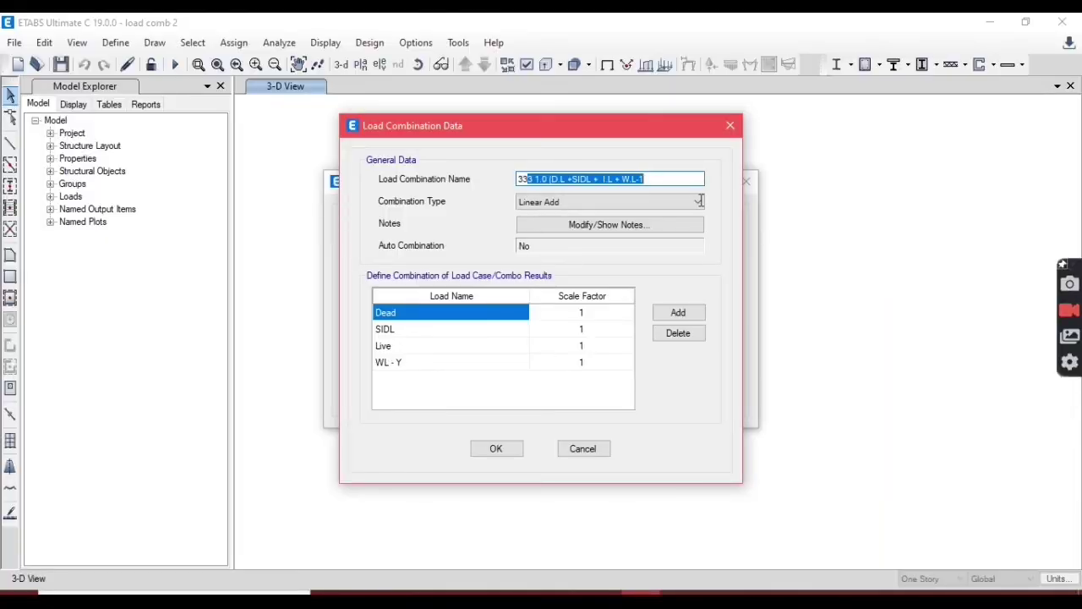
type("334")
key("ctrl+v")
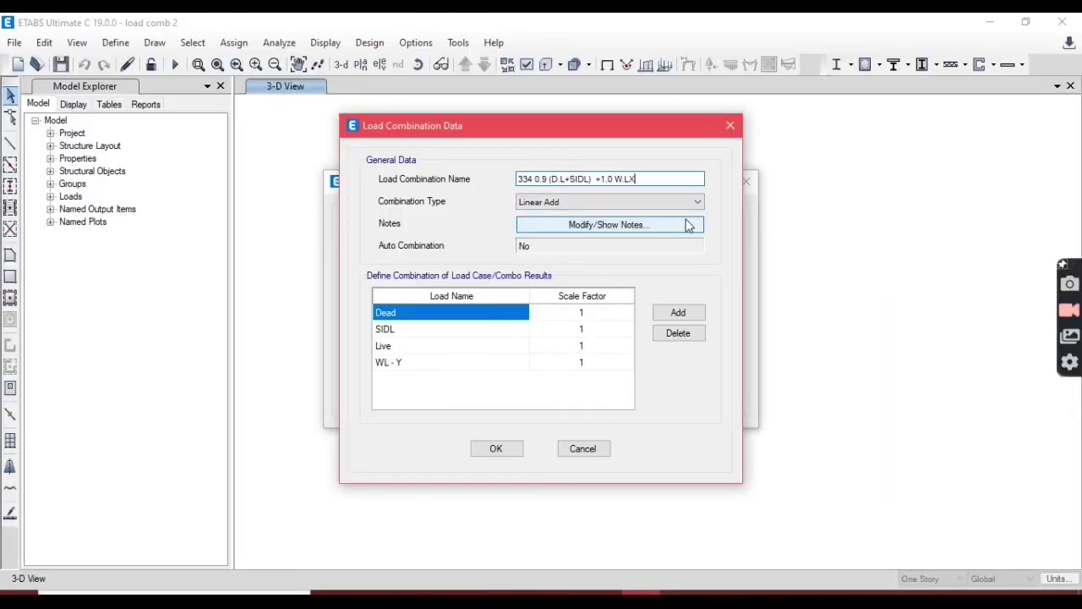
Step: Set the scale factors of Dead and SIDL to 0.9 in combination 334
left_click(594, 316)
type("0.9")
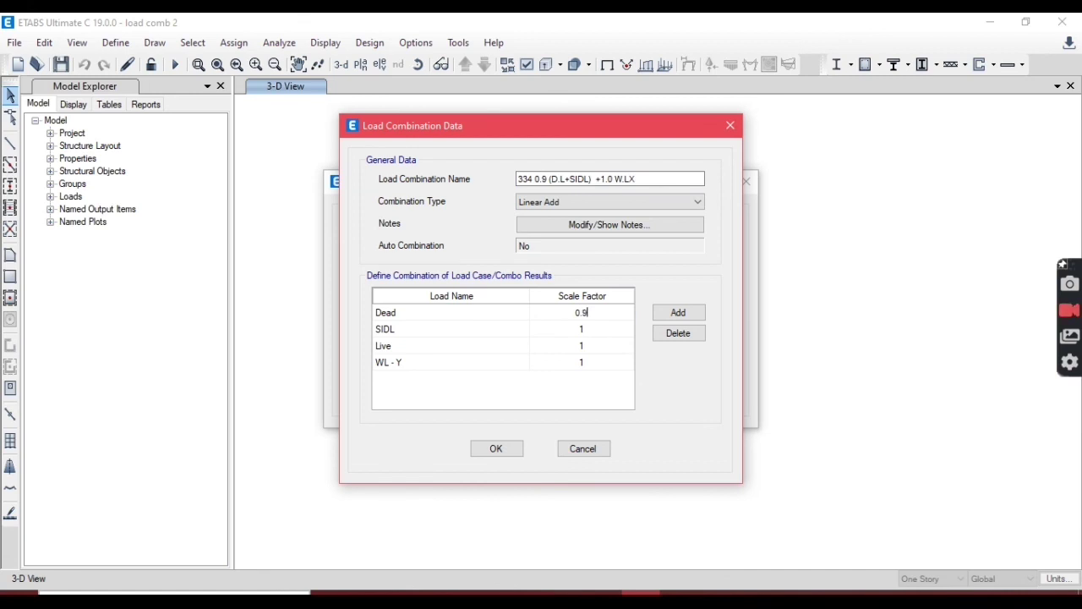
left_click(593, 329)
type("0.9")
Step: Replace Live with WI + x, remove WL - Y from combination 334, and save the combination
left_click(437, 350)
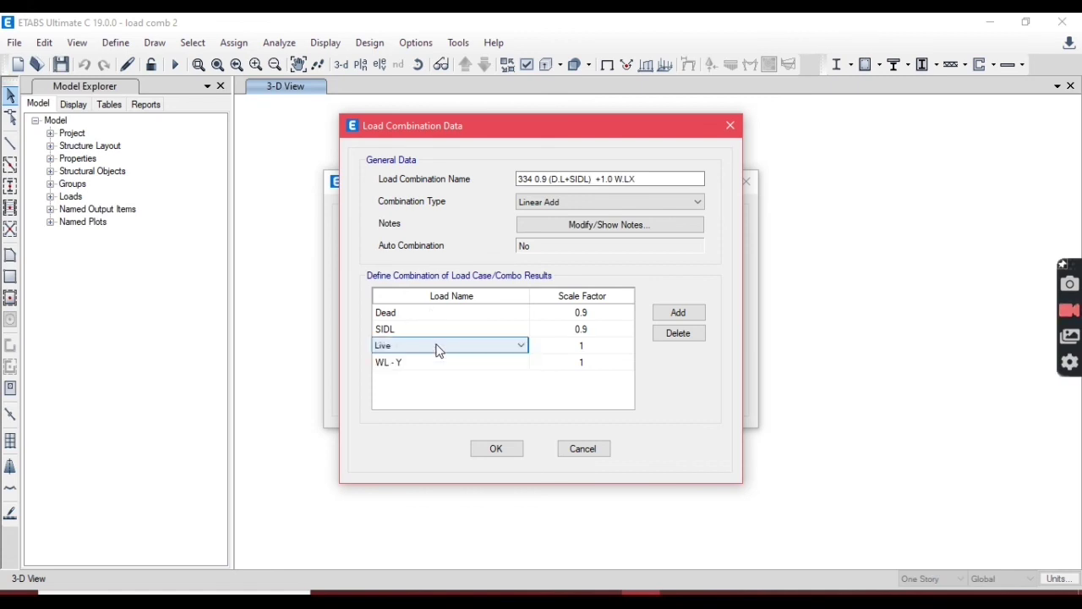
left_click(439, 350)
left_click(427, 290)
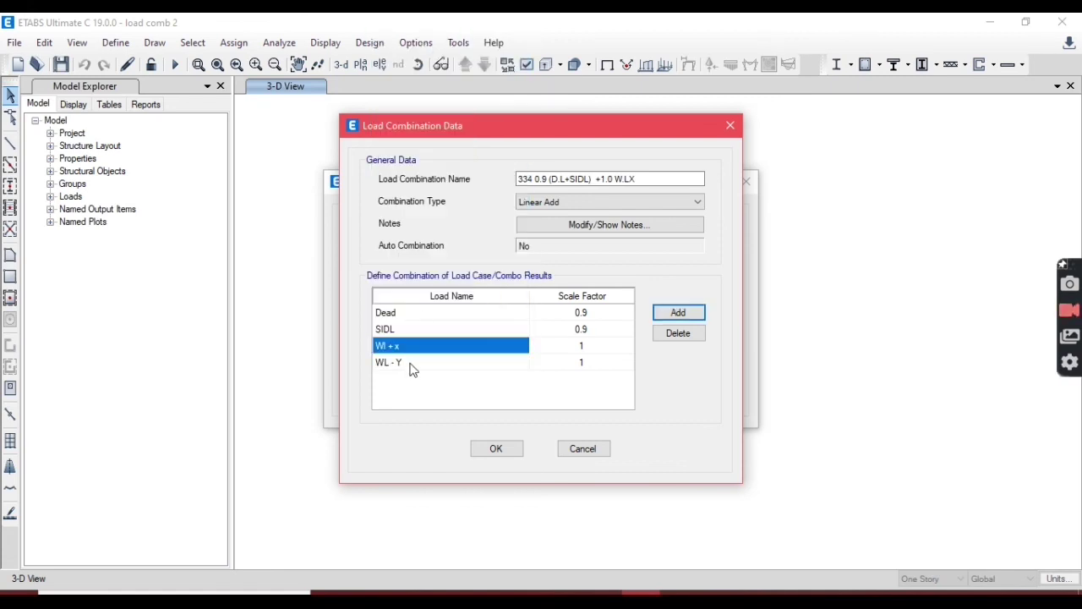
left_click(506, 362)
left_click(690, 338)
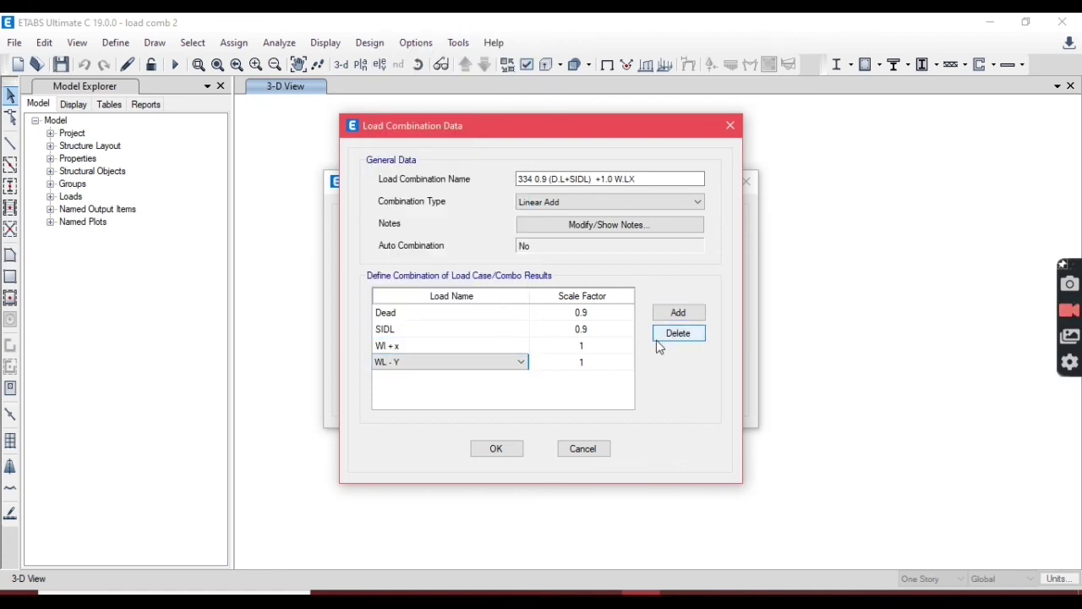
left_click(504, 449)
Step: Add a copy of combination 334 and name it "335 0.9 (D.L+SIDL) + 1.0 W.L-X" using the LOAD COMB 335 expression from Excel
left_click(651, 267)
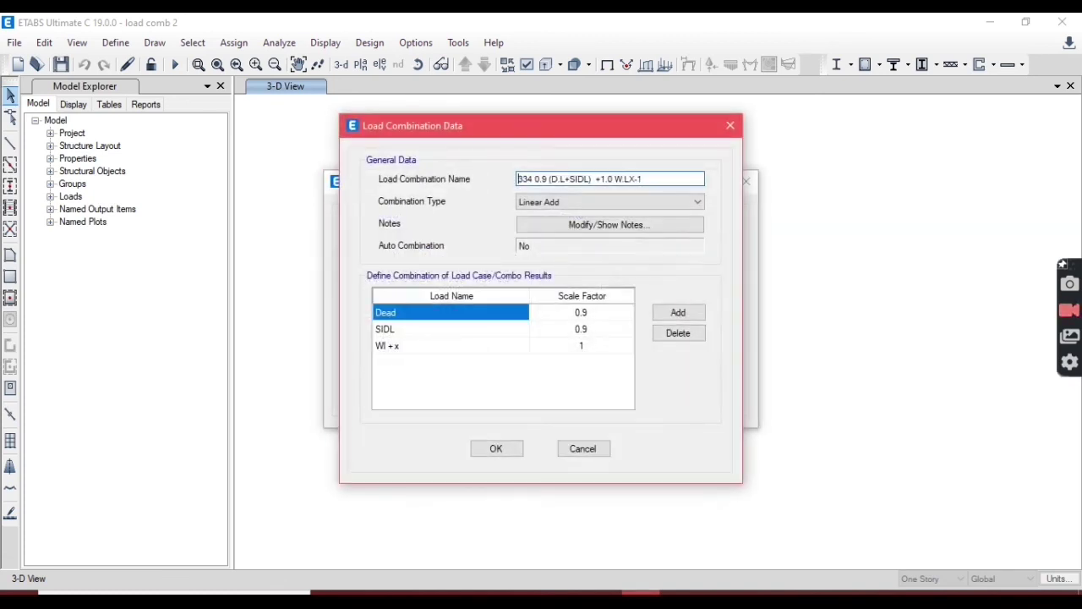
key("alt+Tab")
left_click(372, 427)
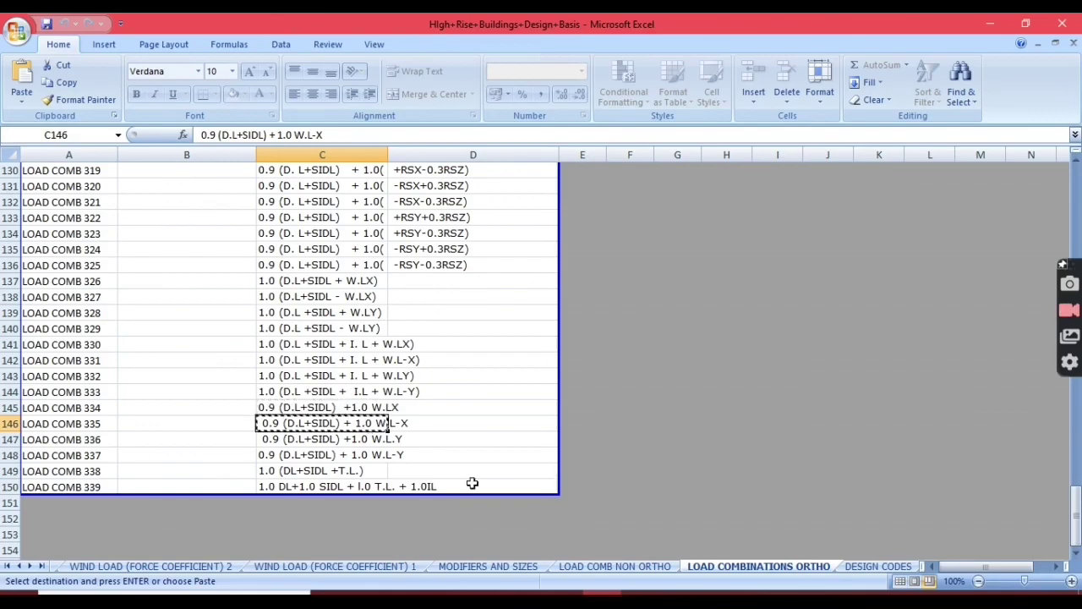
key("alt+Tab")
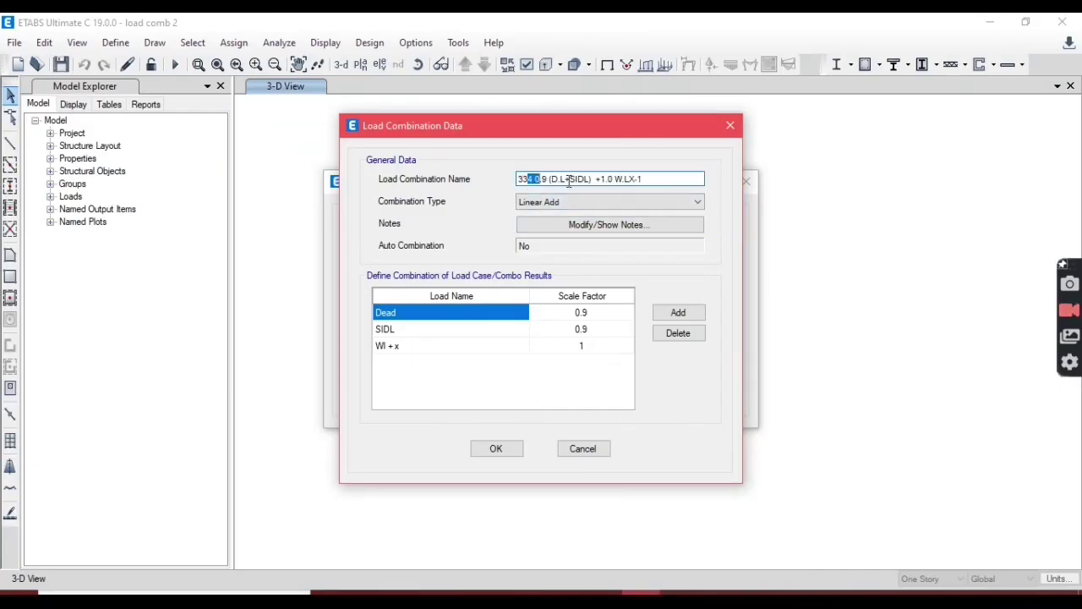
left_click_drag(517, 180, 688, 178)
type("335")
key("ctrl+v")
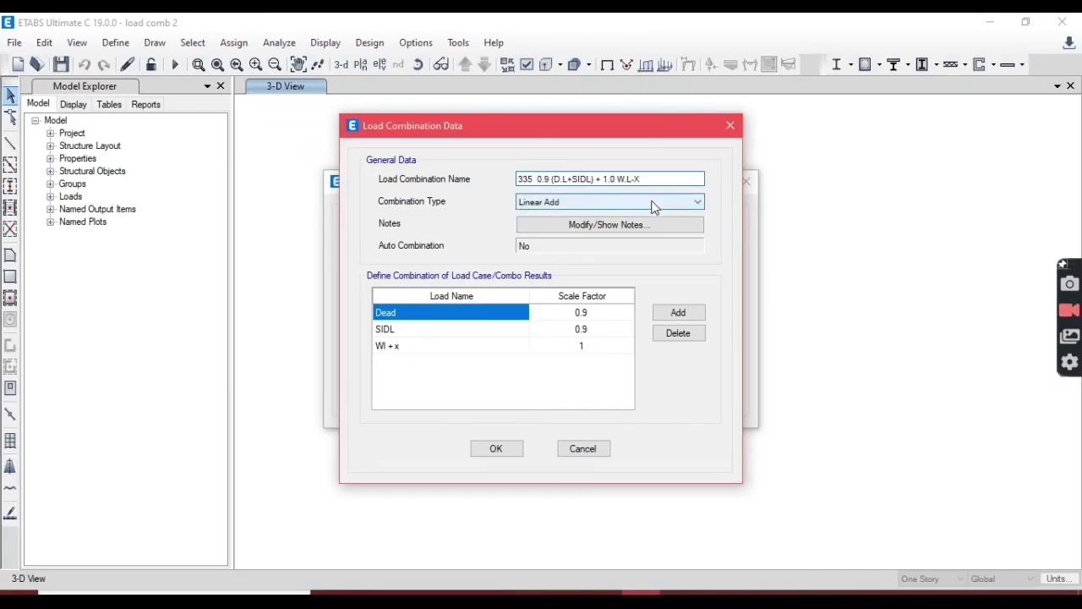
Step: Replace WI + x with WI - X in combination 335 and save the combination
left_click(477, 355)
left_click(477, 355)
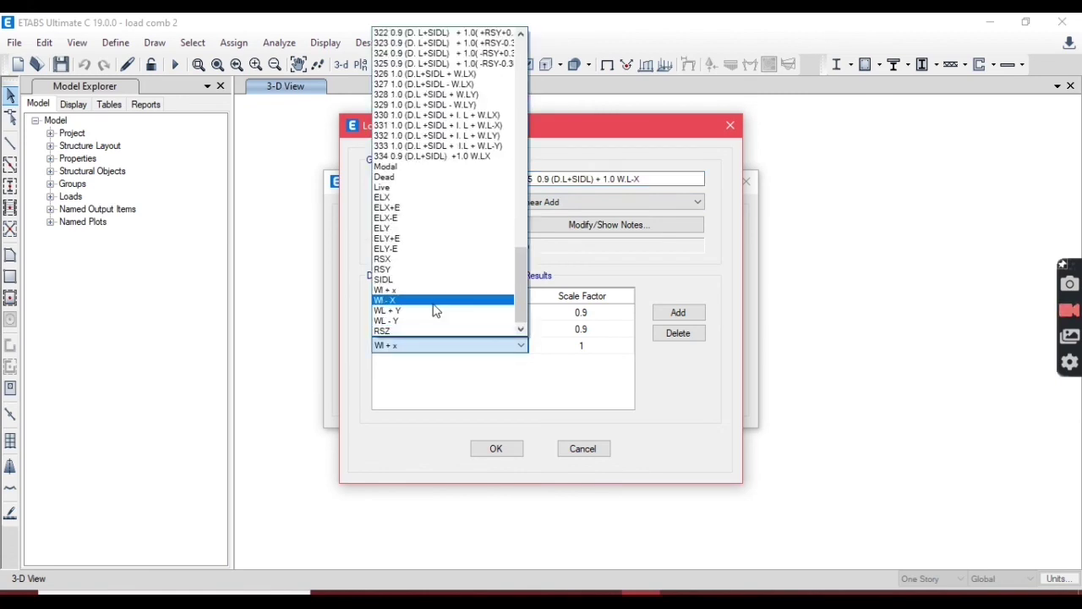
left_click(437, 310)
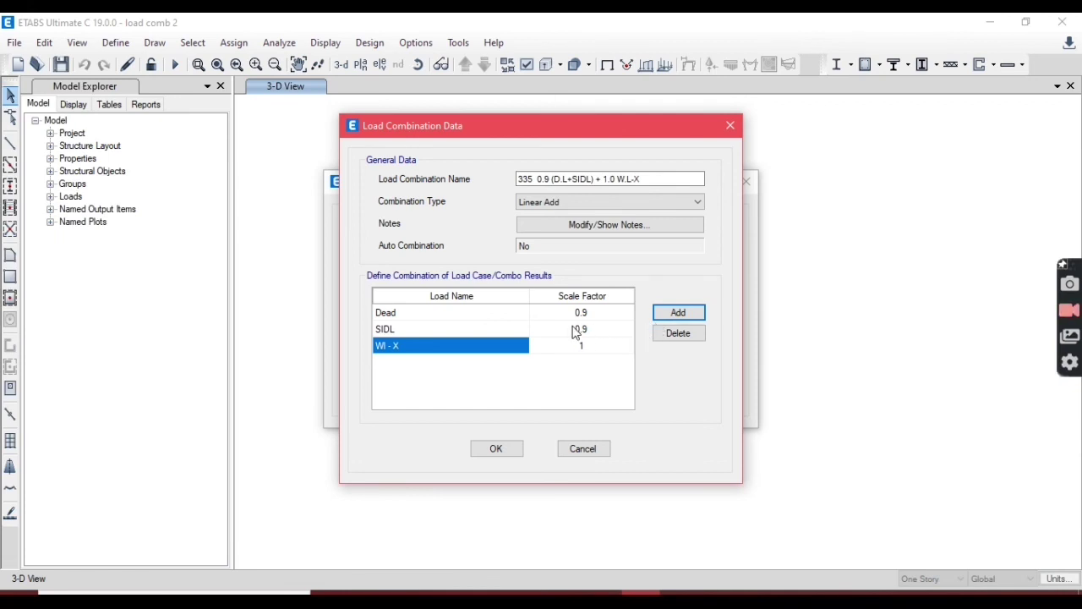
left_click(495, 450)
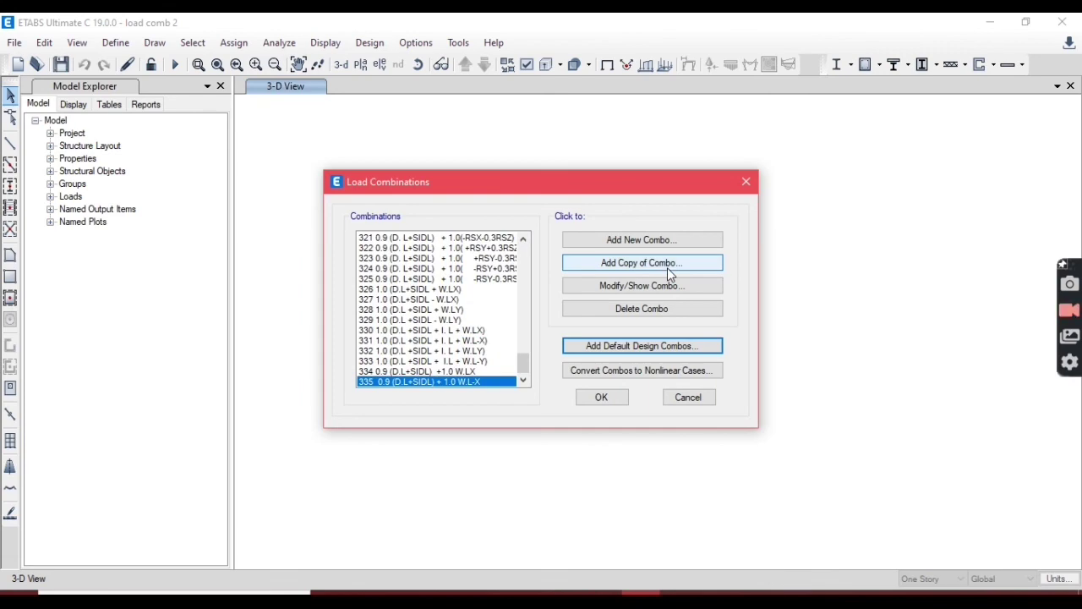
Step: Add a copy of combination 335 and name it "336 0.9 (D.L+SIDL) +1.0 W.L.Y" using the LOAD COMB 336 expression from Excel
left_click(667, 267)
left_click(584, 592)
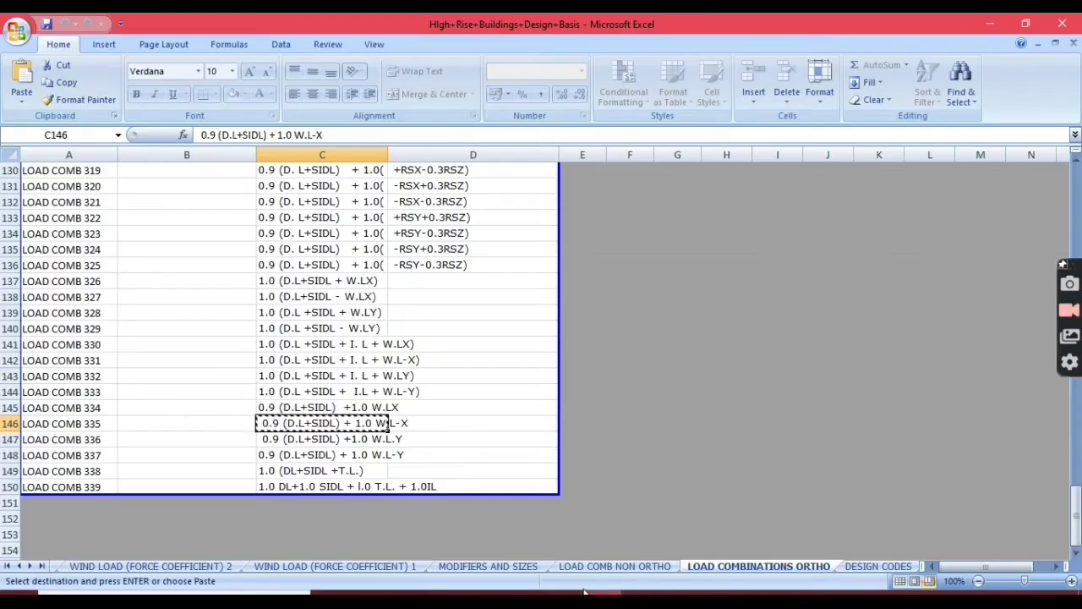
left_click(321, 440)
key("ctrl+c")
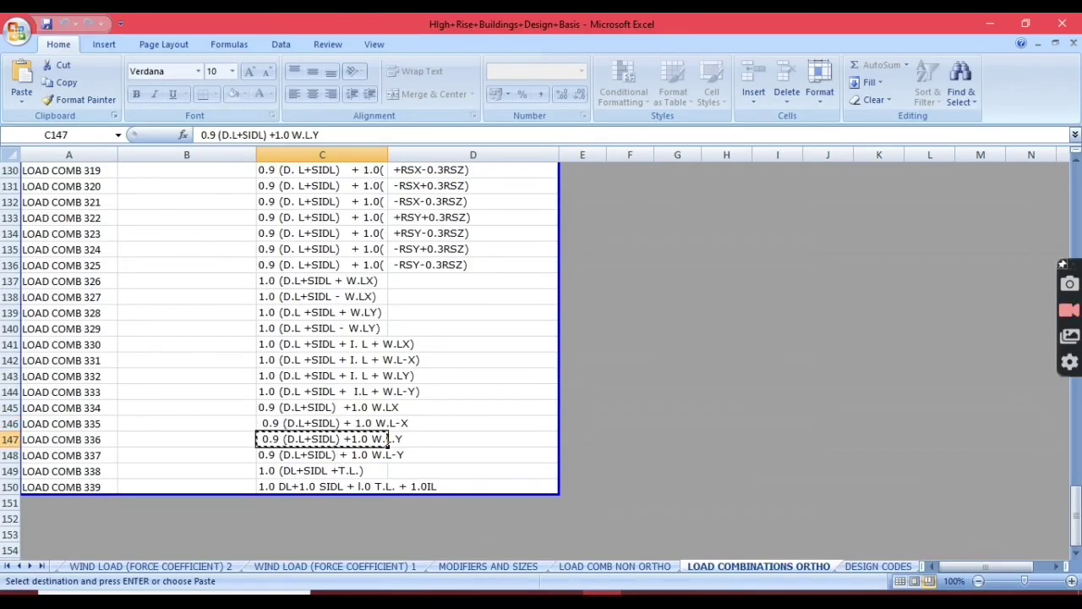
left_click(641, 592)
left_click(546, 180)
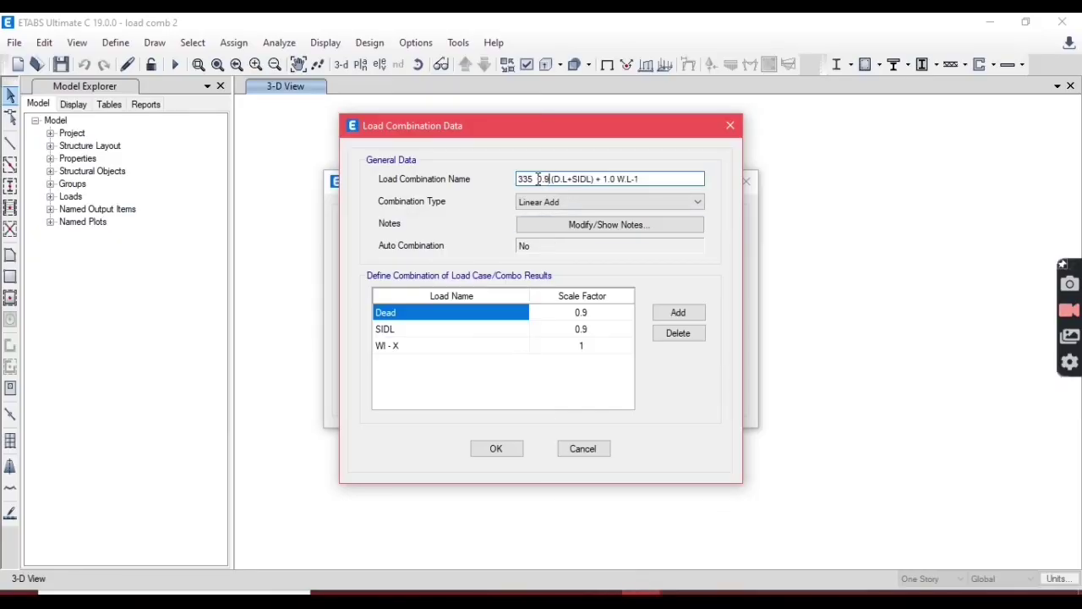
left_click_drag(532, 179, 739, 194)
key("ctrl+v")
key("ctrl+v")
Step: Replace WI - X with WL + Y in combination 336 and save the combination
left_click(466, 348)
left_click(466, 350)
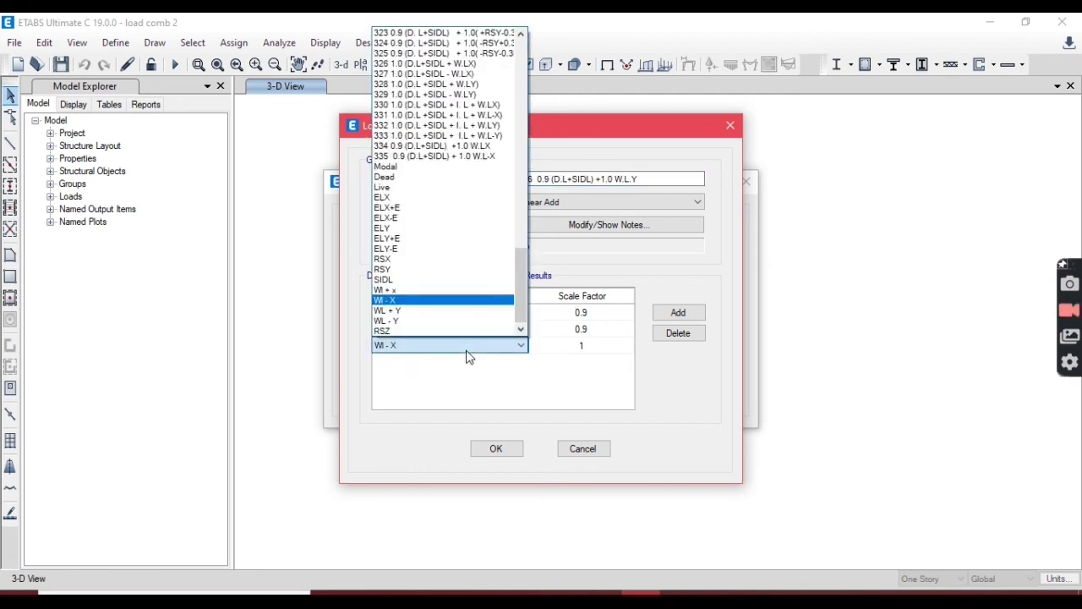
left_click(435, 314)
left_click(520, 453)
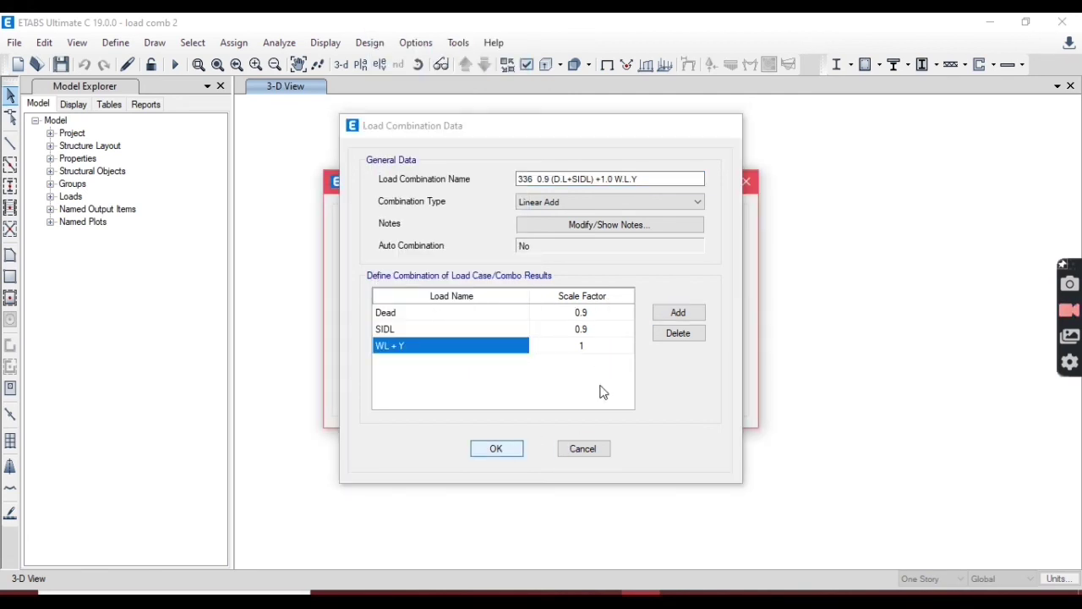
Step: Add a copy of combination 336 and name it "337 0.9 (D.L+SIDL) + 1.0 W.L-Y" using the LOAD COMB 337 expression from Excel
left_click(625, 261)
key("alt+Tab")
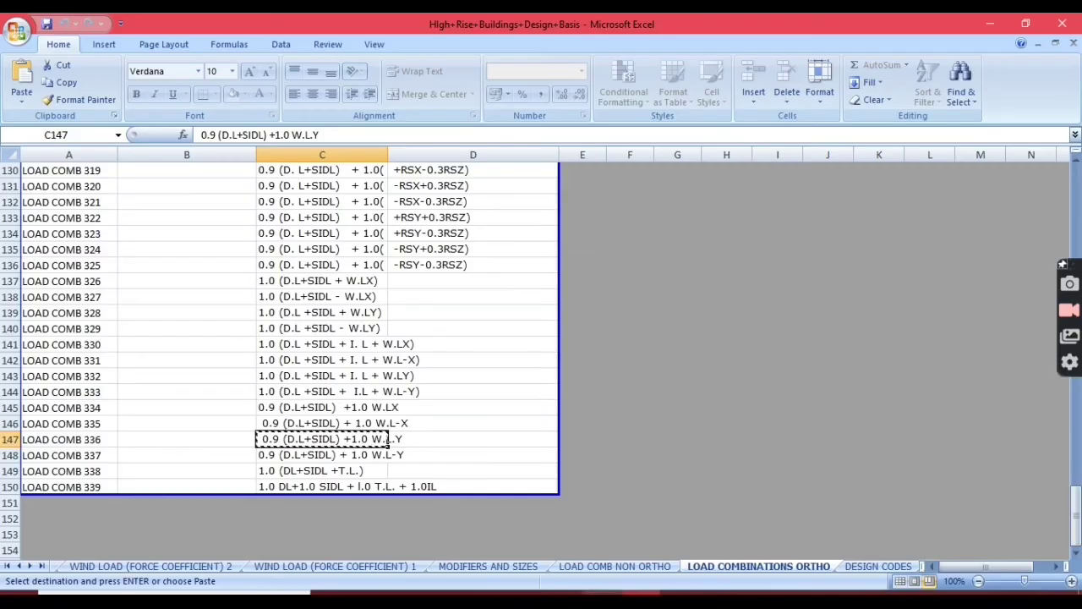
left_click(352, 455)
key("ctrl+c")
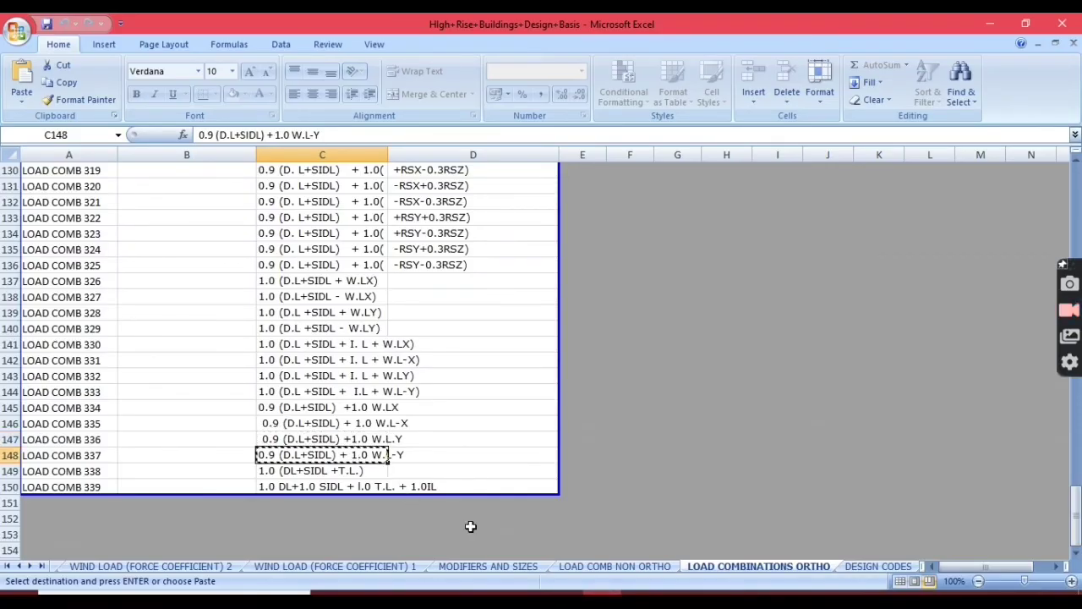
key("alt+Tab")
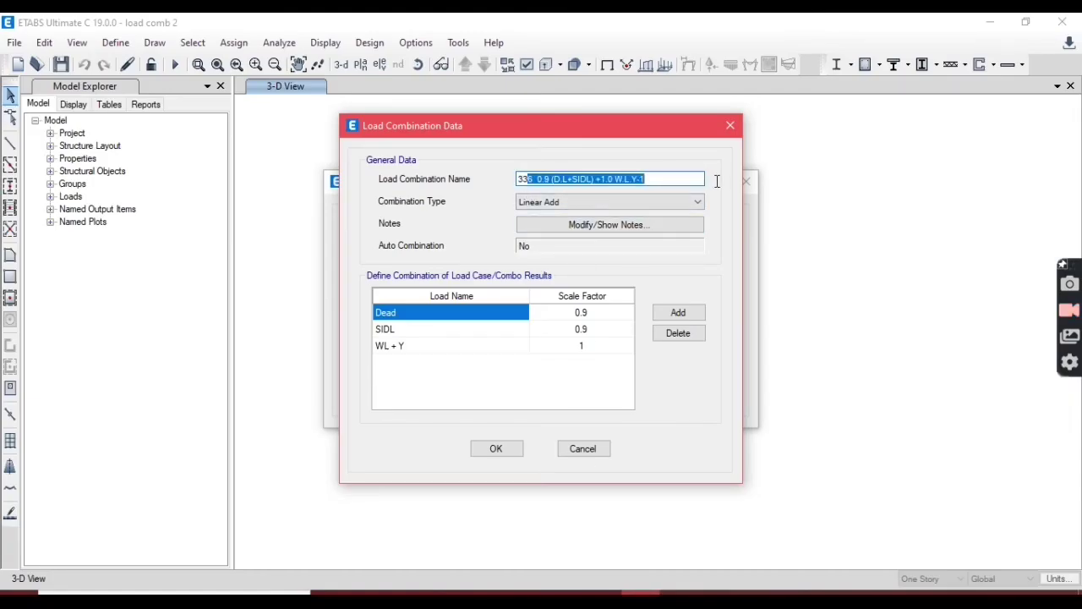
type("7")
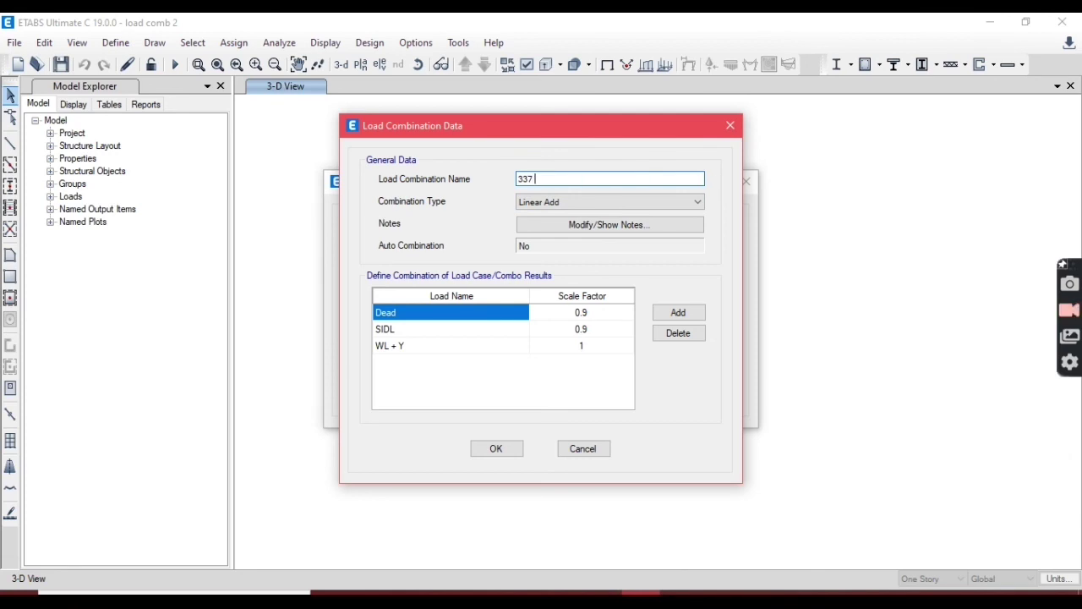
key("ctrl+v")
Step: Replace WL + Y with WL - Y in combination 337 and save the combination
left_click(427, 347)
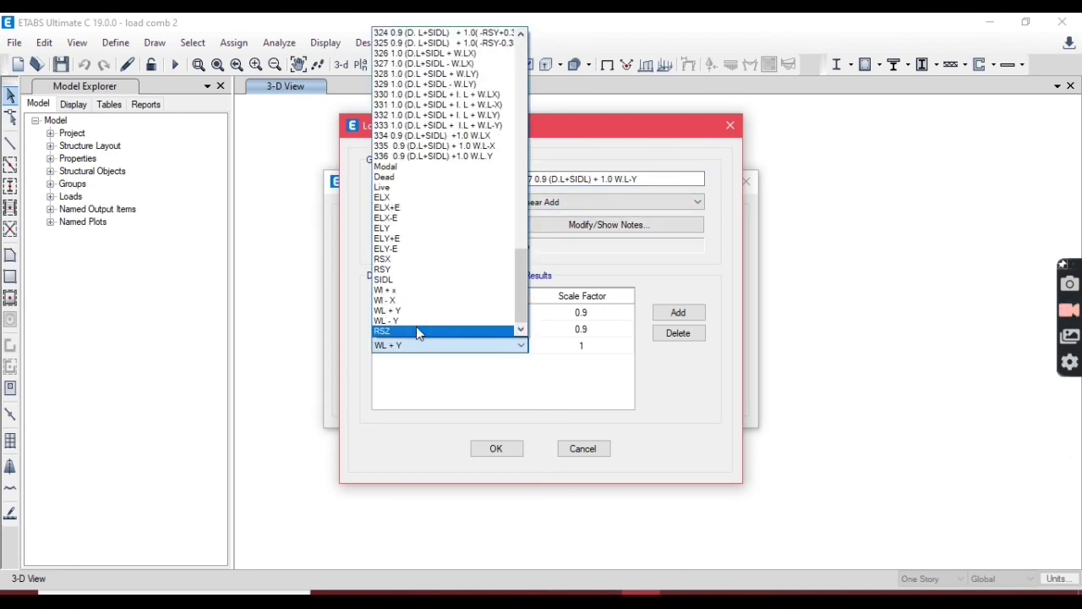
left_click(416, 321)
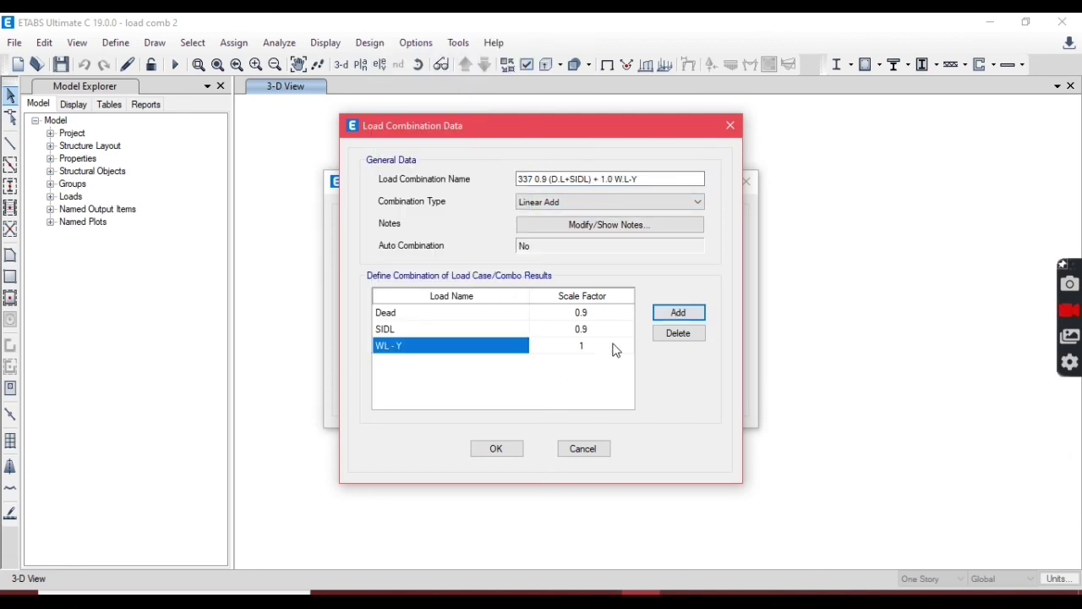
left_click(495, 449)
Step: Compare combinations 331 and 332 in ETABS with their expressions in the Excel orthogonal load combinations sheet
left_click(602, 593)
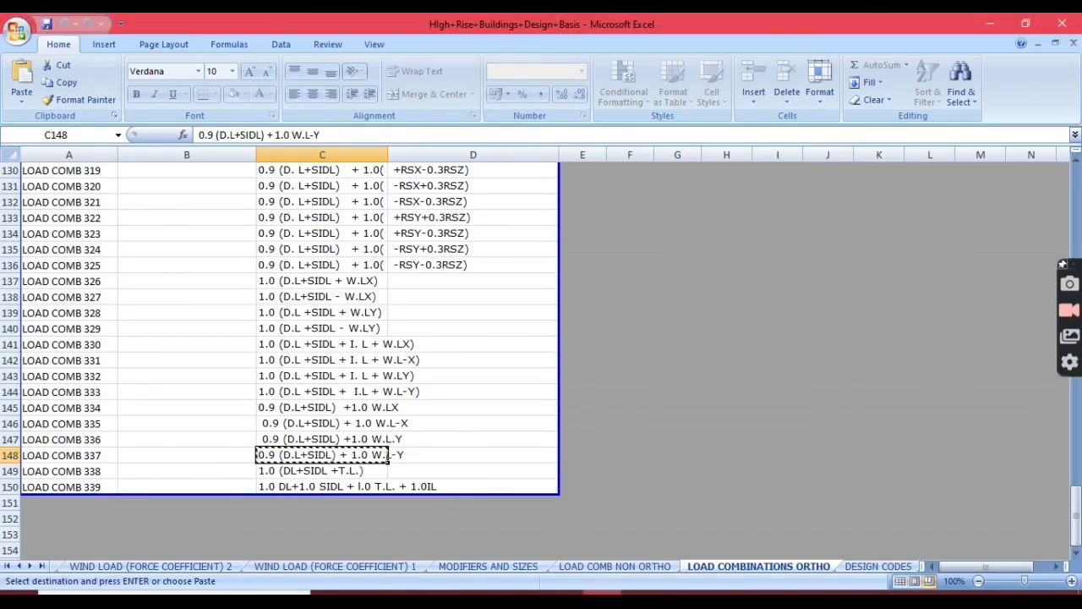
left_click(602, 592)
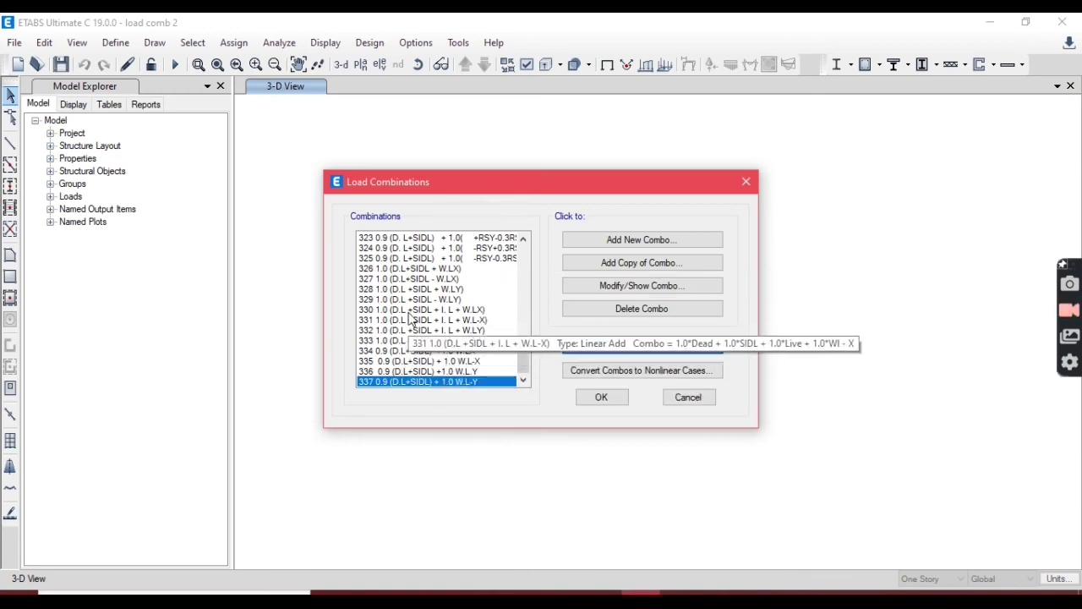
left_click(641, 592)
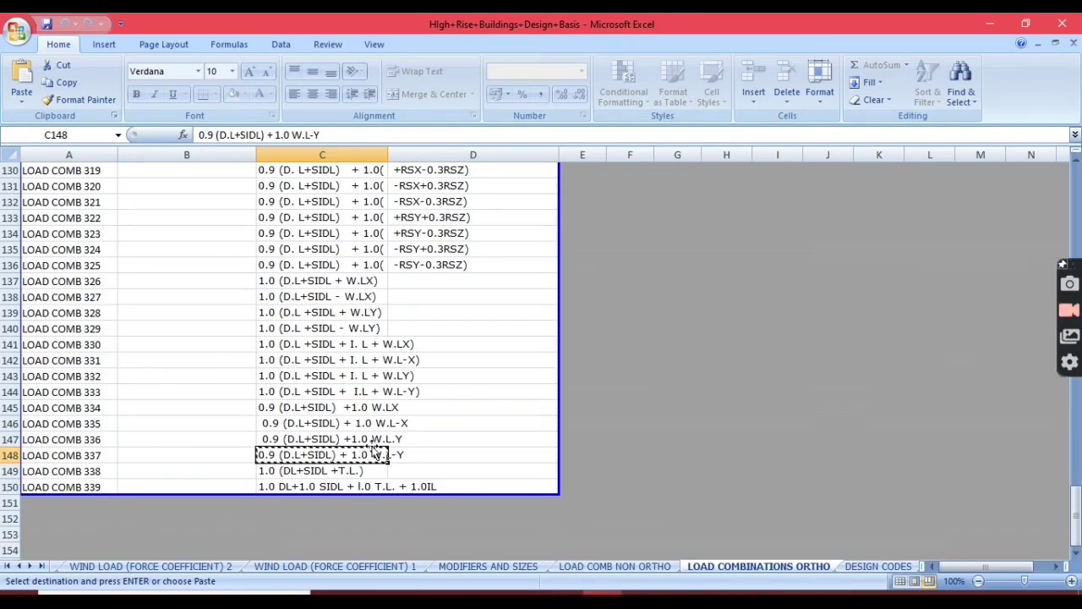
left_click(610, 591)
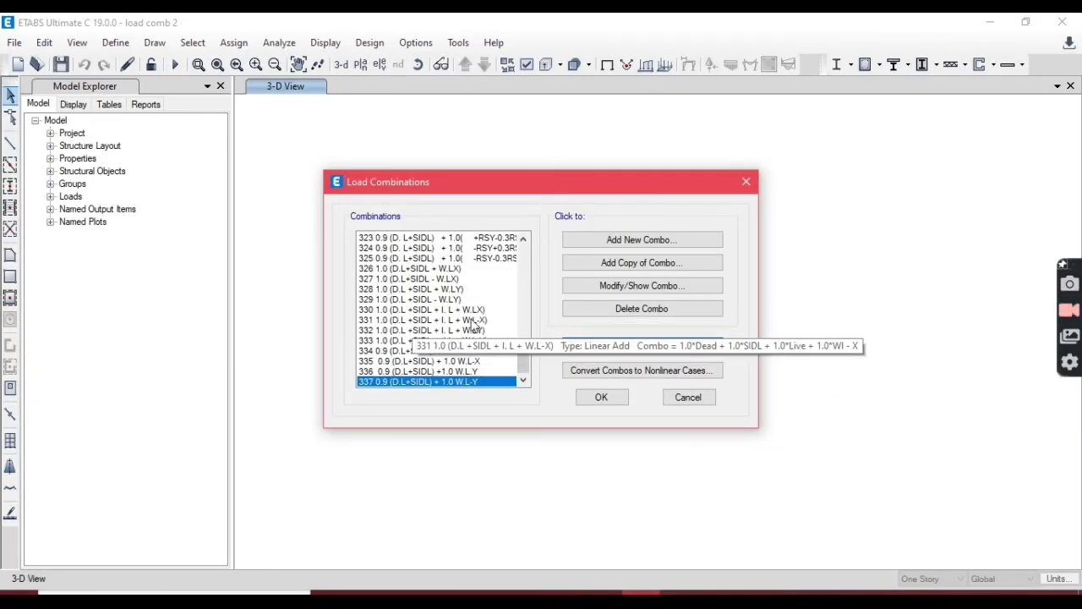
left_click(599, 591)
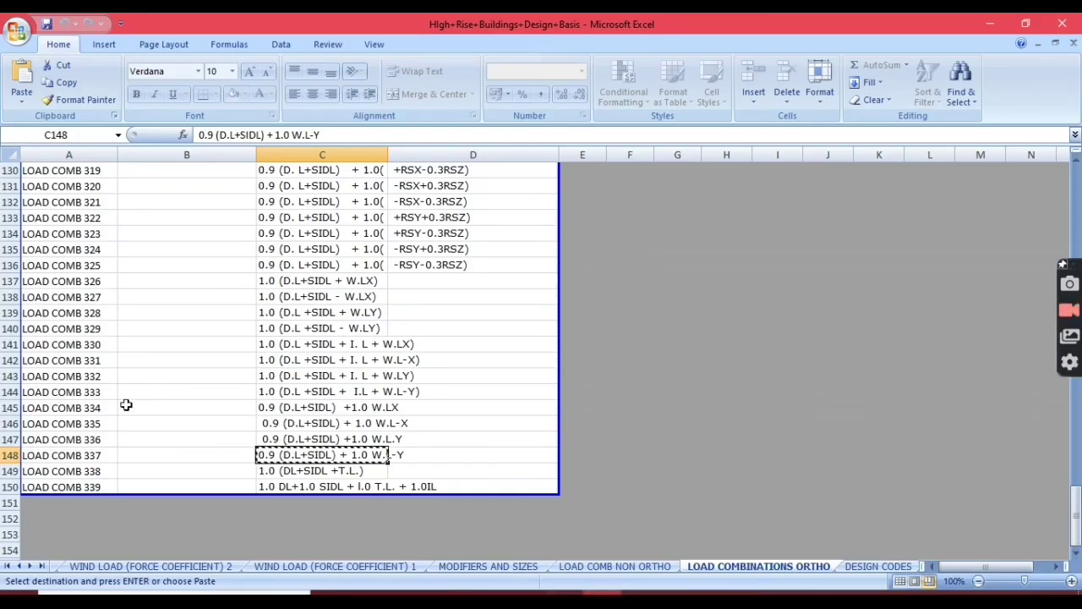
left_click(341, 362)
left_click(346, 378)
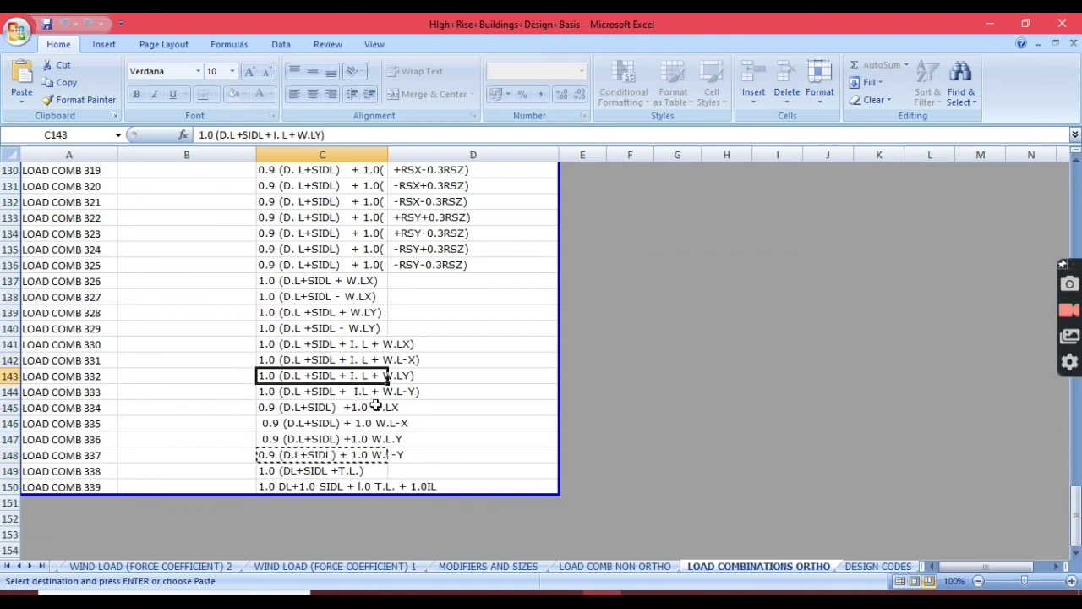
left_click(598, 591)
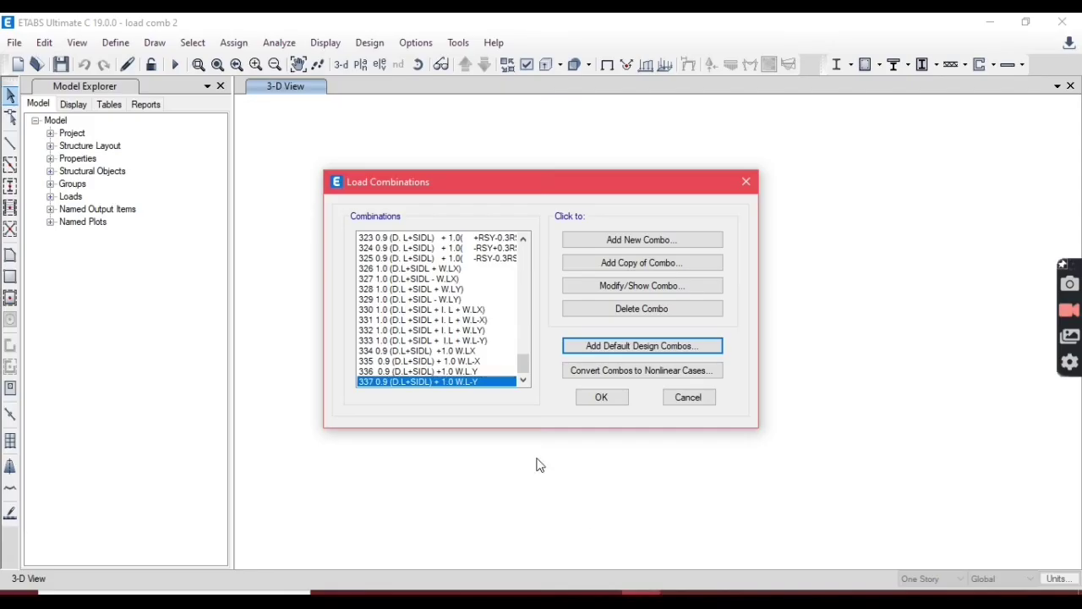
left_click(404, 332)
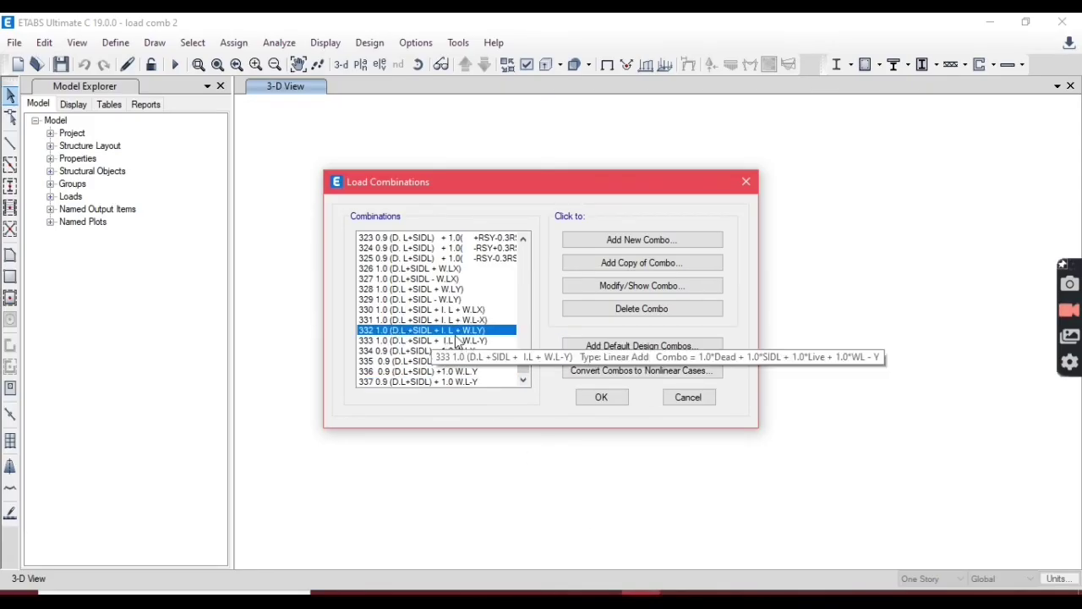
Step: Compare combinations 333 to 336 in ETABS with the corresponding LOAD COMB rows in the Excel sheet
left_click(603, 591)
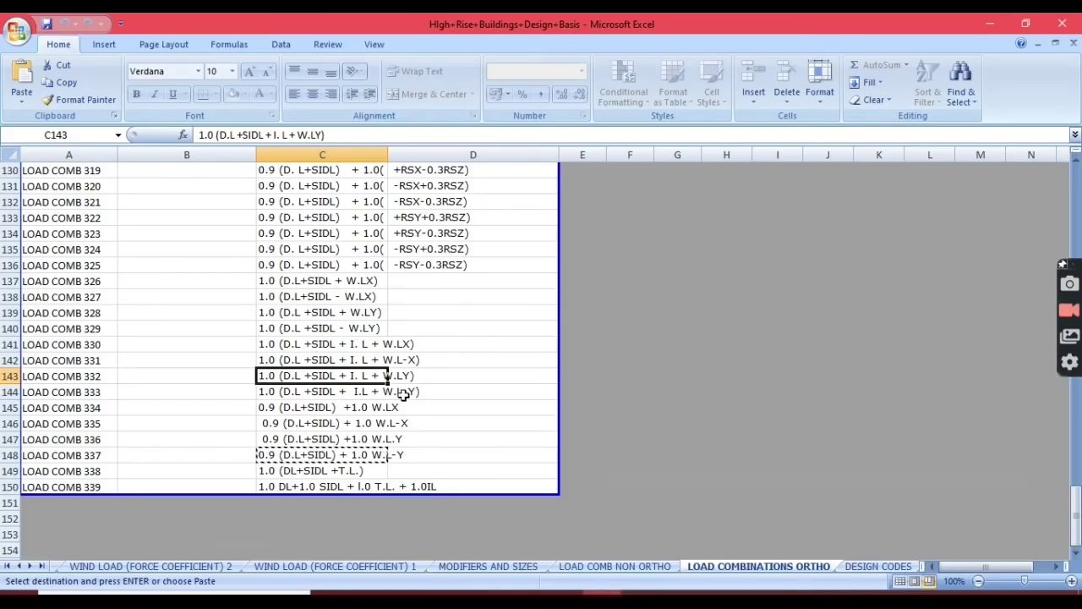
left_click(356, 409)
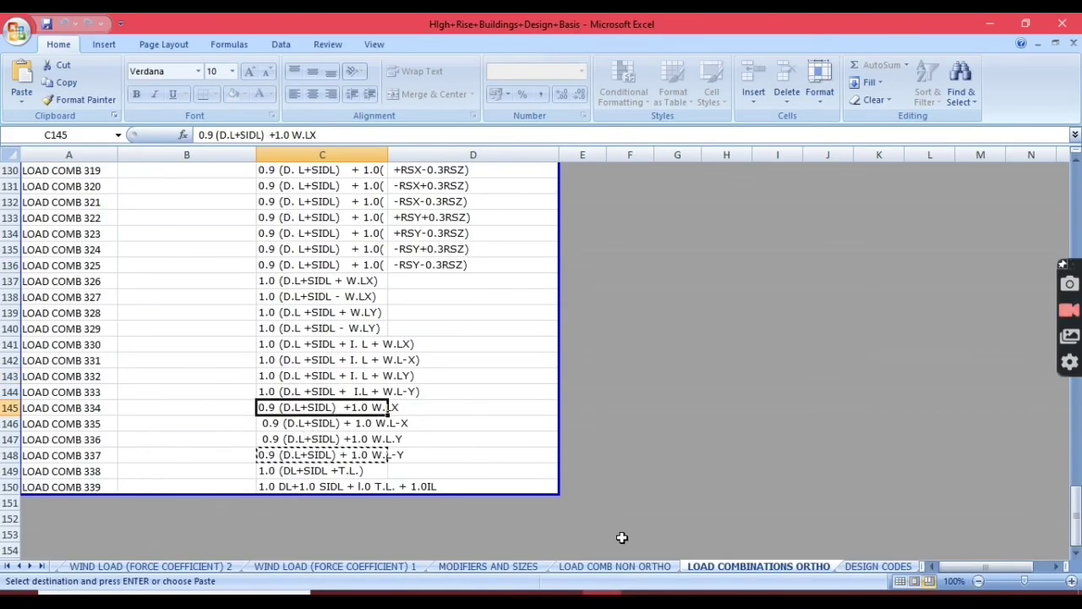
left_click(641, 592)
left_click(457, 340)
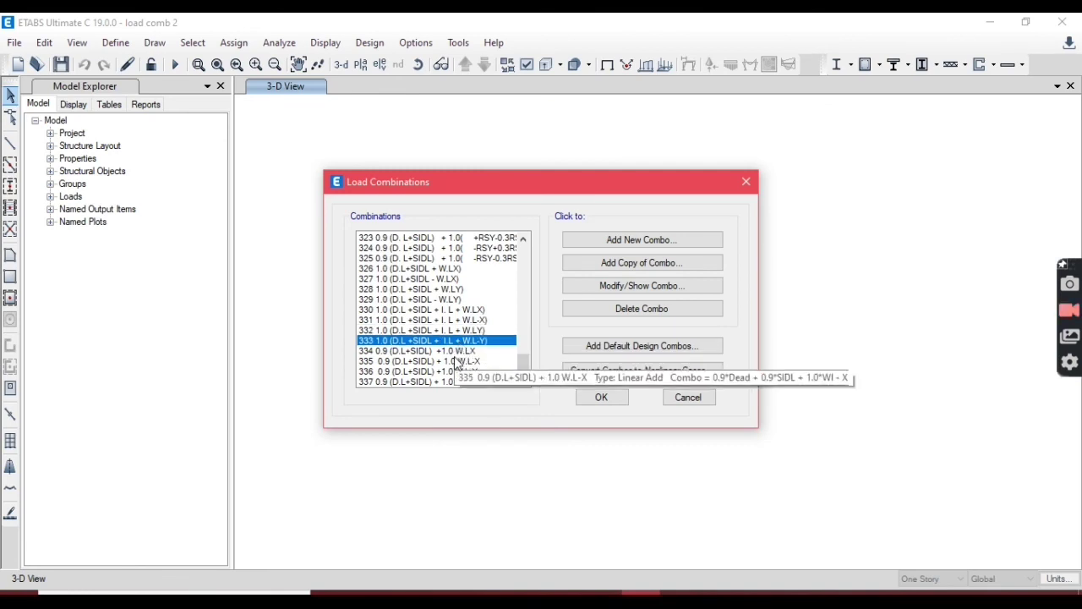
left_click(441, 350)
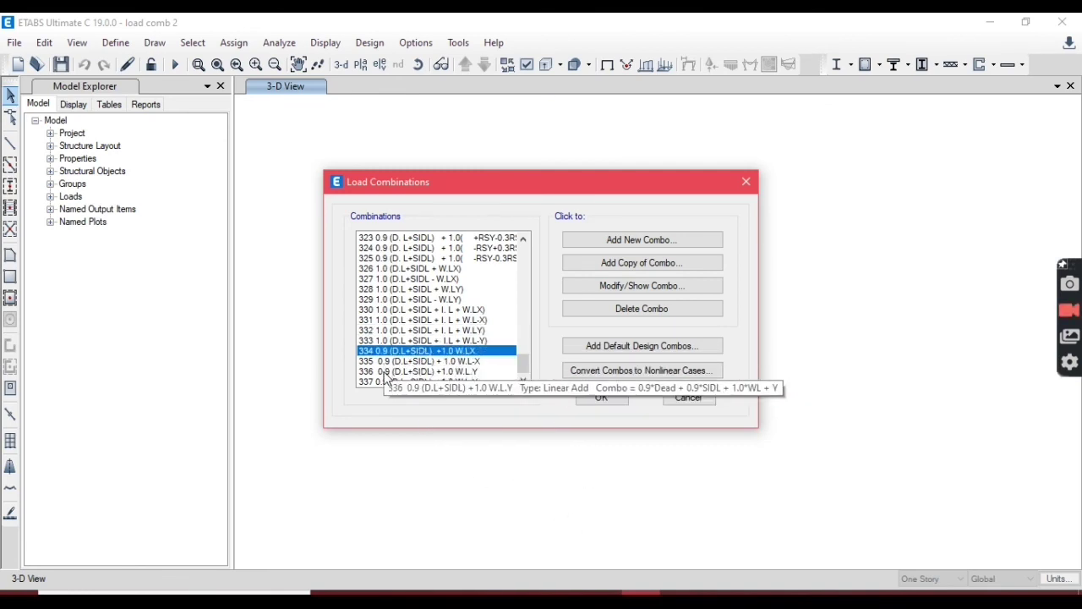
left_click(603, 592)
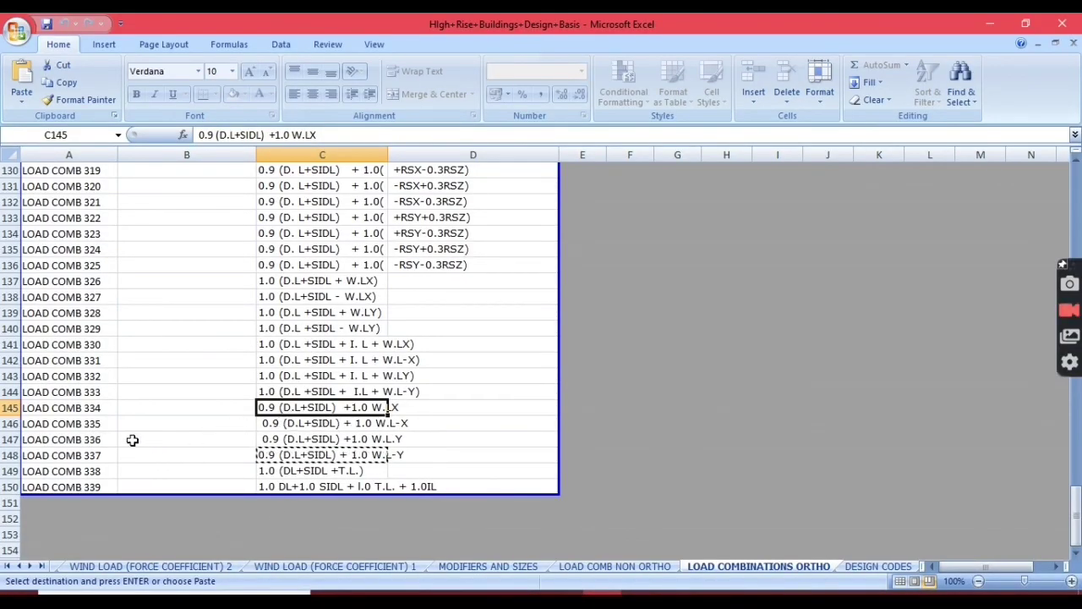
left_click(277, 426)
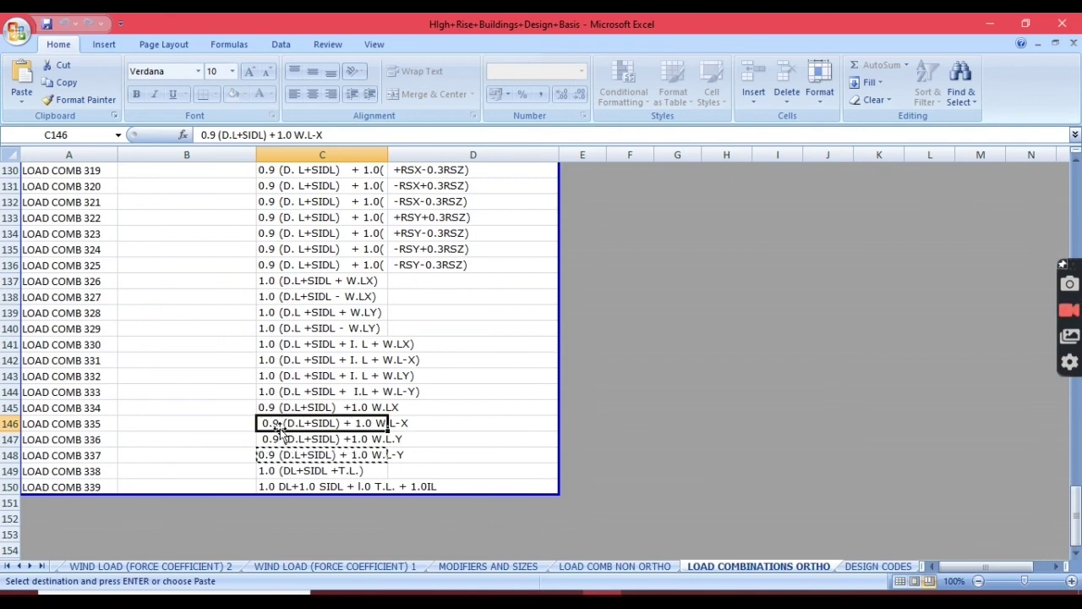
key("alt+Tab")
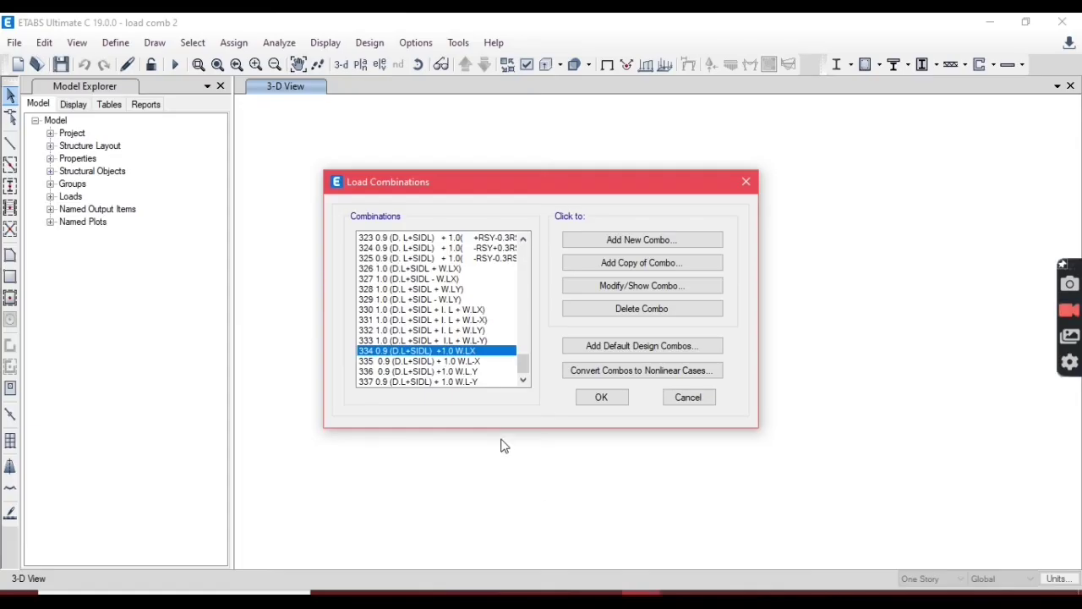
key("alt+Tab")
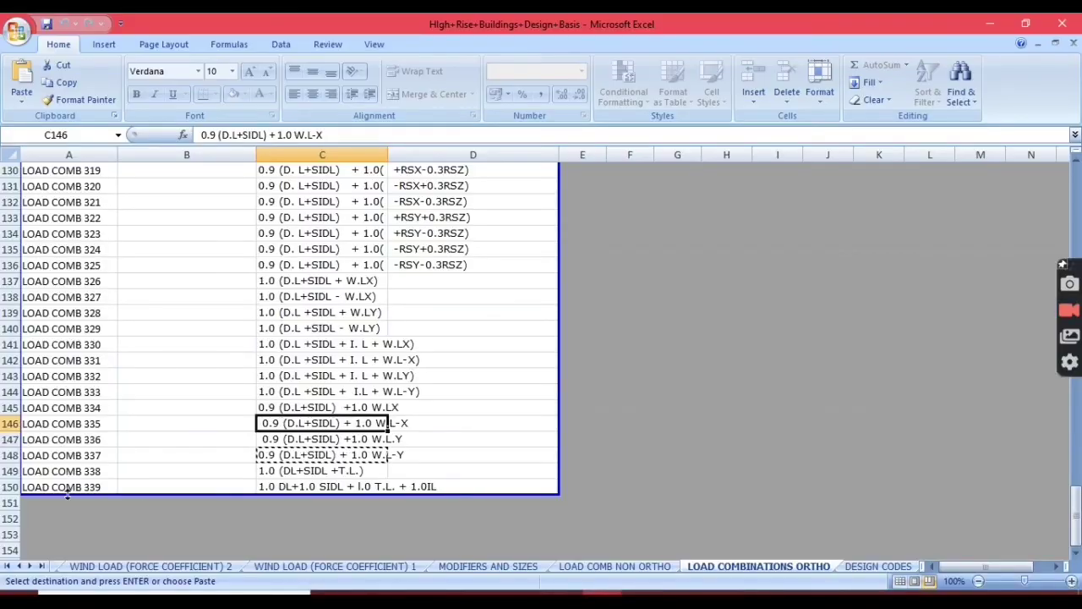